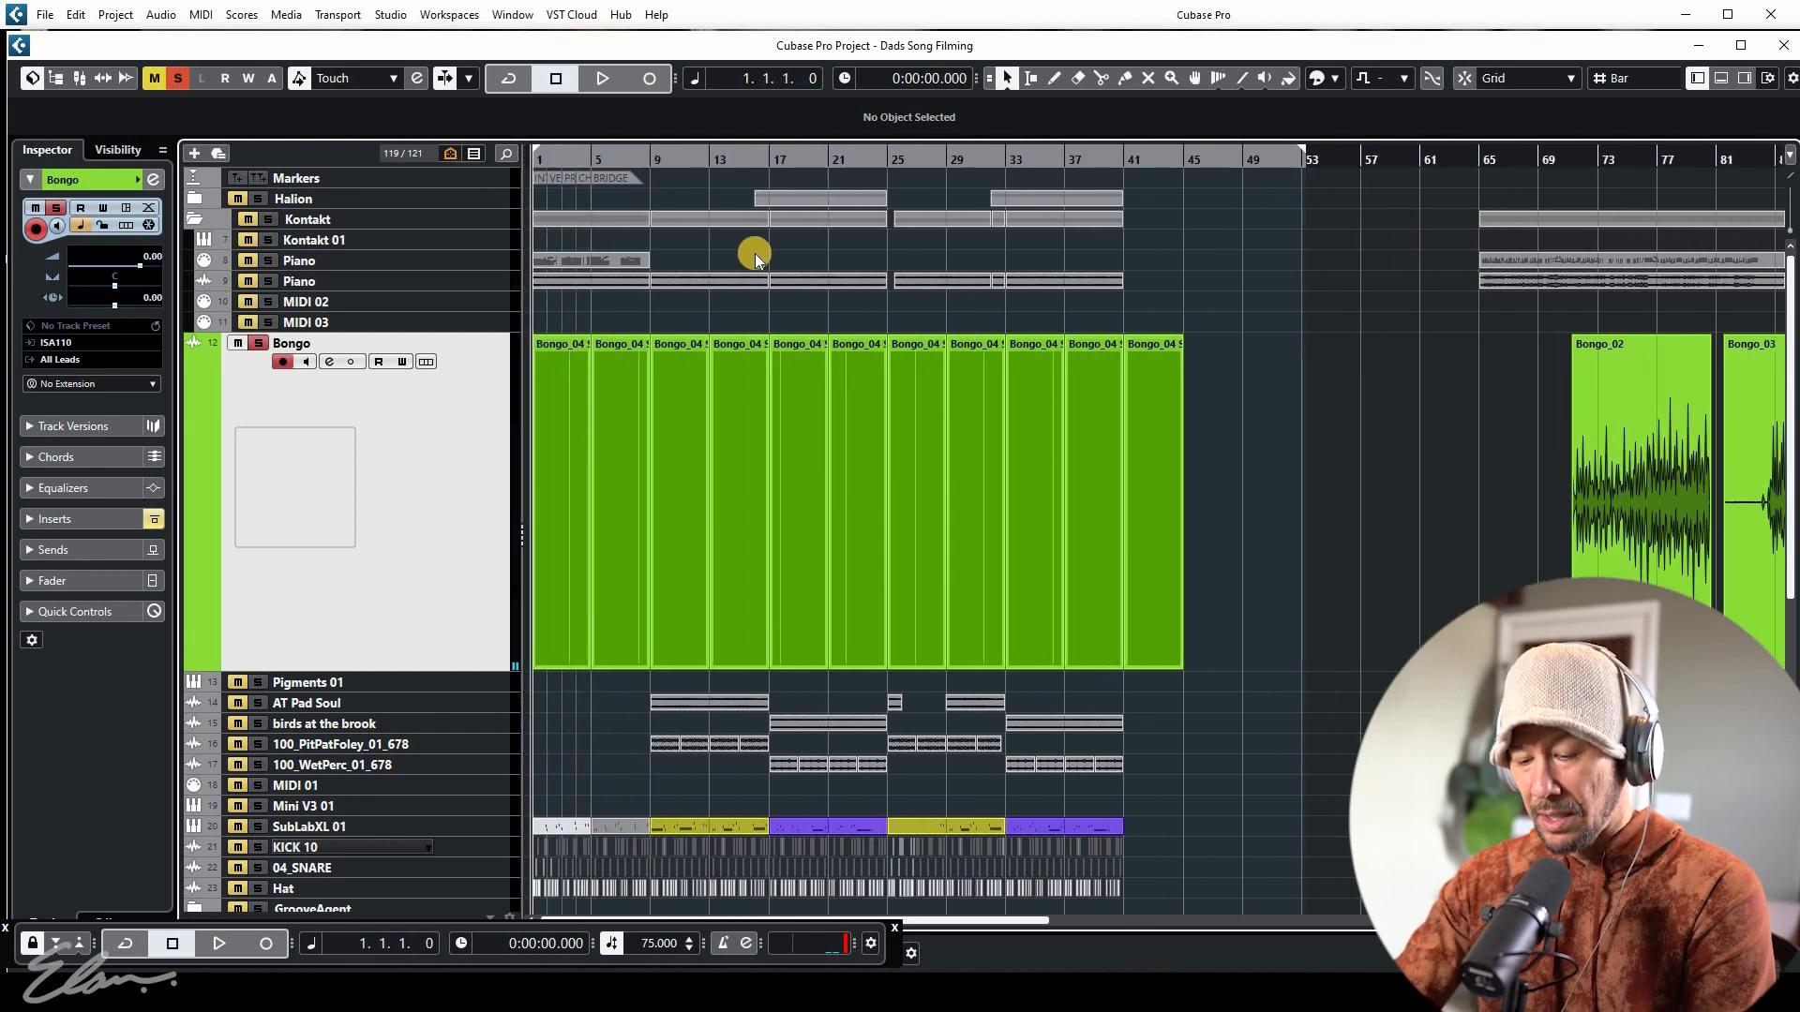
# Zoom in on the first Bongo_04 Sliced part and play the Bongo track from bar 1
pyautogui.press('h')
pyautogui.press('h')
pyautogui.press('h')
pyautogui.press('h')
pyautogui.press('h')
pyautogui.press('h')
pyautogui.press('h')
pyautogui.press('h')
pyautogui.press('g')
pyautogui.press('g')
pyautogui.press('g')
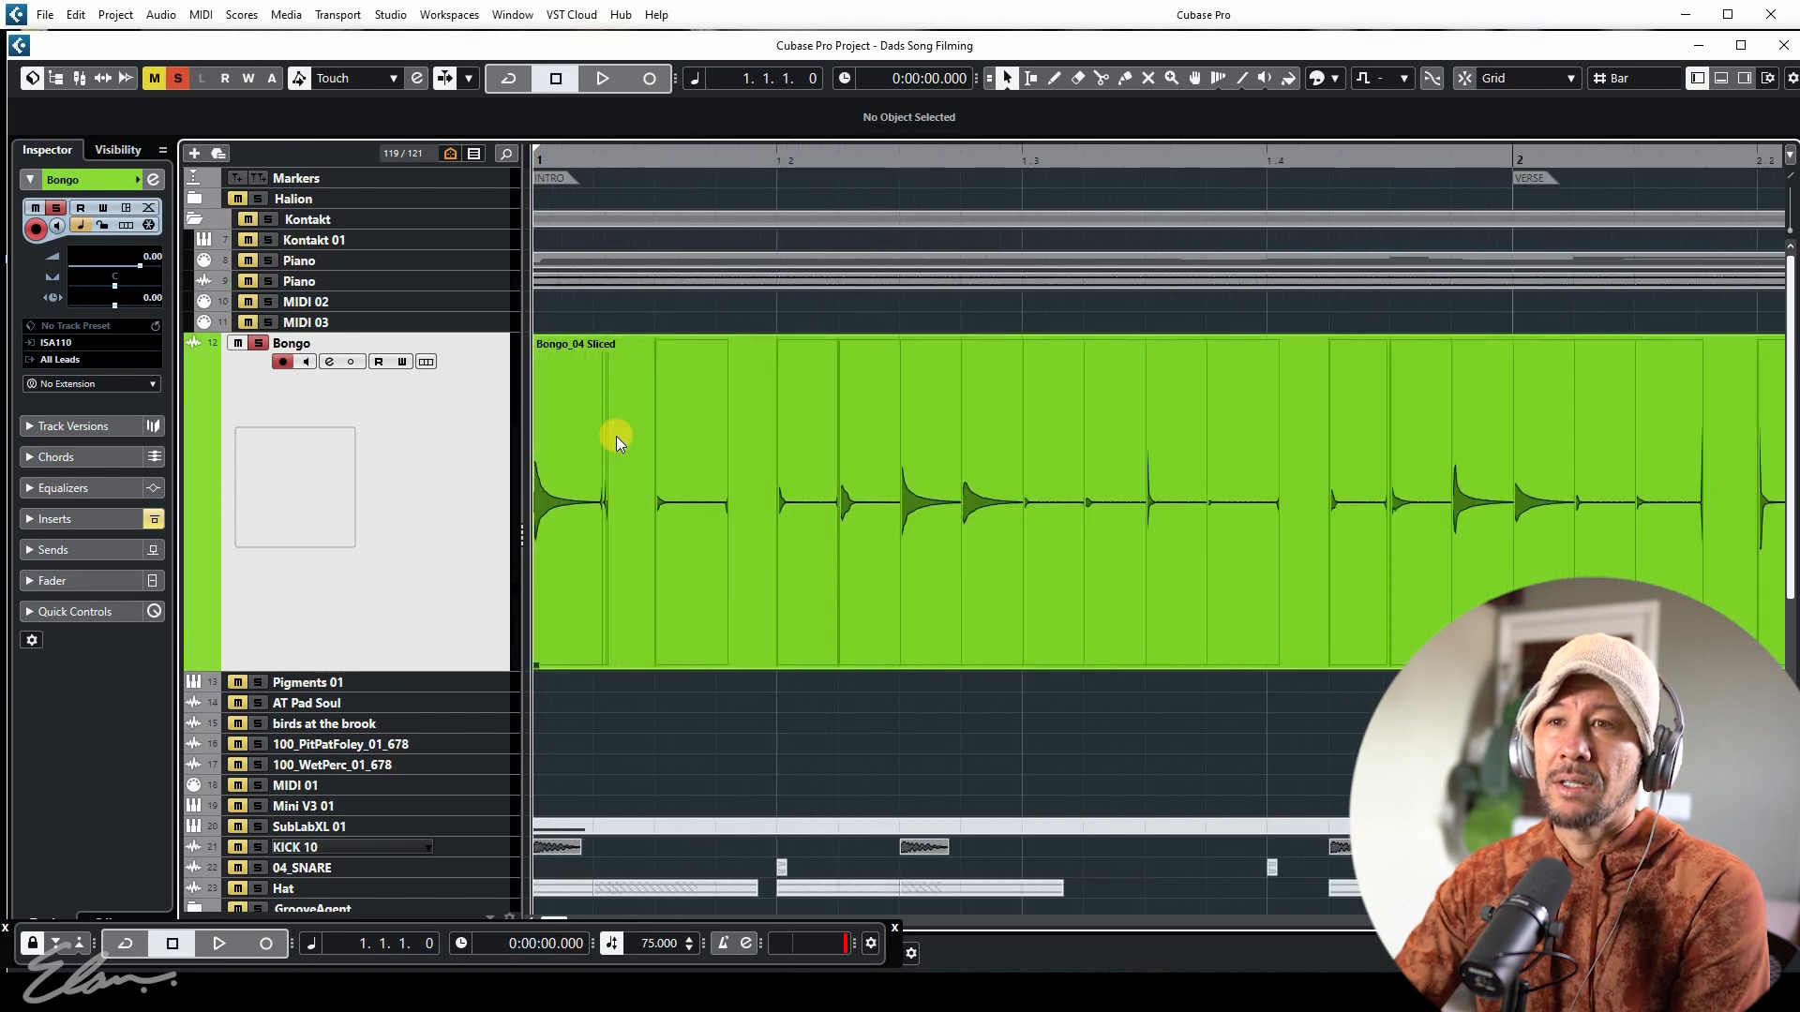
pyautogui.click(694, 440)
pyautogui.press('g')
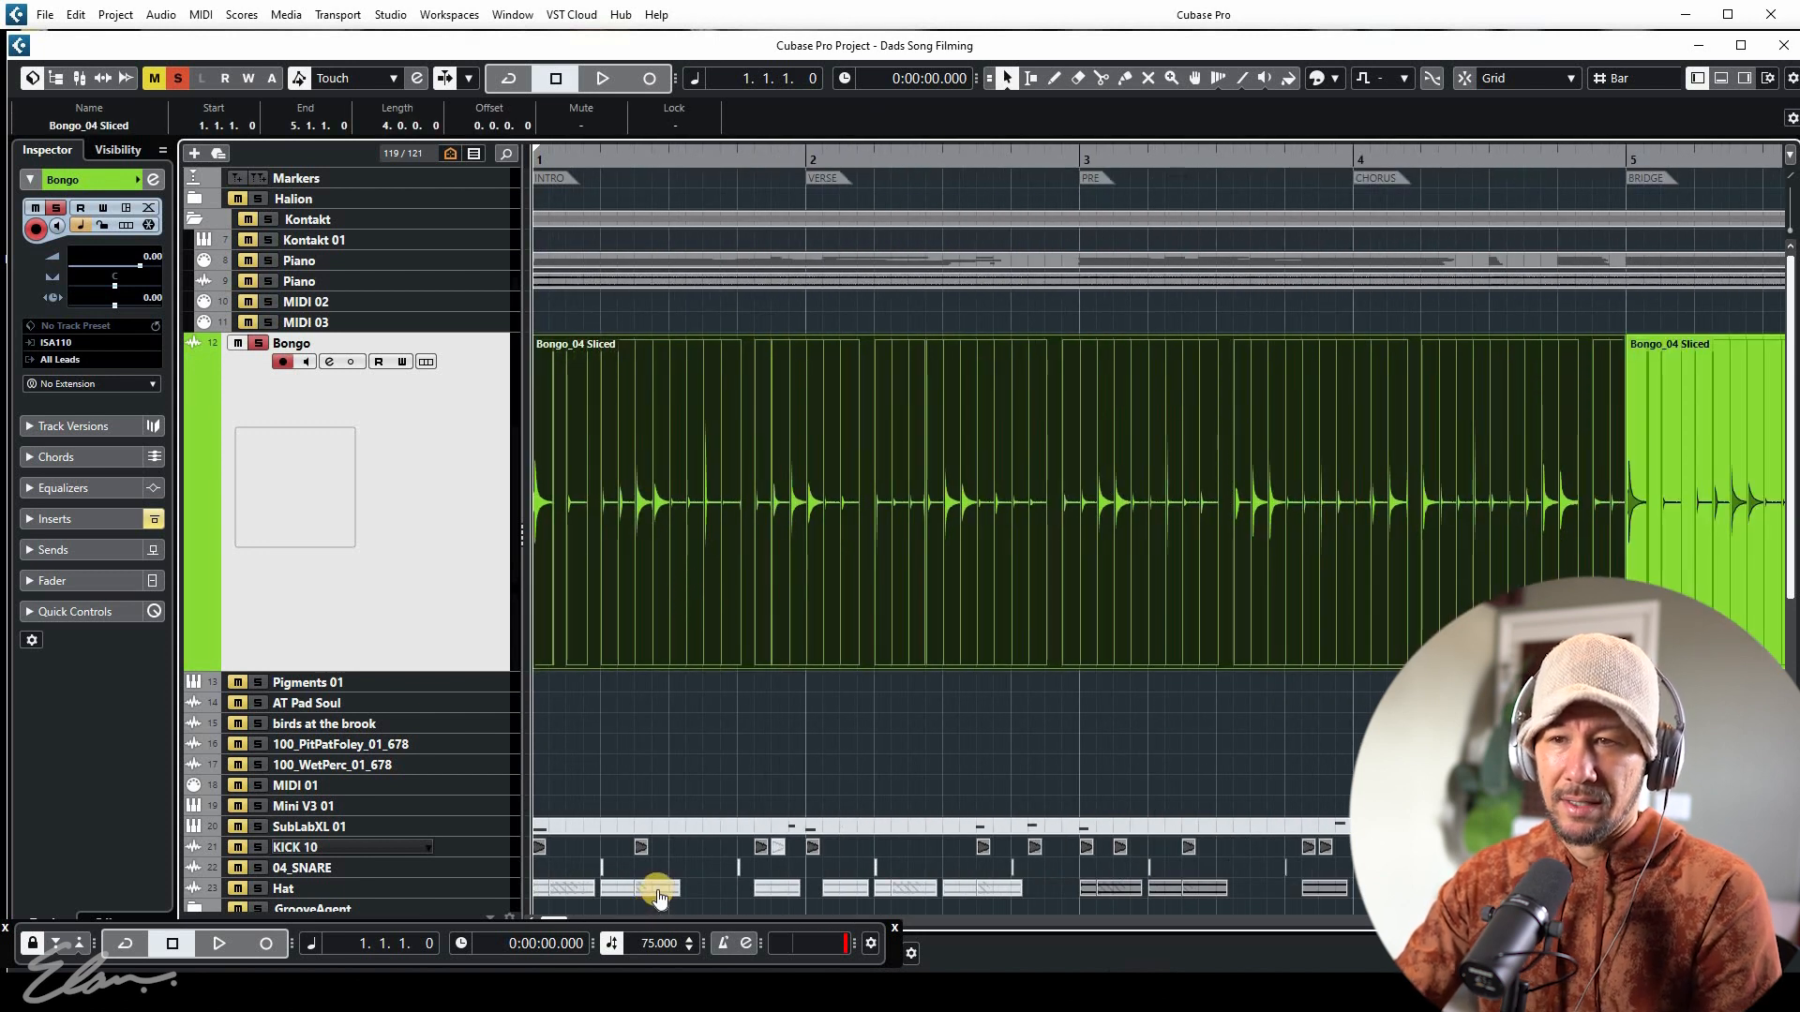
pyautogui.press('space')
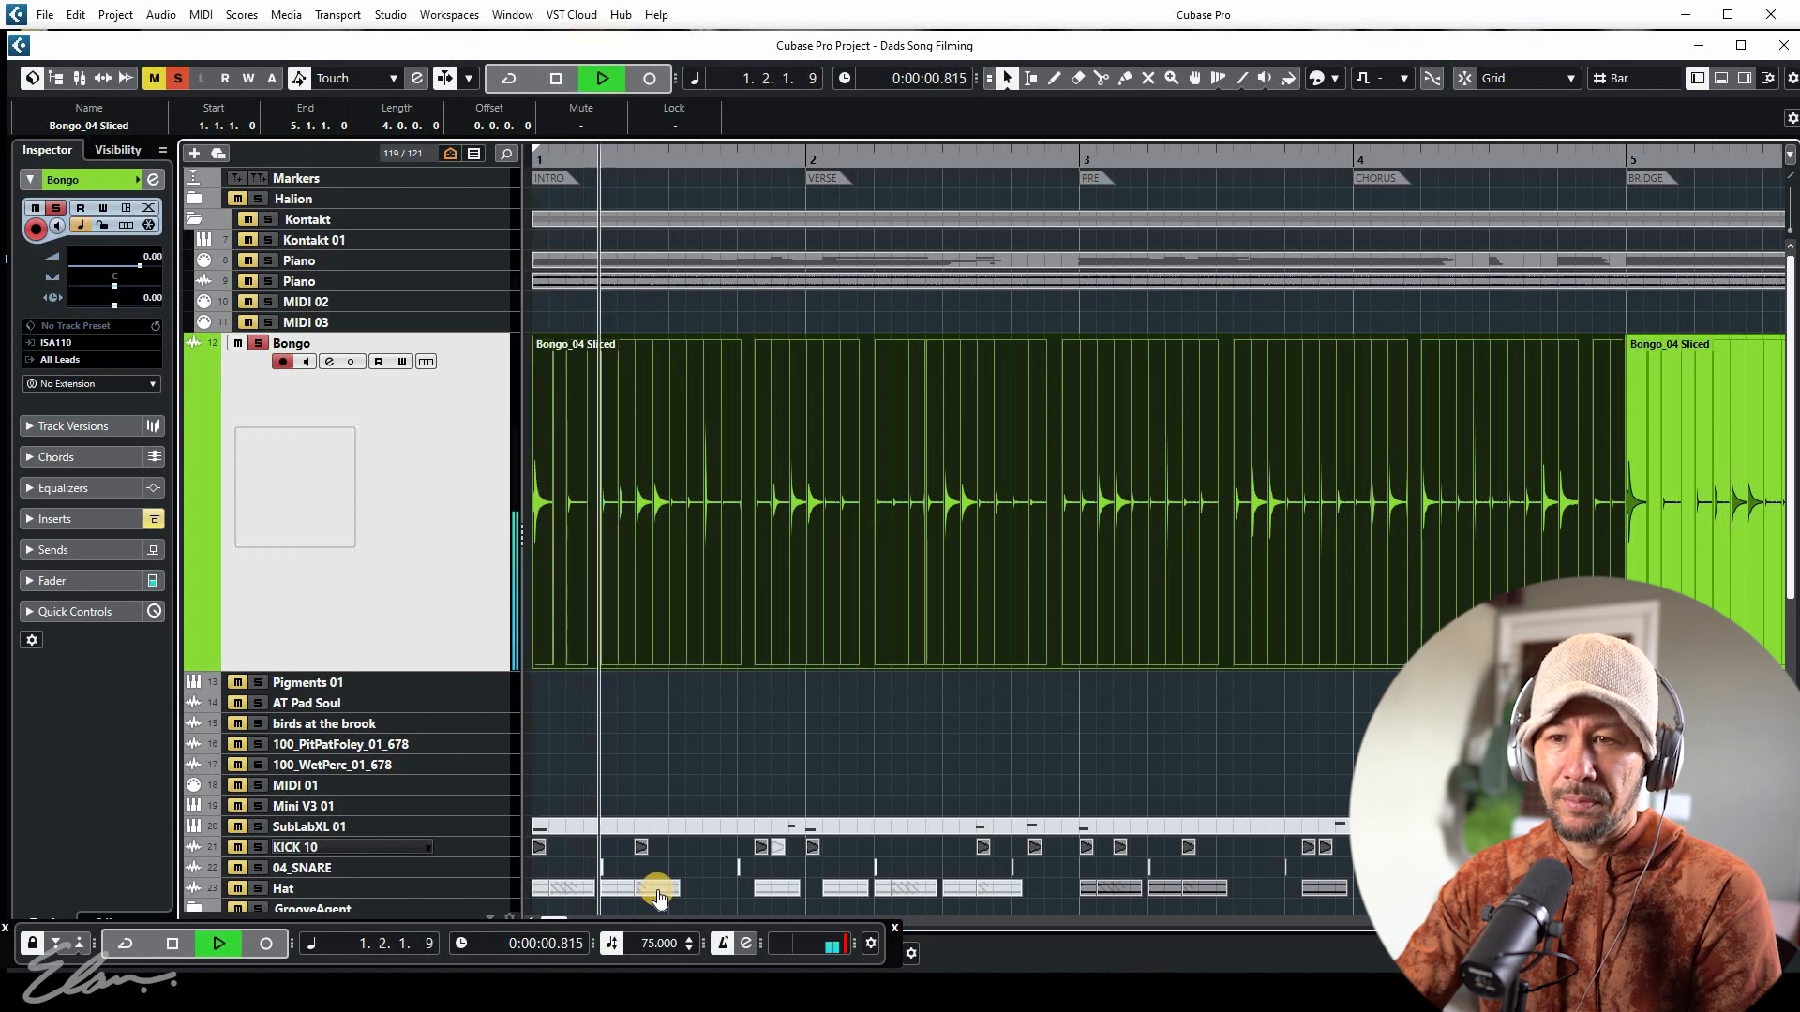
# Open the first Bongo part in the Audio Part Editor, inspect its slices and listen to them from the start
pyautogui.doubleClick(771, 589)
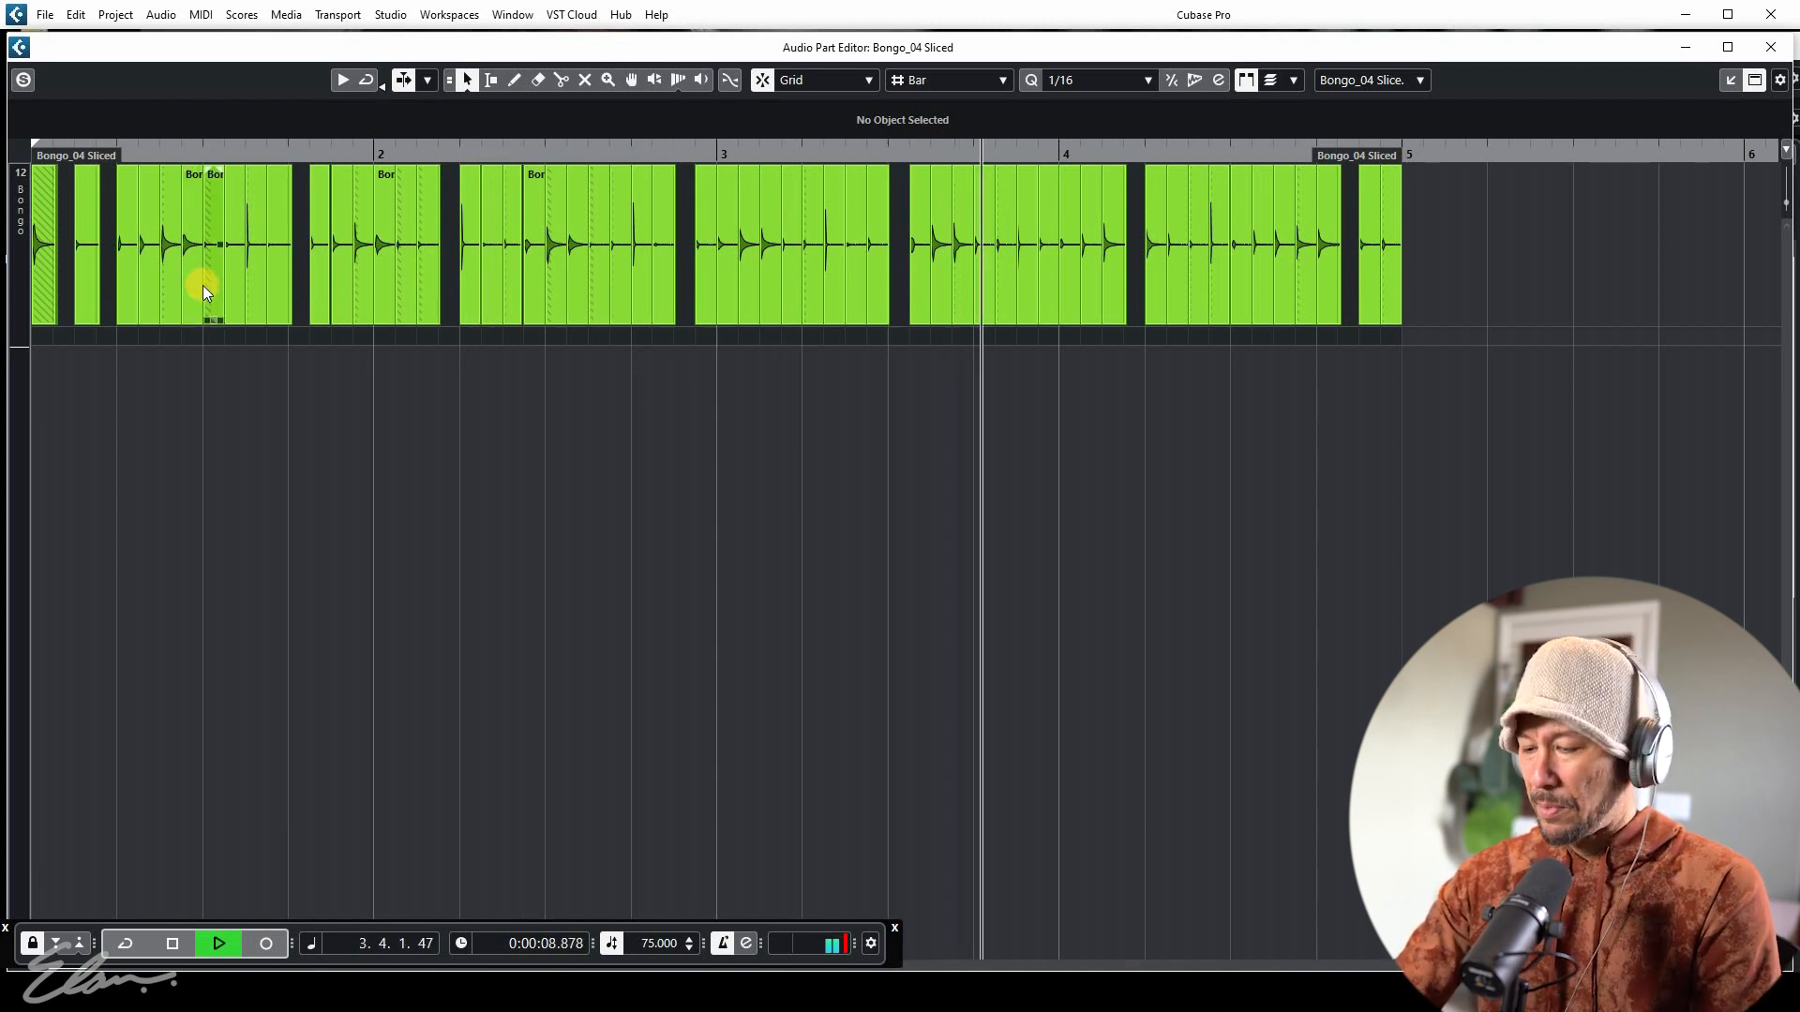
pyautogui.press('space')
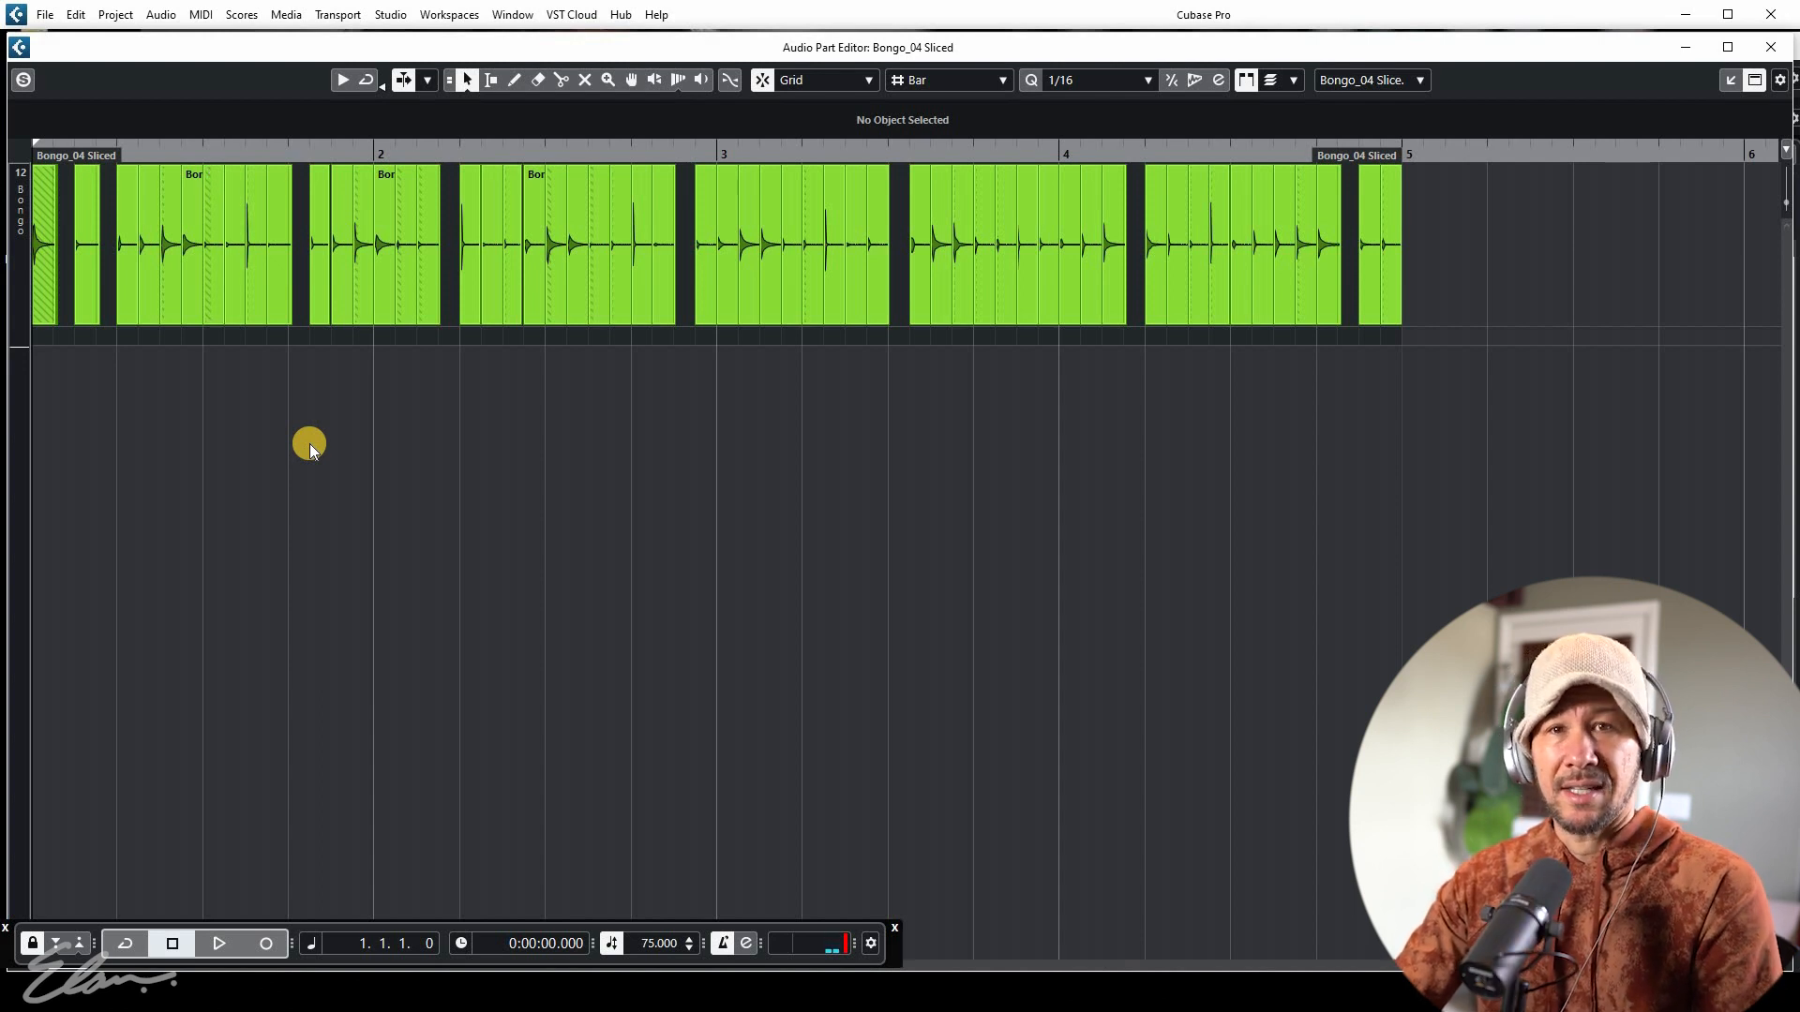
pyautogui.click(128, 262)
pyautogui.moveTo(161, 268); pyautogui.dragTo(275, 283)
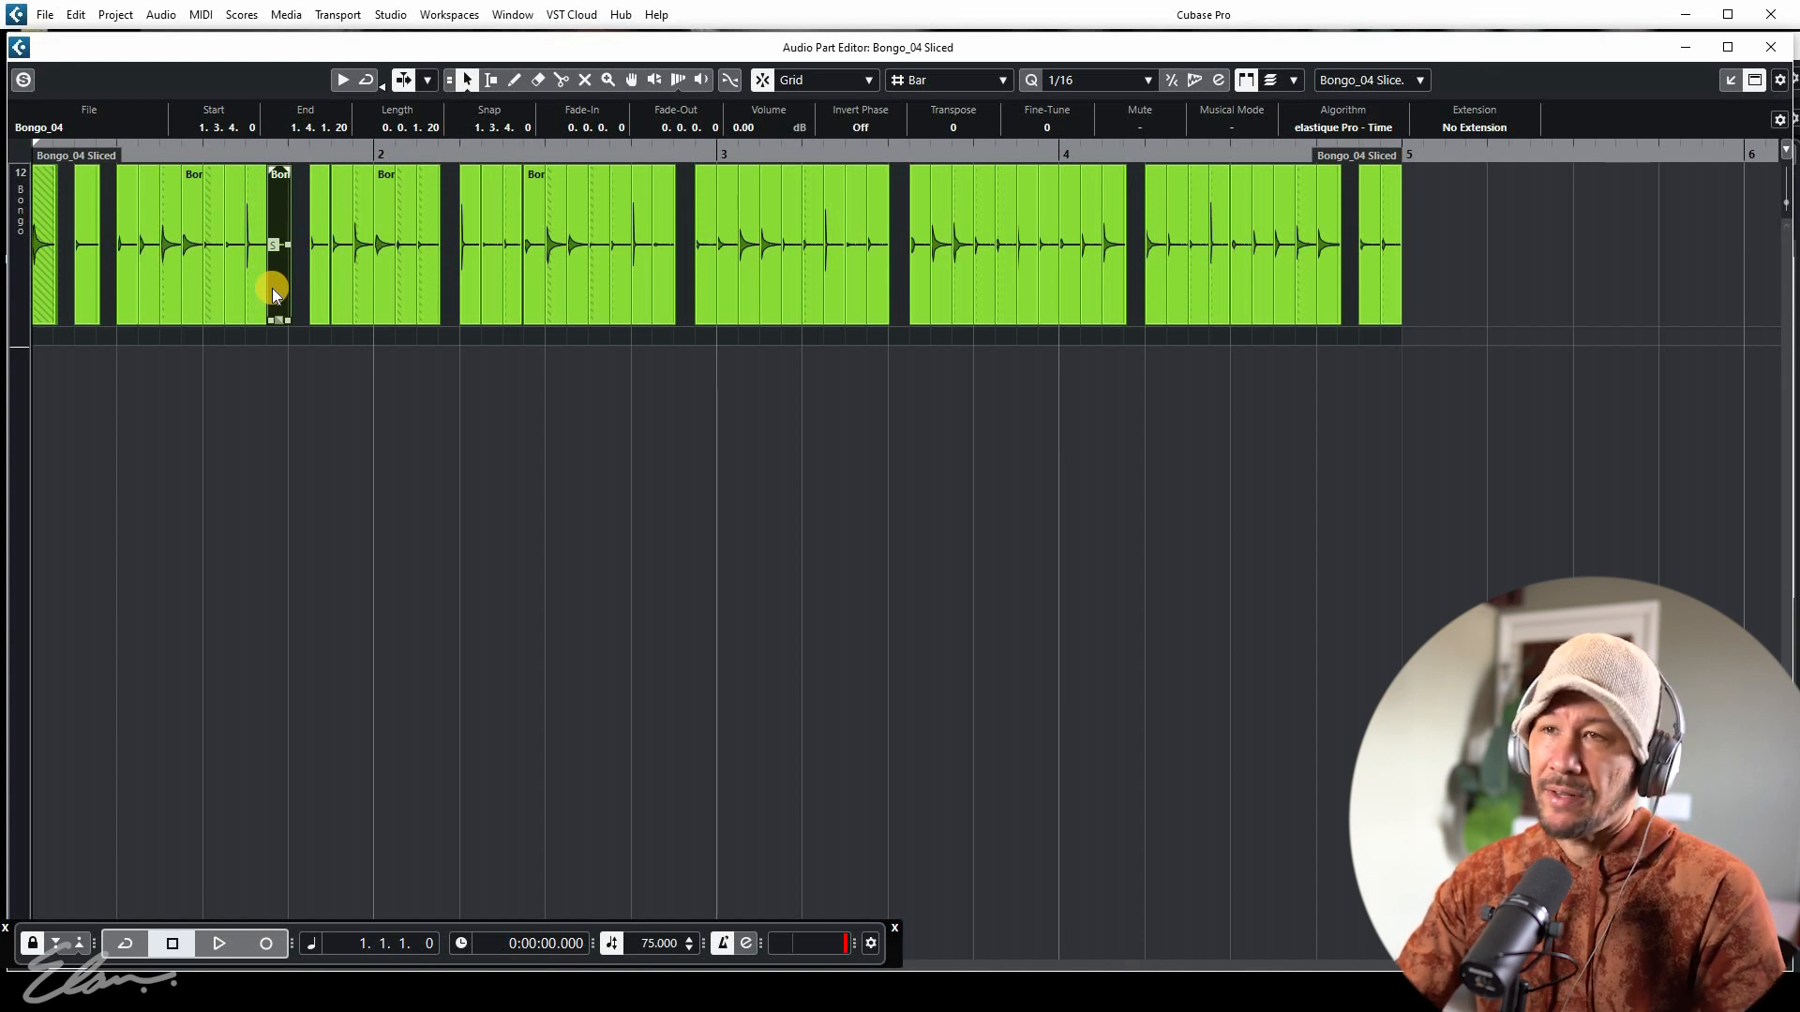
pyautogui.moveTo(271, 288); pyautogui.dragTo(345, 312)
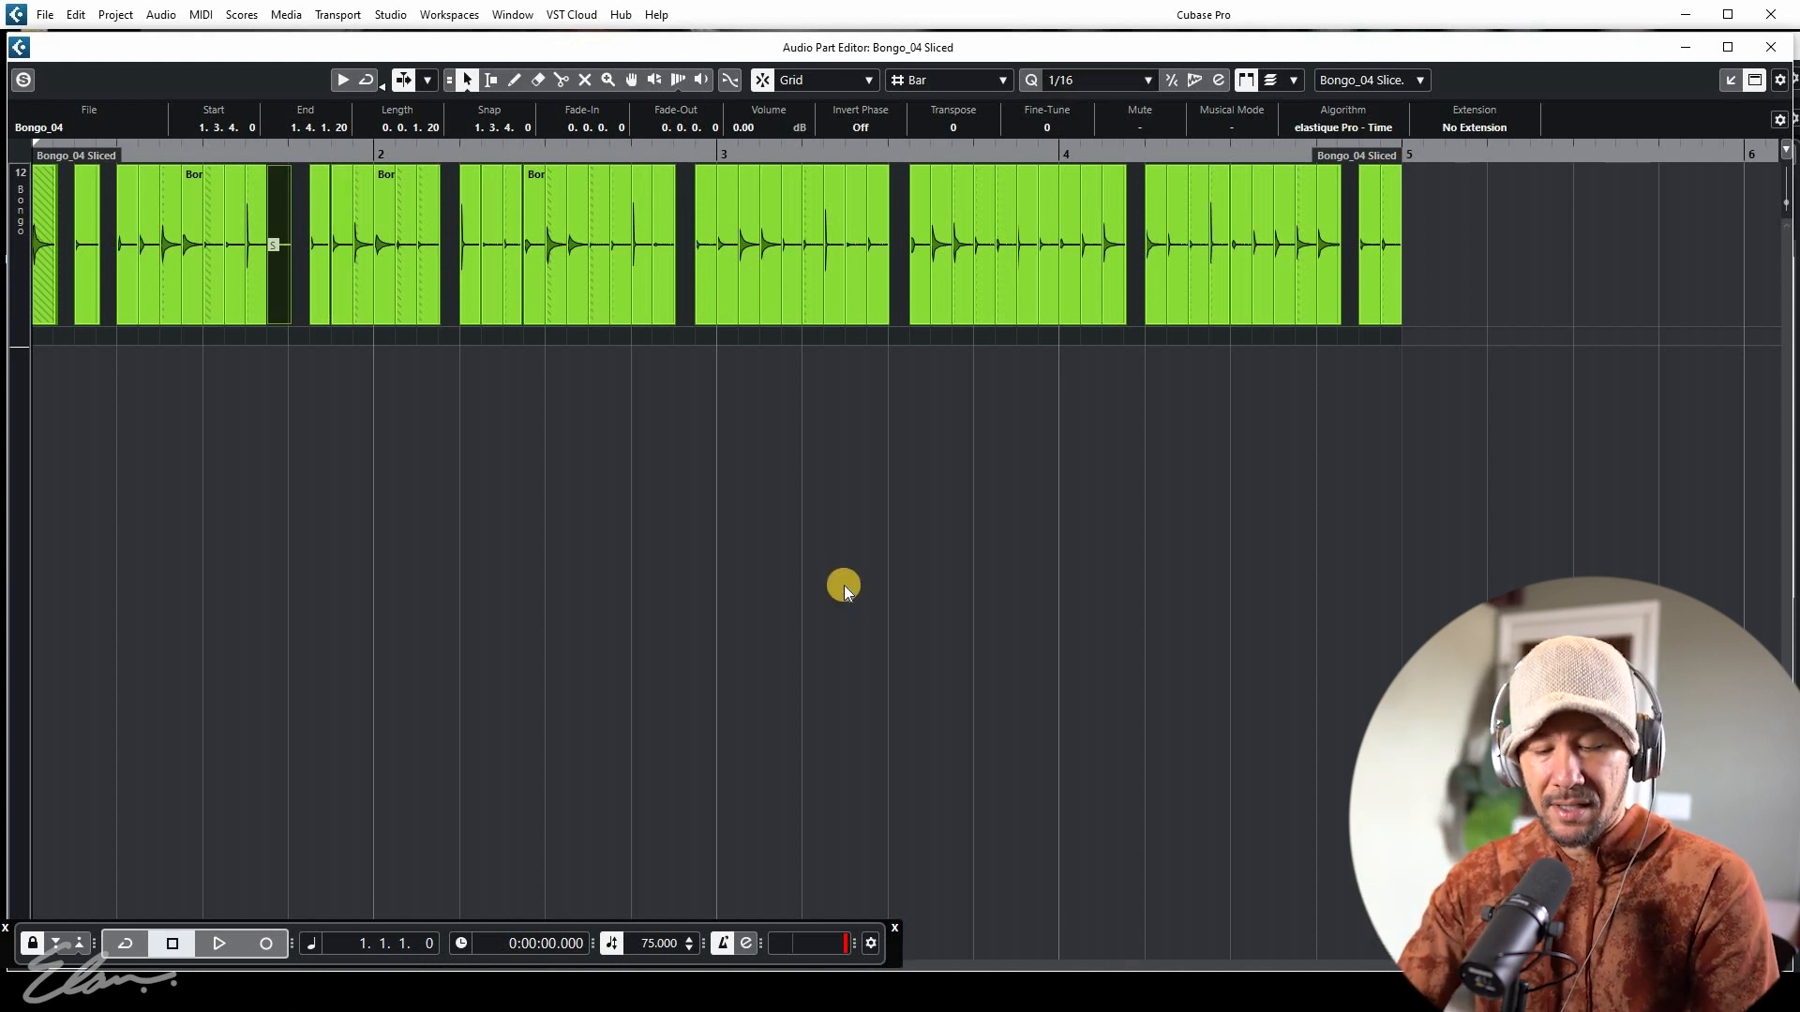
pyautogui.press('space')
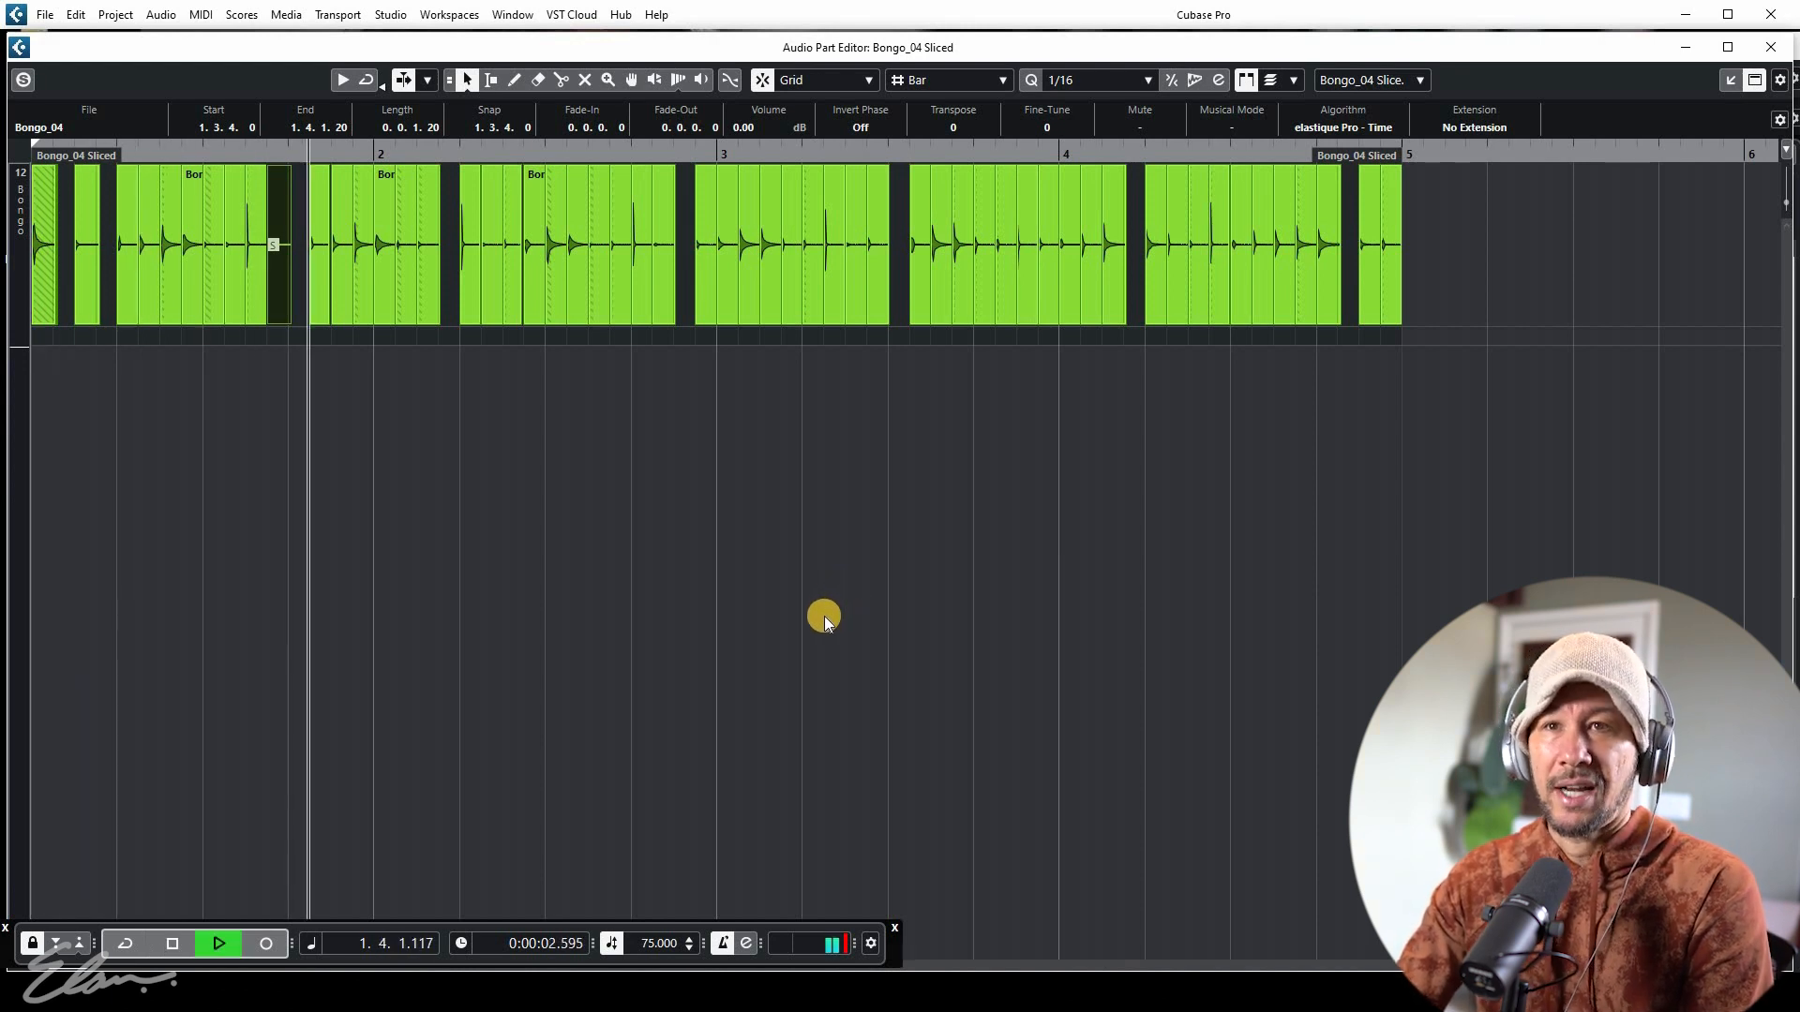
pyautogui.click(1140, 585)
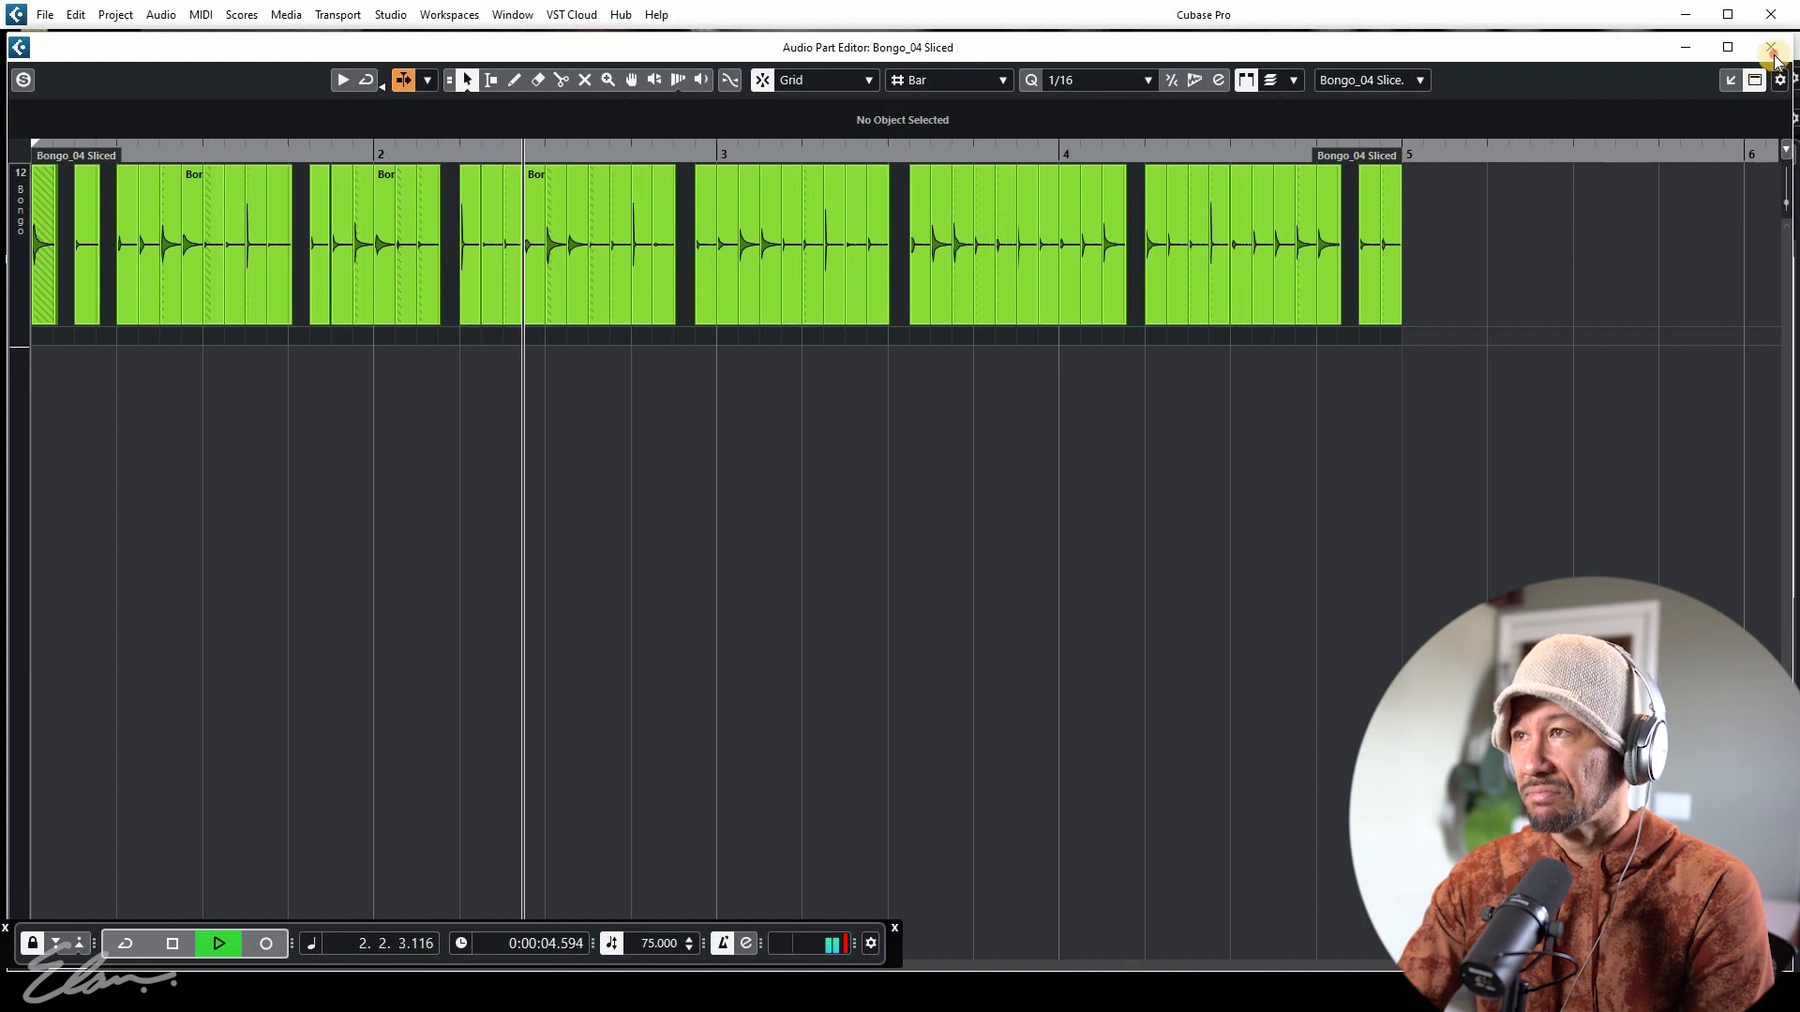
# Close the Audio Part Editor and review the full row of repeated Bongo parts across the arrangement
pyautogui.click(1770, 47)
pyautogui.click(1030, 746)
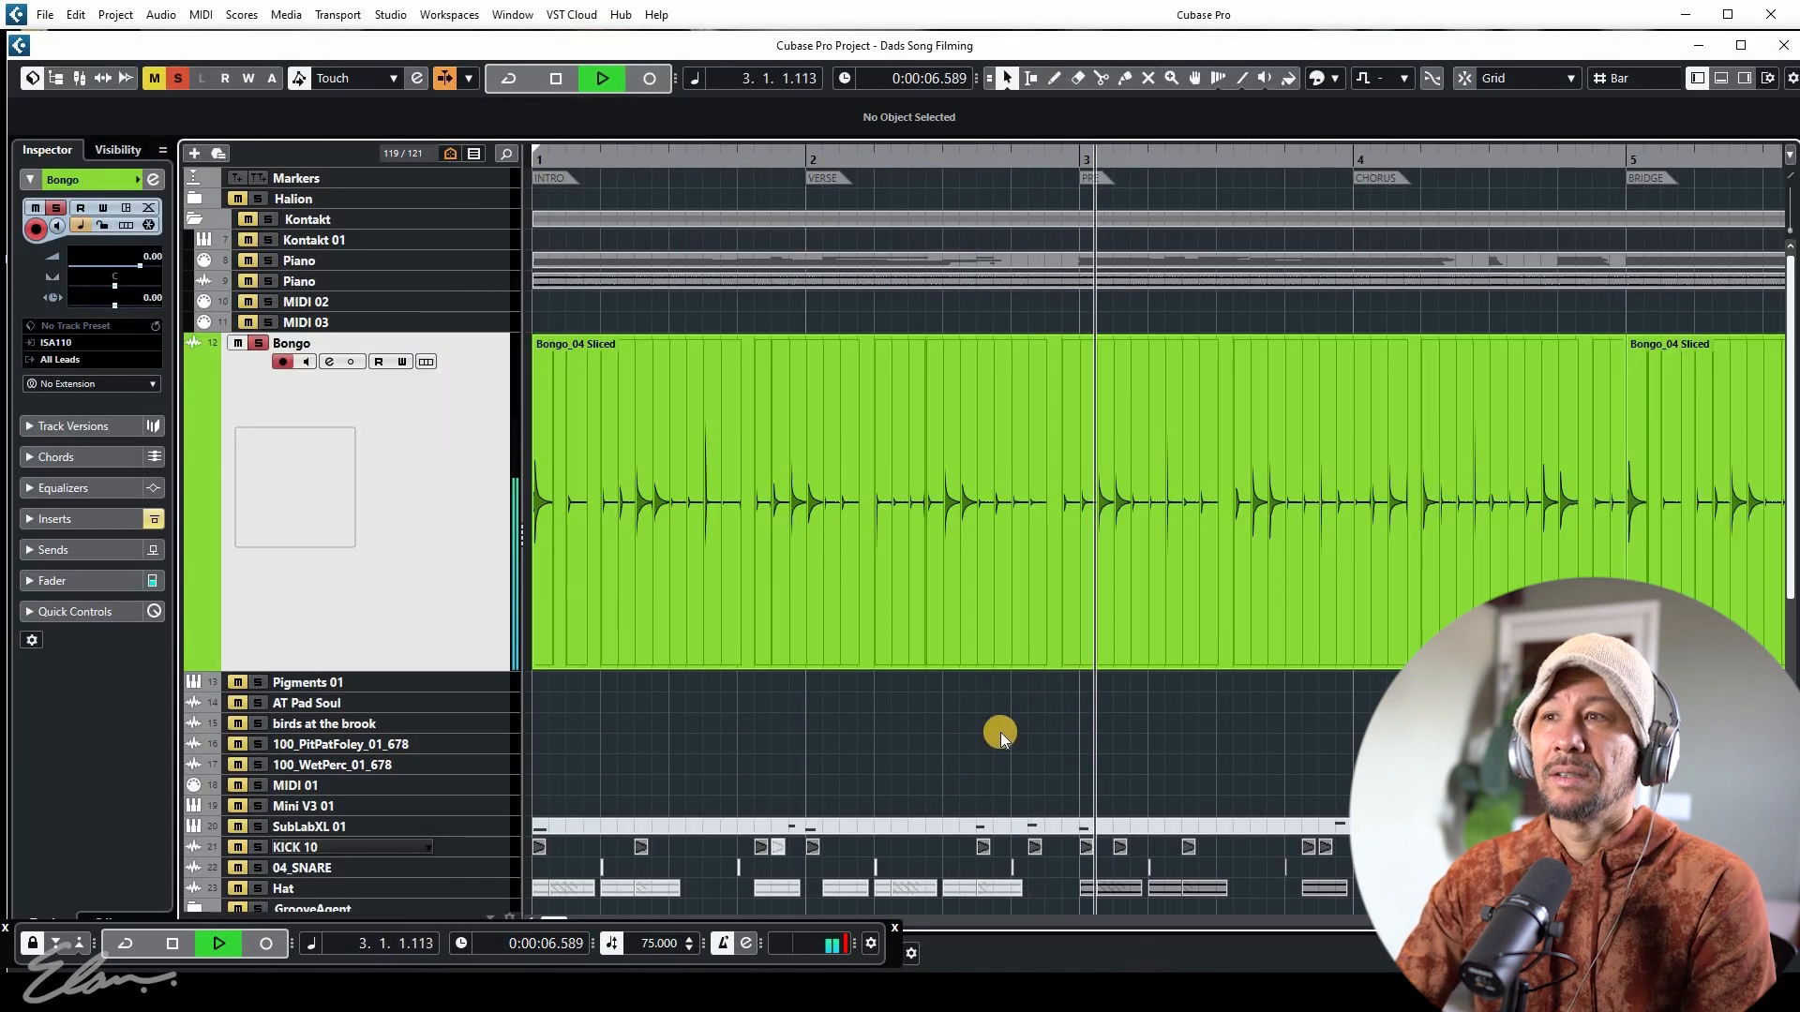
pyautogui.press('g')
pyautogui.press('g')
pyautogui.press('g')
pyautogui.press('g')
pyautogui.press('g')
pyautogui.press('g')
pyautogui.press('g')
pyautogui.press('g')
pyautogui.press('g')
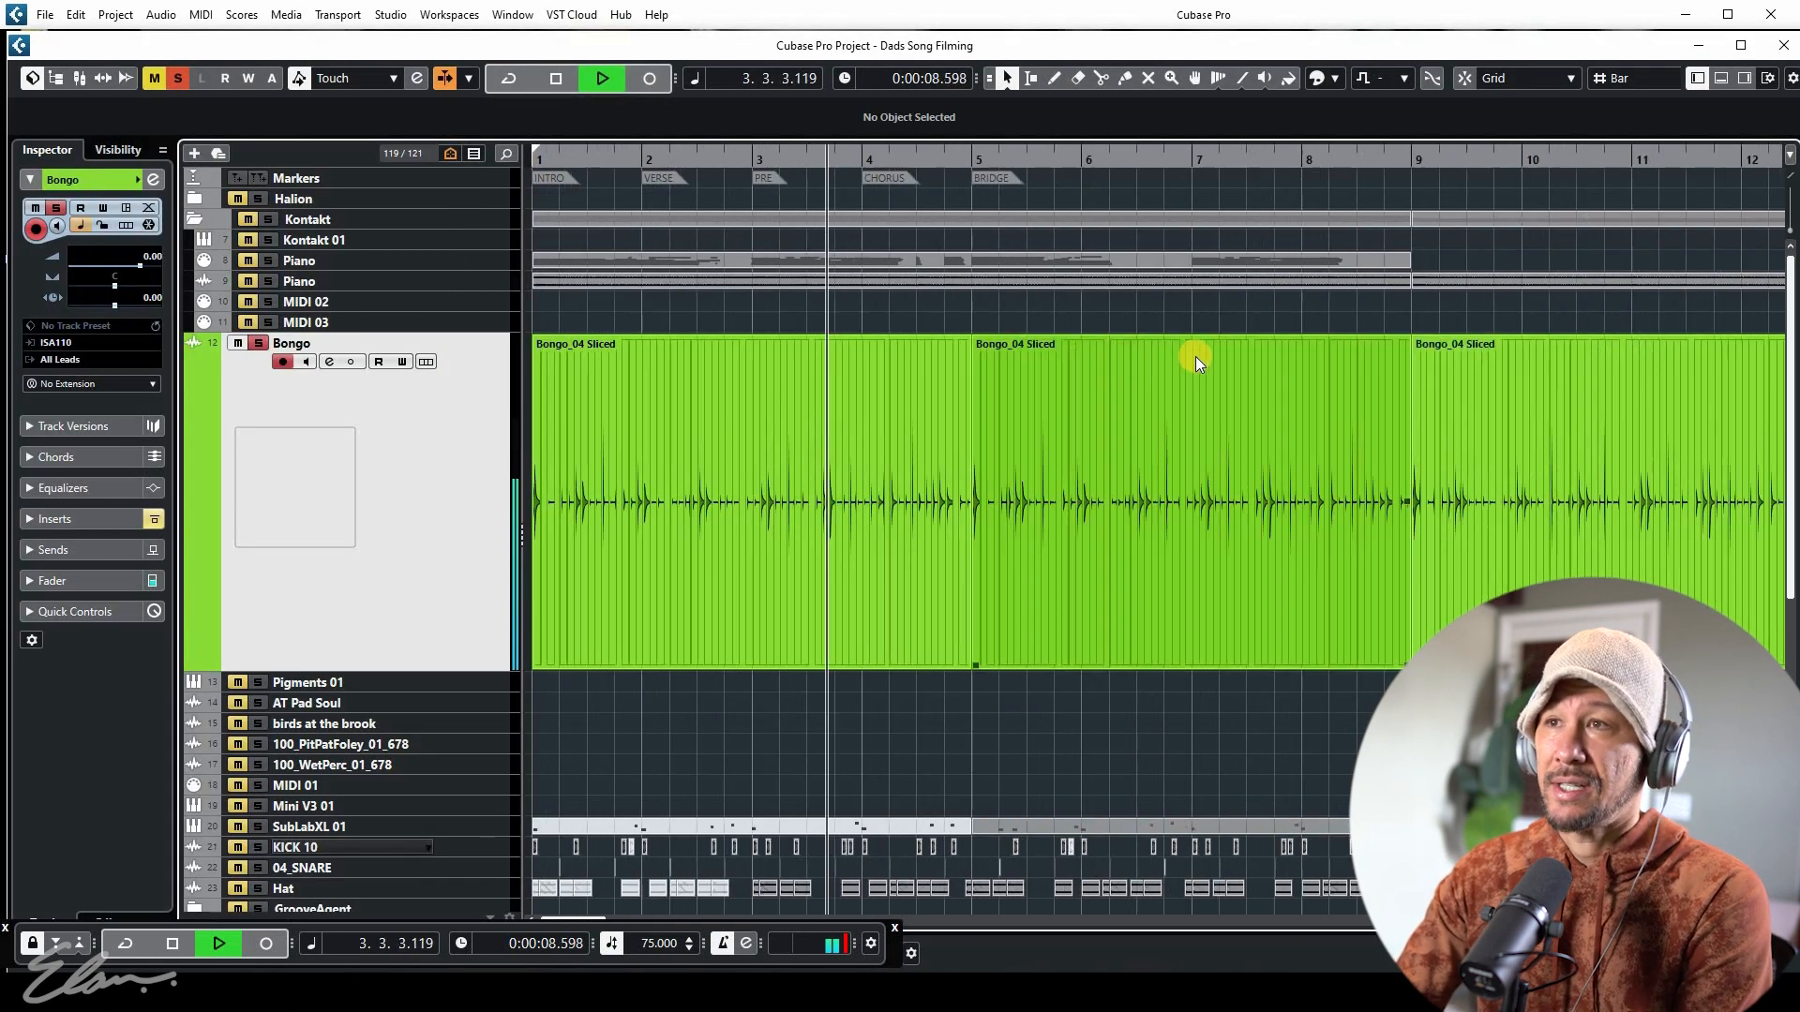
pyautogui.press('g')
pyautogui.press('g')
pyautogui.press('g')
pyautogui.press('g')
pyautogui.press('g')
# Set the locator range from bar 1 to bar 3 and play the soloed Bongo track
pyautogui.keyDown('alt'); pyautogui.click(1646, 153); pyautogui.keyUp('alt')
pyautogui.press('space')
pyautogui.click(1264, 200)
pyautogui.moveTo(1265, 199); pyautogui.dragTo(583, 233)
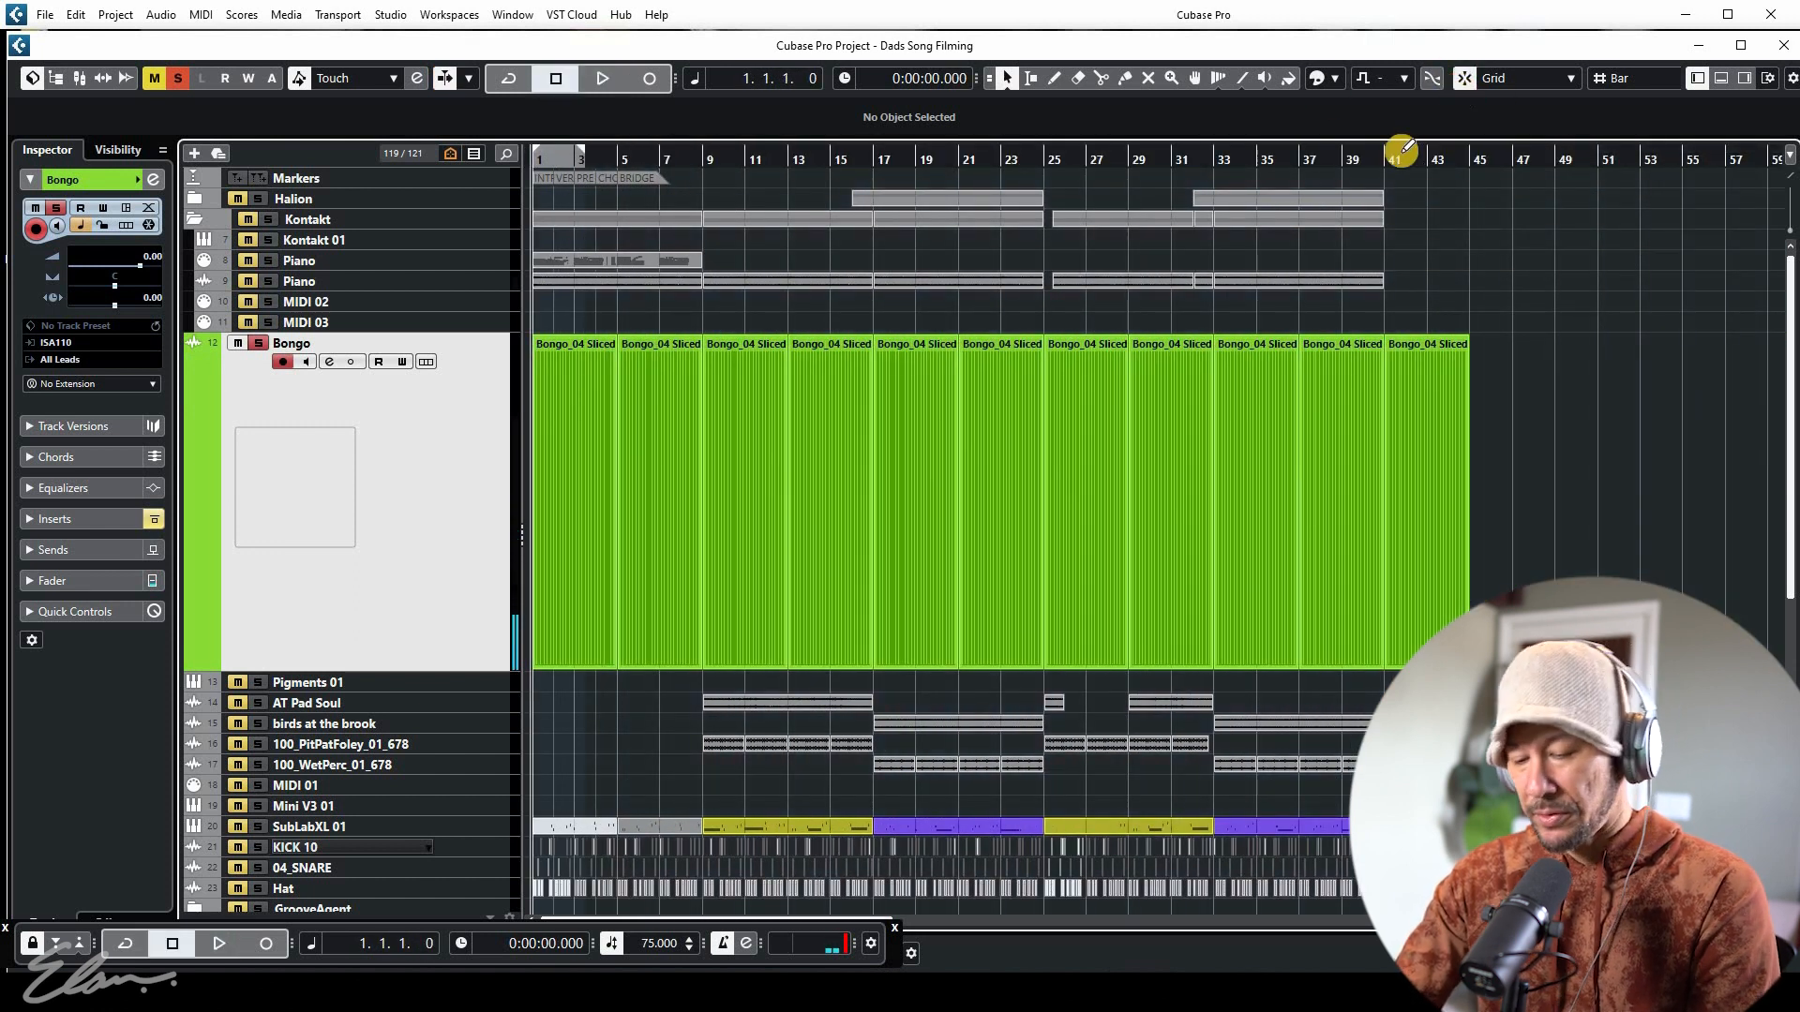
pyautogui.press('h')
pyautogui.press('h')
pyautogui.press('h')
pyautogui.press('h')
pyautogui.press('h')
pyautogui.press('h')
pyautogui.press('h')
pyautogui.press('h')
pyautogui.press('h')
pyautogui.press('h')
pyautogui.press('h')
pyautogui.moveTo(993, 153); pyautogui.dragTo(902, 163)
pyautogui.press('space')
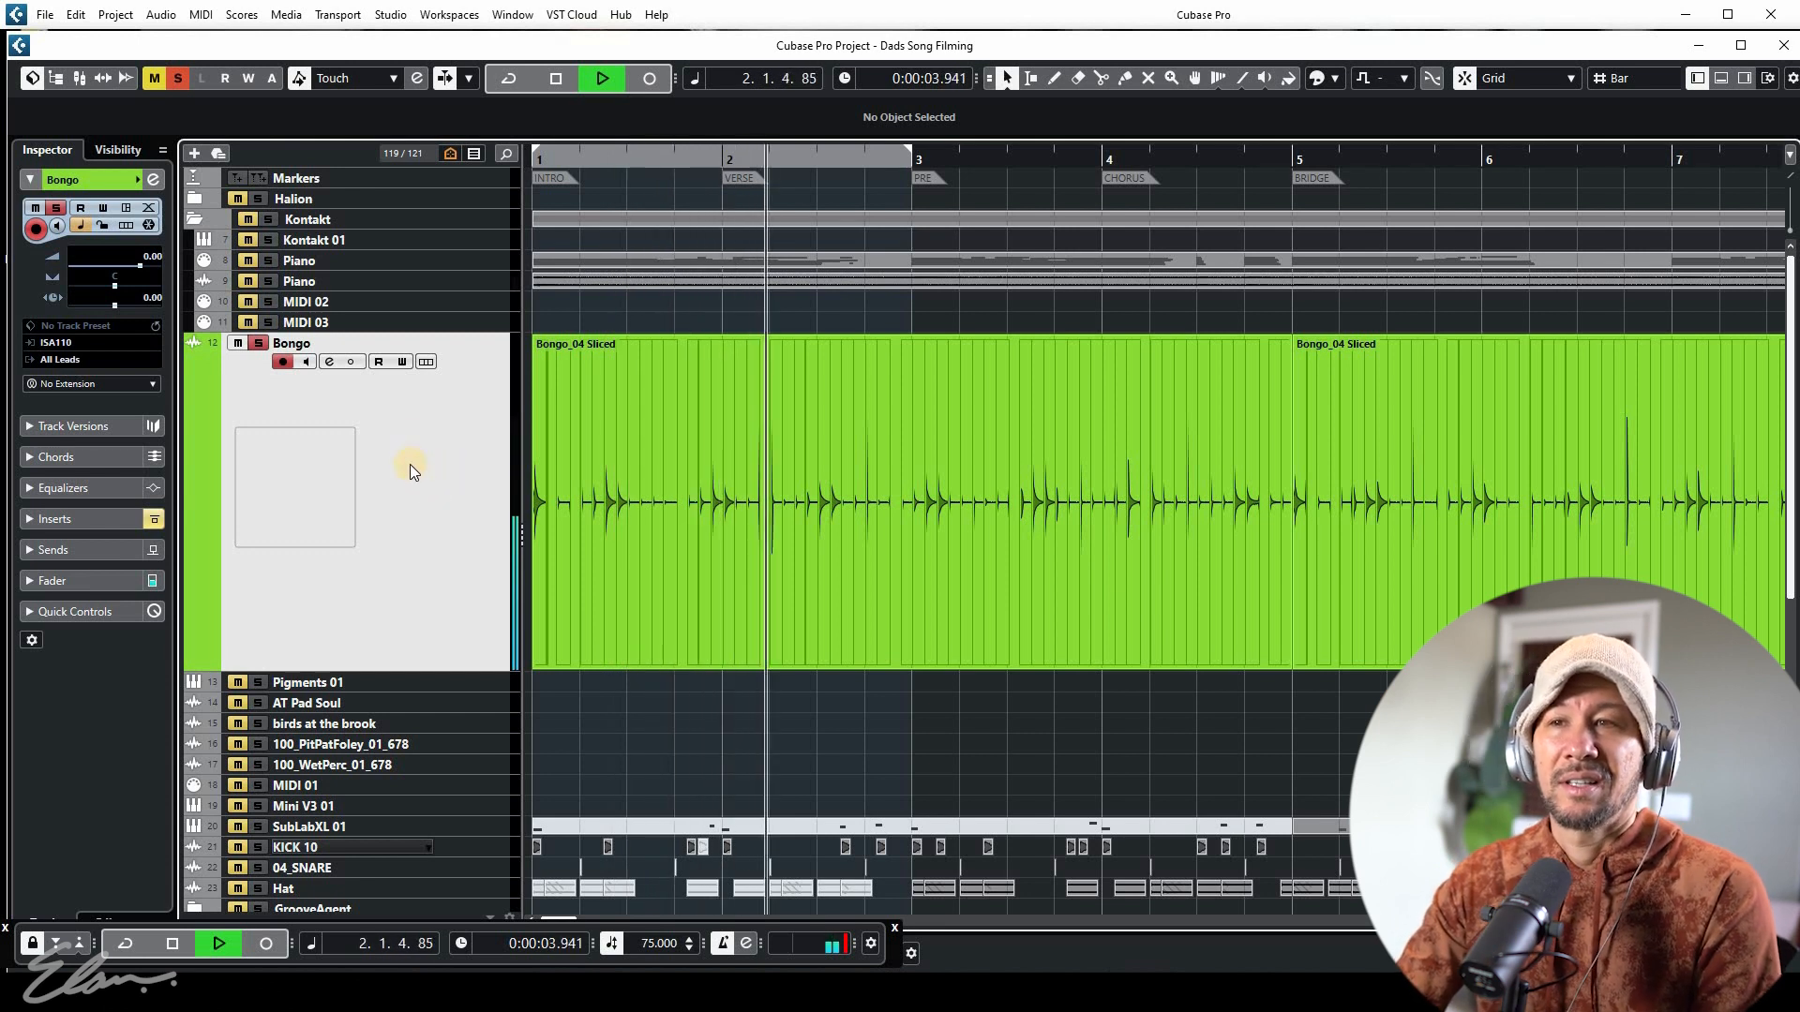
pyautogui.press('space')
# Open the Bongo channel settings, activate the RC-20 Retro Color insert and show its plug-in window
pyautogui.click(329, 361)
pyautogui.moveTo(773, 343); pyautogui.dragTo(1243, 358)
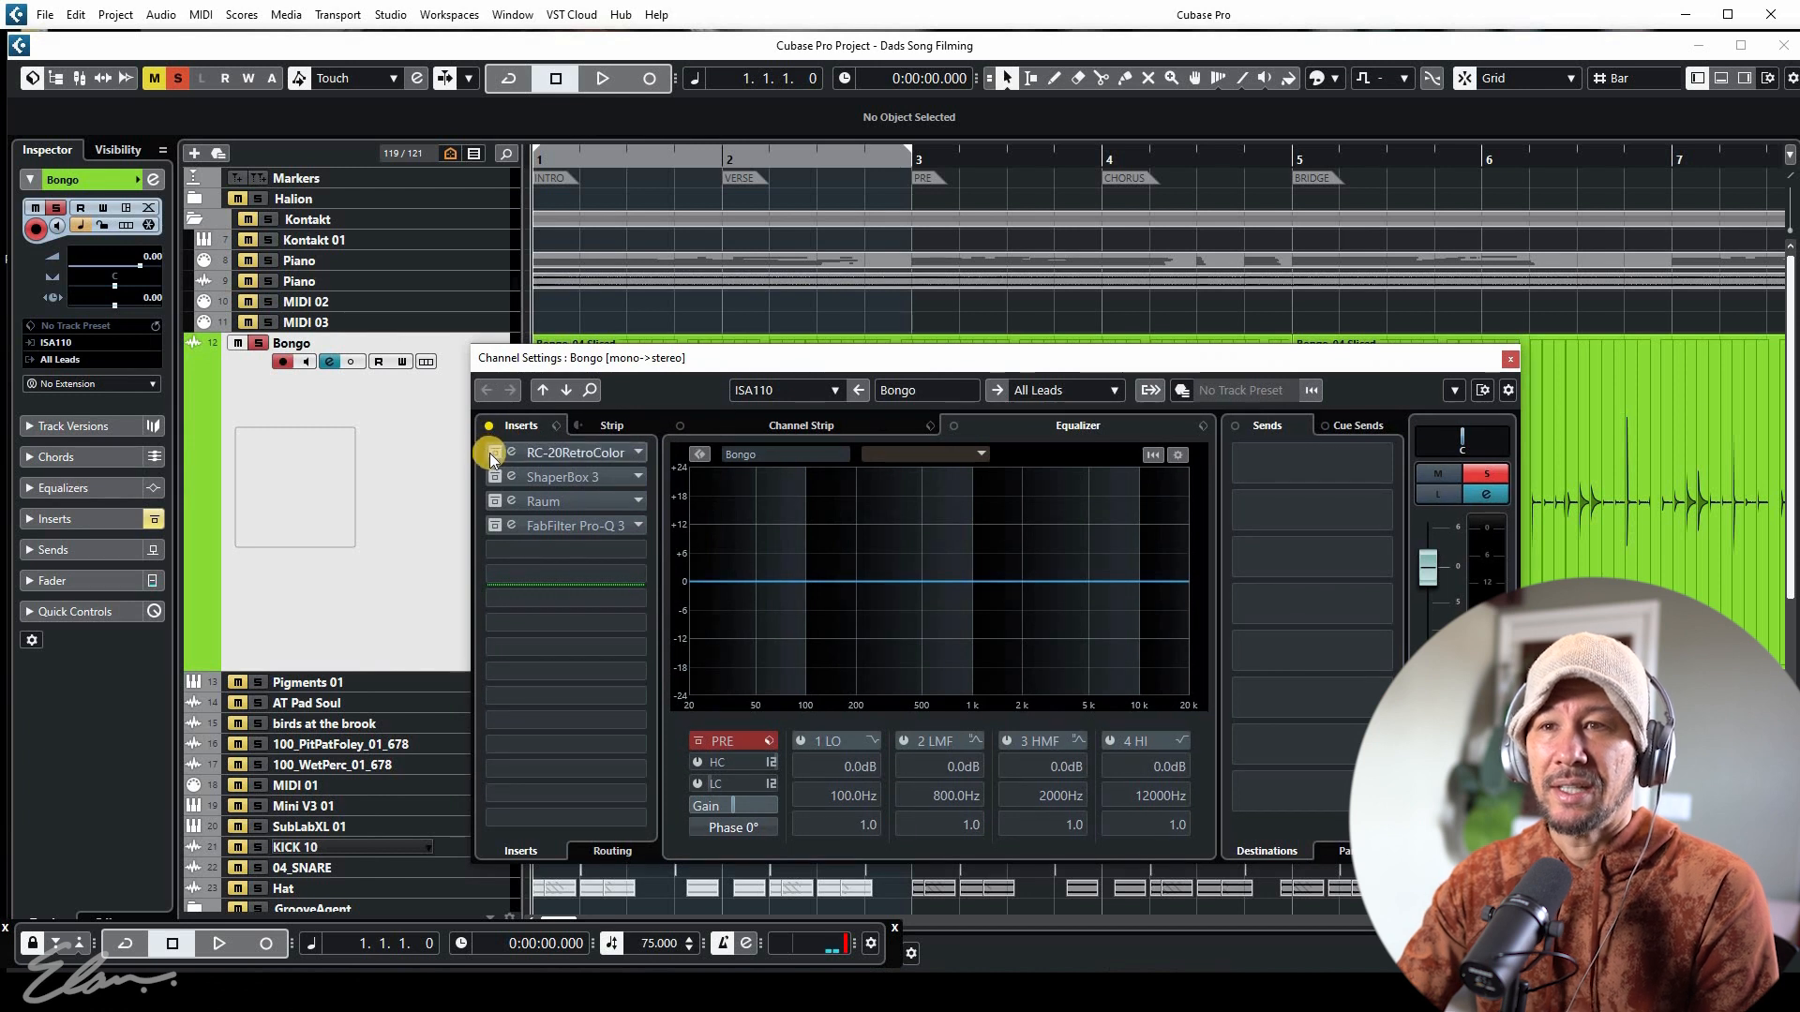
pyautogui.moveTo(542, 358); pyautogui.dragTo(666, 357)
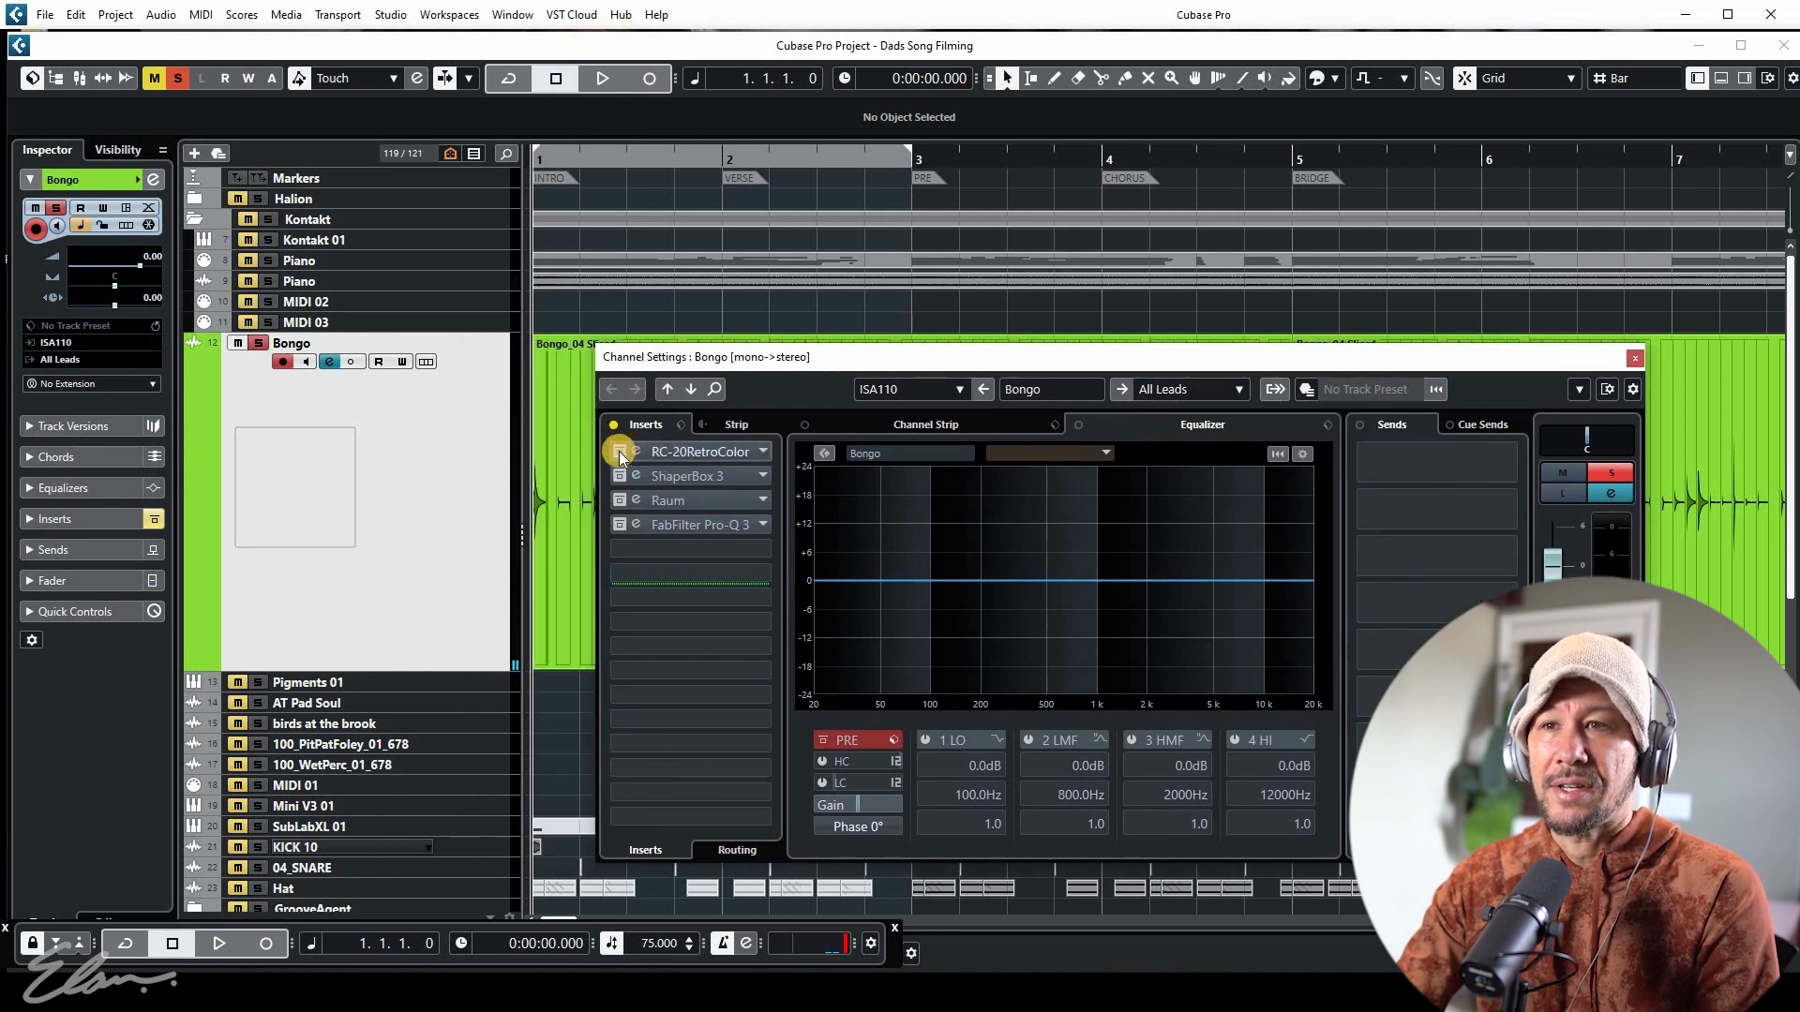
pyautogui.click(638, 448)
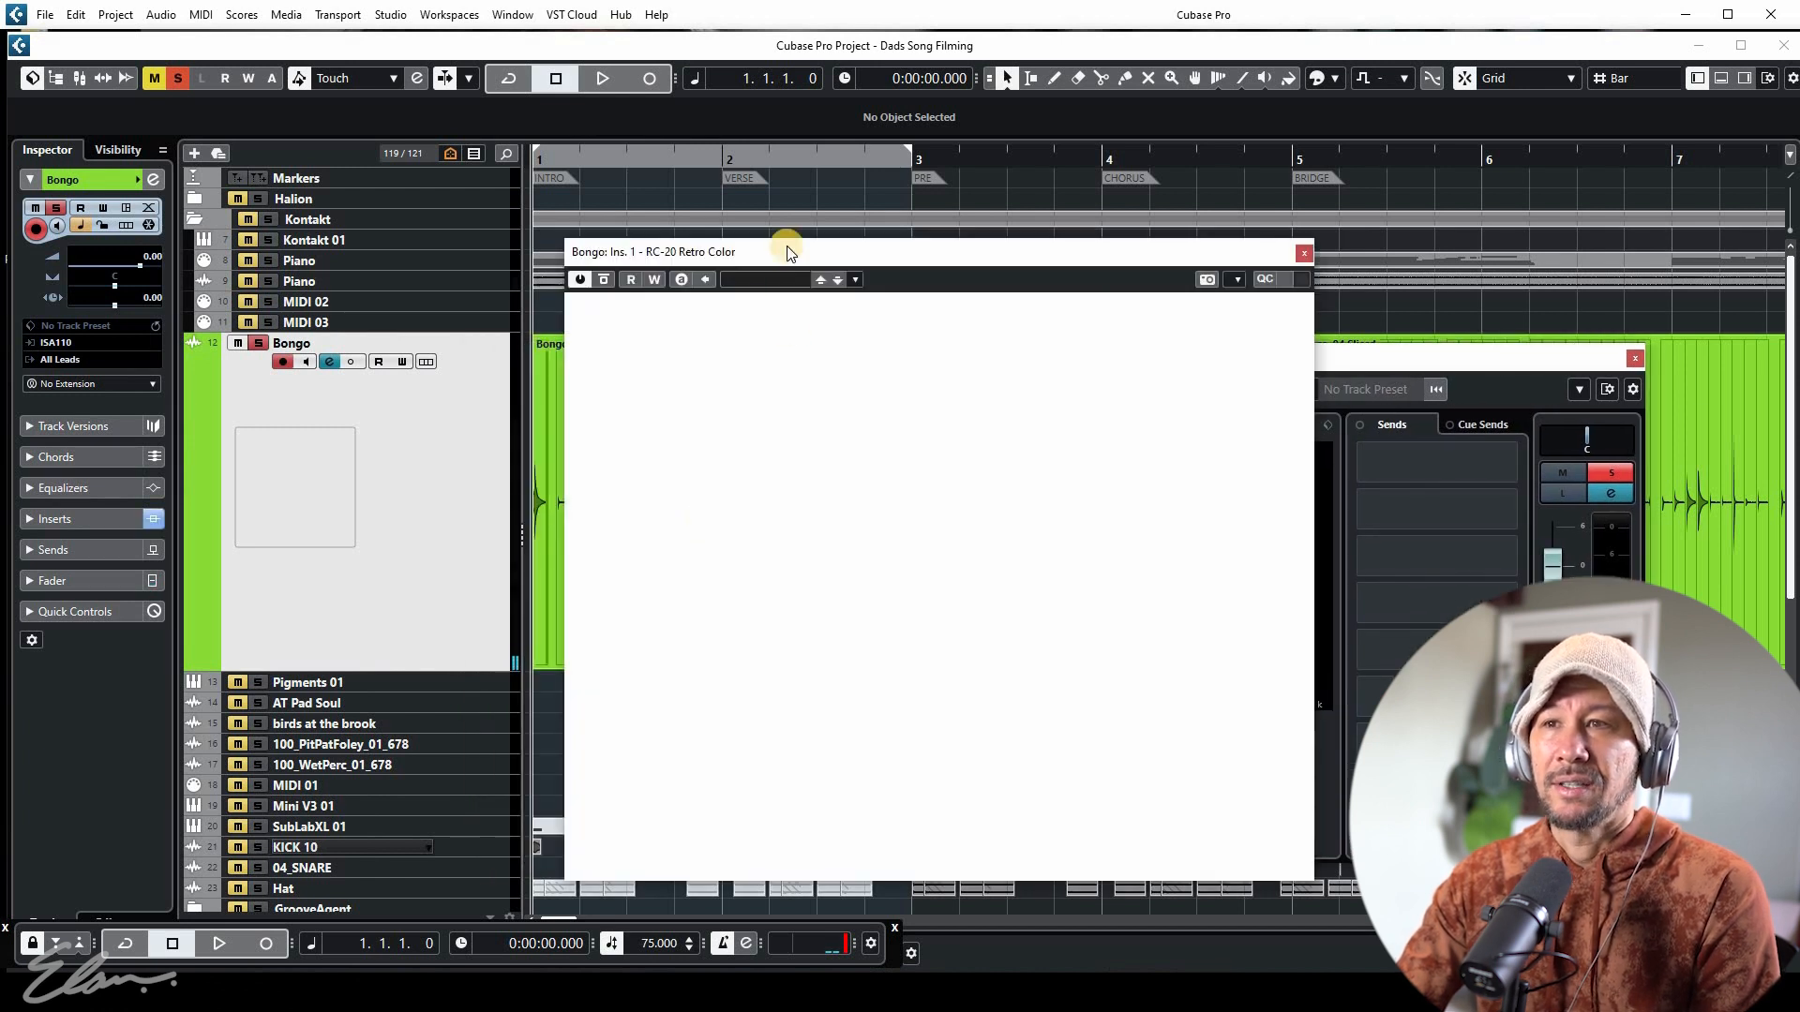
pyautogui.moveTo(788, 252); pyautogui.dragTo(851, 259)
# Play the Bongo track through RC-20 Retro Color, comparing the sound with the effect bypassed and active
pyautogui.press('space')
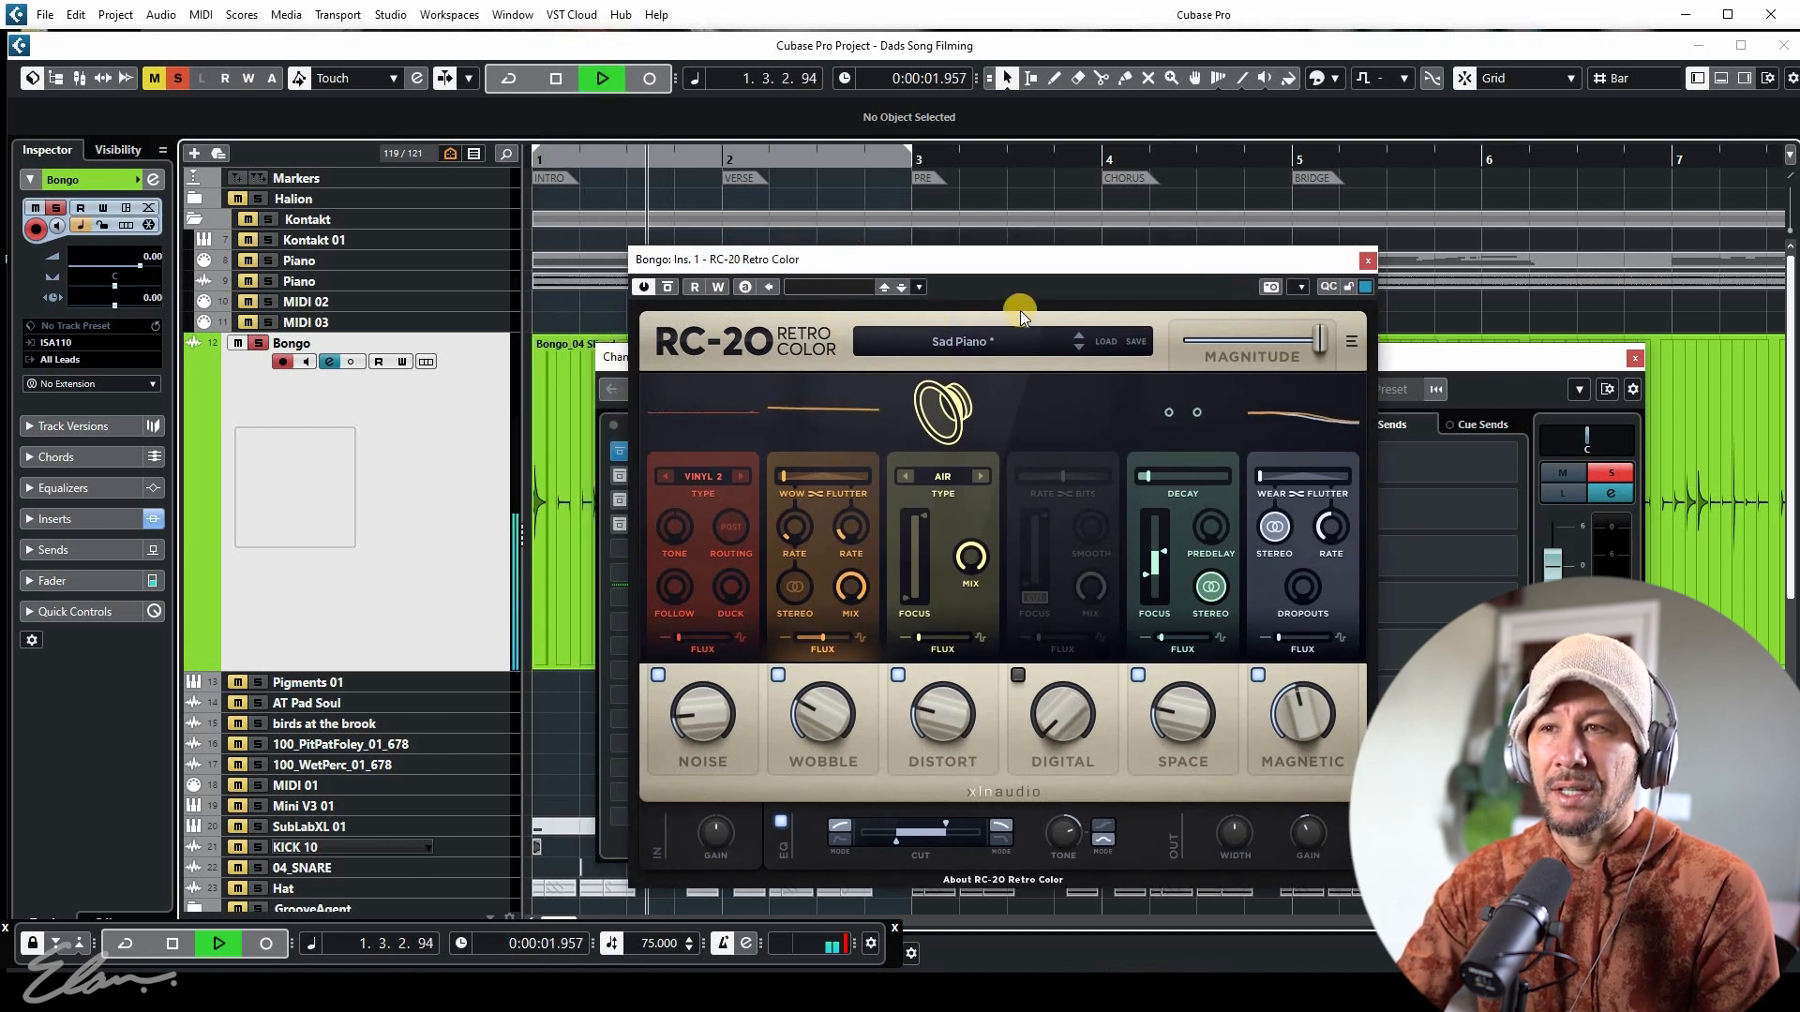
pyautogui.press('space')
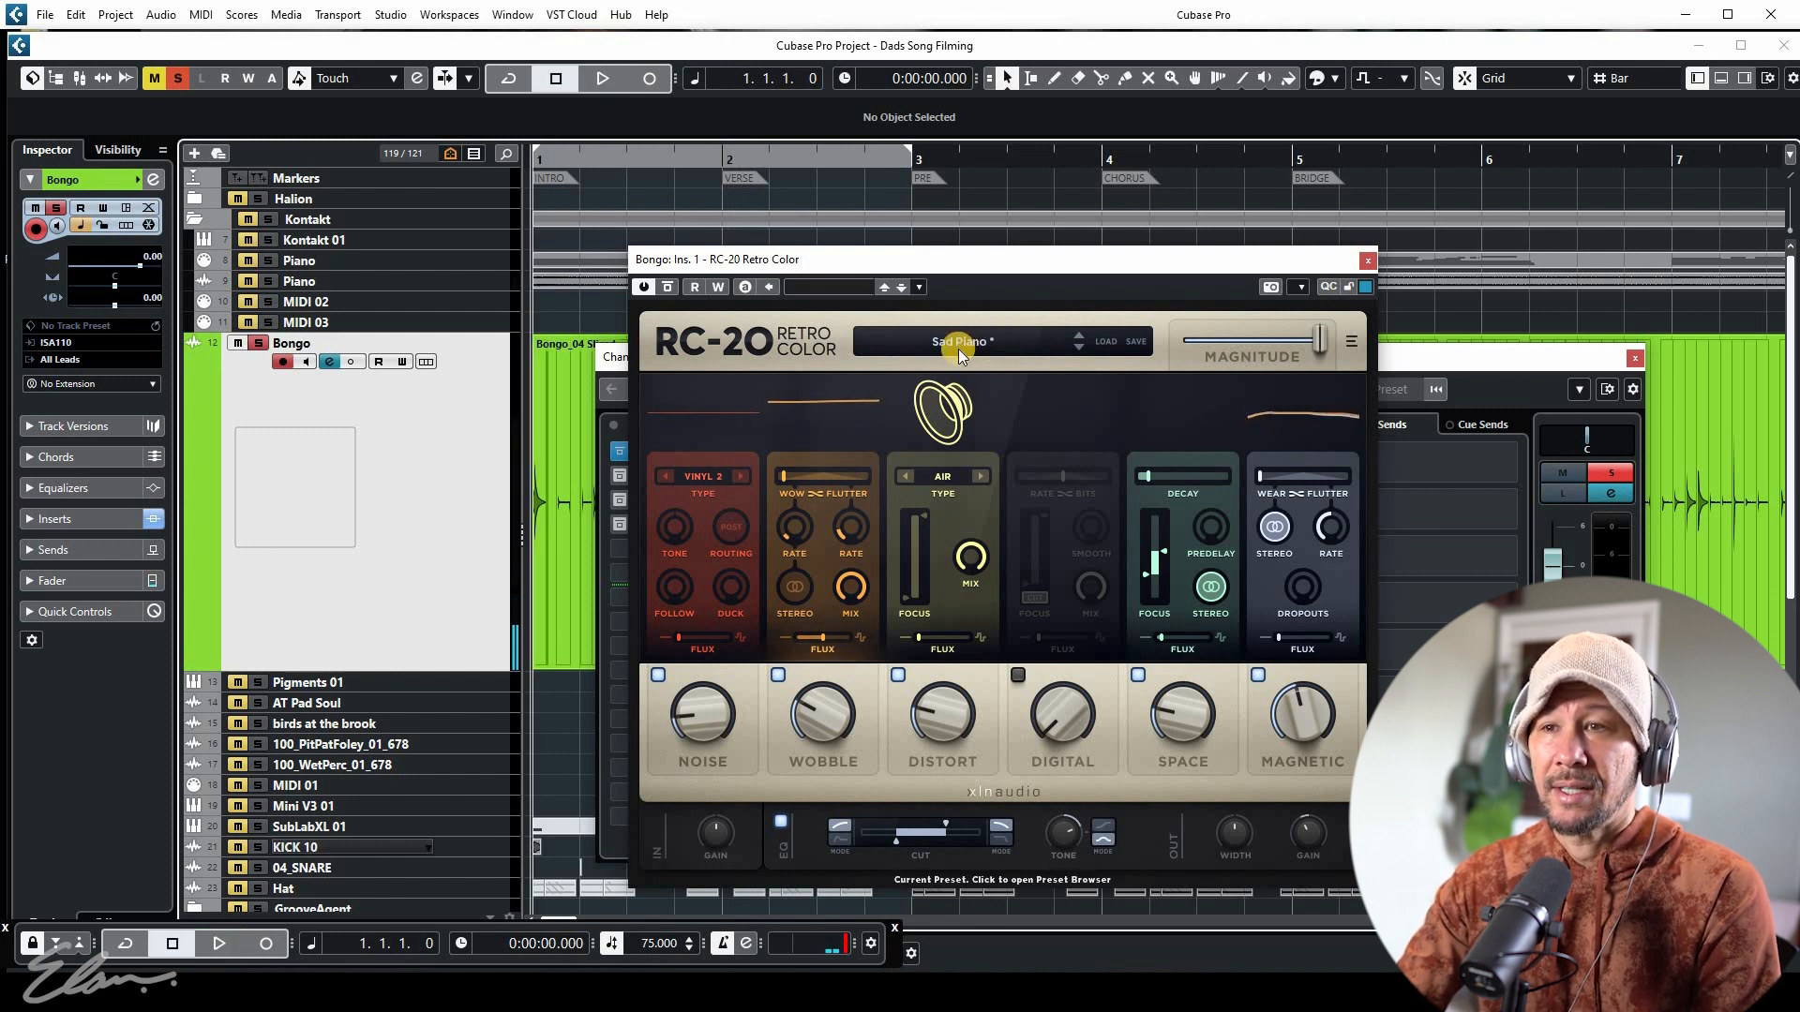
pyautogui.press('space')
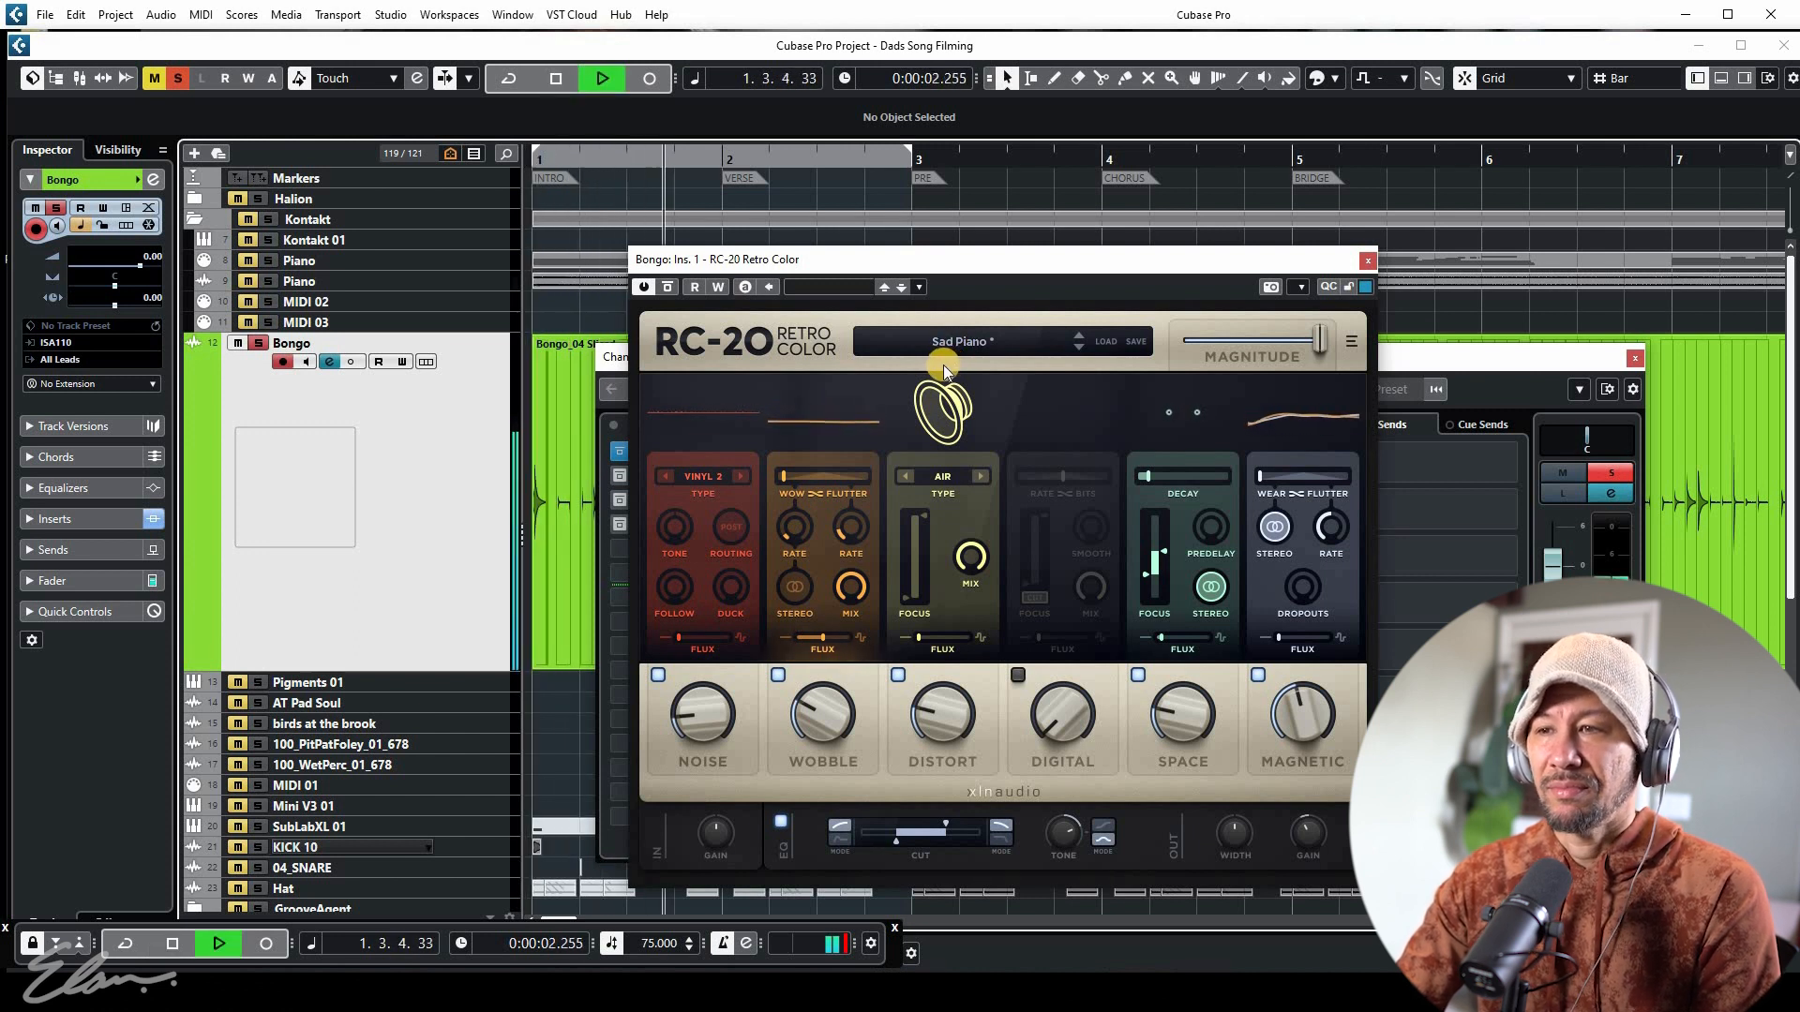
pyautogui.click(673, 286)
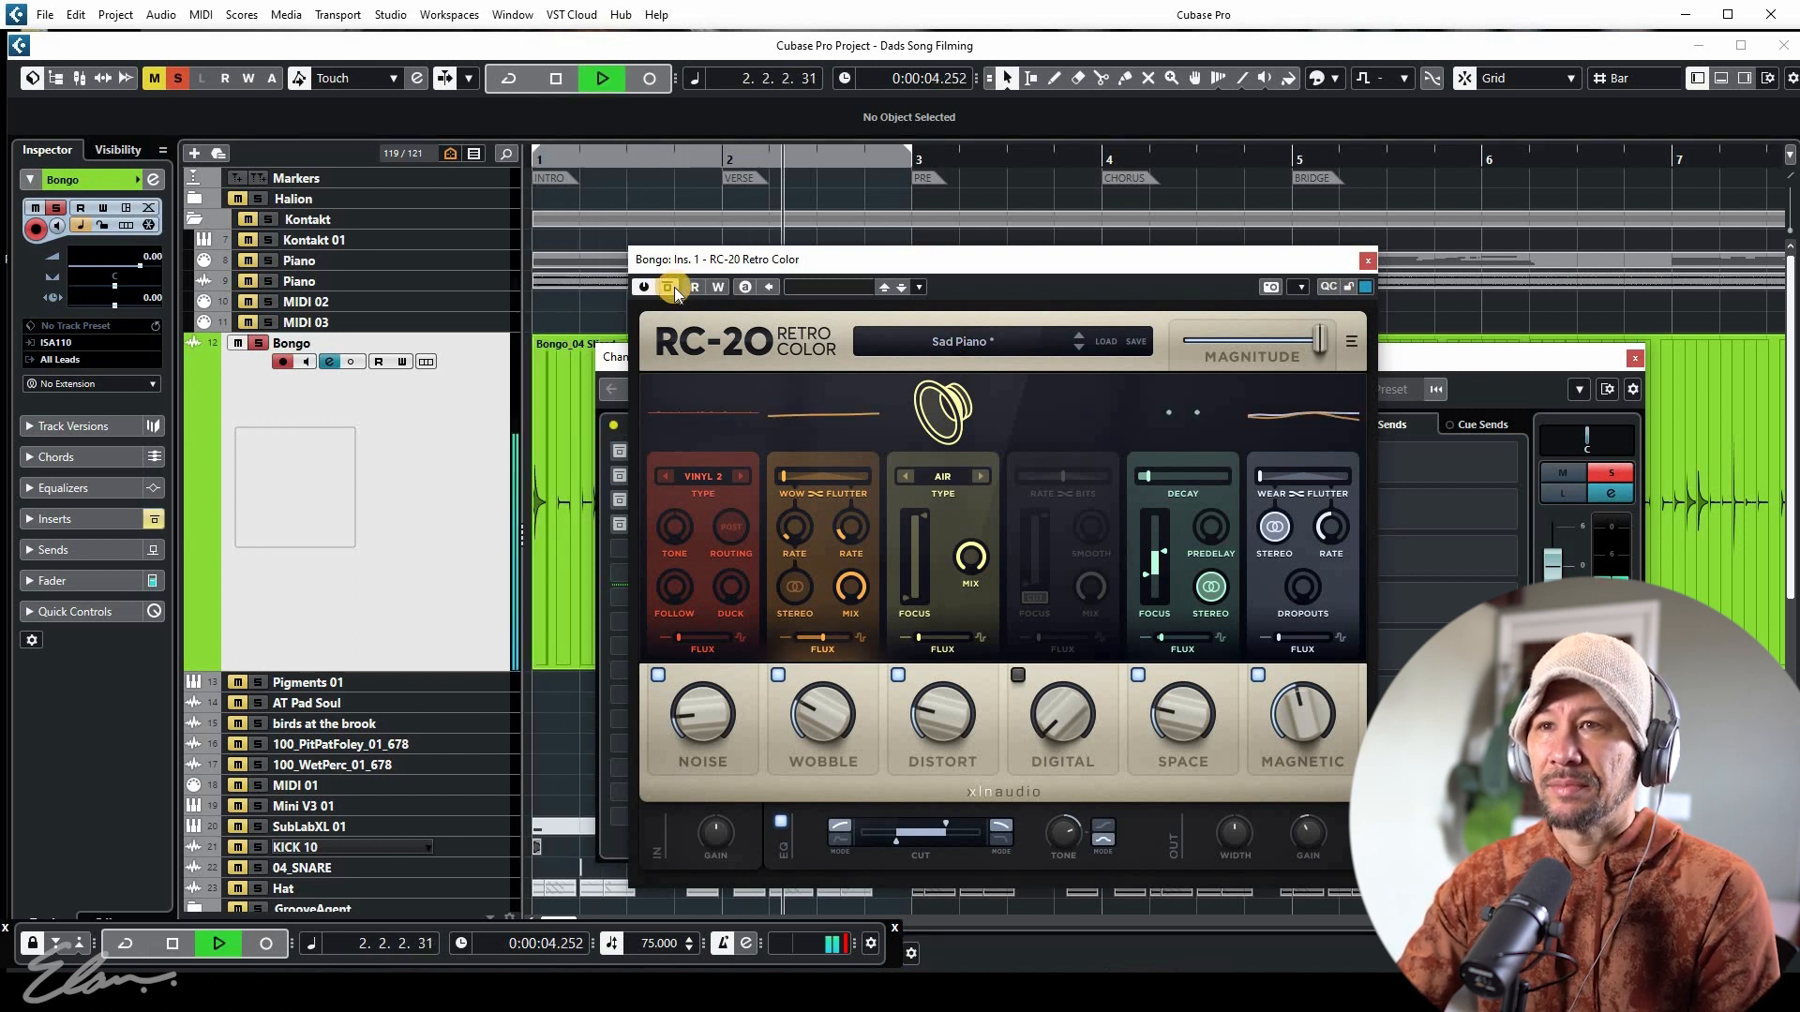
pyautogui.click(673, 287)
pyautogui.click(552, 81)
# Turn on cycle playback and audition the Bongo loop through ShaperBox 3 with the Fill Stutter Groove preset
pyautogui.click(509, 80)
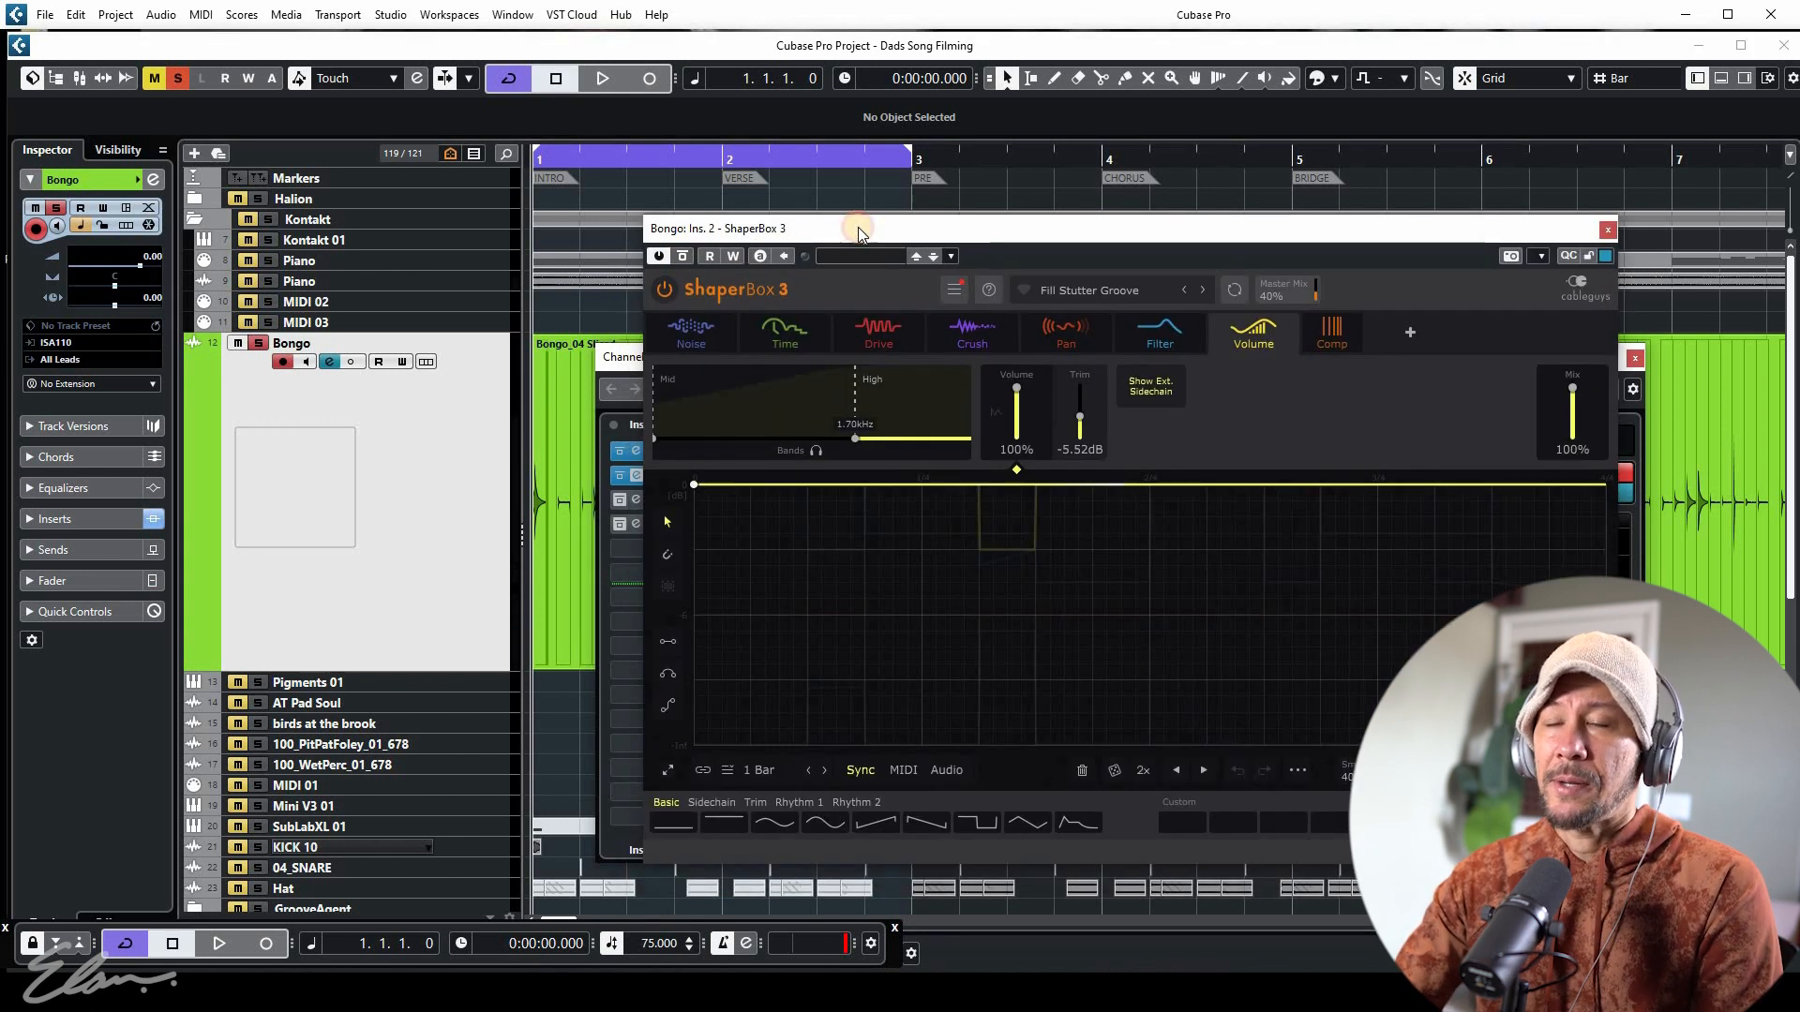
pyautogui.moveTo(872, 221); pyautogui.dragTo(851, 234)
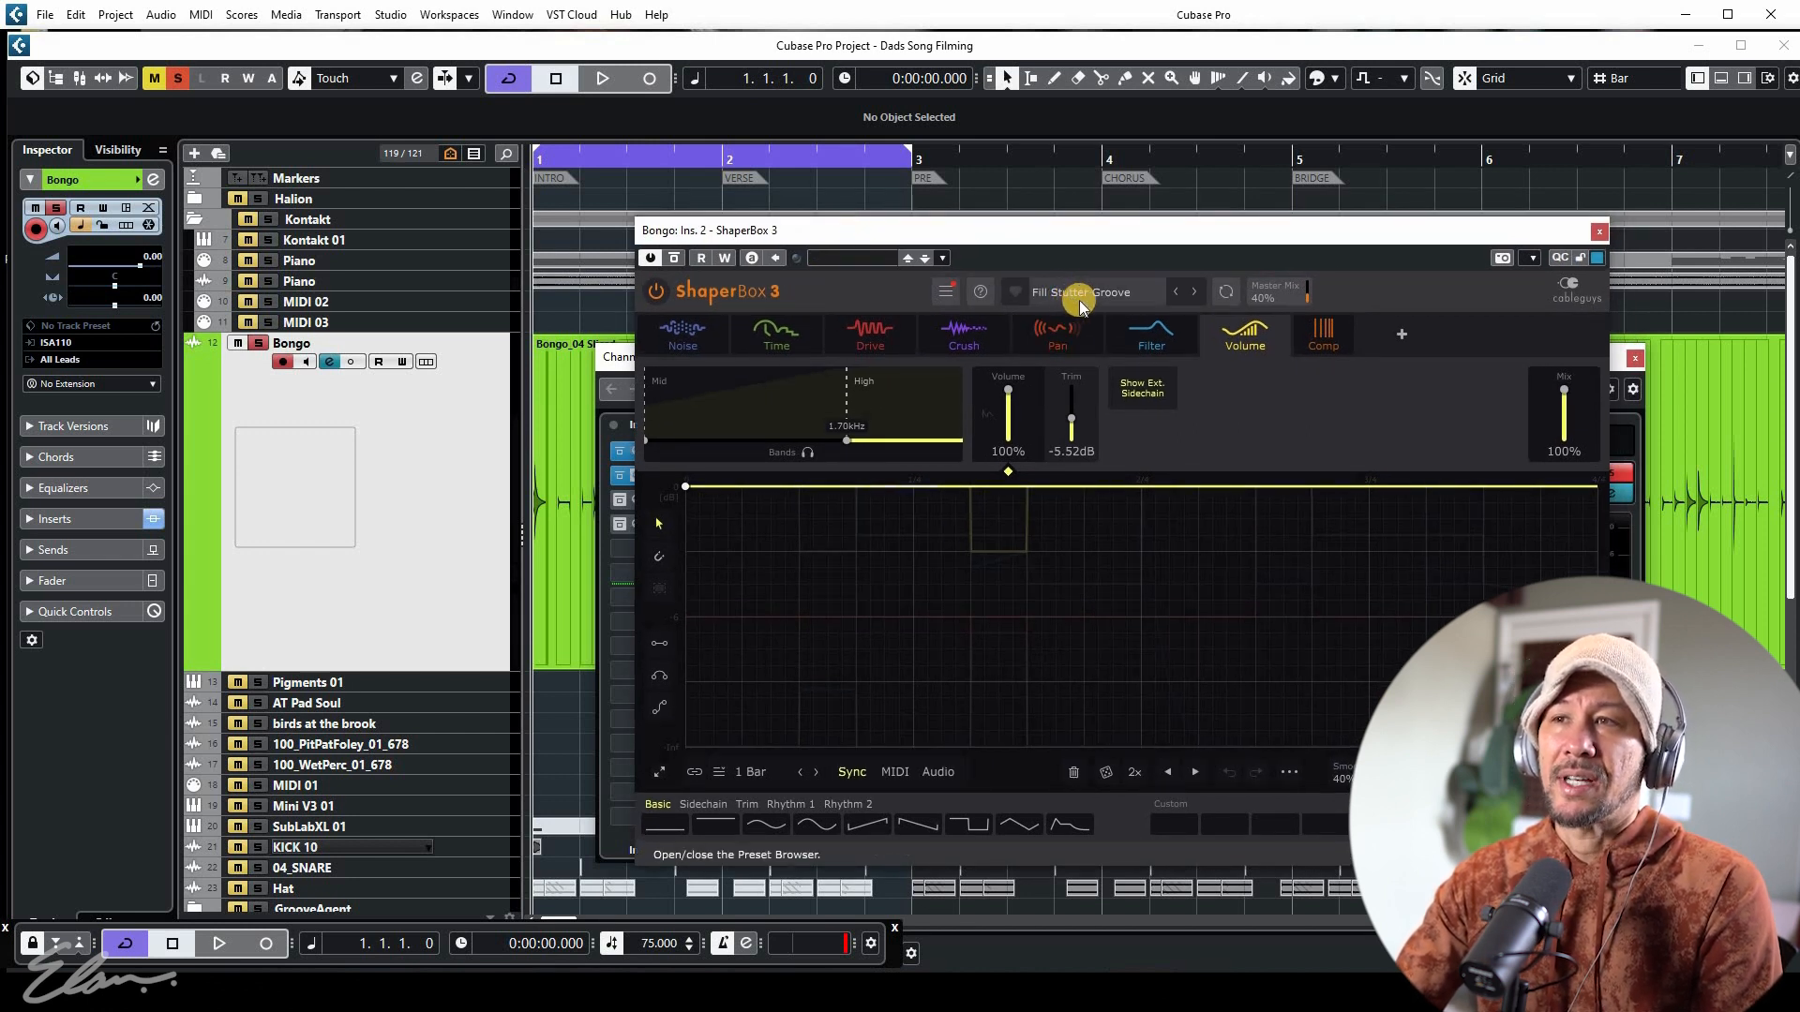
pyautogui.press('space')
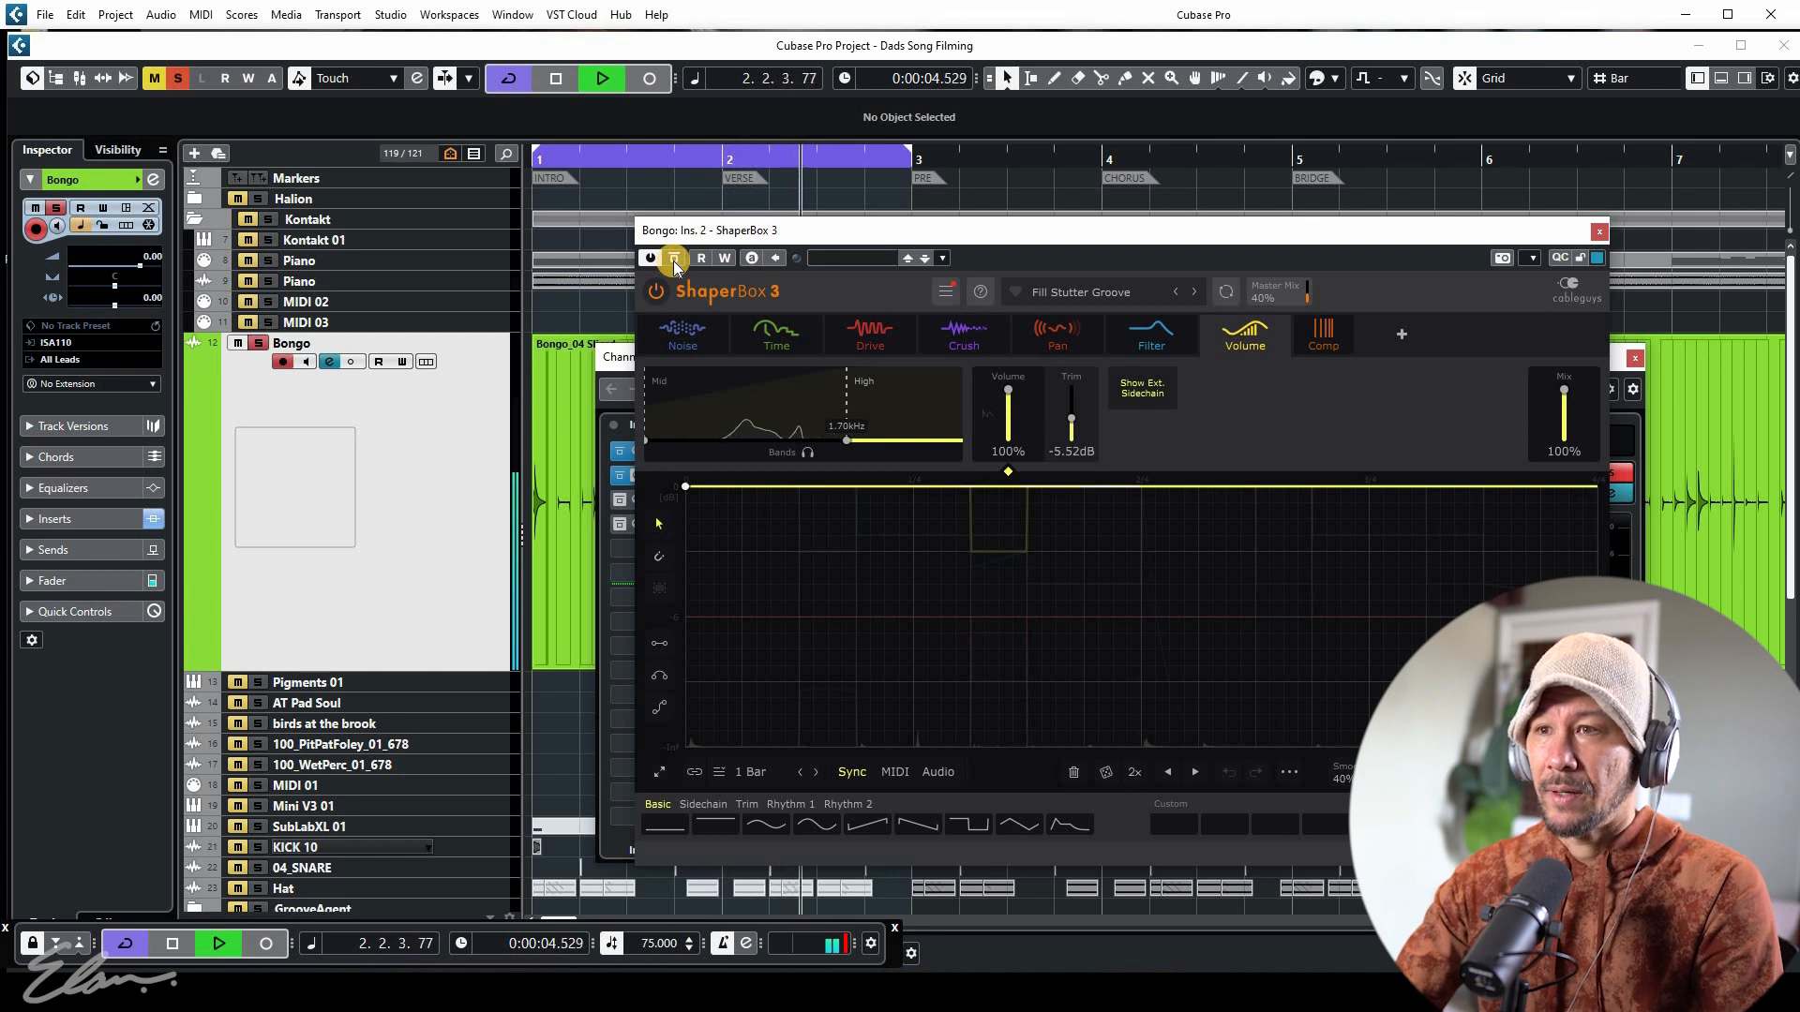
pyautogui.press('space')
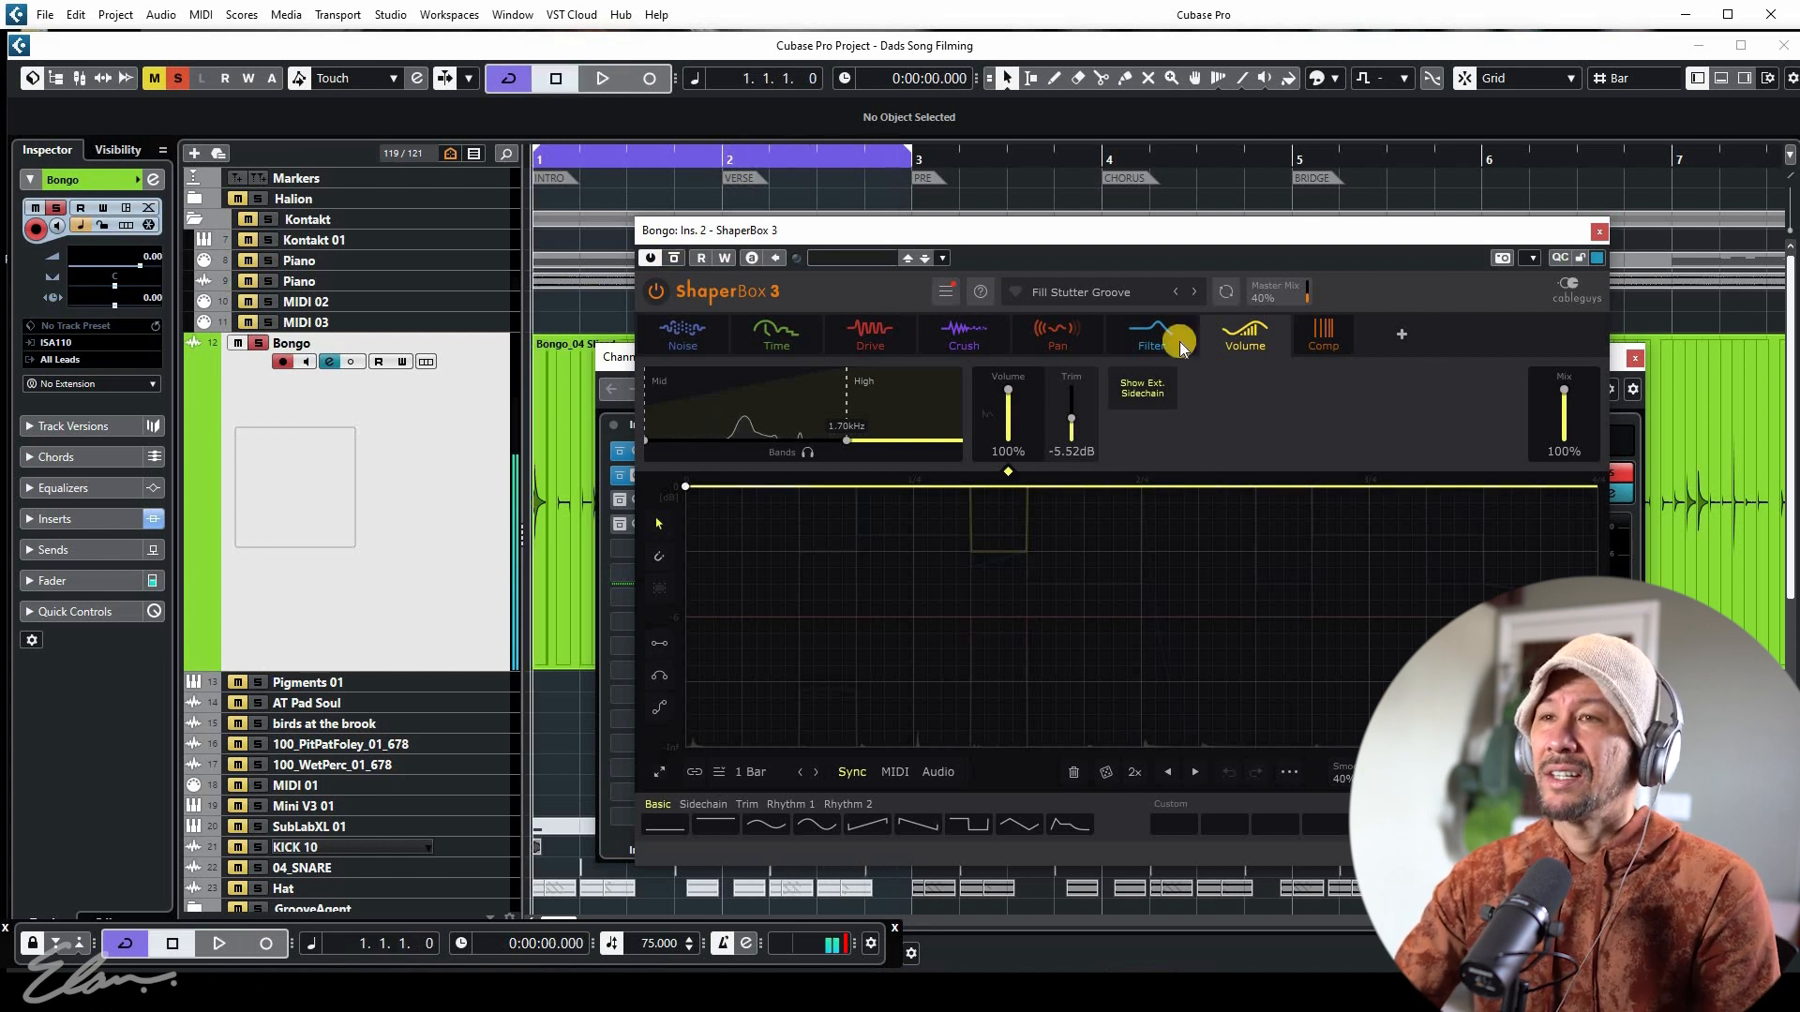
pyautogui.click(1600, 231)
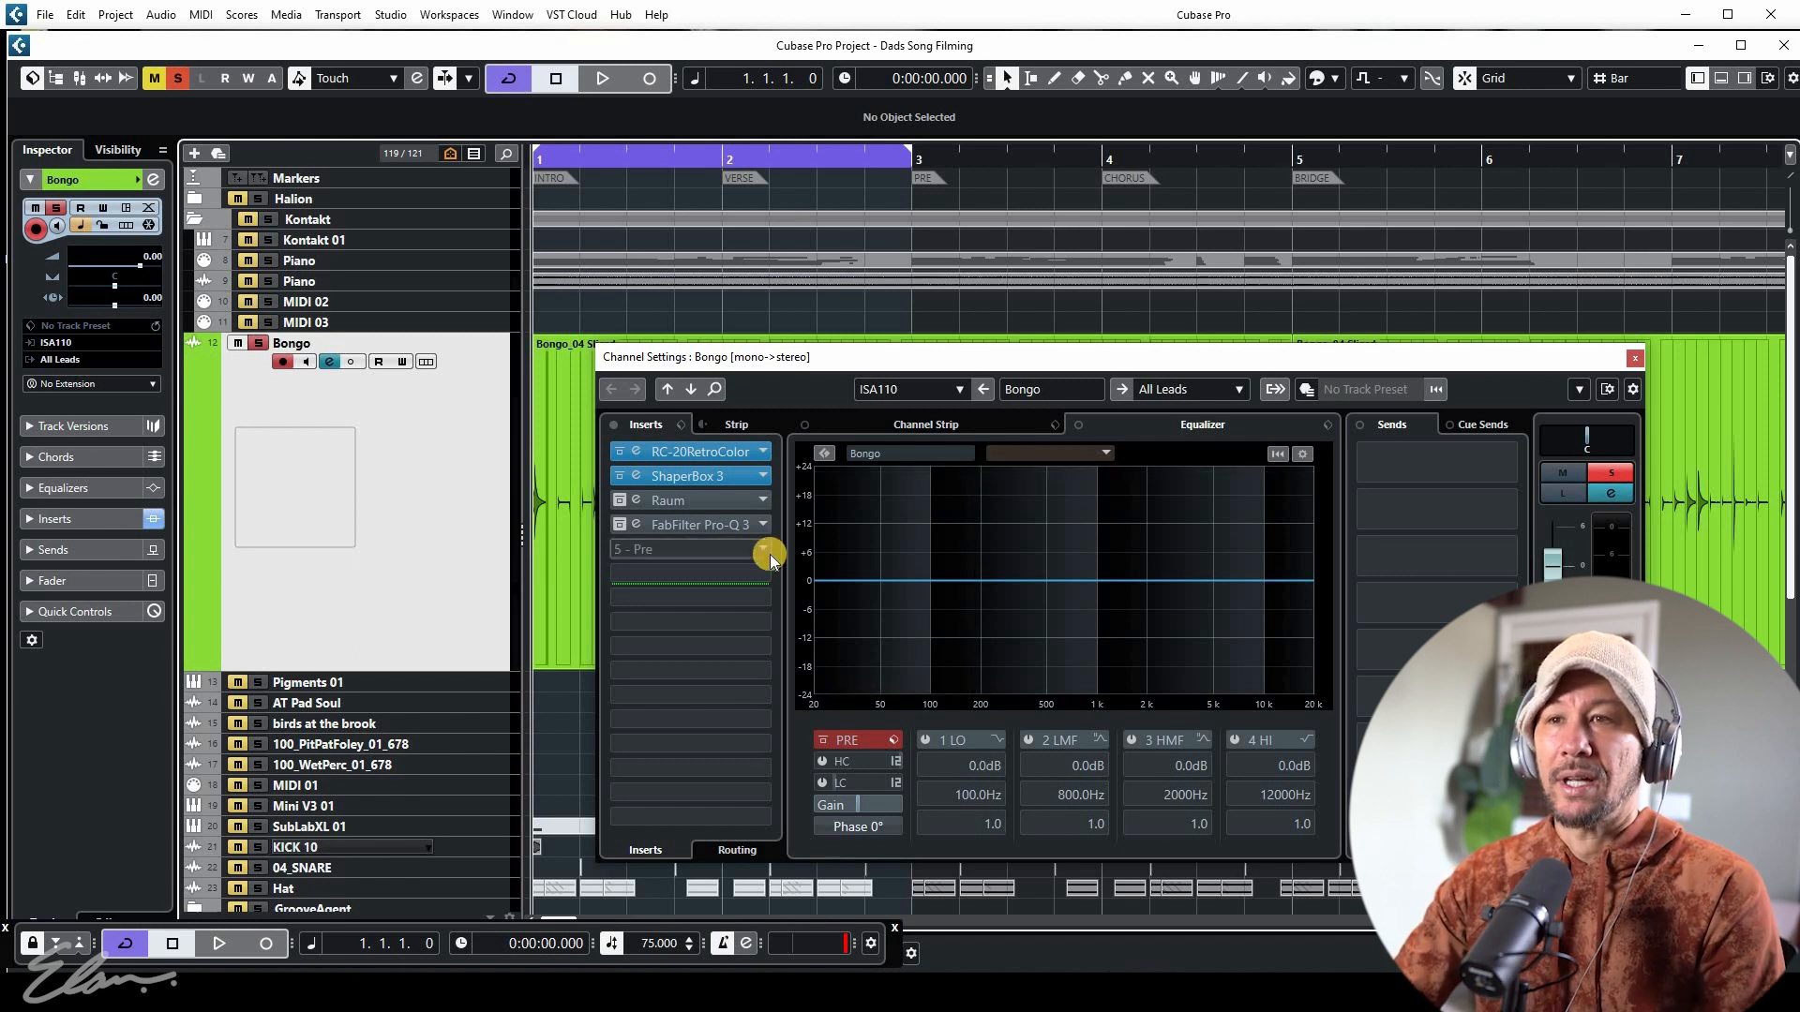
# Activate the Raum reverb insert with the Backwash Grains preset and compare the Bongo loop with it bypassed and active
pyautogui.click(619, 502)
pyautogui.click(637, 505)
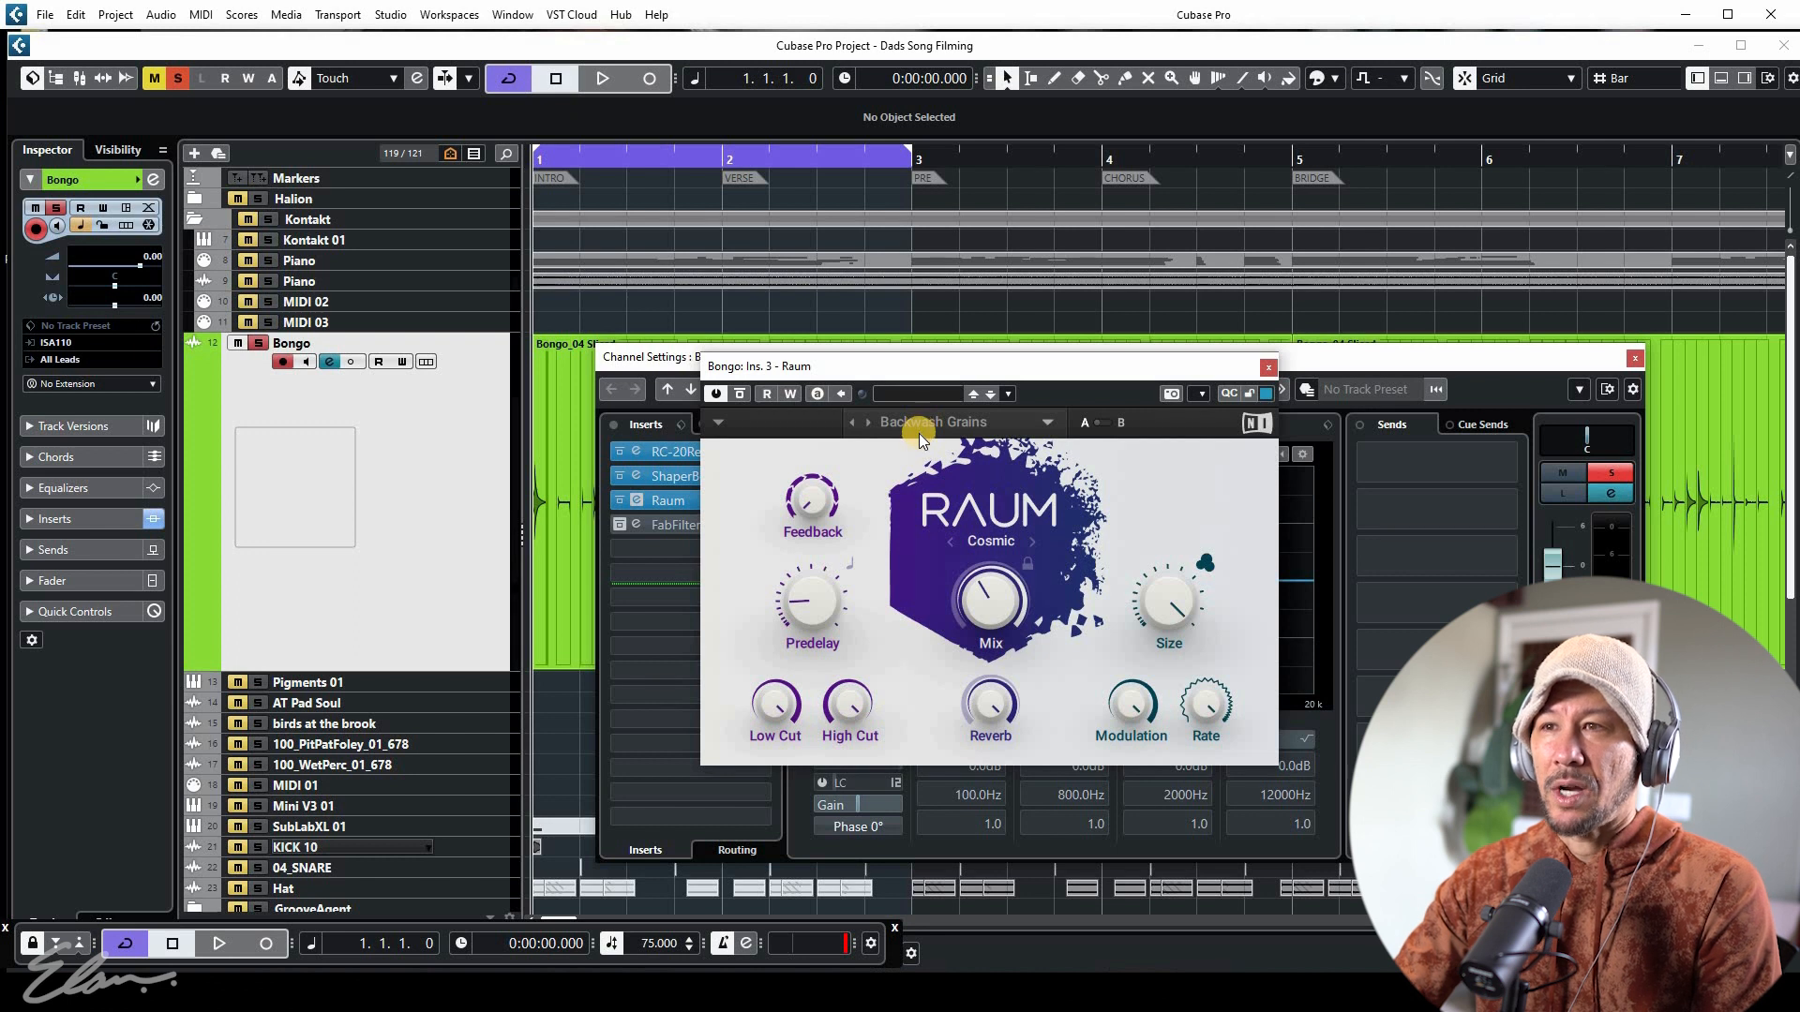
pyautogui.press('space')
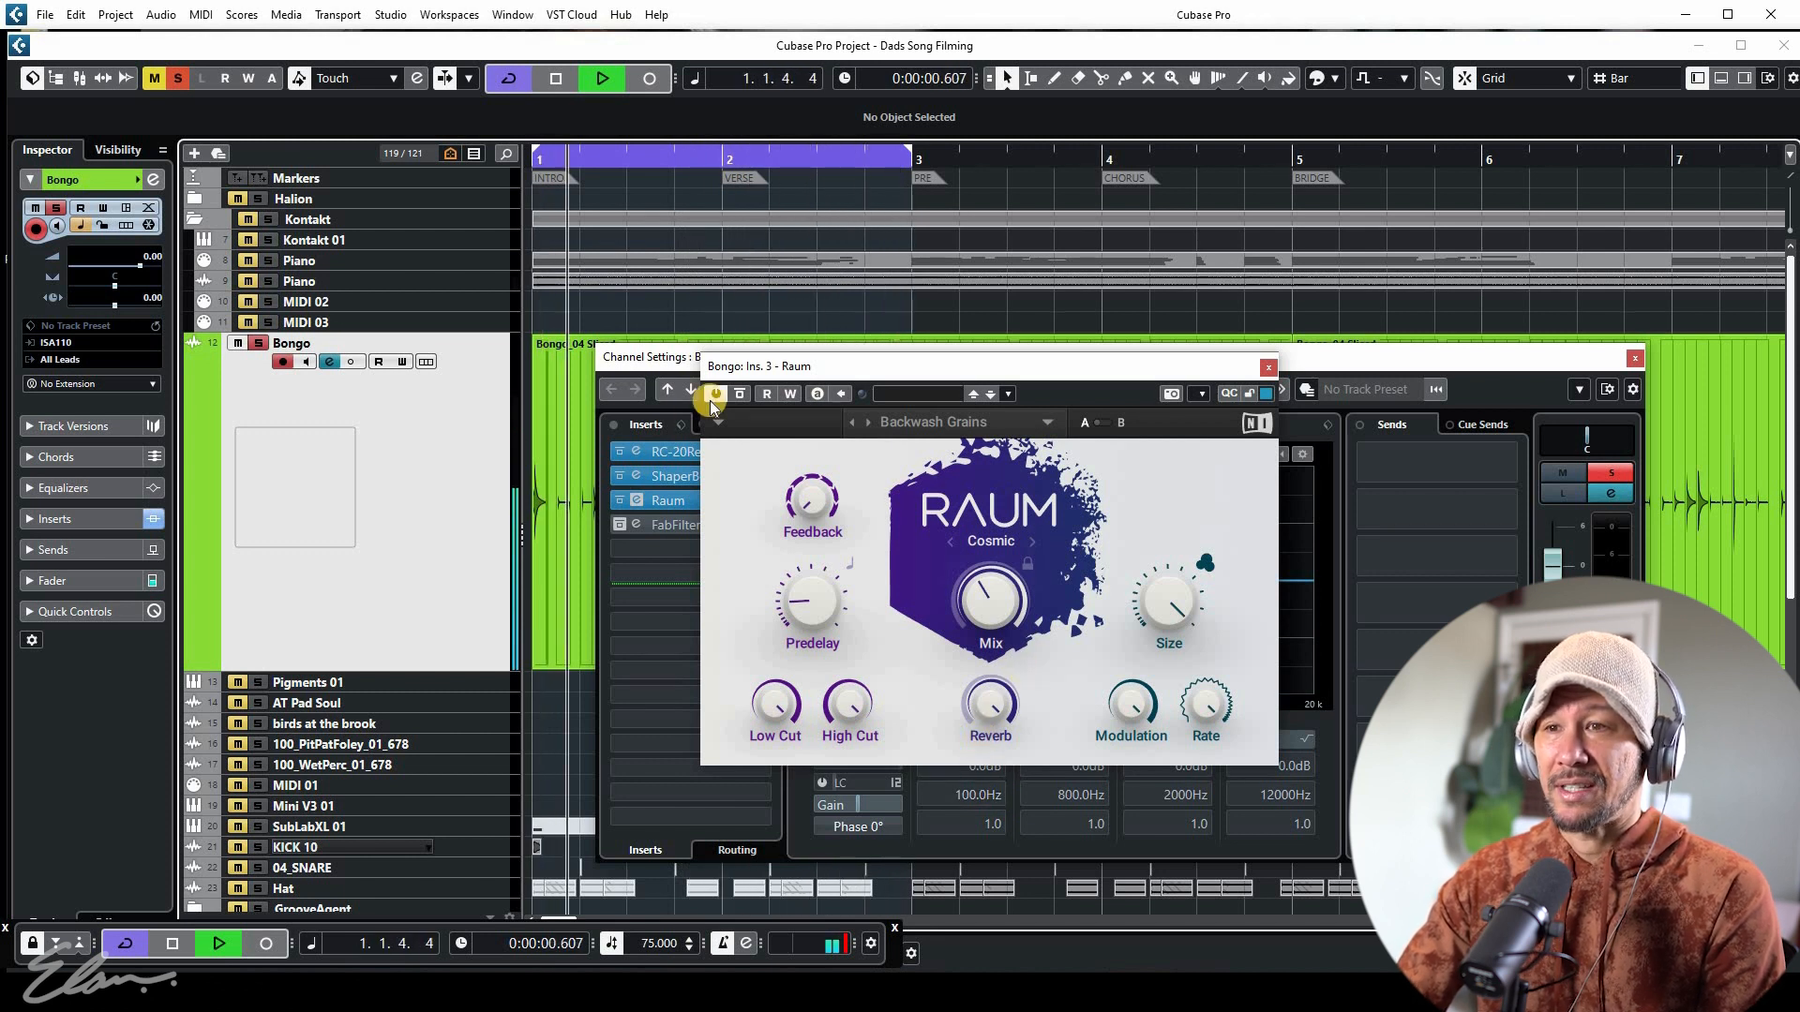
pyautogui.click(735, 400)
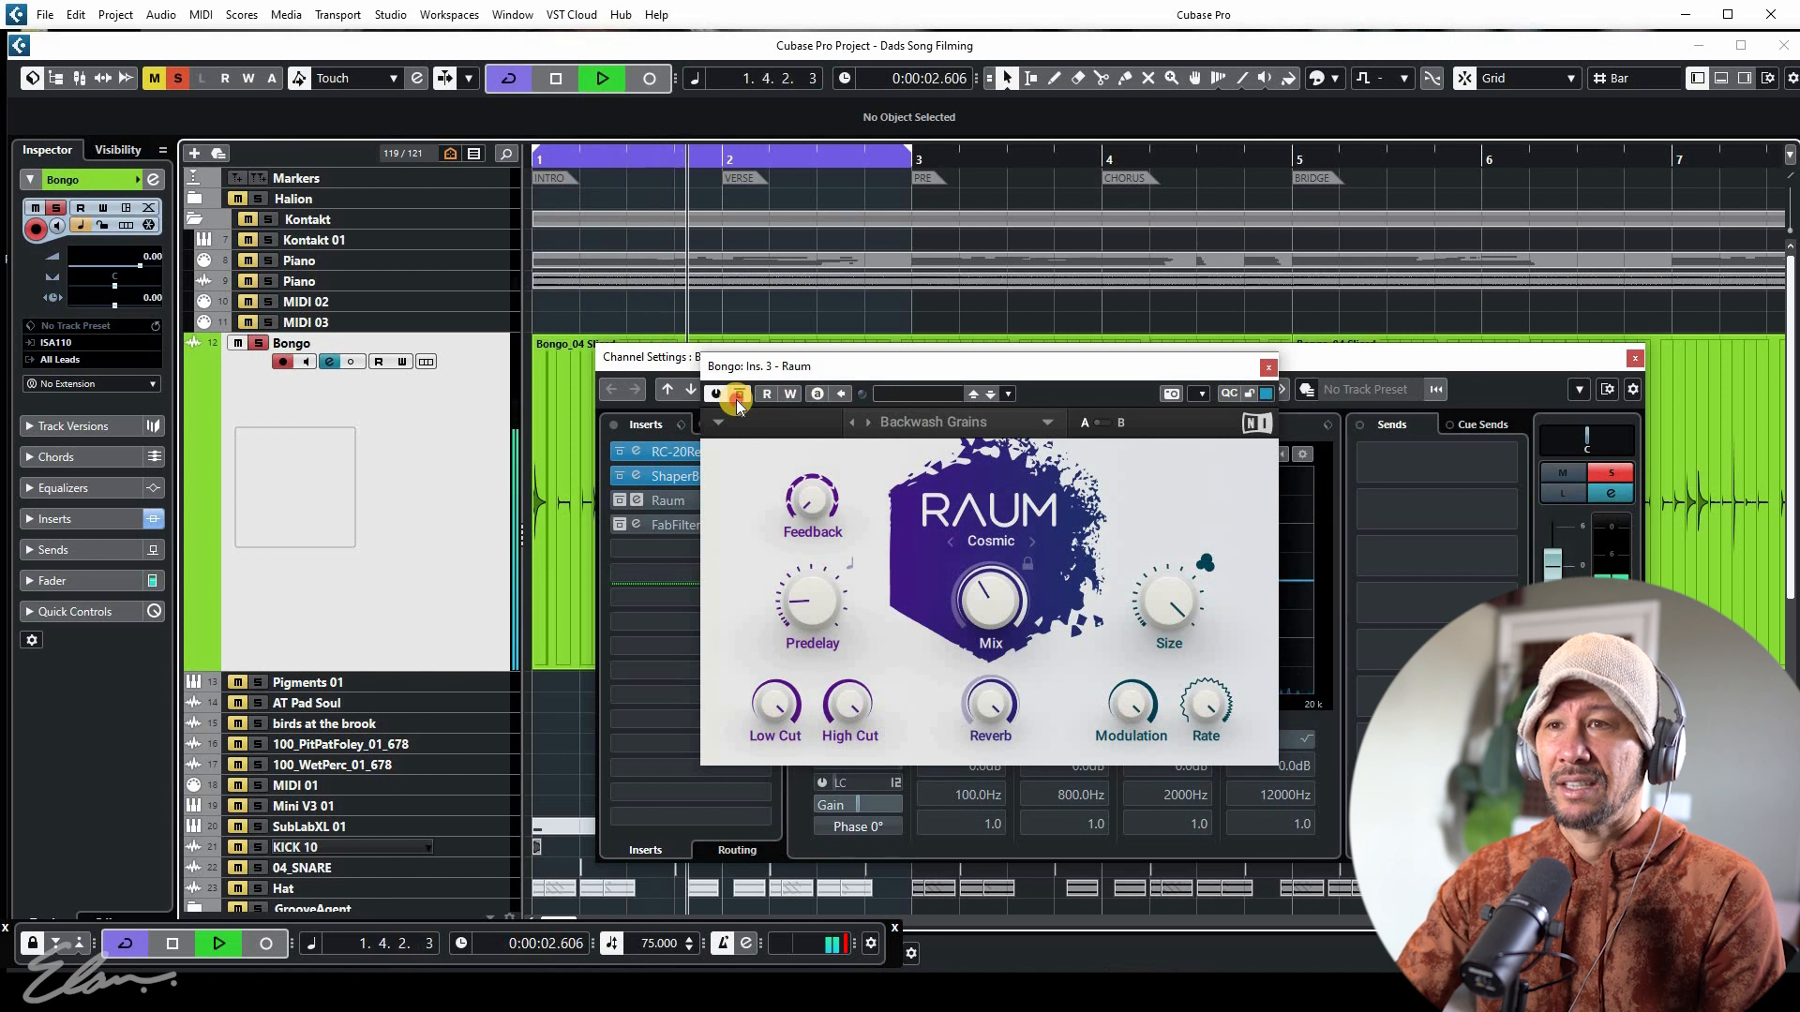
pyautogui.click(734, 399)
pyautogui.press('space')
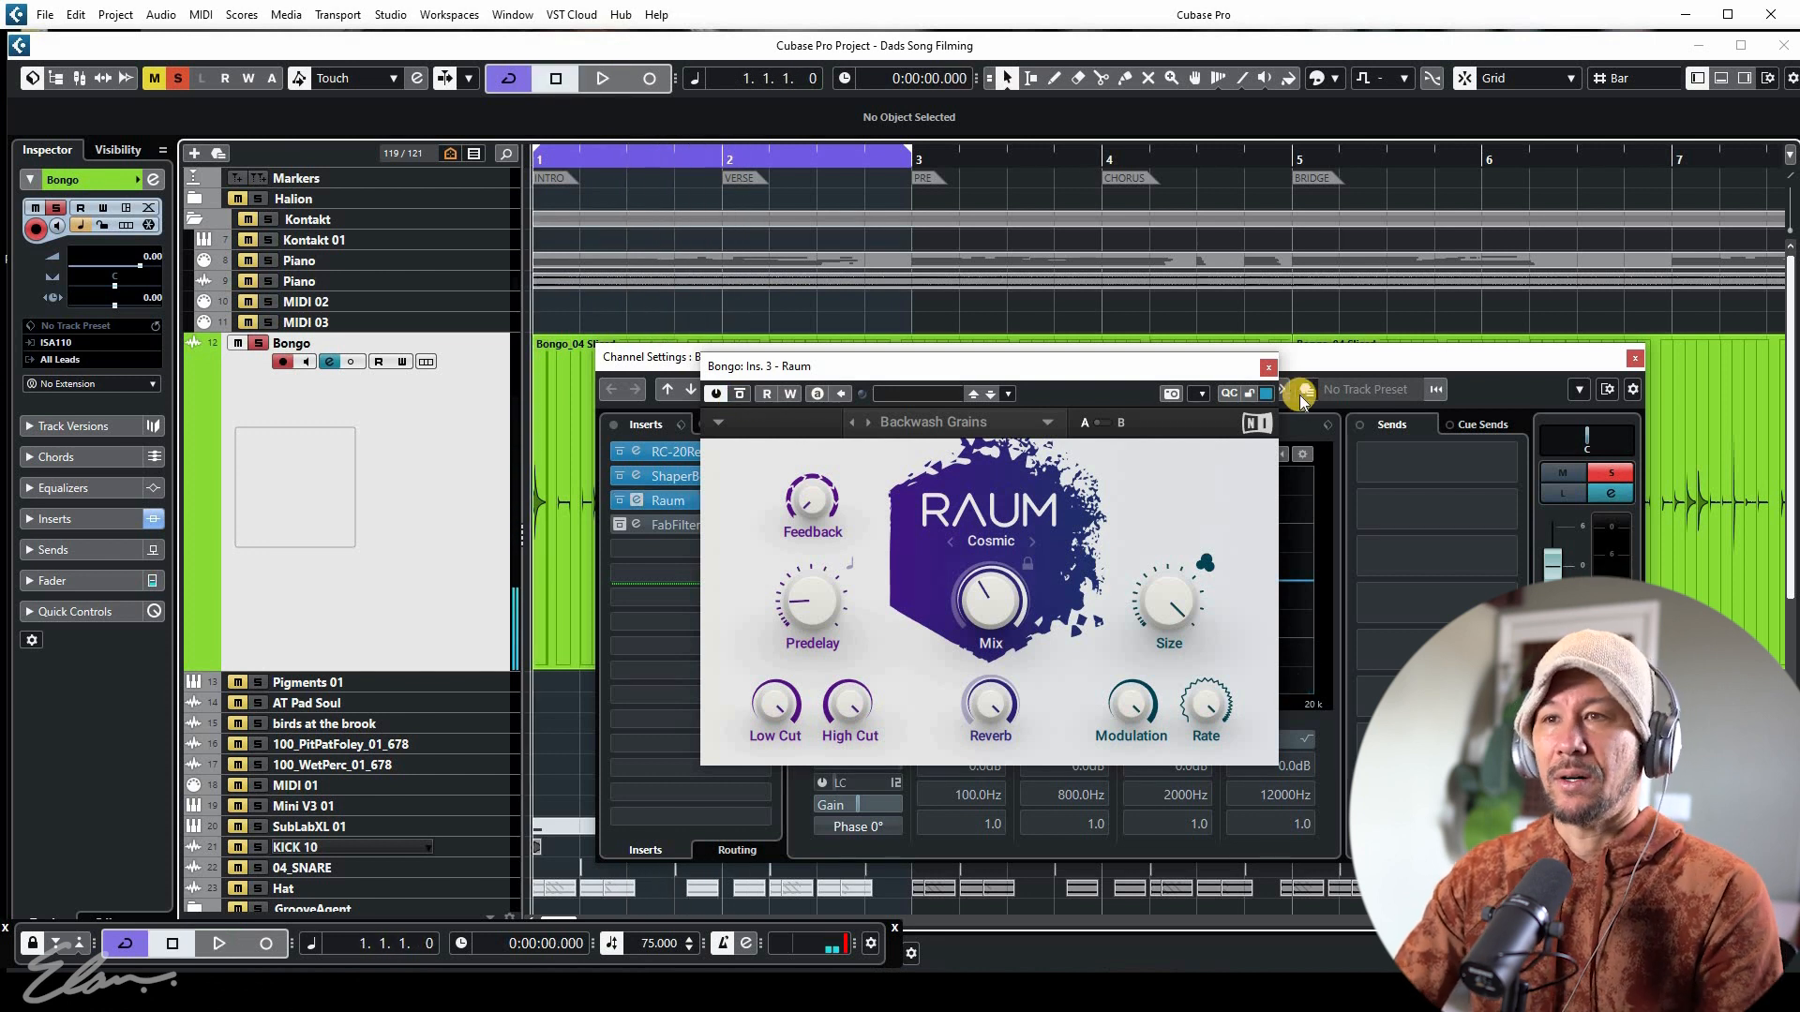
pyautogui.click(1270, 365)
# Activate the FabFilter Pro-Q 3 insert on the Bongo channel and audition the loop while toggling its bypass
pyautogui.click(617, 525)
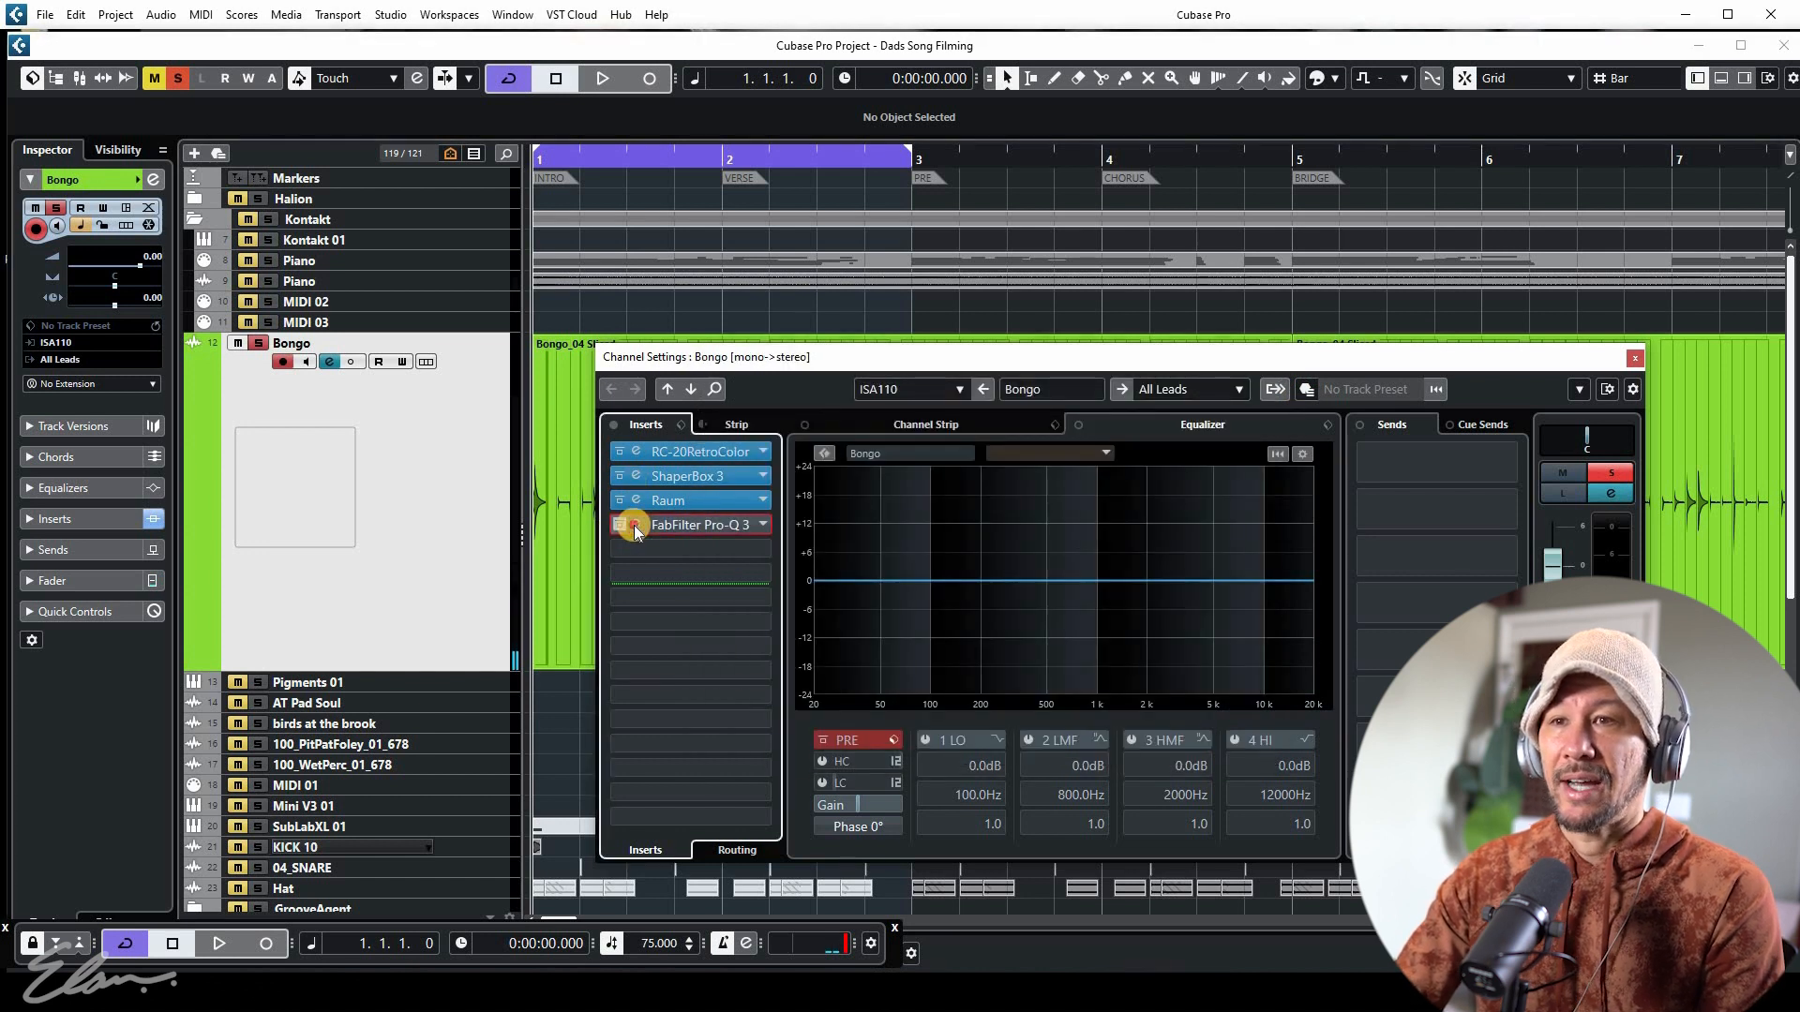
pyautogui.click(666, 526)
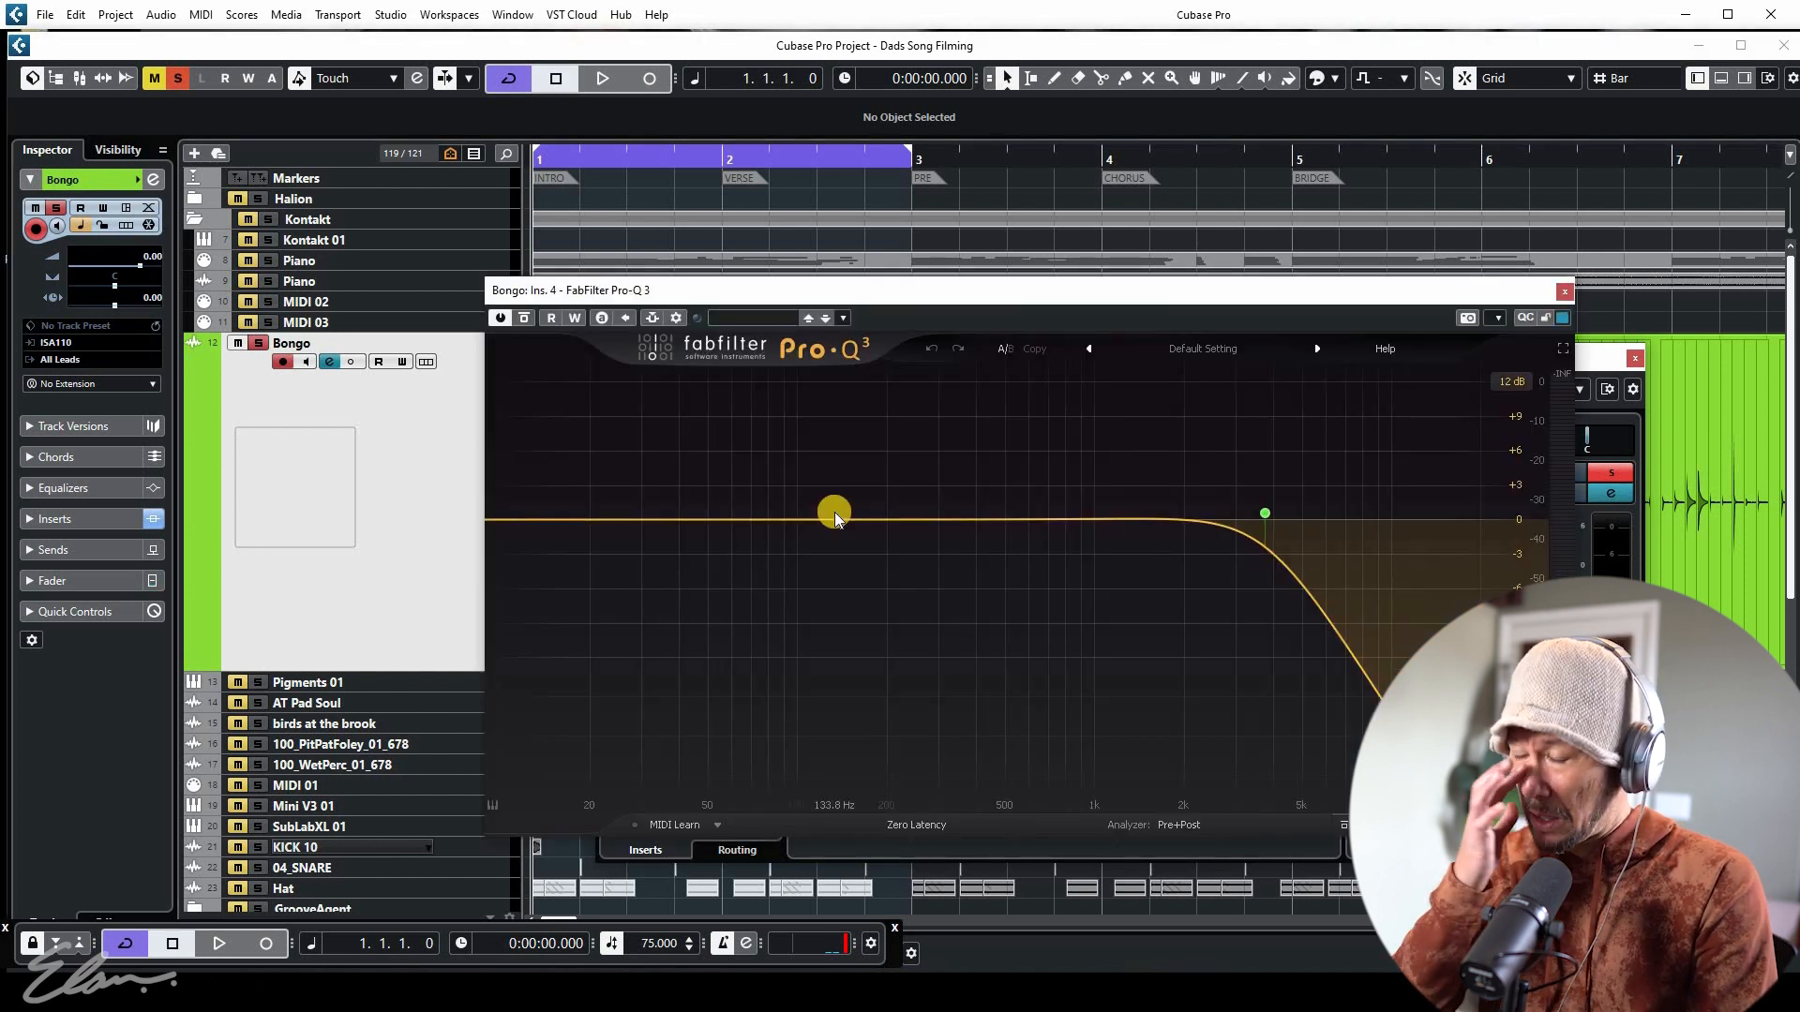
pyautogui.press('space')
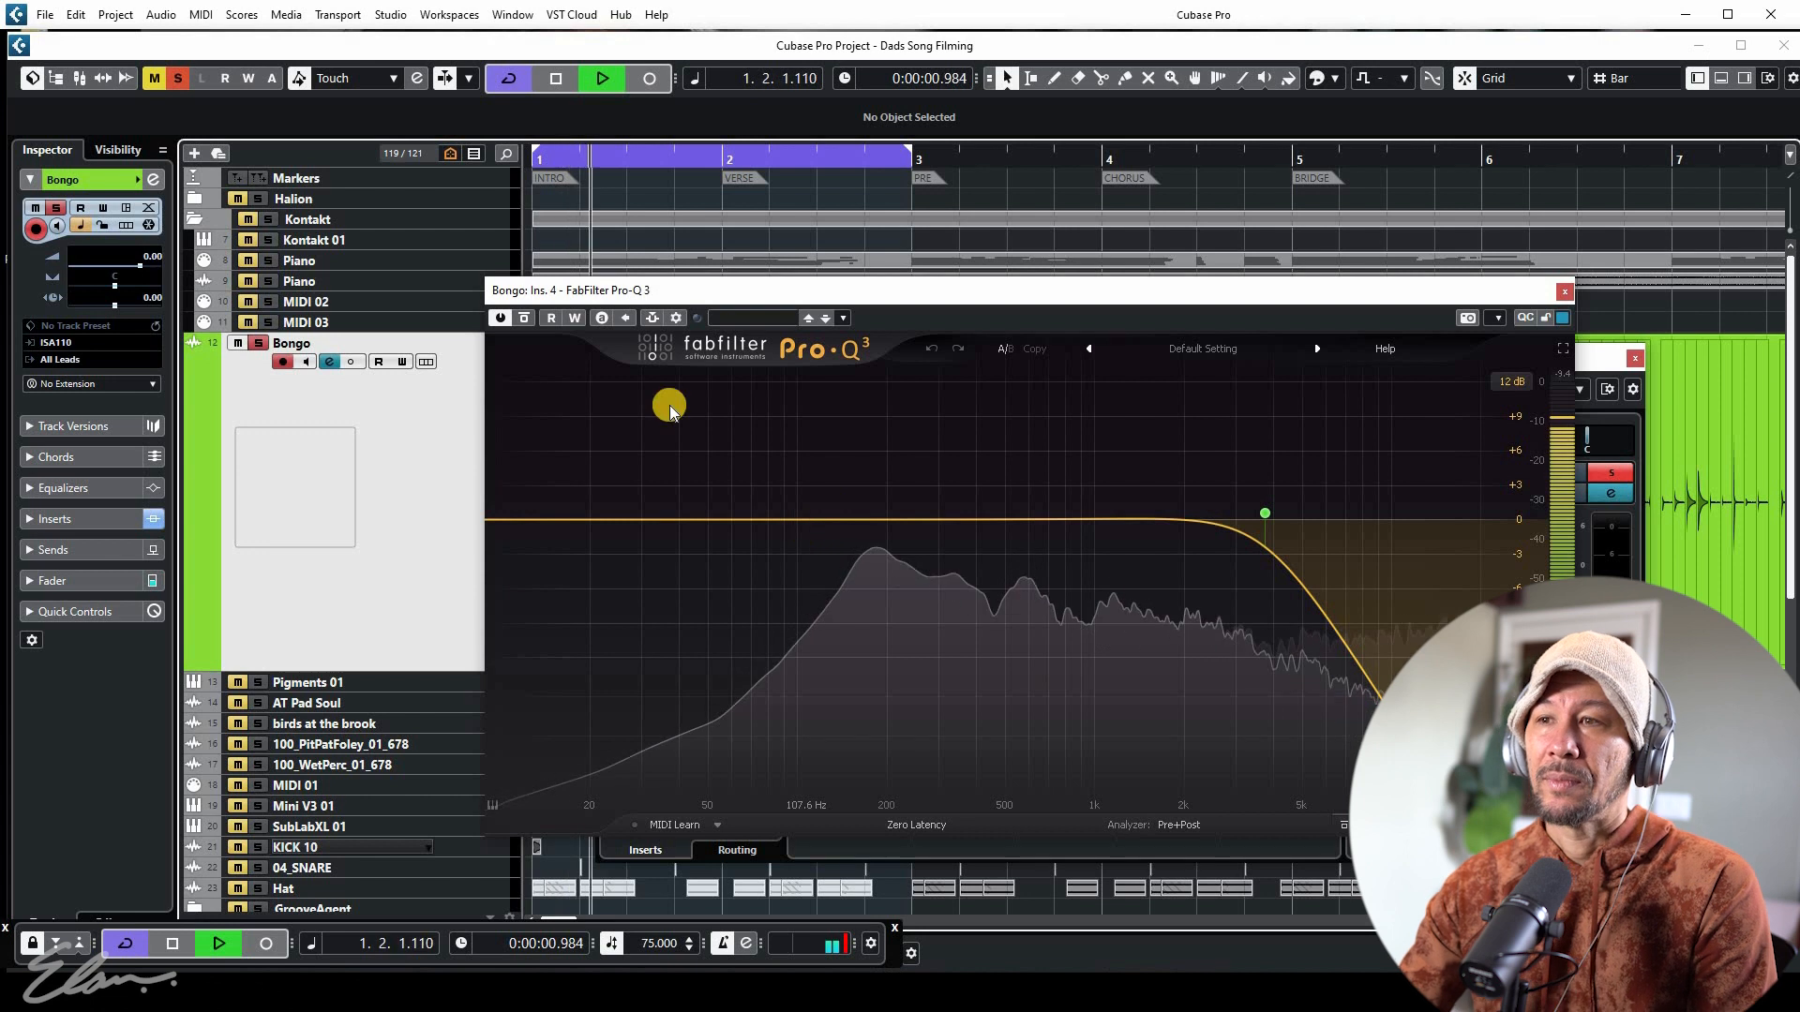
pyautogui.click(522, 320)
pyautogui.moveTo(1266, 515)
pyautogui.press('space')
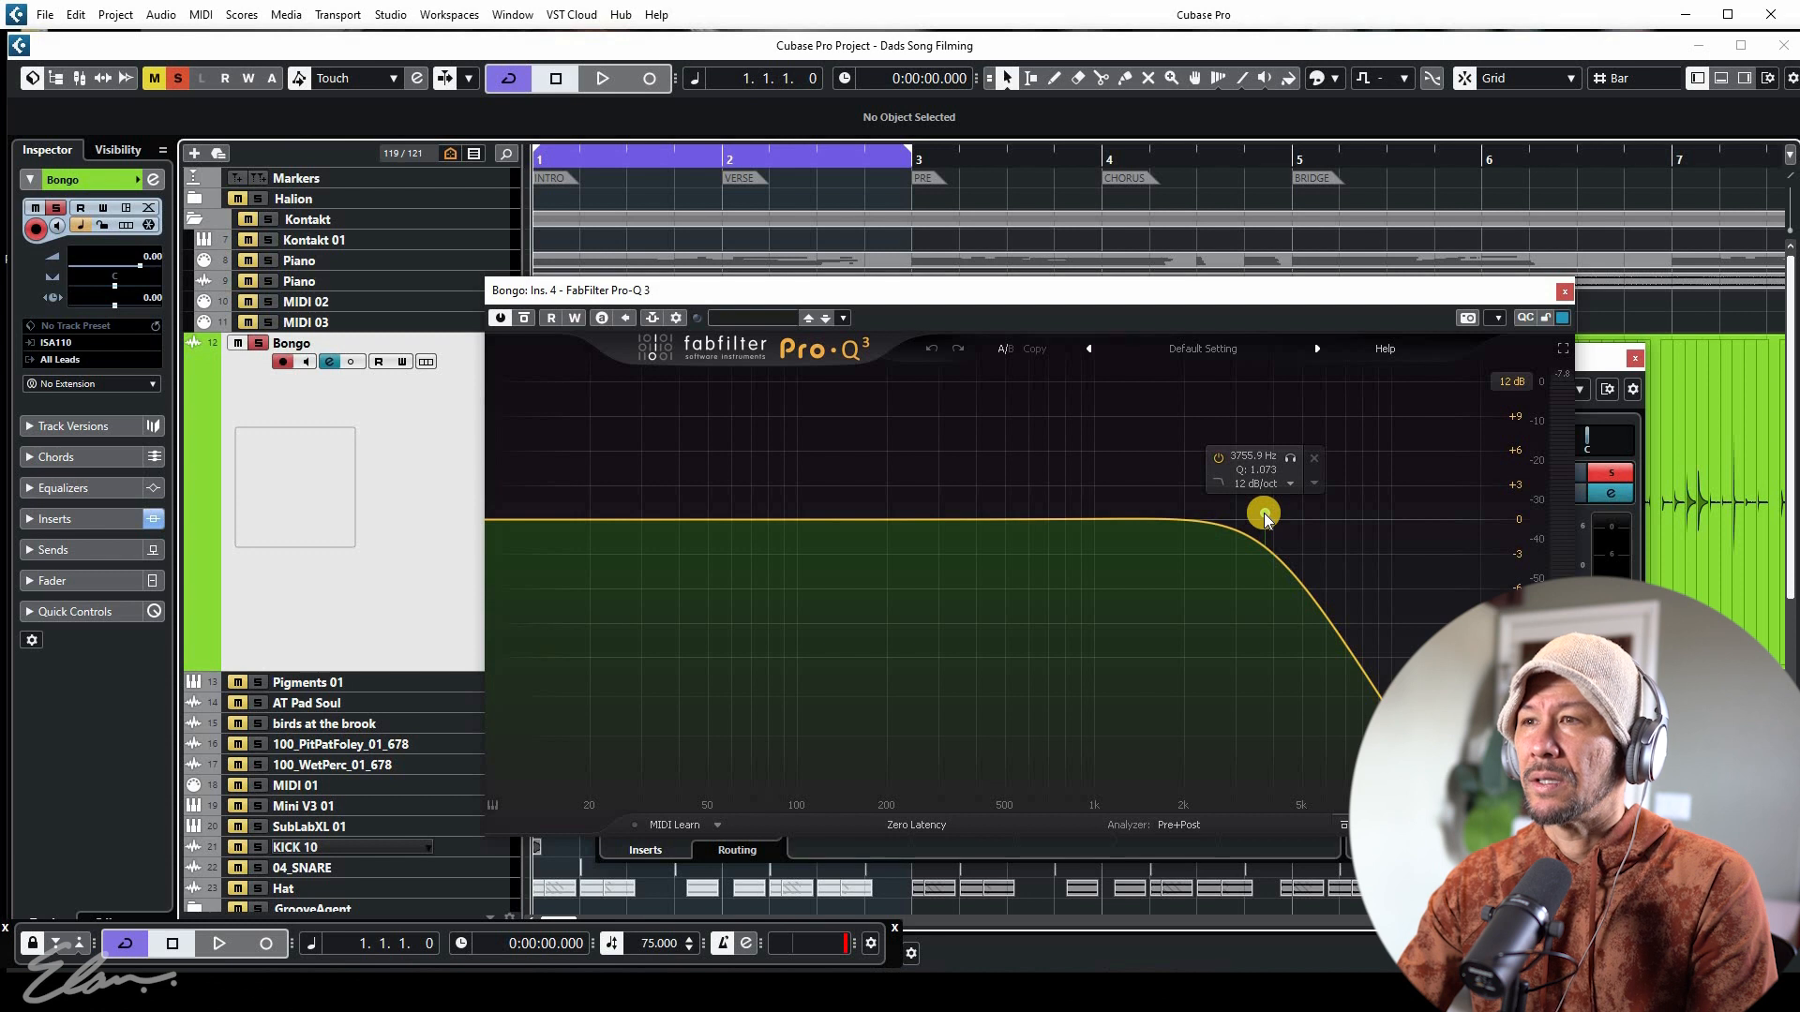
# Adjust the high-cut band in FabFilter Pro-Q 3 and play the Bongo loop through all four inserts
pyautogui.click(1264, 516)
pyautogui.moveTo(1275, 518); pyautogui.dragTo(1253, 512)
pyautogui.press('space')
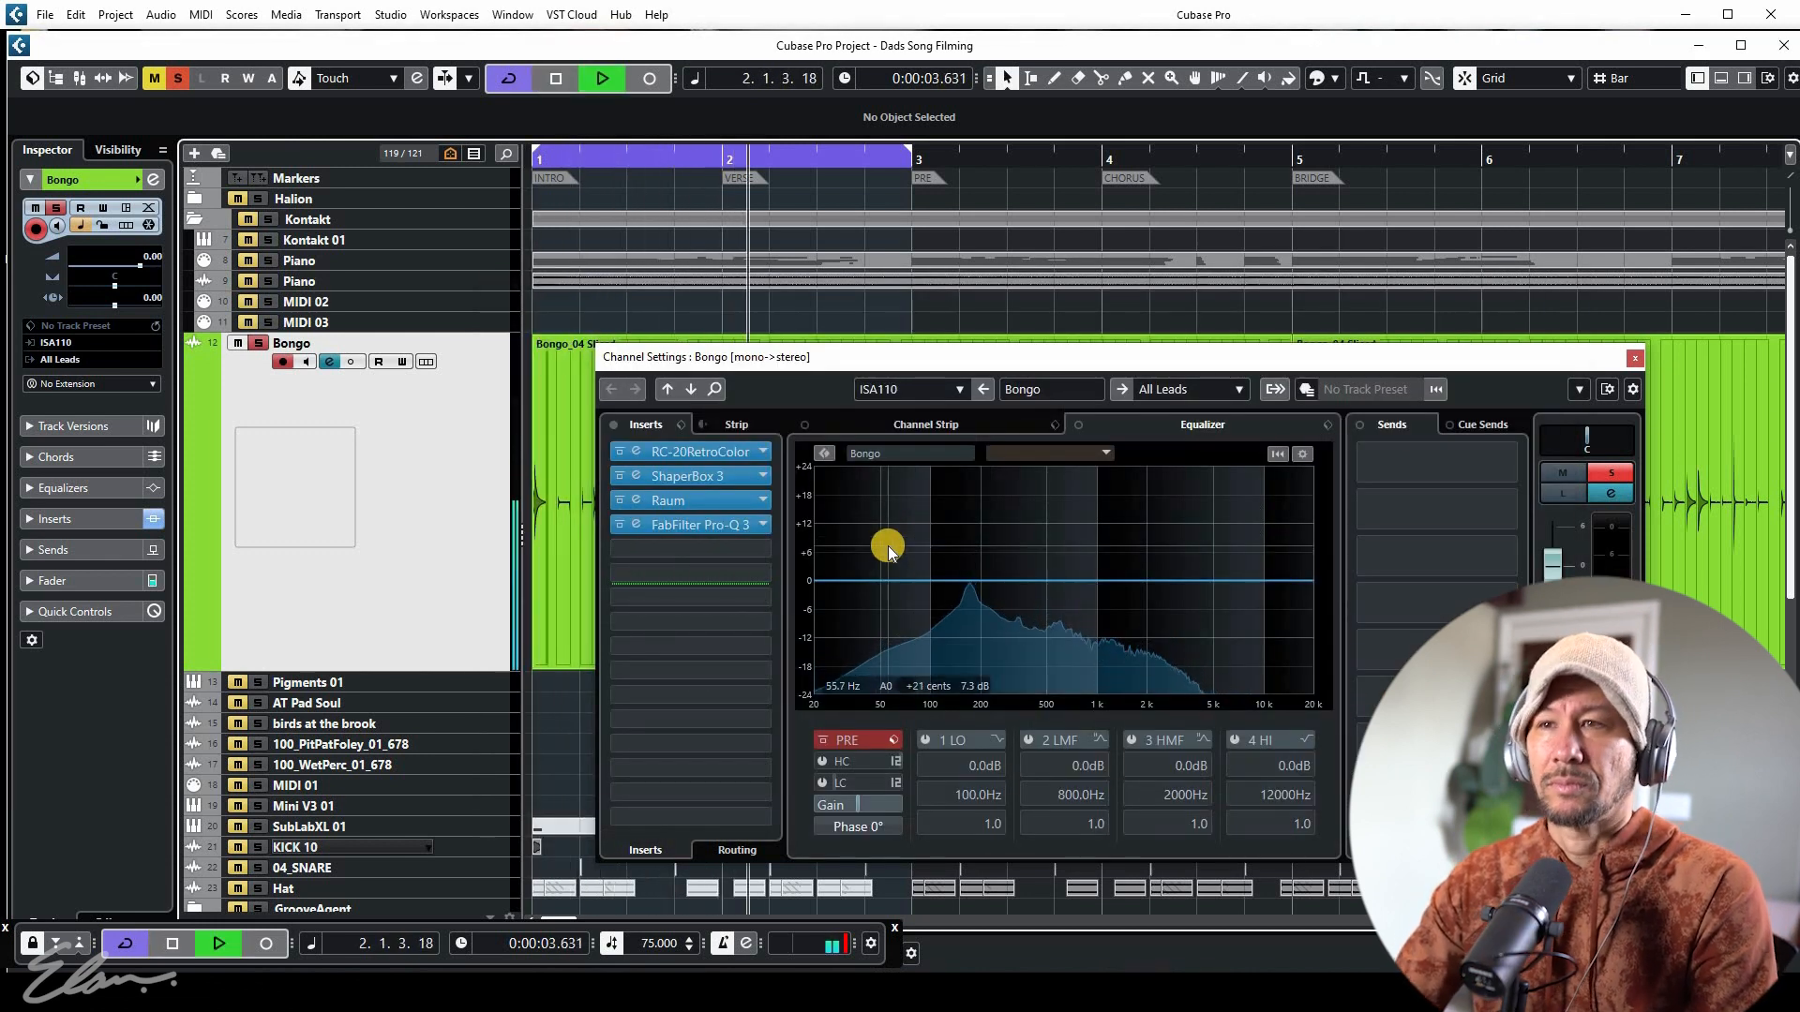
# Close the Bongo channel settings and shrink the Bongo track to a single-row height
pyautogui.click(1631, 357)
pyautogui.press('space')
pyautogui.moveTo(337, 392); pyautogui.dragTo(336, 357)
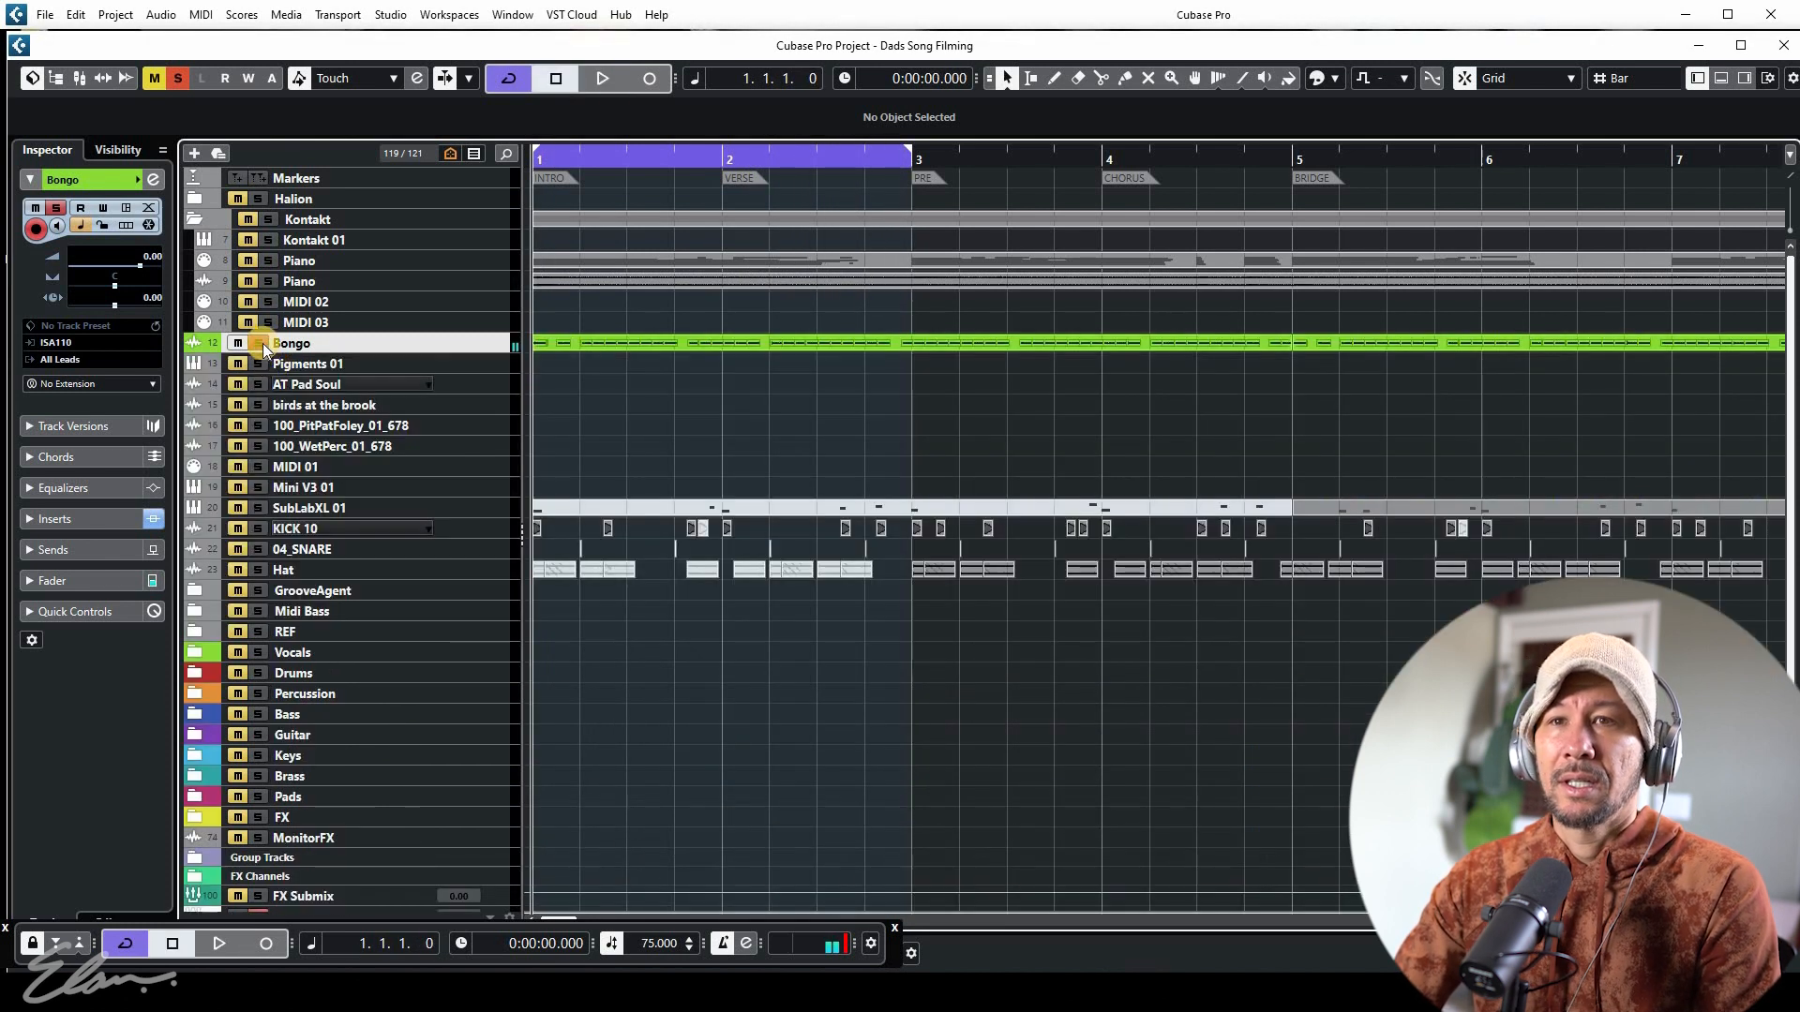
# Take the Bongo track out of solo and listen to the original piano recordings in the soloed, enlarged Piano audio track
pyautogui.click(260, 343)
pyautogui.press('g')
pyautogui.press('g')
pyautogui.press('g')
pyautogui.press('g')
pyautogui.press('g')
pyautogui.press('g')
pyautogui.press('g')
pyautogui.press('g')
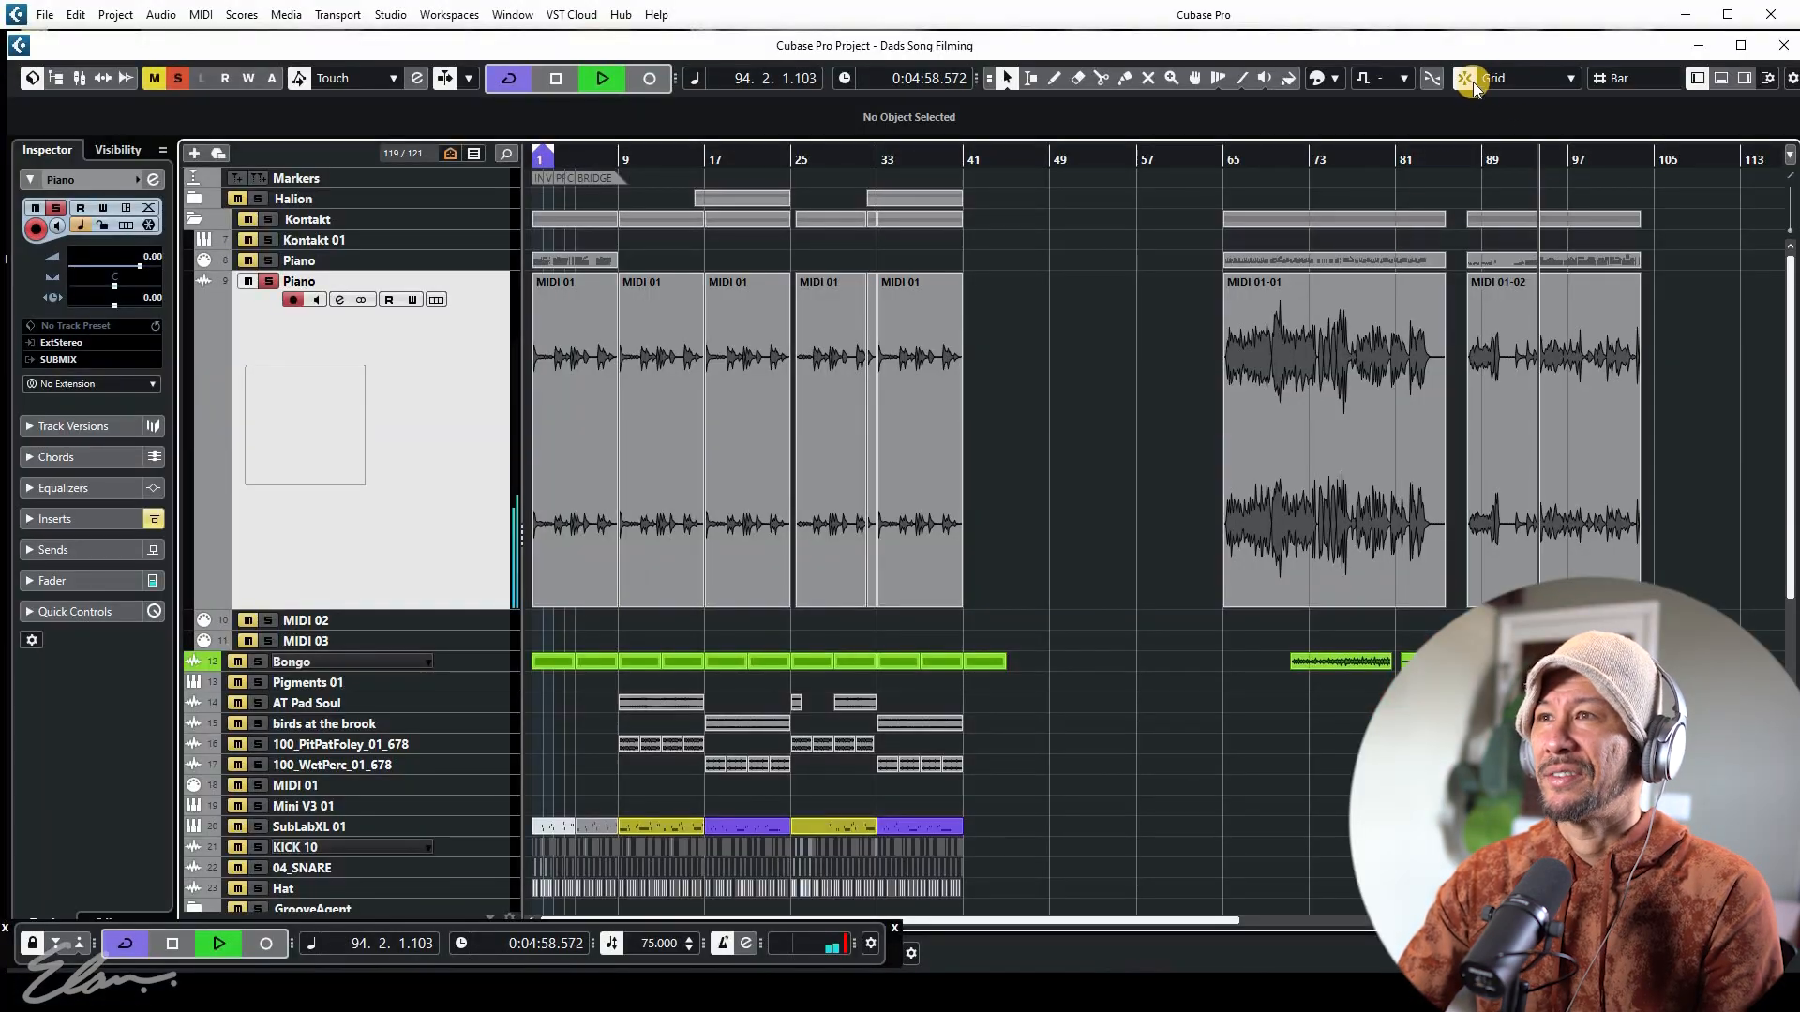
pyautogui.press('h')
pyautogui.press('h')
pyautogui.press('h')
pyautogui.press('h')
pyautogui.press('h')
pyautogui.press('h')
pyautogui.press('h')
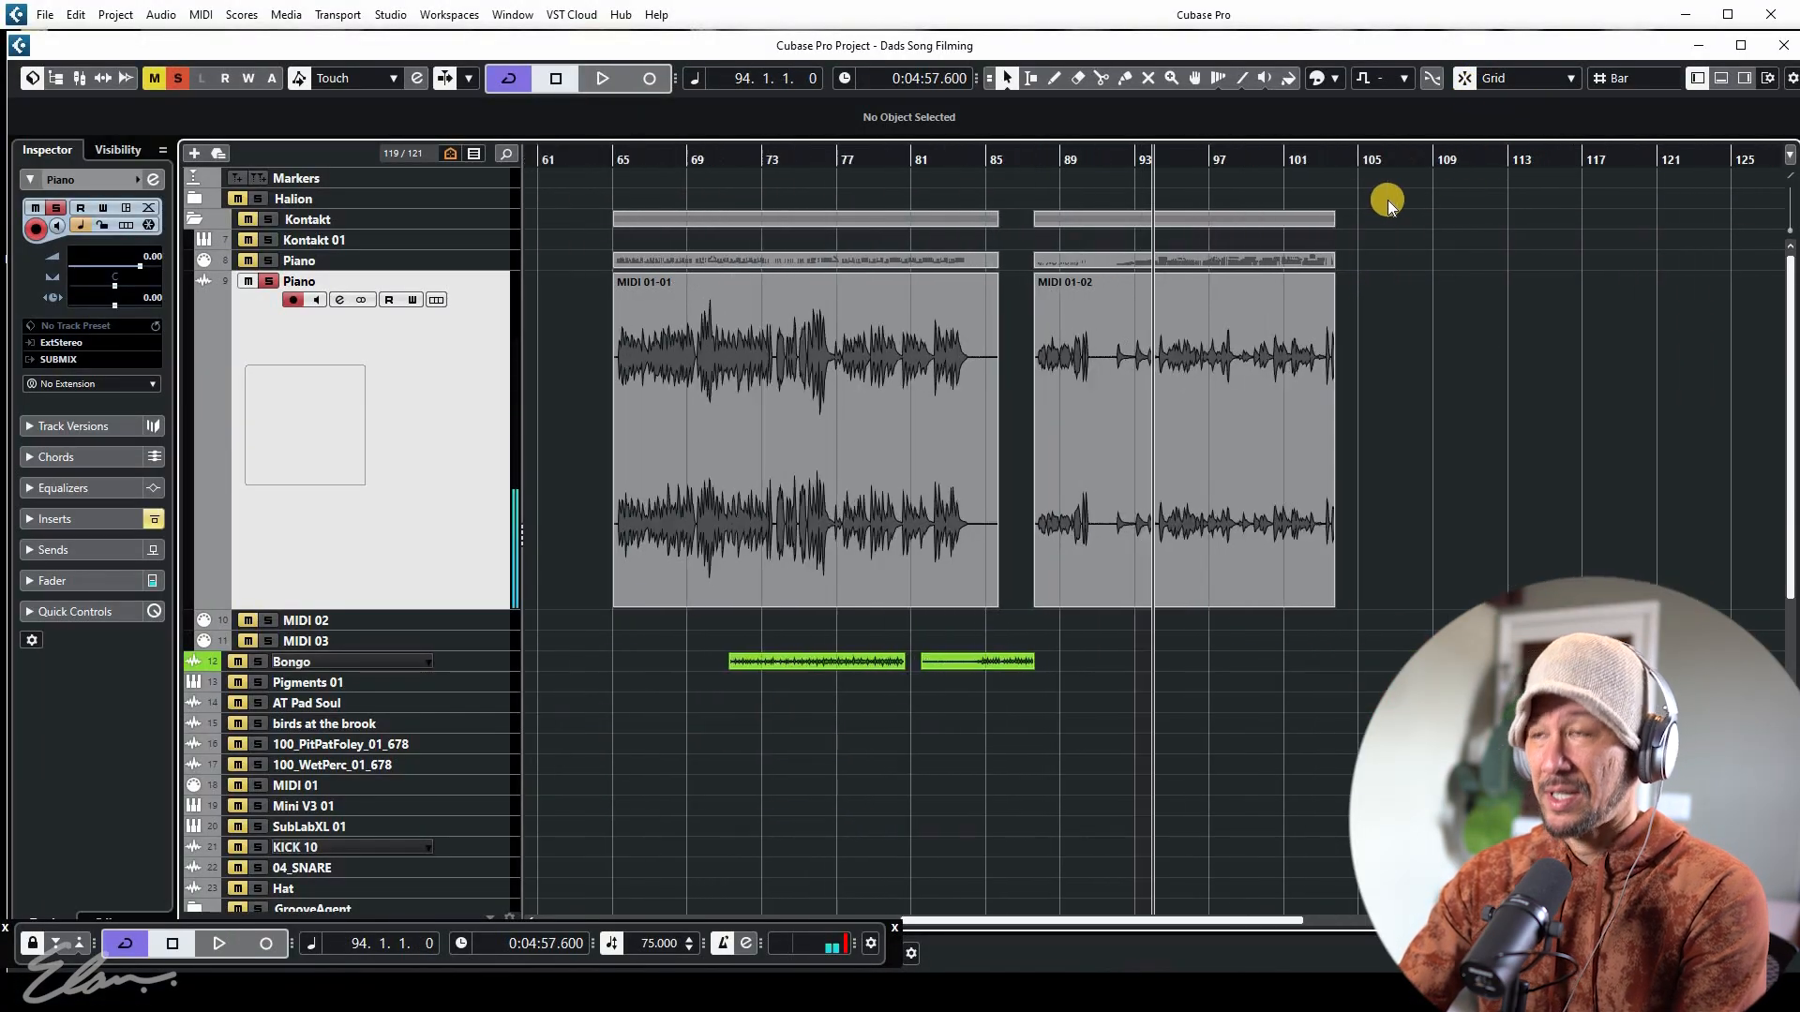
pyautogui.press('space')
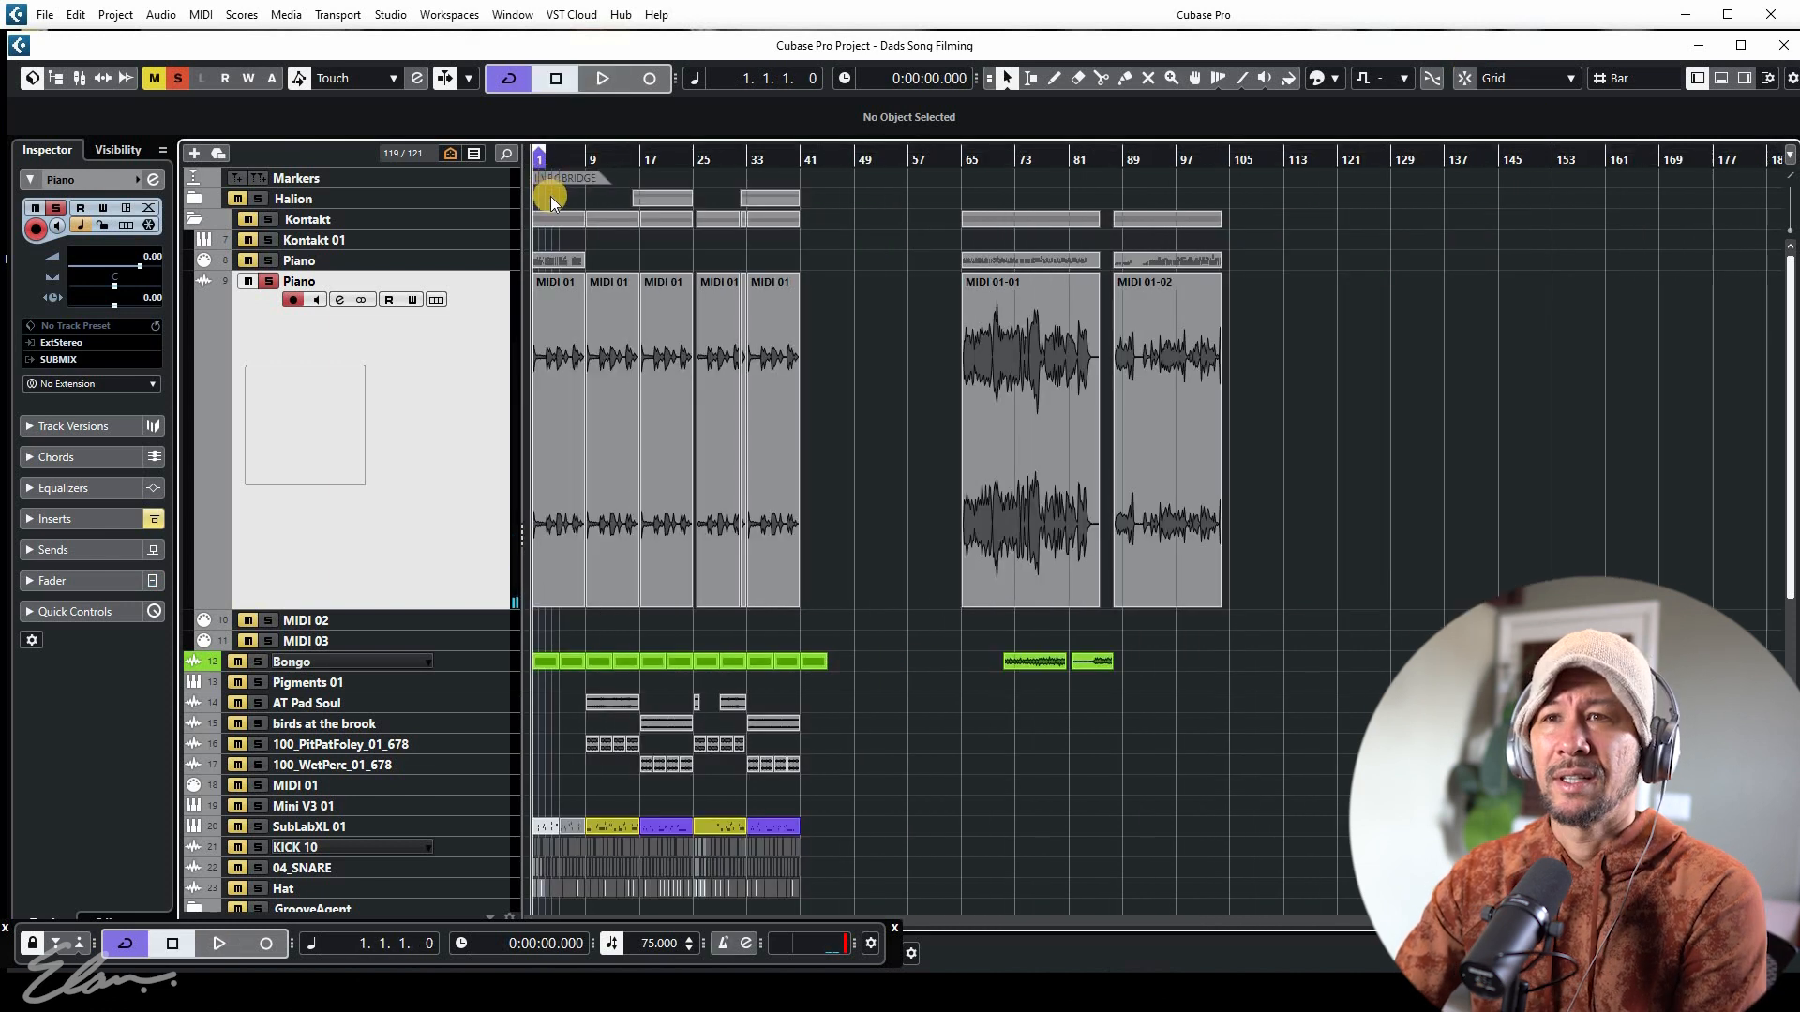
# Play the repeated piano part from the song start and set the cycle range to run from bar 1 to bar 5
pyautogui.press('space')
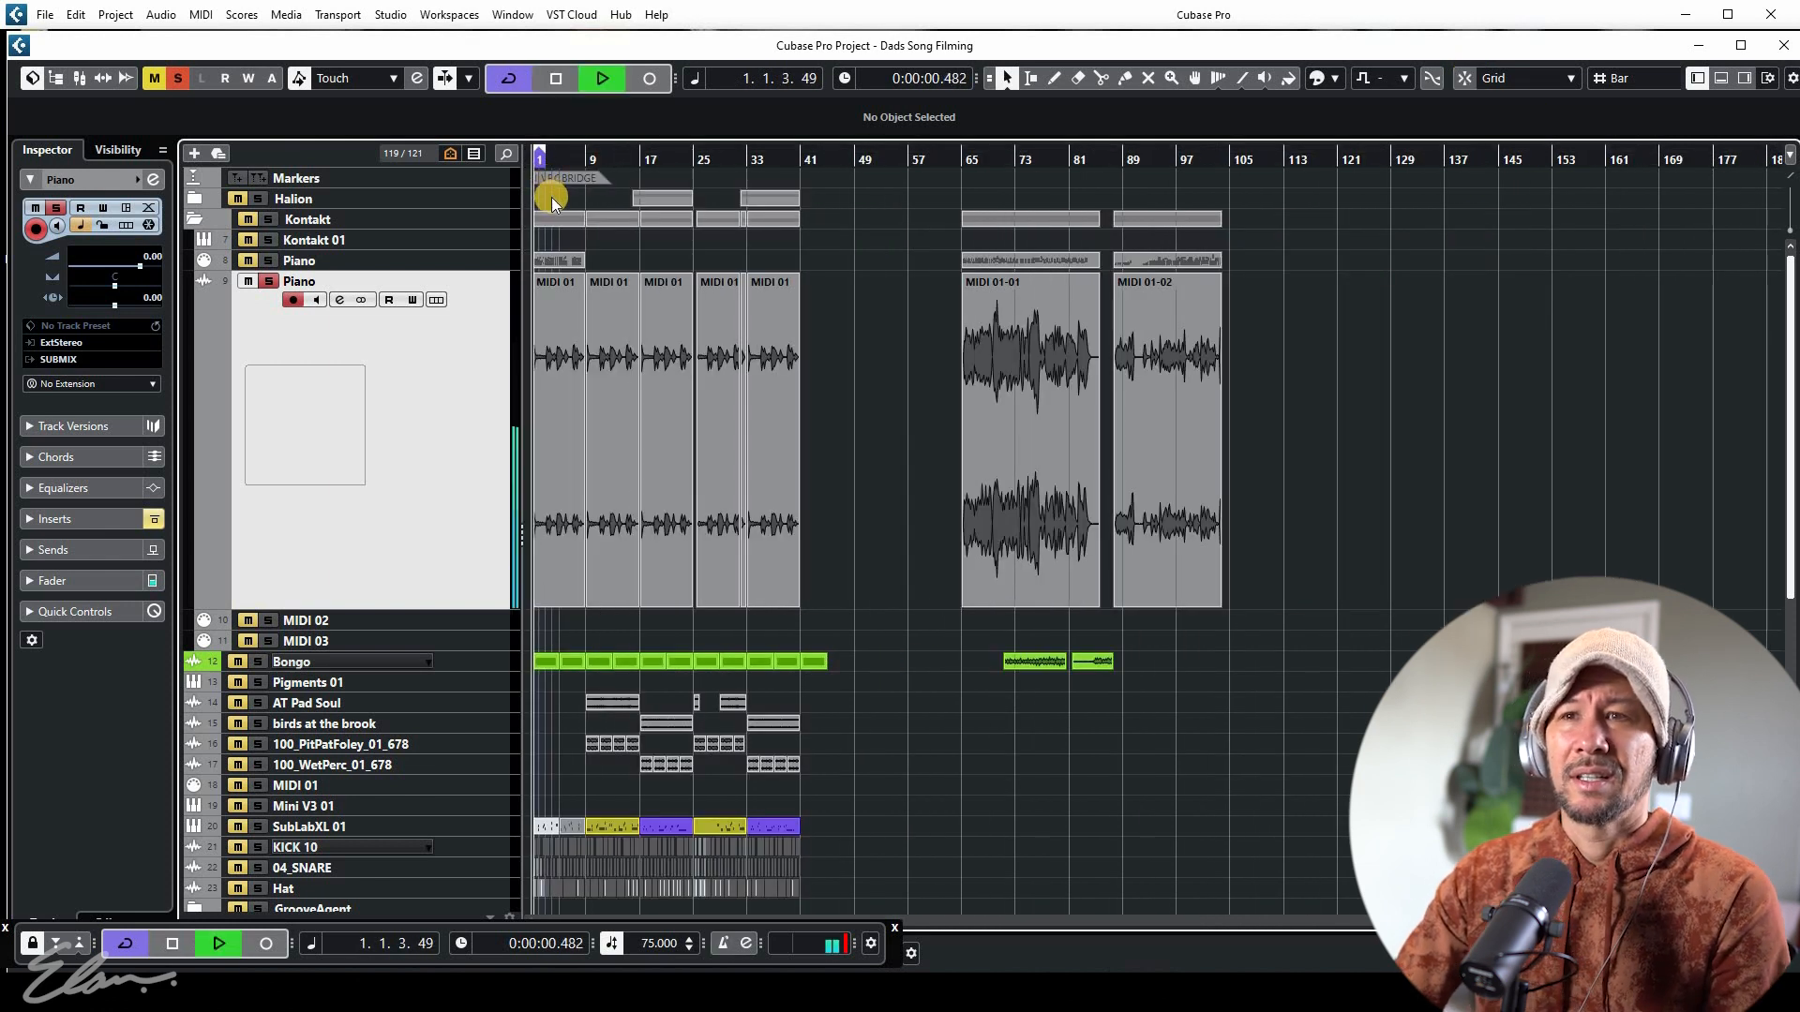
pyautogui.press('h')
pyautogui.press('h')
pyautogui.press('h')
pyautogui.press('h')
pyautogui.press('h')
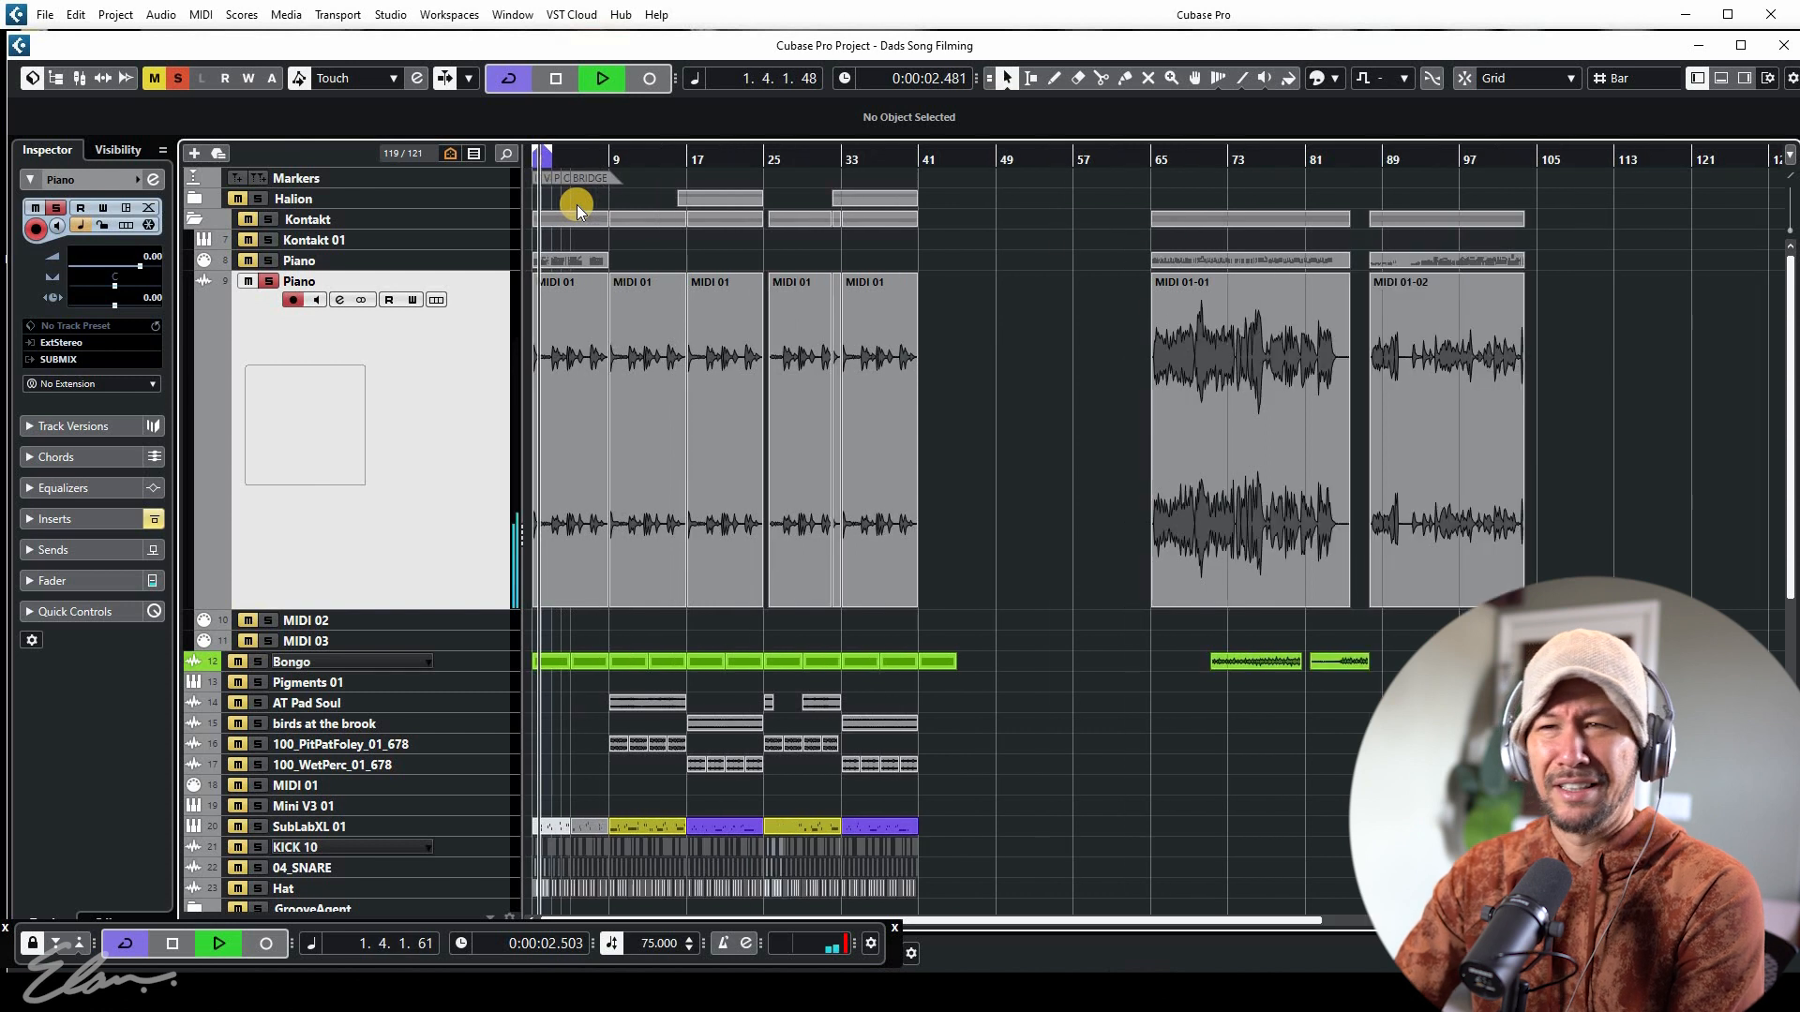
pyautogui.press('KP_Divide')
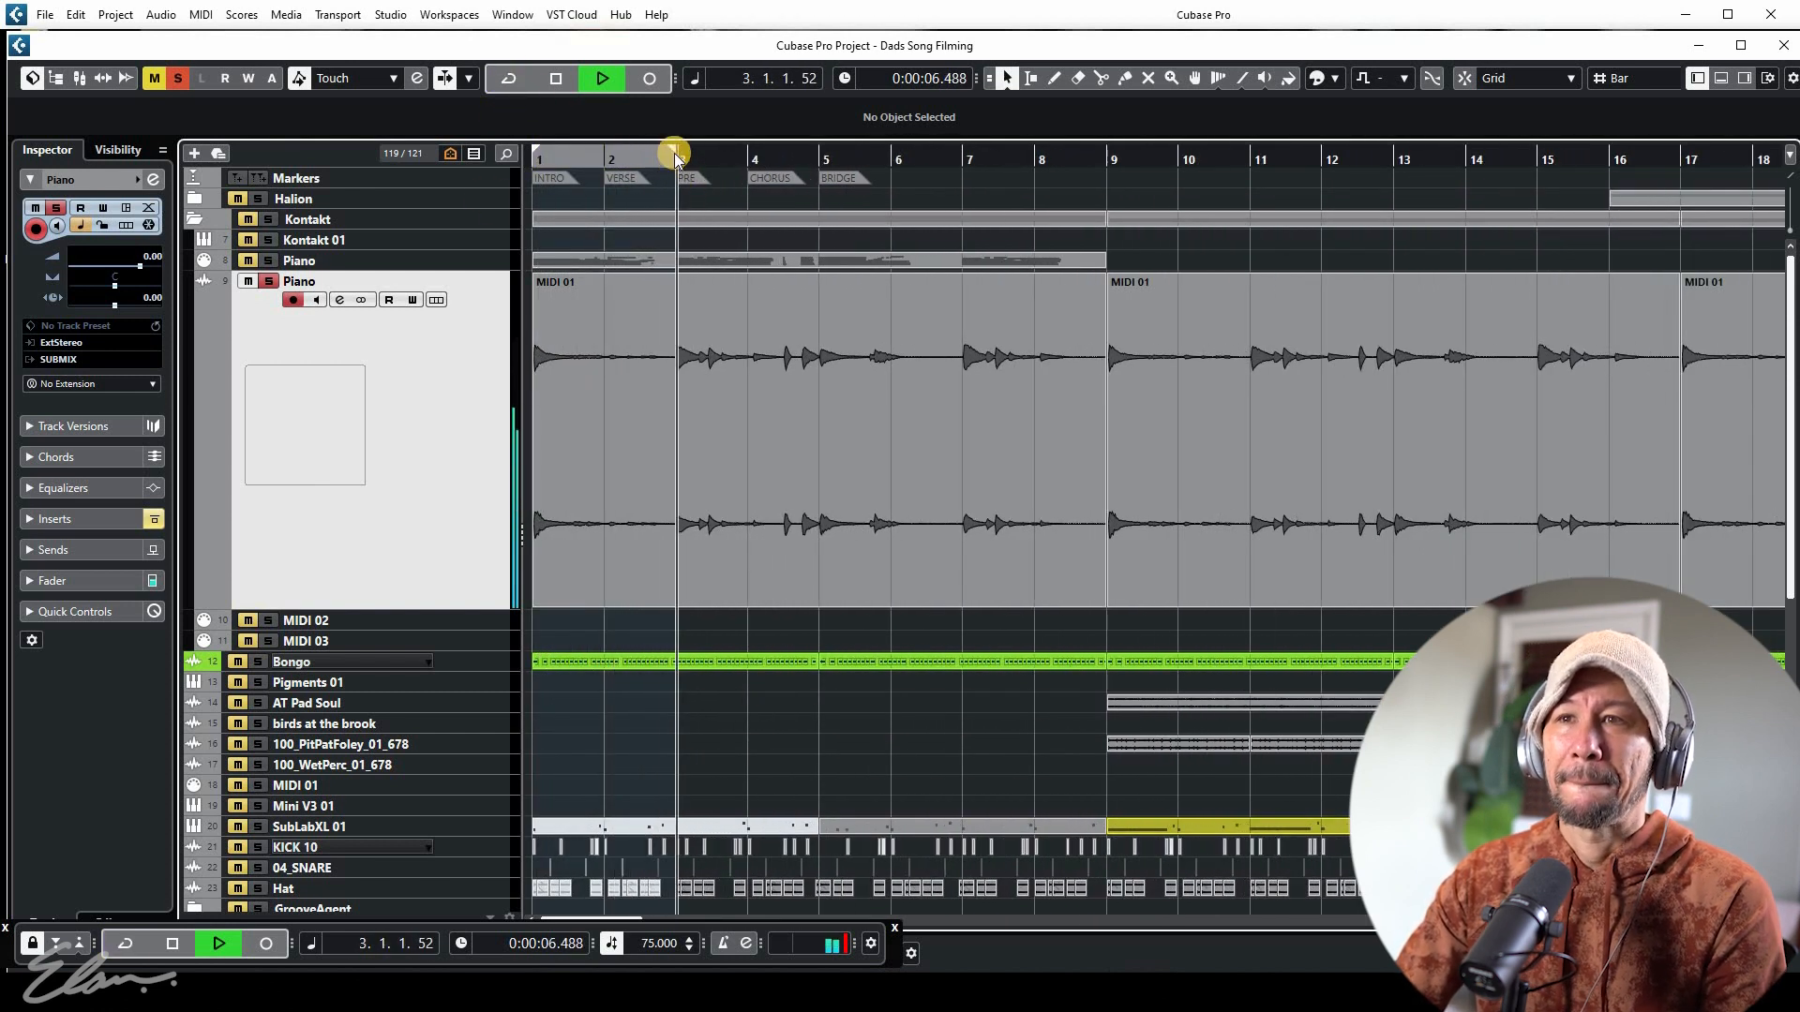
pyautogui.moveTo(672, 150); pyautogui.dragTo(1093, 201)
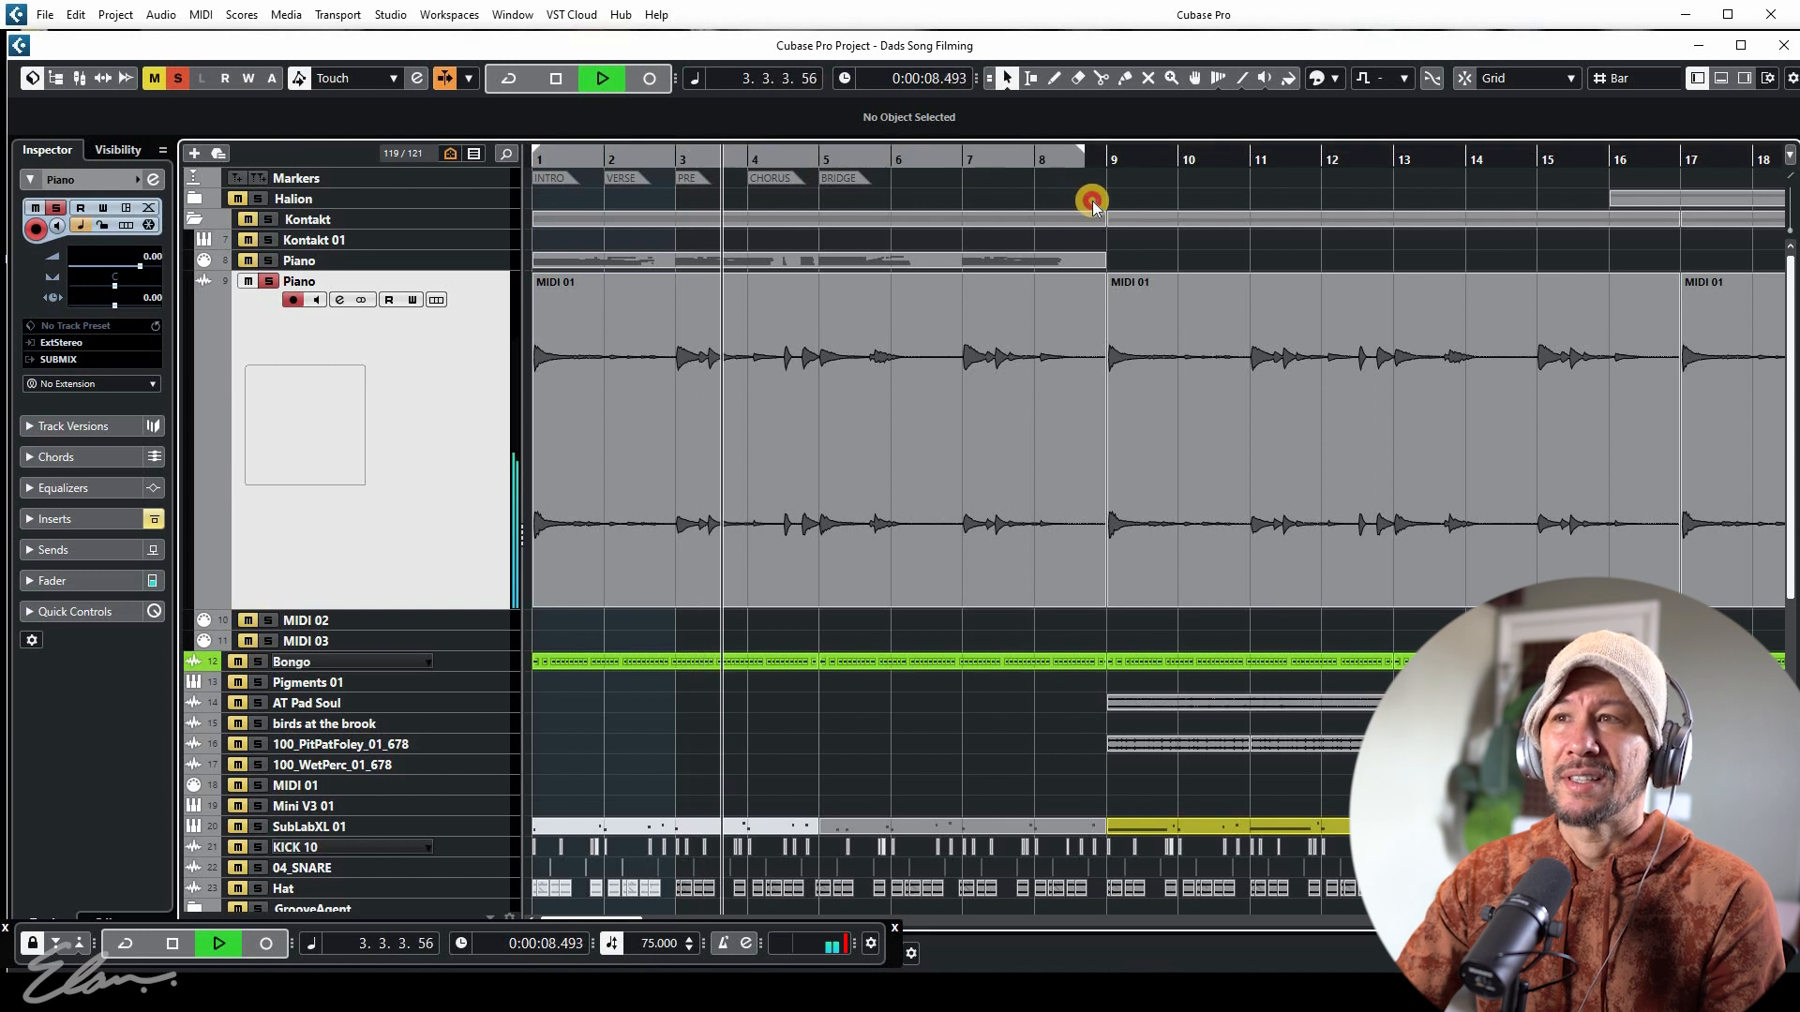
pyautogui.press('KP_Divide')
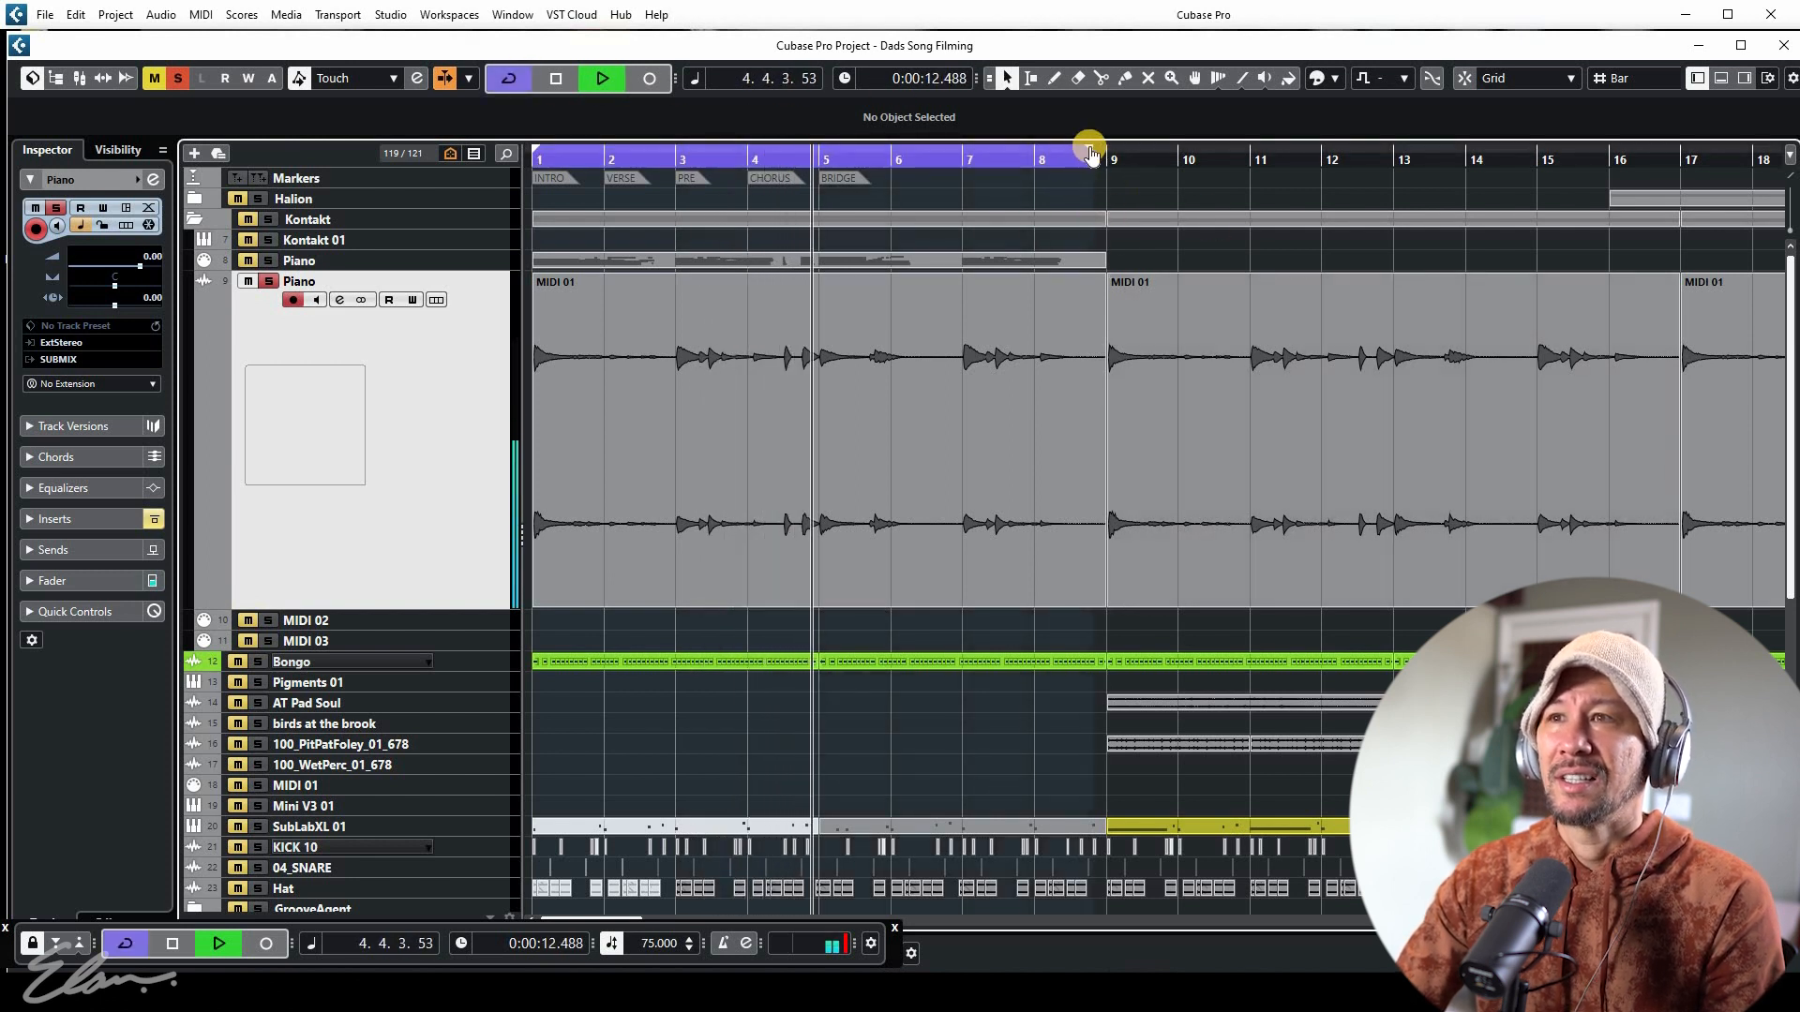
pyautogui.press('space')
pyautogui.moveTo(1093, 150); pyautogui.dragTo(828, 180)
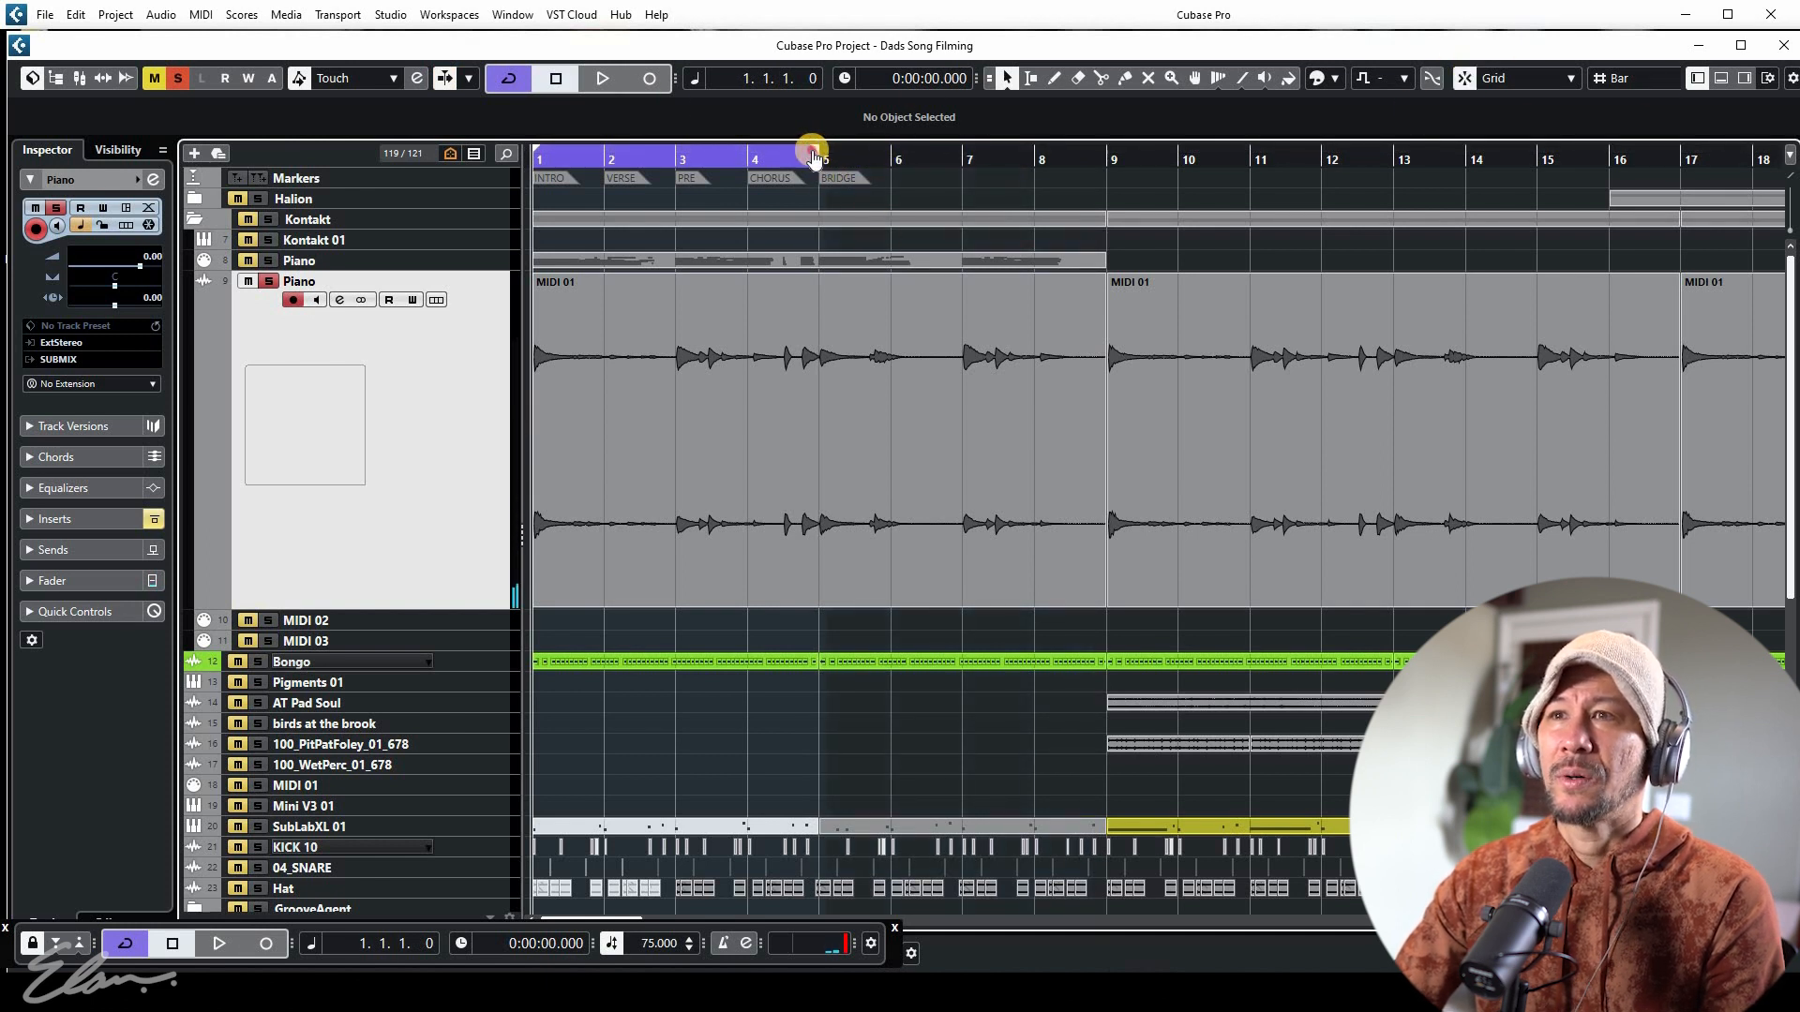
pyautogui.press('space')
pyautogui.press('space')
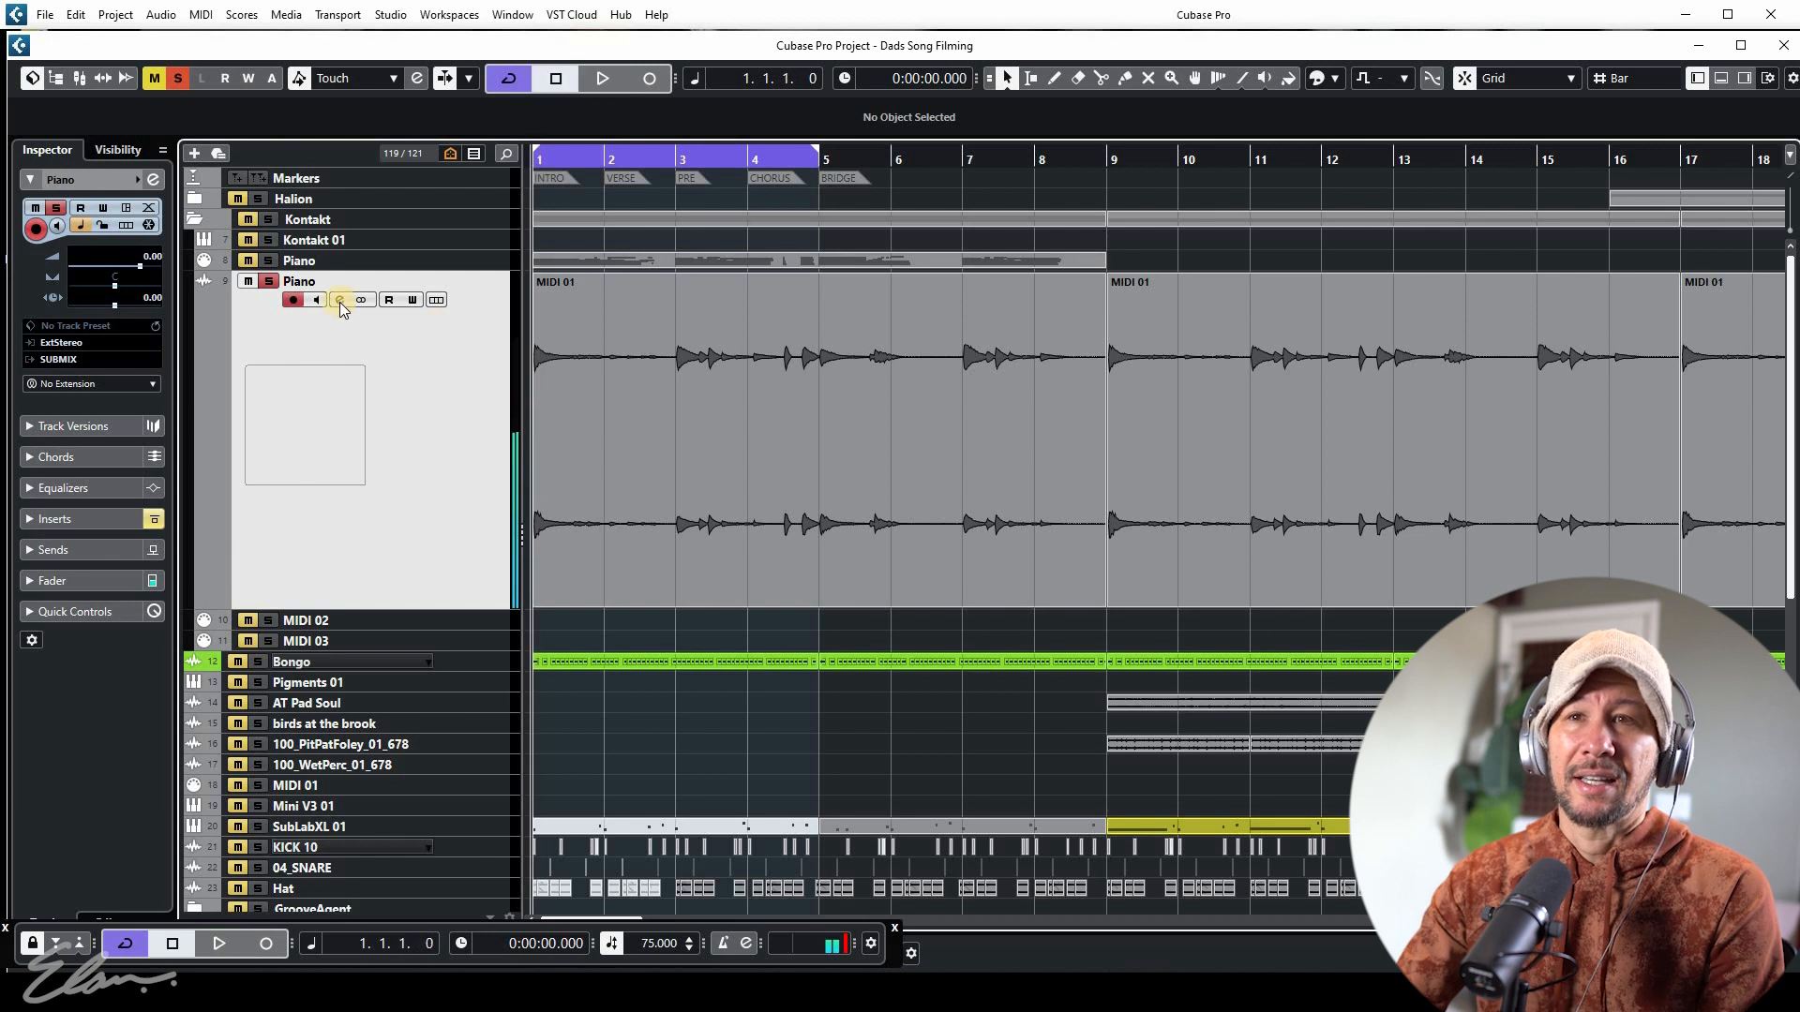
# Inspect the Alicias Keys instrument loaded in Kontakt for the Piano MIDI track and return to the Piano audio track
pyautogui.click(338, 301)
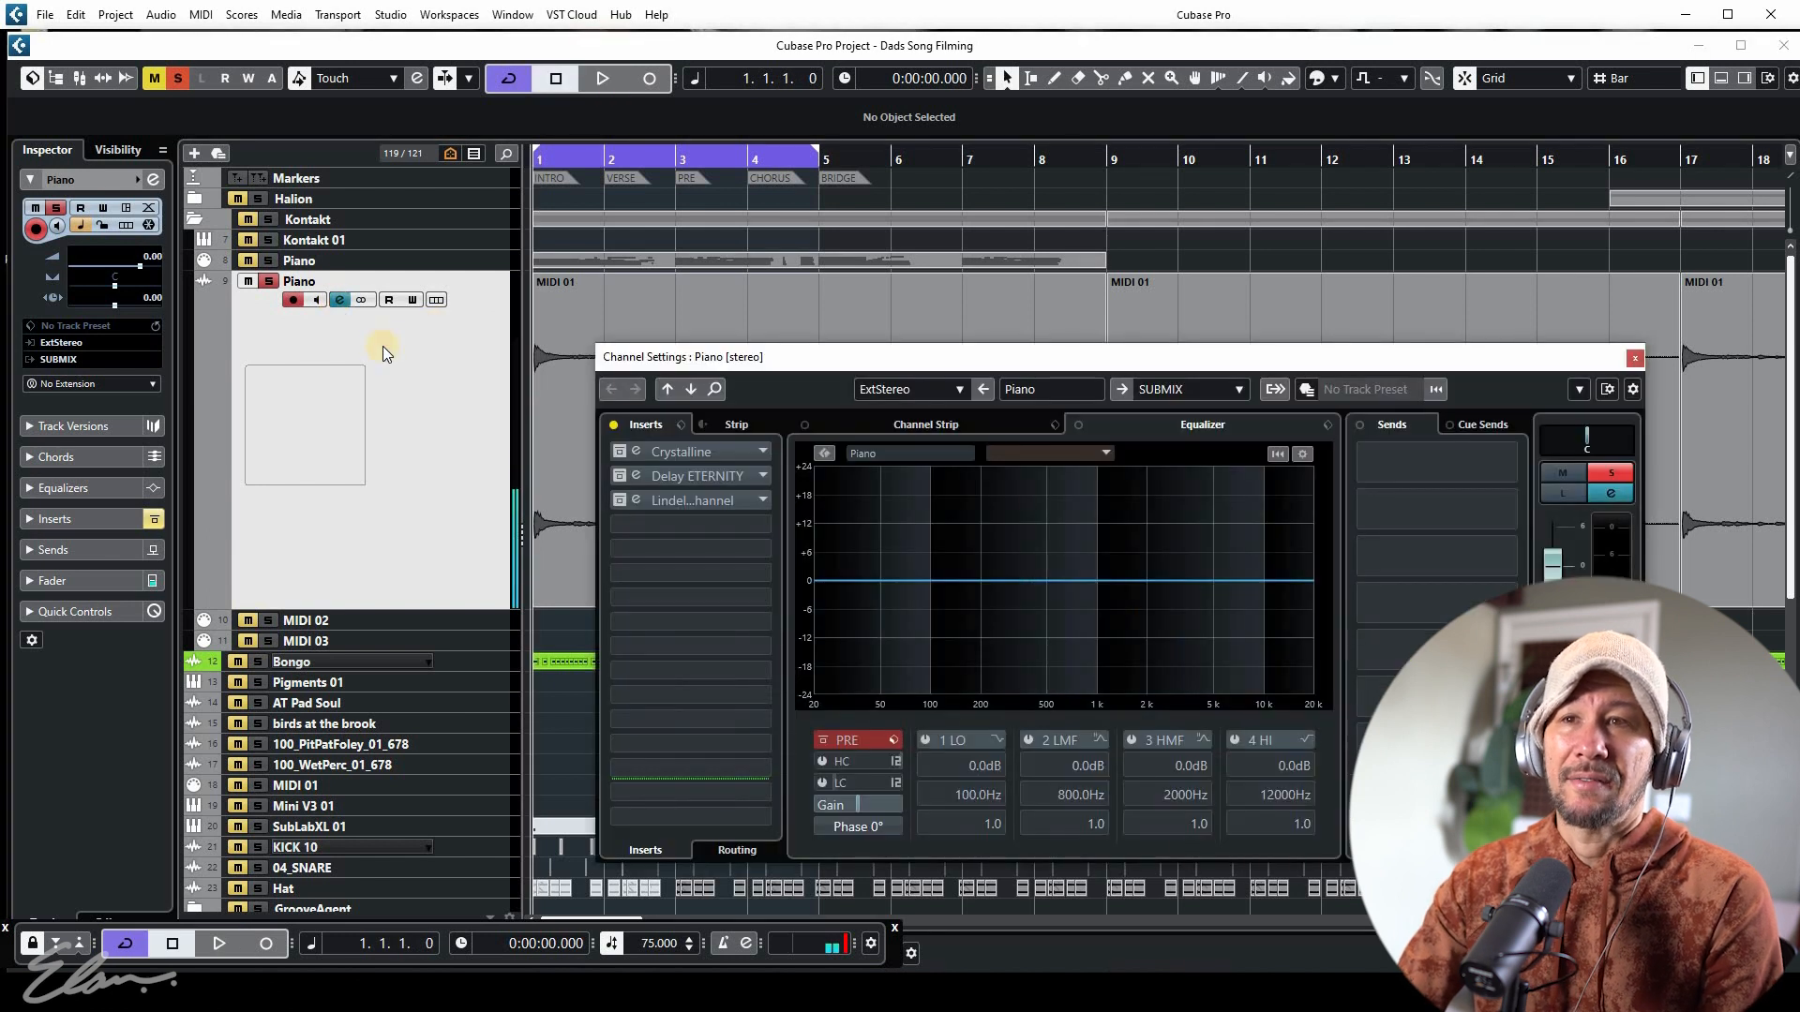
pyautogui.click(1629, 356)
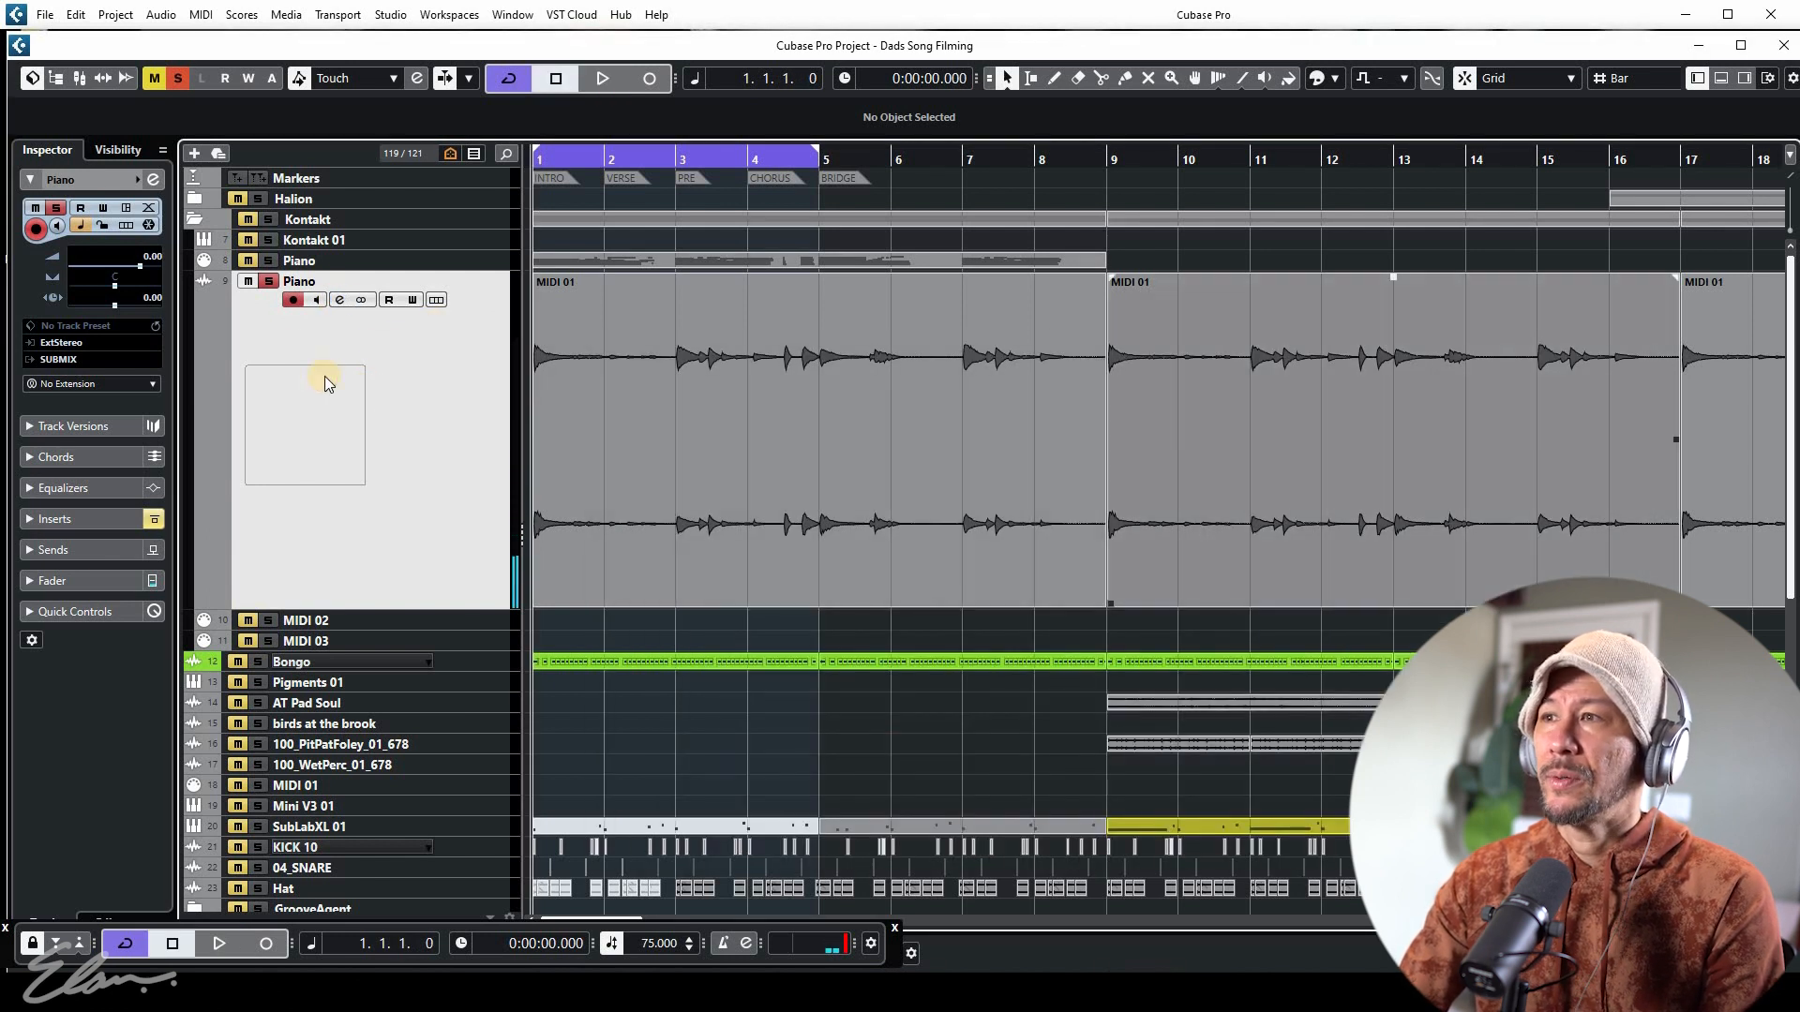
pyautogui.click(340, 262)
pyautogui.click(148, 375)
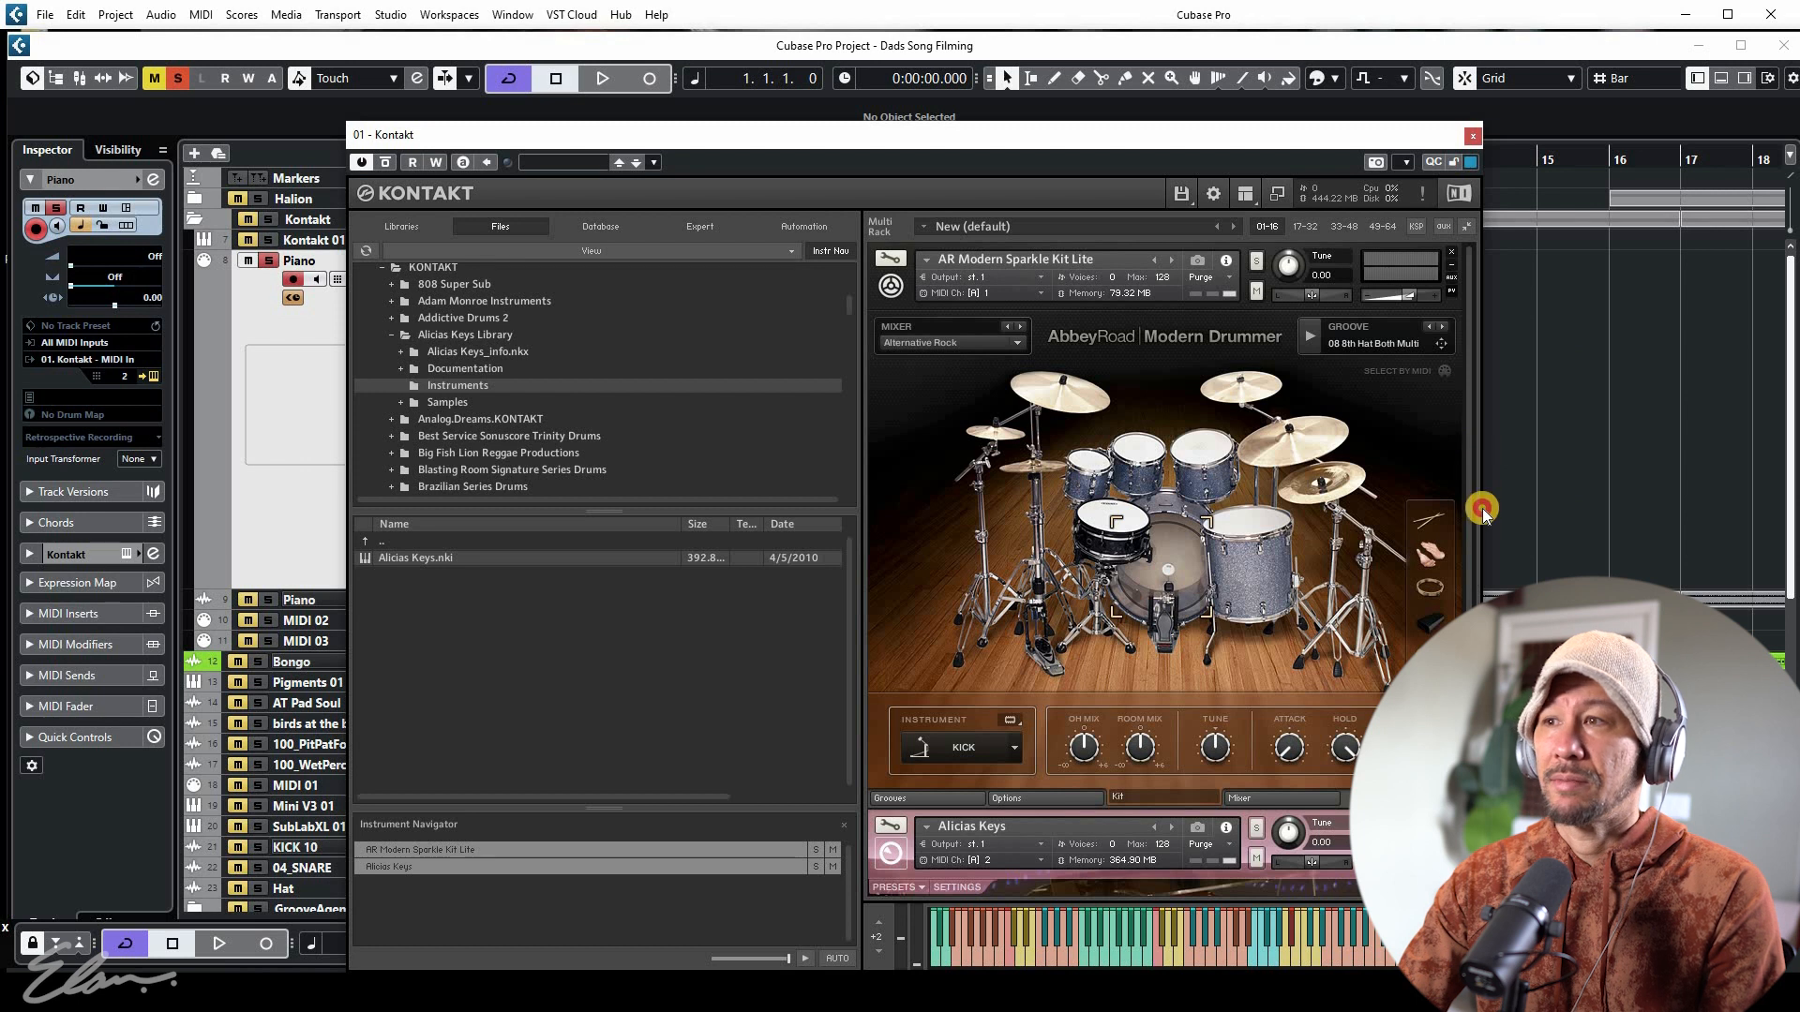
pyautogui.scroll(-6, 1343, 591)
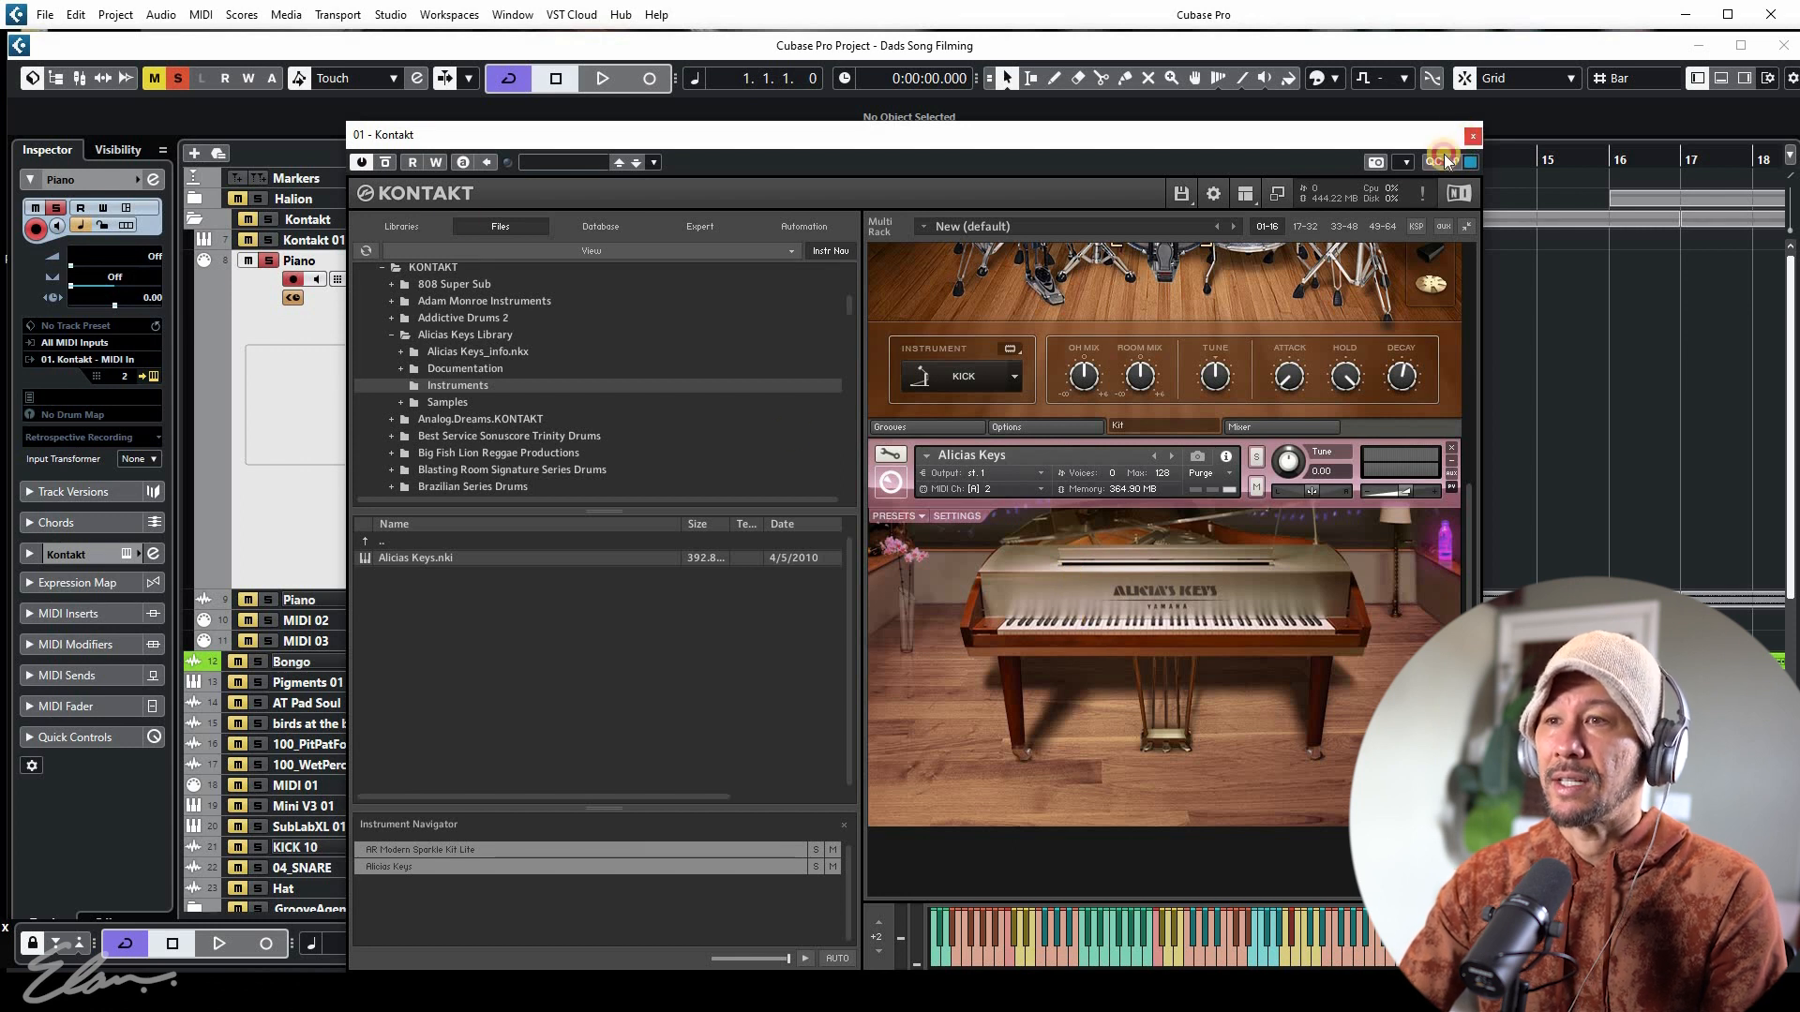
pyautogui.click(1473, 135)
pyautogui.click(269, 261)
pyautogui.click(362, 602)
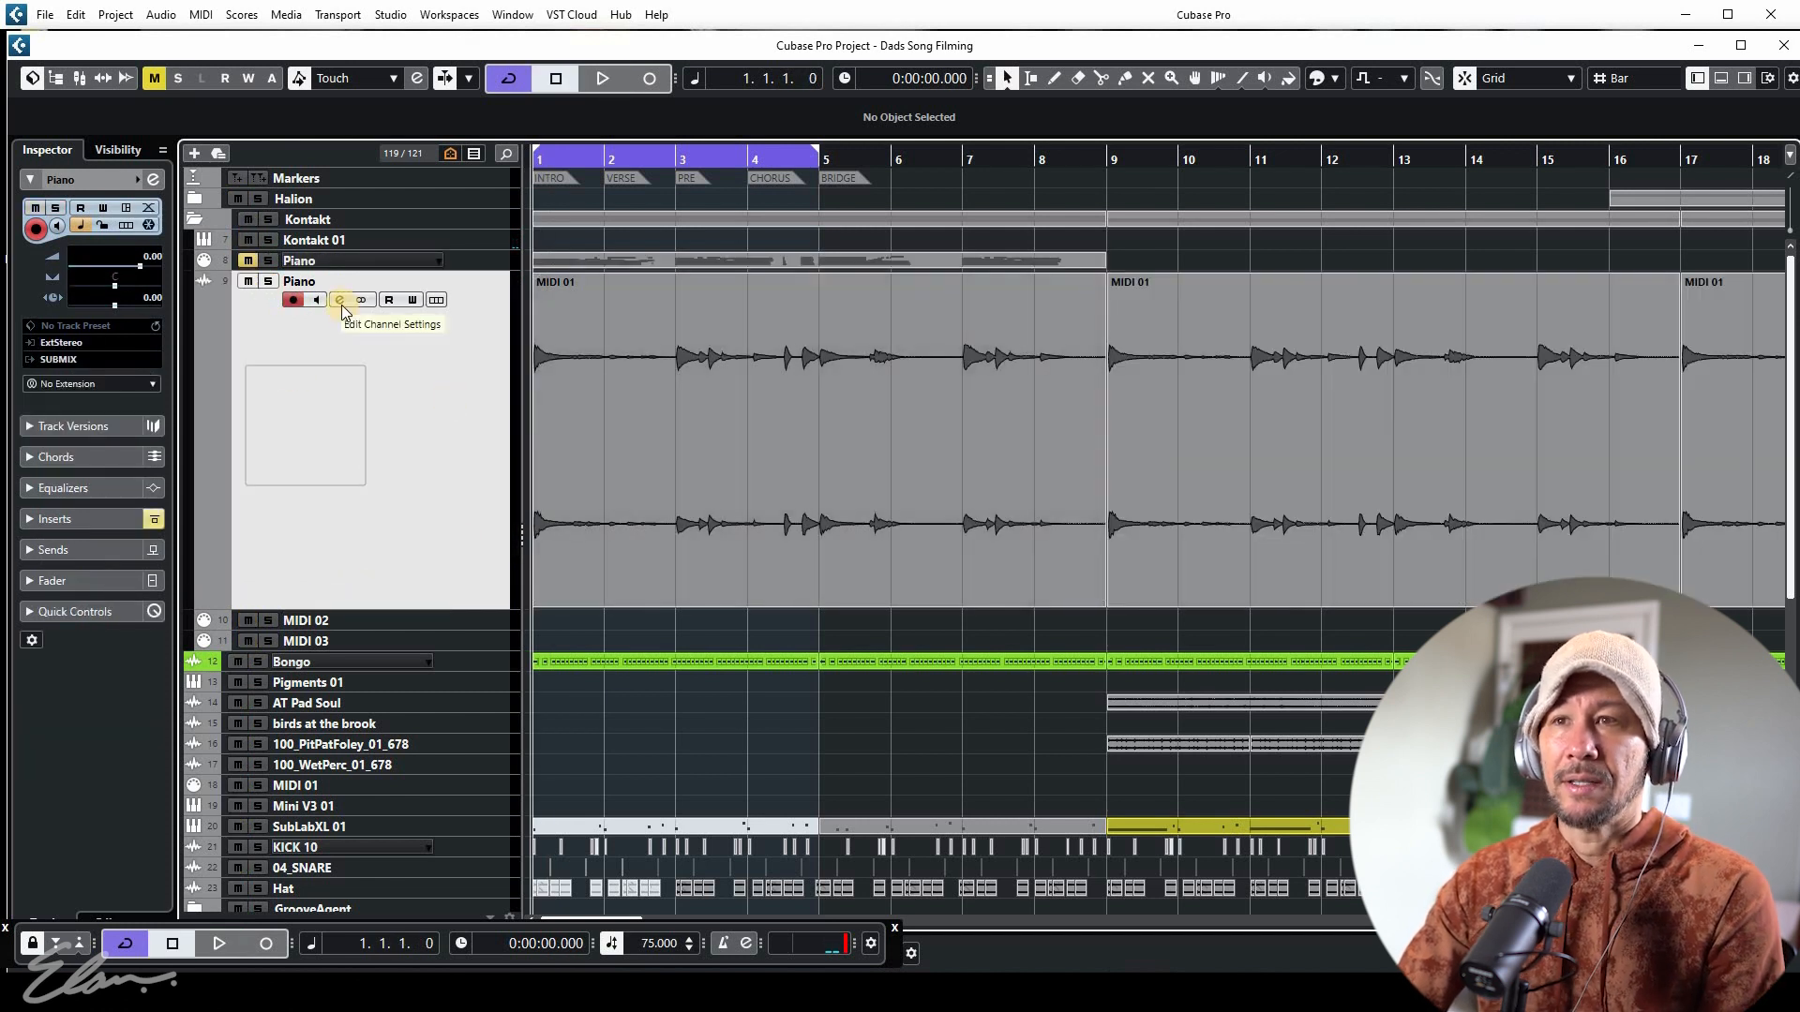
# Solo the Piano audio track and activate the Crystalline insert in its channel settings while the loop plays
pyautogui.press('space')
pyautogui.press('space')
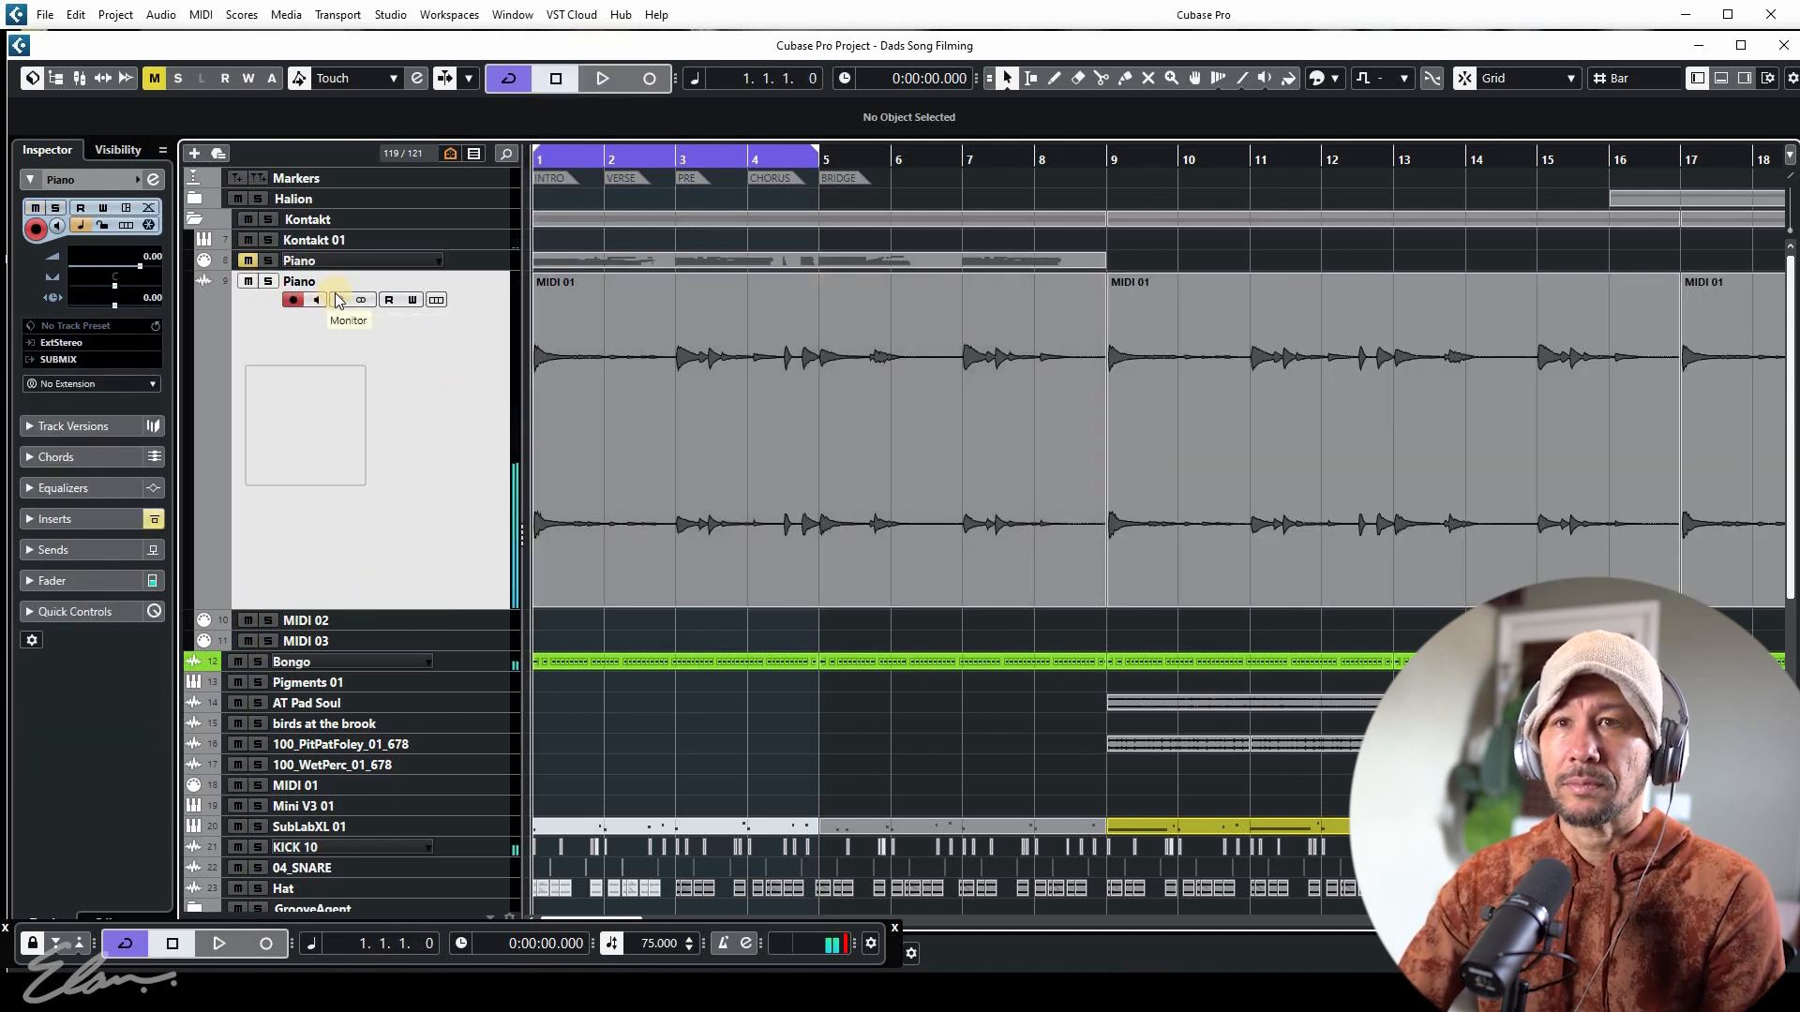
pyautogui.click(275, 282)
pyautogui.press('space')
pyautogui.click(339, 300)
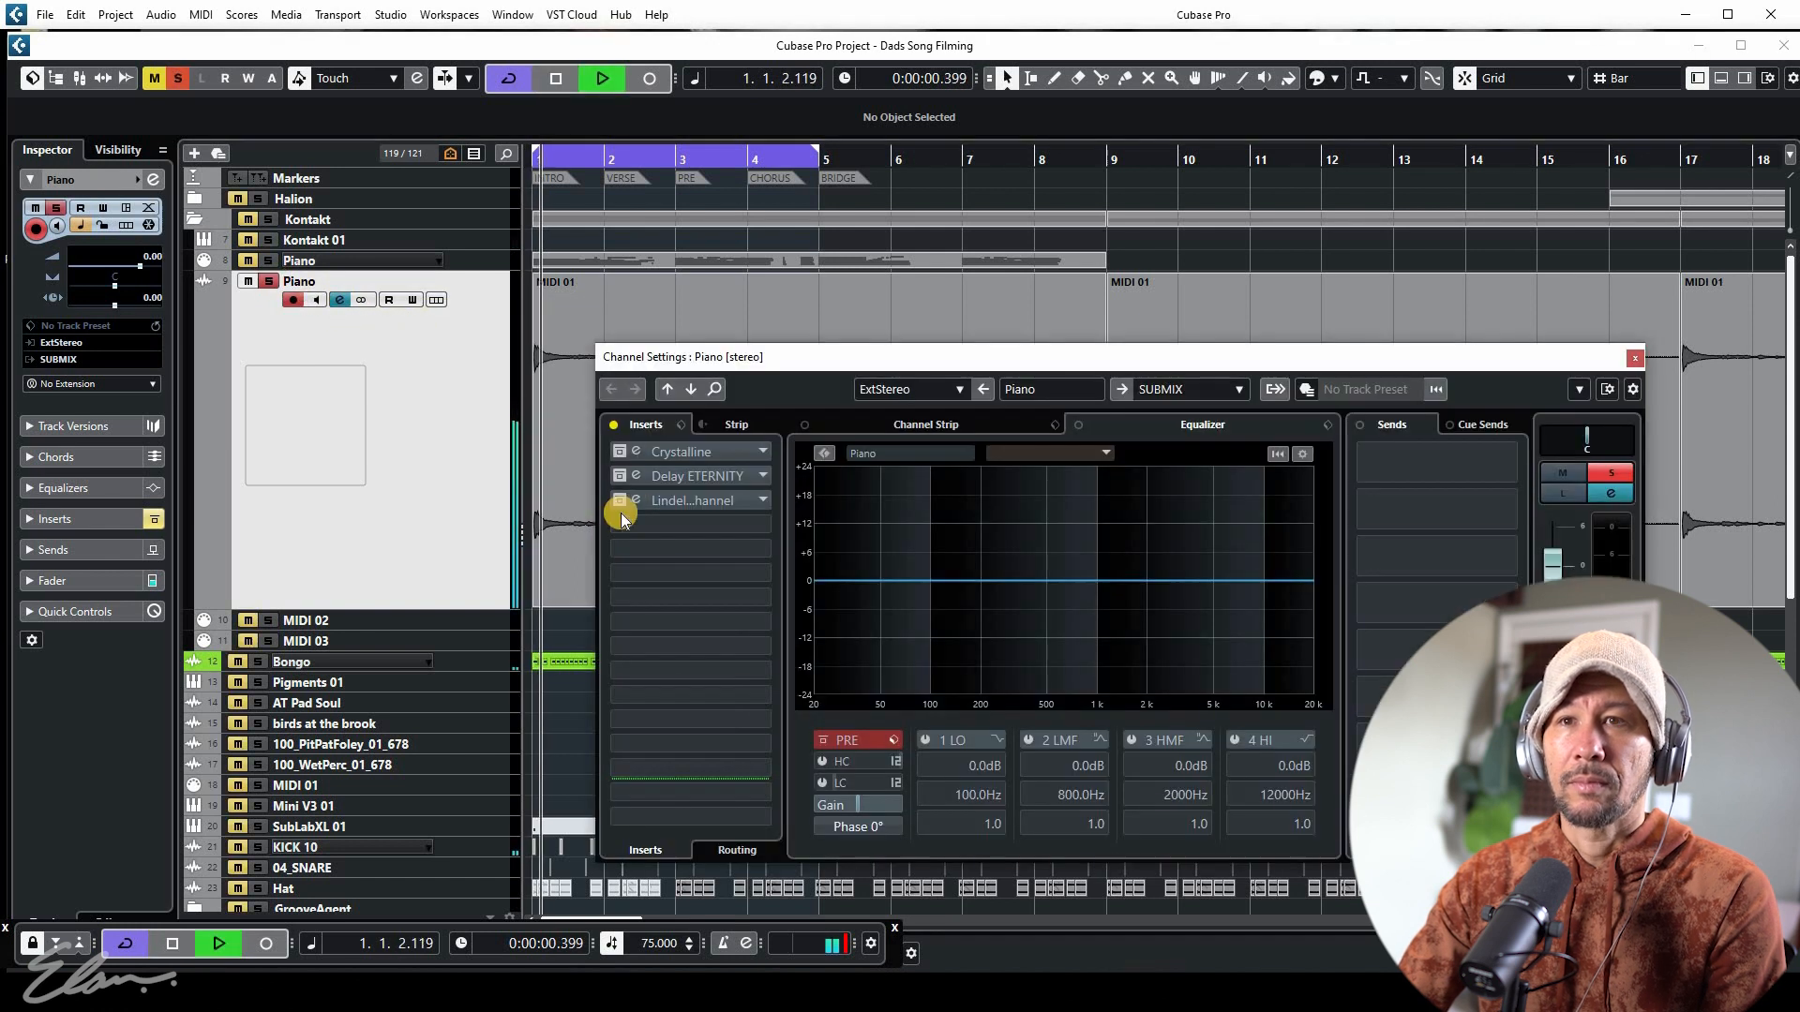
pyautogui.click(623, 452)
pyautogui.press('space')
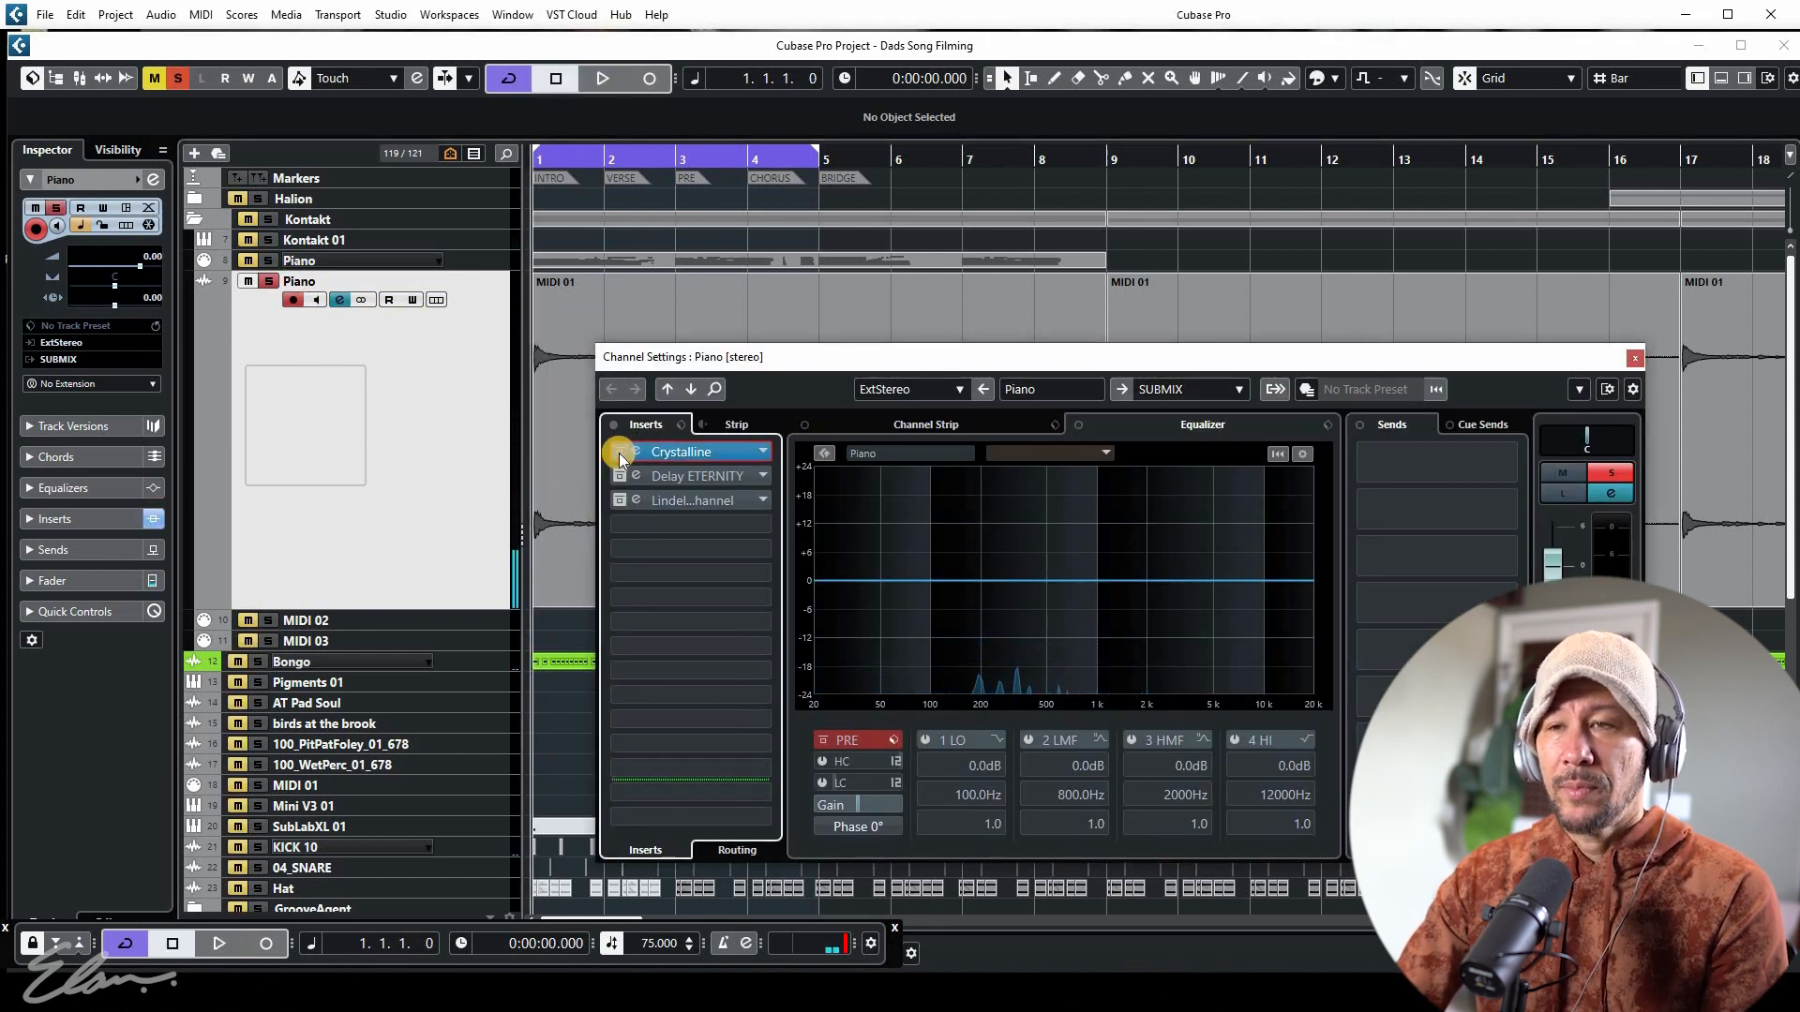
# Examine the Crystalline reverb settings on the Piano channel and audition the piano loop through the effect
pyautogui.click(636, 449)
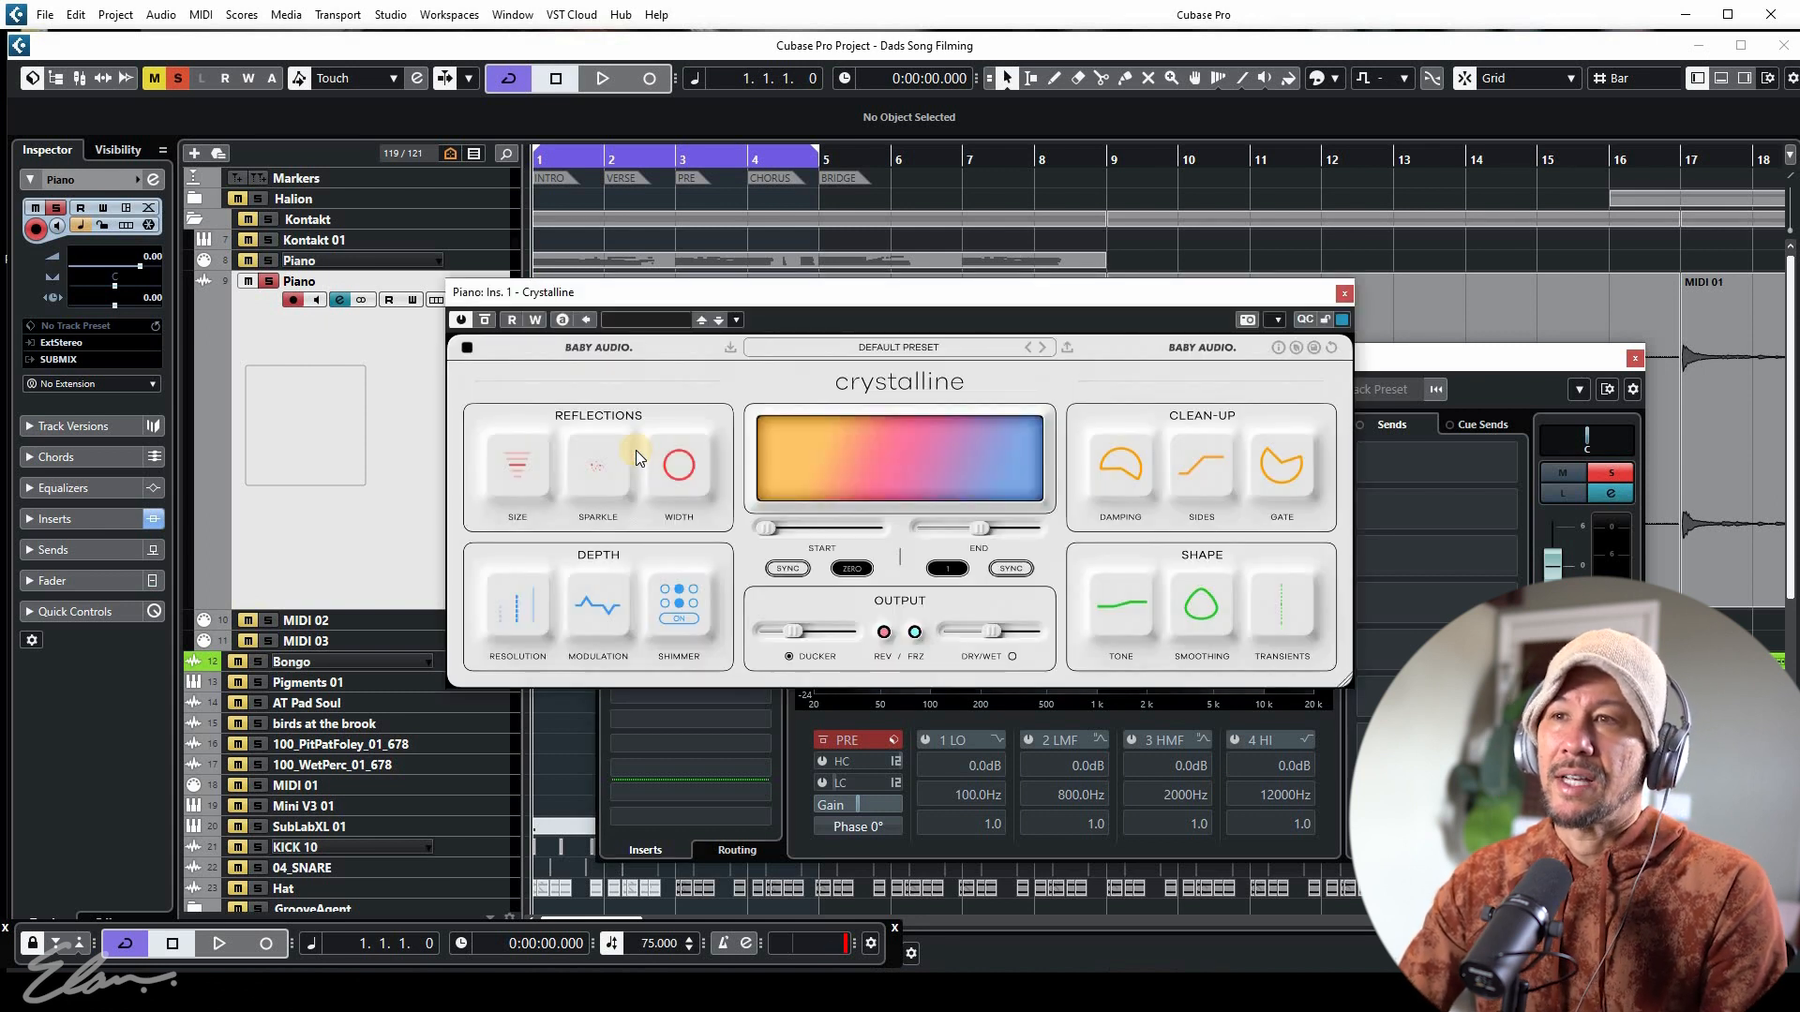
pyautogui.press('space')
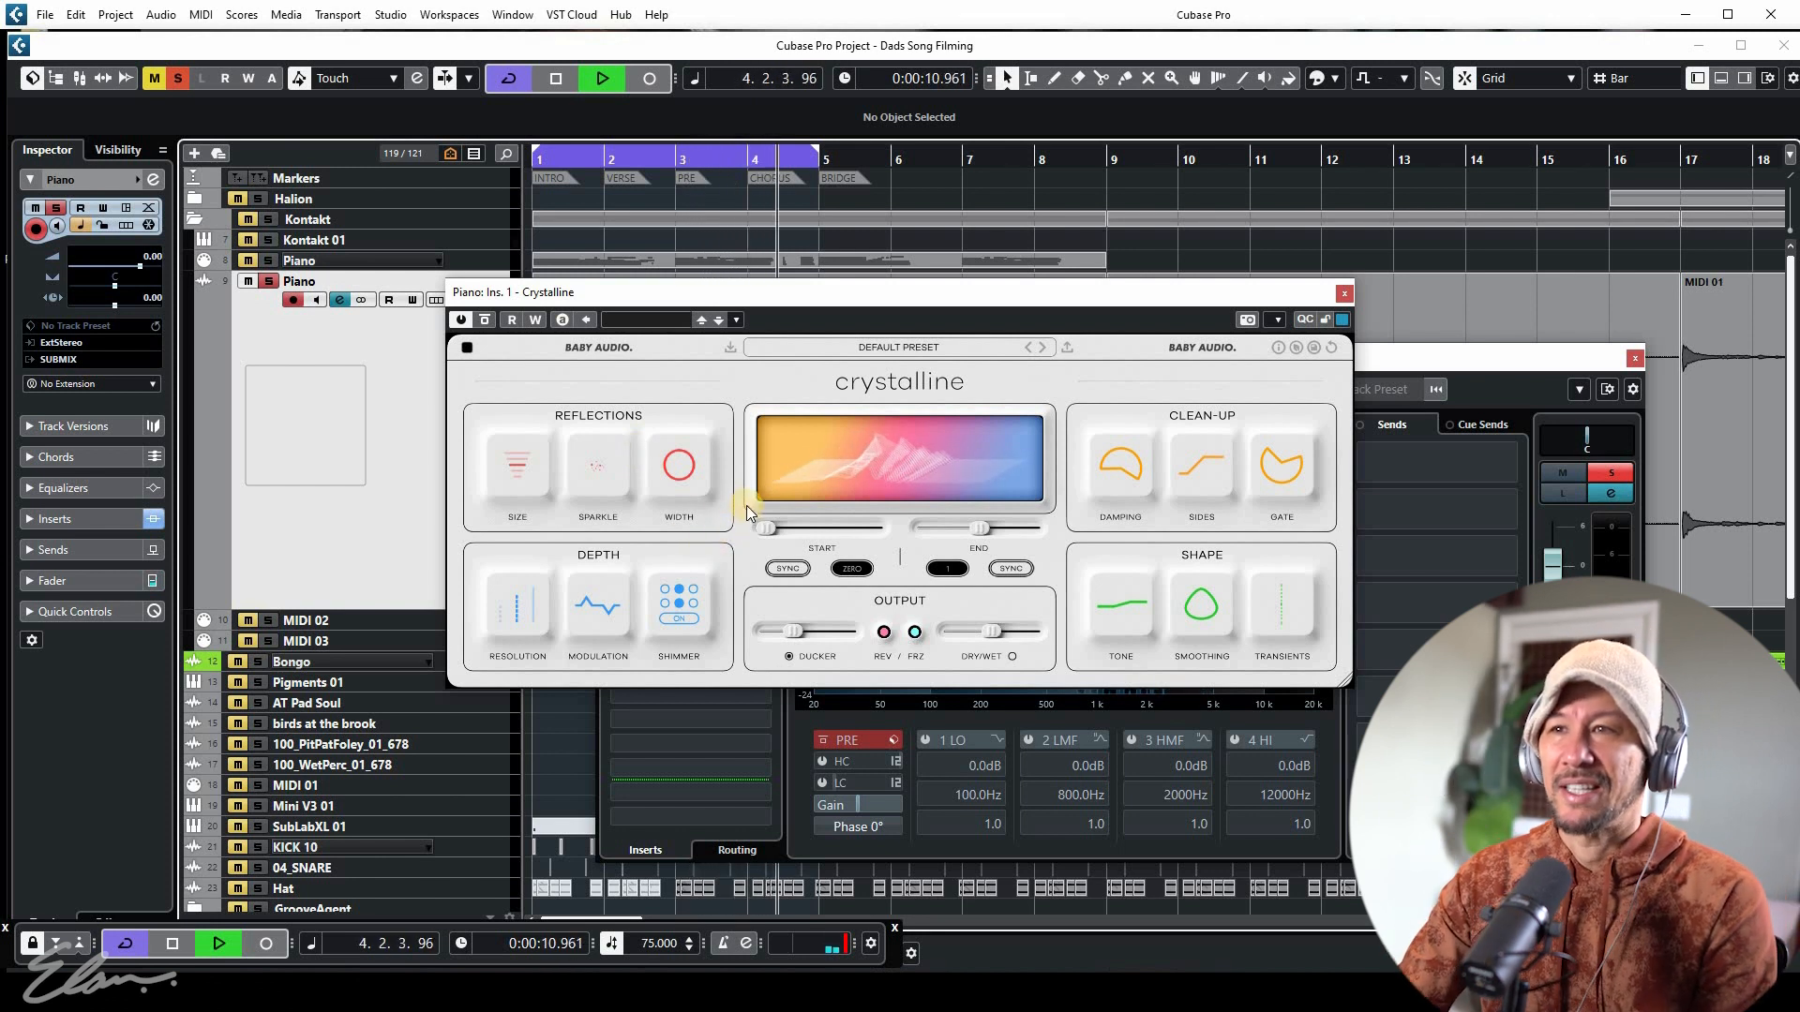
pyautogui.press('space')
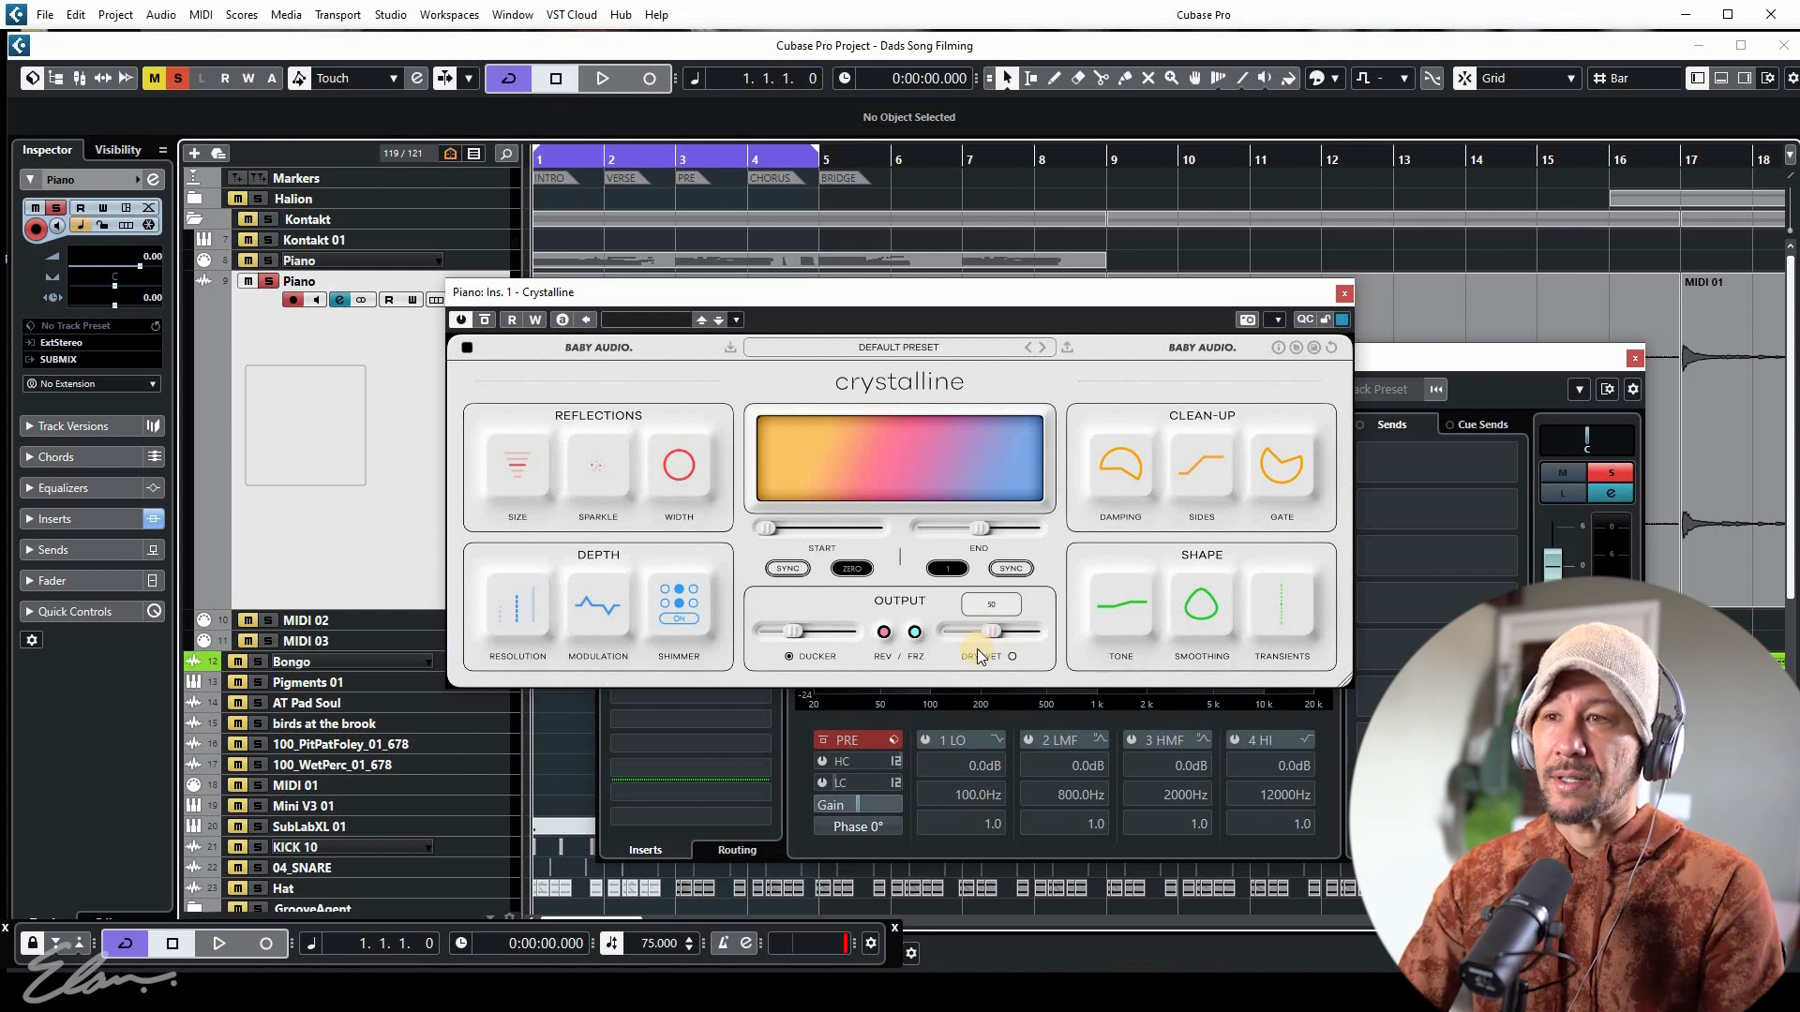
pyautogui.press('space')
pyautogui.click(1344, 293)
# Activate the Delay ETERNITY insert on the Piano channel and compare the loop with it bypassed and active
pyautogui.press('space')
pyautogui.click(622, 474)
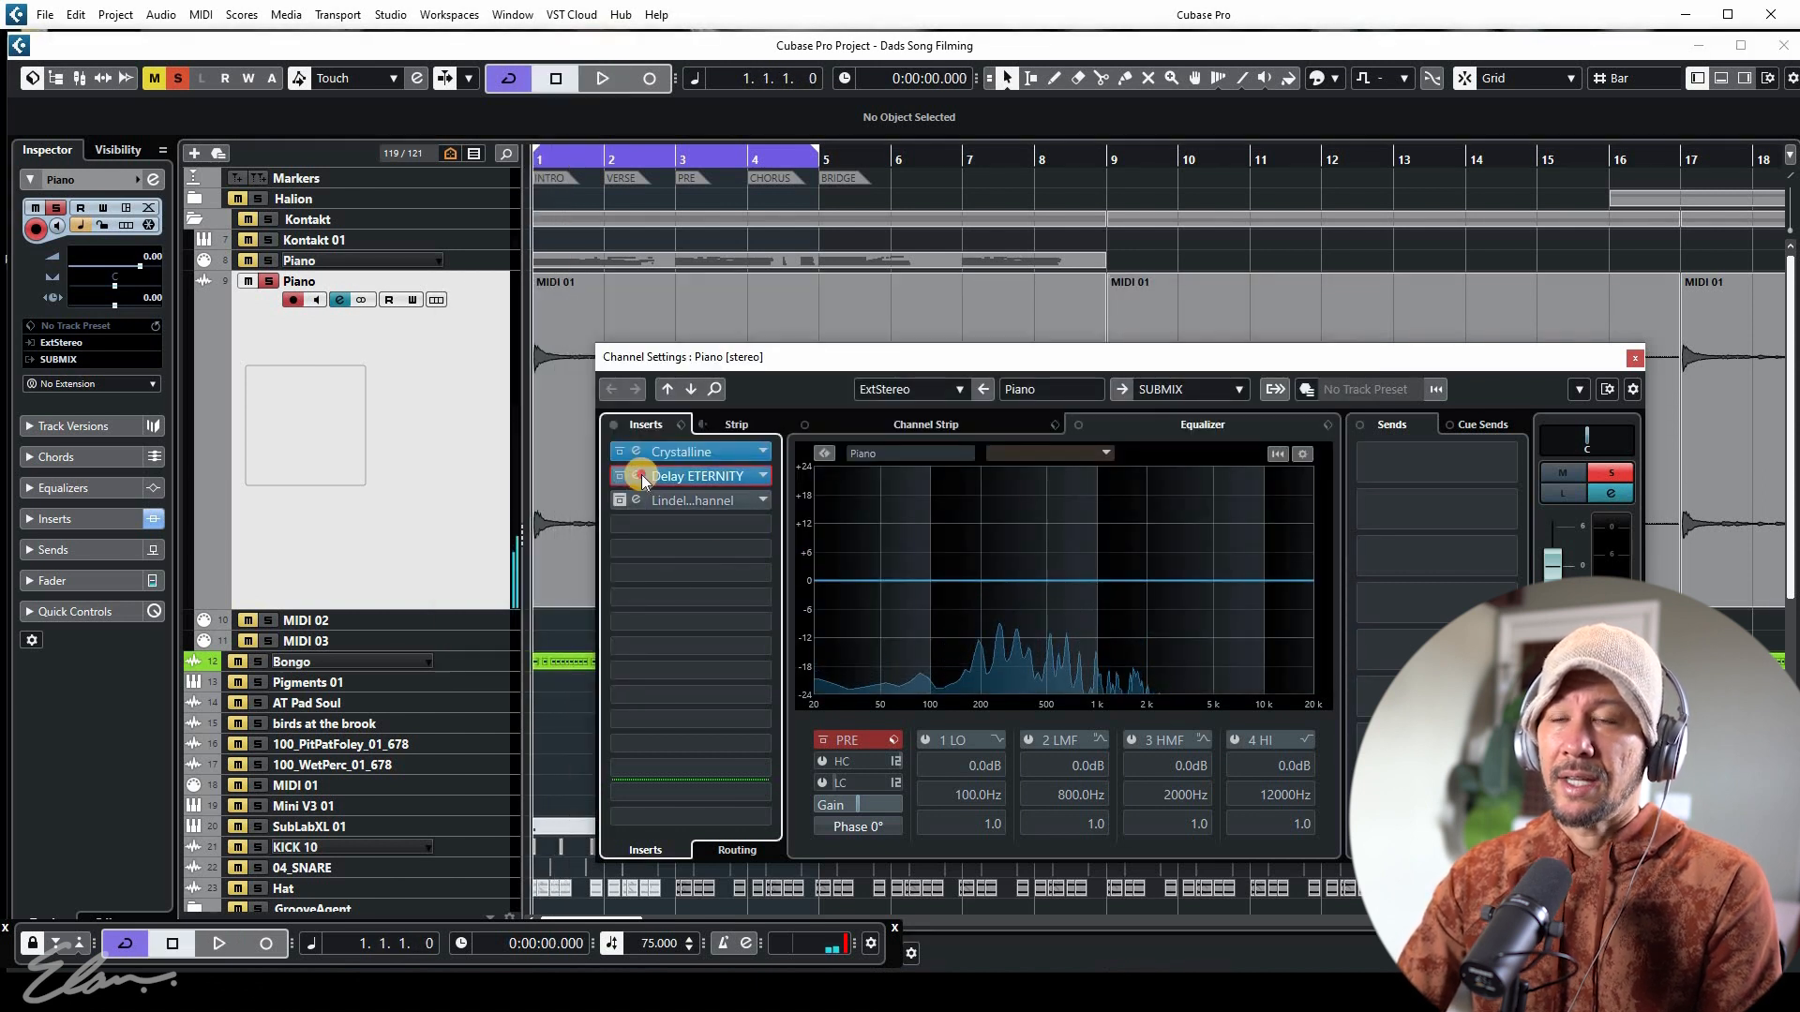
pyautogui.click(735, 478)
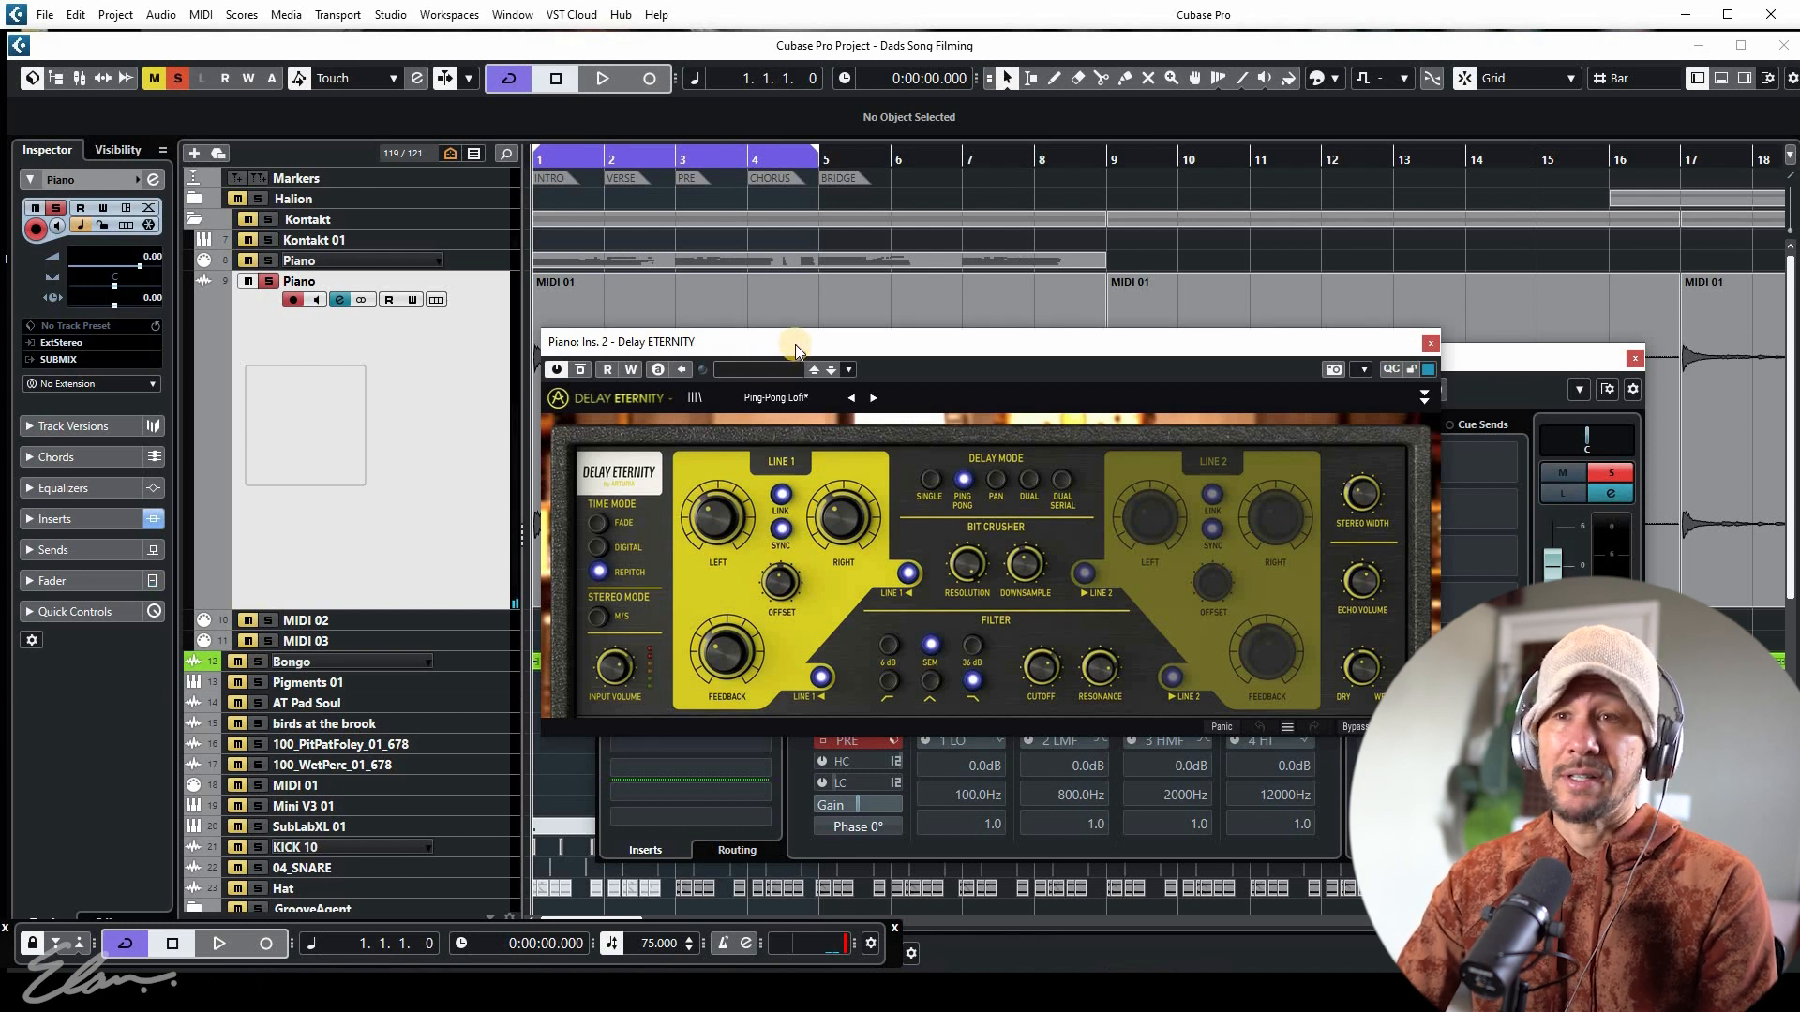
pyautogui.press('space')
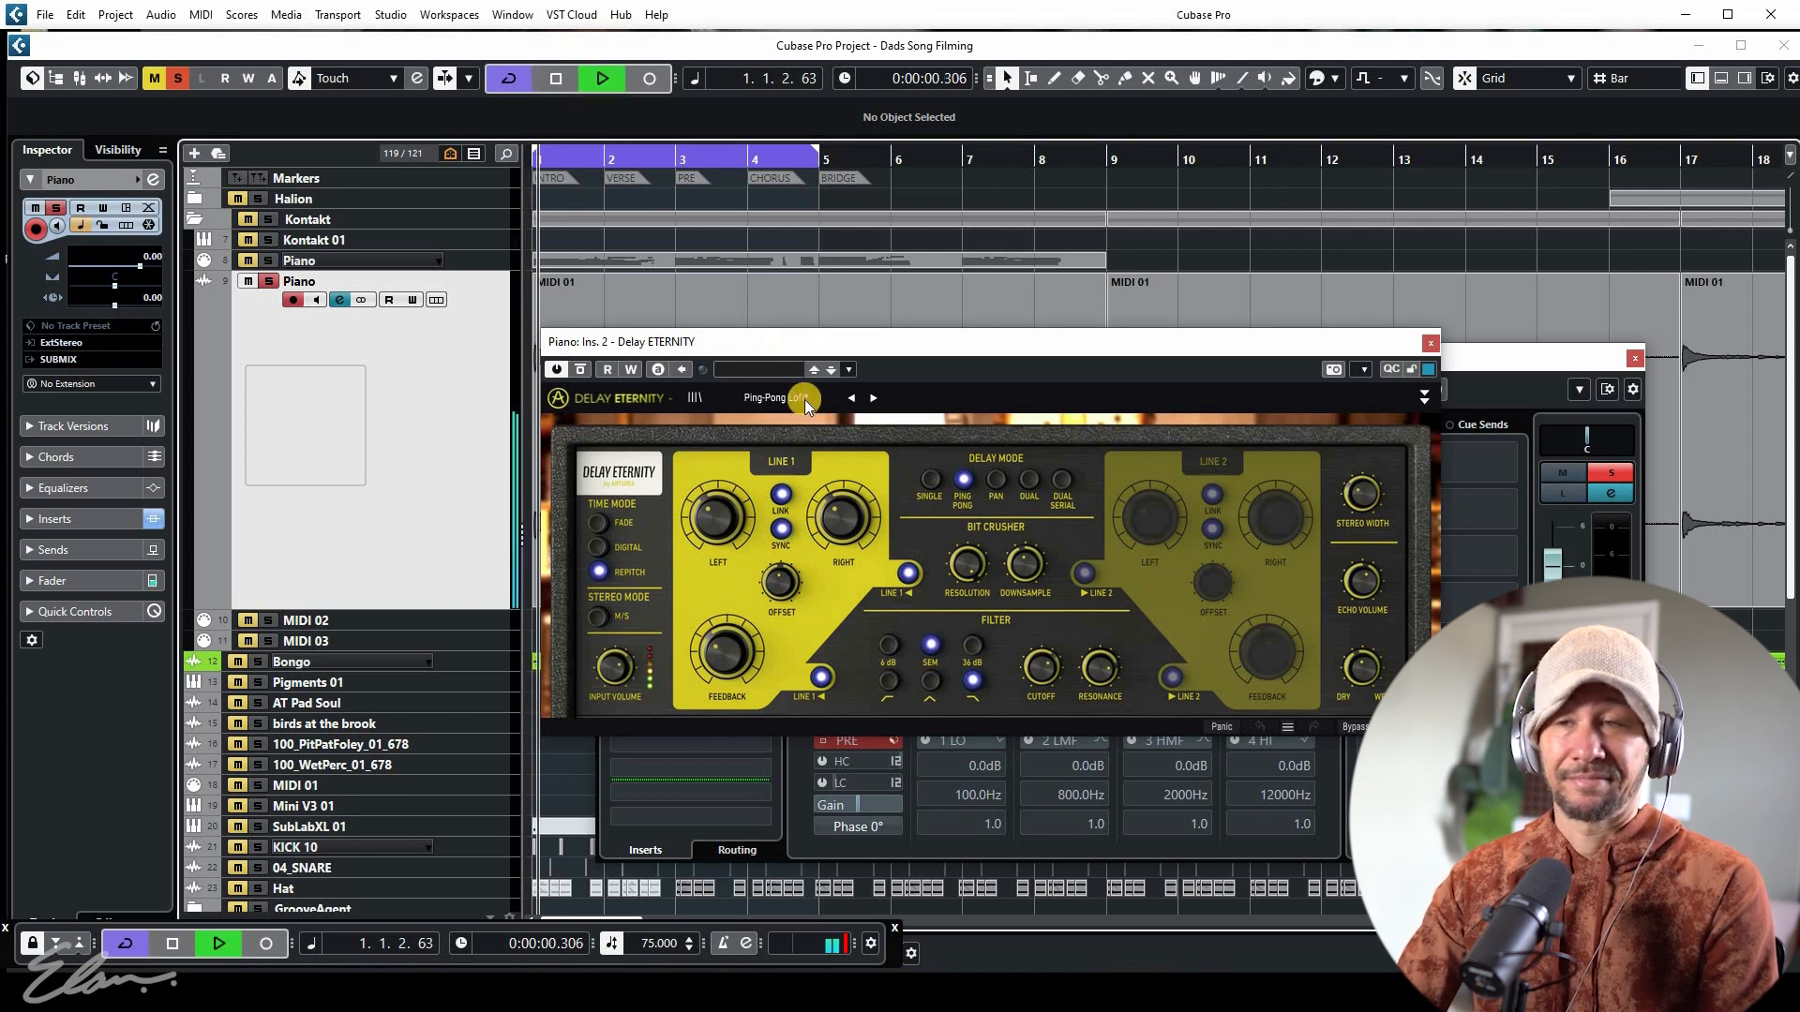
pyautogui.click(577, 369)
pyautogui.click(578, 369)
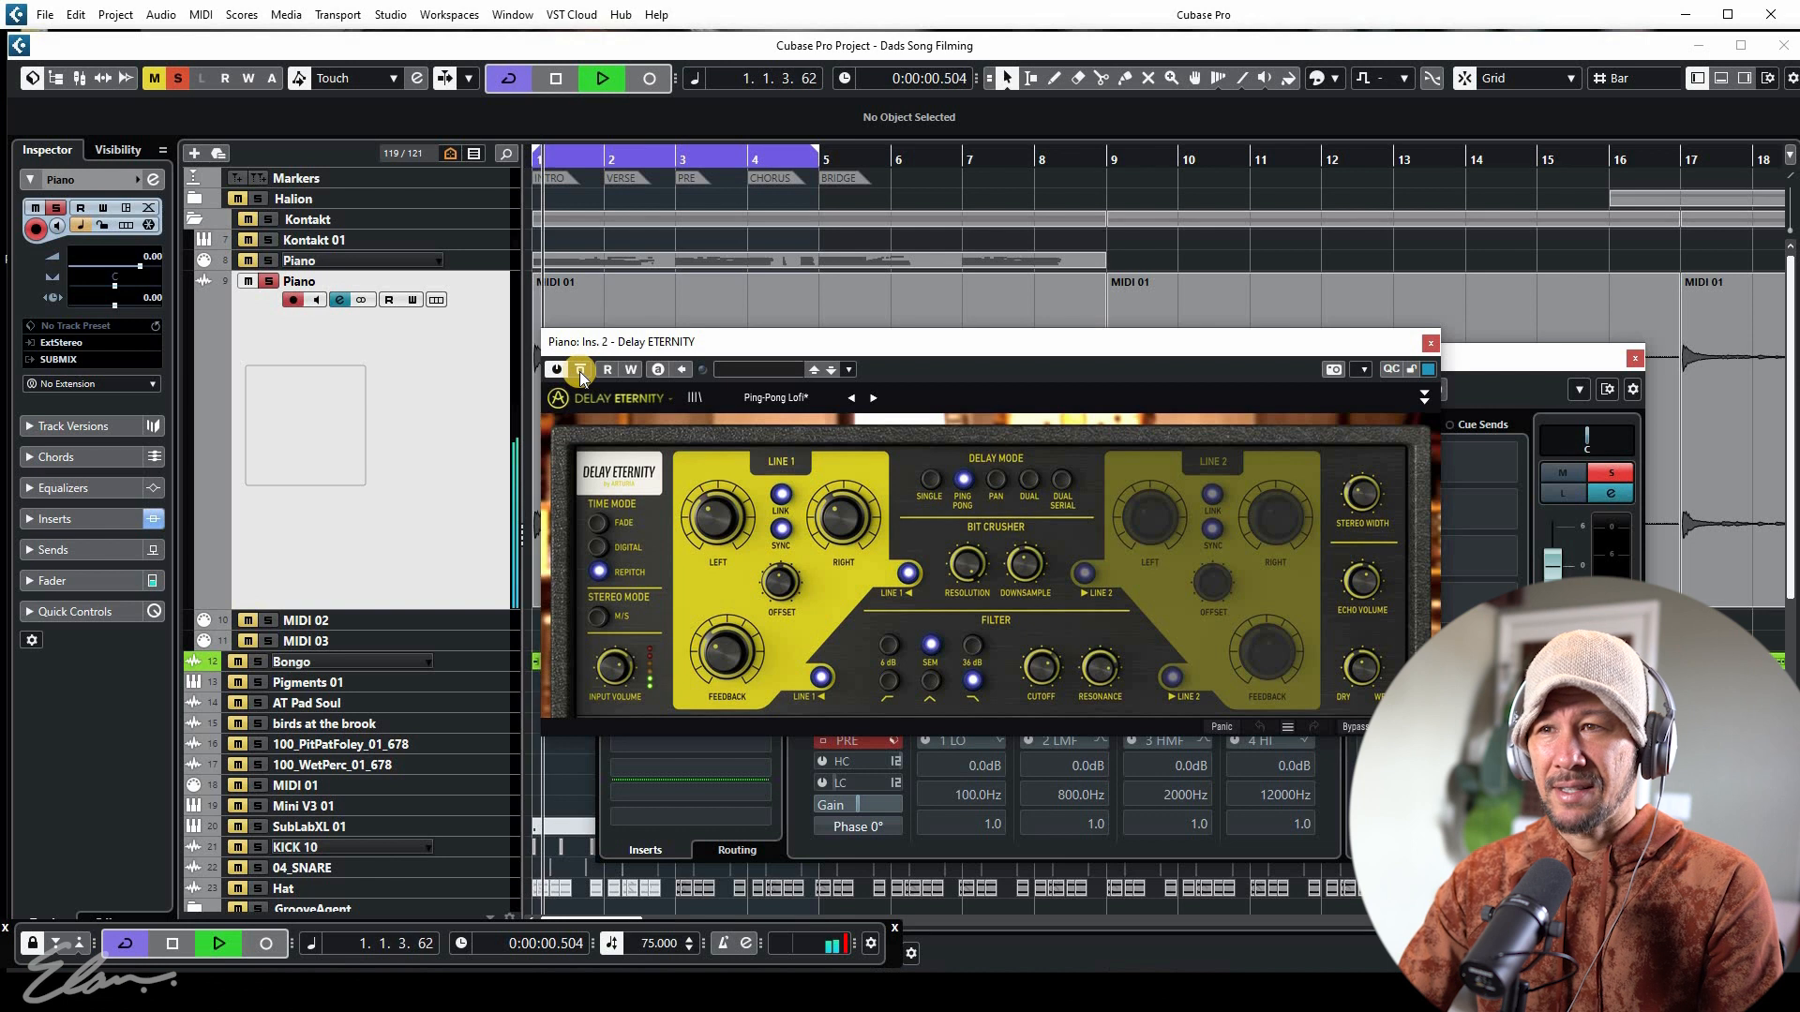
pyautogui.click(579, 372)
pyautogui.press('space')
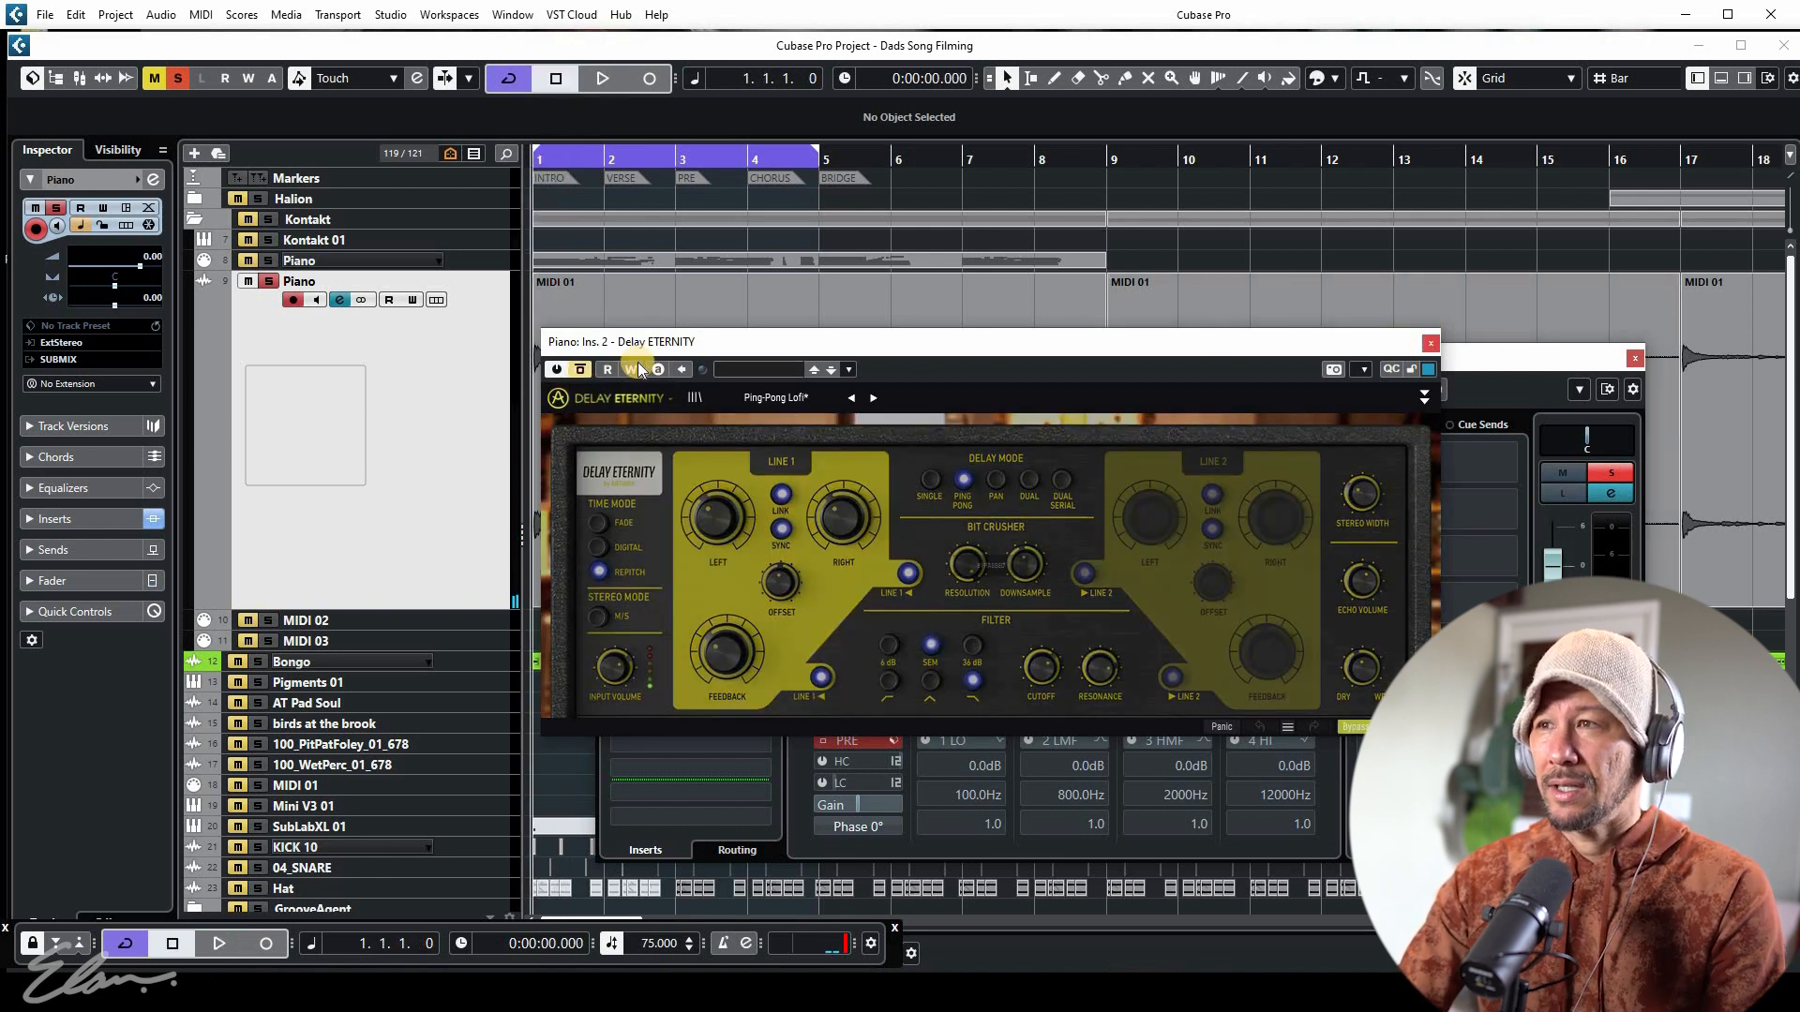
pyautogui.click(581, 371)
pyautogui.click(1431, 343)
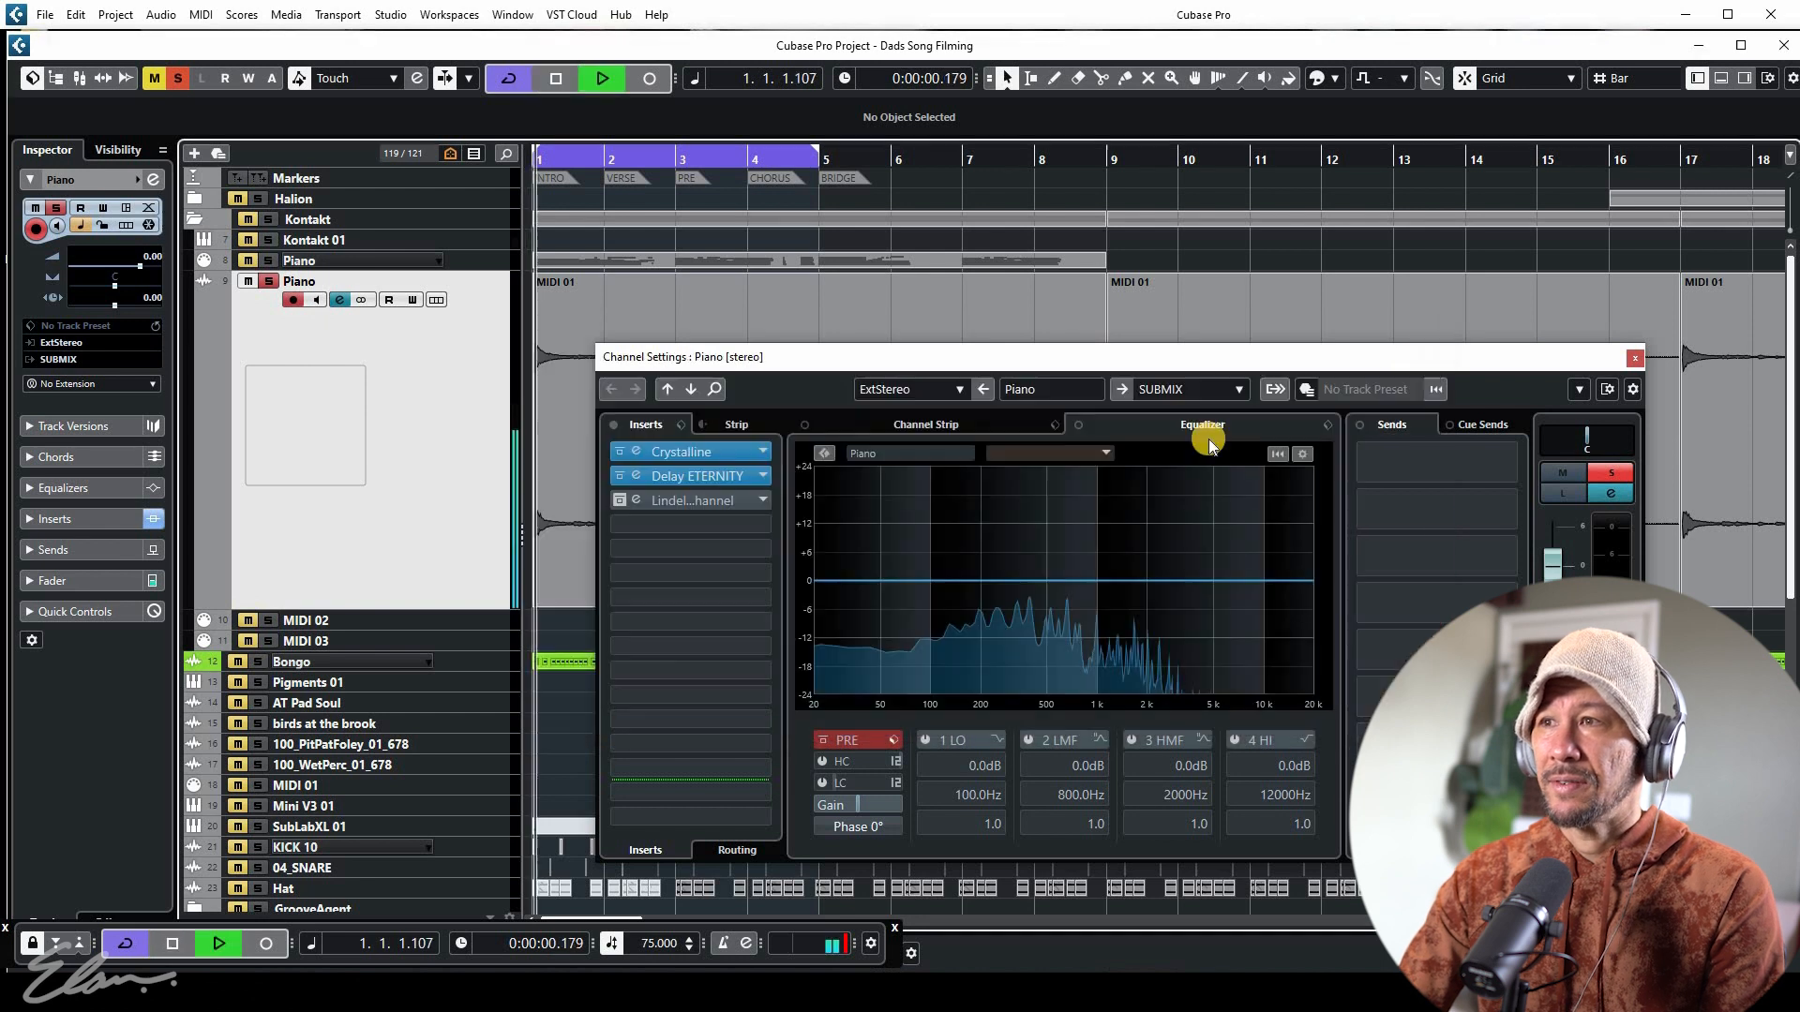
# Activate the Lindell 80 Channel insert on the Piano channel and audition the piano loop through it
pyautogui.click(619, 499)
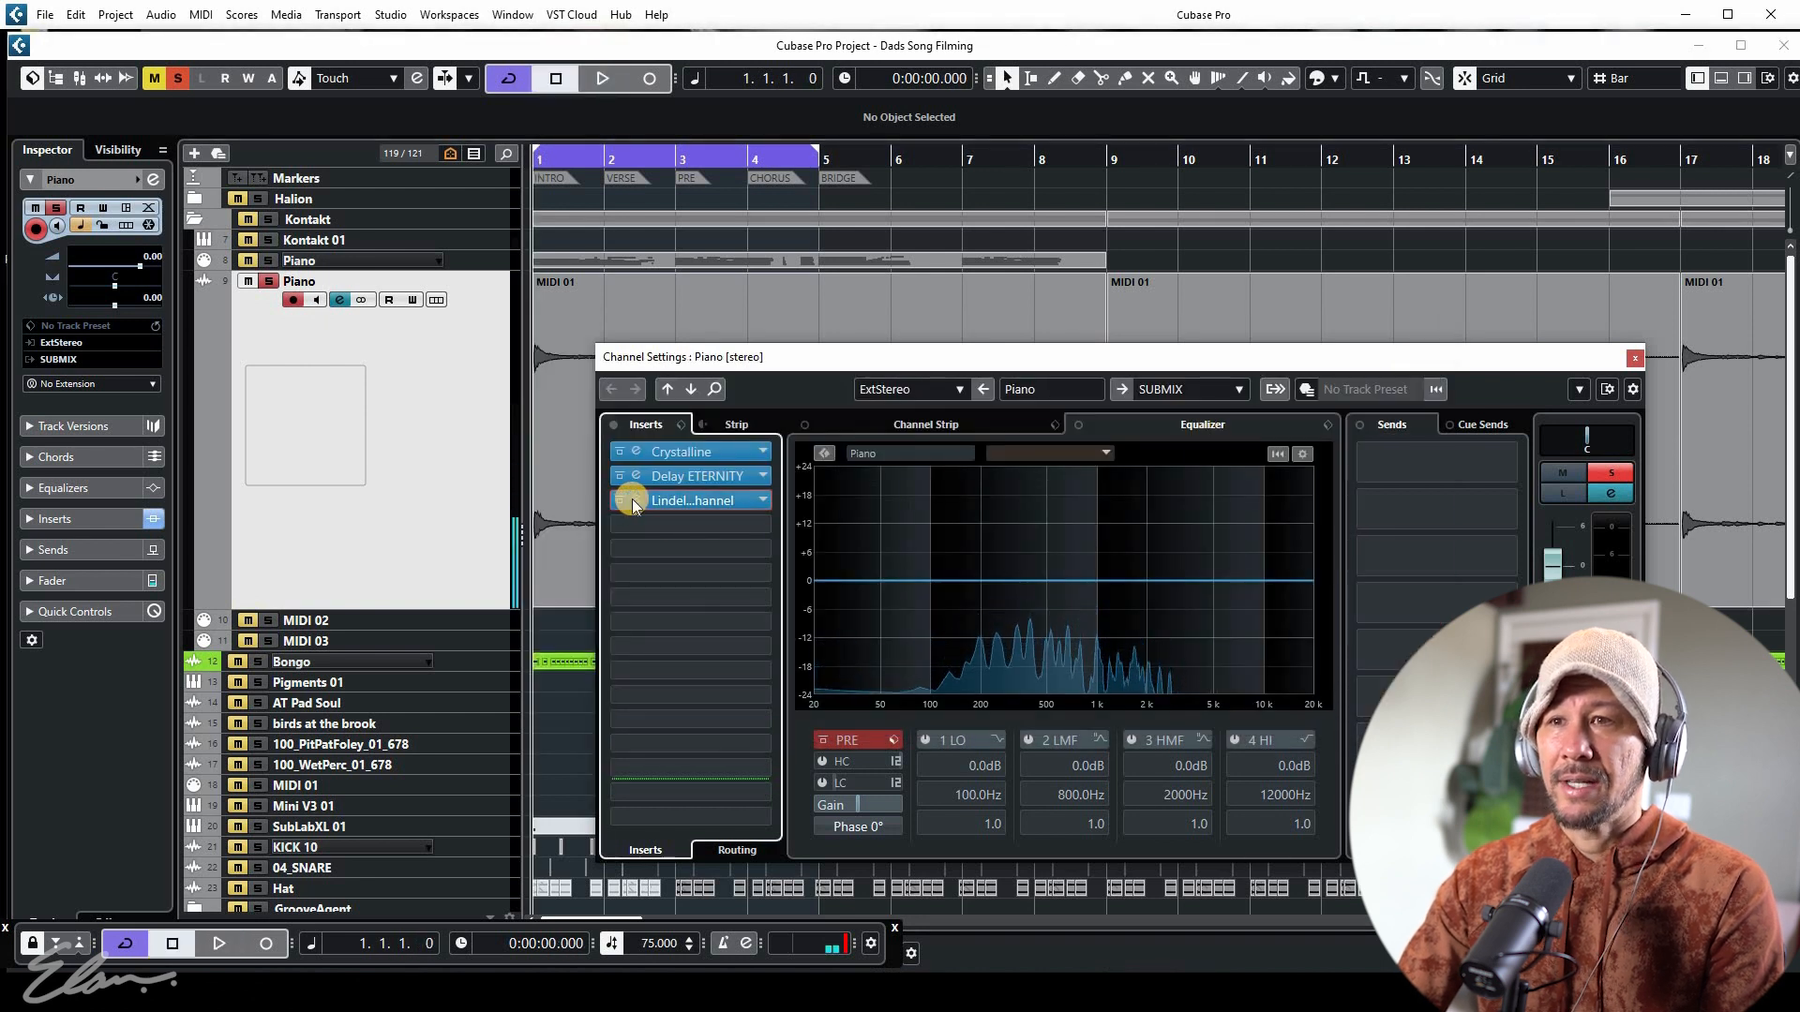
pyautogui.click(634, 500)
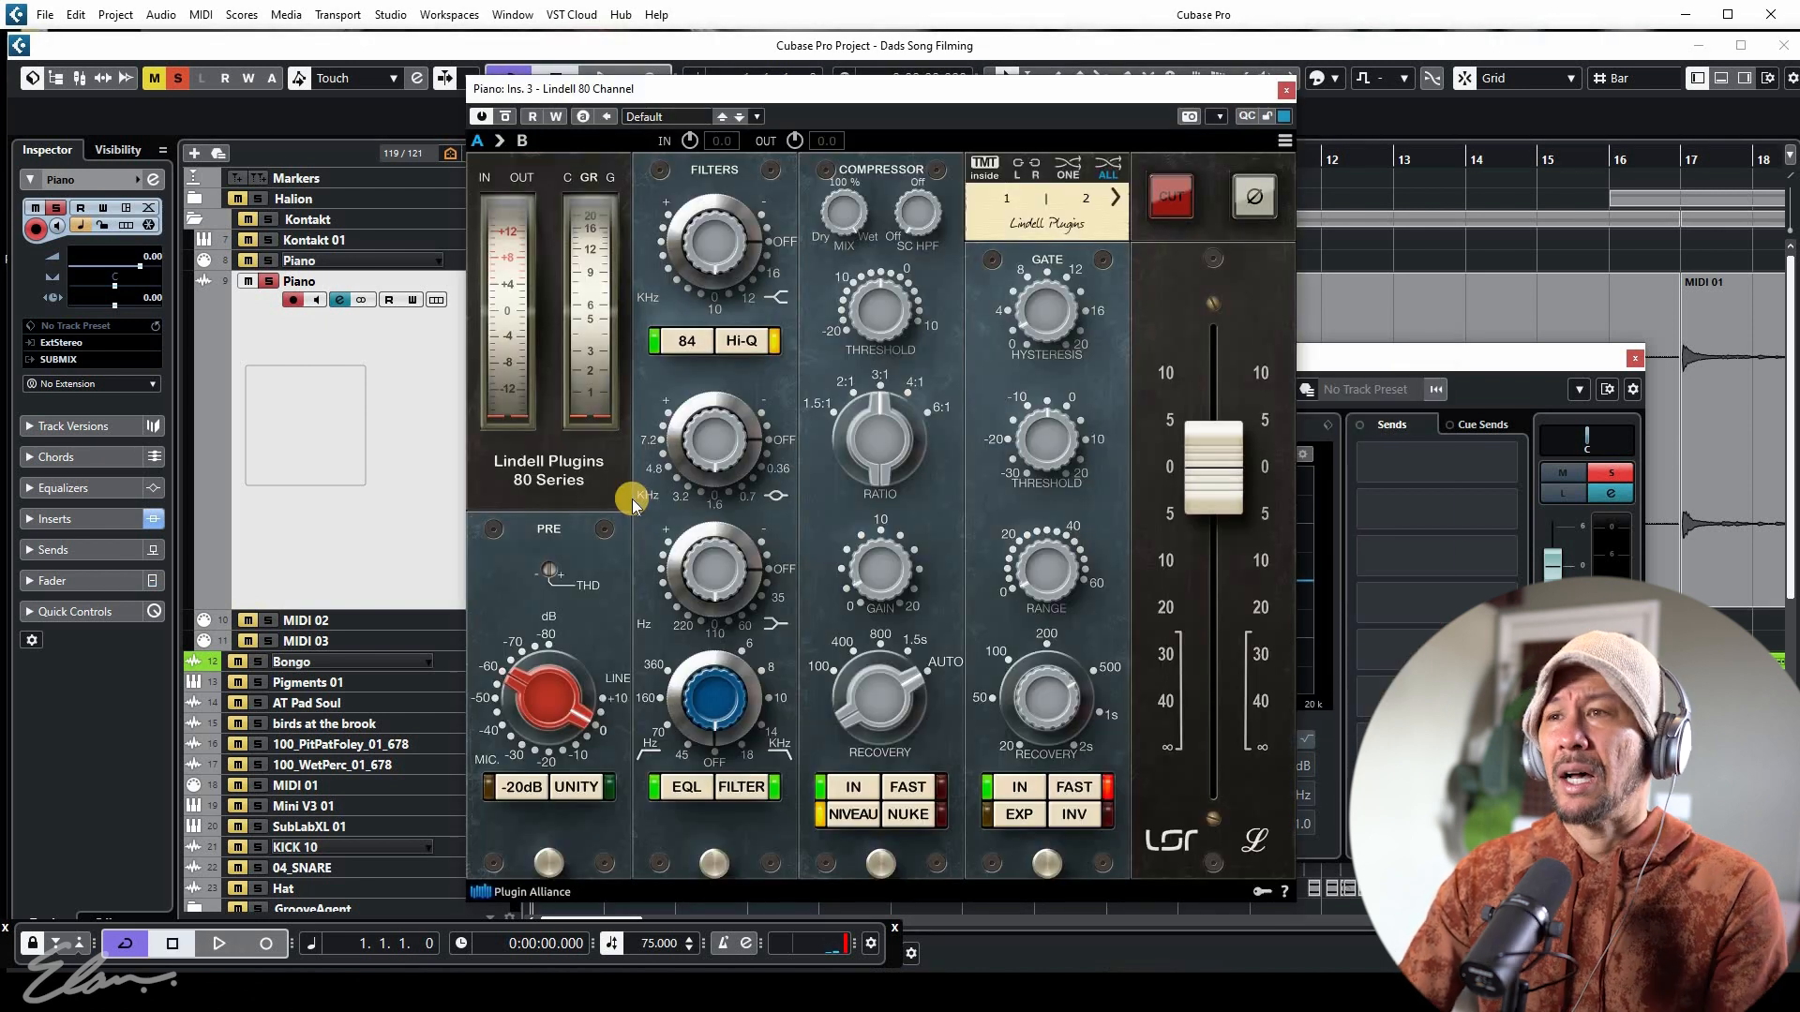
pyautogui.click(507, 116)
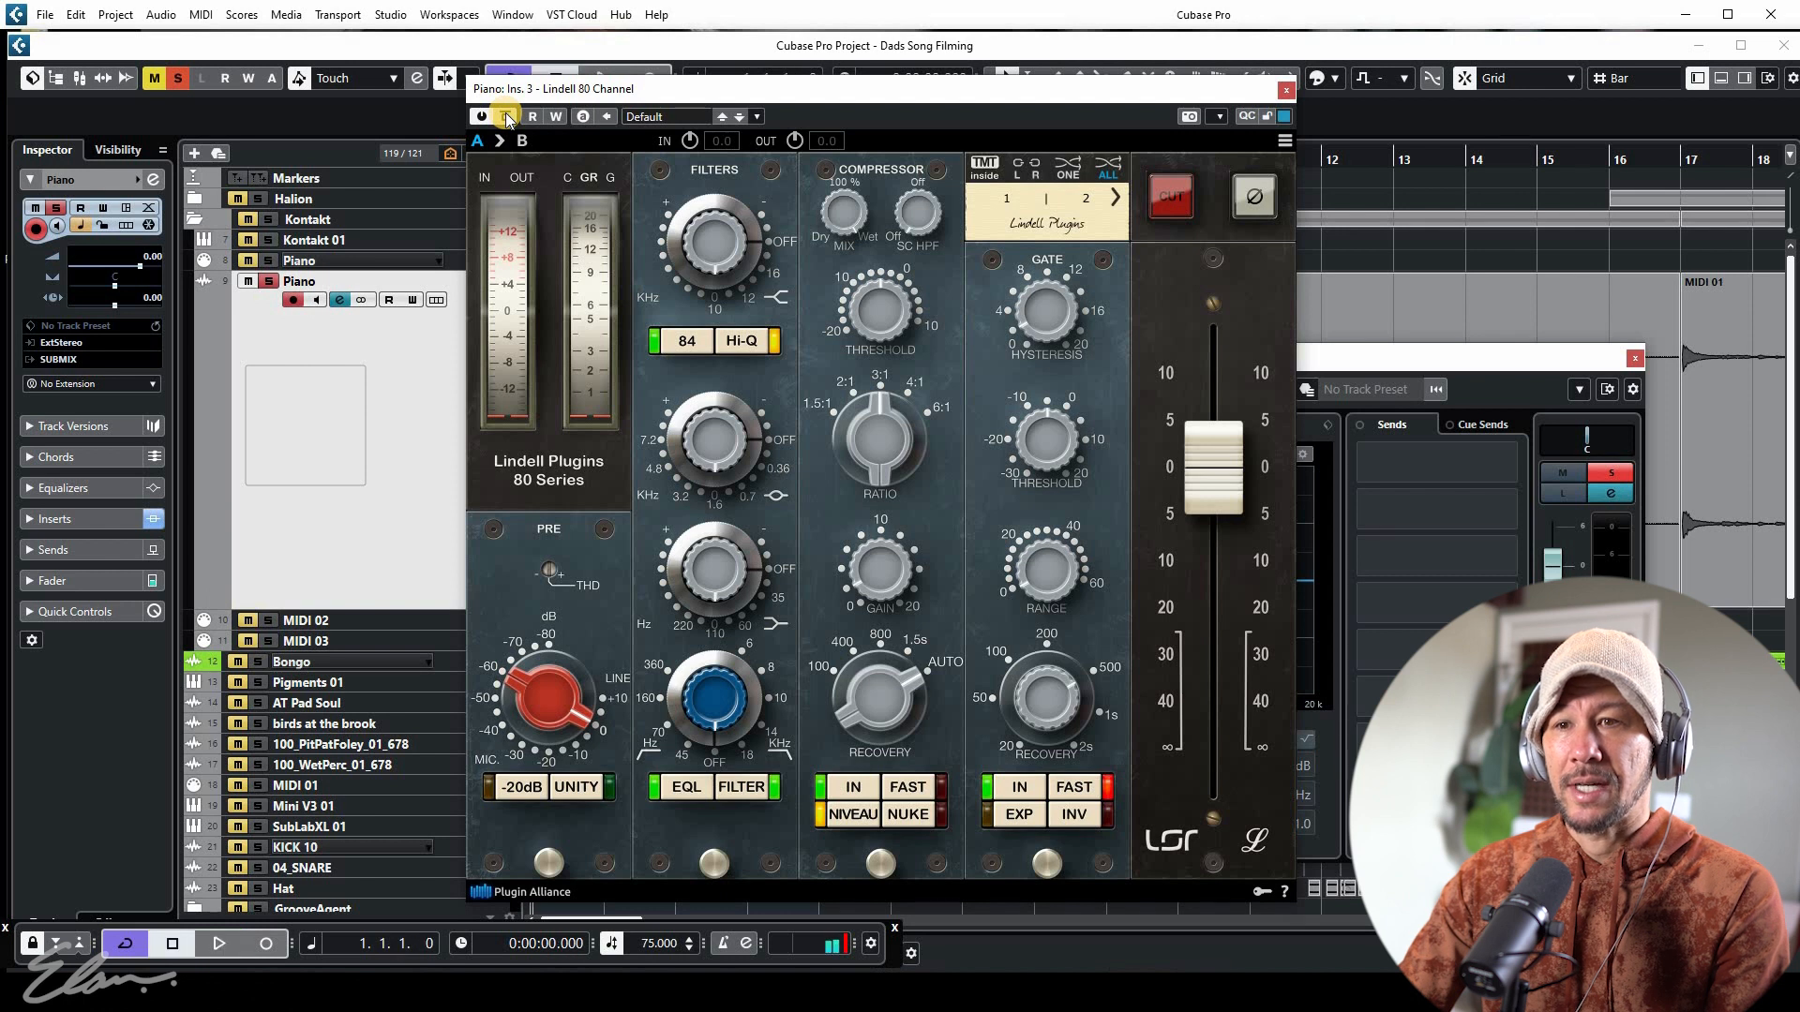
pyautogui.press('space')
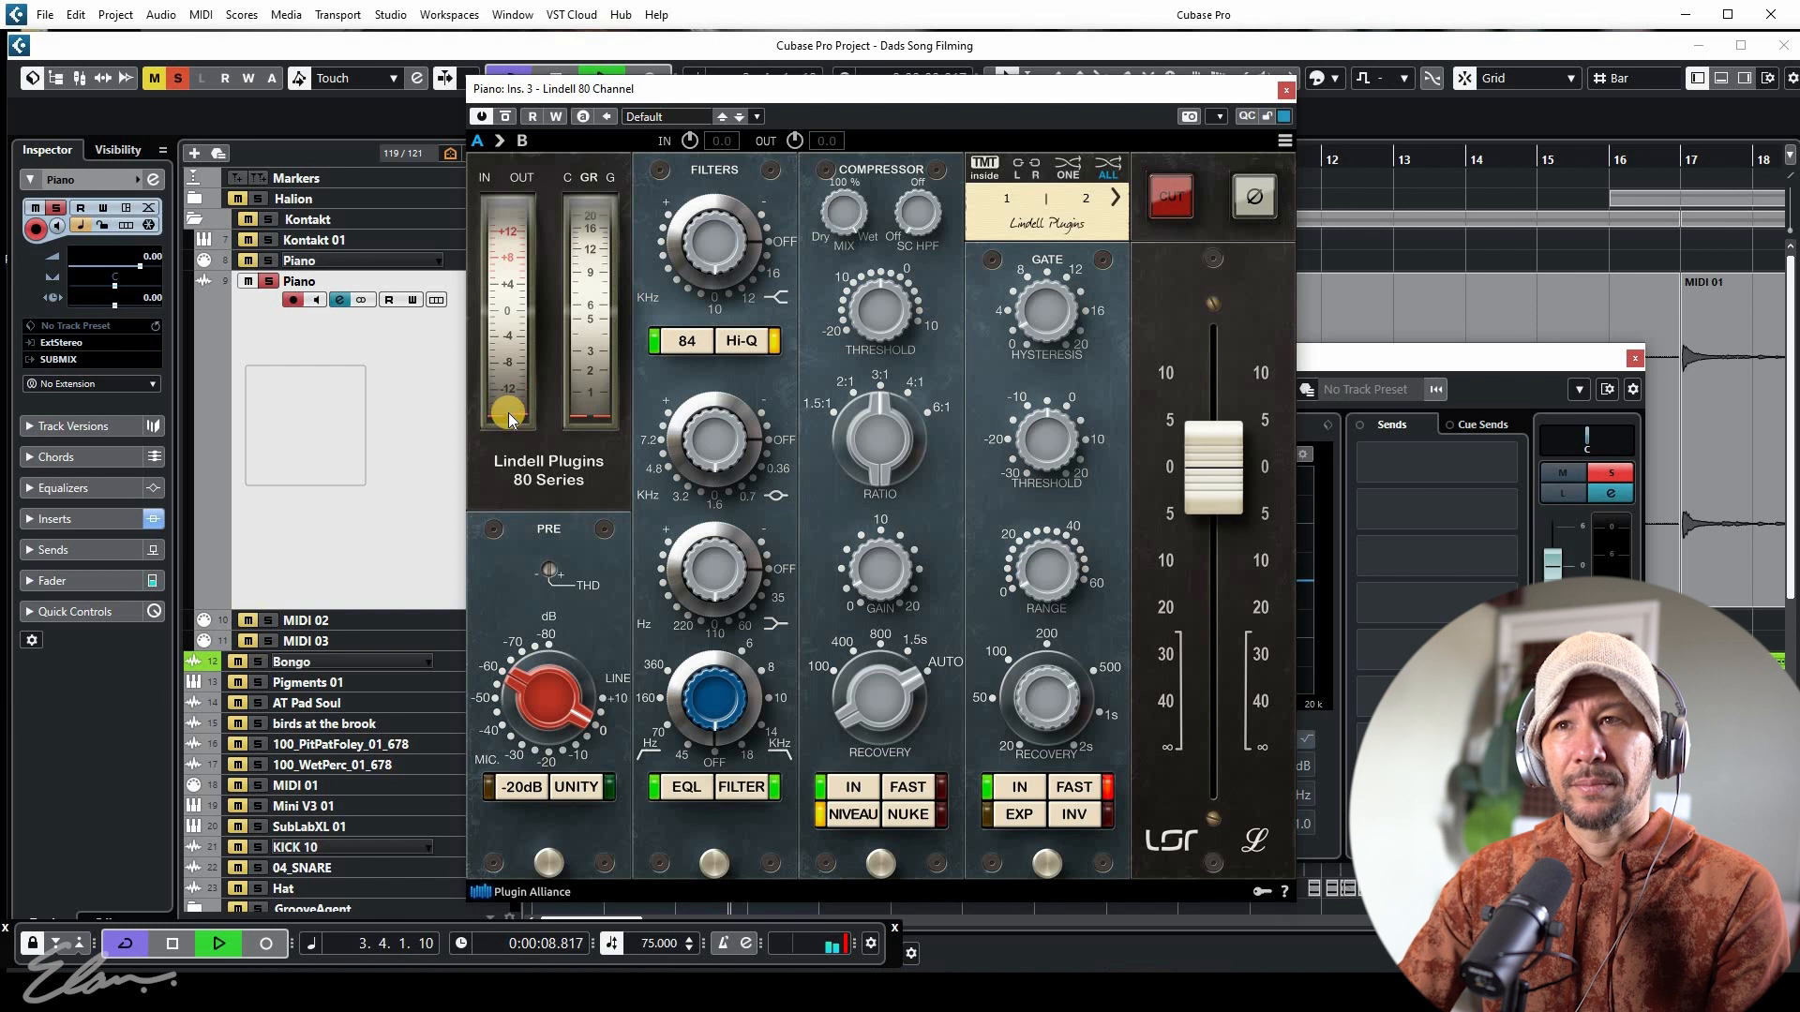
pyautogui.press('space')
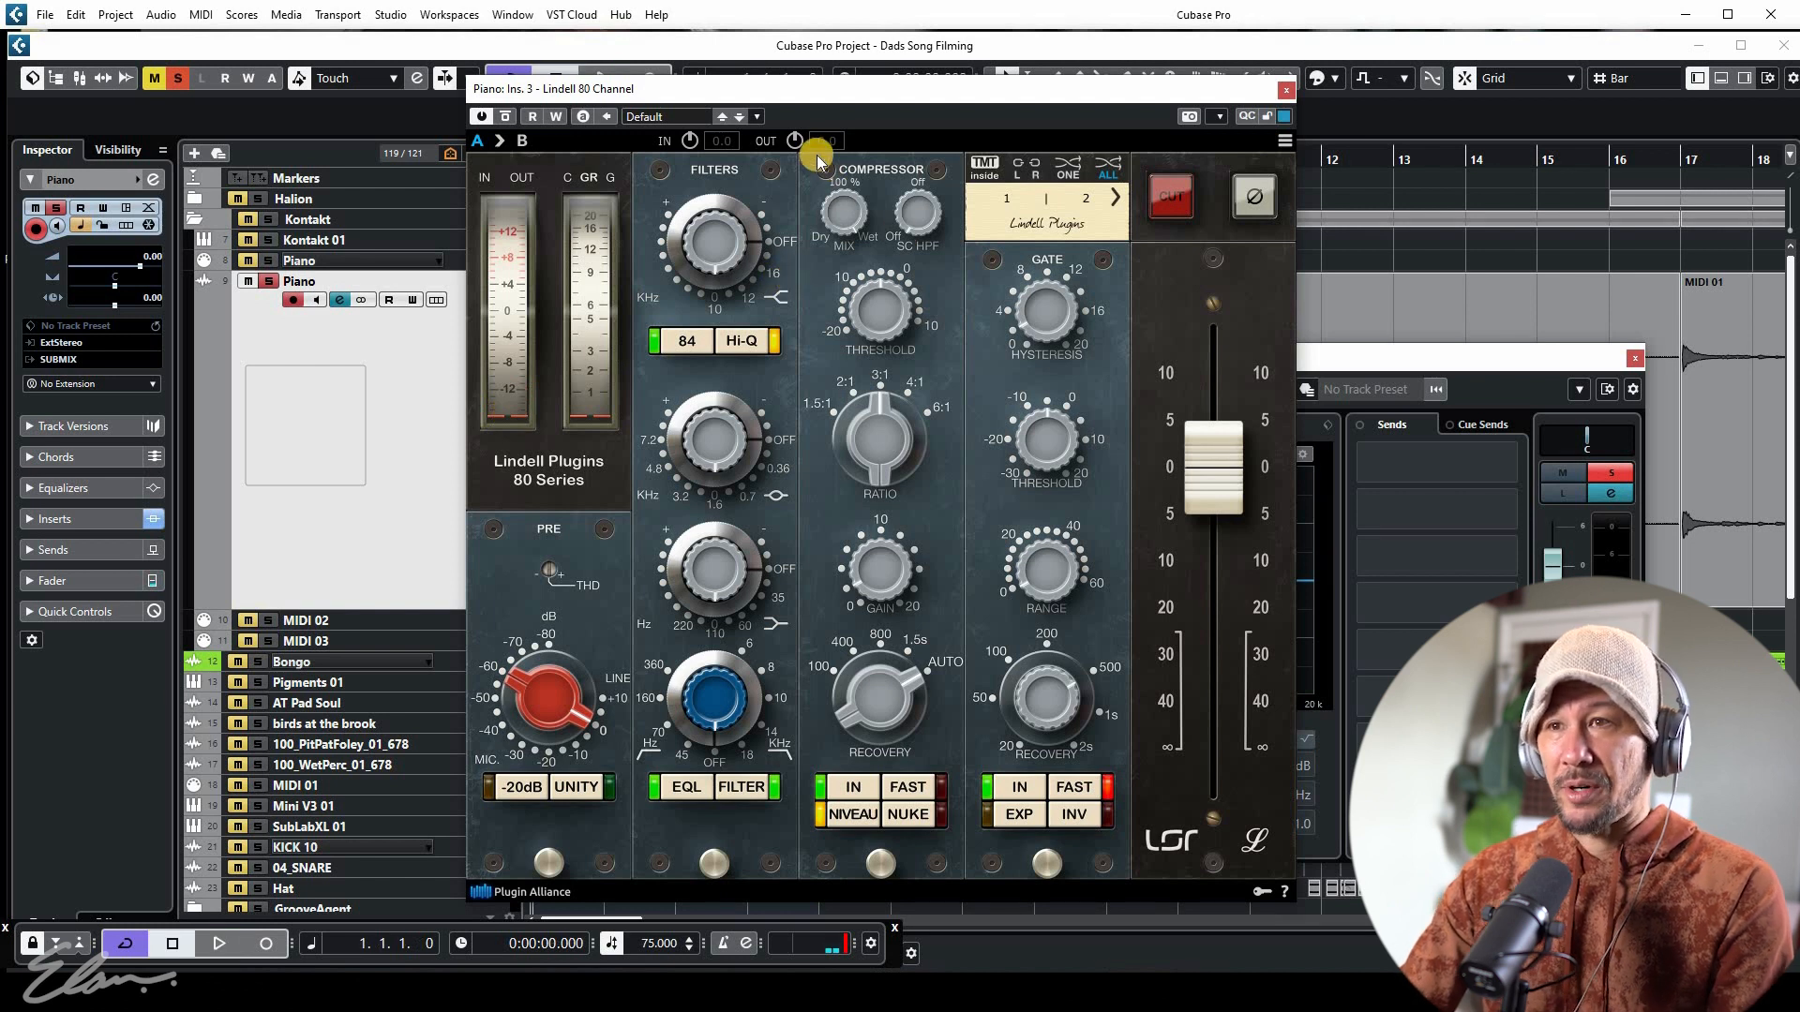
pyautogui.click(1287, 91)
# Close the Piano channel settings, shrinking the track to a single-row height, and solo the Bongo track together with the Piano
pyautogui.press('space')
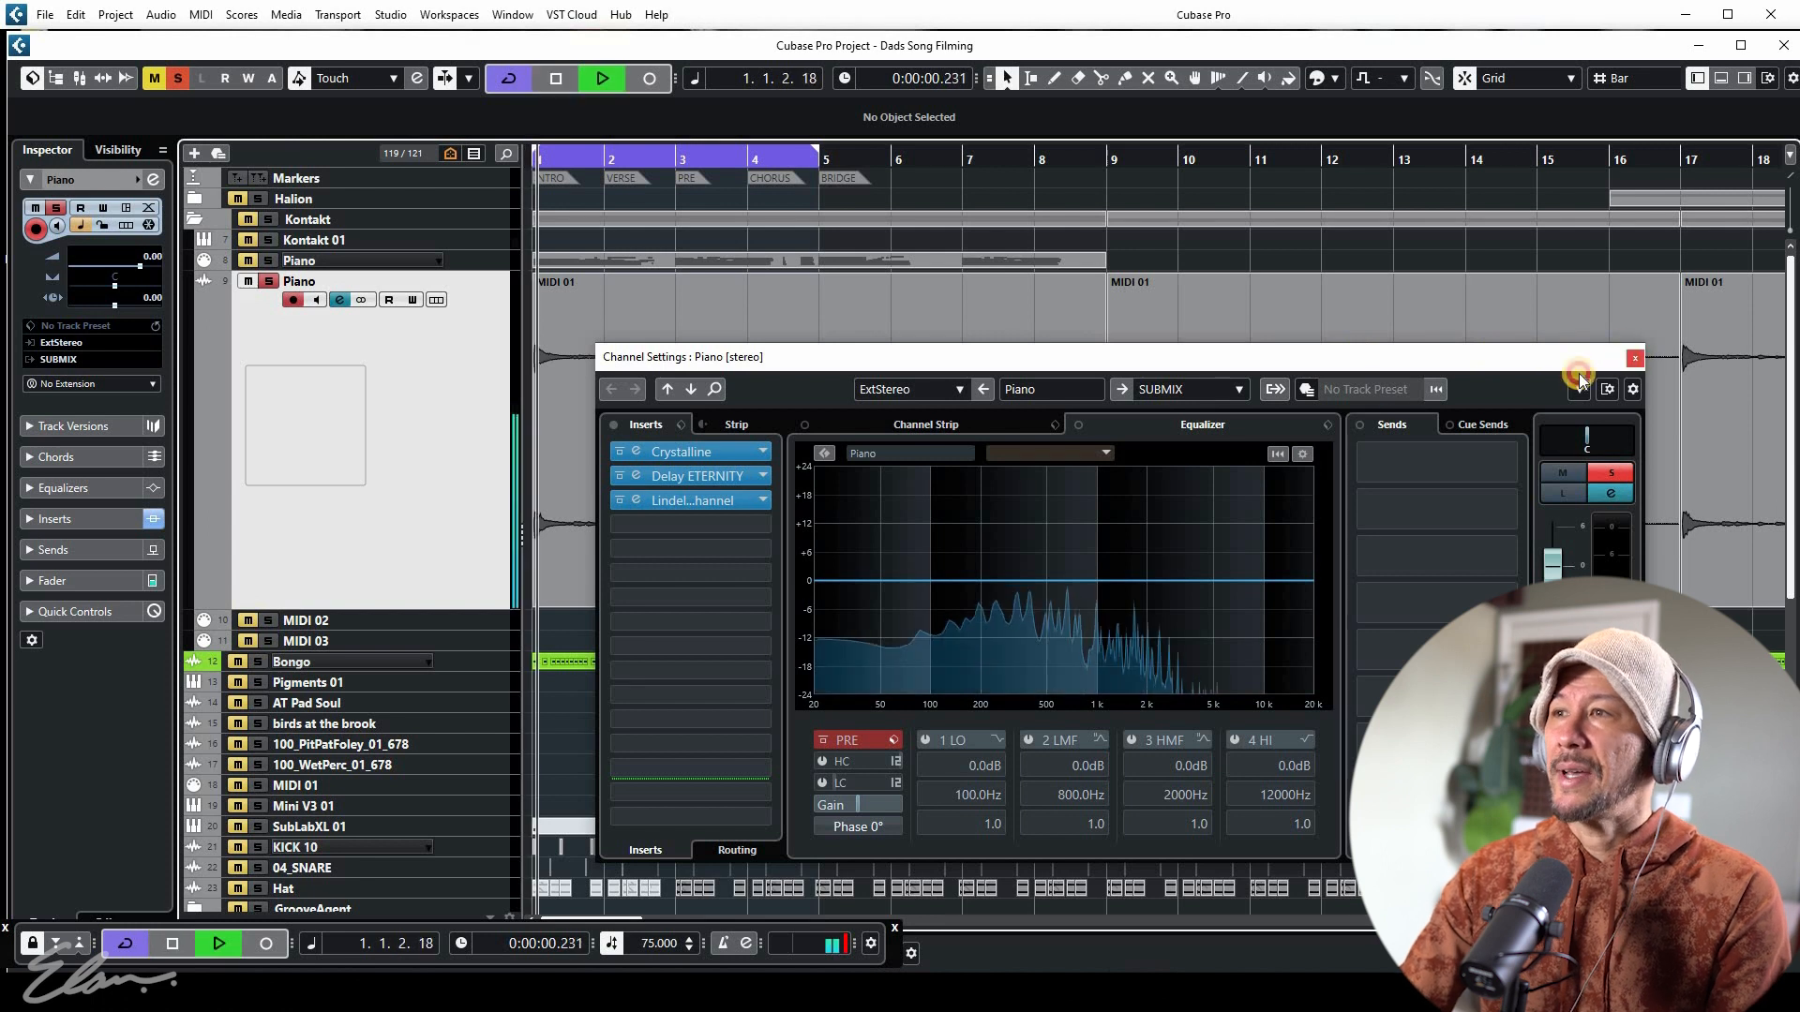
pyautogui.click(1634, 358)
pyautogui.press('z')
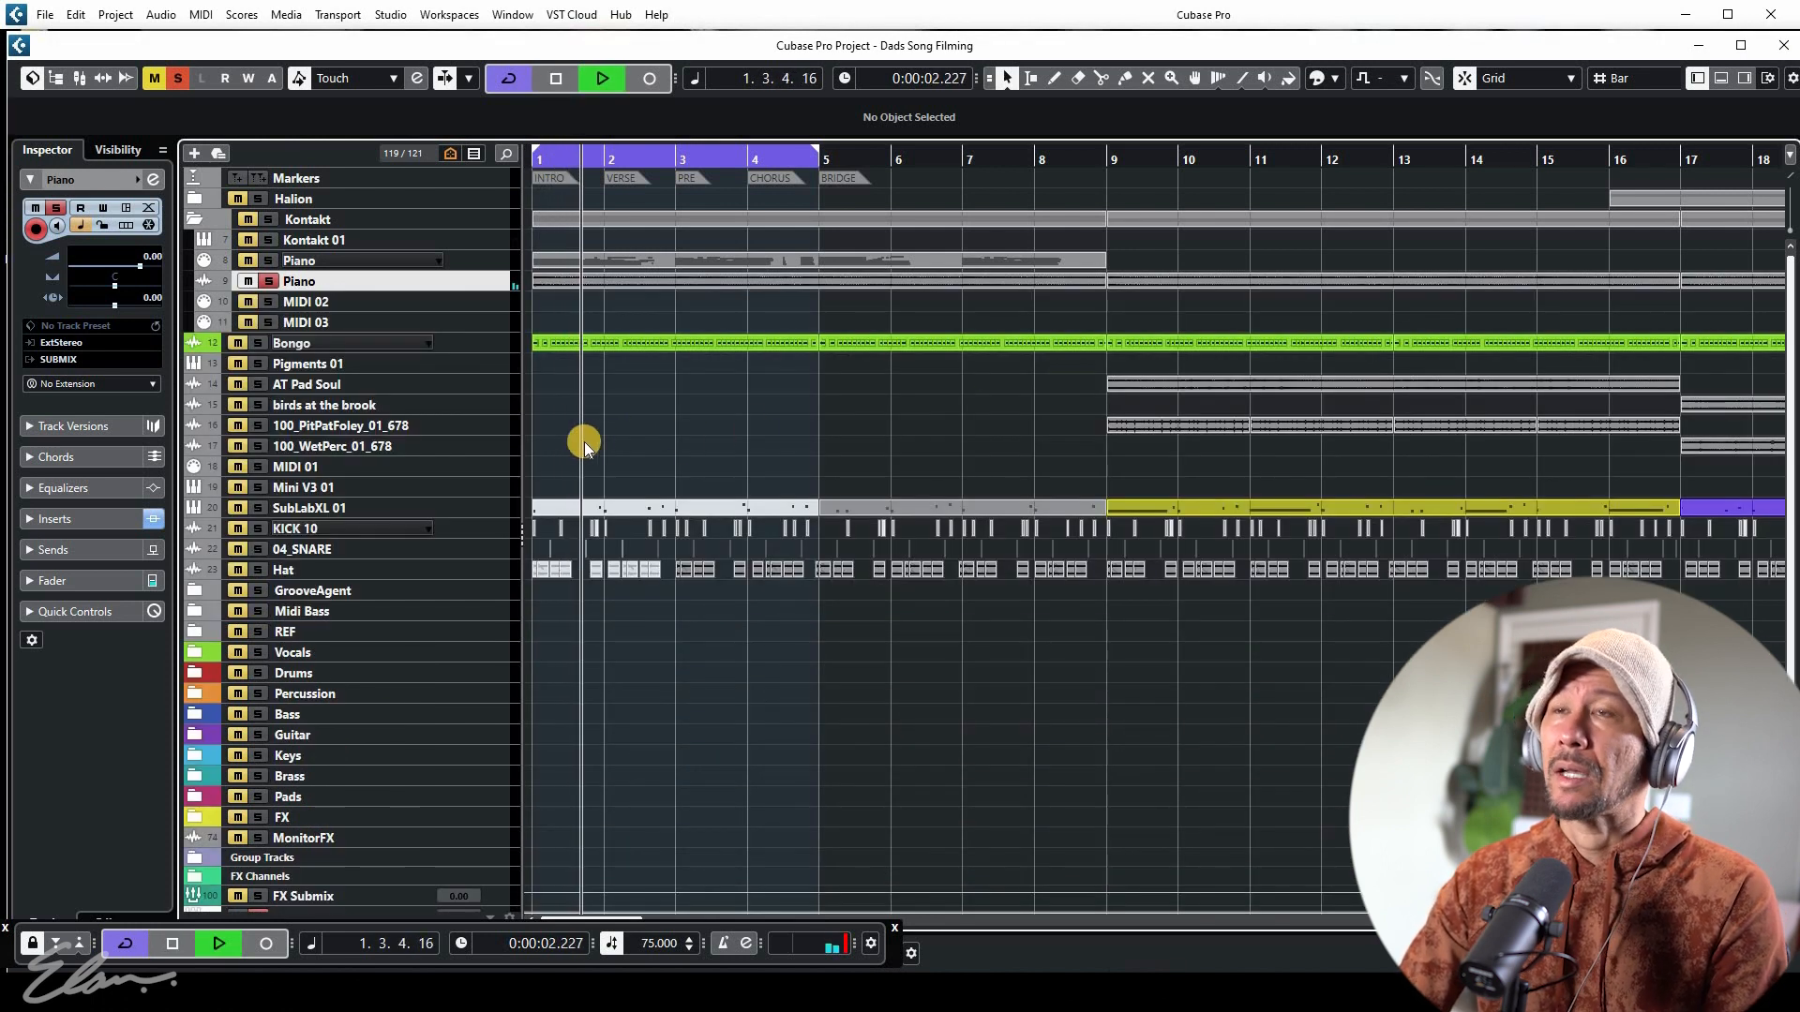
pyautogui.press('space')
pyautogui.click(265, 342)
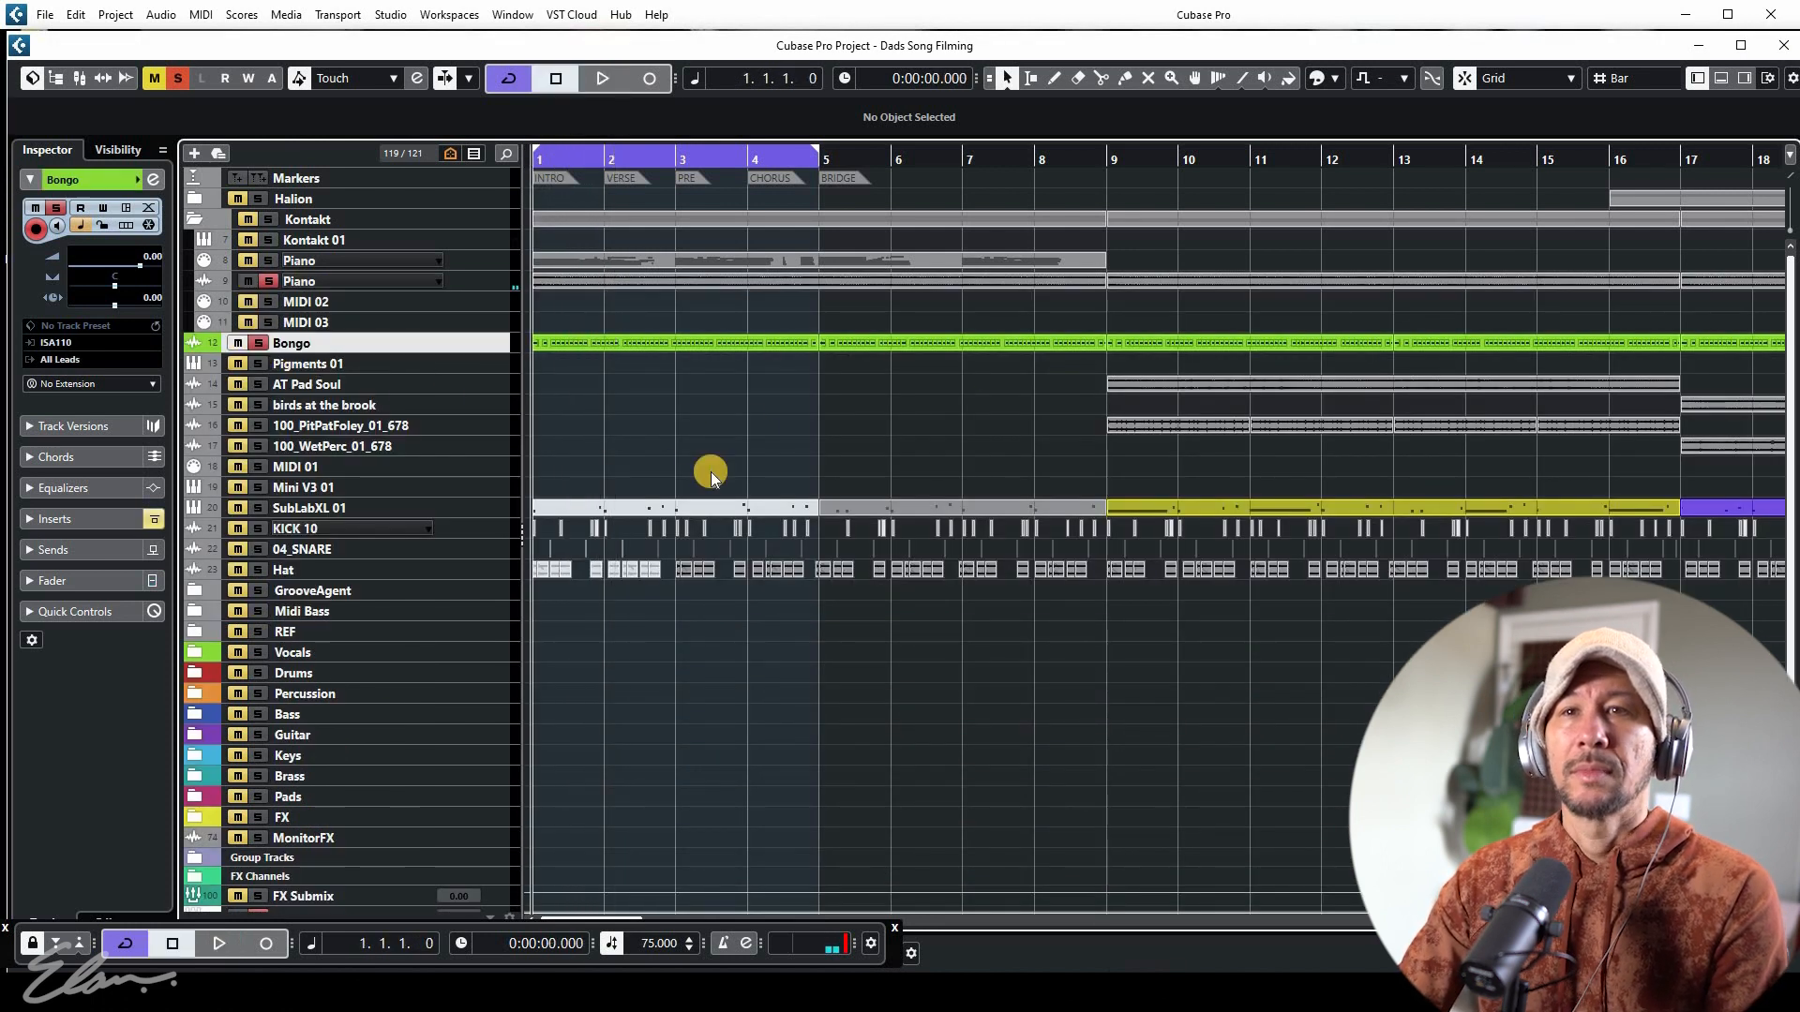
# Audition the Bongo and Piano, set the cycle to bars 5 through 8, and add KICK 10 to the soloed tracks
pyautogui.press('space')
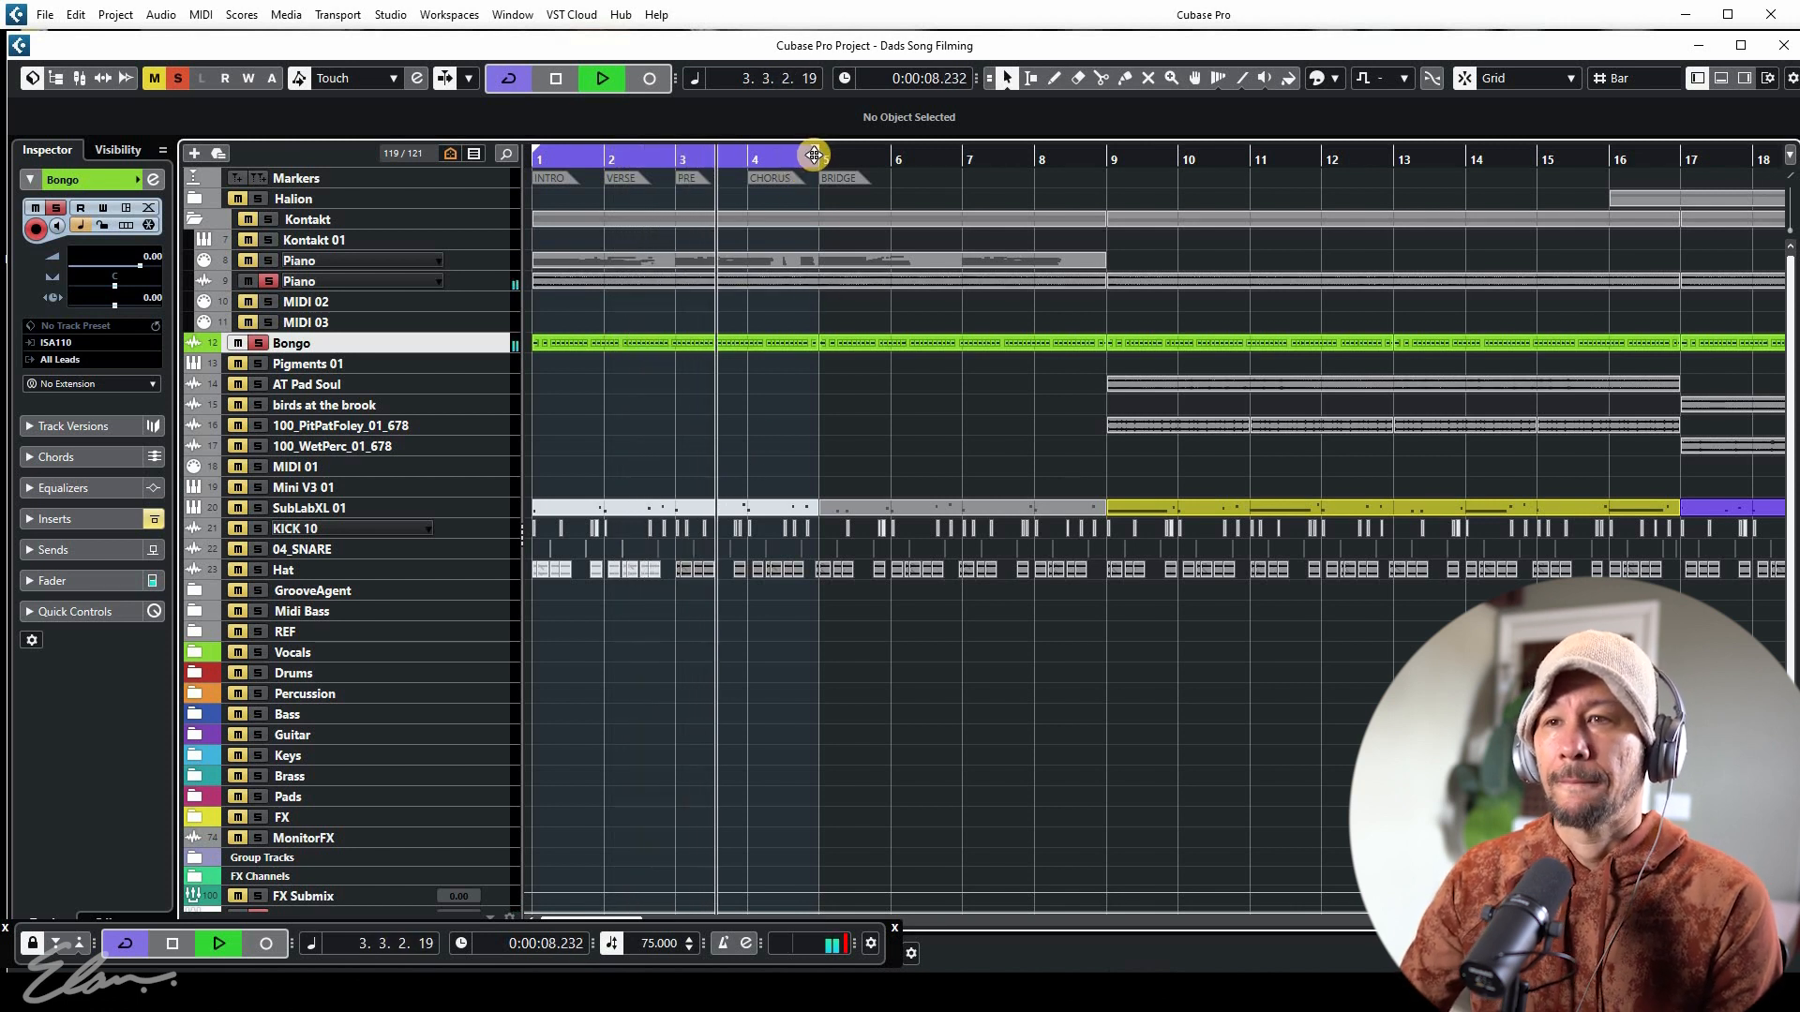
pyautogui.moveTo(816, 153); pyautogui.dragTo(889, 153)
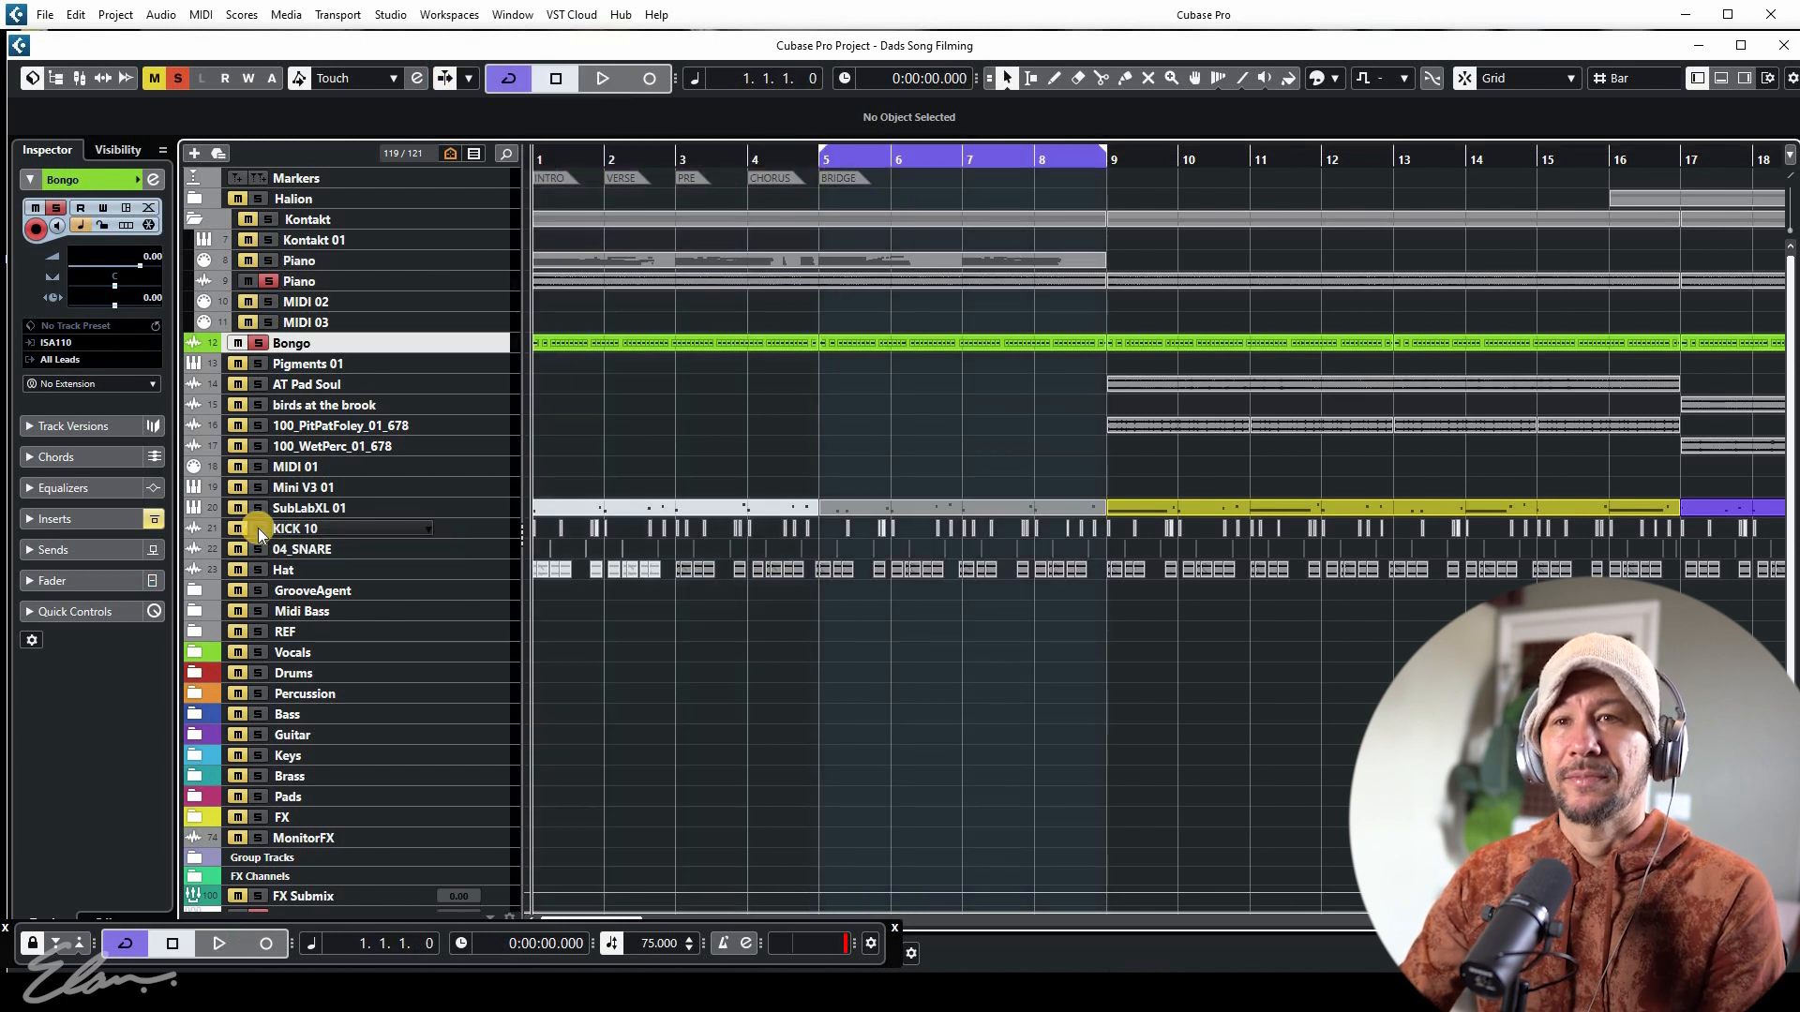
pyautogui.click(256, 527)
pyautogui.press('space')
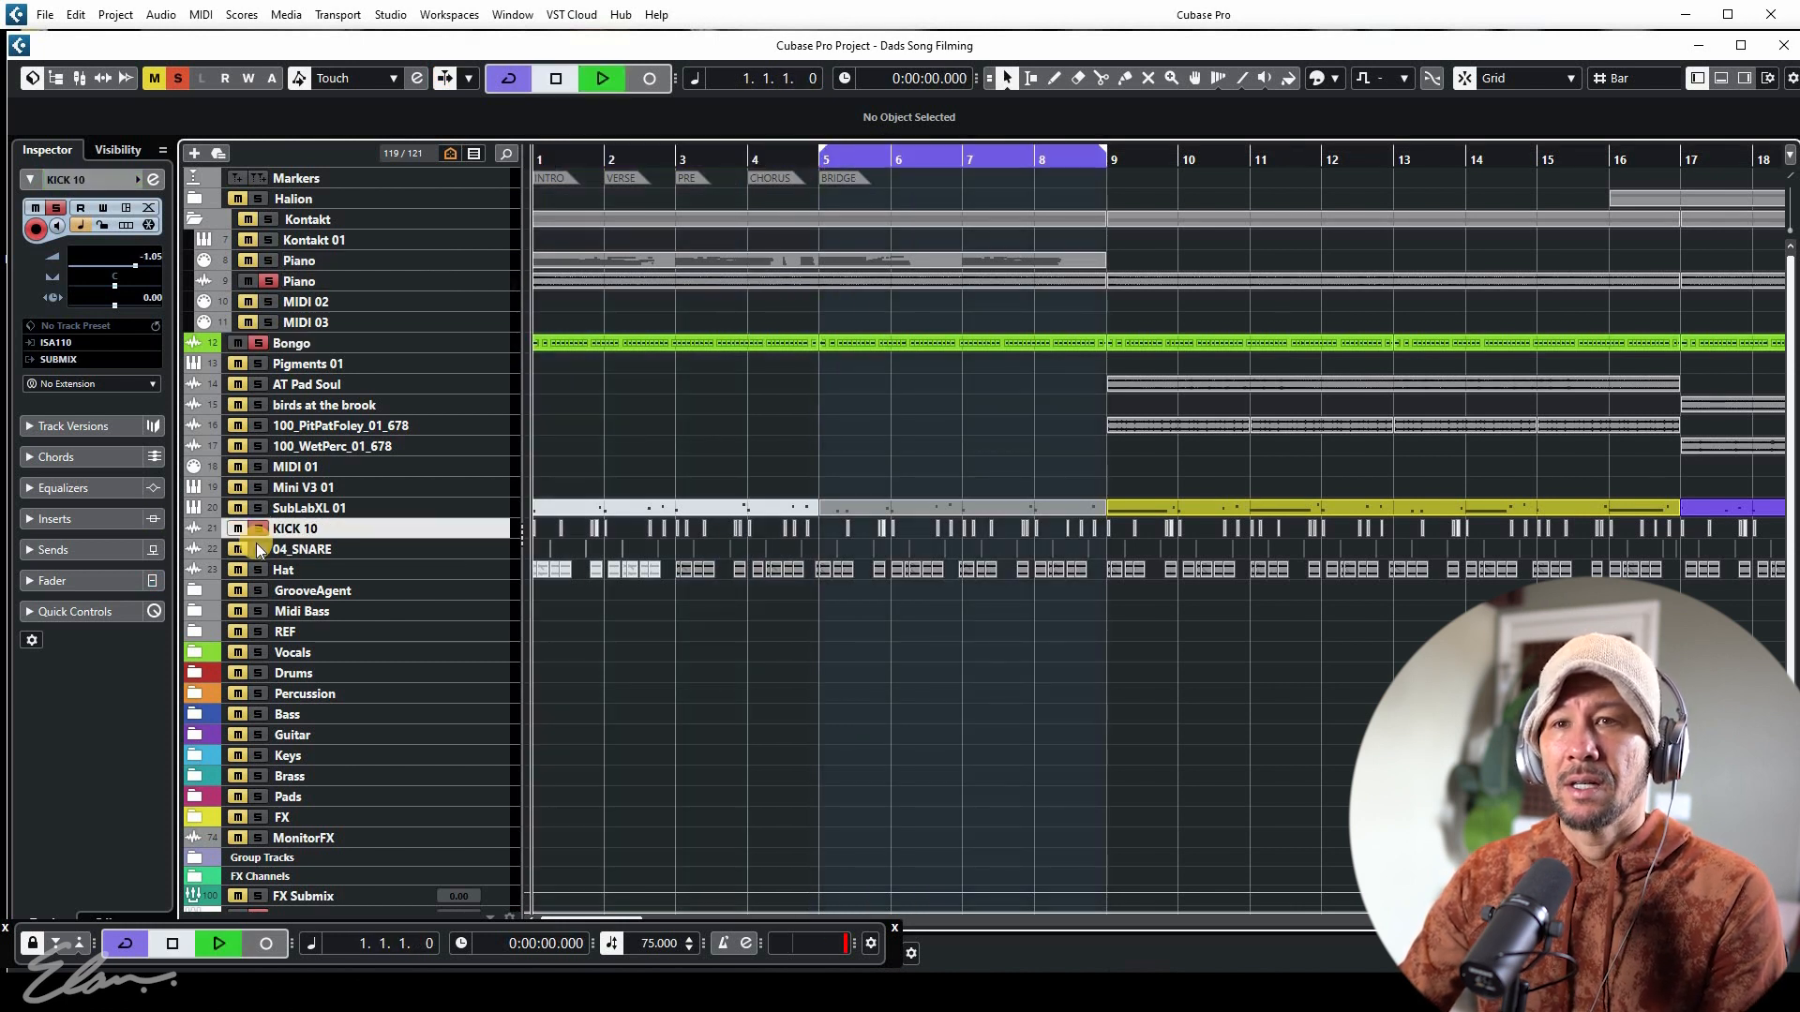
pyautogui.press('space')
pyautogui.press('KP_1')
pyautogui.press('space')
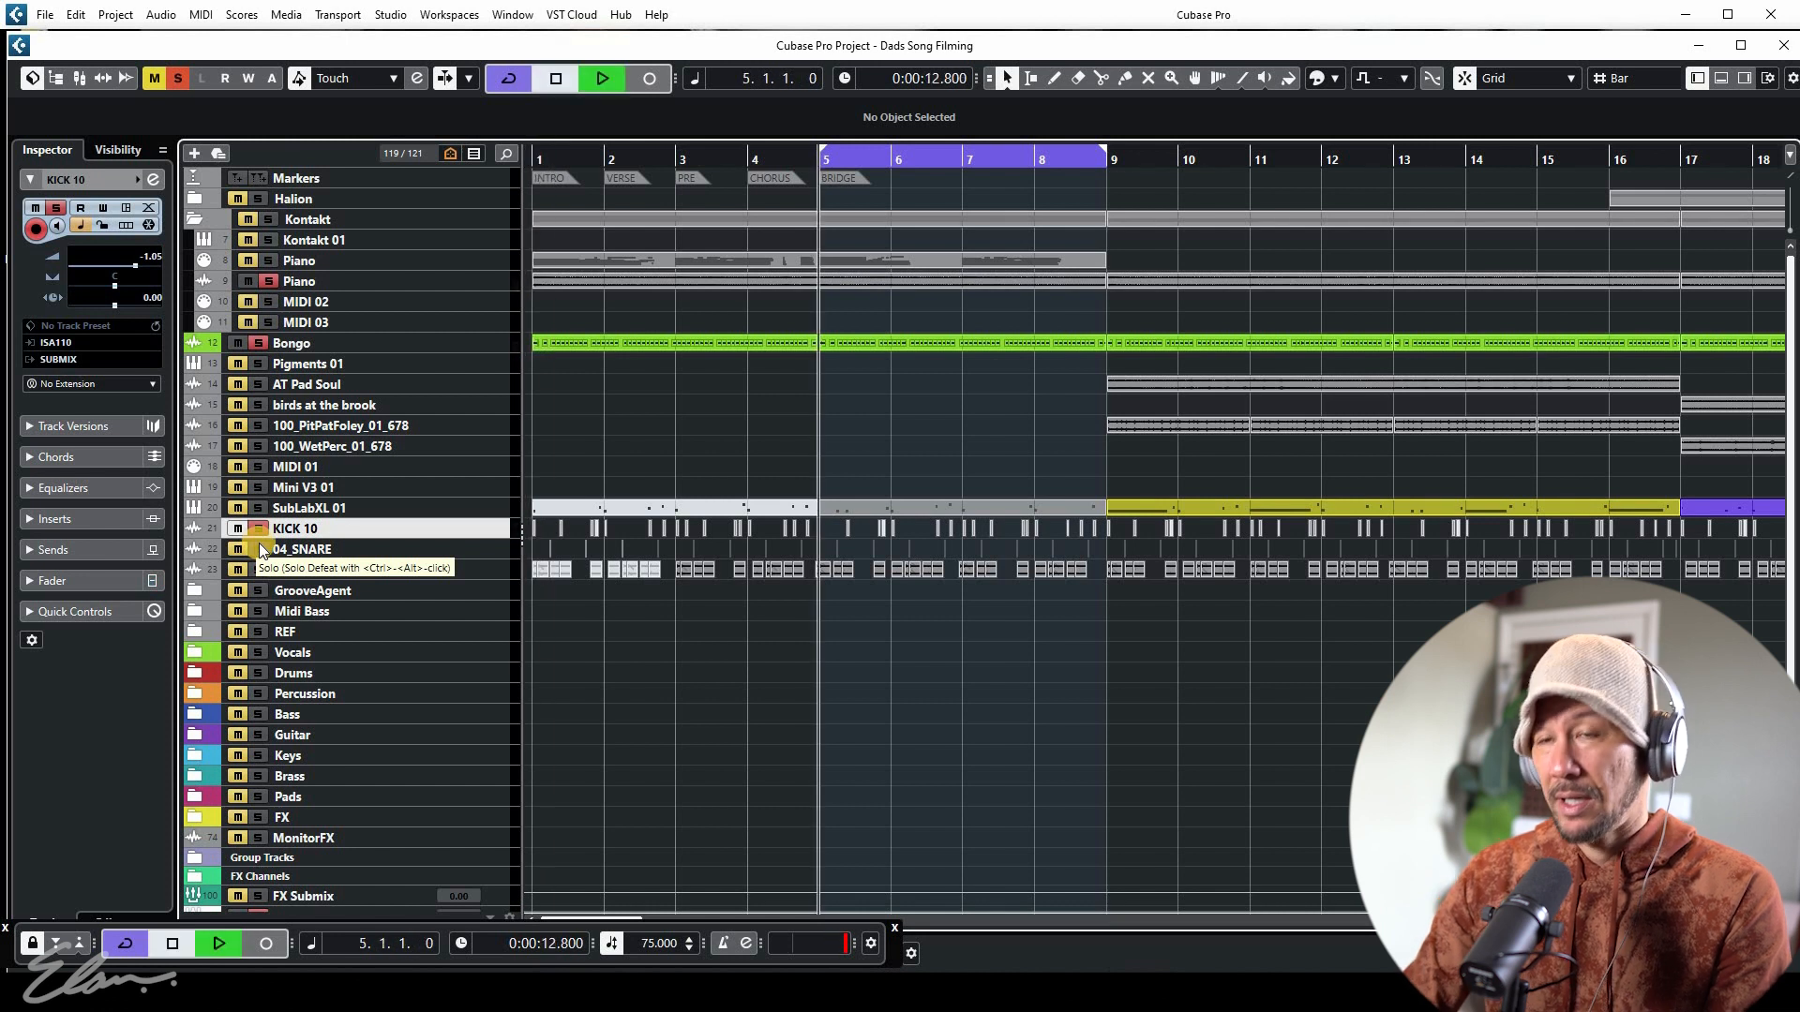
# Enlarge the KICK 10 track and examine its individual kick hits up close around bar 5
pyautogui.press('z')
pyautogui.press('z')
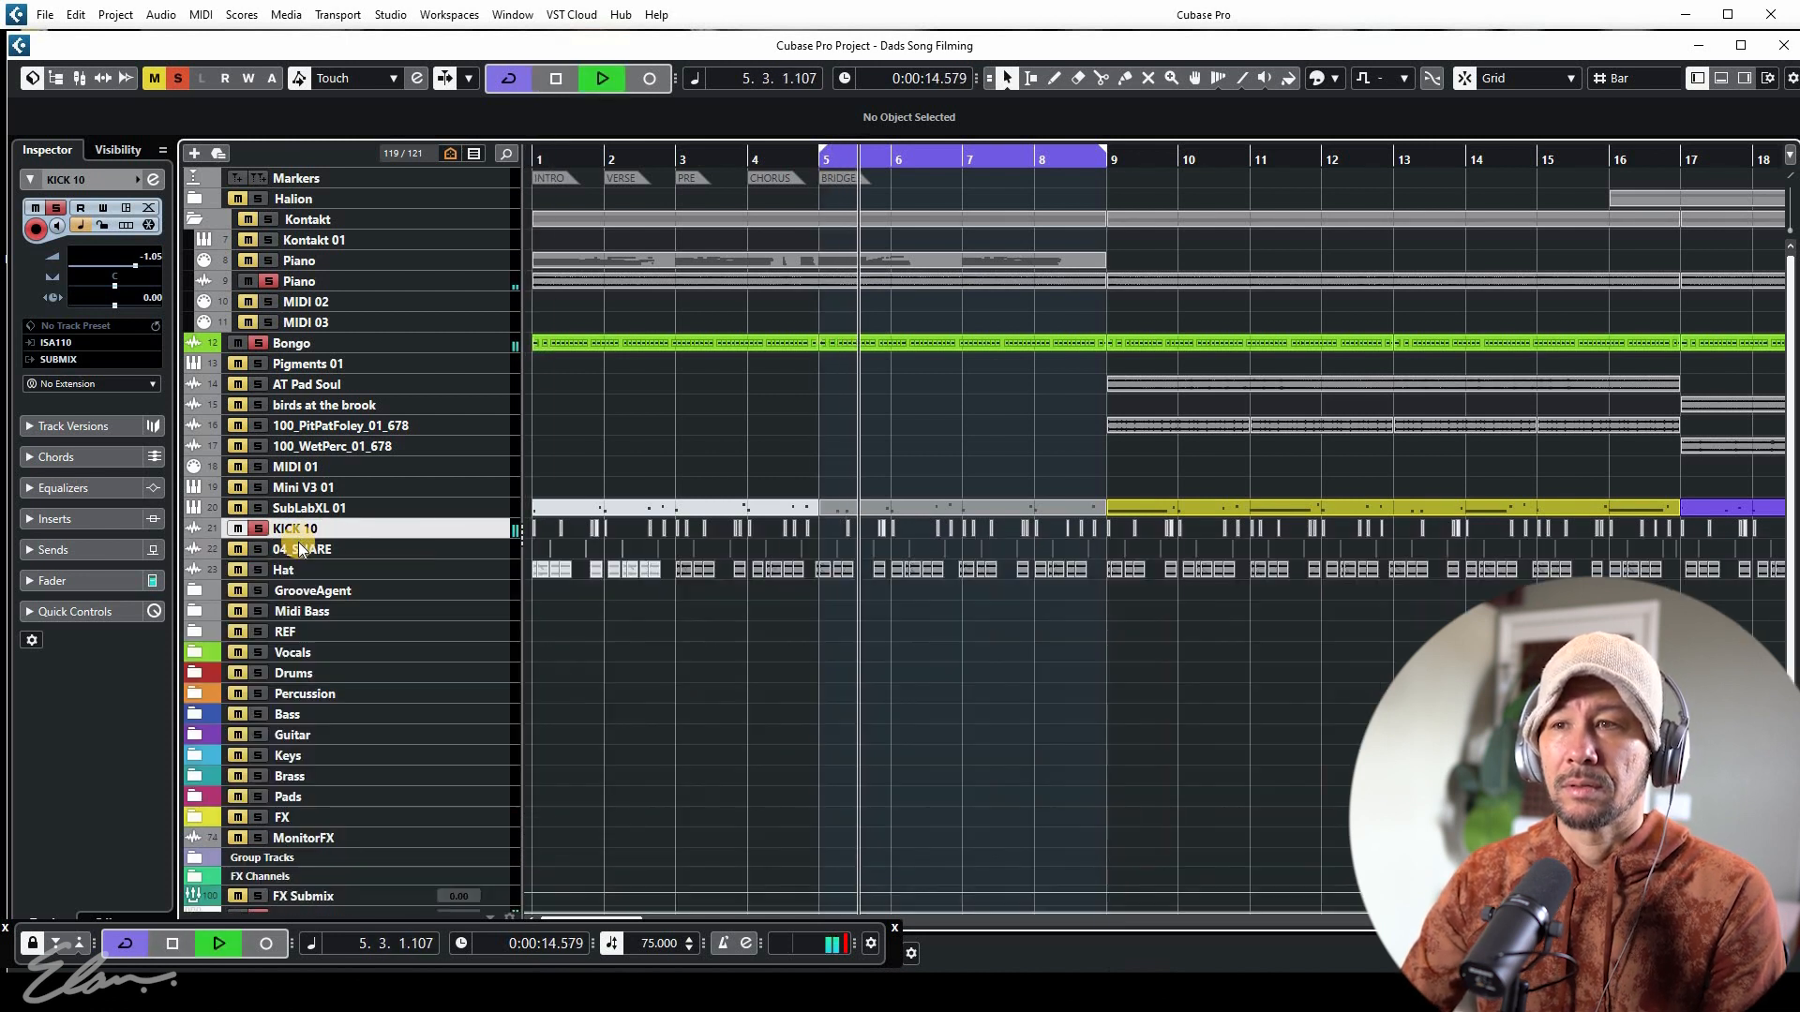
pyautogui.press('z')
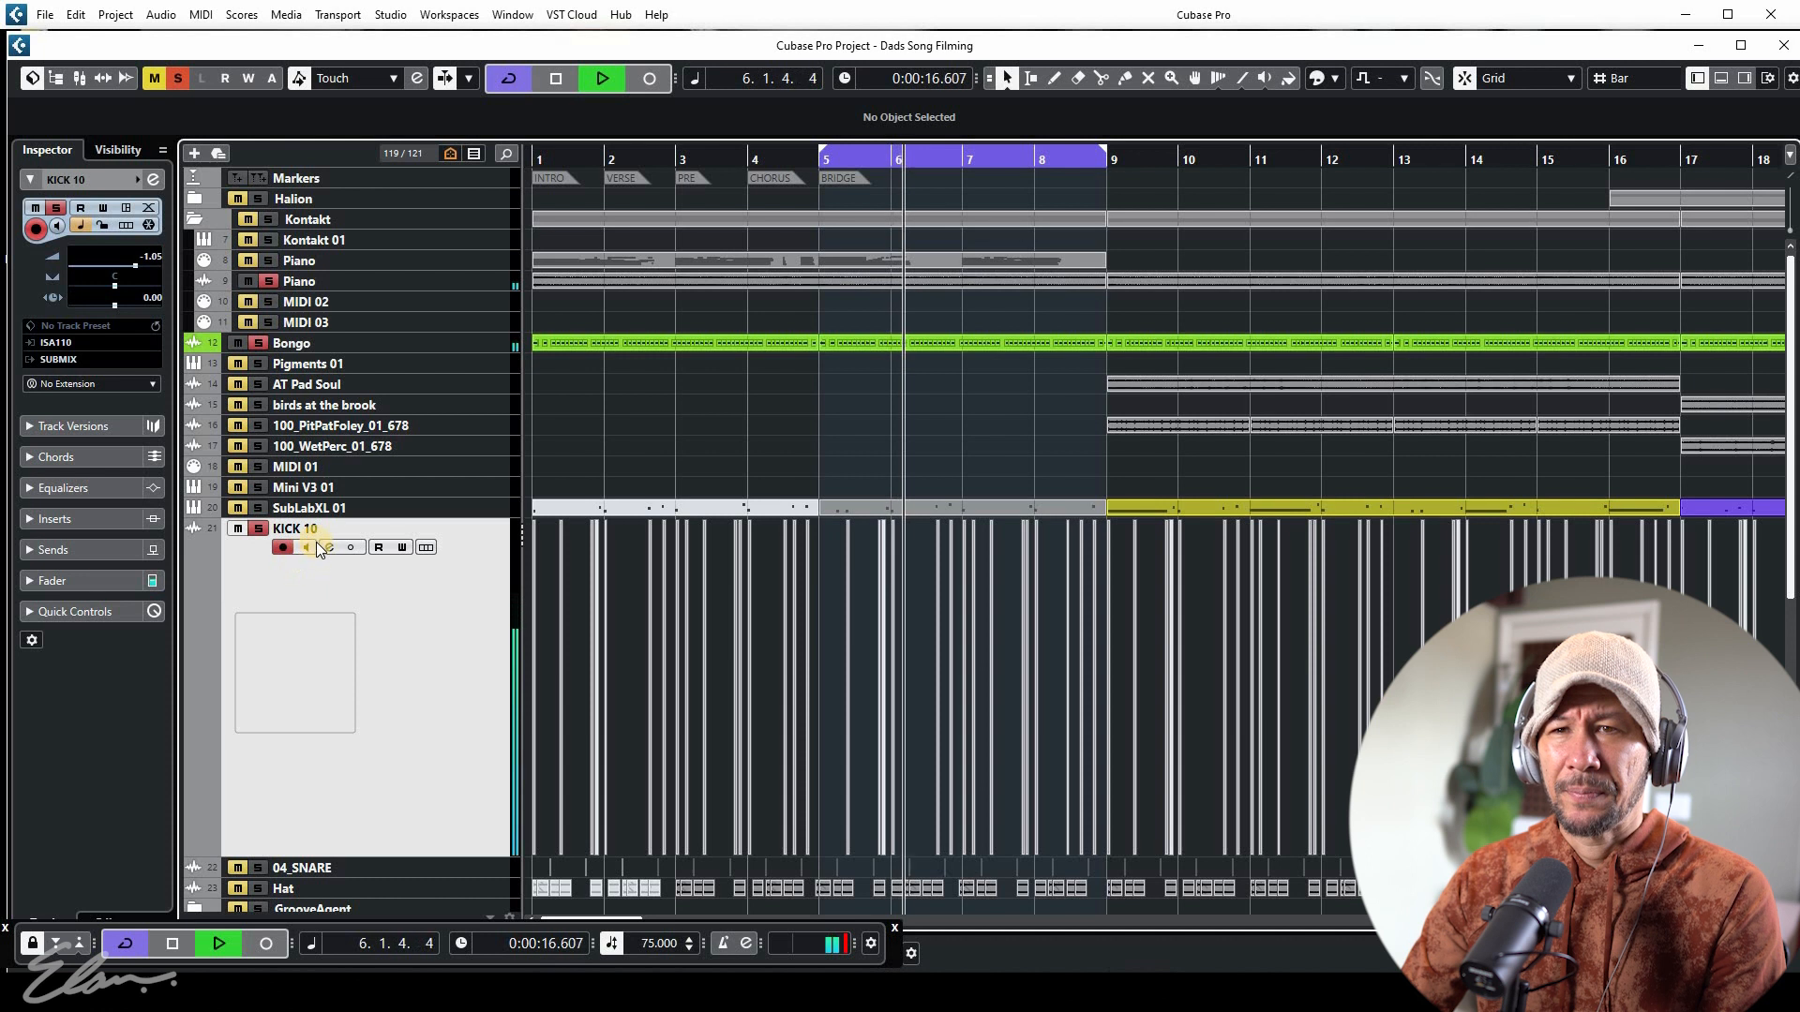
pyautogui.press('space')
pyautogui.press('h')
pyautogui.press('h')
pyautogui.press('h')
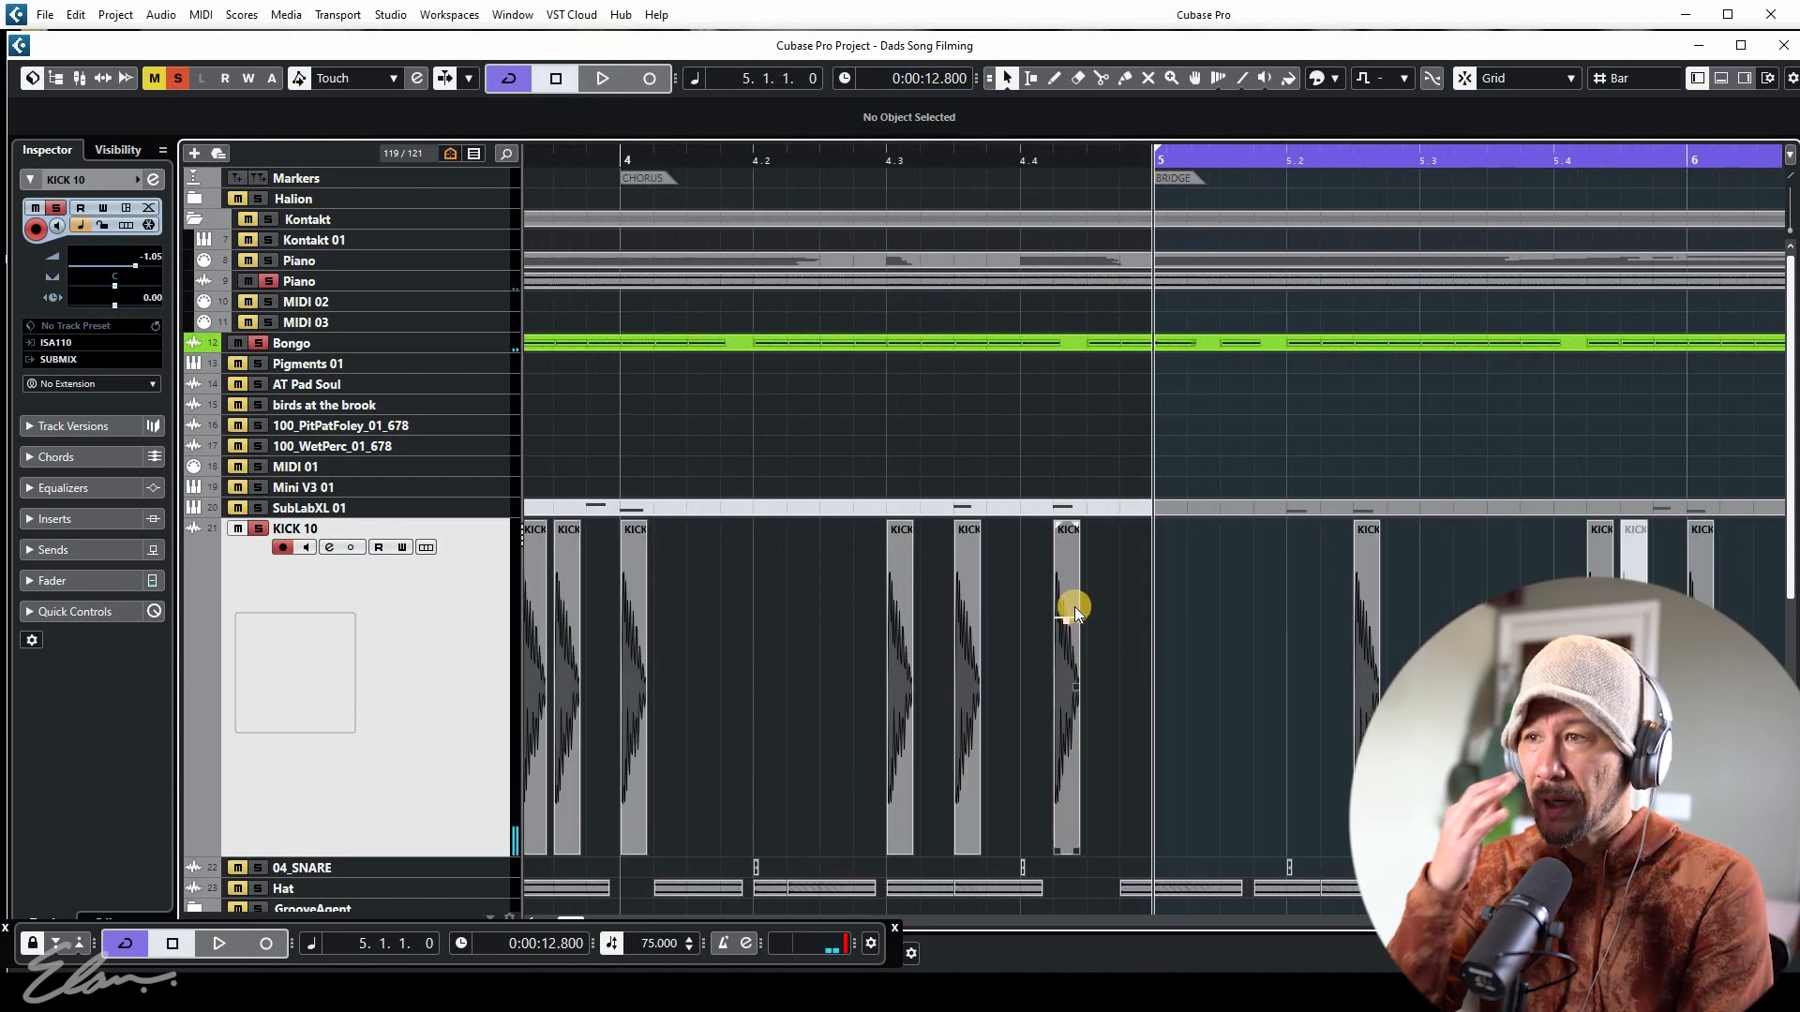
# Examine the sample folders on the H: drive in MediaBay and close the browser
pyautogui.press('F5')
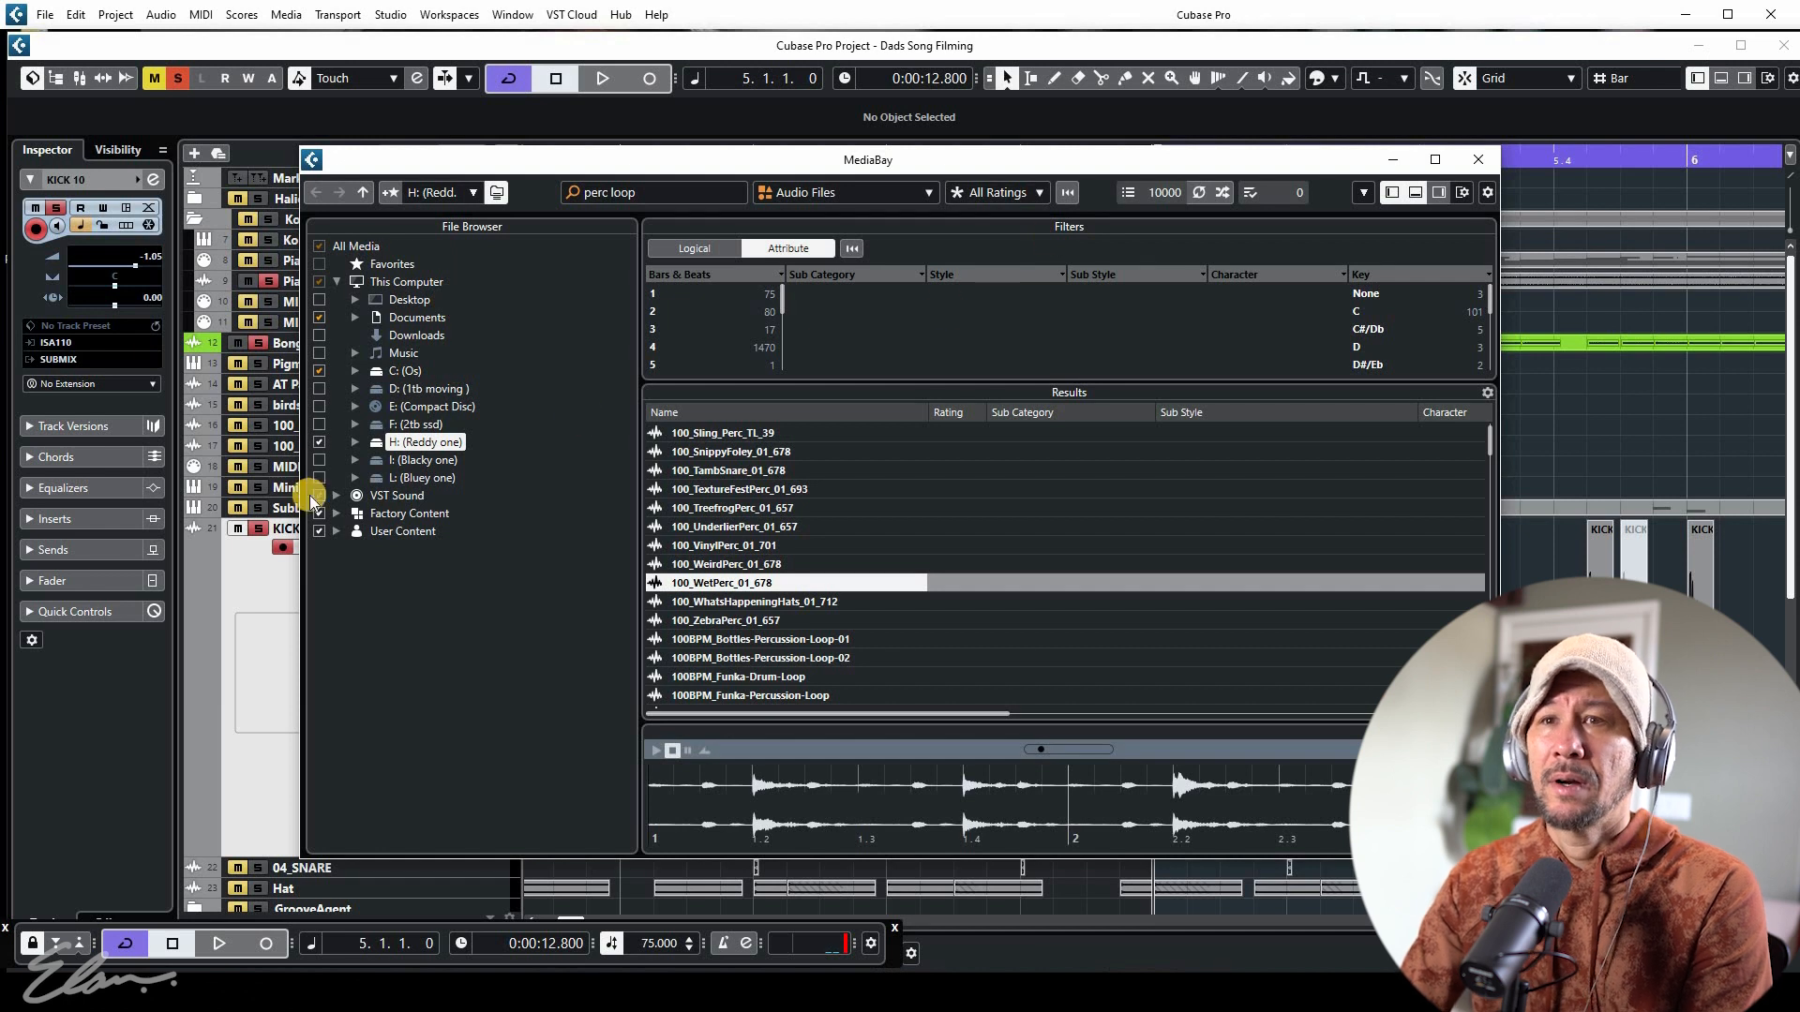
pyautogui.click(355, 442)
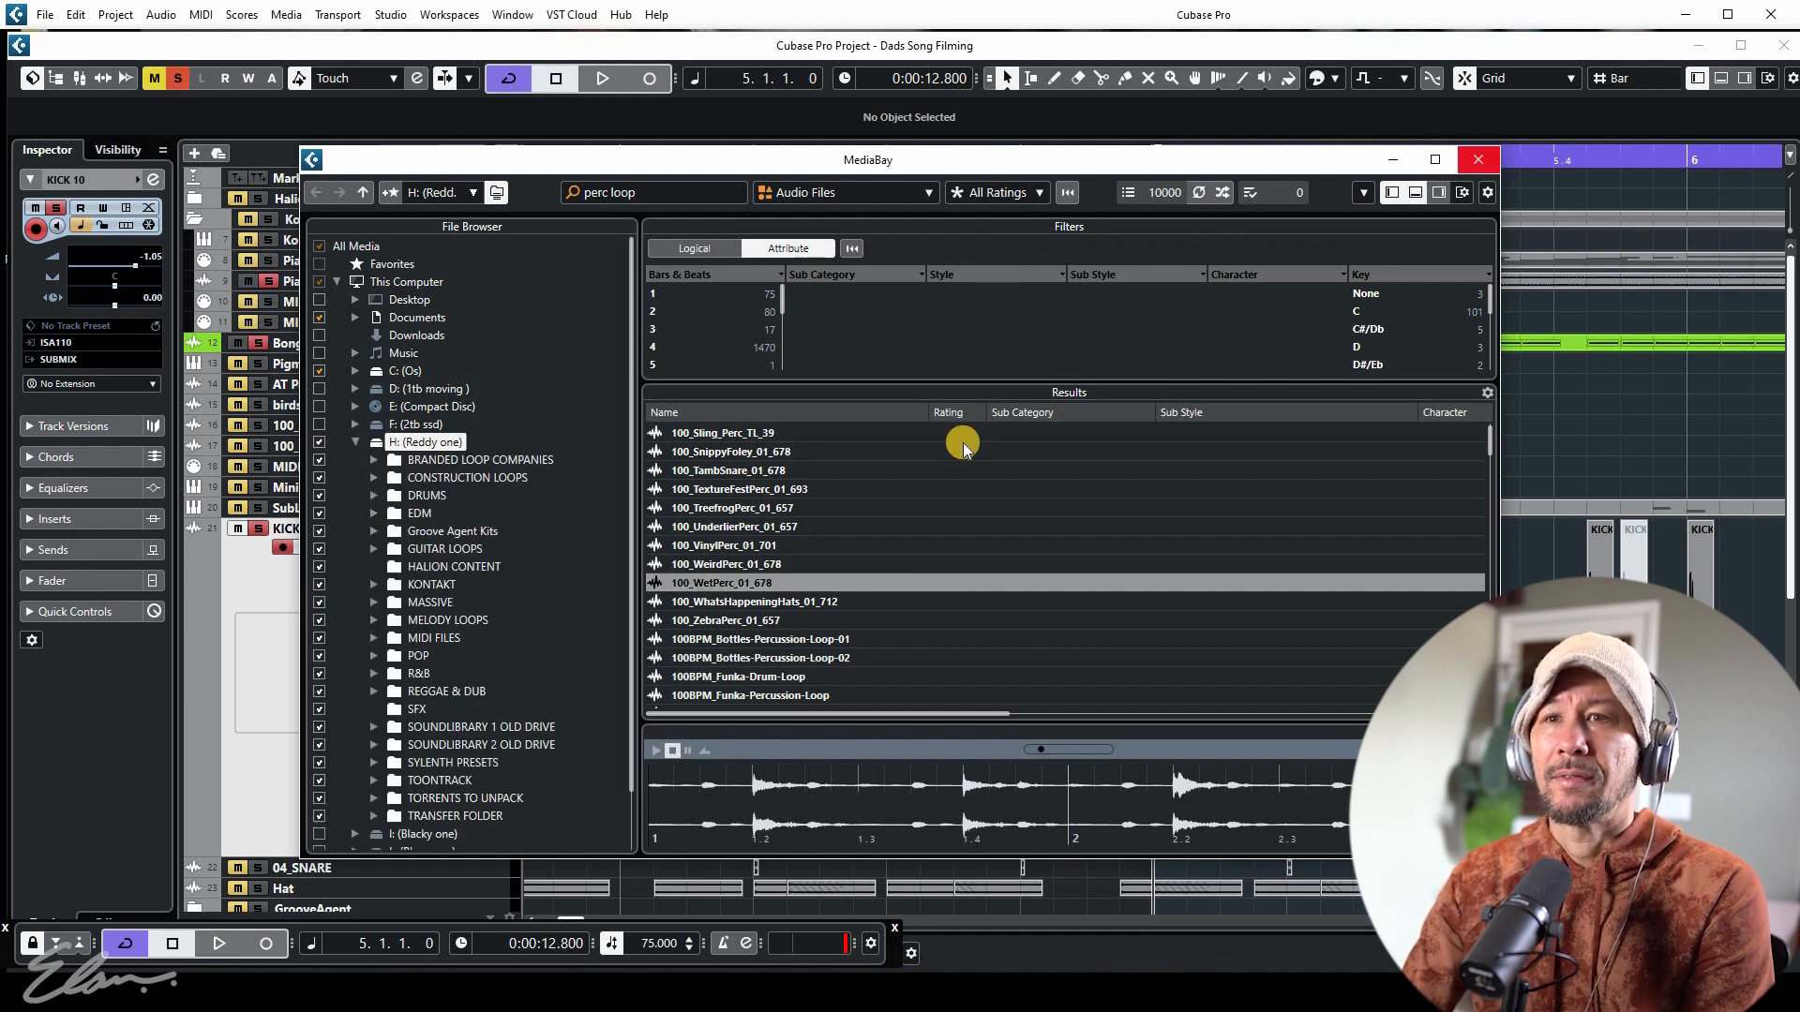
pyautogui.click(1483, 161)
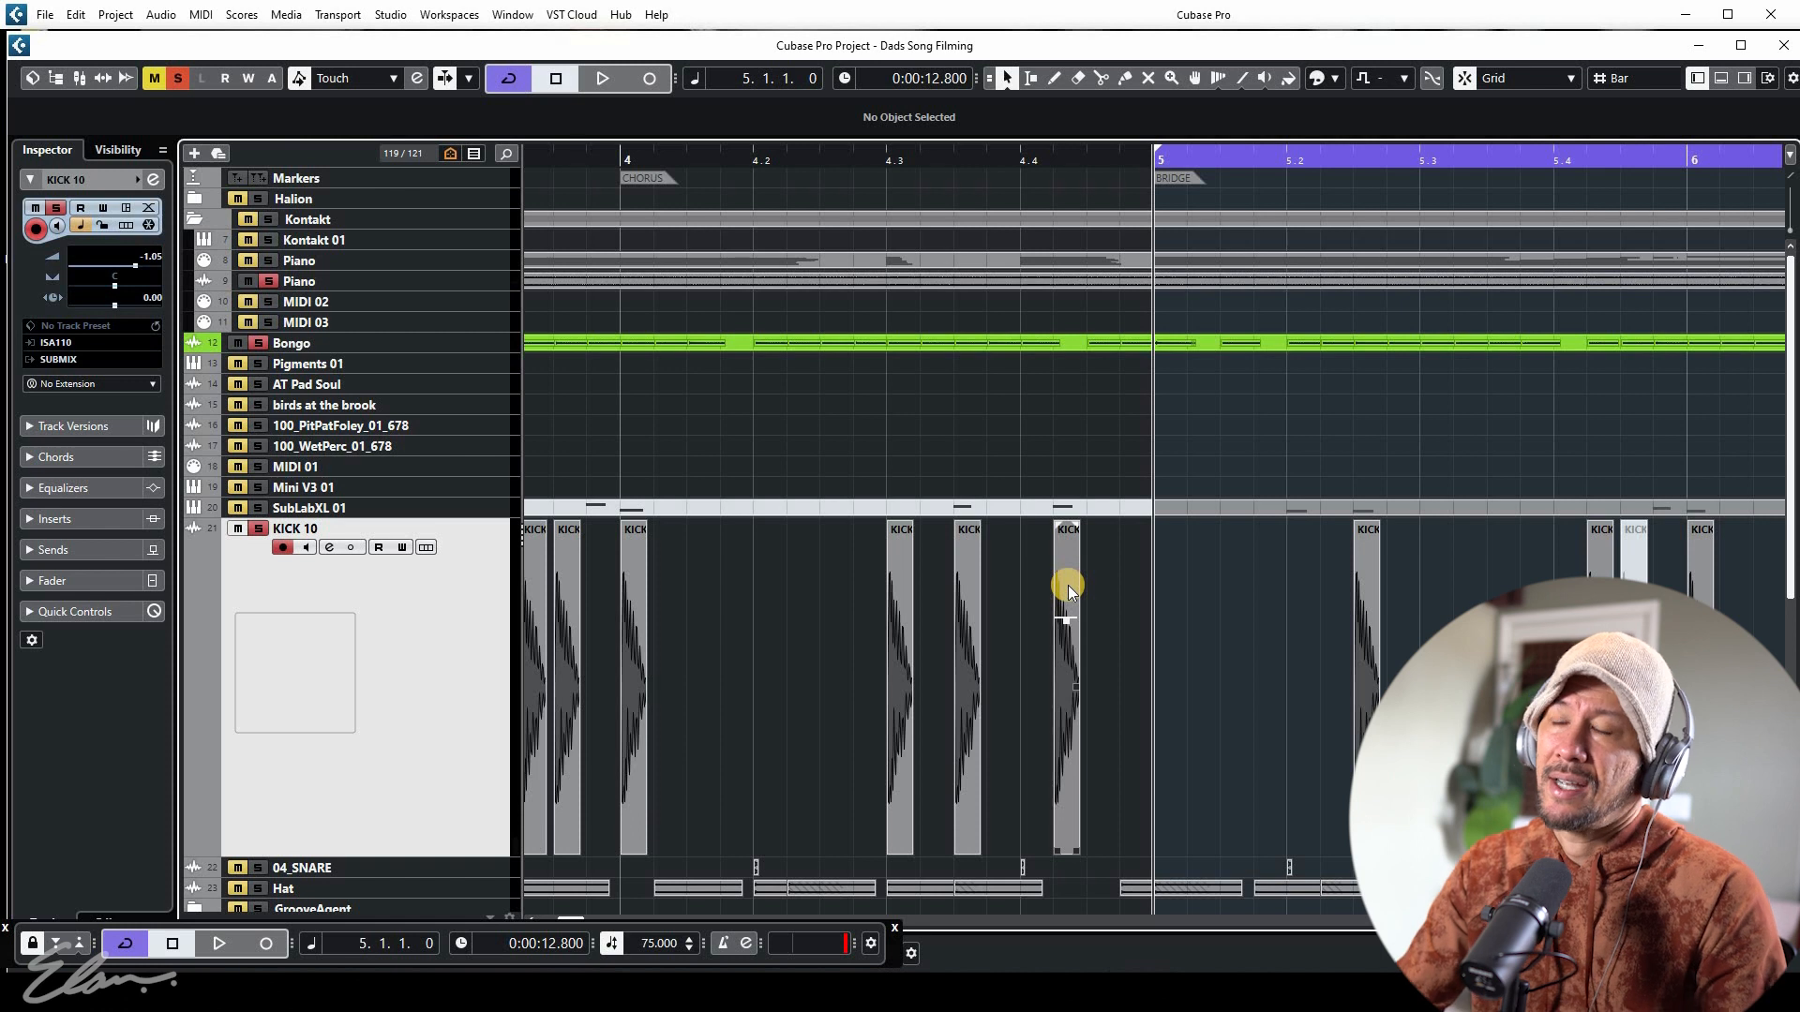
# Audition the kick pattern with the Bongo and Piano while examining the hits across the cycled bars 5 through 8
pyautogui.press('g')
pyautogui.press('g')
pyautogui.press('g')
pyautogui.press('g')
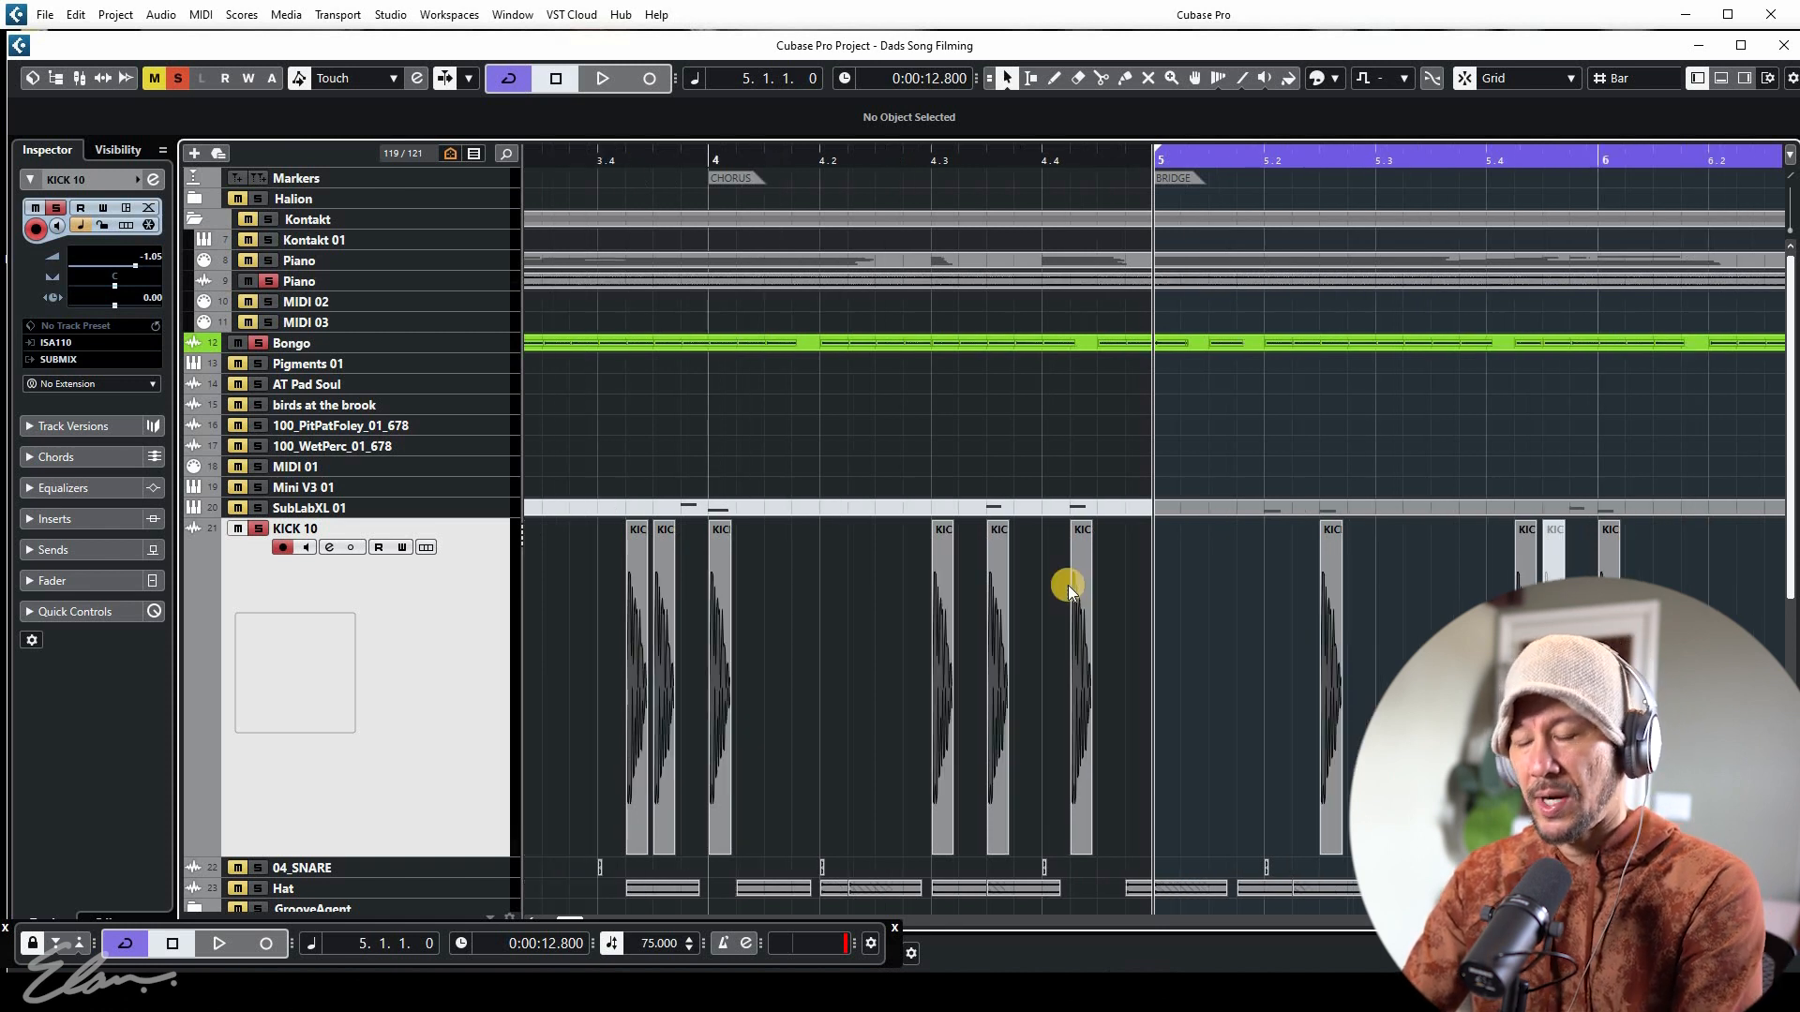
pyautogui.press('h')
pyautogui.press('h')
pyautogui.press('h')
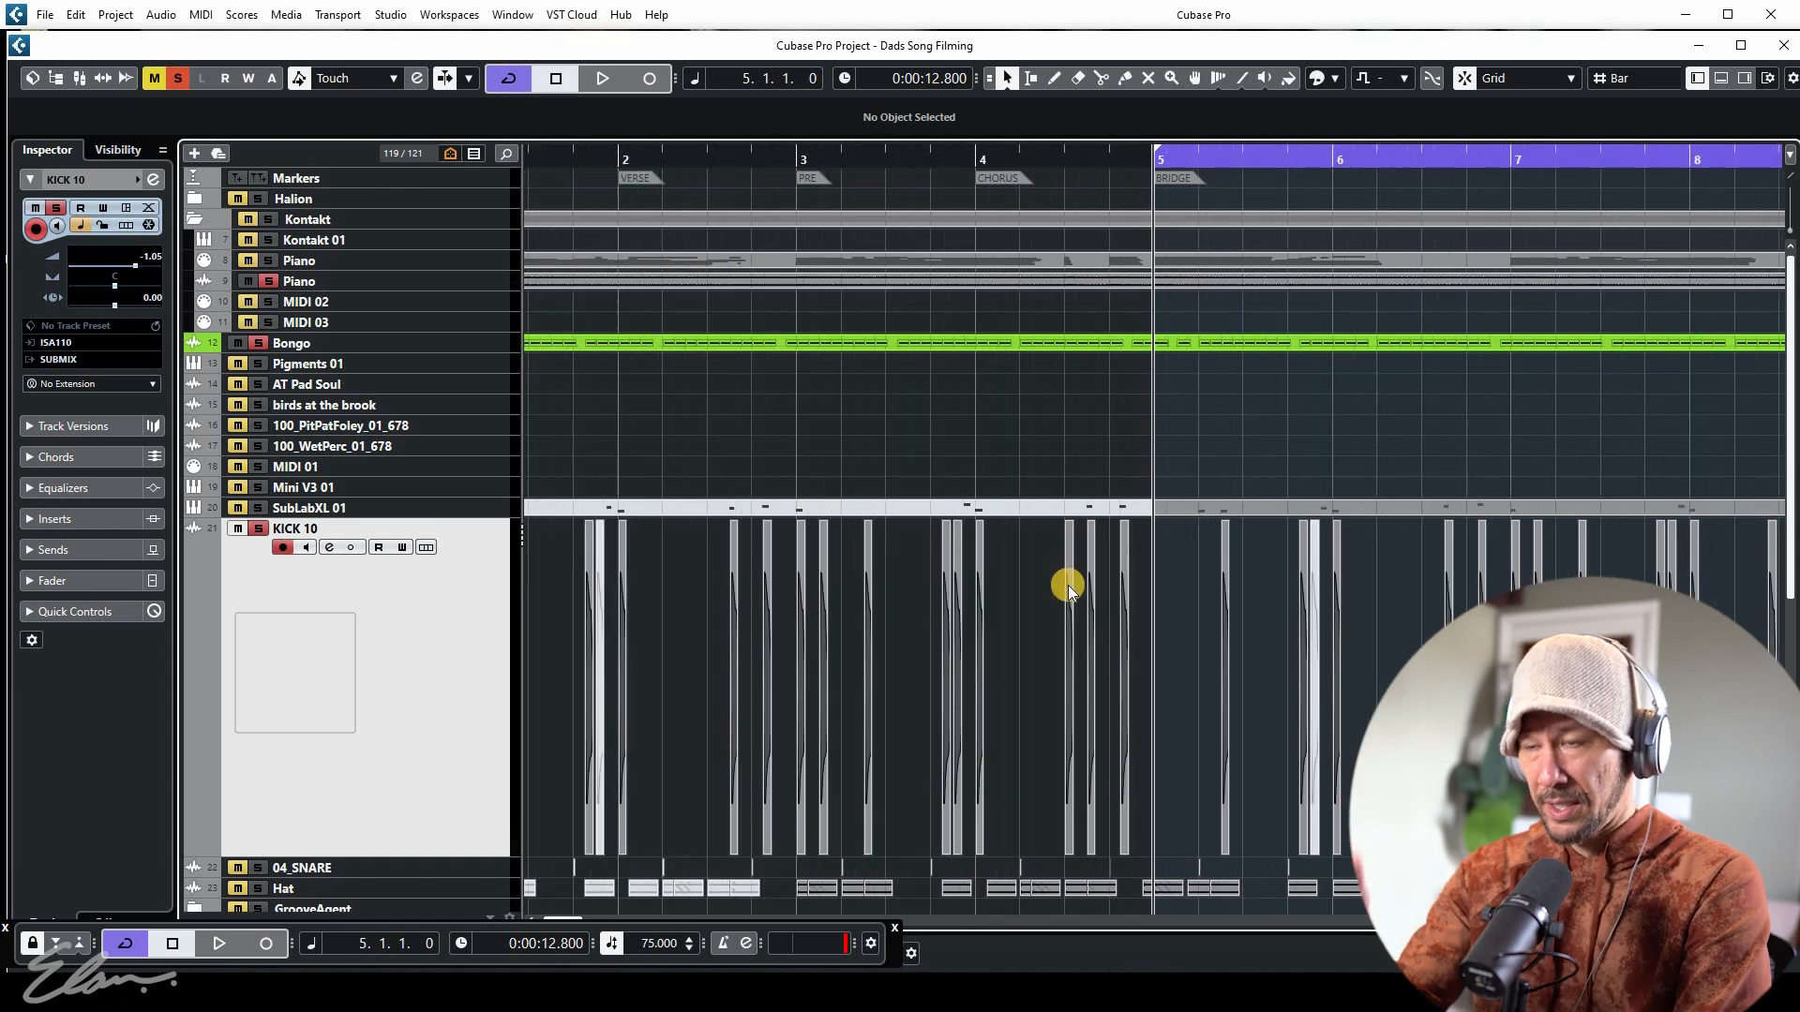
pyautogui.press('space')
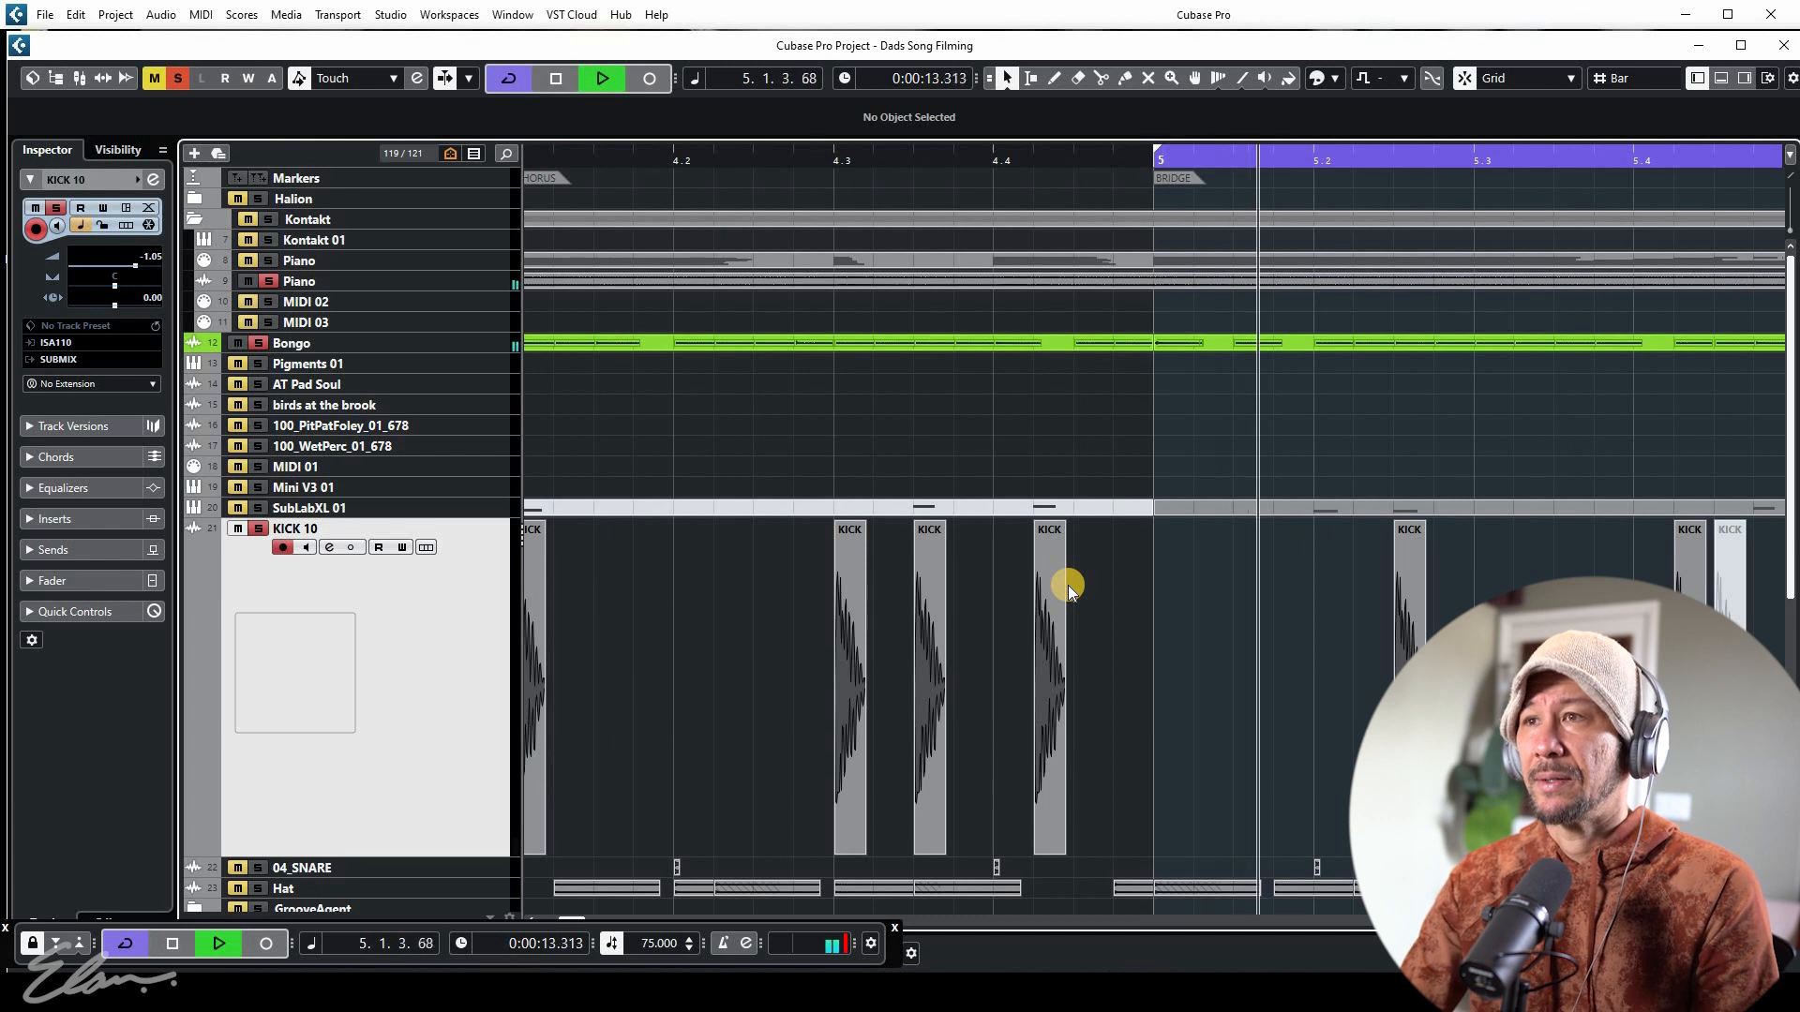
pyautogui.press('g')
pyautogui.press('g')
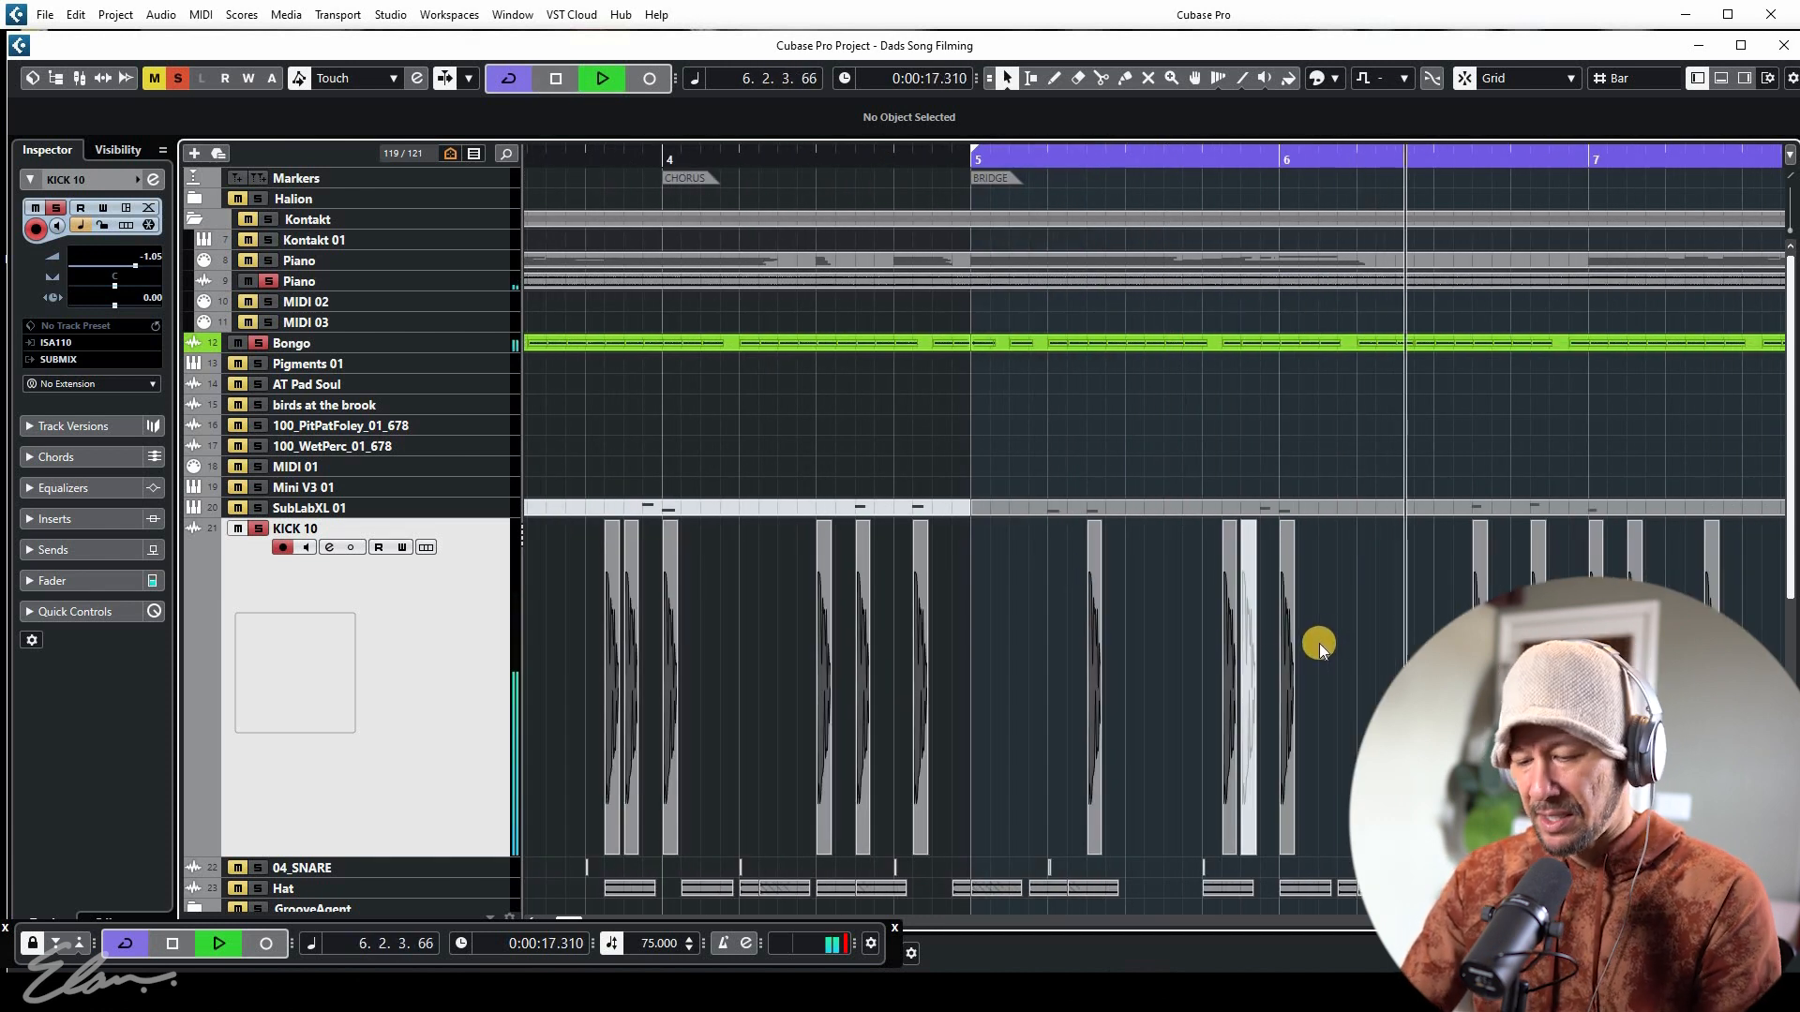
pyautogui.press('g')
pyautogui.press('g')
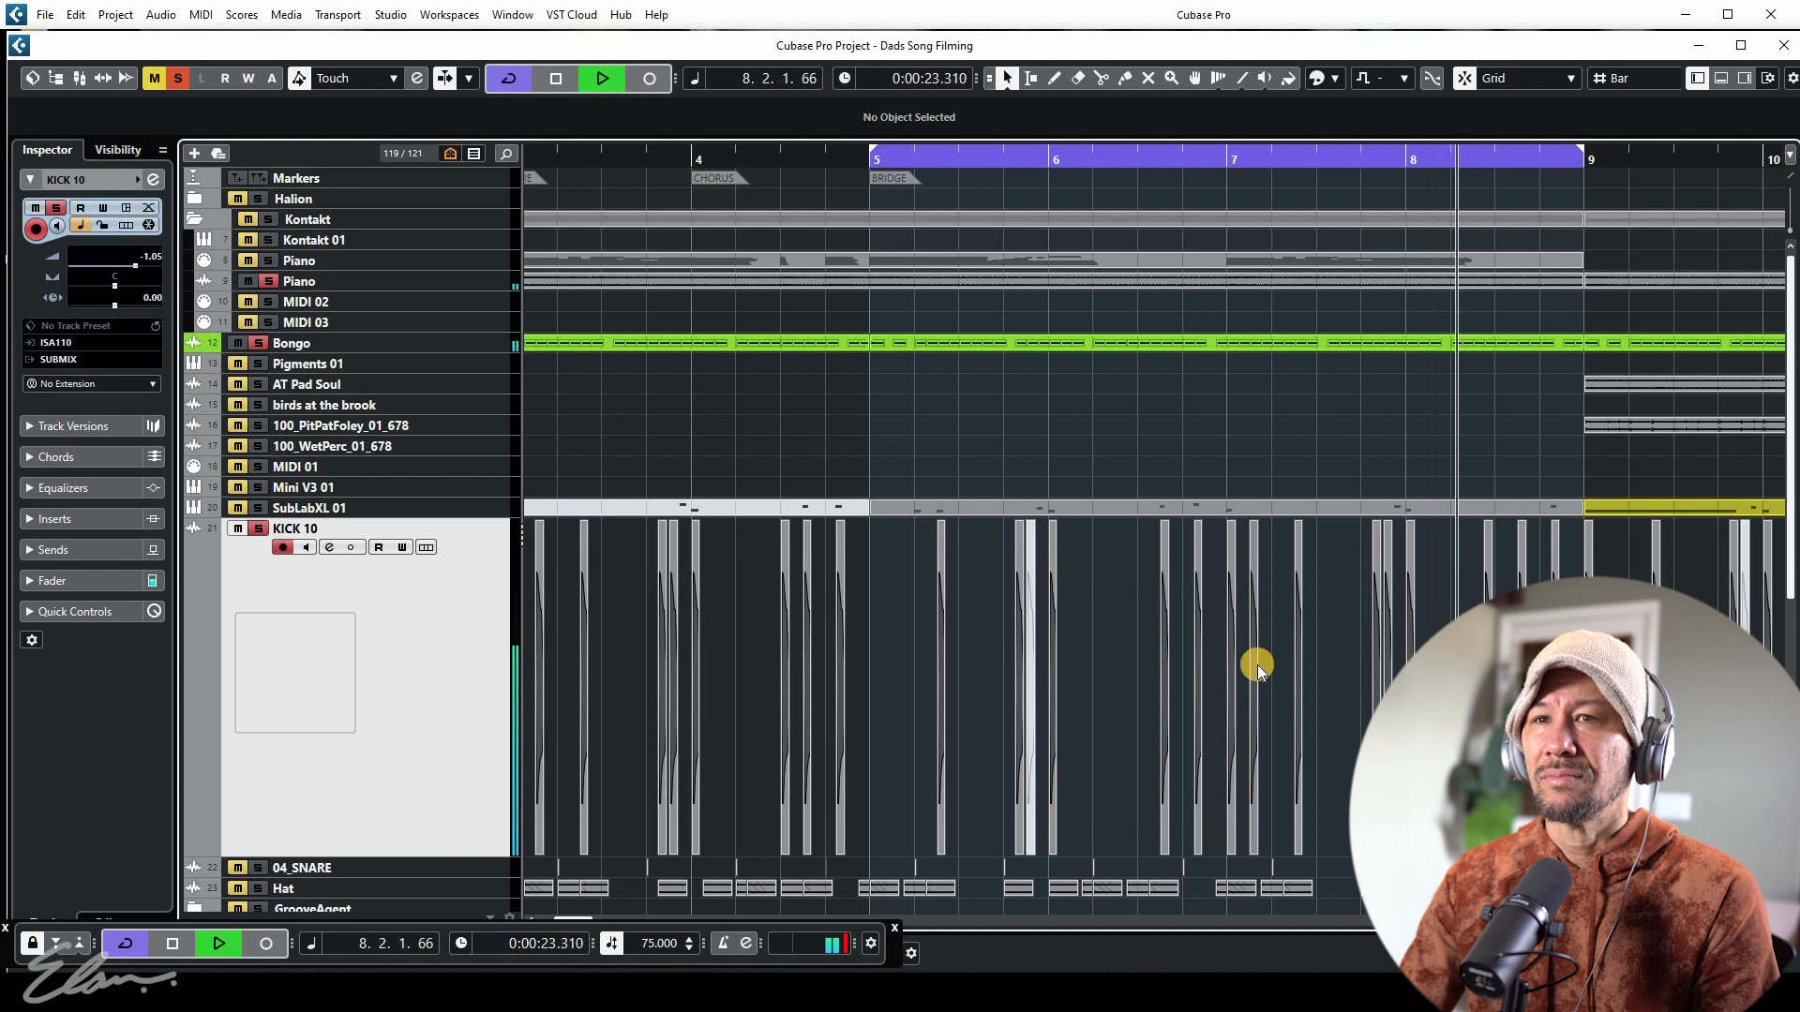
pyautogui.press('space')
# Shrink the KICK 10 track, add 04_SNARE to the soloed tracks, and audition it enlarged before shrinking it again
pyautogui.press('z')
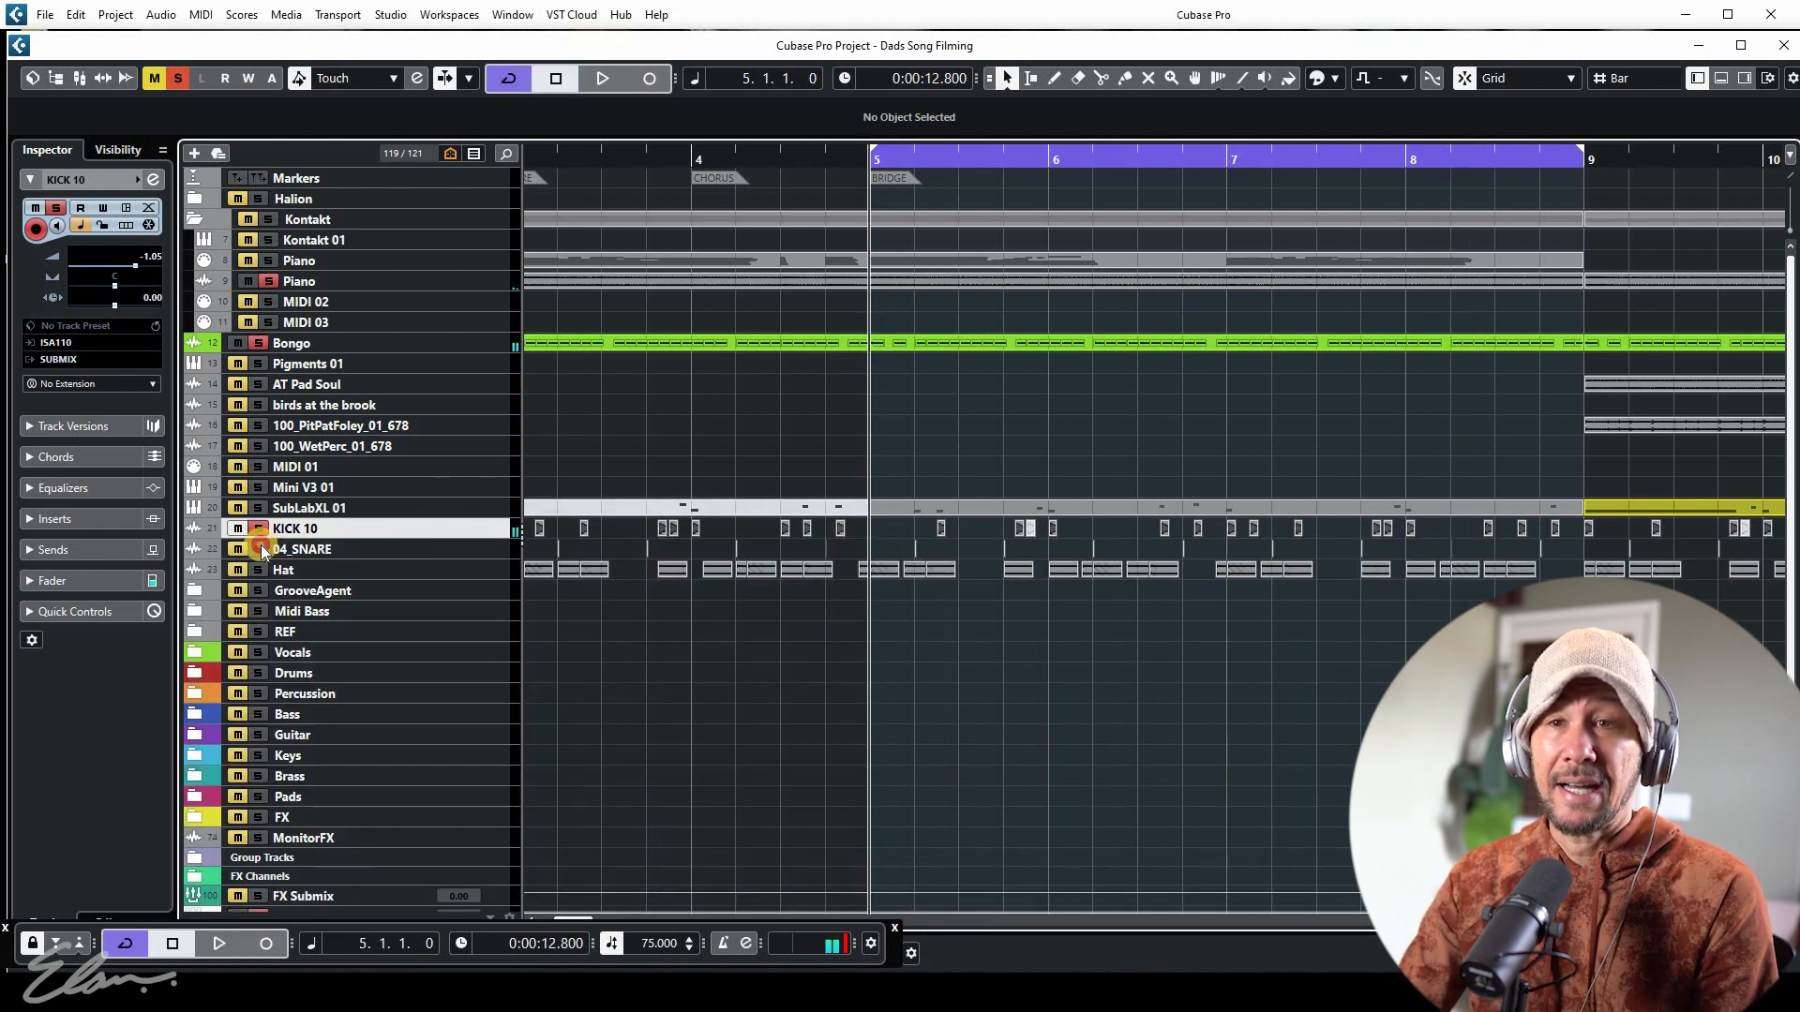
pyautogui.click(317, 552)
pyautogui.press('z')
pyautogui.press('space')
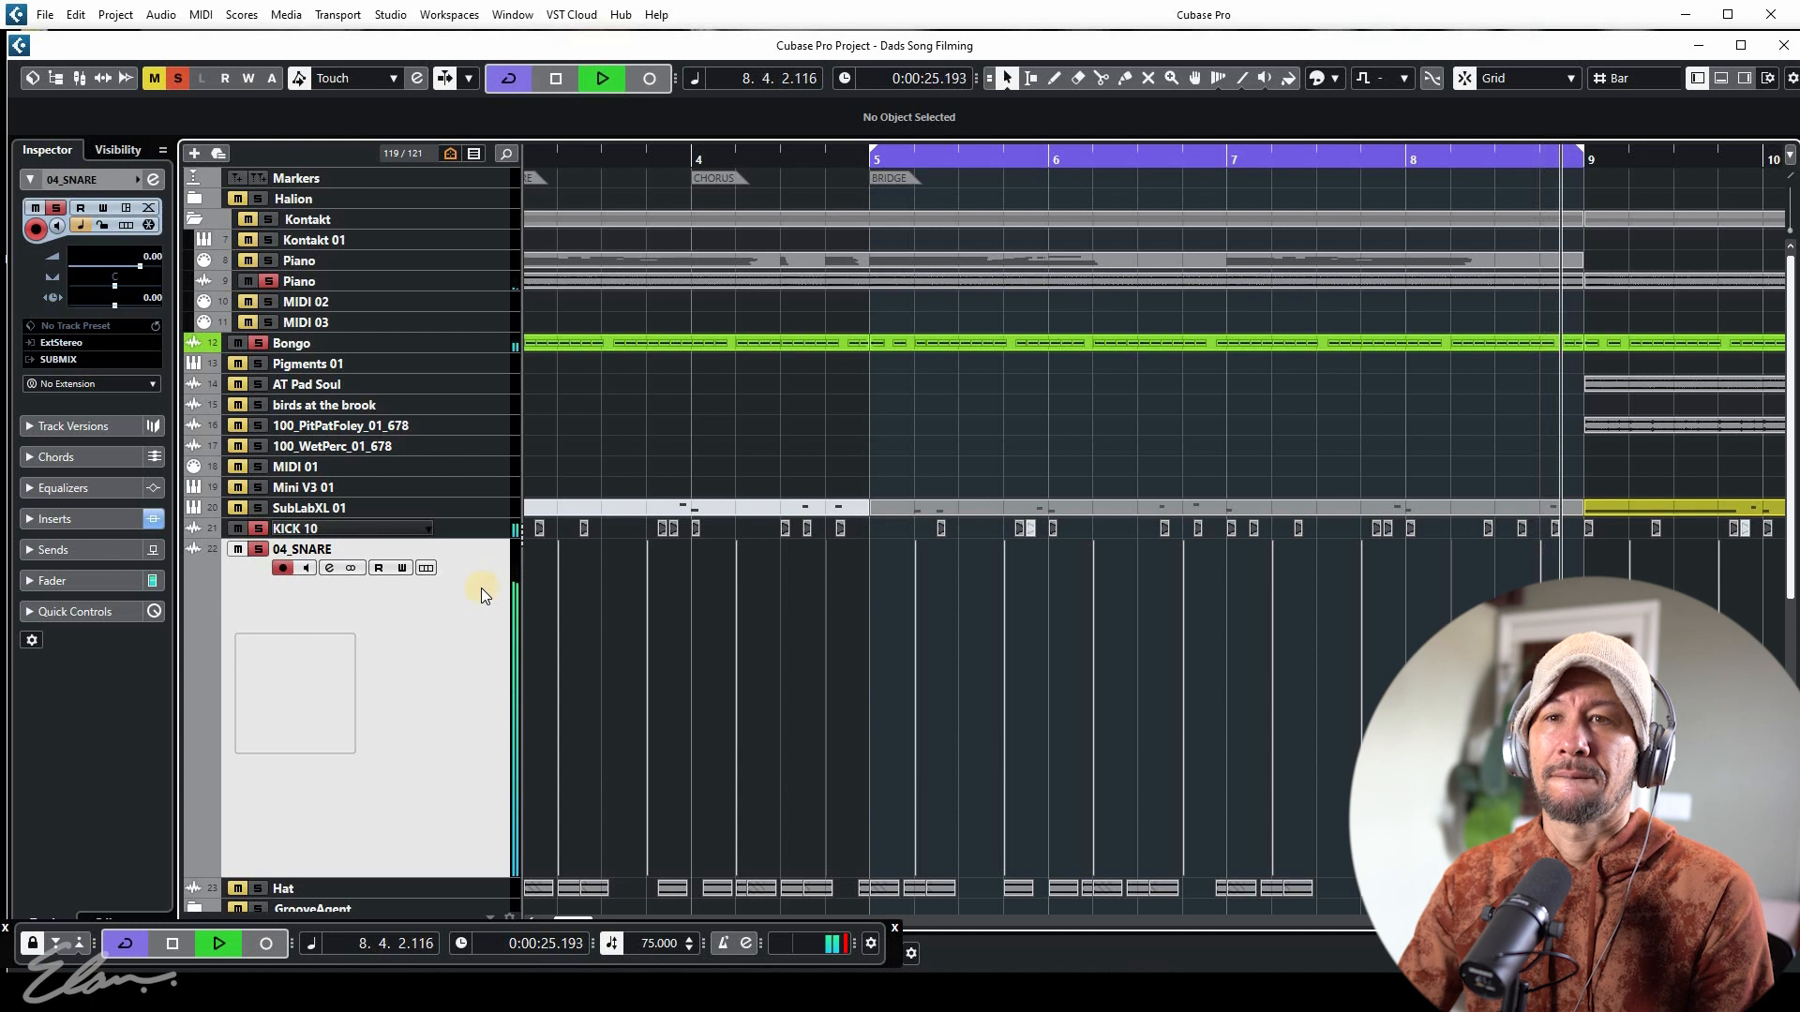
pyautogui.press('space')
pyautogui.doubleClick(430, 611)
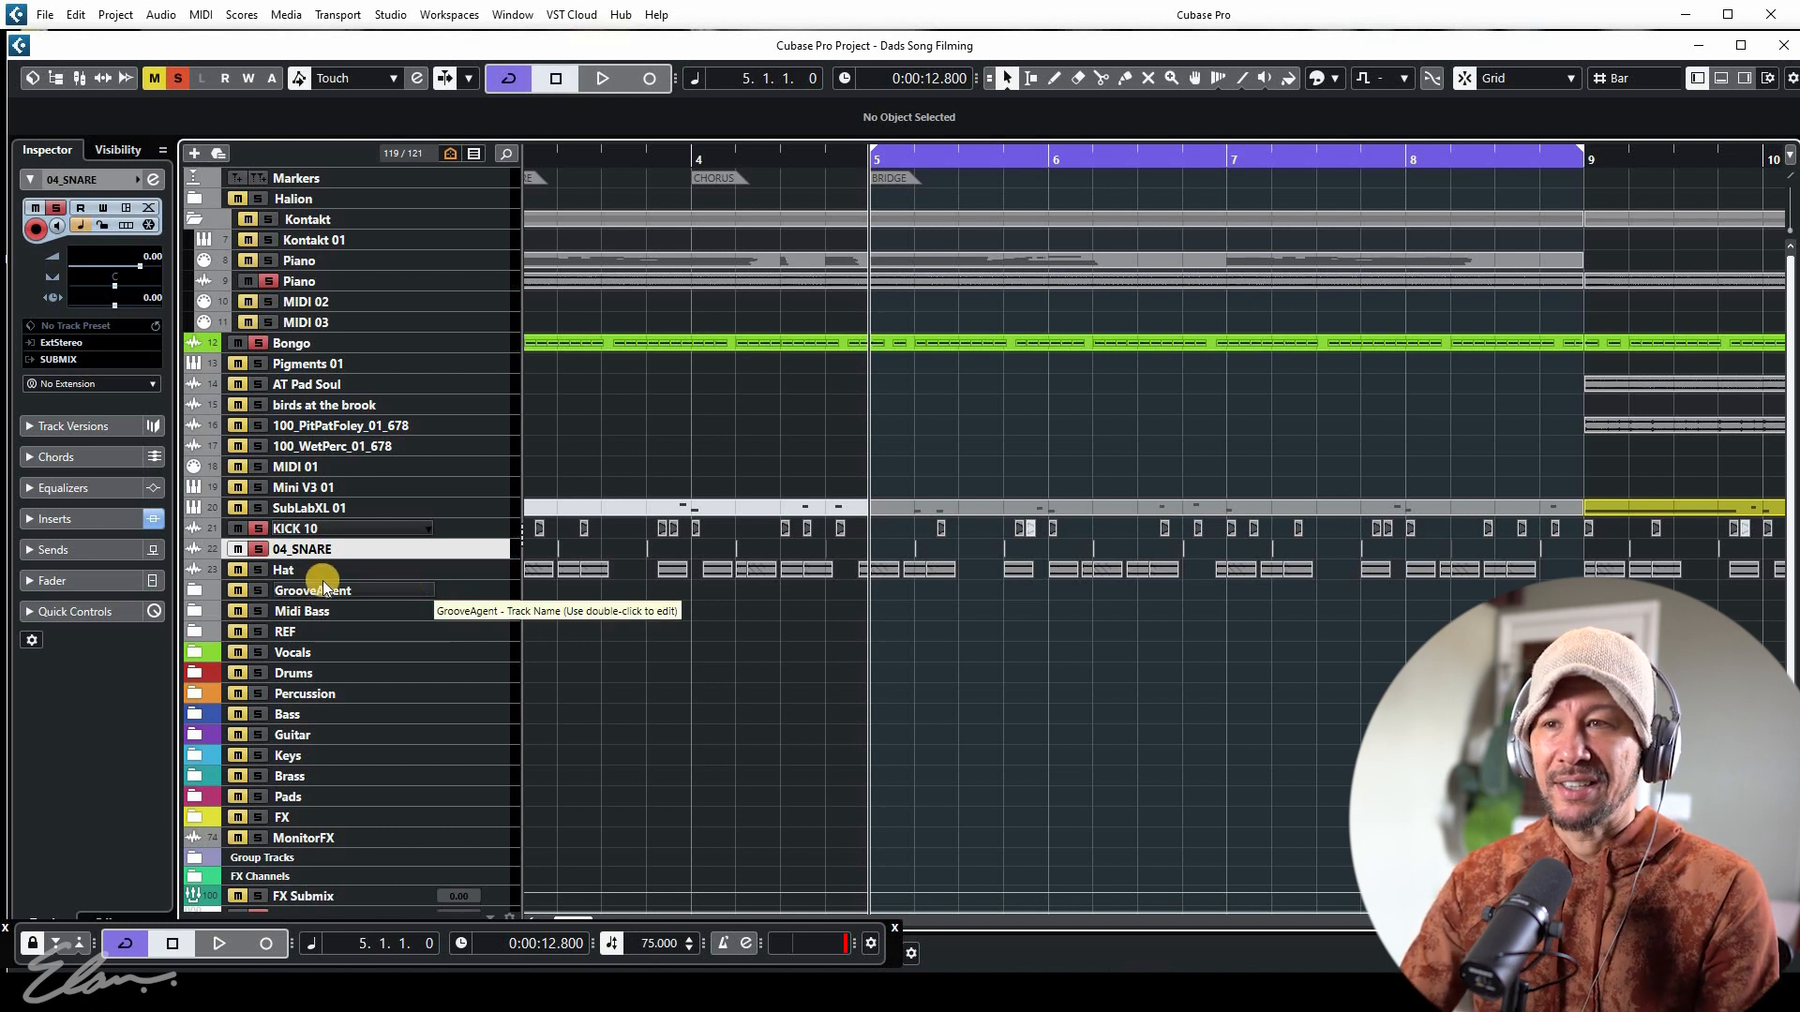
# Add the Hat track to the soloed tracks, enlarge it, and play the cycled section
pyautogui.click(261, 569)
pyautogui.press('z')
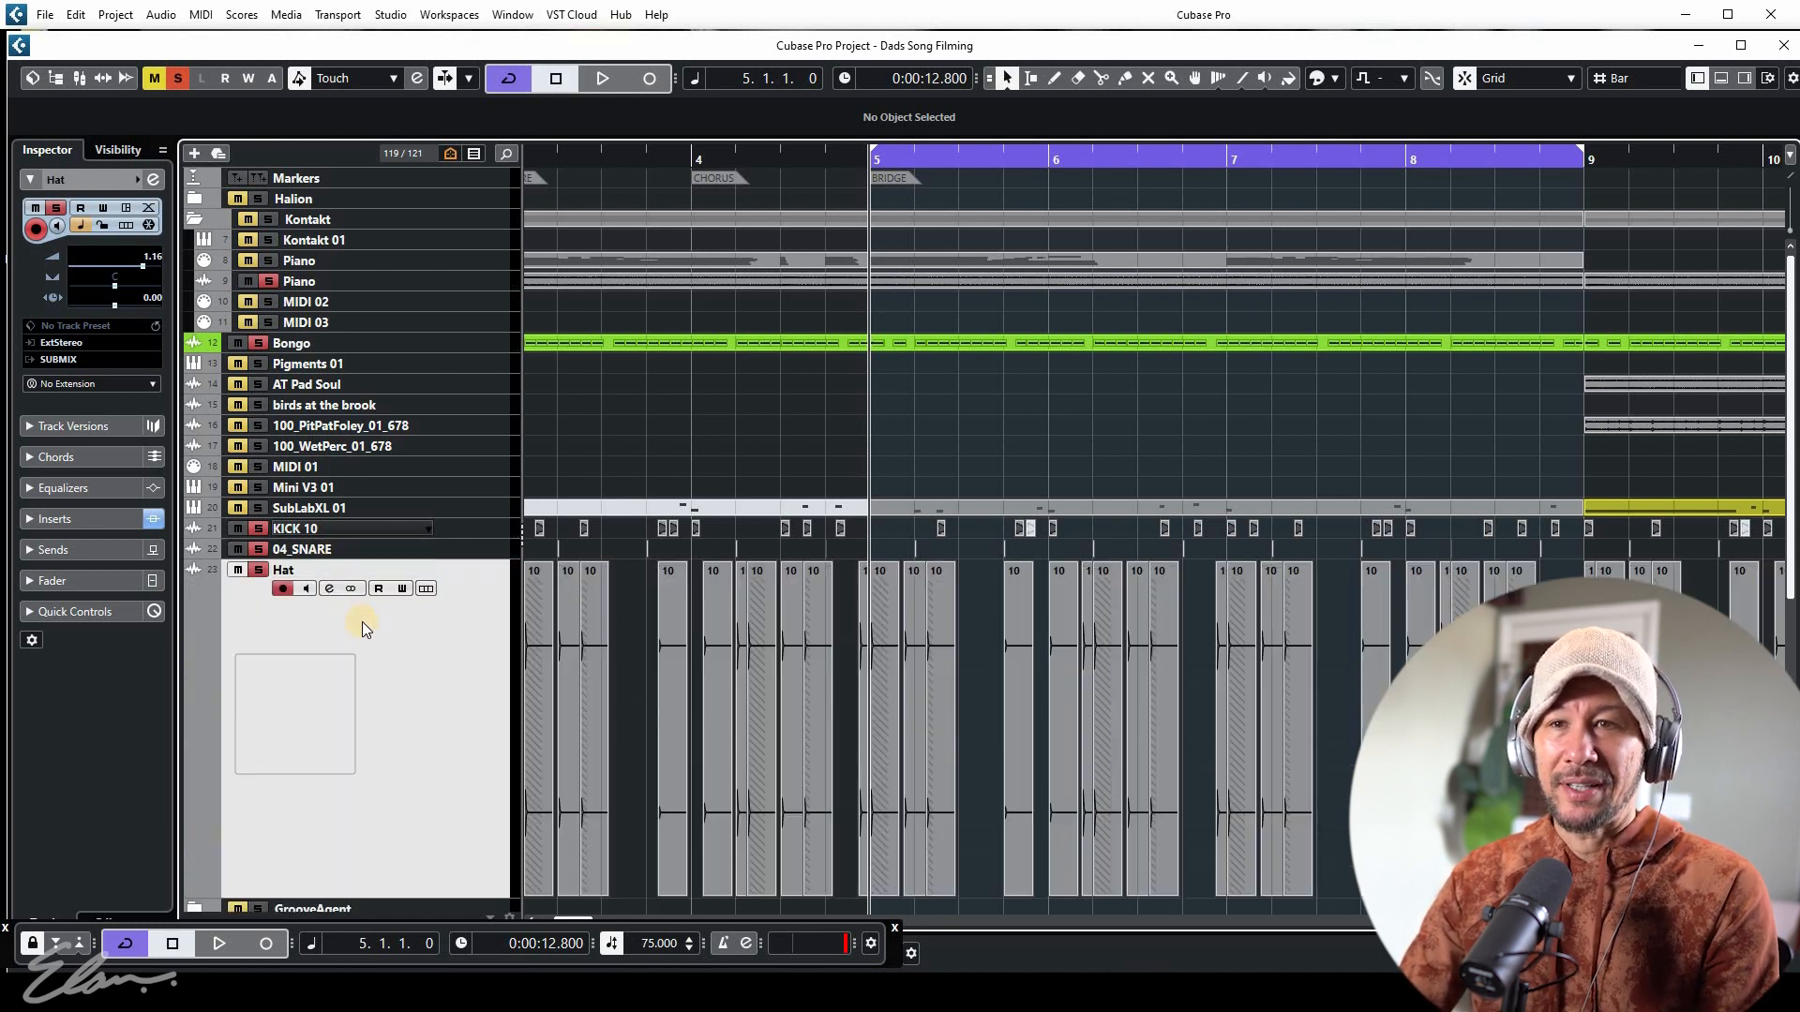
pyautogui.press('space')
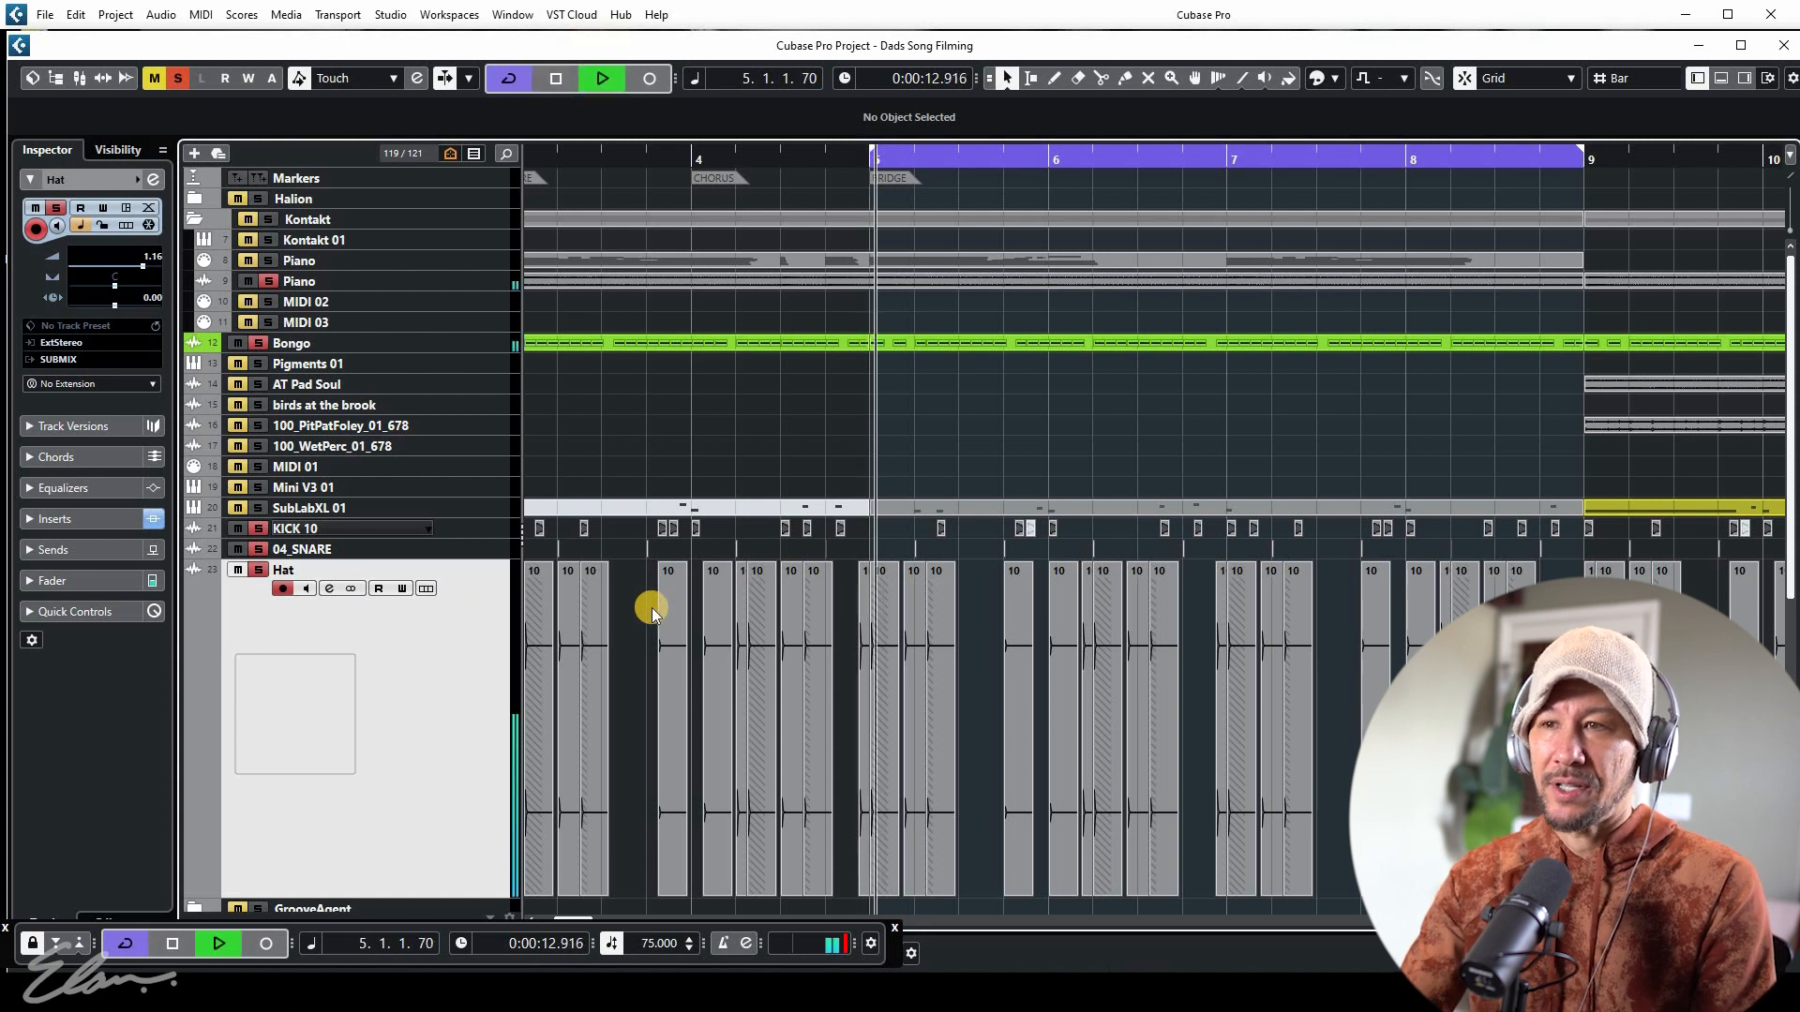
# Examine the Hat track's hits up close and across the cycled bars while the drums play with the Bongo and Piano
pyautogui.press('h')
pyautogui.press('h')
pyautogui.press('h')
pyautogui.press('h')
pyautogui.press('h')
pyautogui.press('h')
pyautogui.press('h')
pyautogui.press('h')
pyautogui.press('h')
pyautogui.press('h')
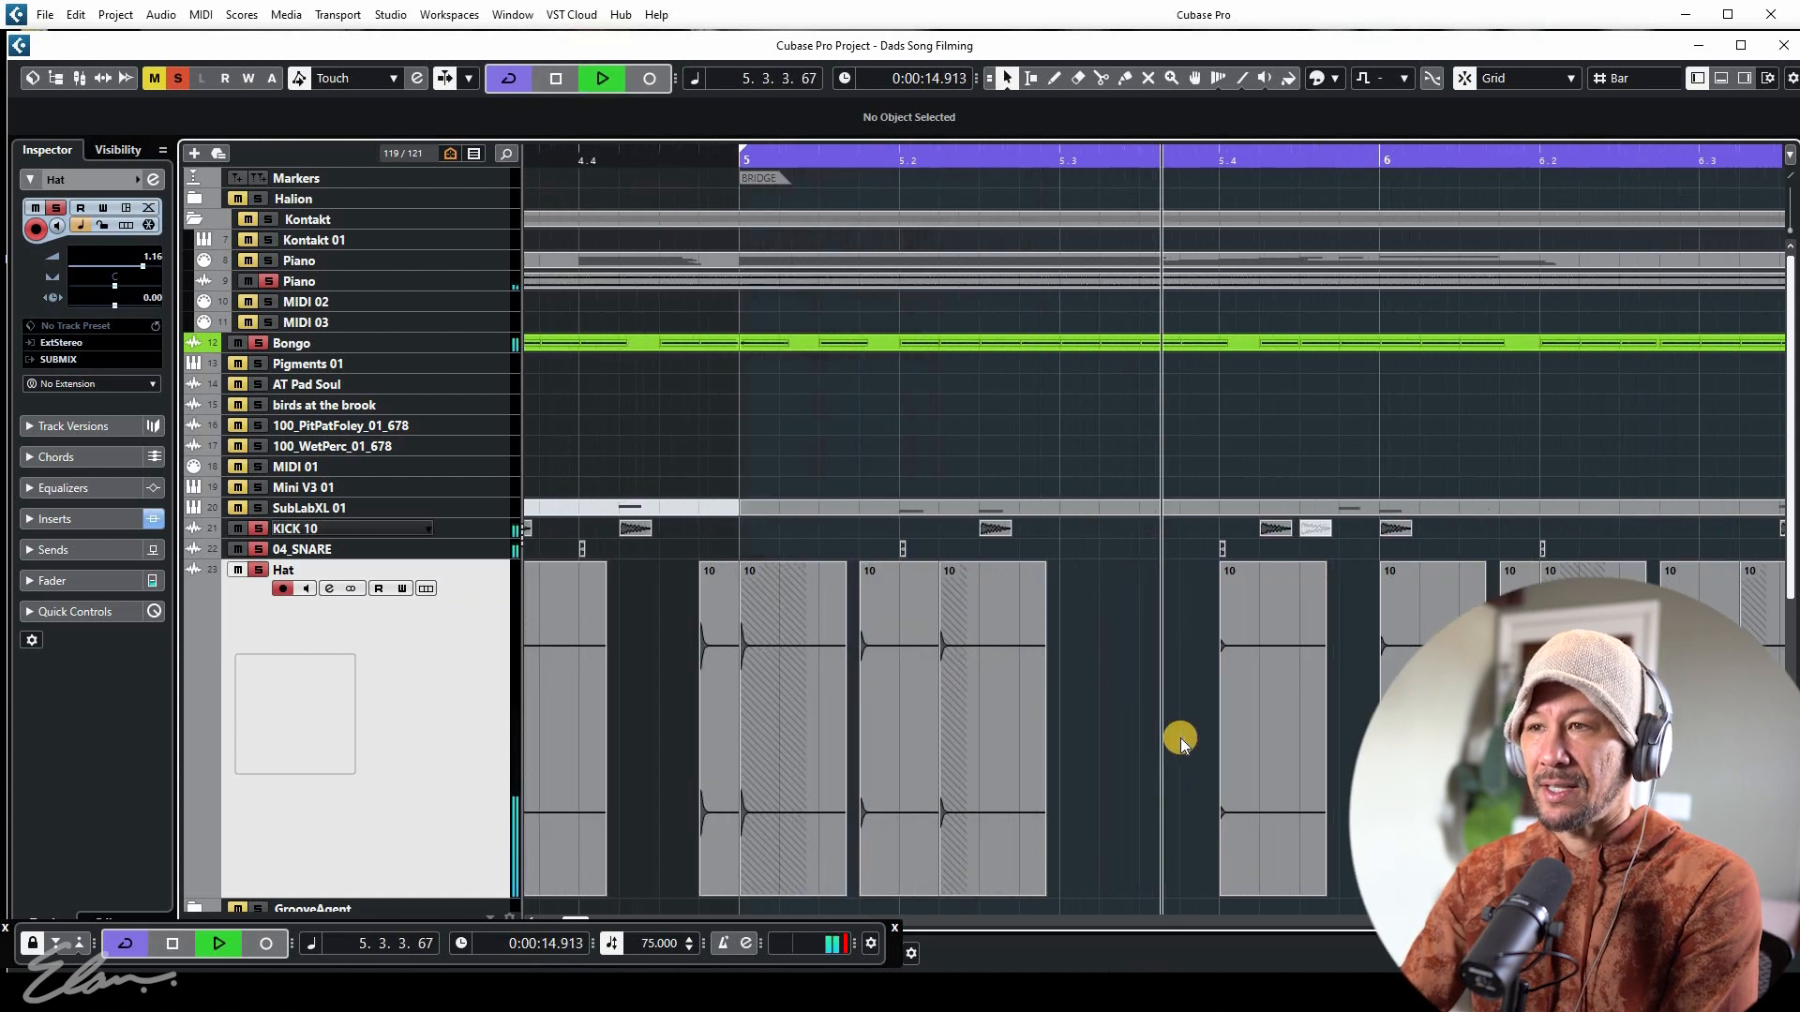
pyautogui.press('g')
pyautogui.press('g')
pyautogui.press('g')
pyautogui.press('g')
pyautogui.press('g')
pyautogui.press('g')
pyautogui.press('g')
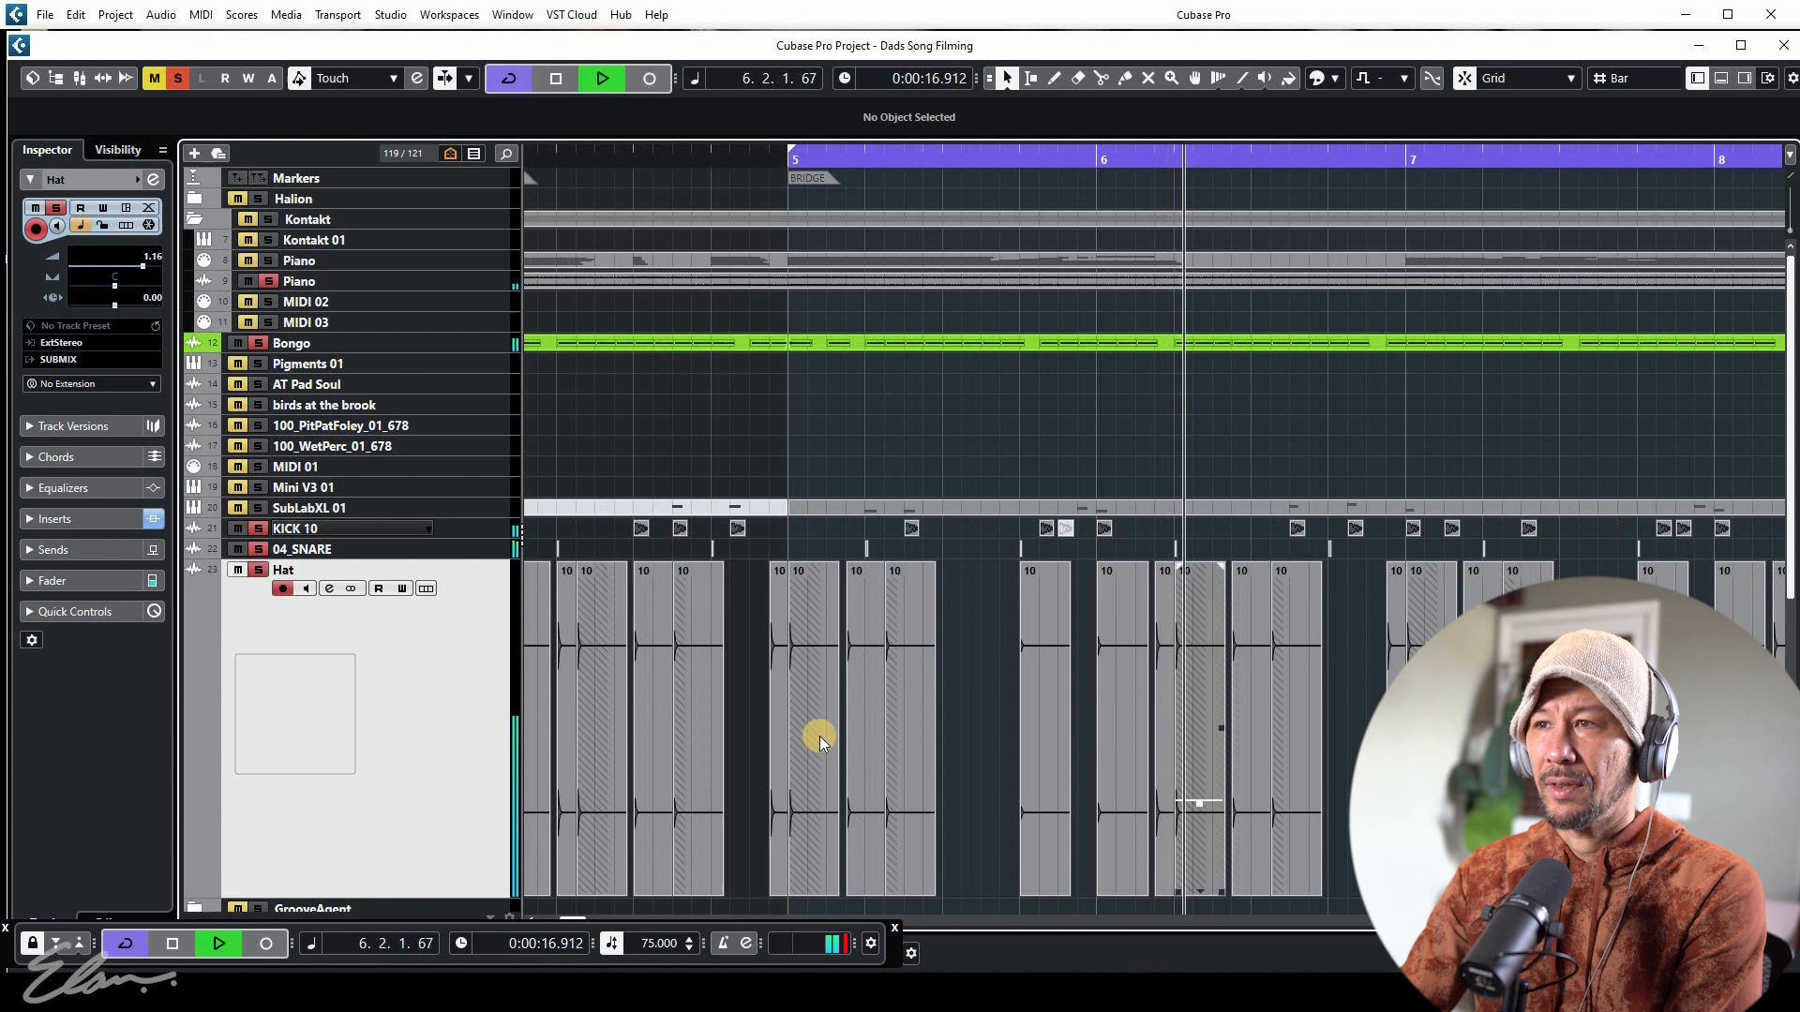
pyautogui.press('g')
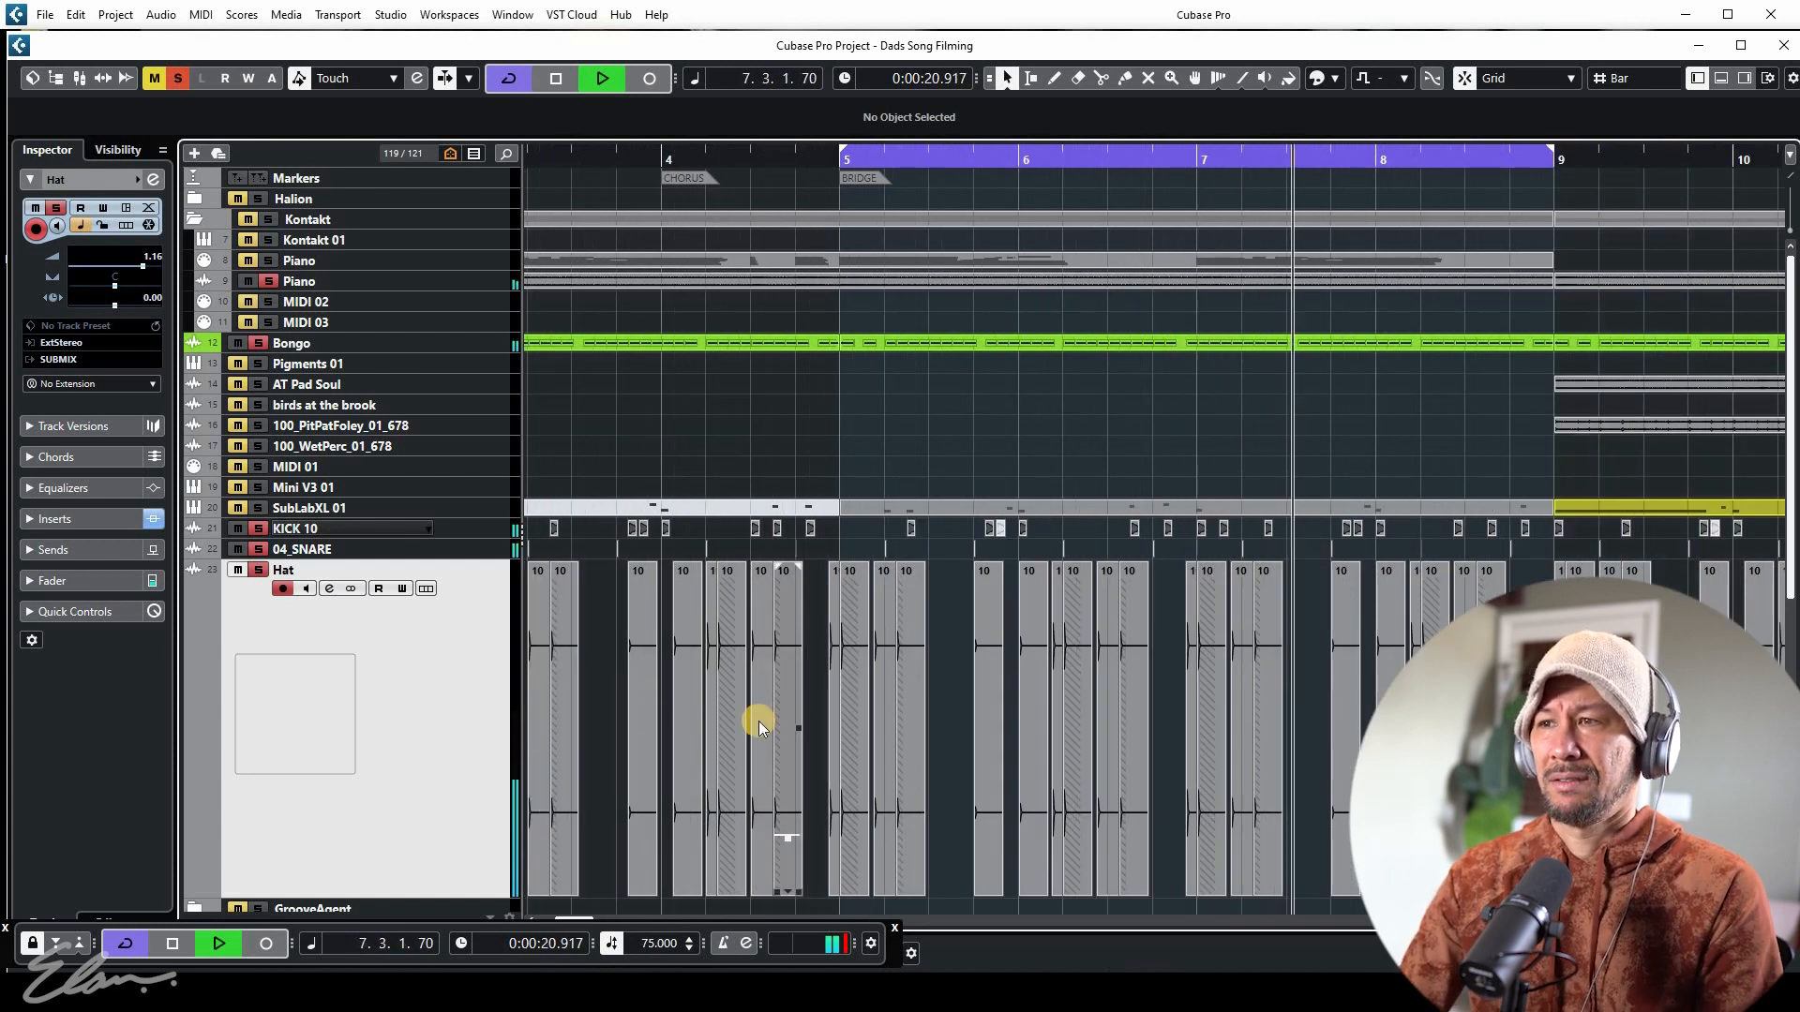
# Open the FabFilter Pro-Q 3 insert on the Hat channel and examine its two filter bands while the loop plays
pyautogui.click(330, 588)
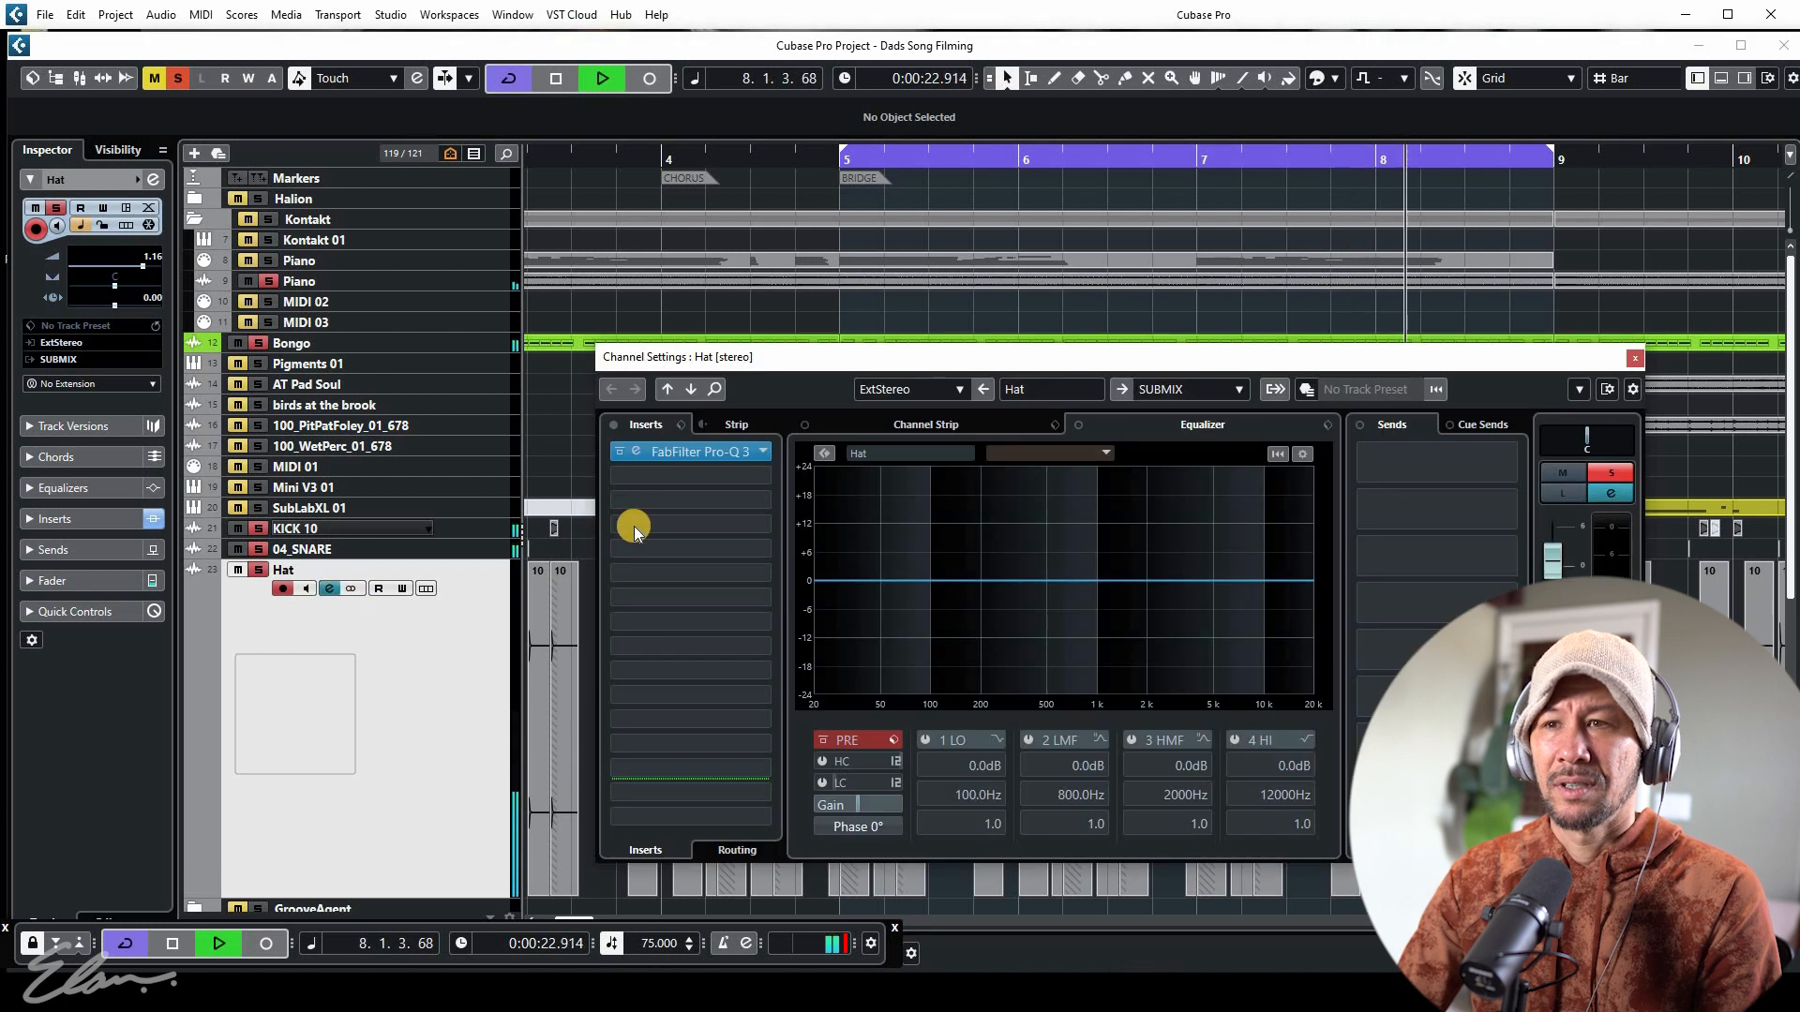
pyautogui.click(630, 455)
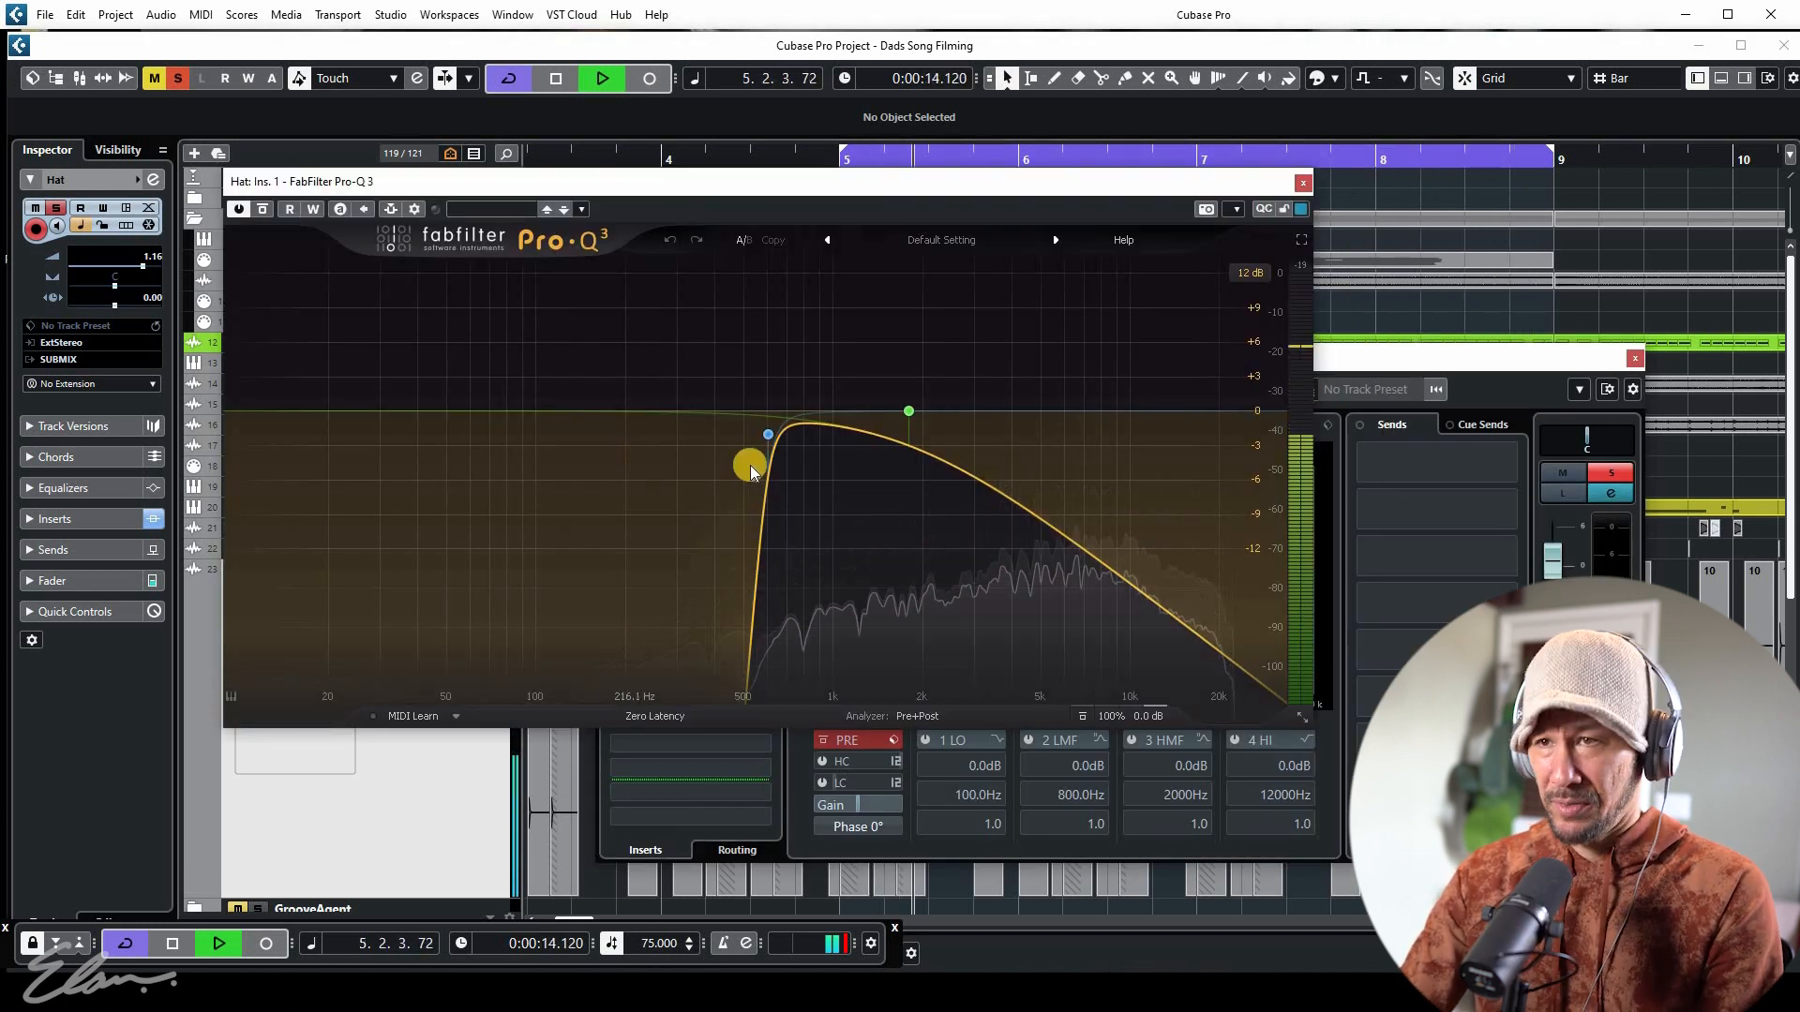
pyautogui.moveTo(882, 374)
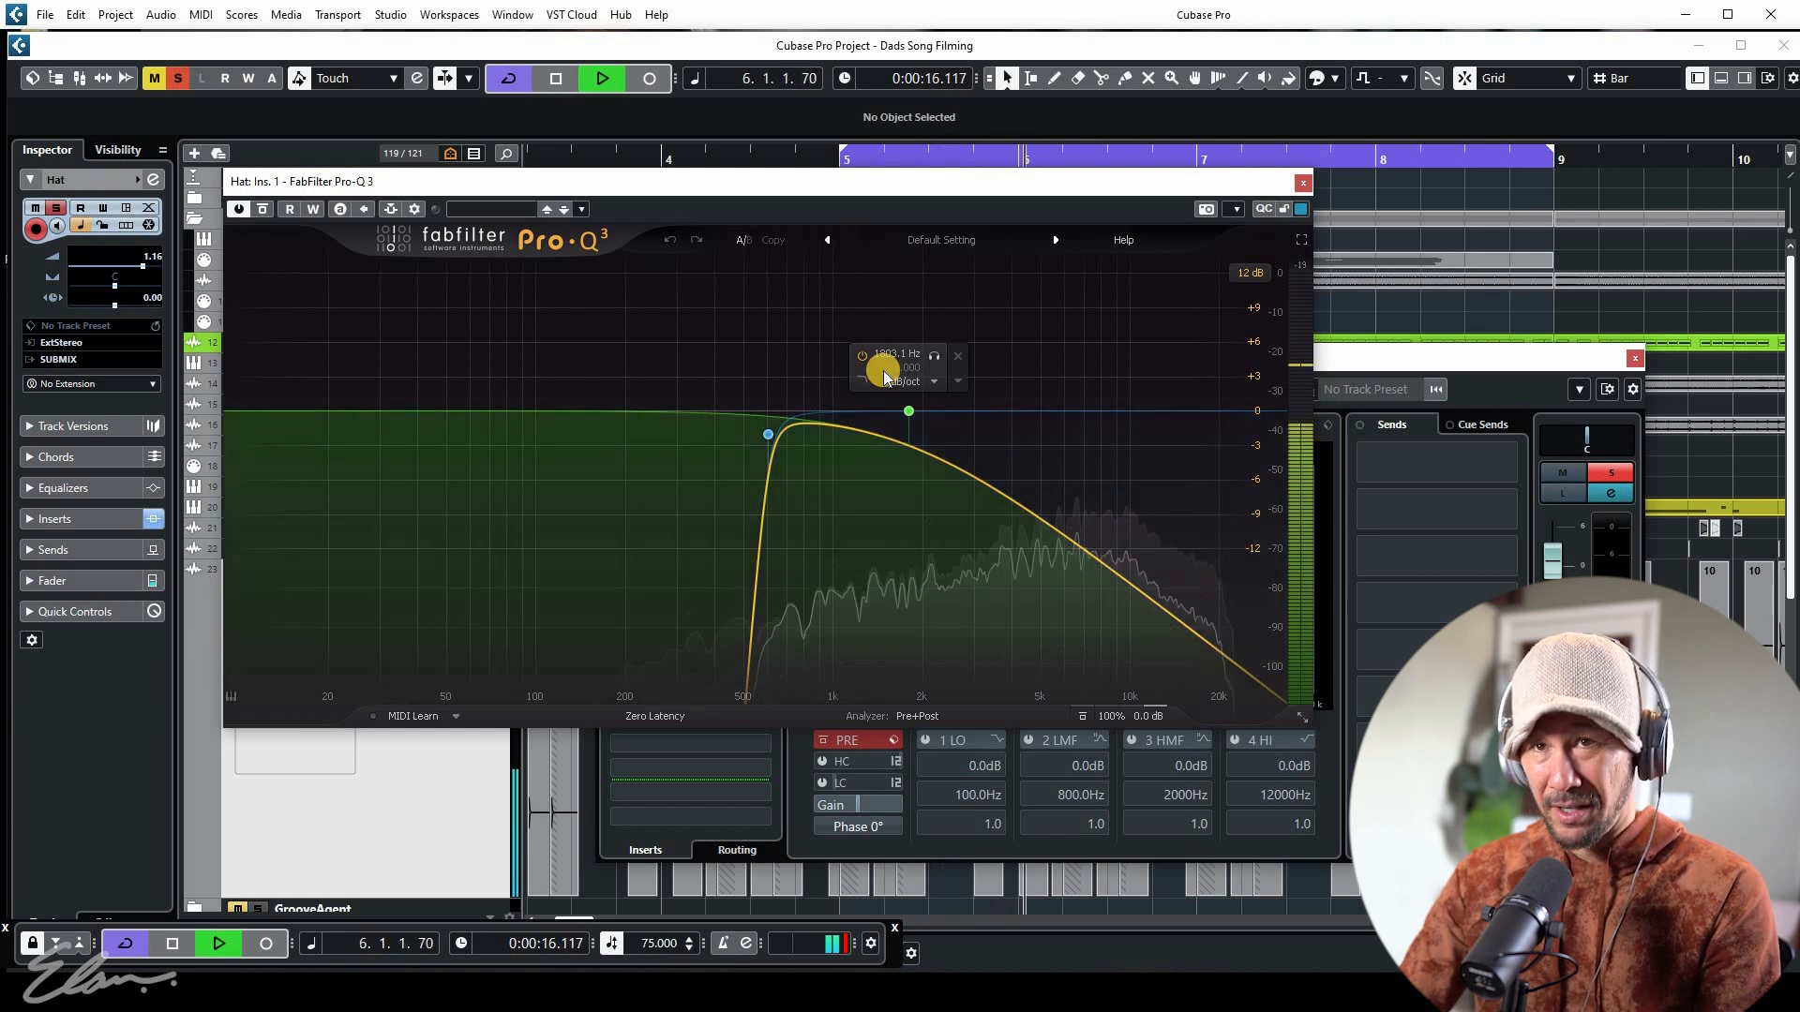
pyautogui.press('space')
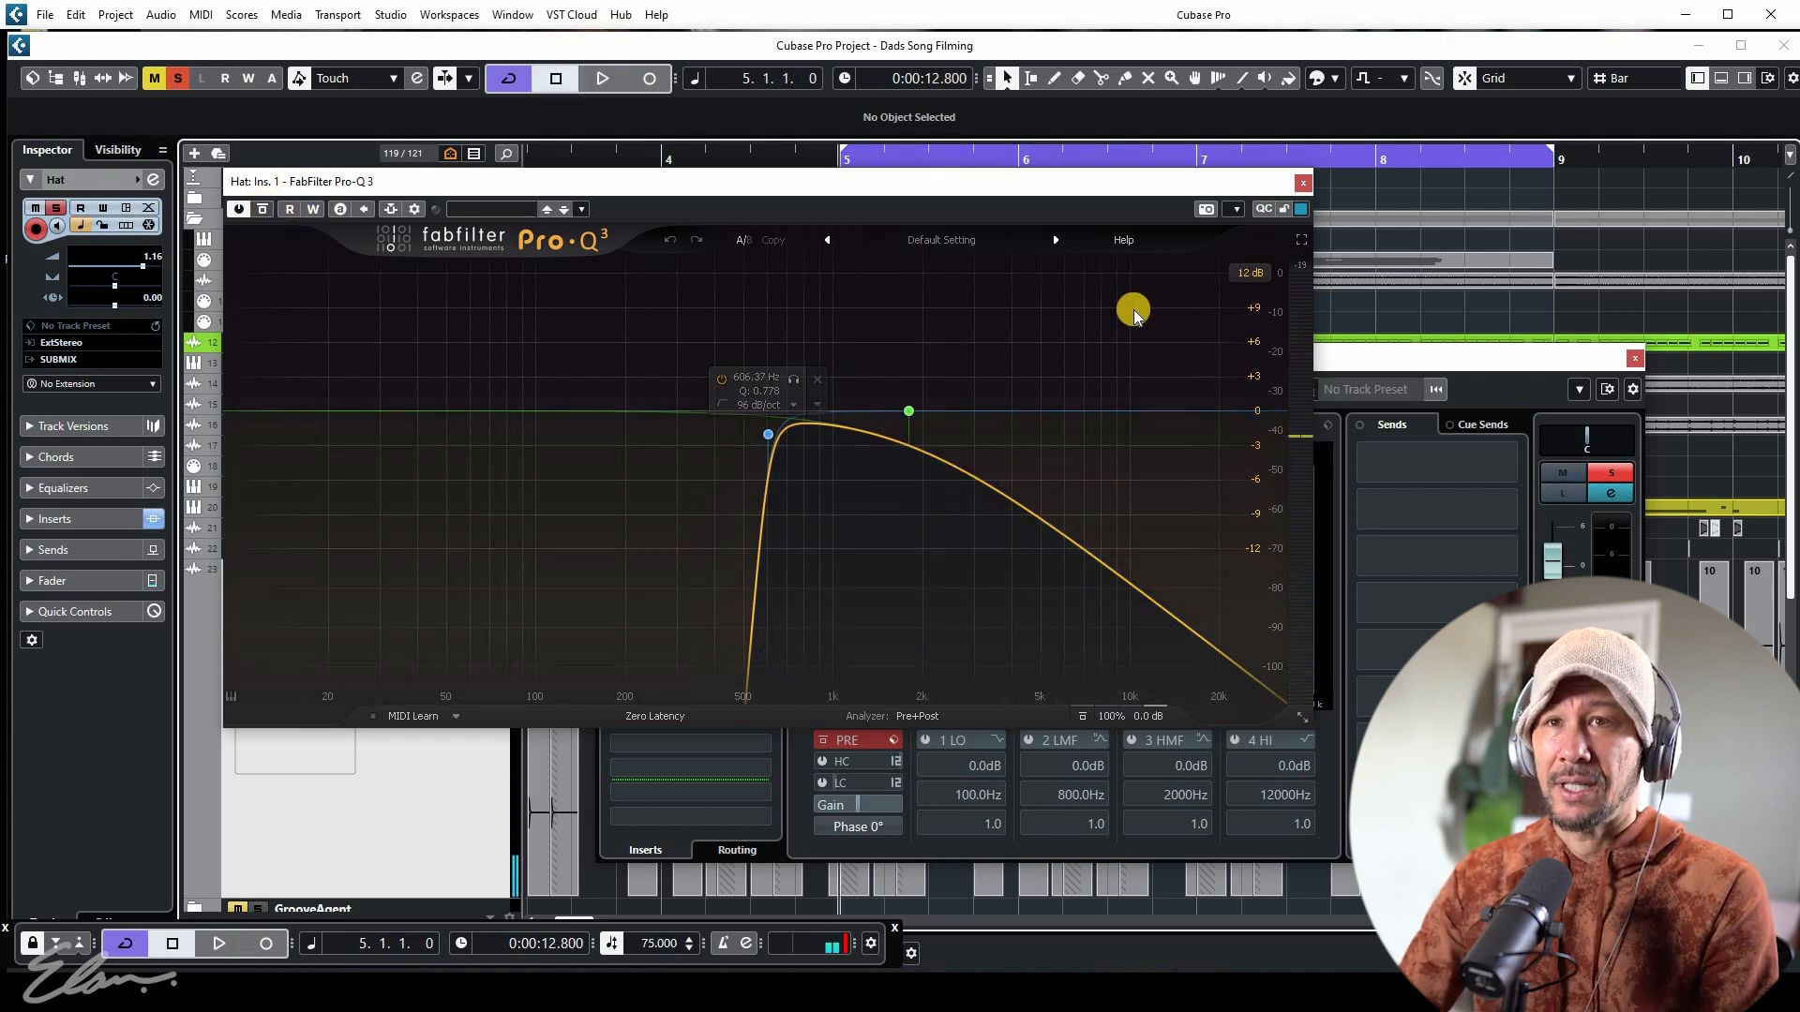
# Compare the Hat loop with the FabFilter Pro-Q 3 bypassed and active, and close the equalizer window
pyautogui.press('space')
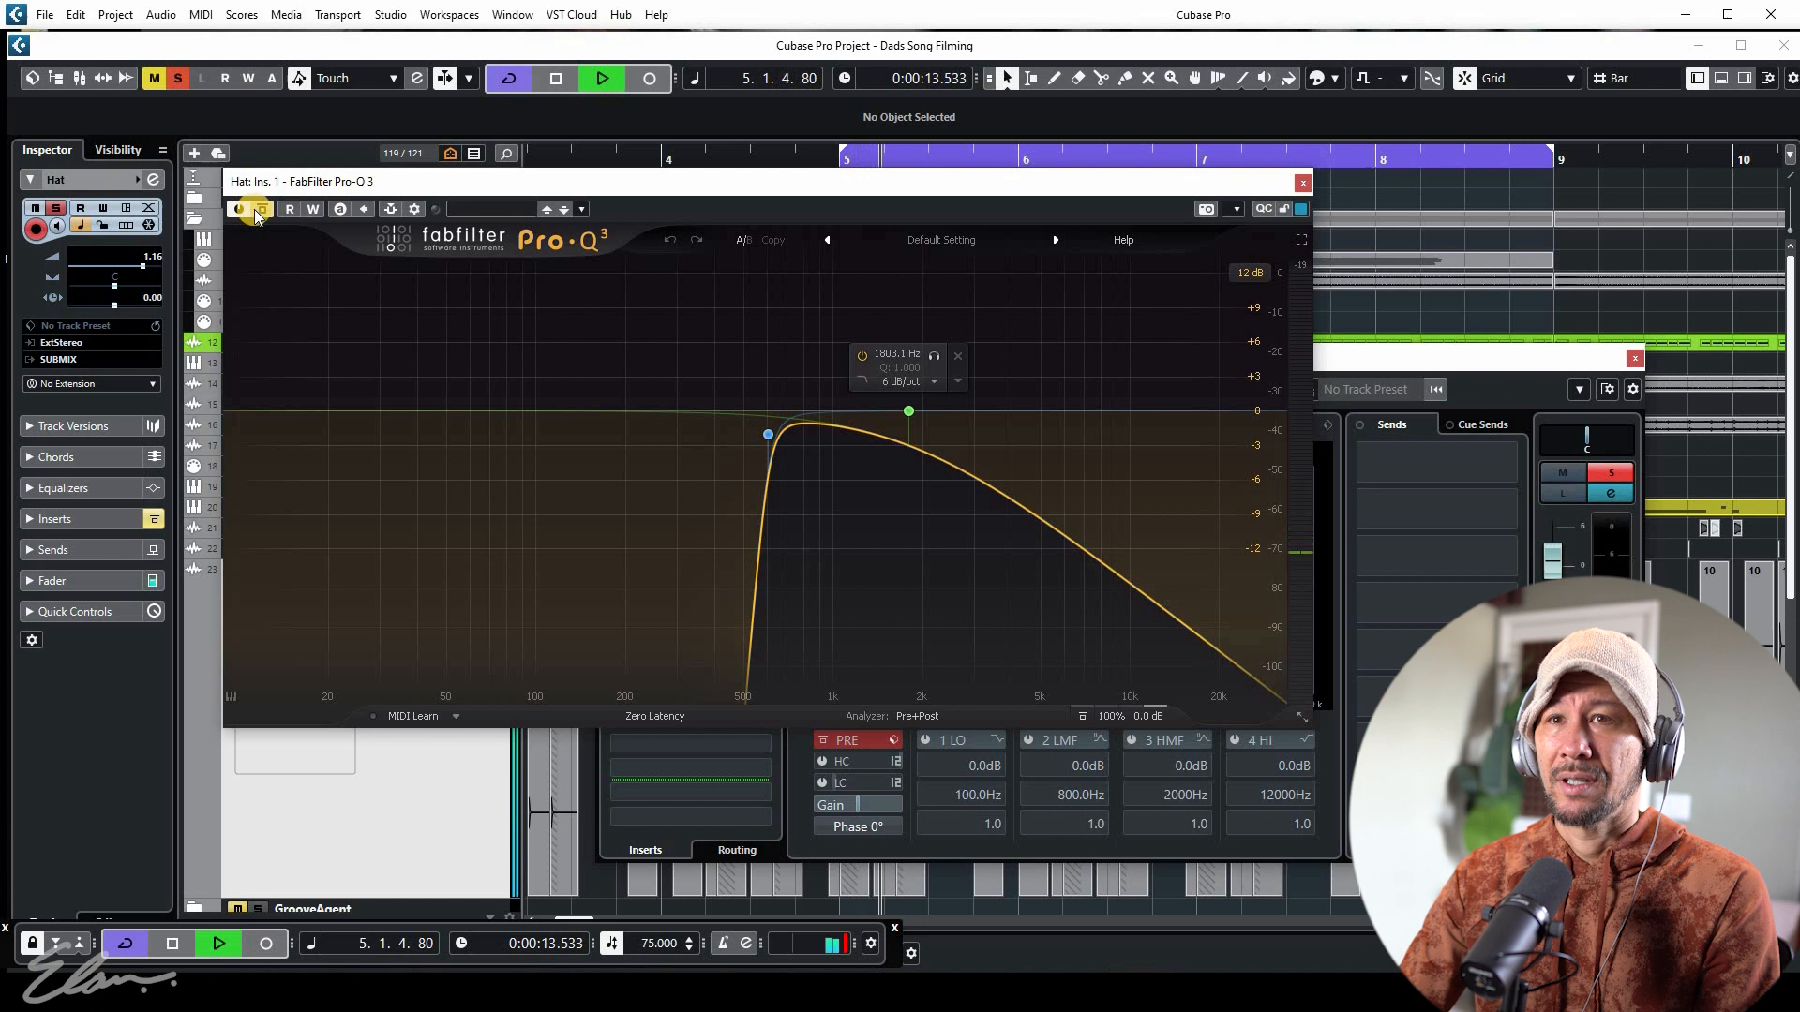
pyautogui.click(261, 209)
pyautogui.press('space')
pyautogui.press('space')
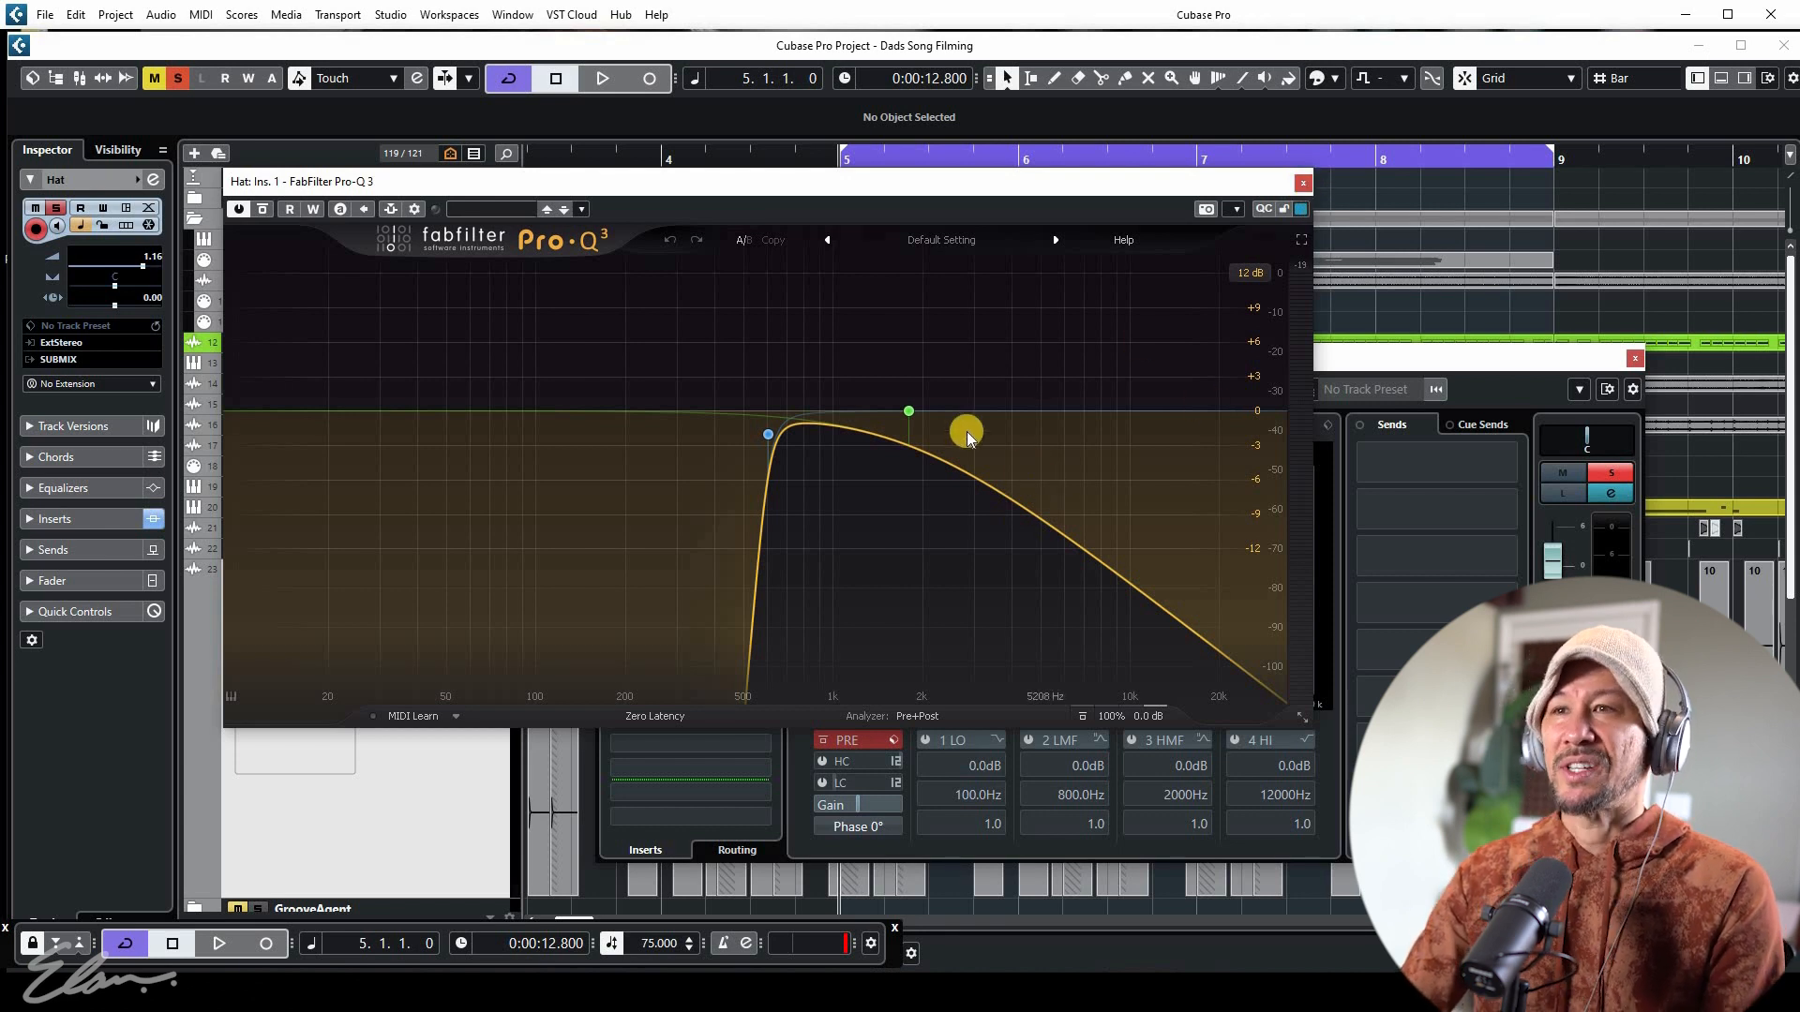
pyautogui.click(1304, 186)
pyautogui.press('space')
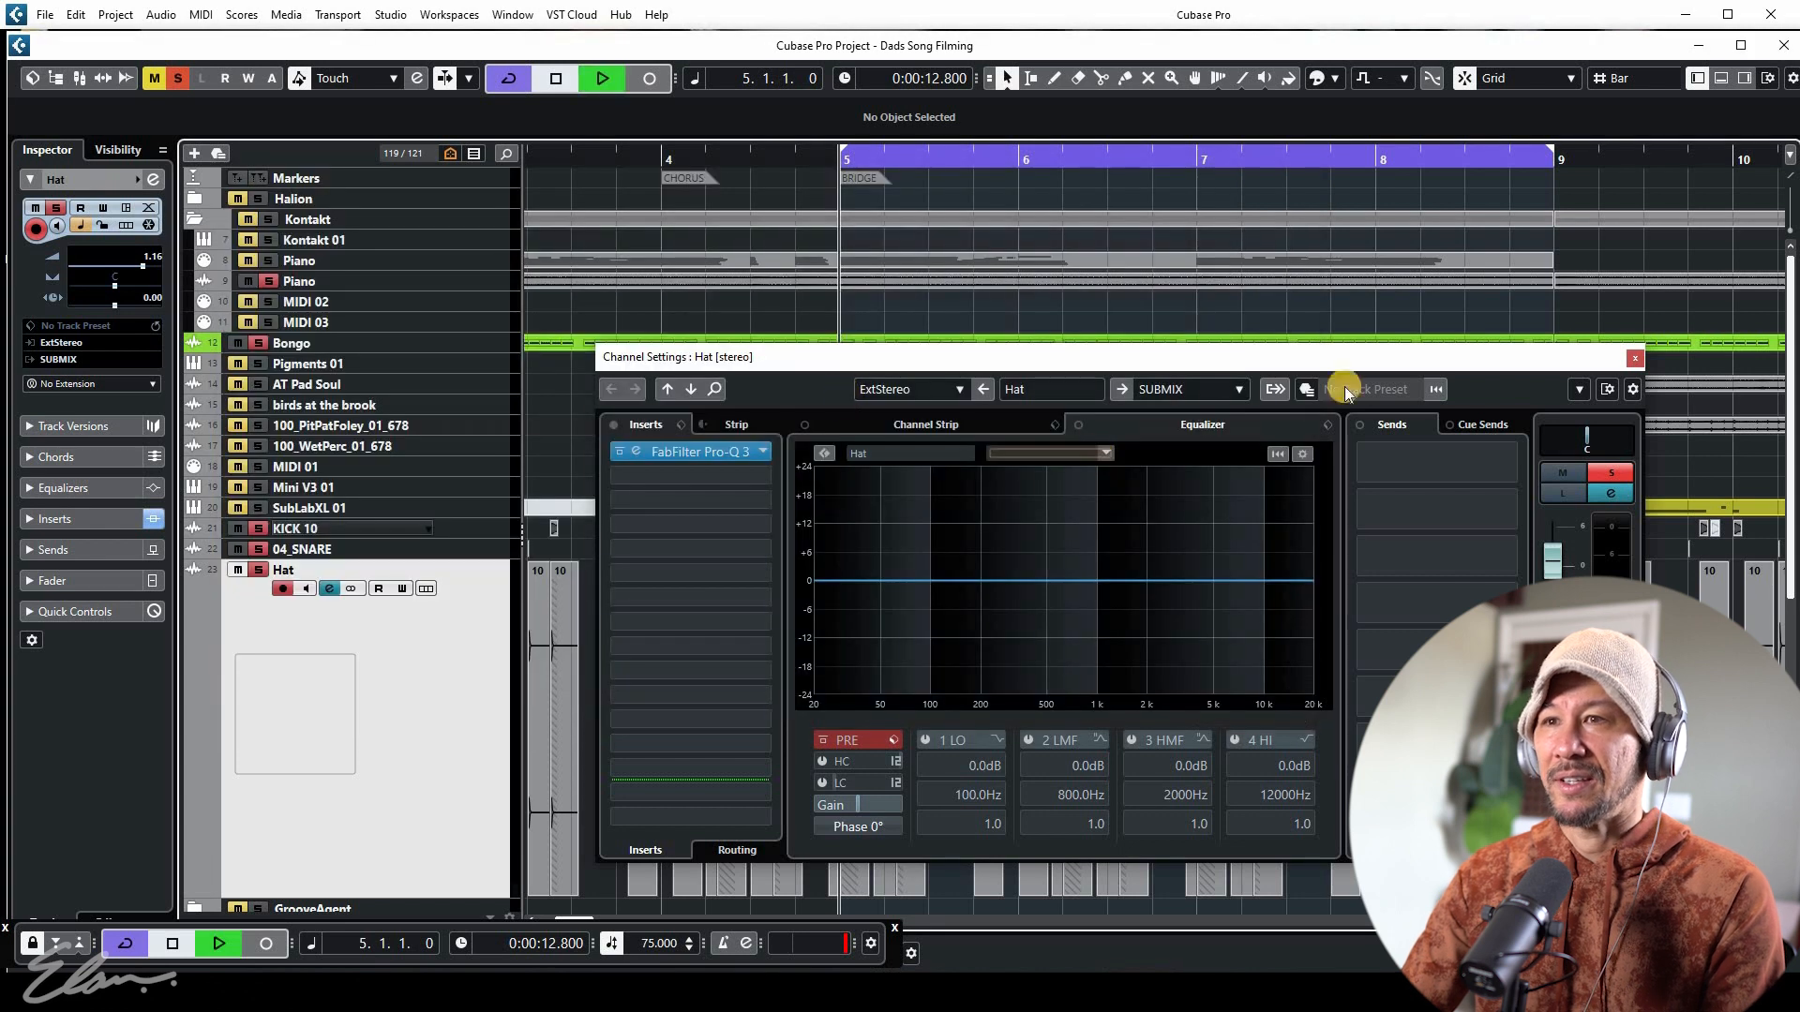
pyautogui.press('space')
# Open the Purple Audio MC 77 insert on the 04_SNARE channel and examine its meters while replaying the cycled section
pyautogui.click(337, 549)
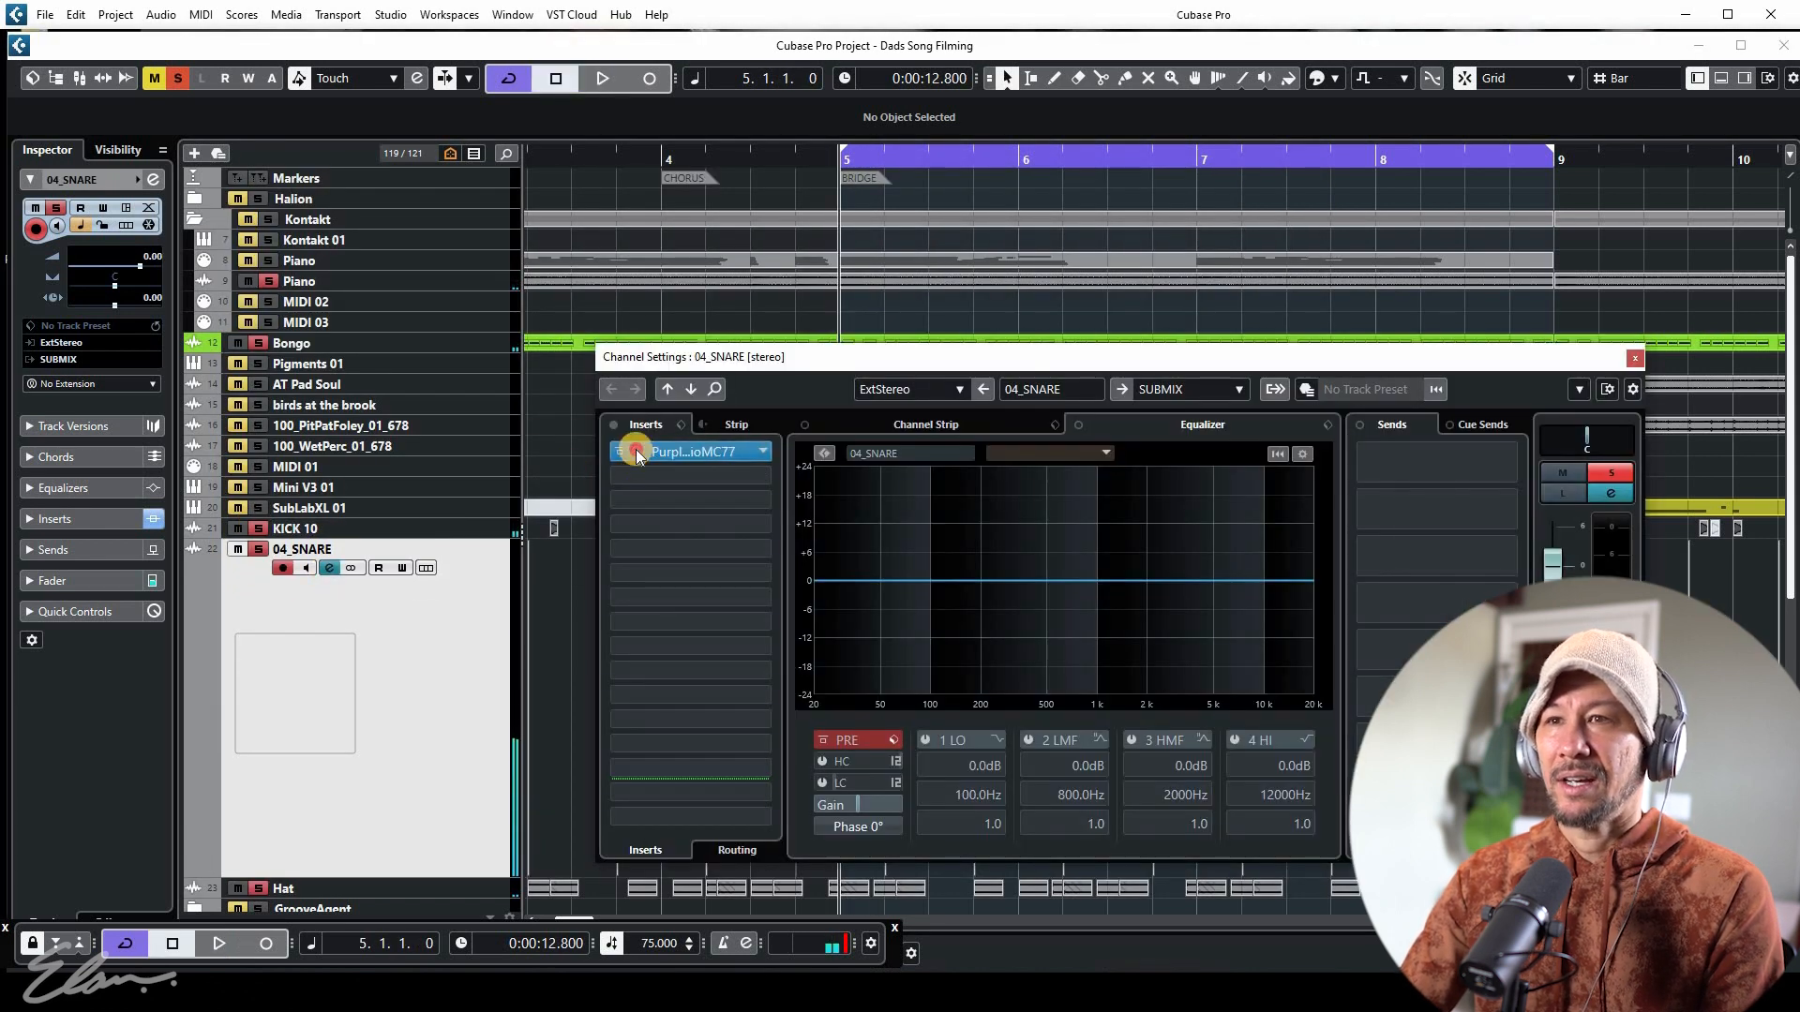
pyautogui.click(637, 454)
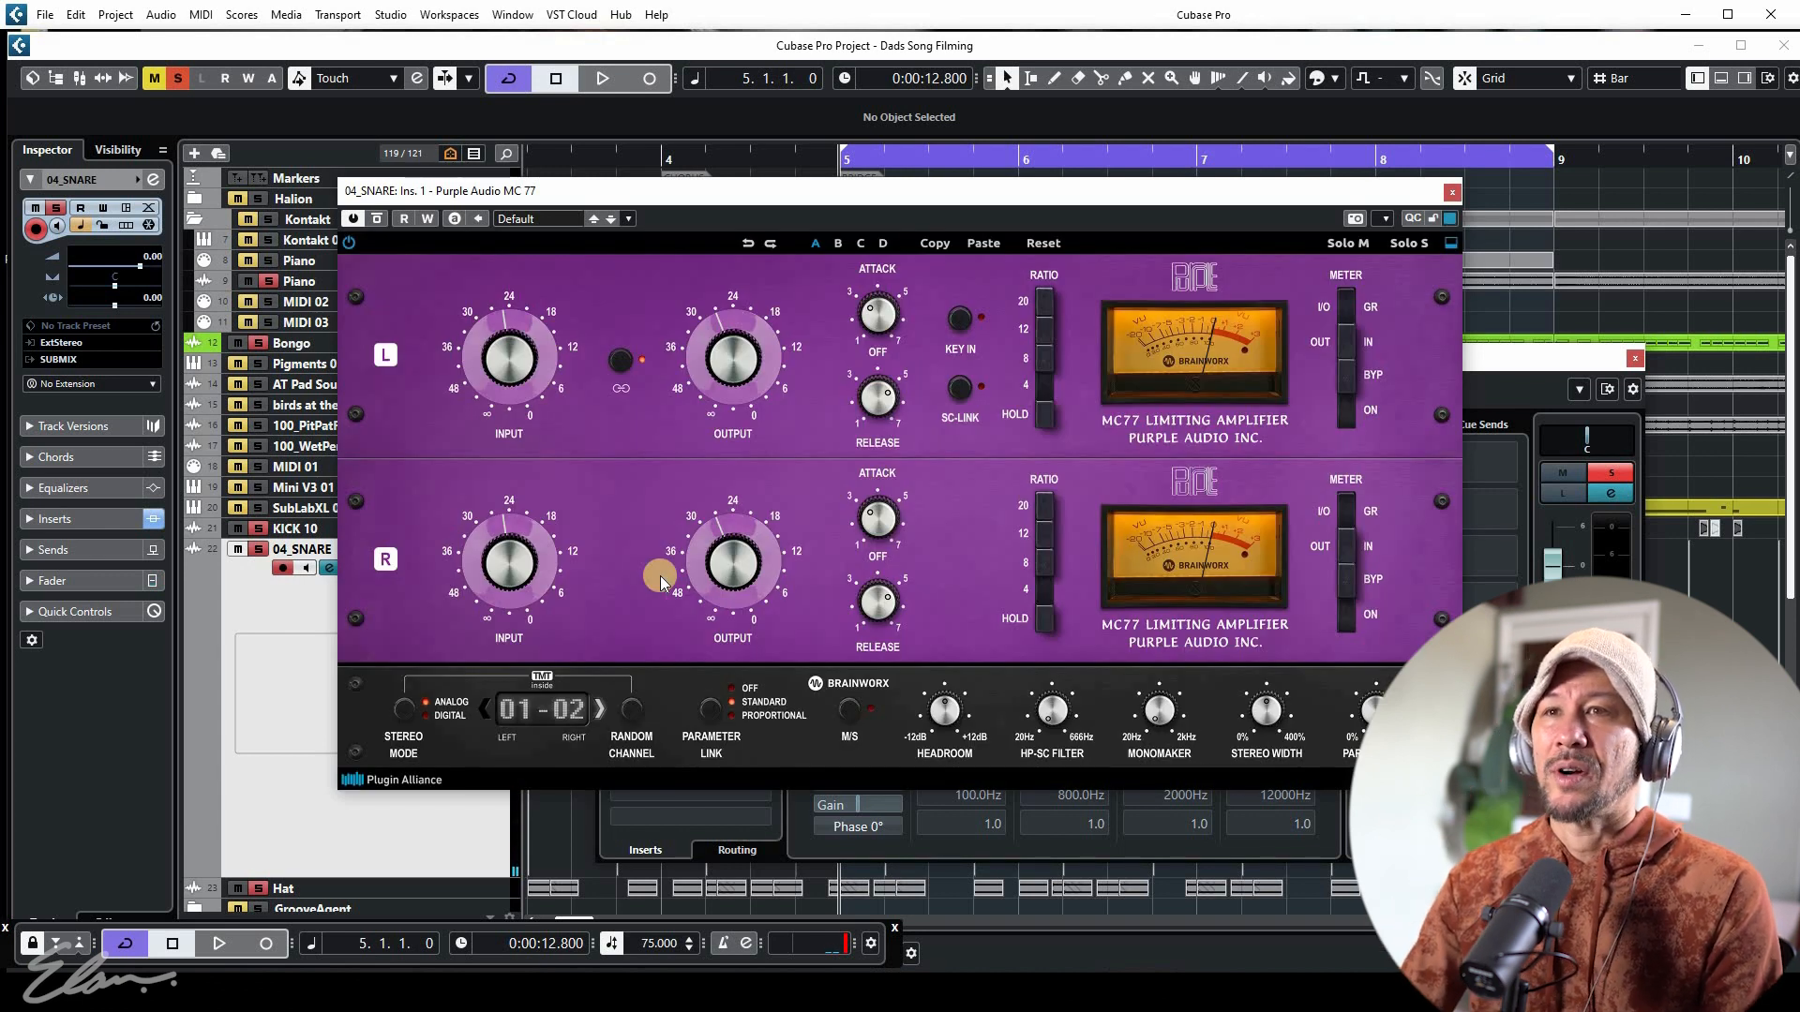
pyautogui.press('space')
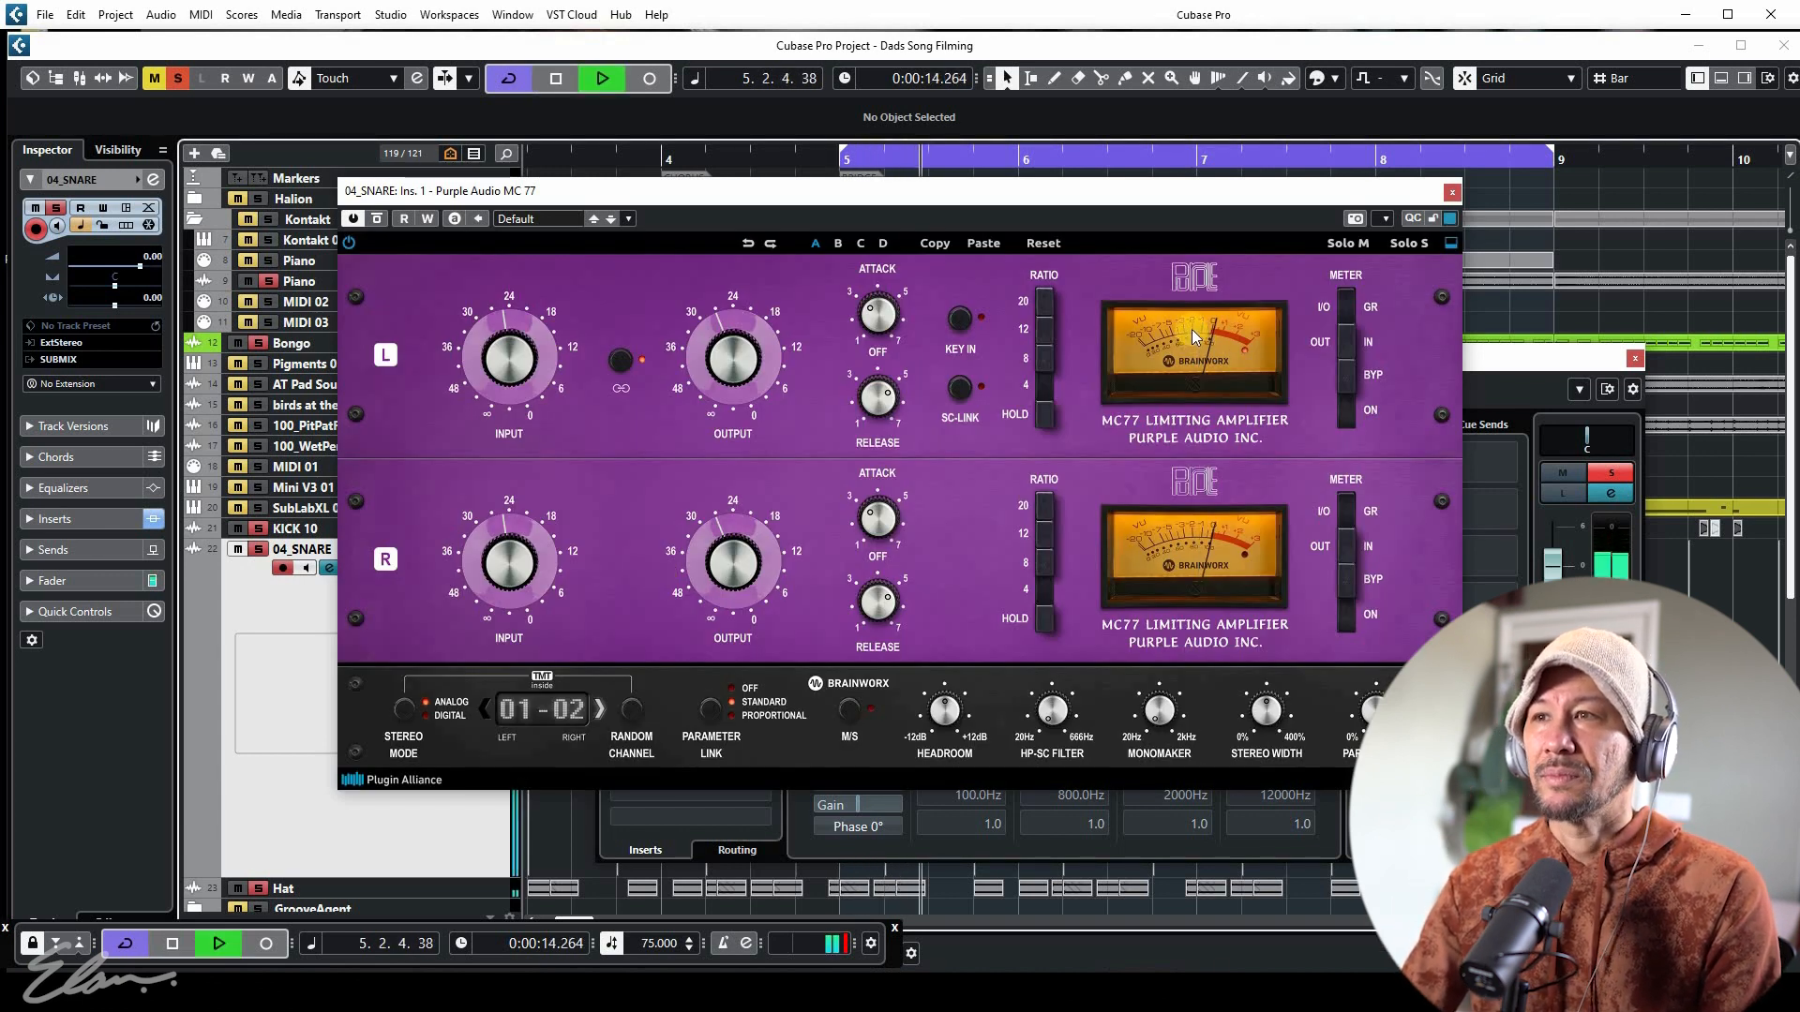
pyautogui.press('space')
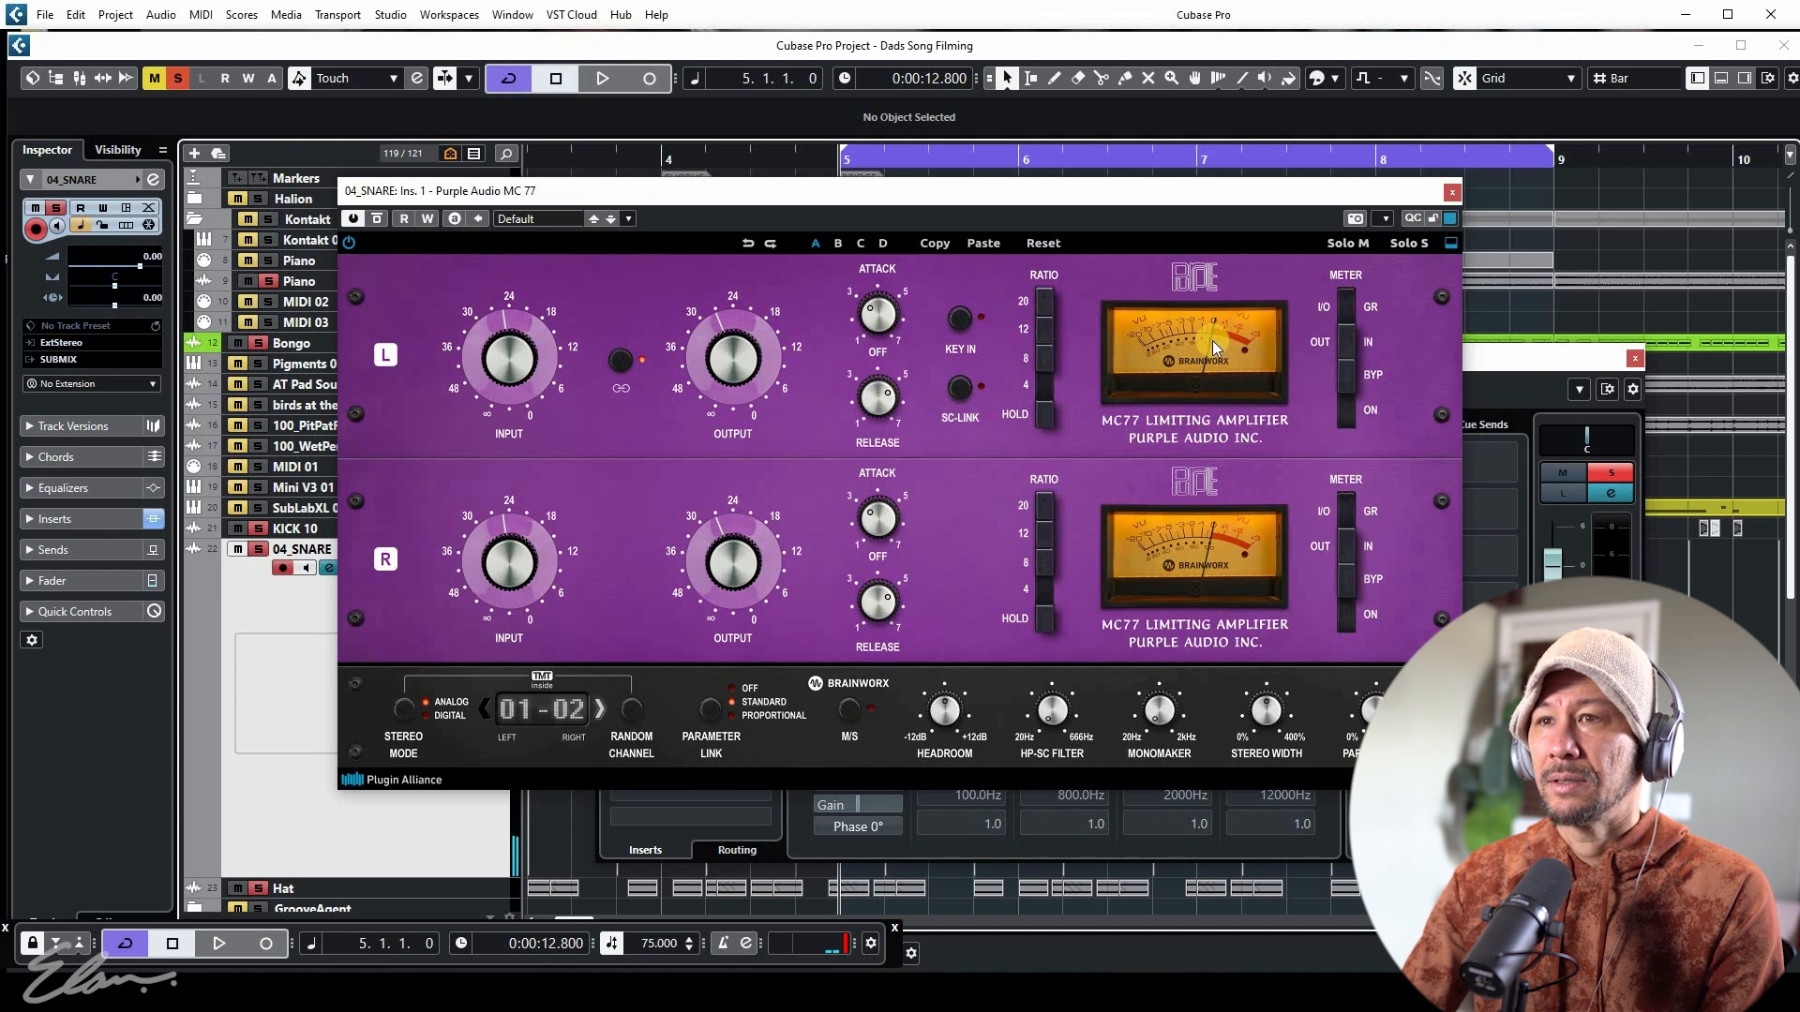
pyautogui.press('space')
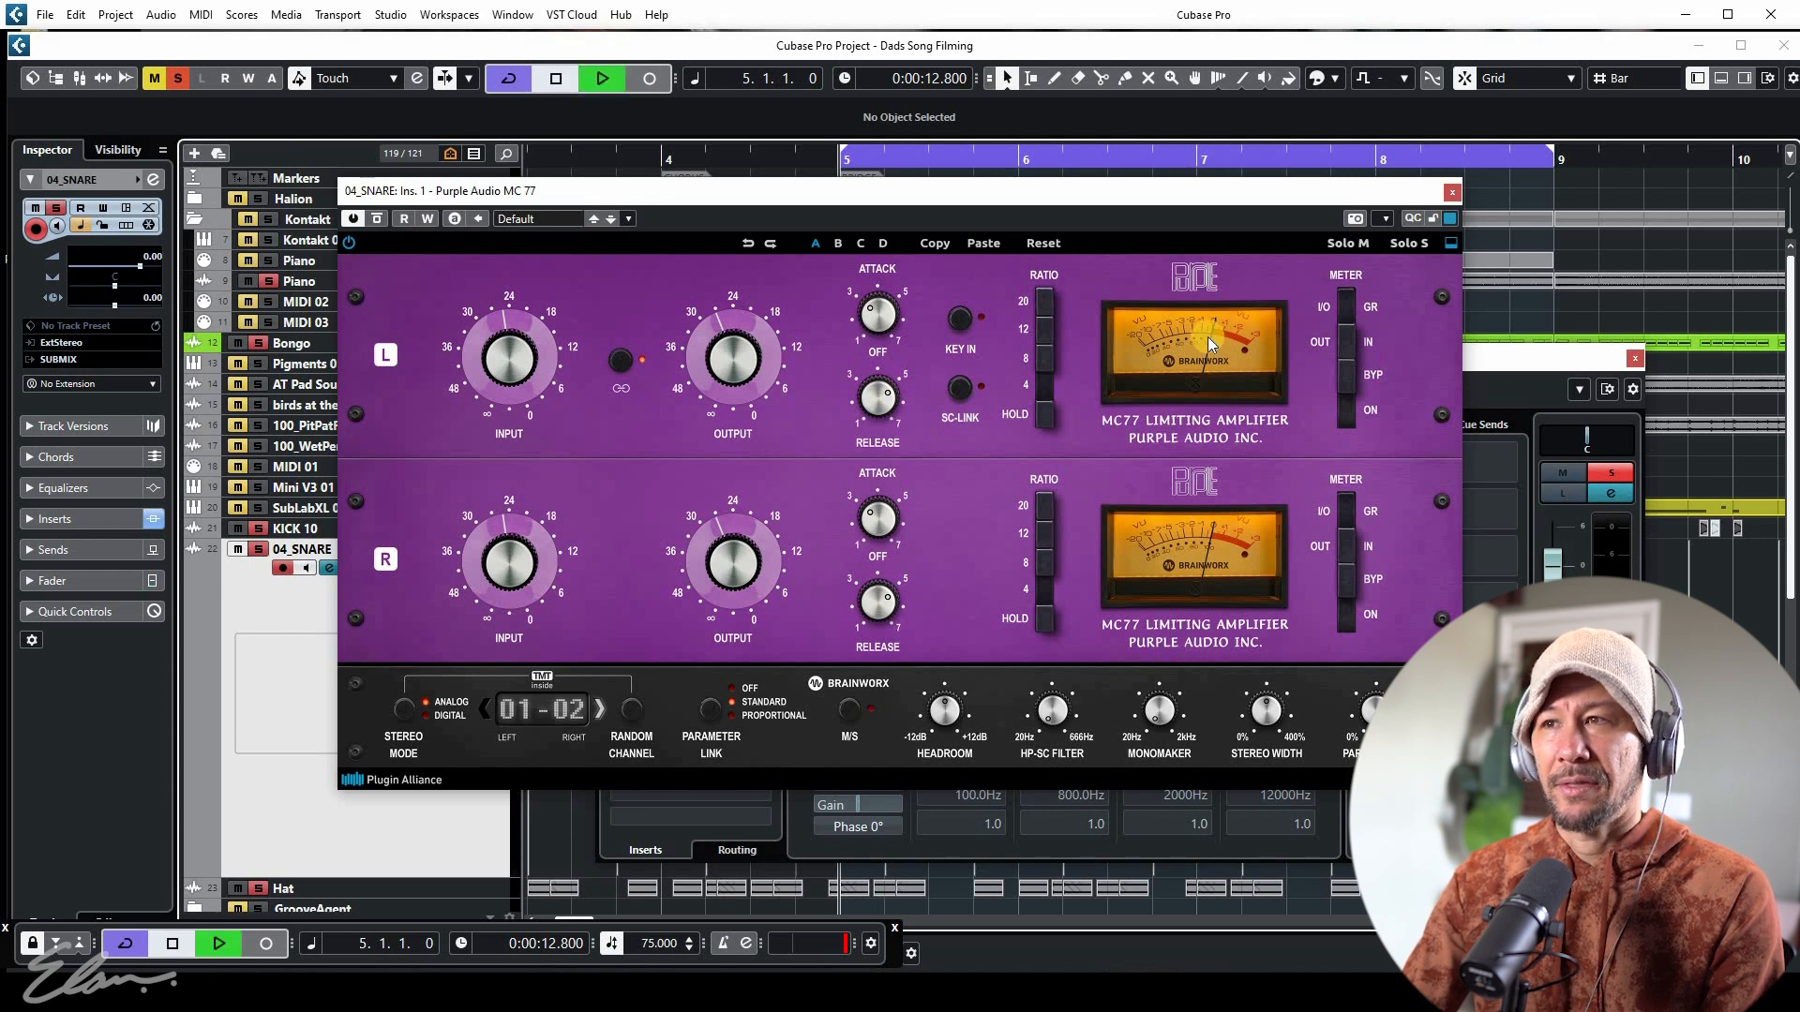
pyautogui.press('space')
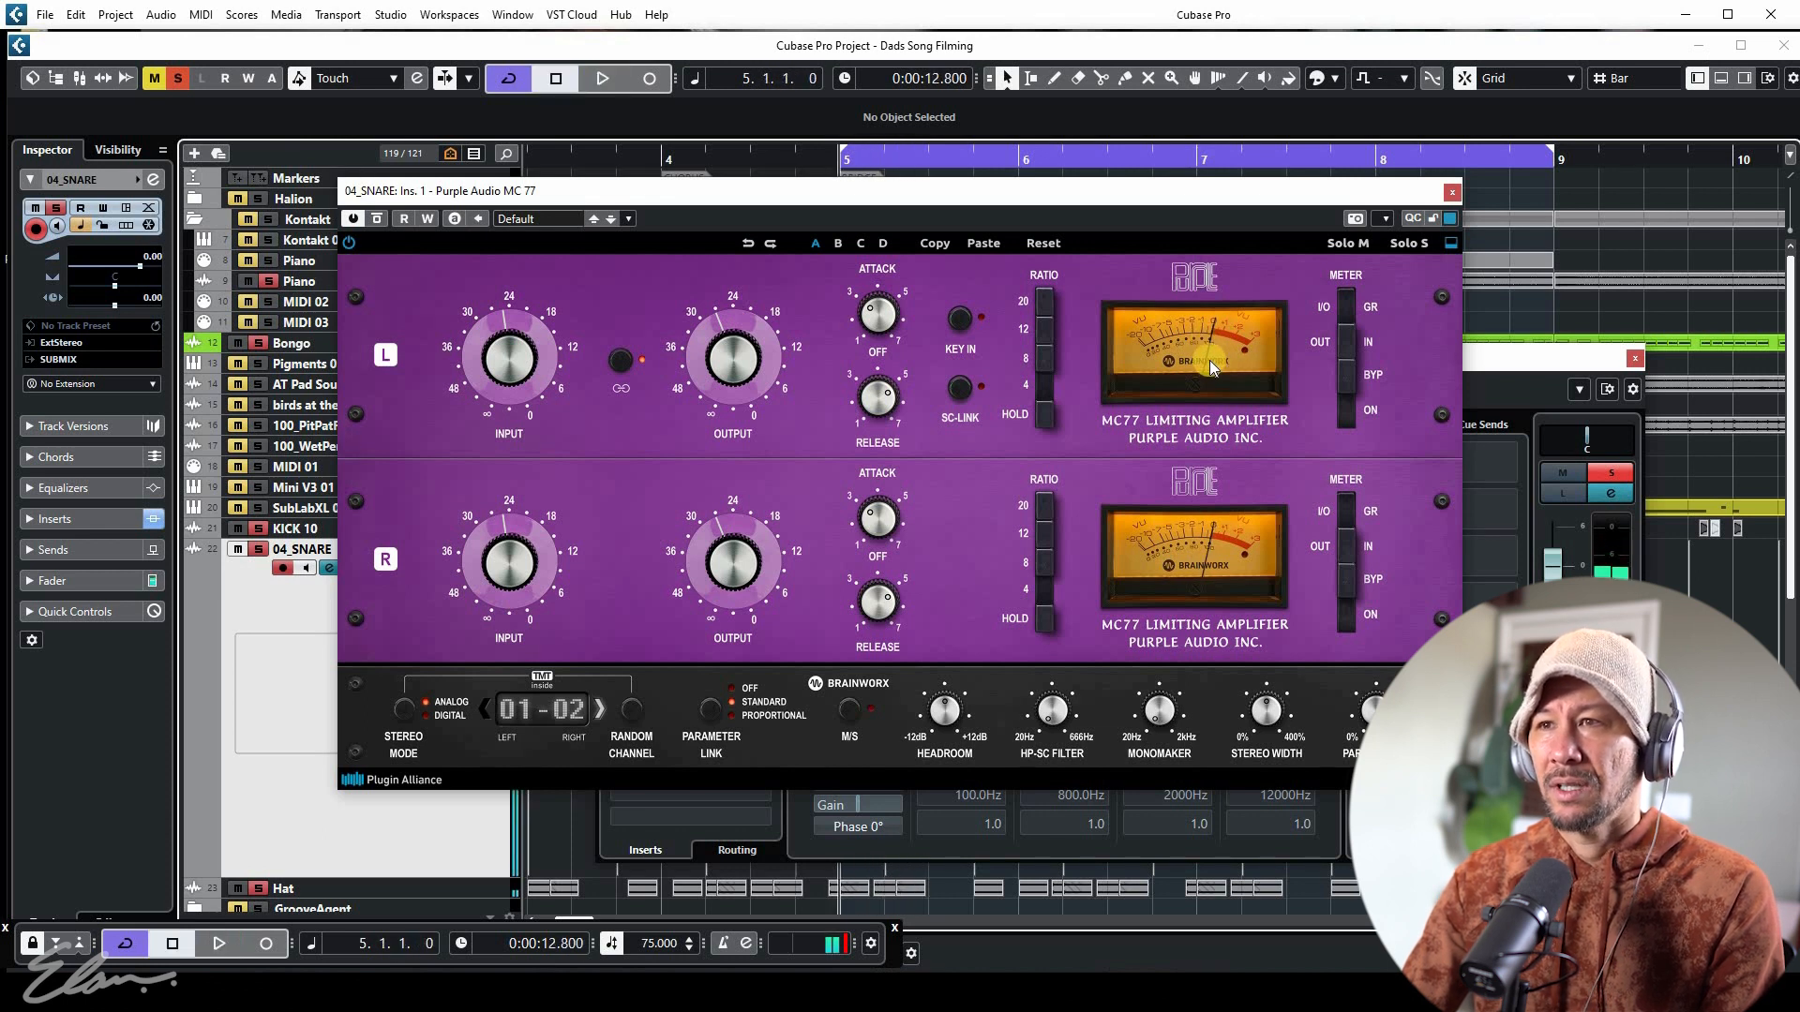
pyautogui.press('space')
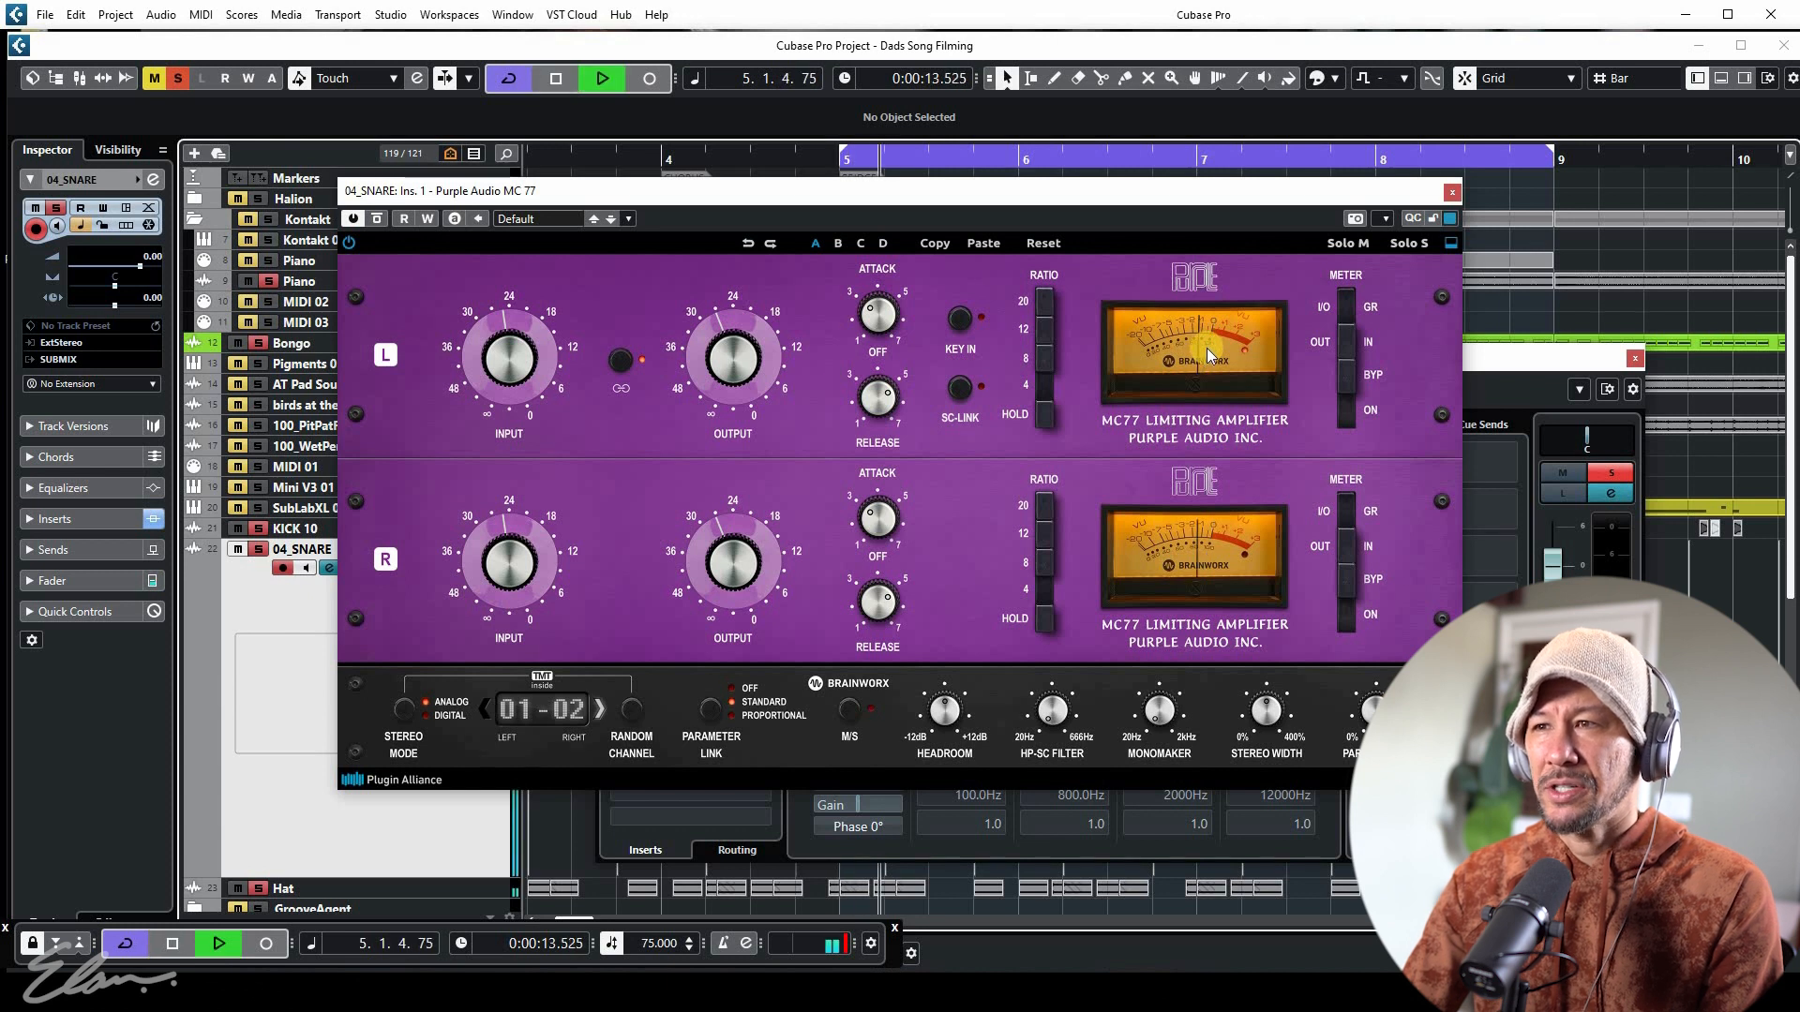
# Compare the snare with the MC 77 bypassed and active, stop playback, and close the channel settings
pyautogui.click(375, 220)
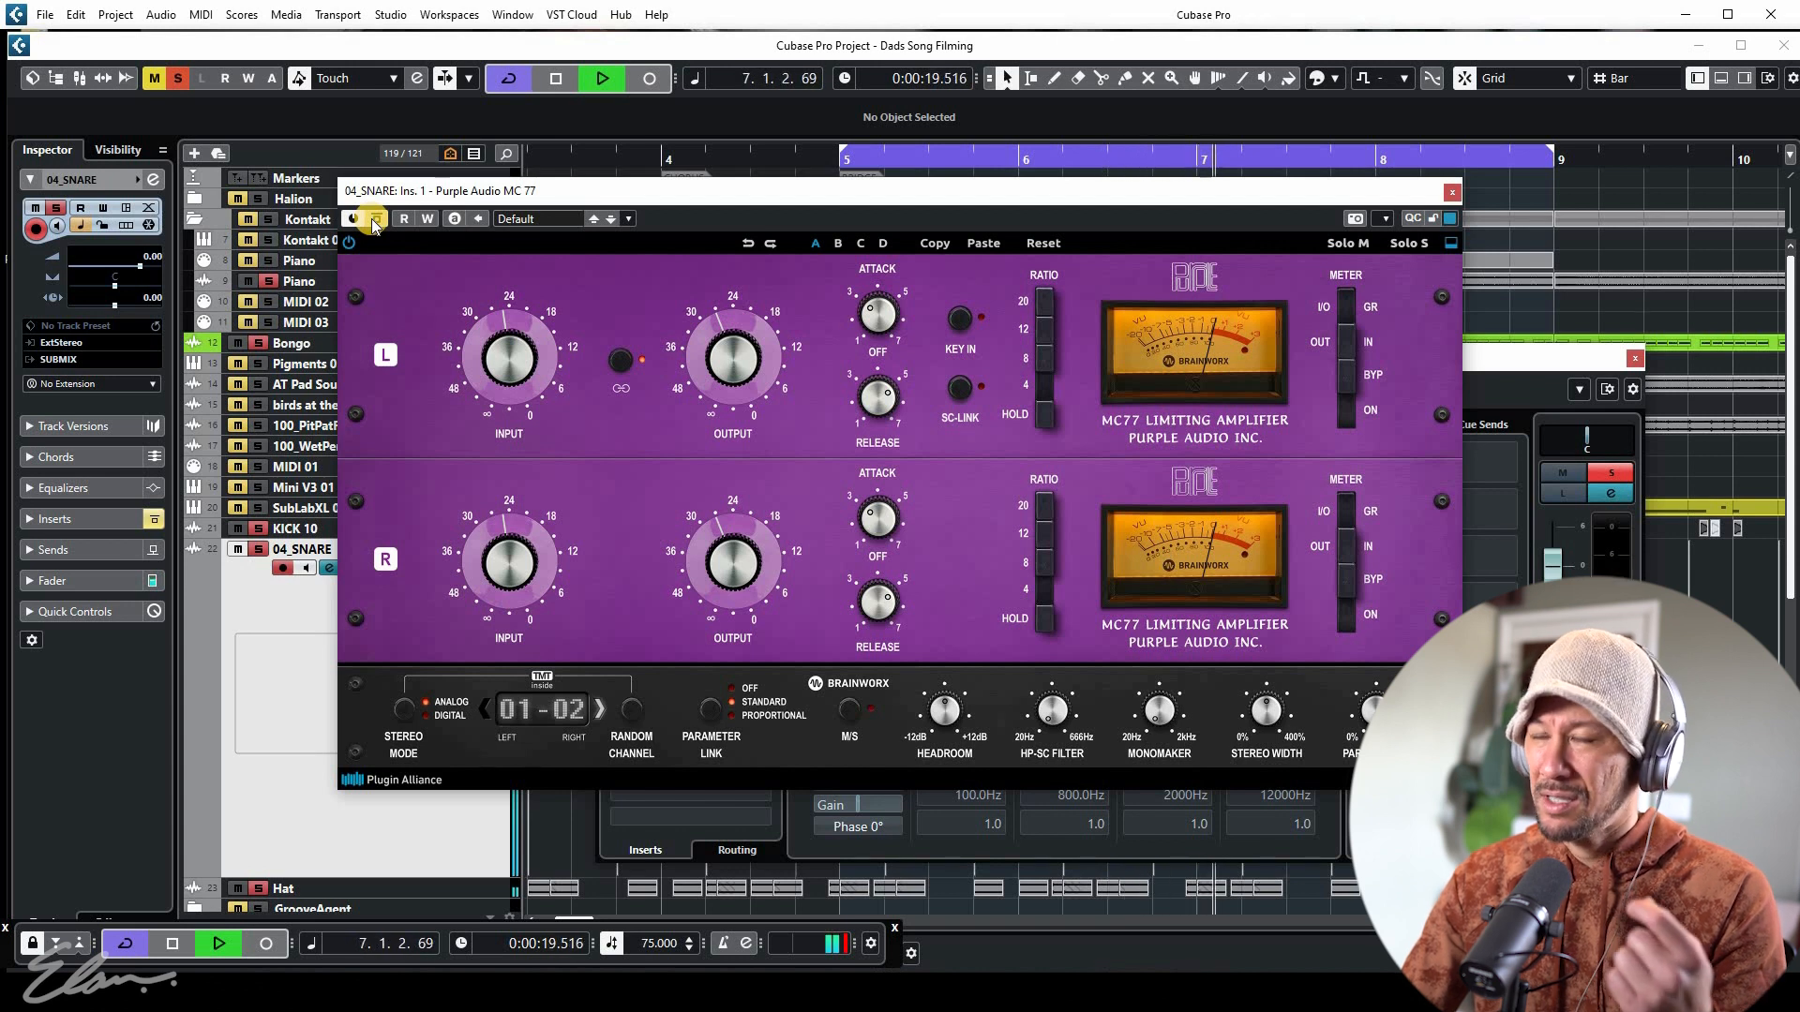
pyautogui.click(375, 222)
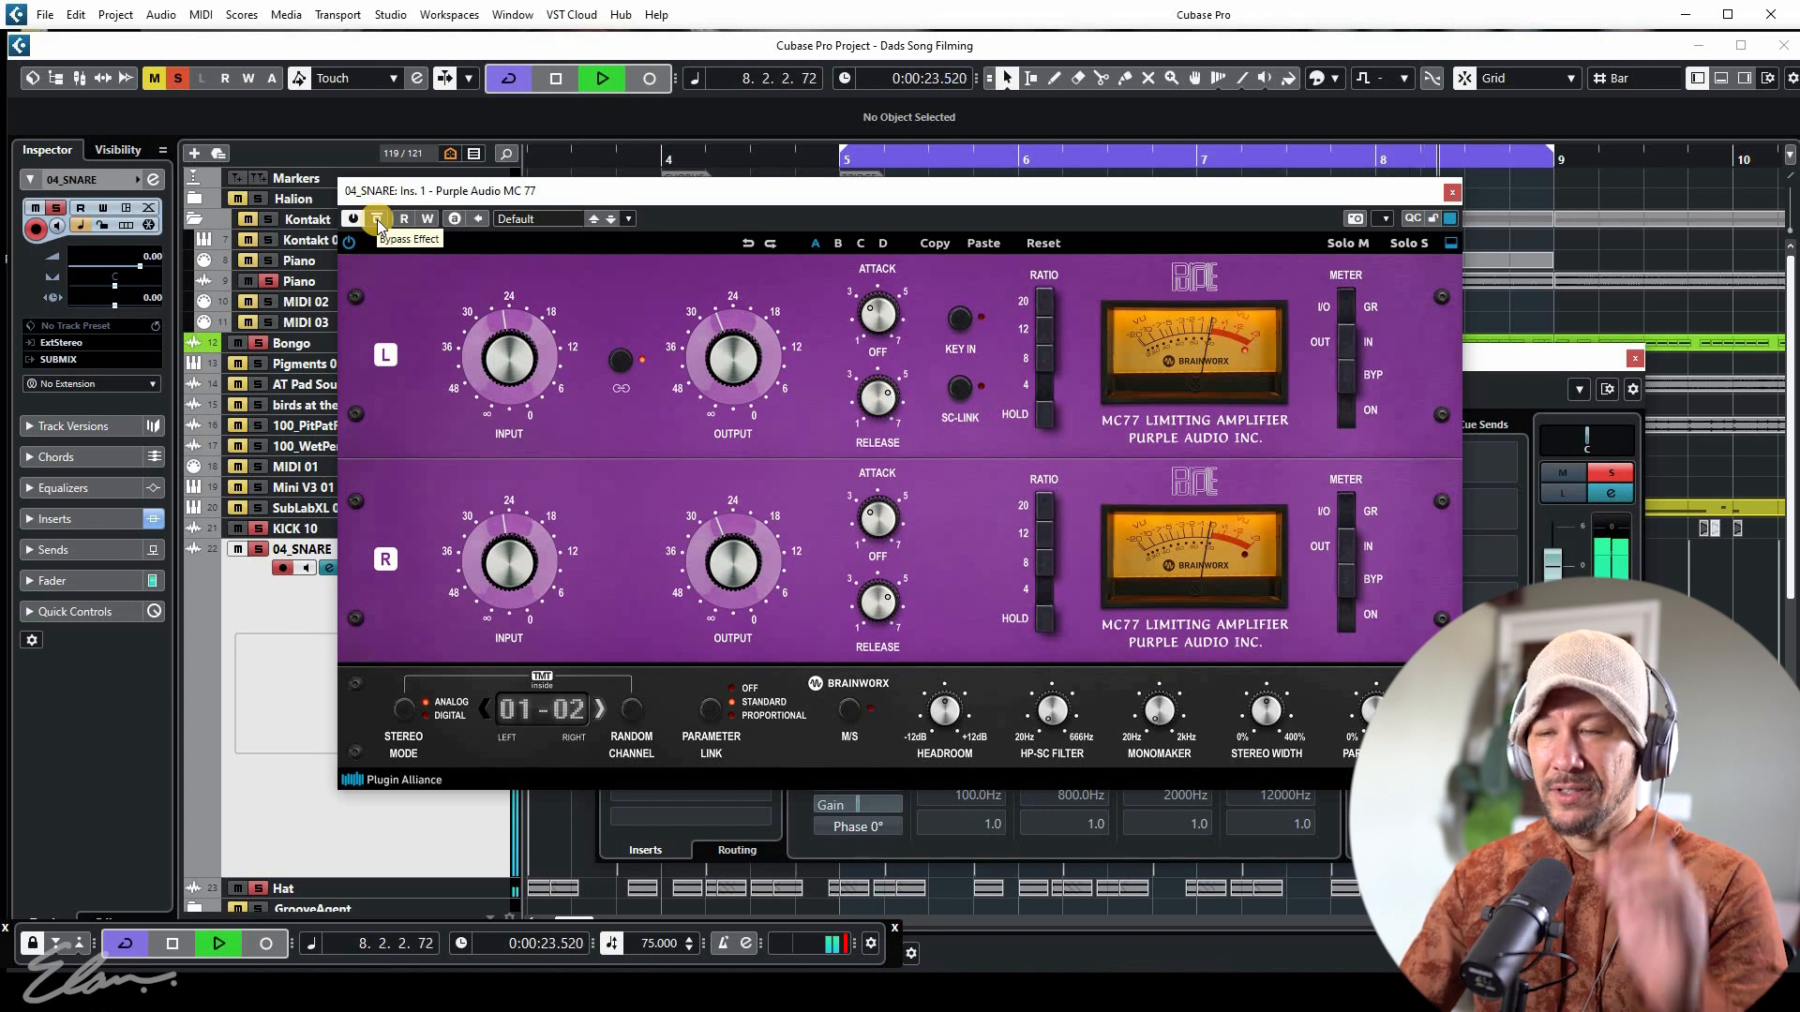
pyautogui.press('space')
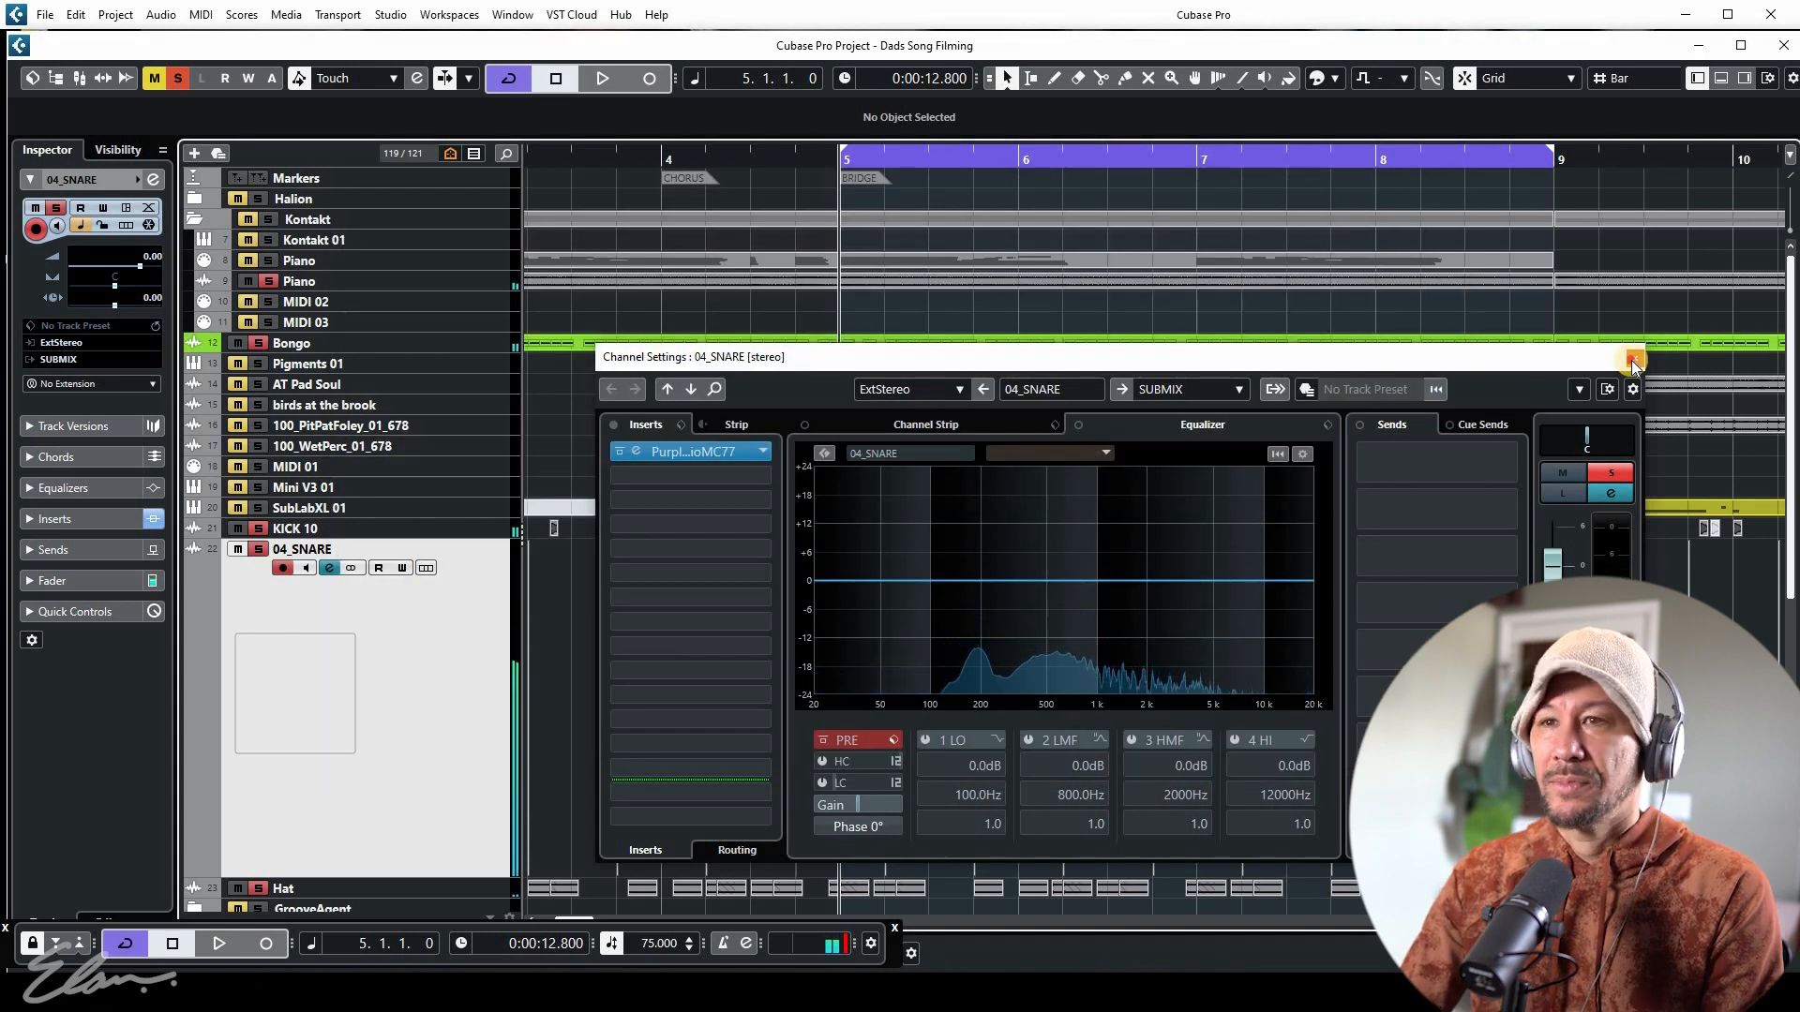
pyautogui.click(1635, 359)
# Check the KICK 10 channel settings for insert effects, return to the compact track list, and play the loop
pyautogui.click(394, 521)
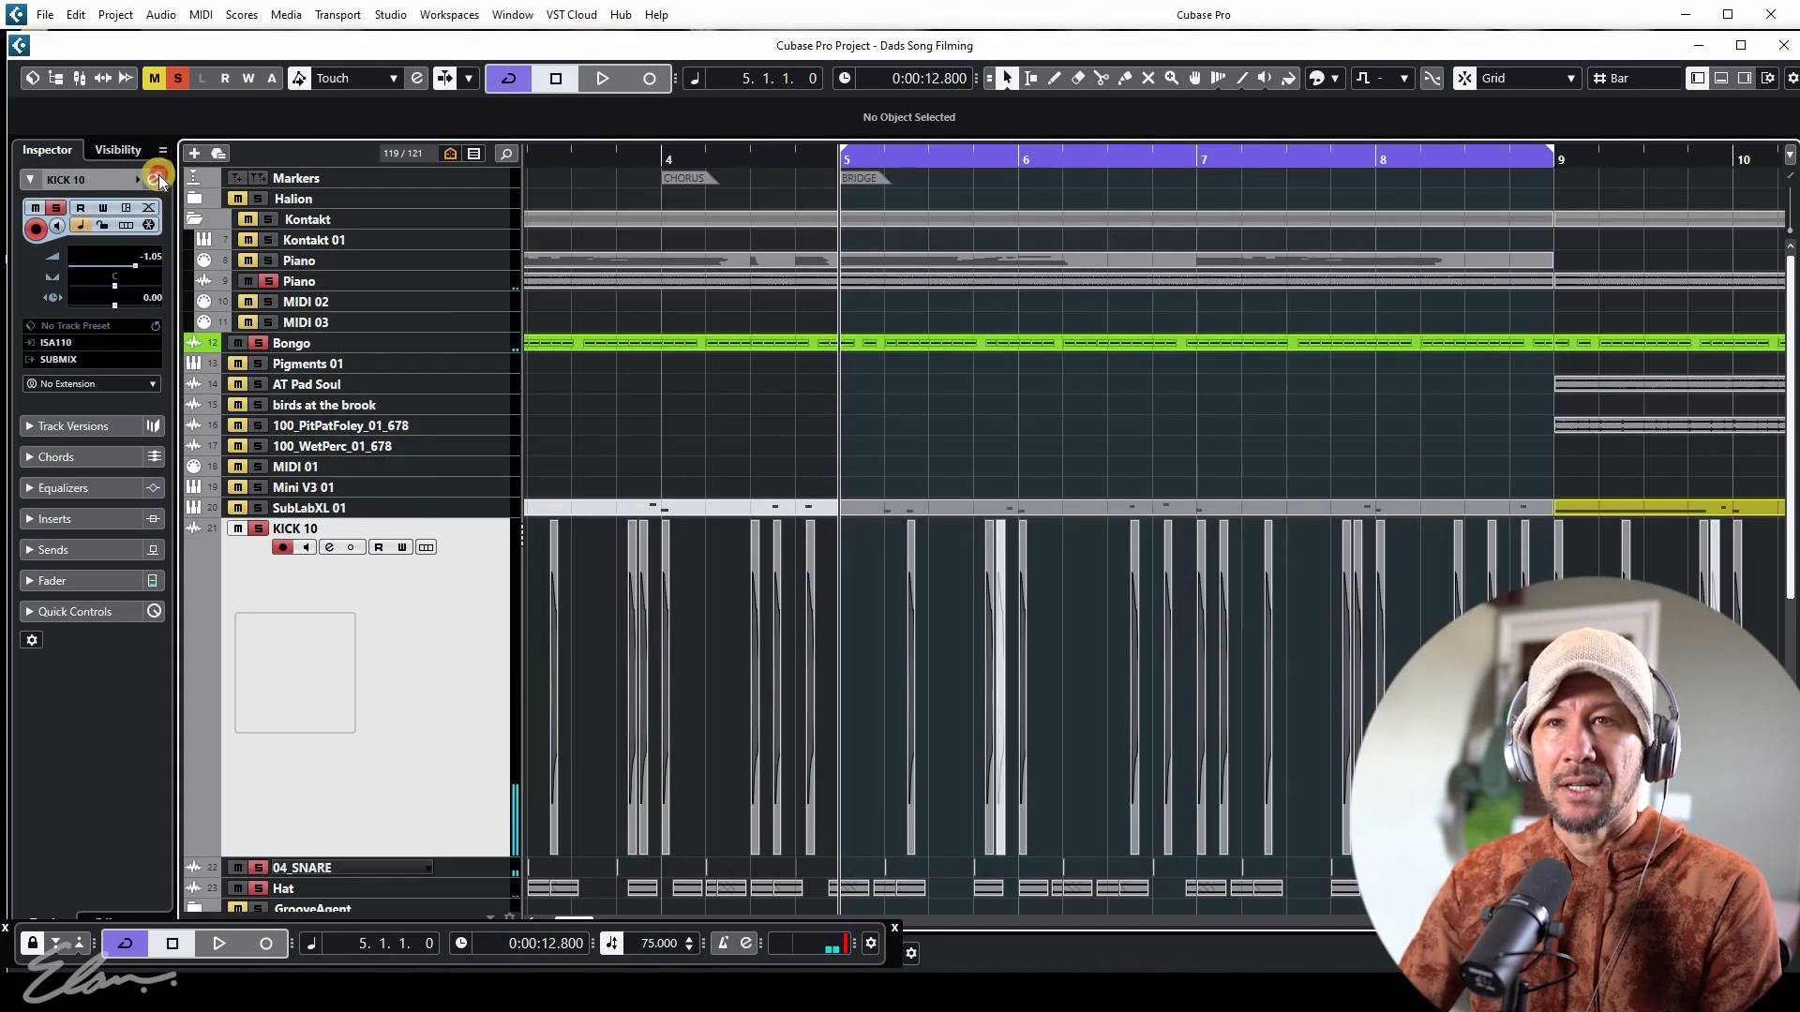
pyautogui.click(155, 179)
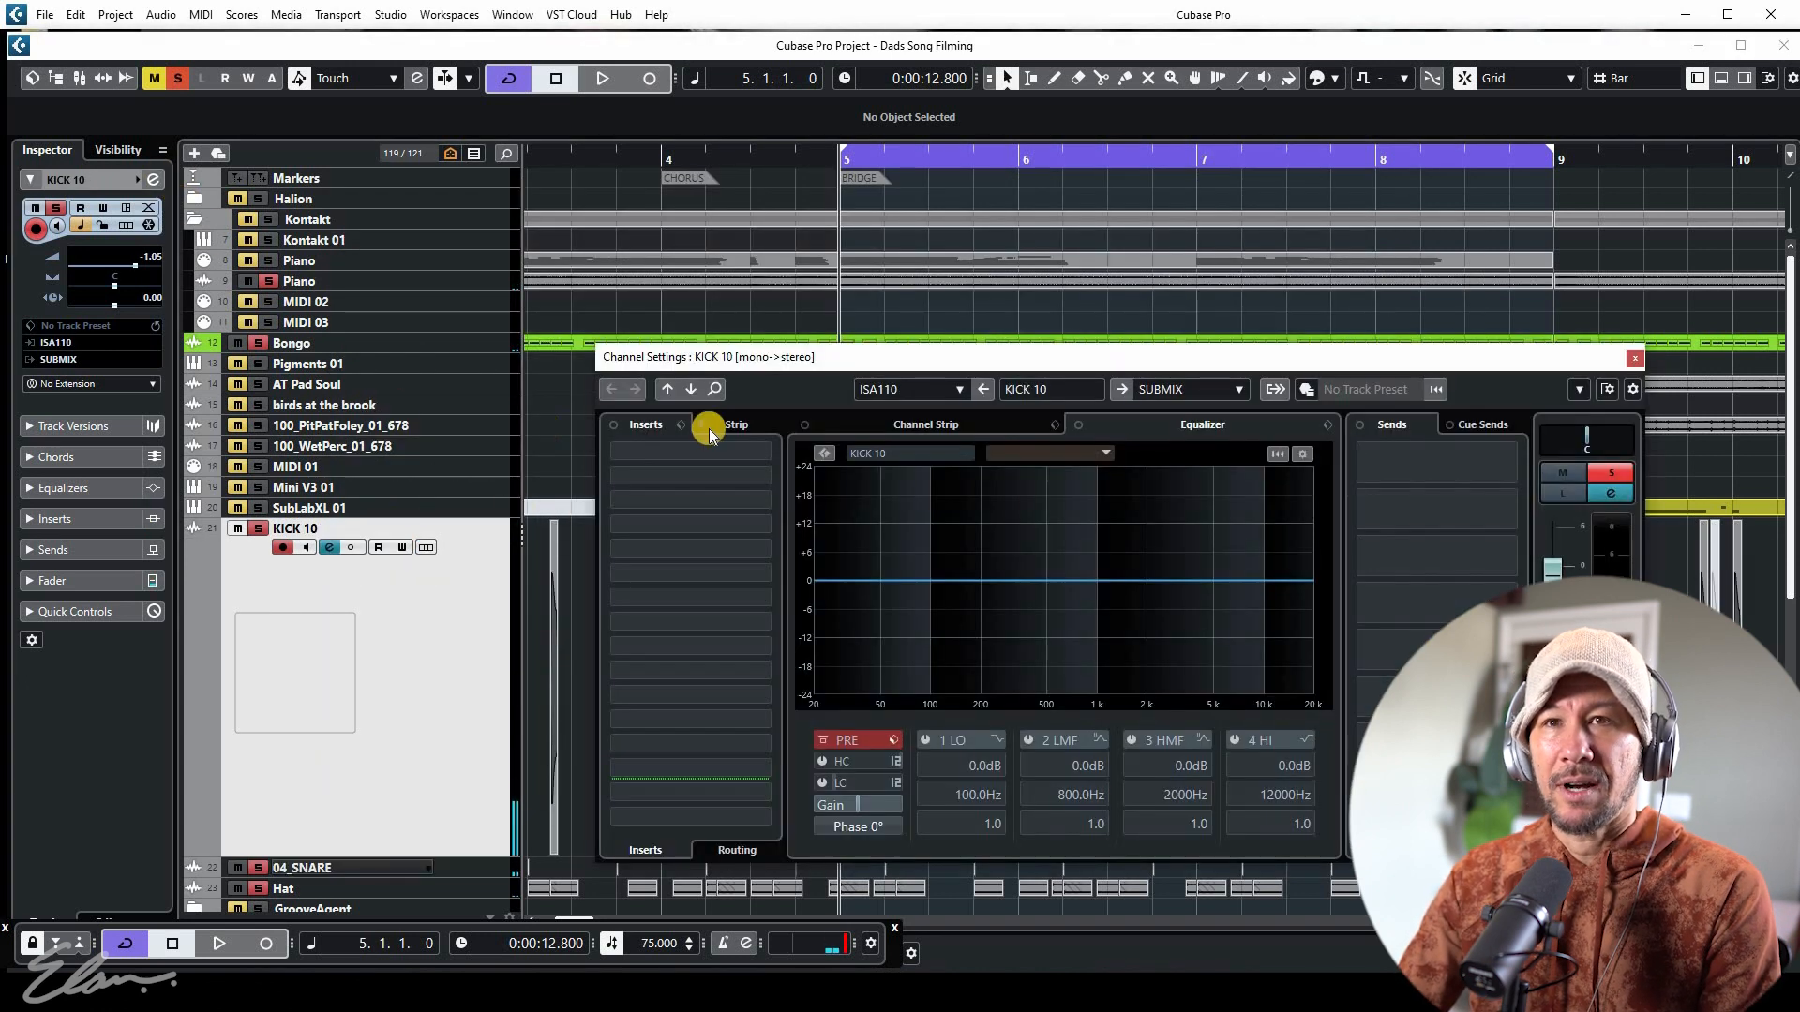
pyautogui.click(210, 551)
pyautogui.press('space')
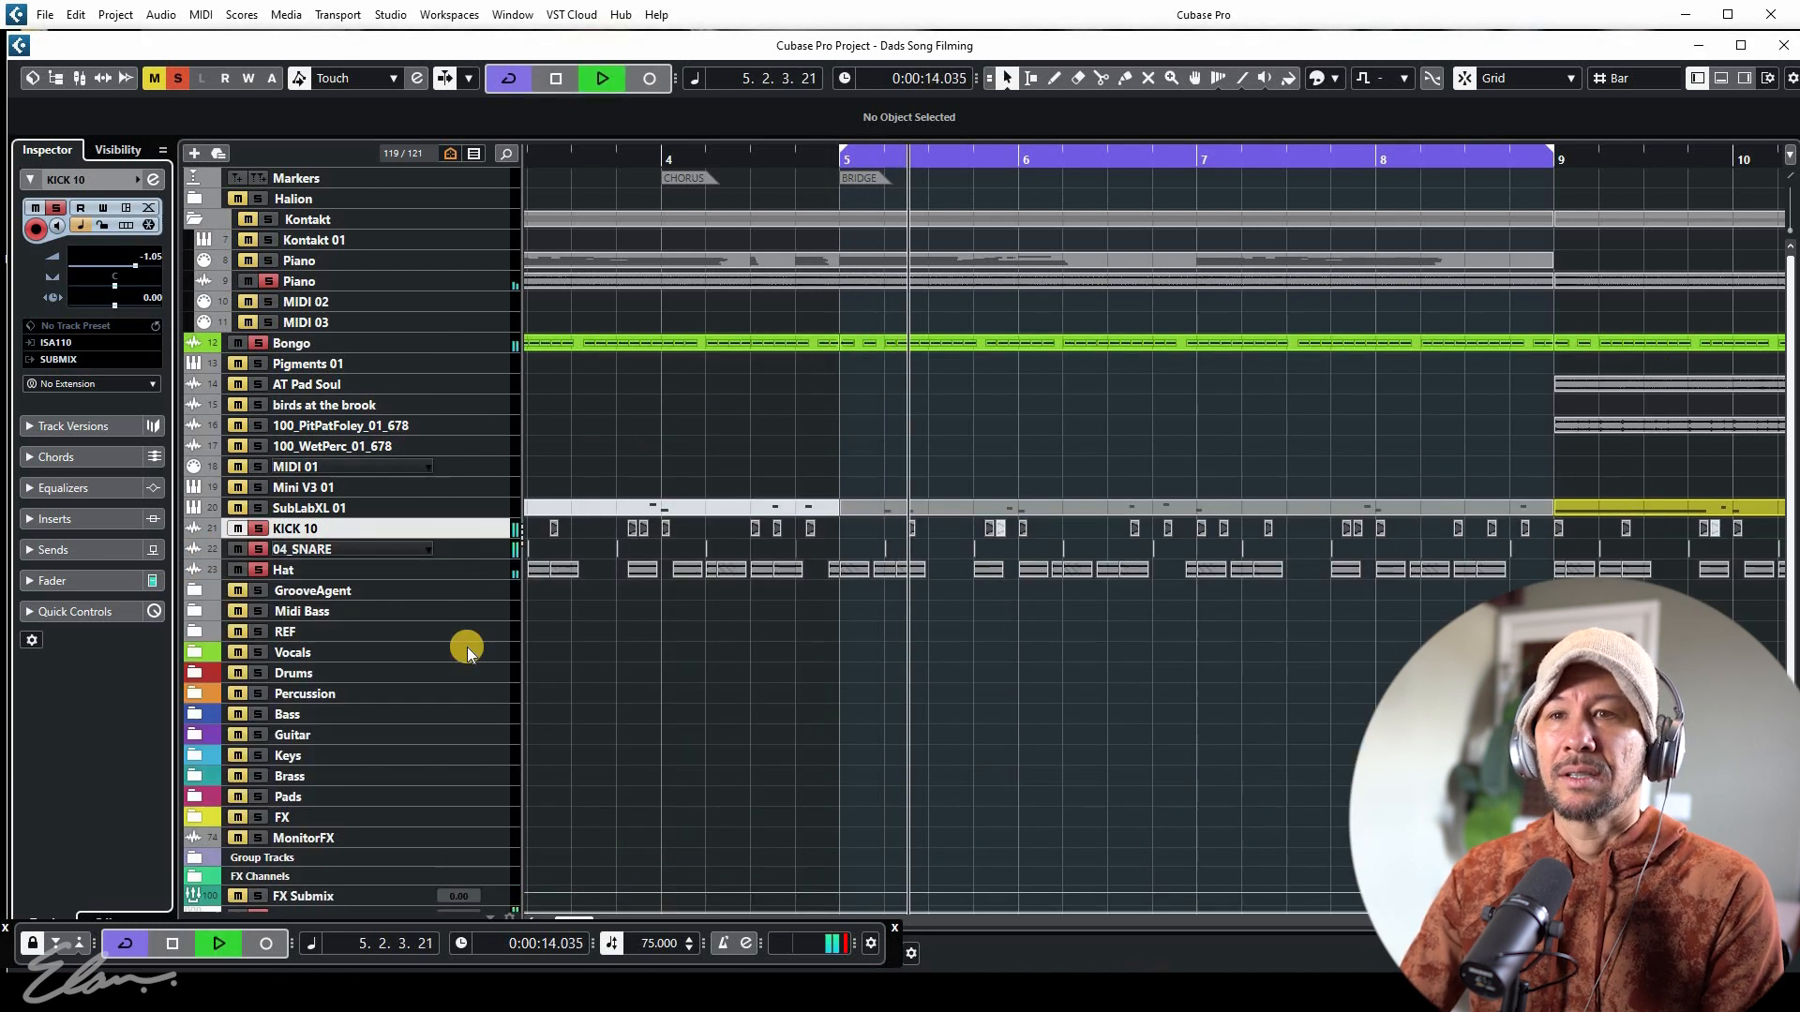
# Stop playback, move the cycle range to bars 9 through 13, and place the cursor at its start
pyautogui.press('g')
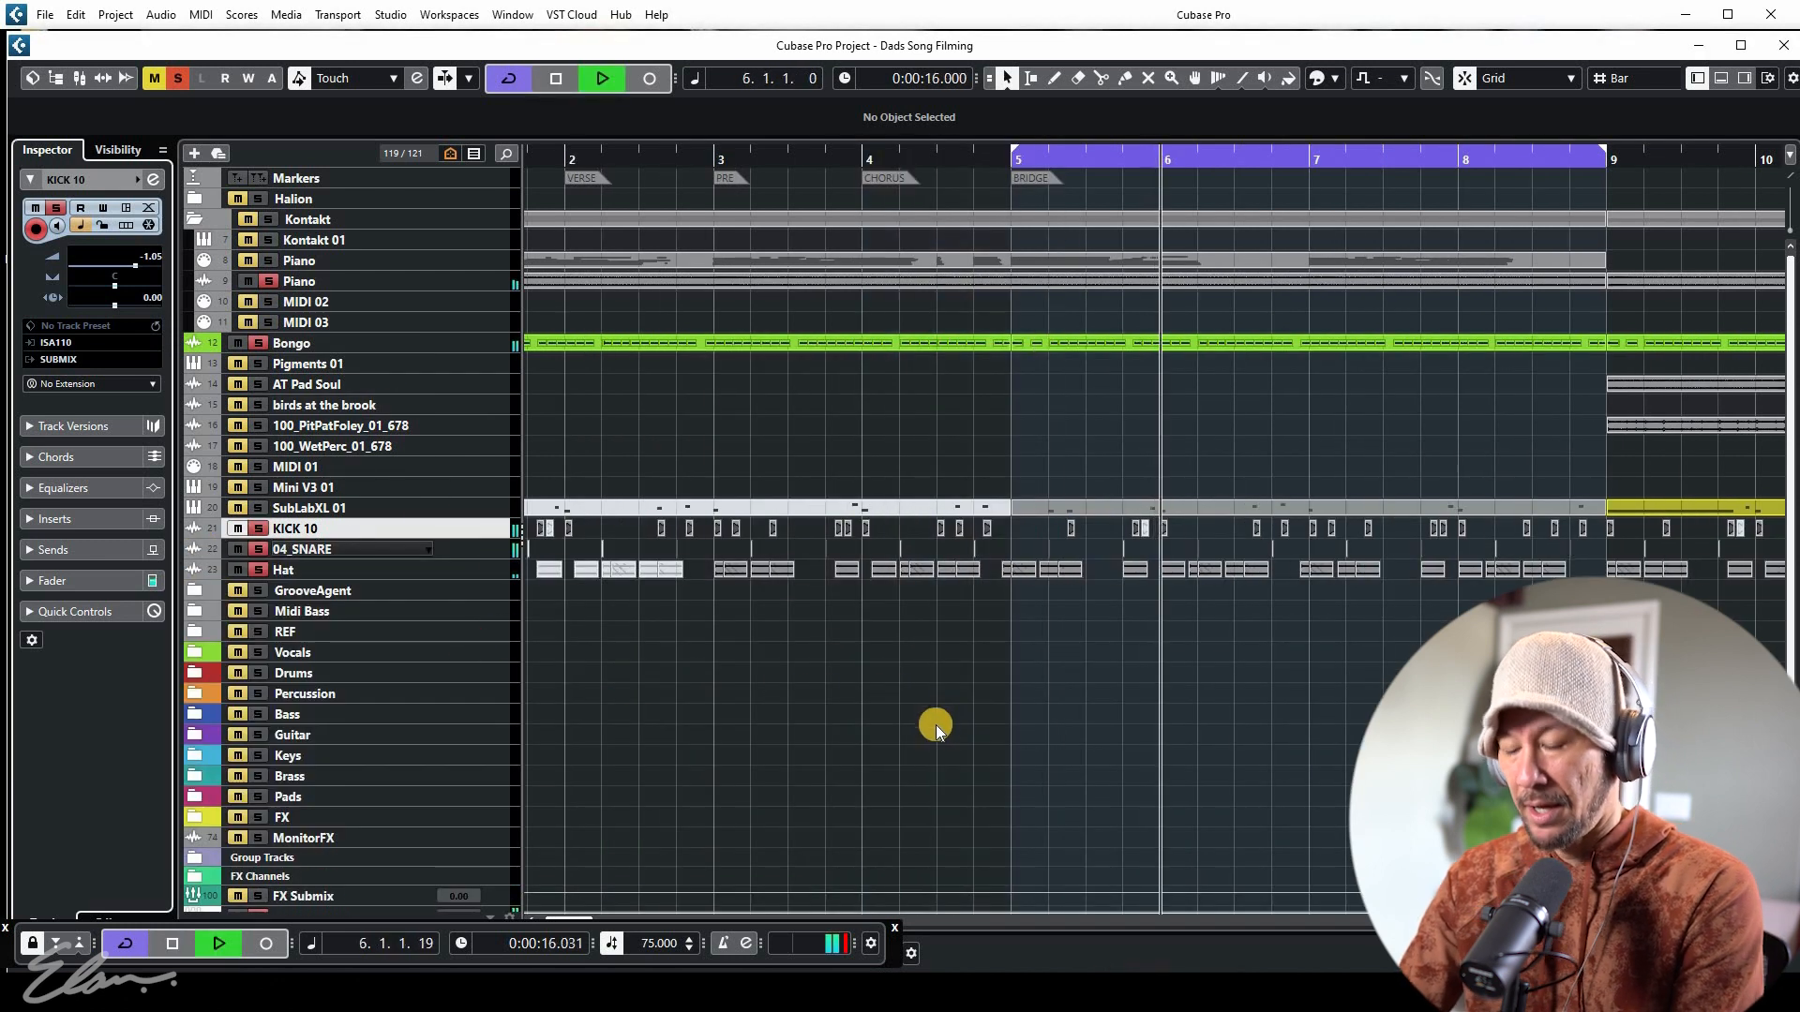
pyautogui.press('g')
pyautogui.press('g')
pyautogui.press('space')
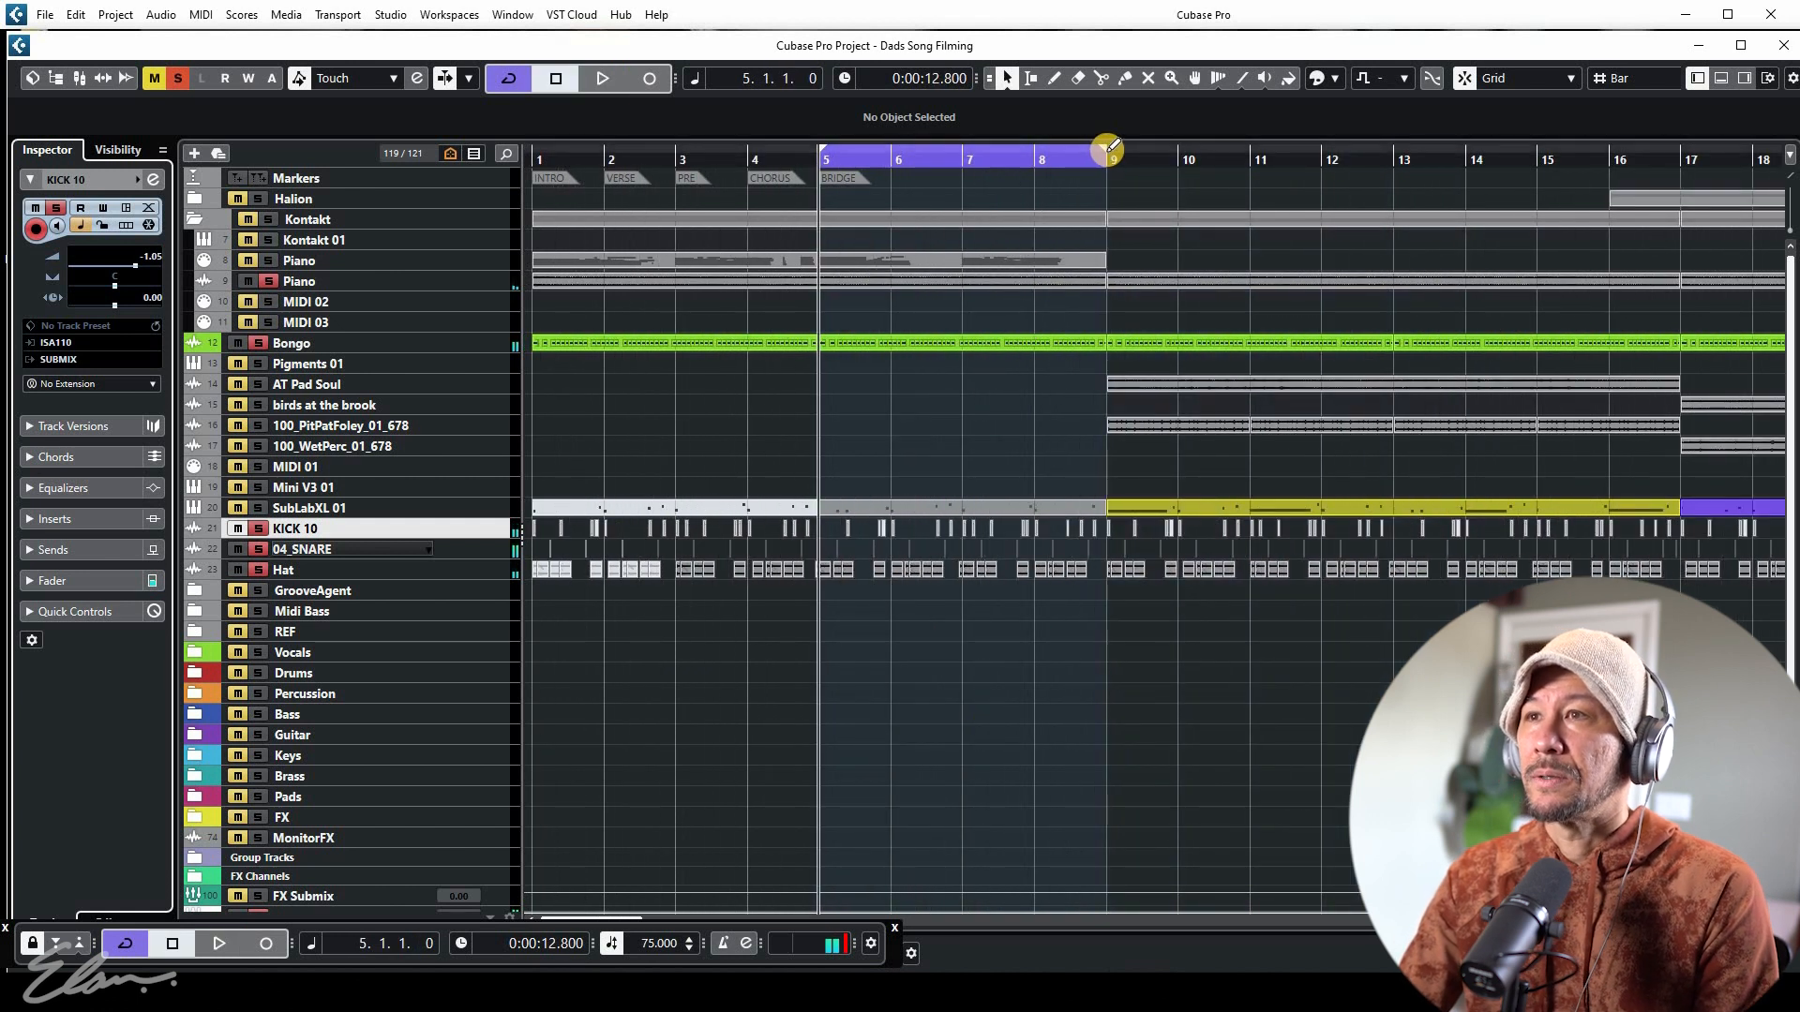
pyautogui.moveTo(1109, 147); pyautogui.dragTo(1392, 159)
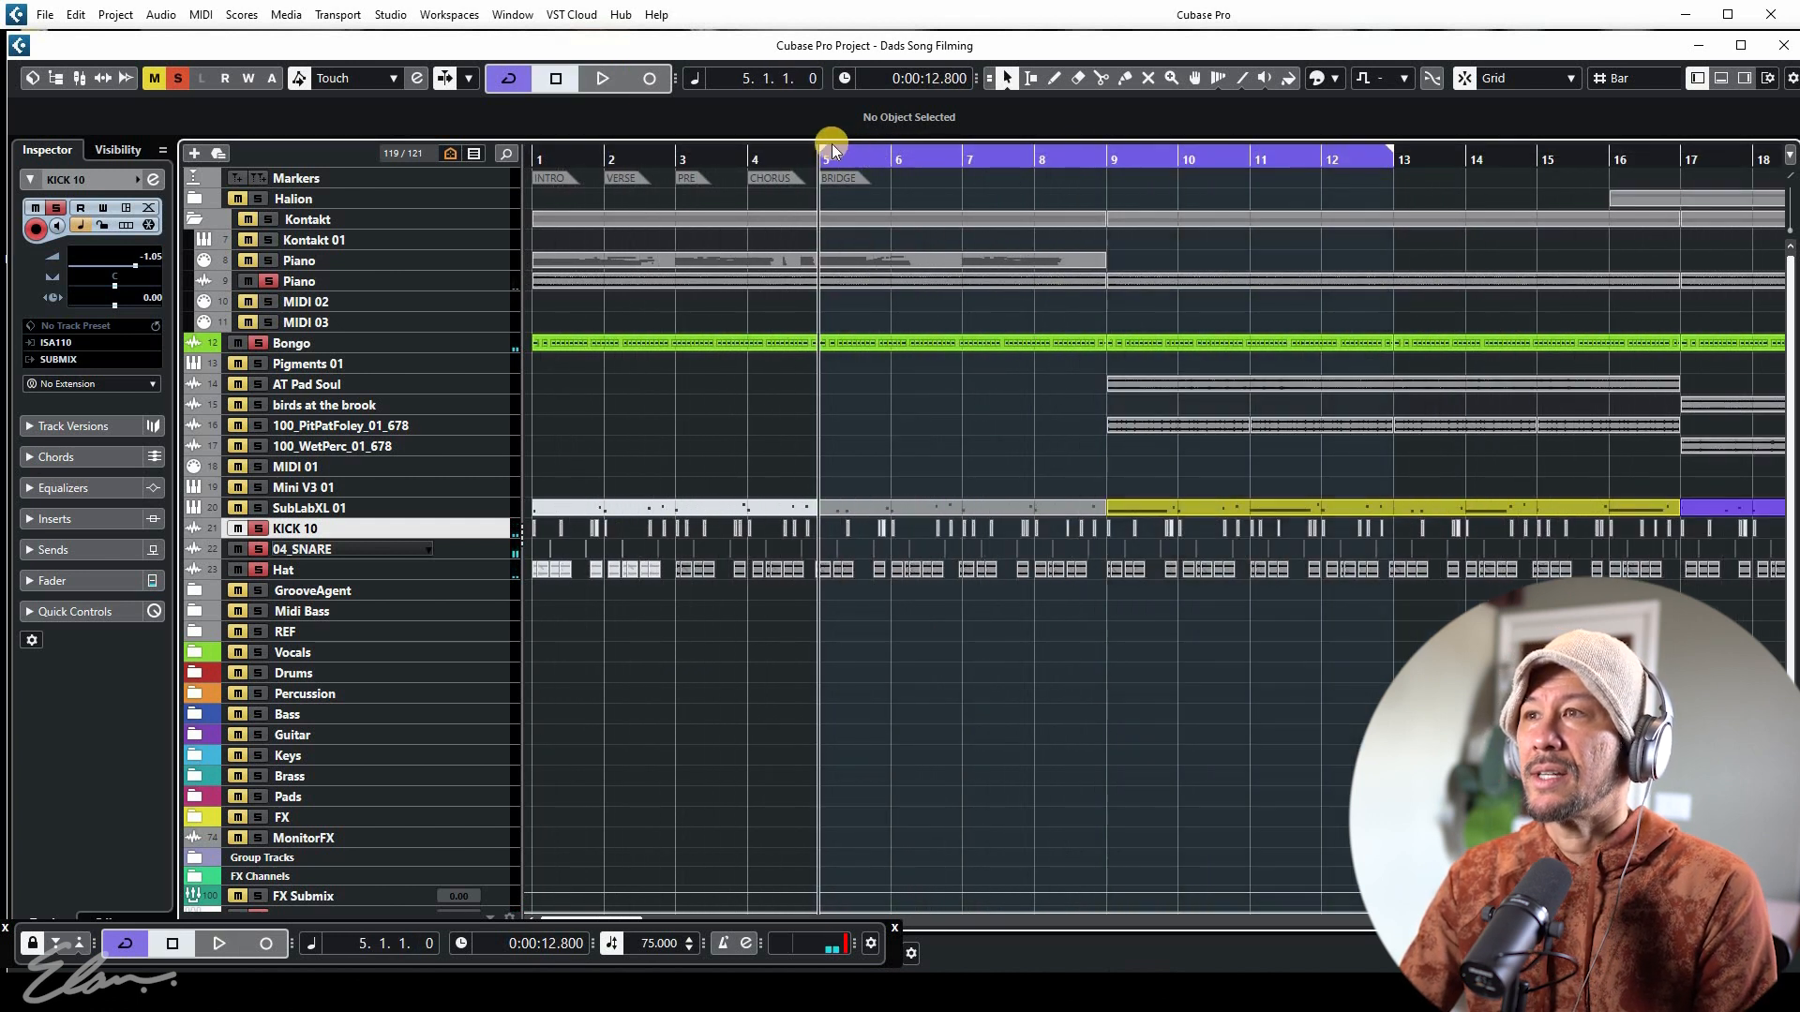
pyautogui.moveTo(826, 148); pyautogui.dragTo(1126, 136)
pyautogui.press('KP_1')
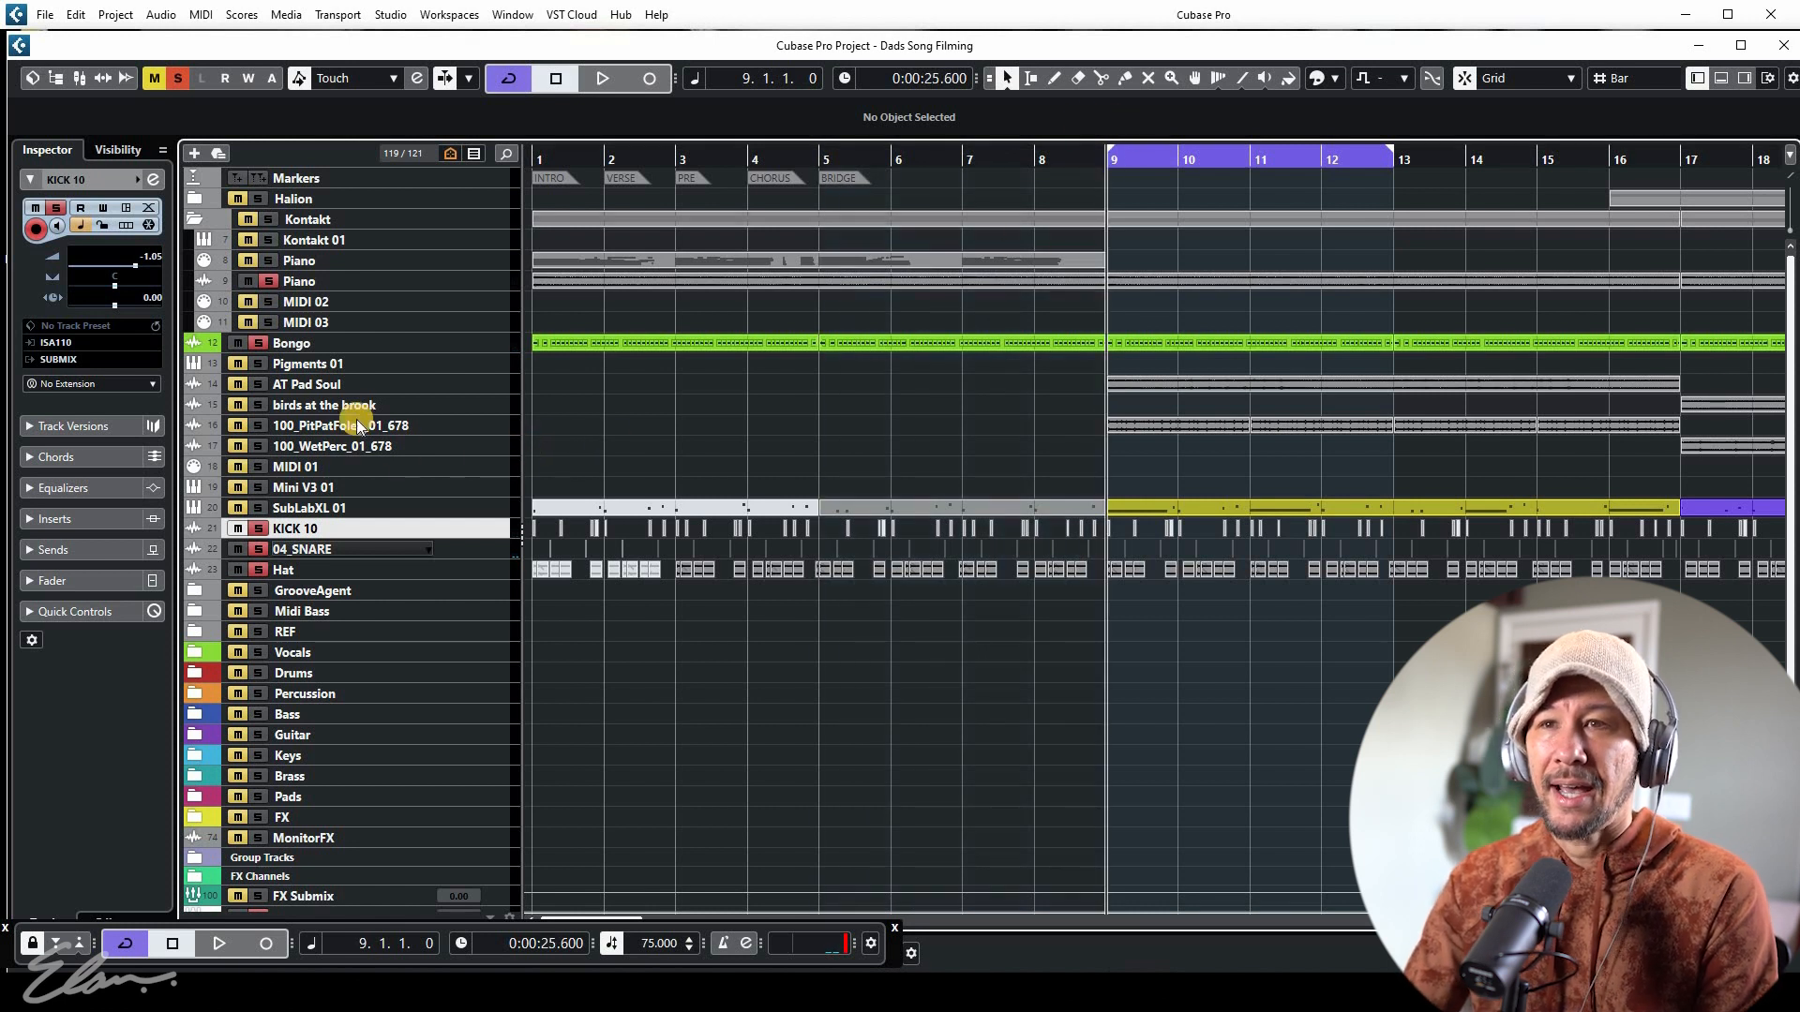
# Add the AT Pad Soul track to the soloed tracks and audition it with its waveform enlarged
pyautogui.moveTo(263, 389); pyautogui.dragTo(261, 386)
pyautogui.press('space')
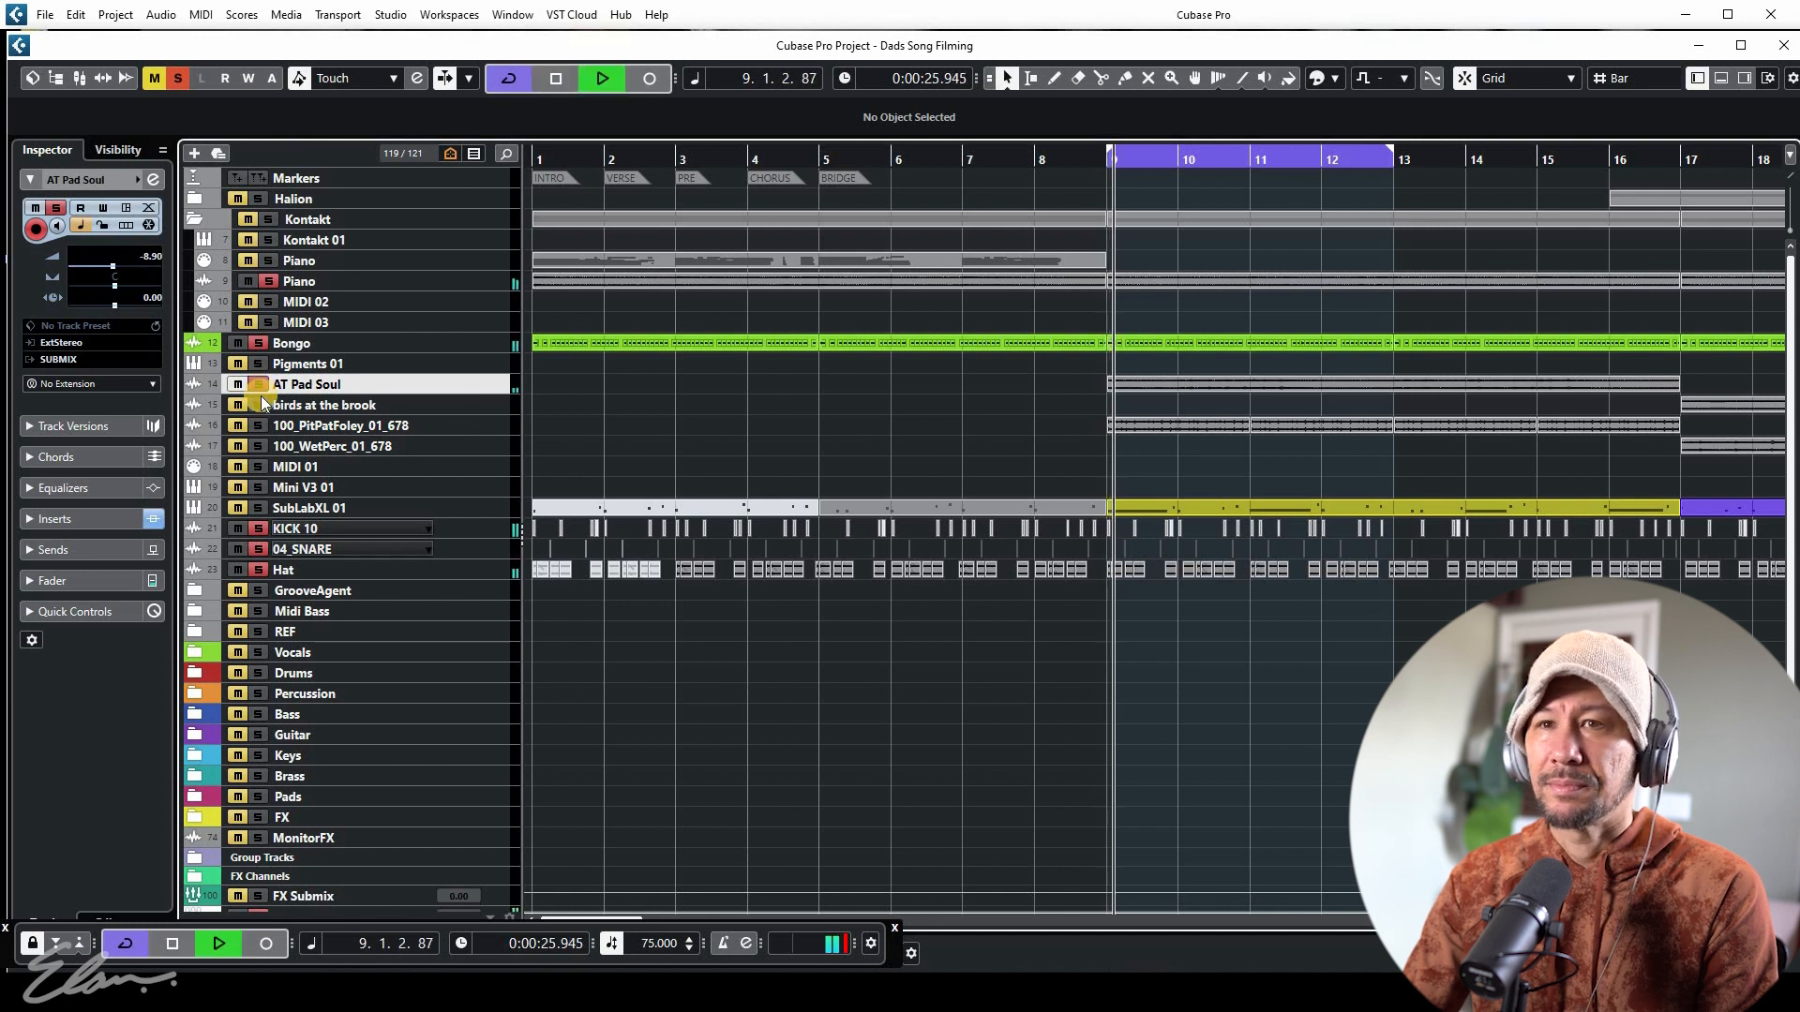
pyautogui.press('z')
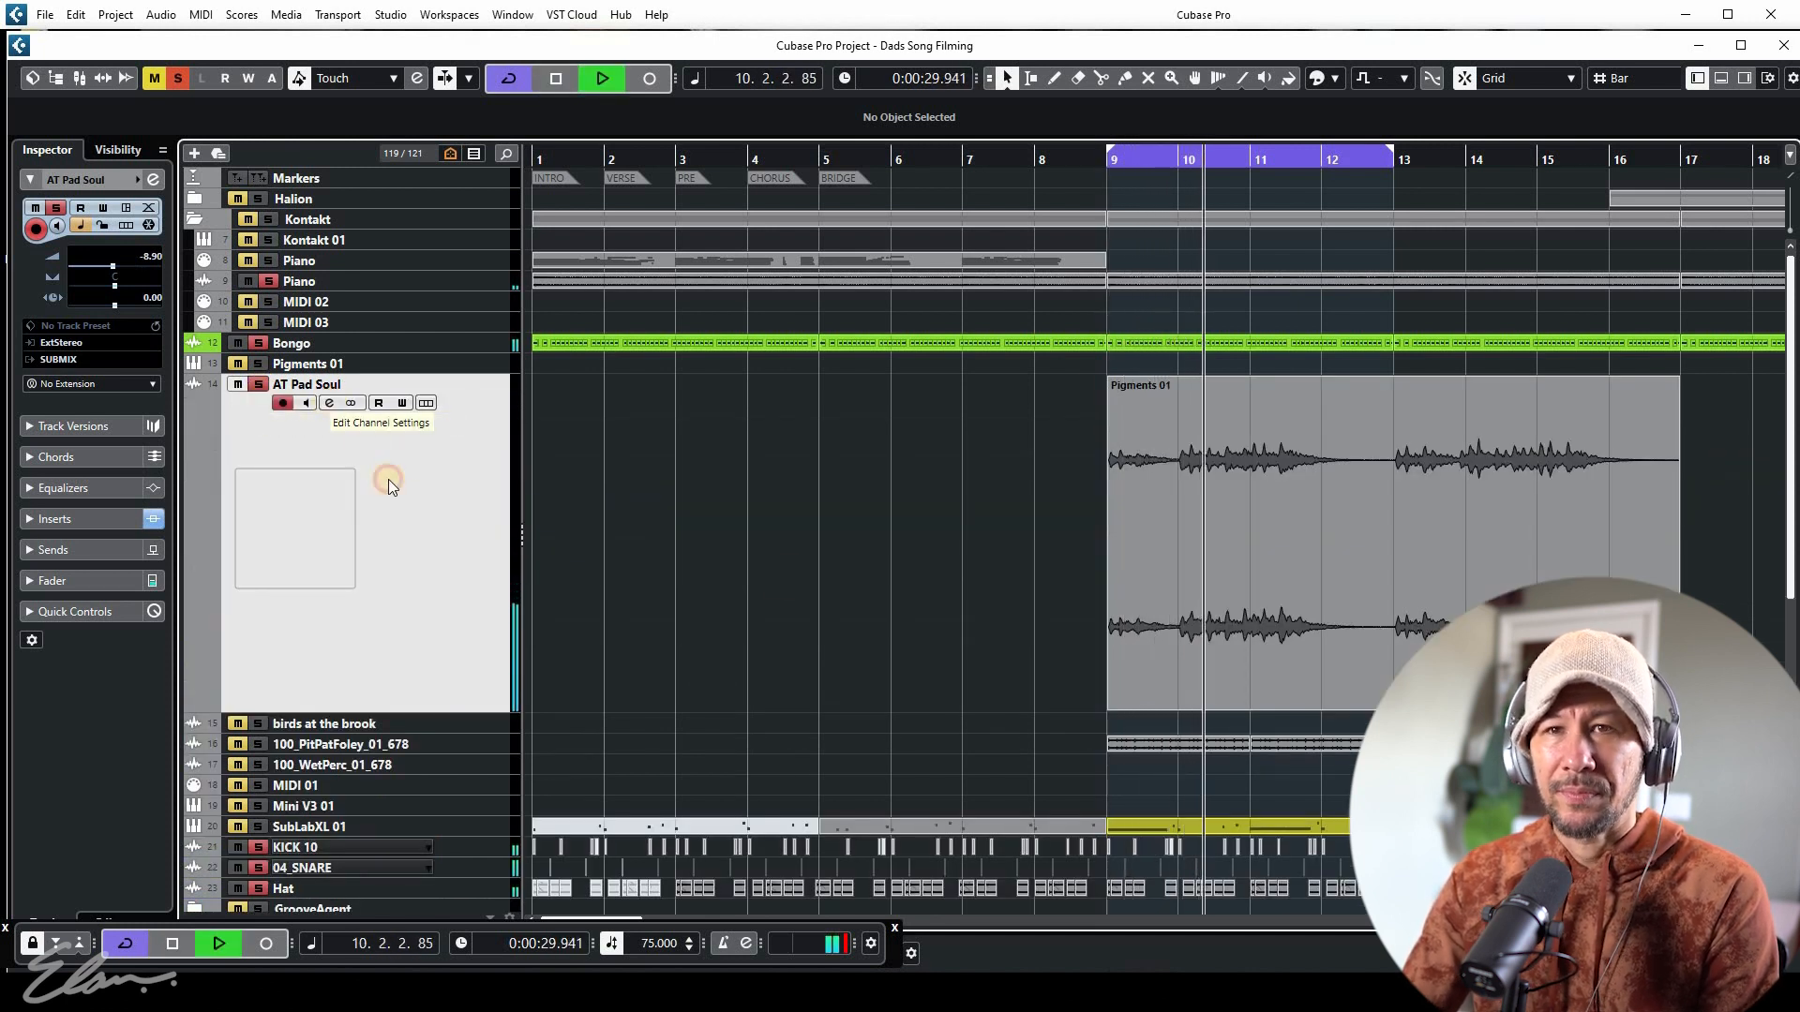
pyautogui.click(329, 405)
pyautogui.click(1635, 359)
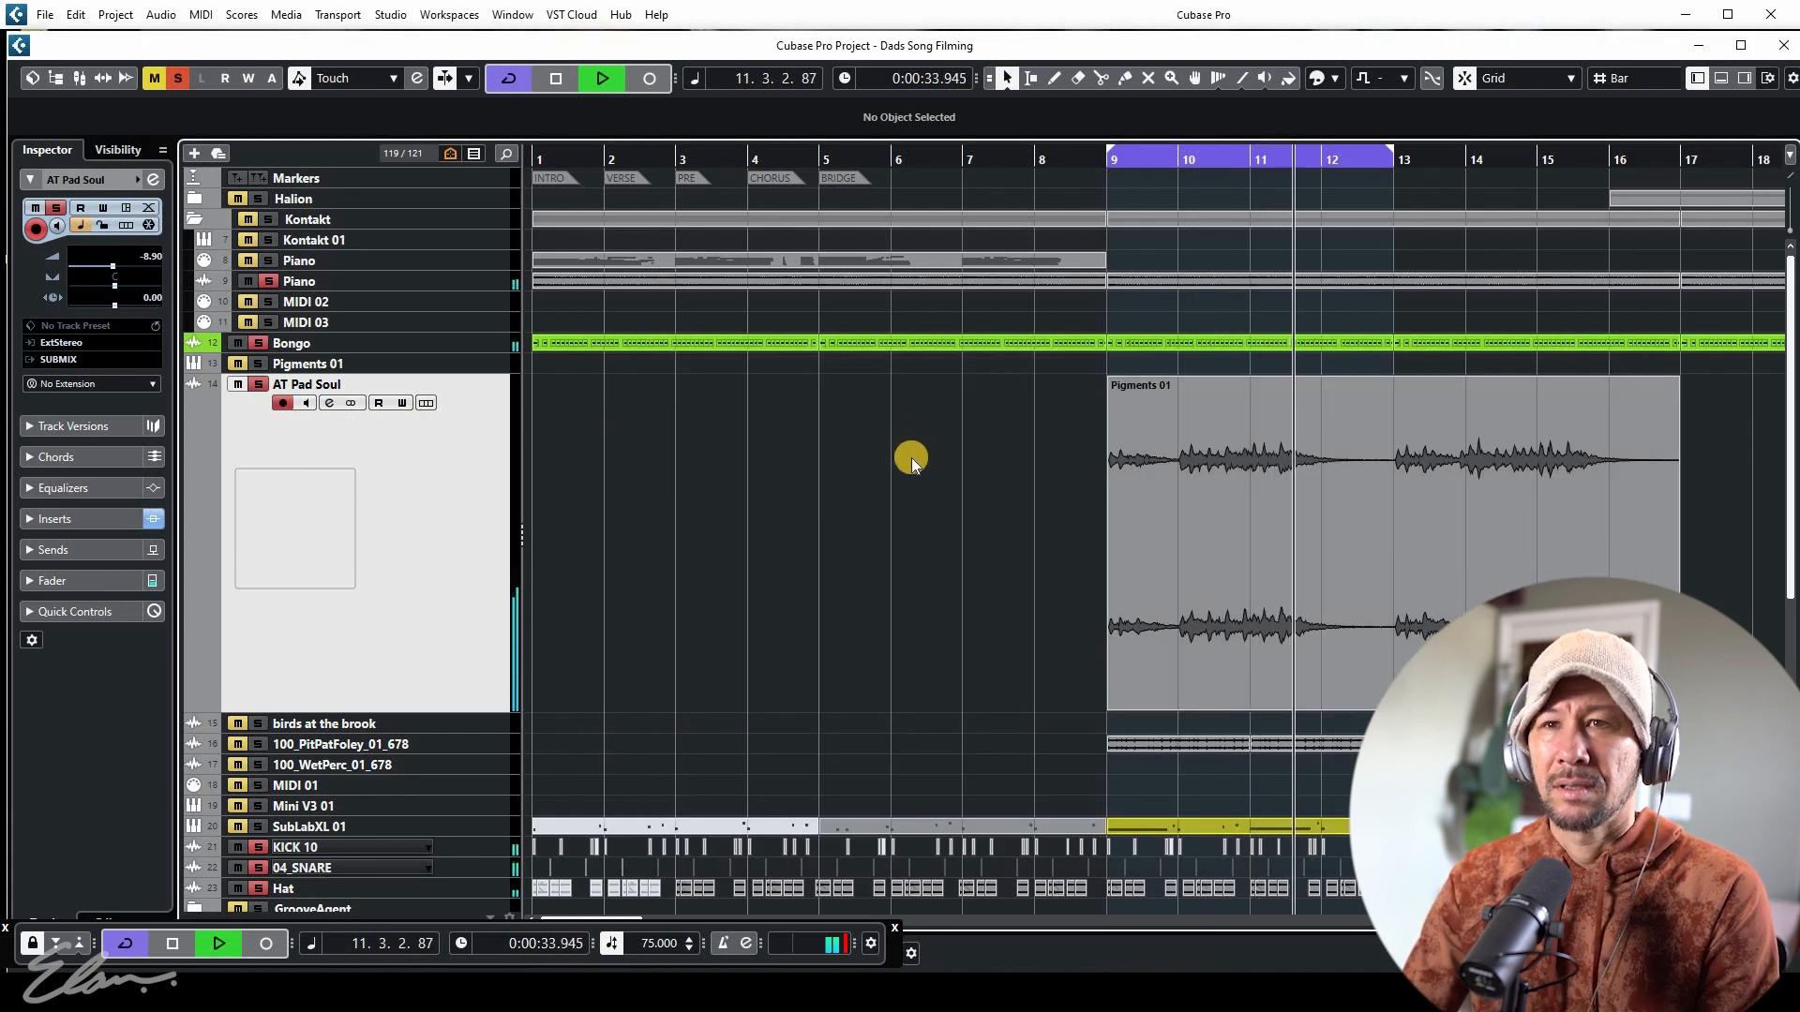
pyautogui.press('z')
pyautogui.press('space')
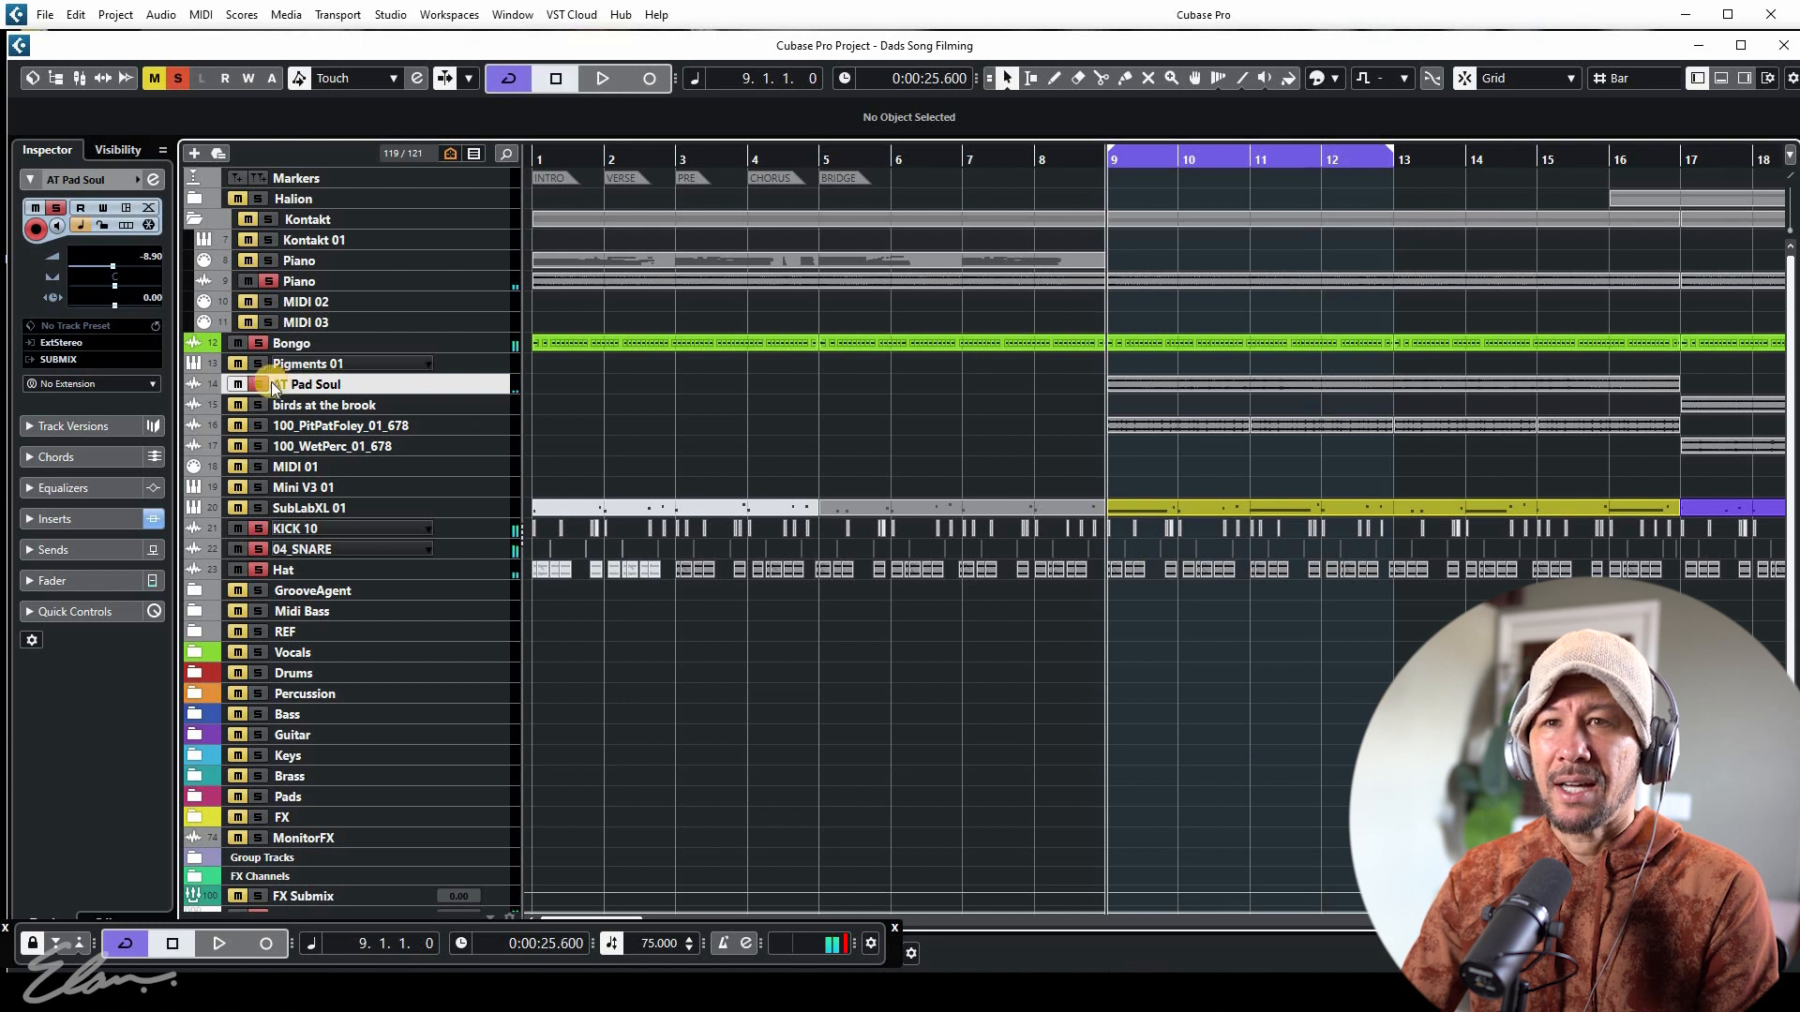
# Add the Pigments 01 track to the soloed tracks and view its Pigments instrument with the AT Bass - Symptom preset
pyautogui.click(257, 364)
pyautogui.click(328, 367)
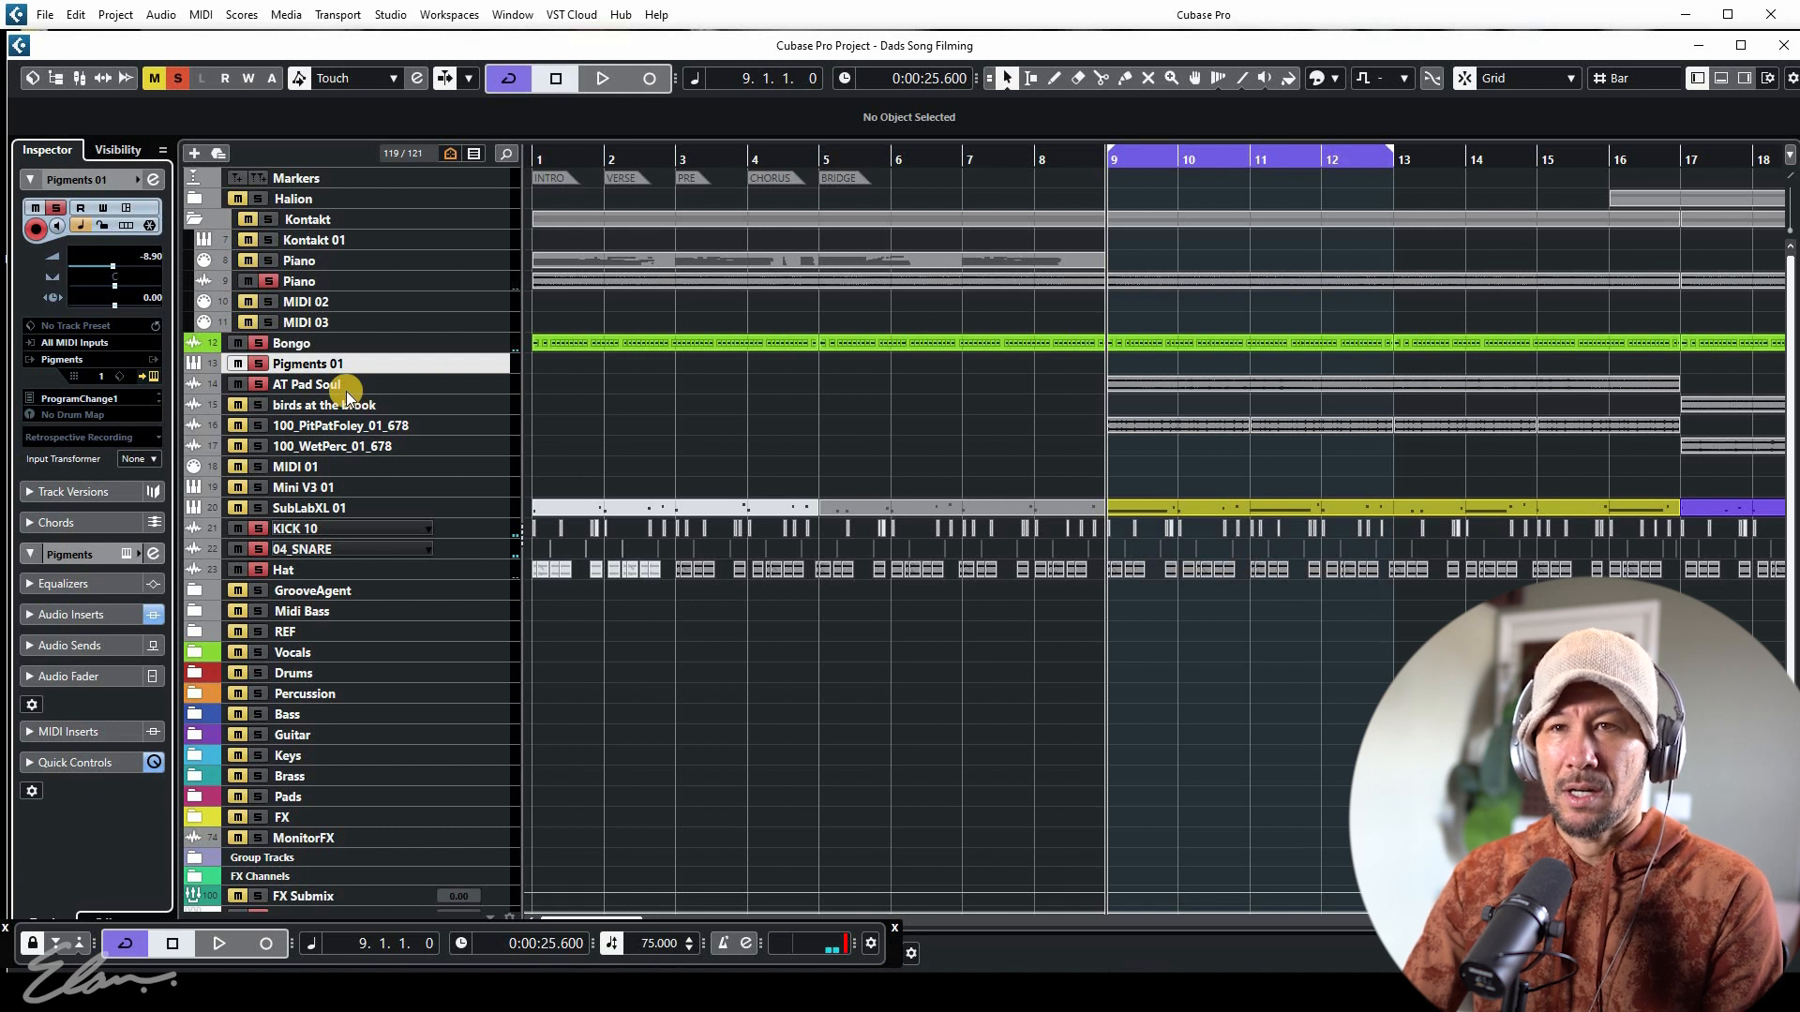
pyautogui.press('e')
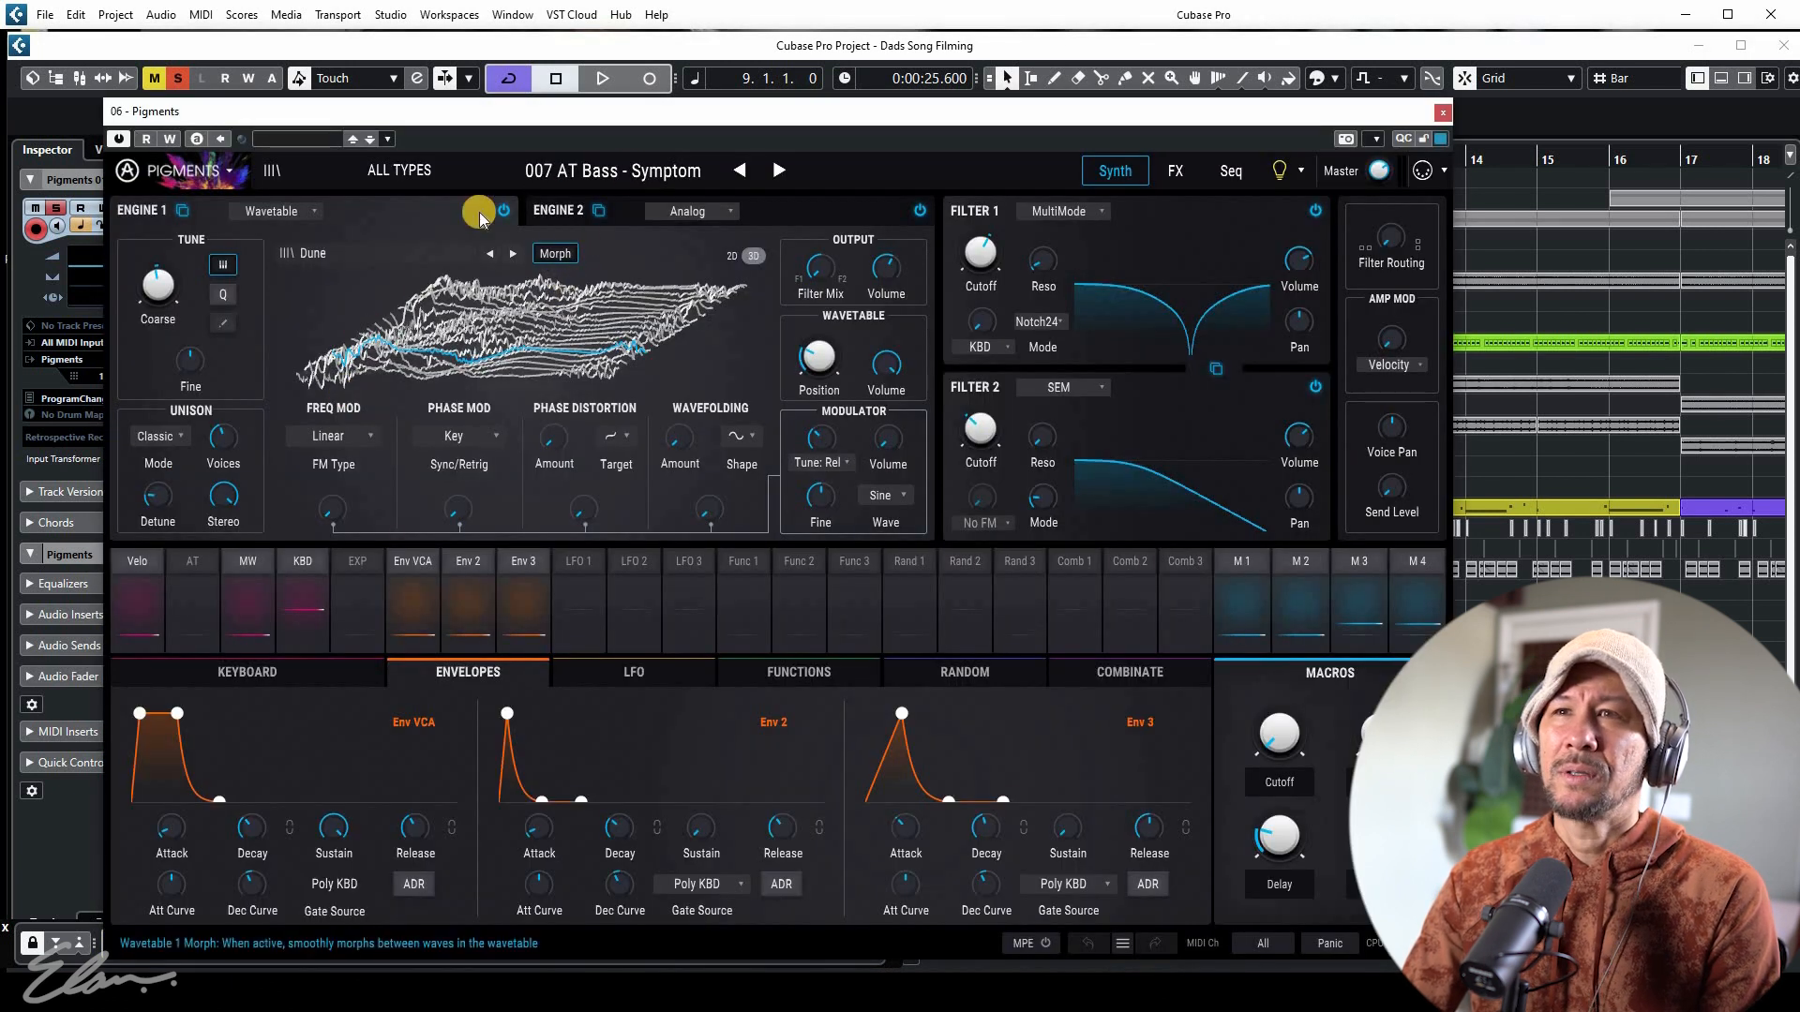
pyautogui.moveTo(521, 110); pyautogui.dragTo(1317, 115)
pyautogui.moveTo(971, 118); pyautogui.dragTo(844, 128)
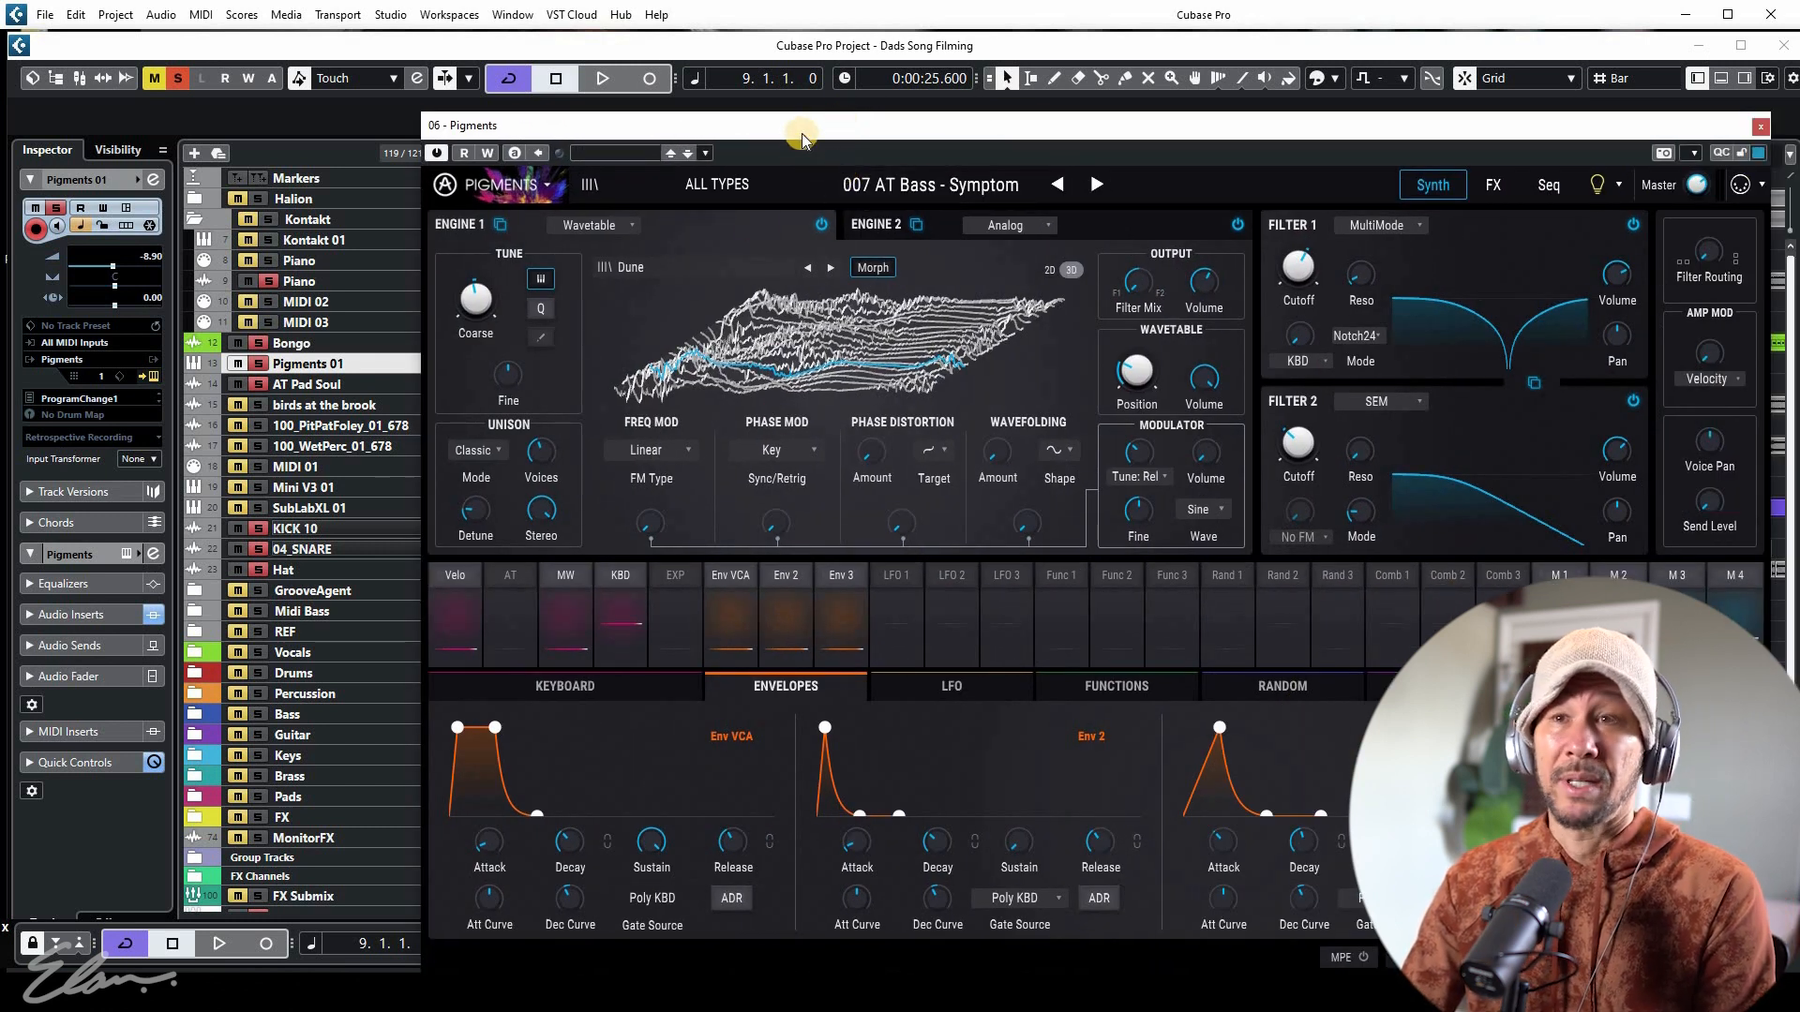
pyautogui.moveTo(913, 134); pyautogui.dragTo(797, 126)
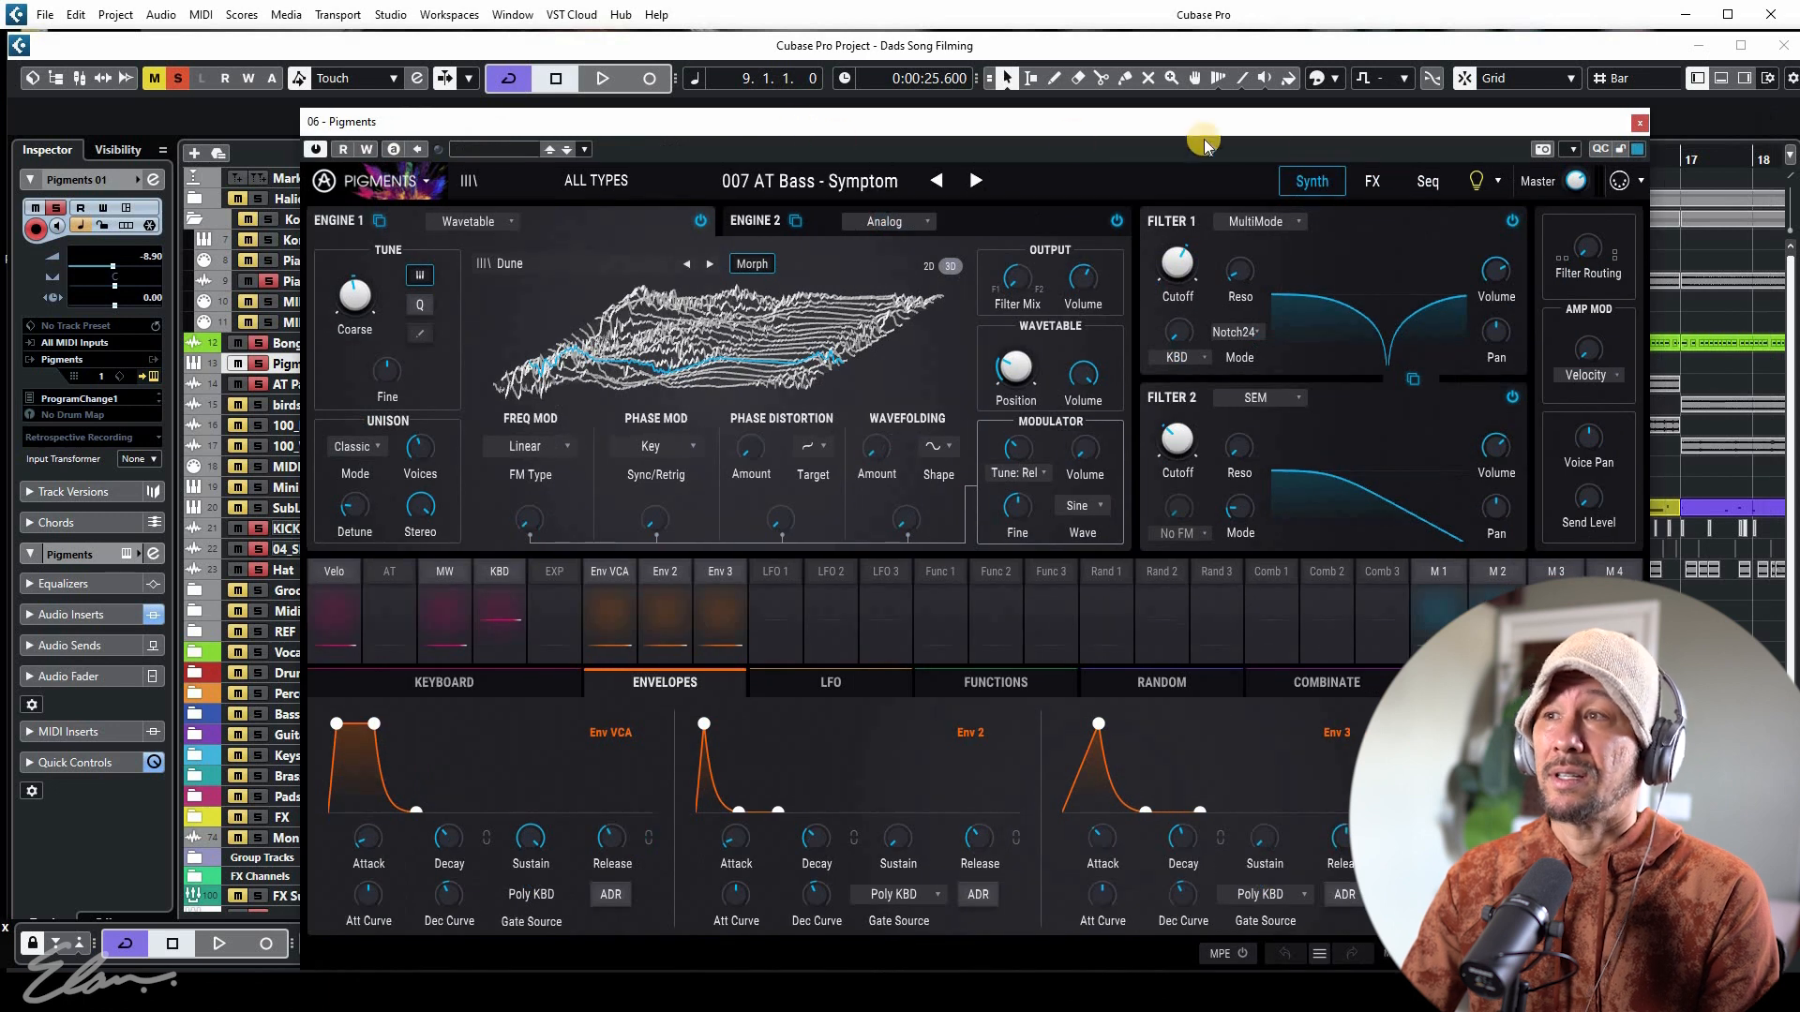
pyautogui.moveTo(1134, 120); pyautogui.dragTo(1135, 117)
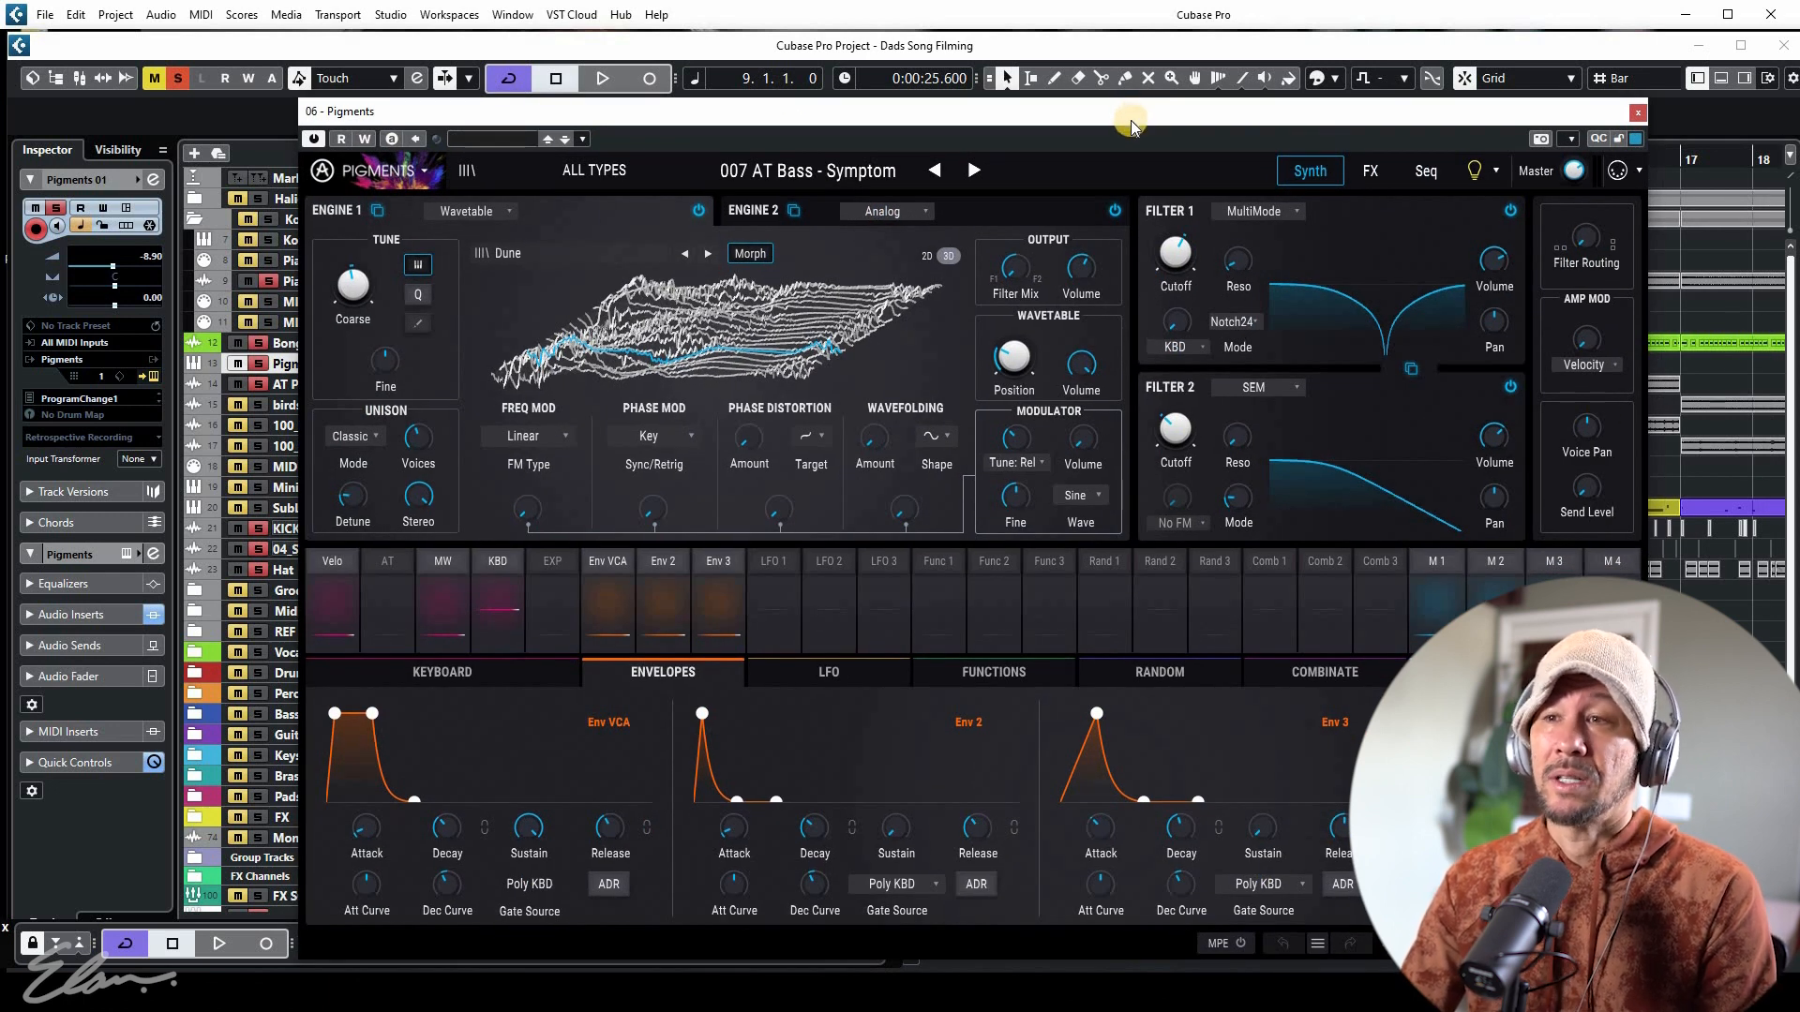
pyautogui.click(1644, 111)
# Examine the FabFilter Pro-Q 2 filter curve on the AT Pad Soul channel while the cycled section plays
pyautogui.press('space')
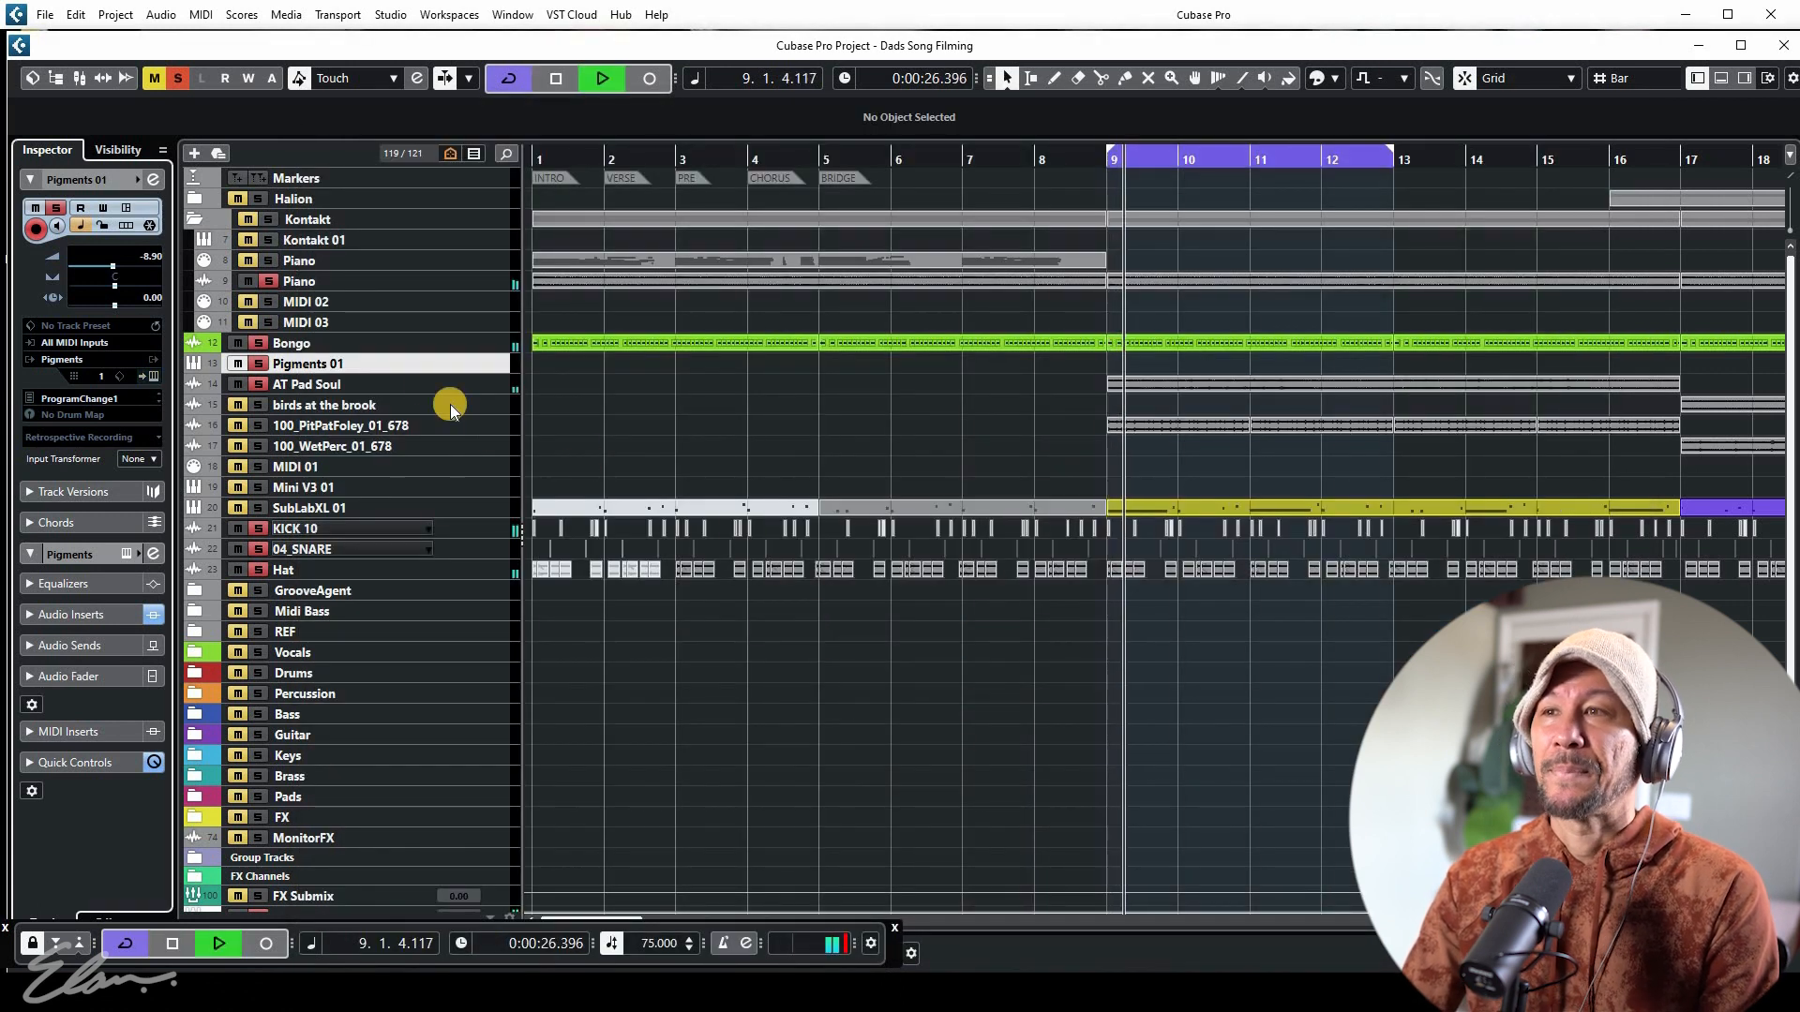
pyautogui.press('space')
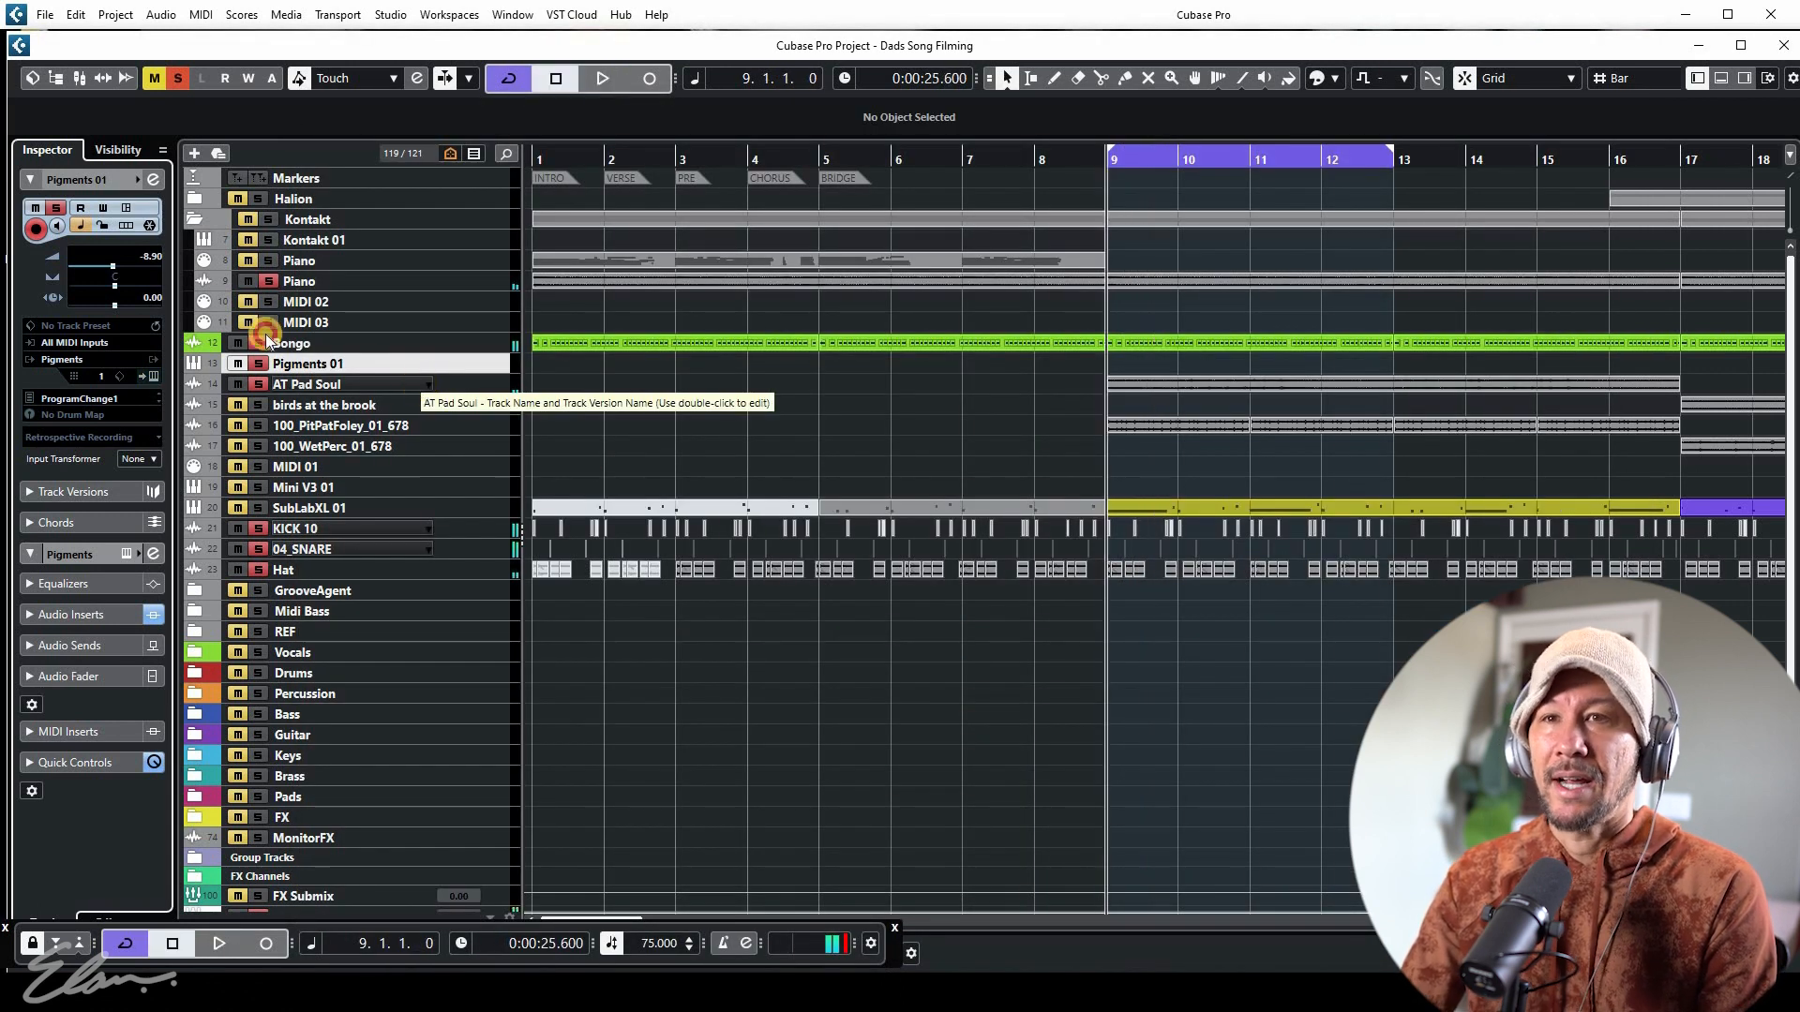
pyautogui.click(420, 385)
pyautogui.click(150, 179)
pyautogui.press('space')
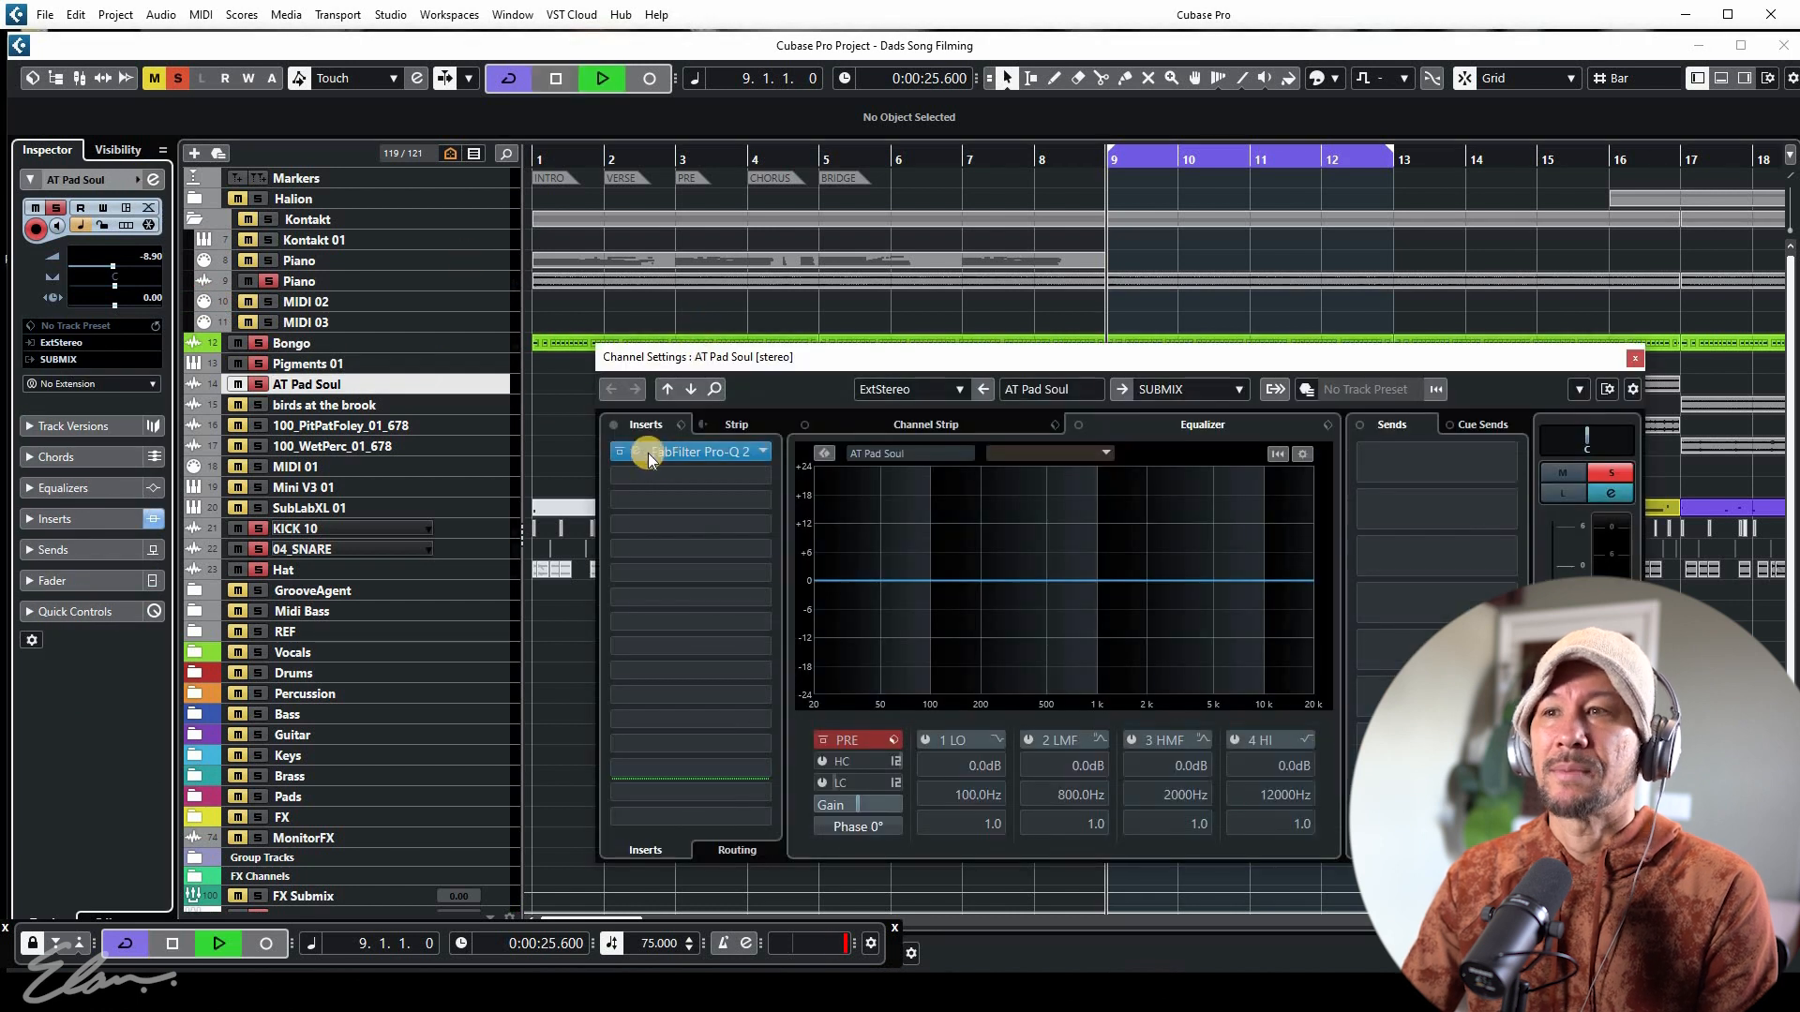
pyautogui.click(662, 457)
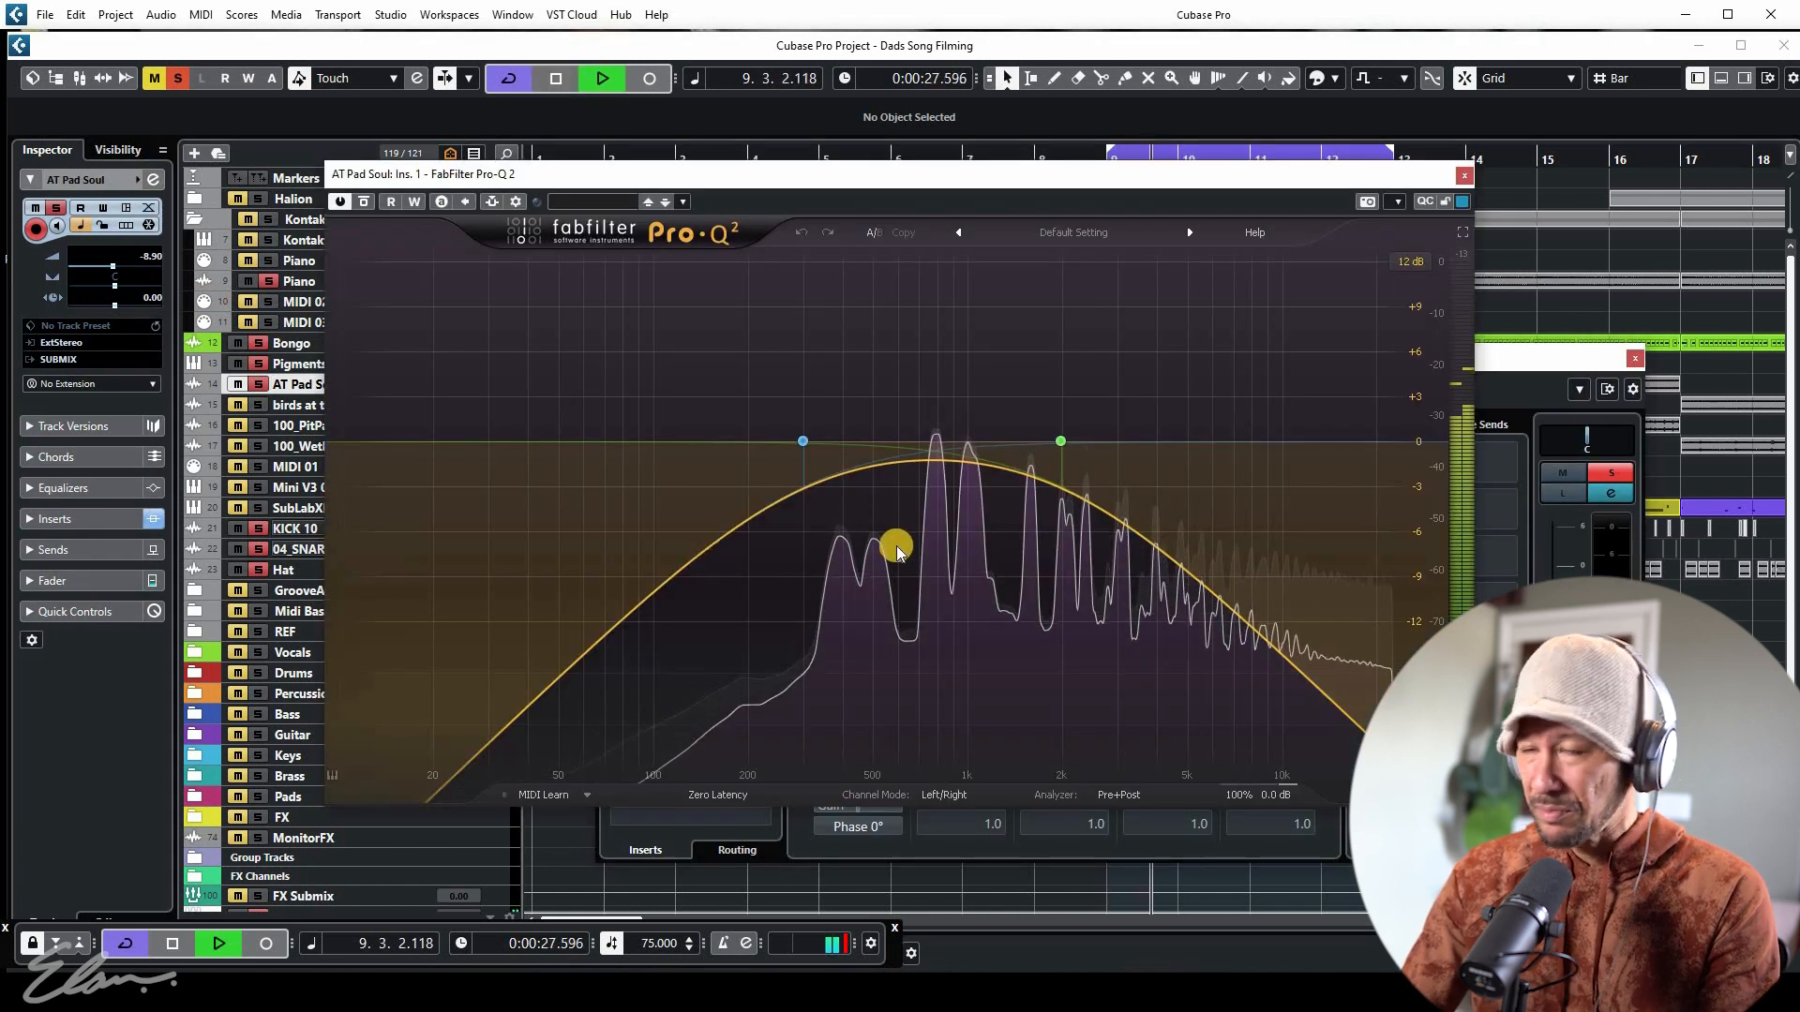
pyautogui.click(1467, 176)
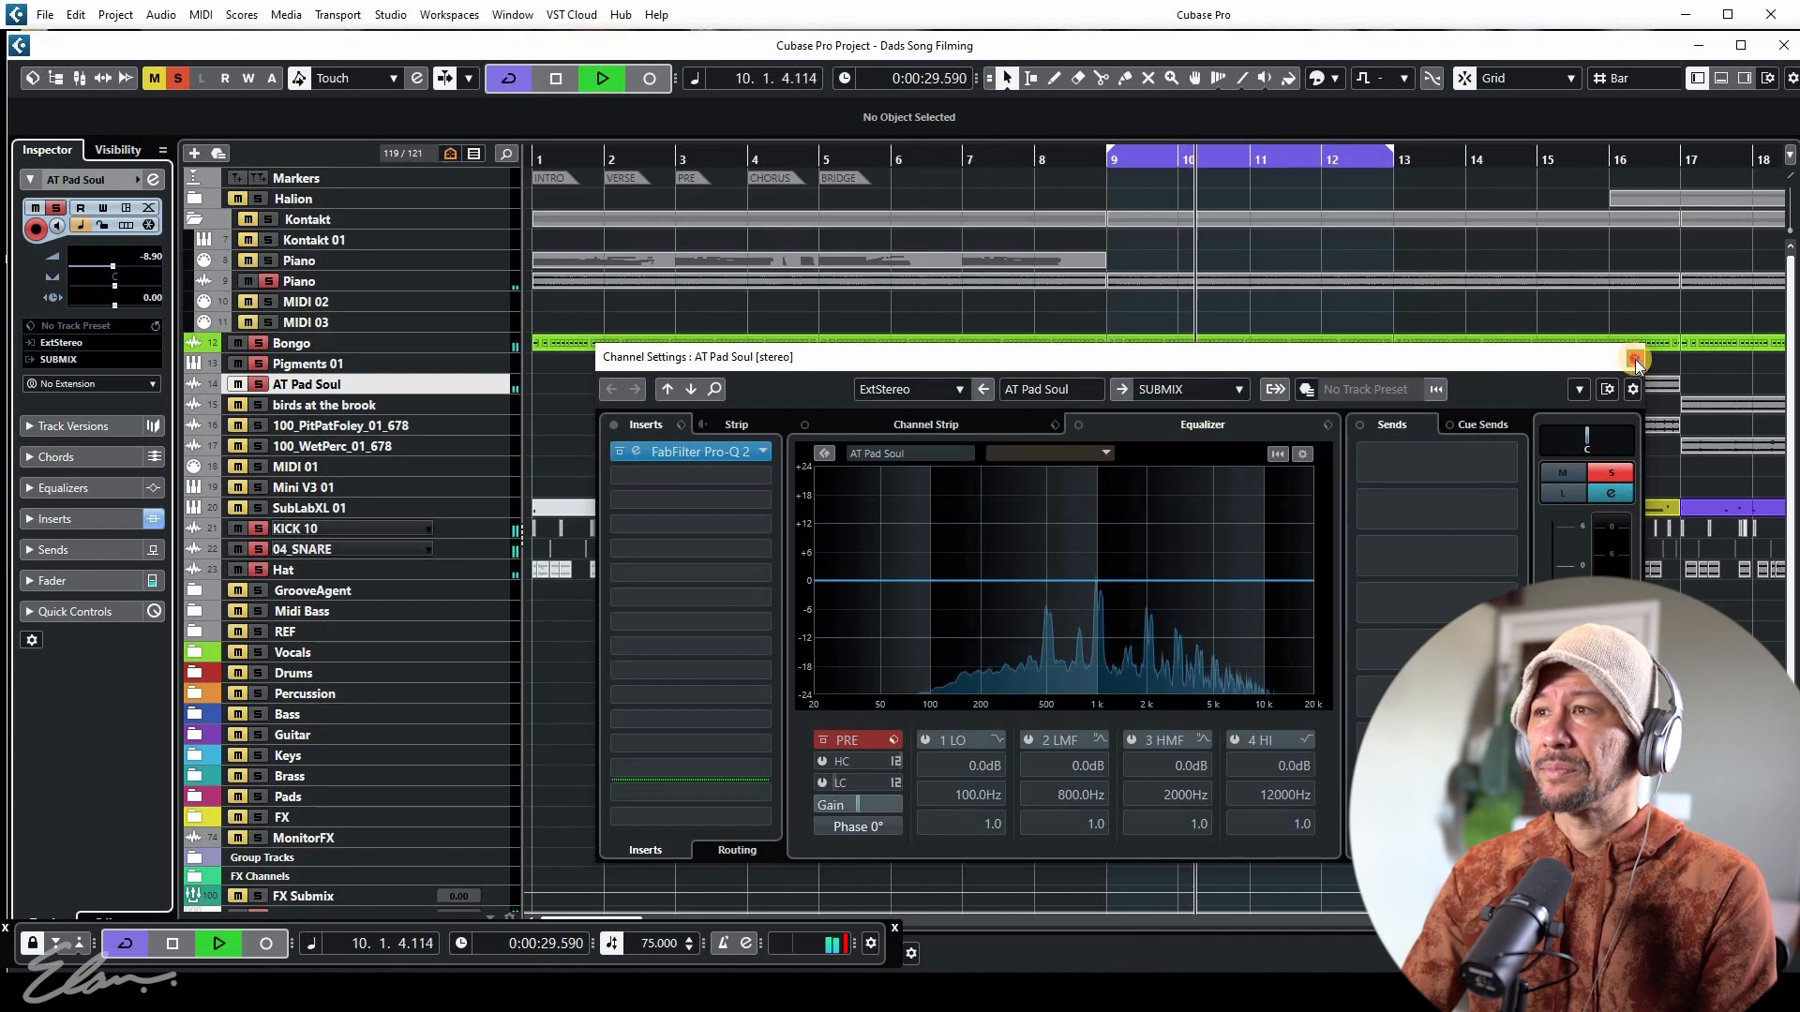
pyautogui.click(1634, 358)
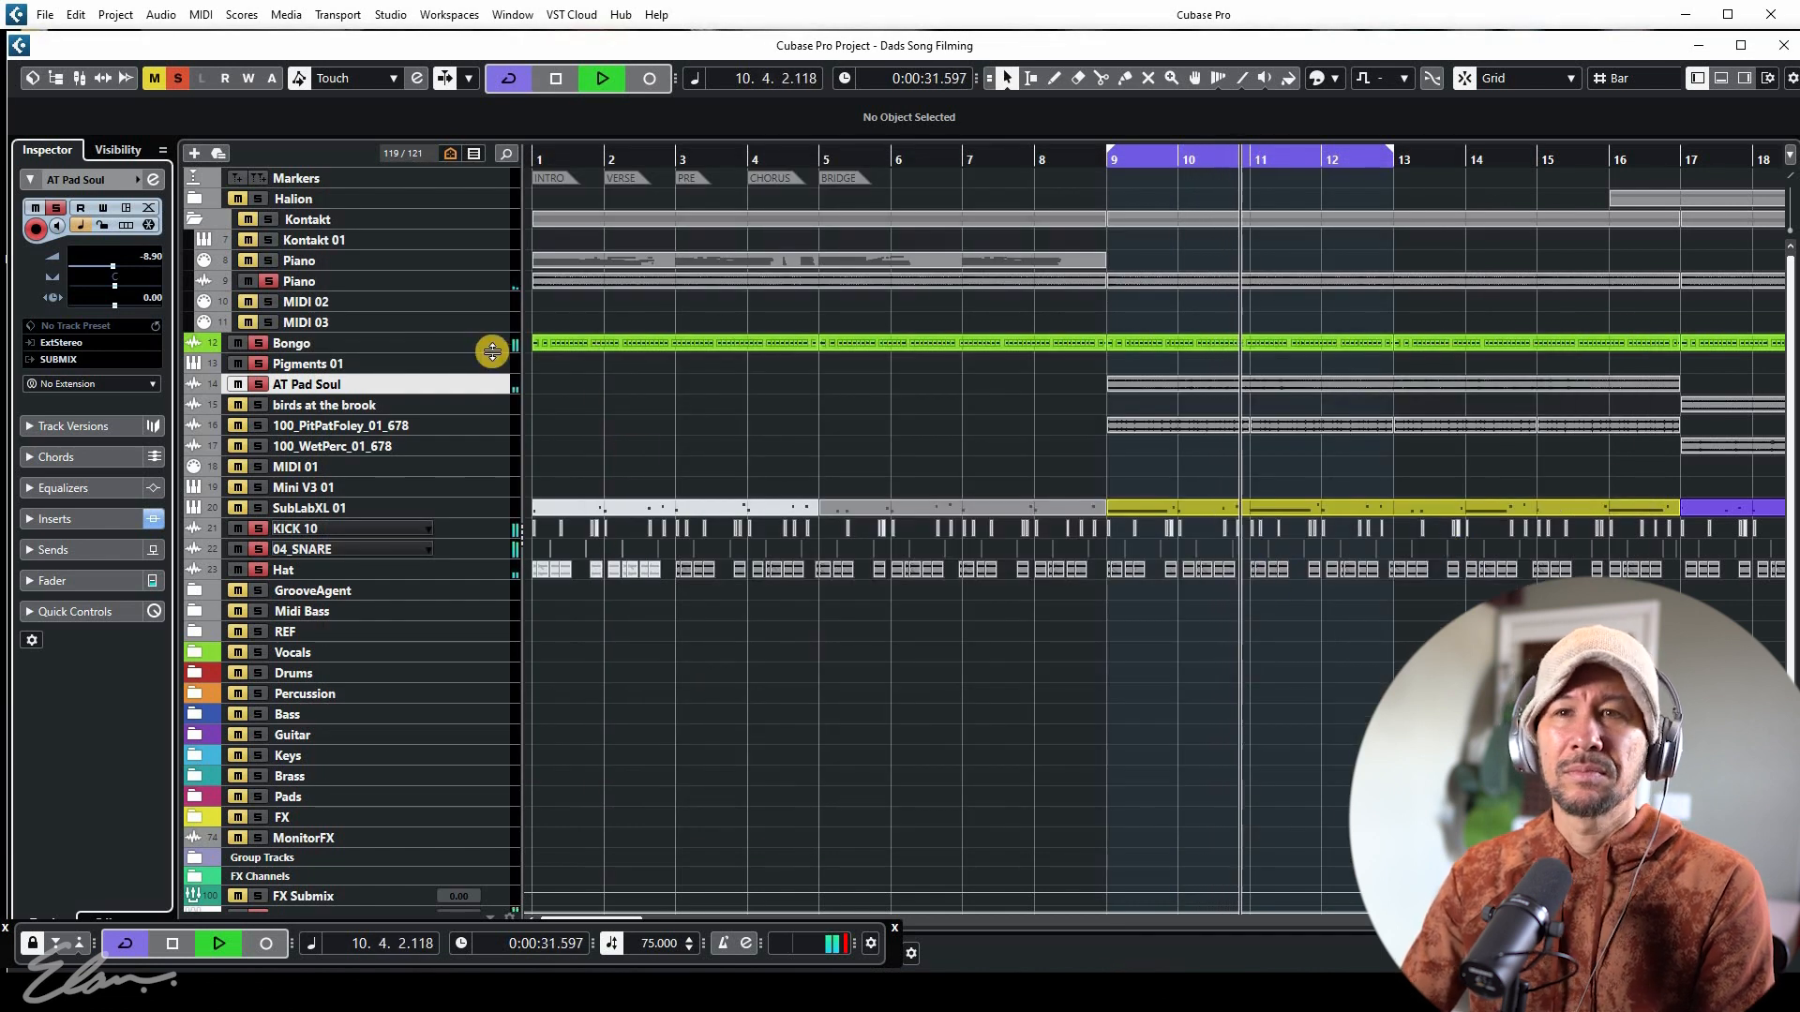
# Compare AT Pad Soul with its FabFilter Pro-Q 2 bypassed and active, stop playback, and close the channel settings
pyautogui.click(150, 225)
pyautogui.click(632, 450)
pyautogui.click(365, 202)
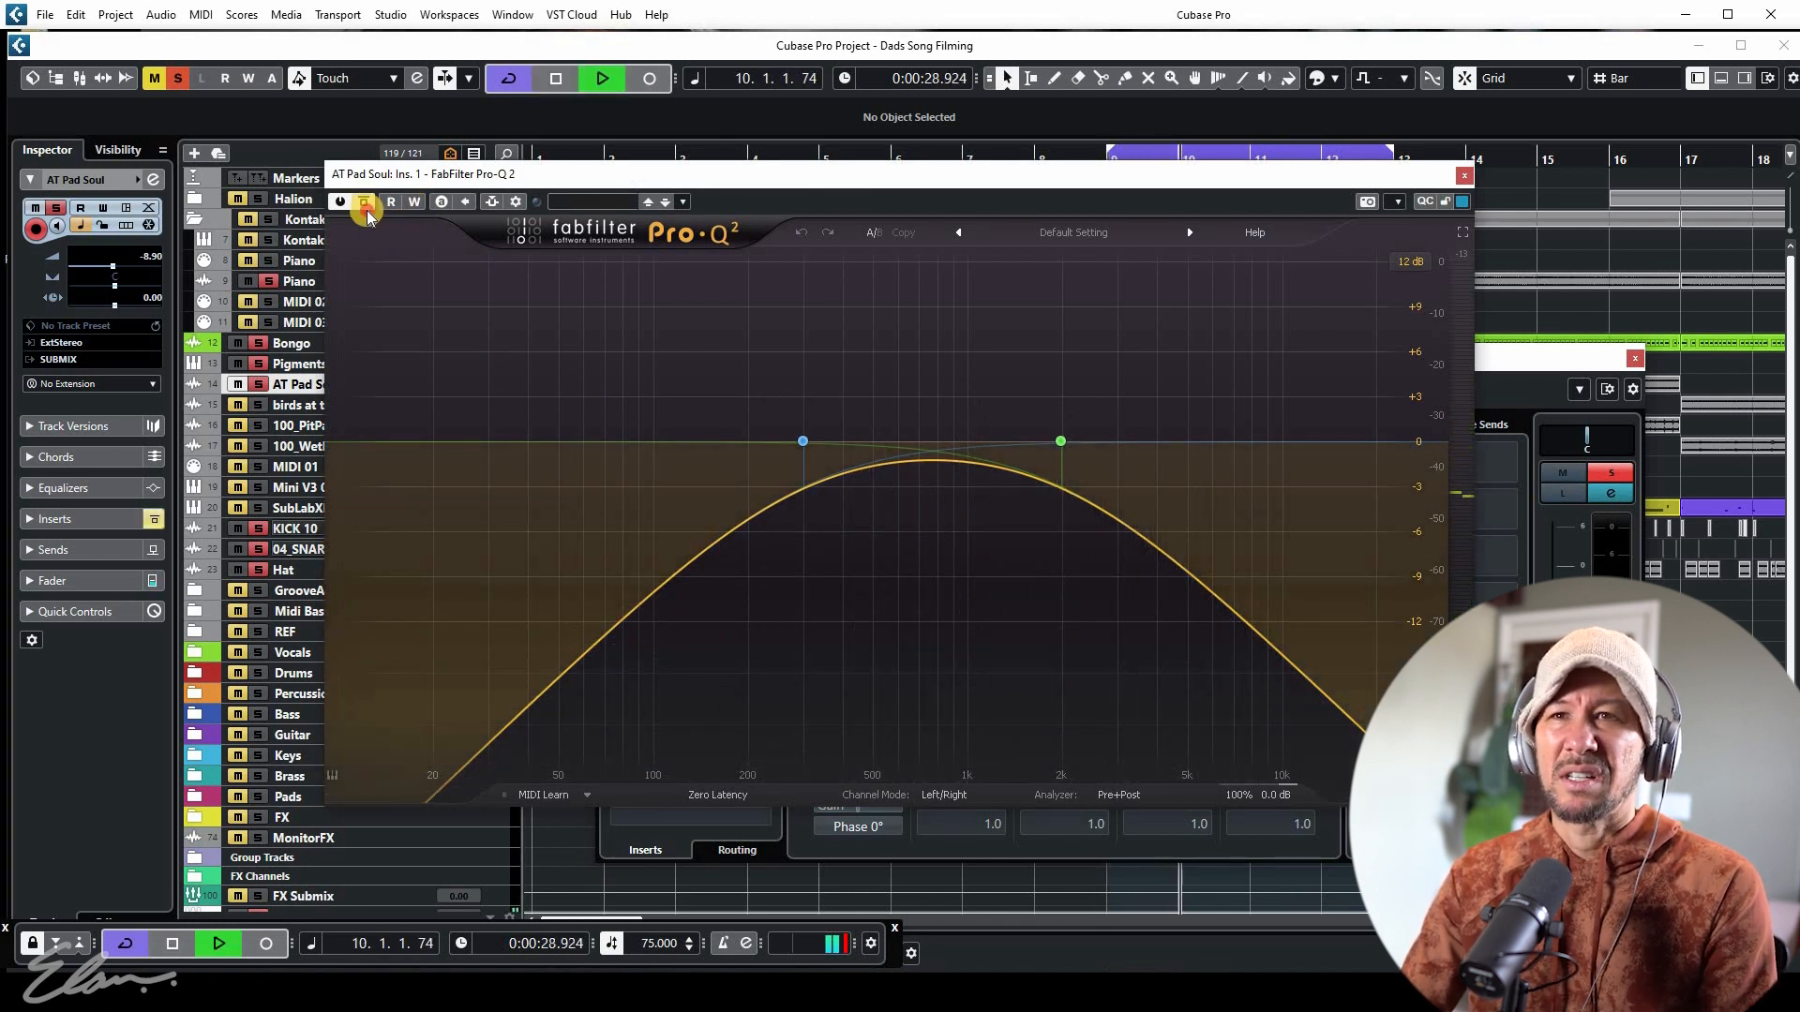
pyautogui.click(365, 202)
pyautogui.press('space')
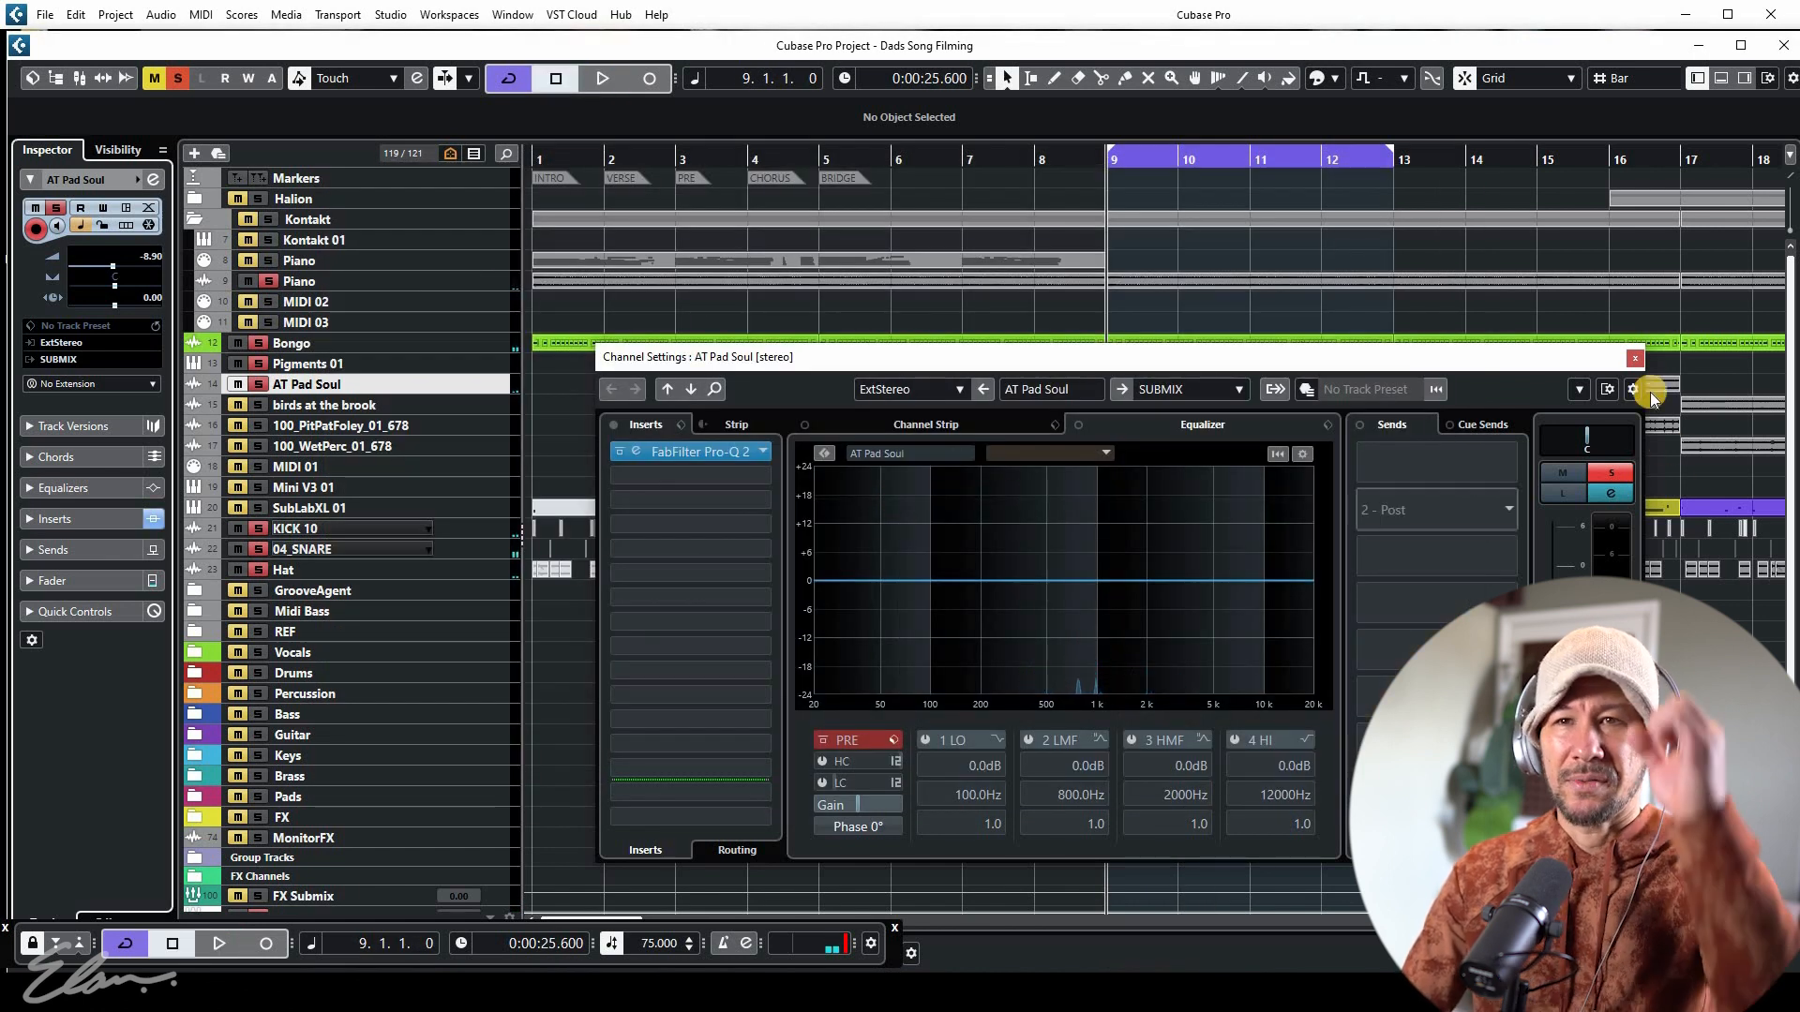
pyautogui.click(1591, 384)
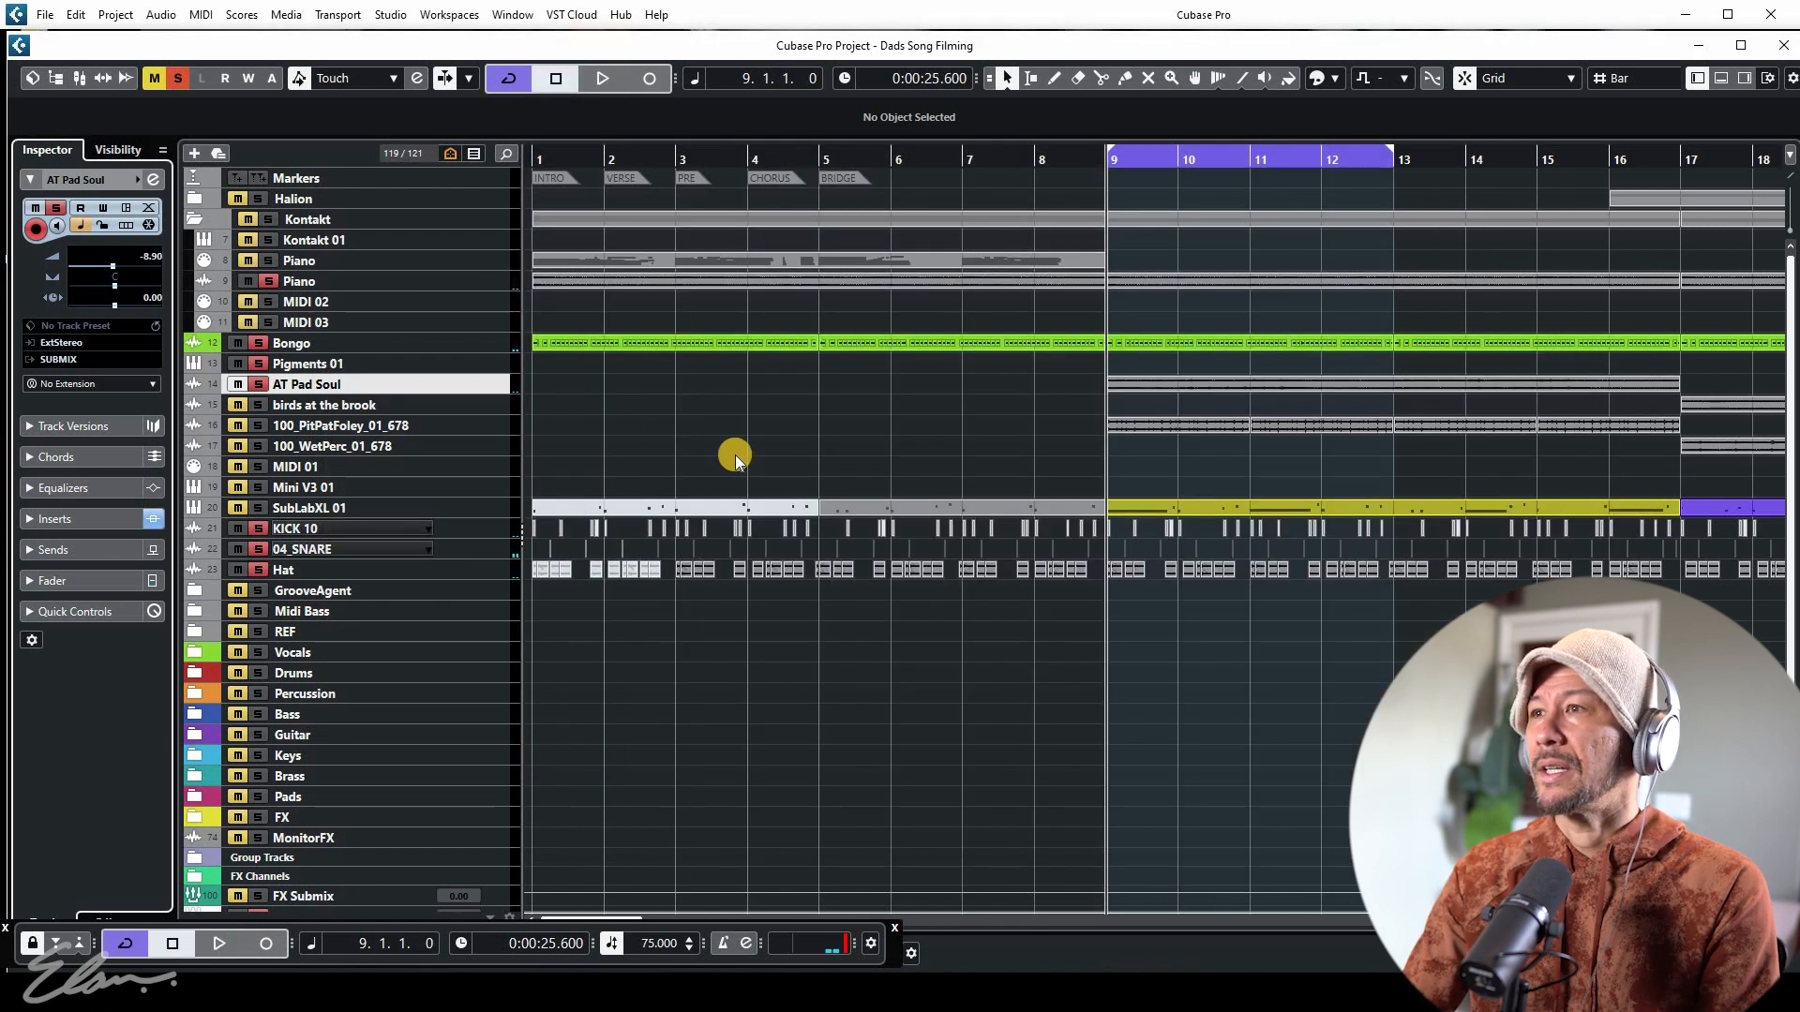
# Add the 100_PitPatFoley_01_678 track to the soloed tracks, audition it with its waveform enlarged, and view its channel settings
pyautogui.click(258, 427)
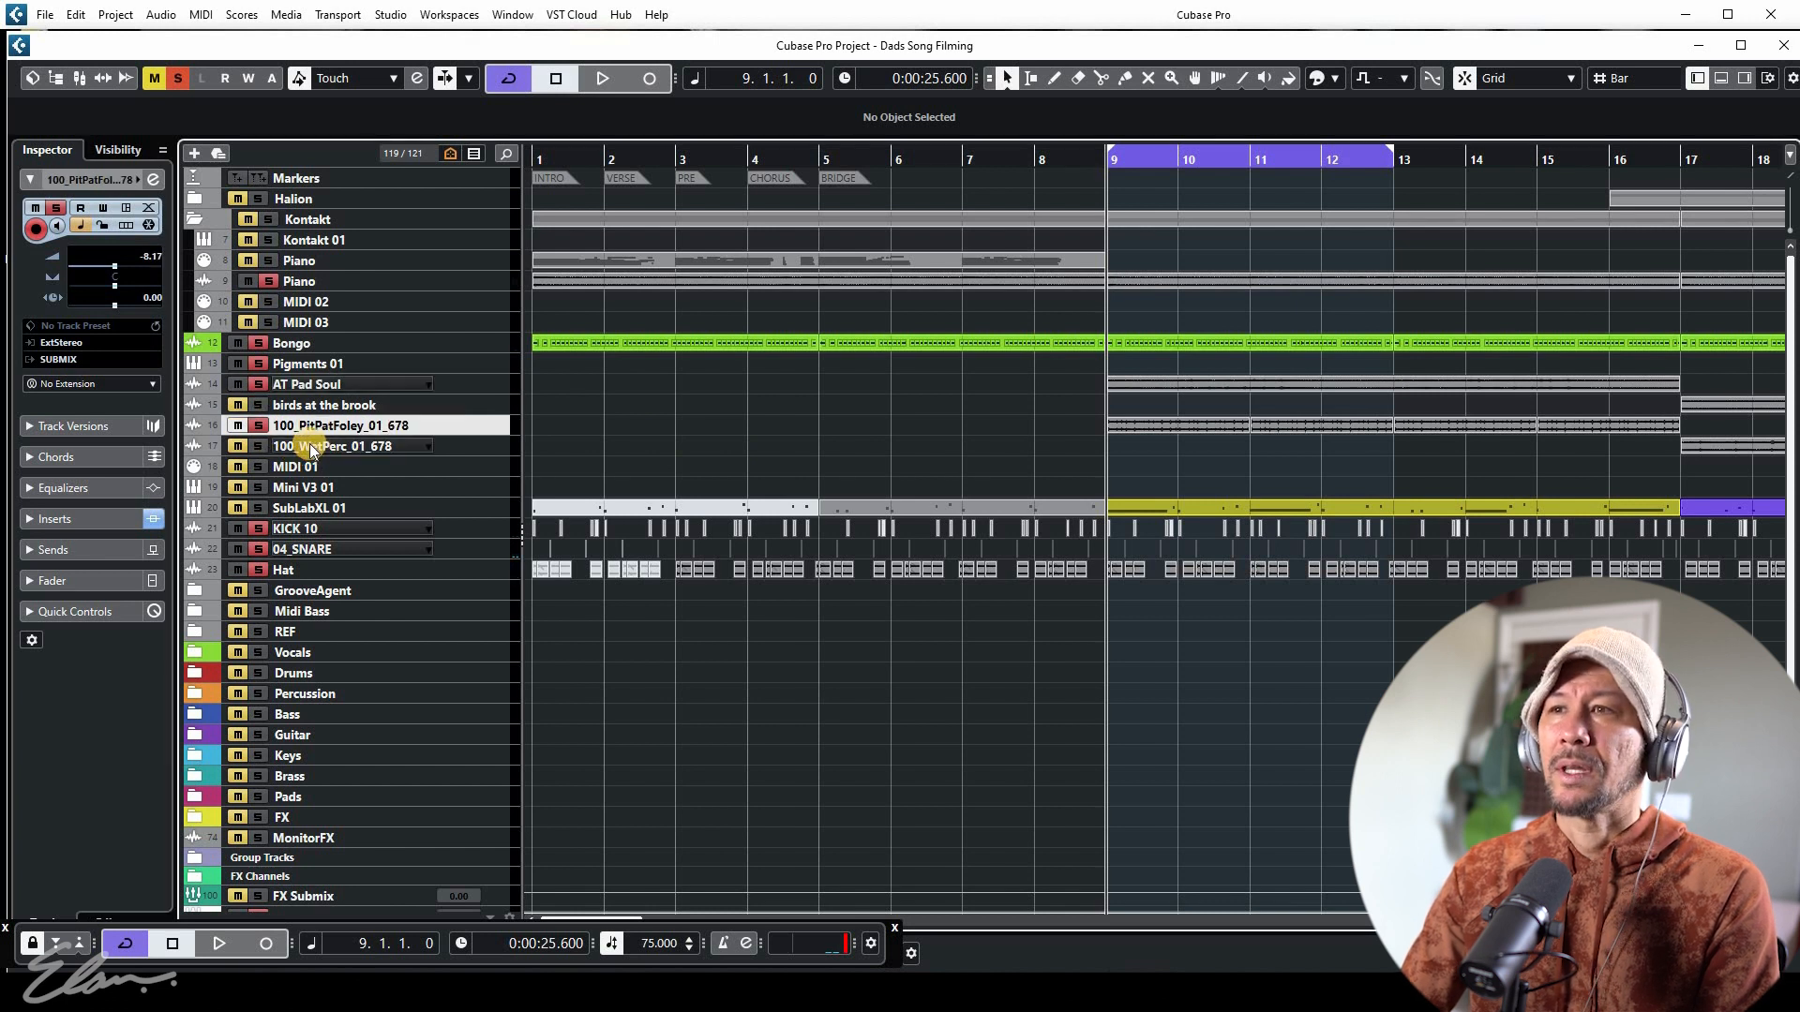
pyautogui.press('space')
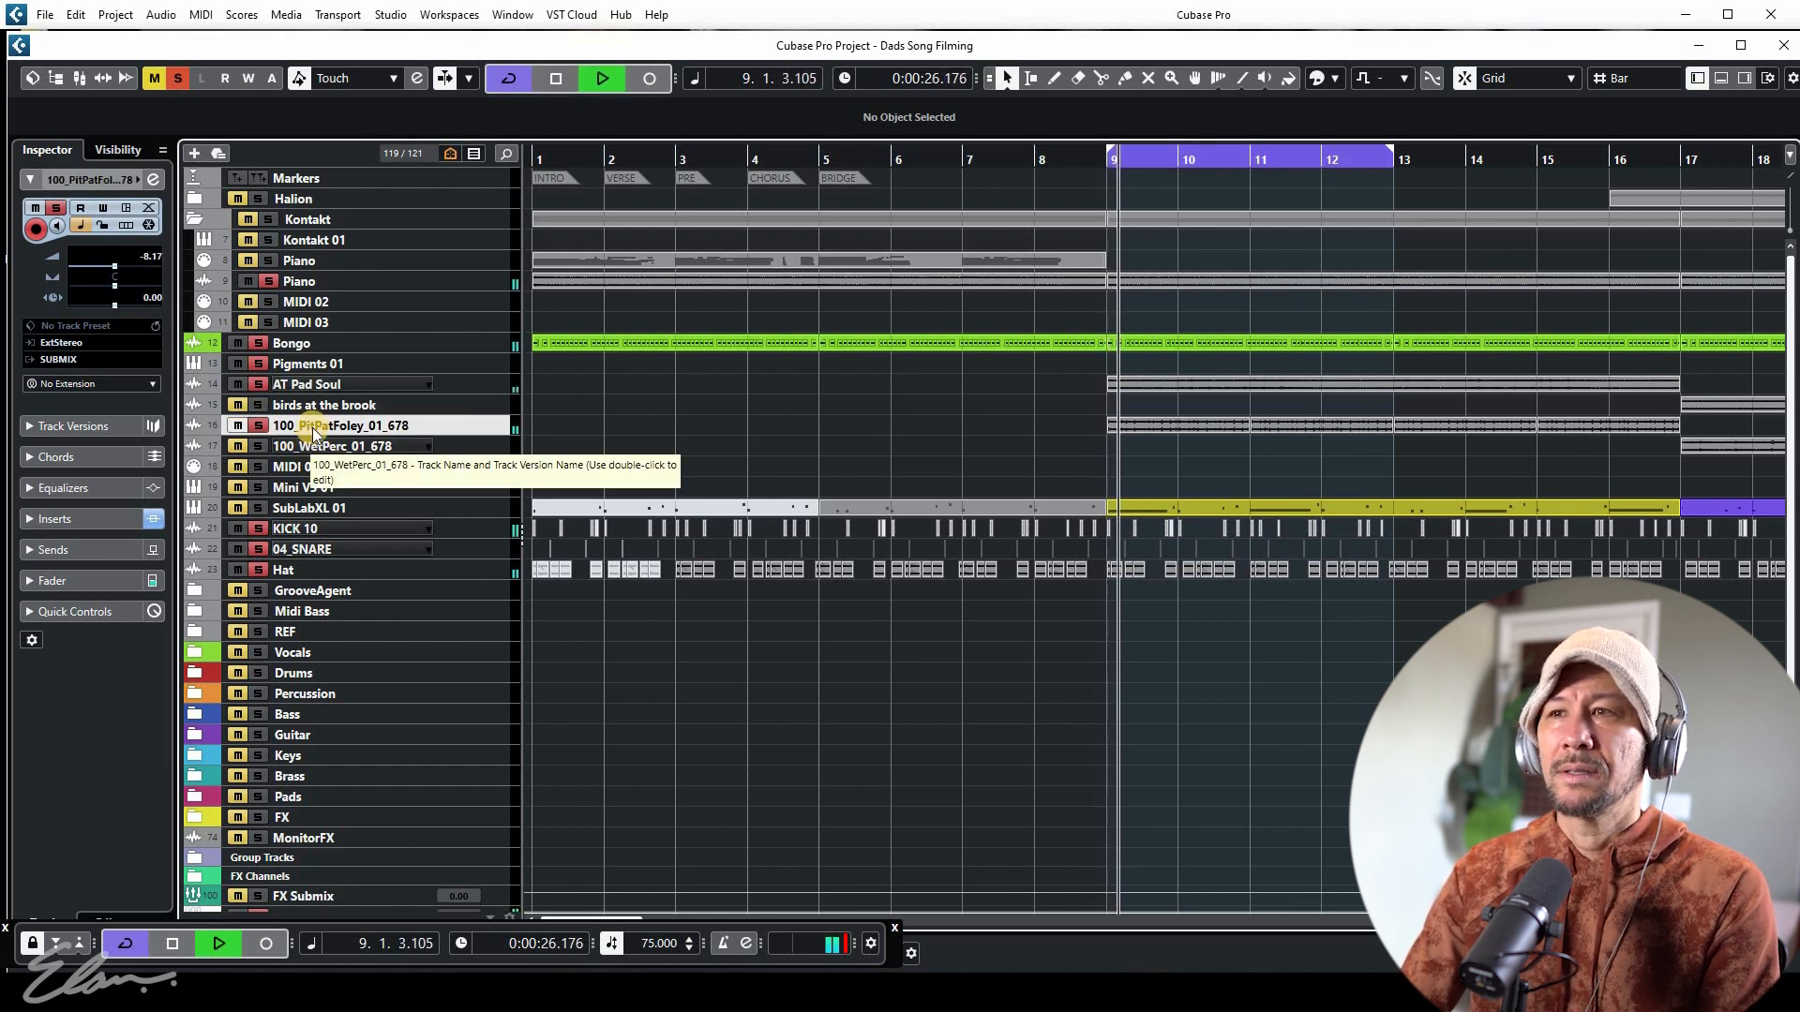
pyautogui.press('z')
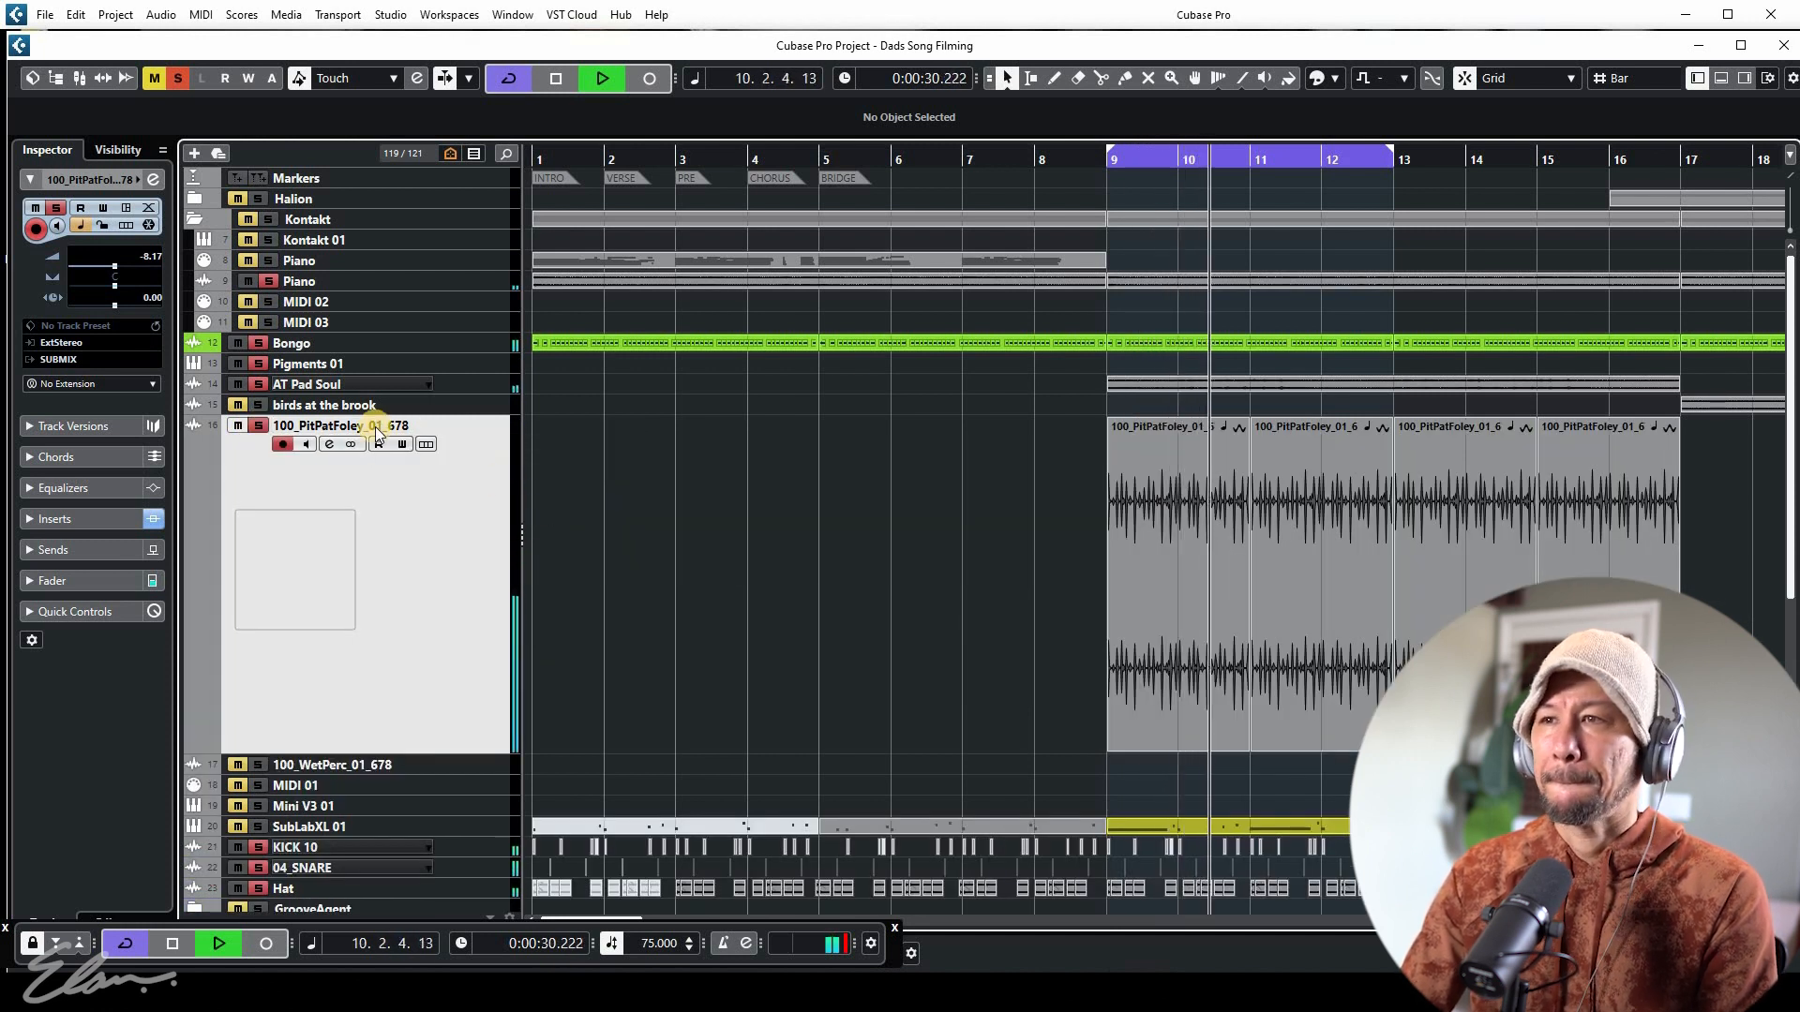
pyautogui.click(328, 443)
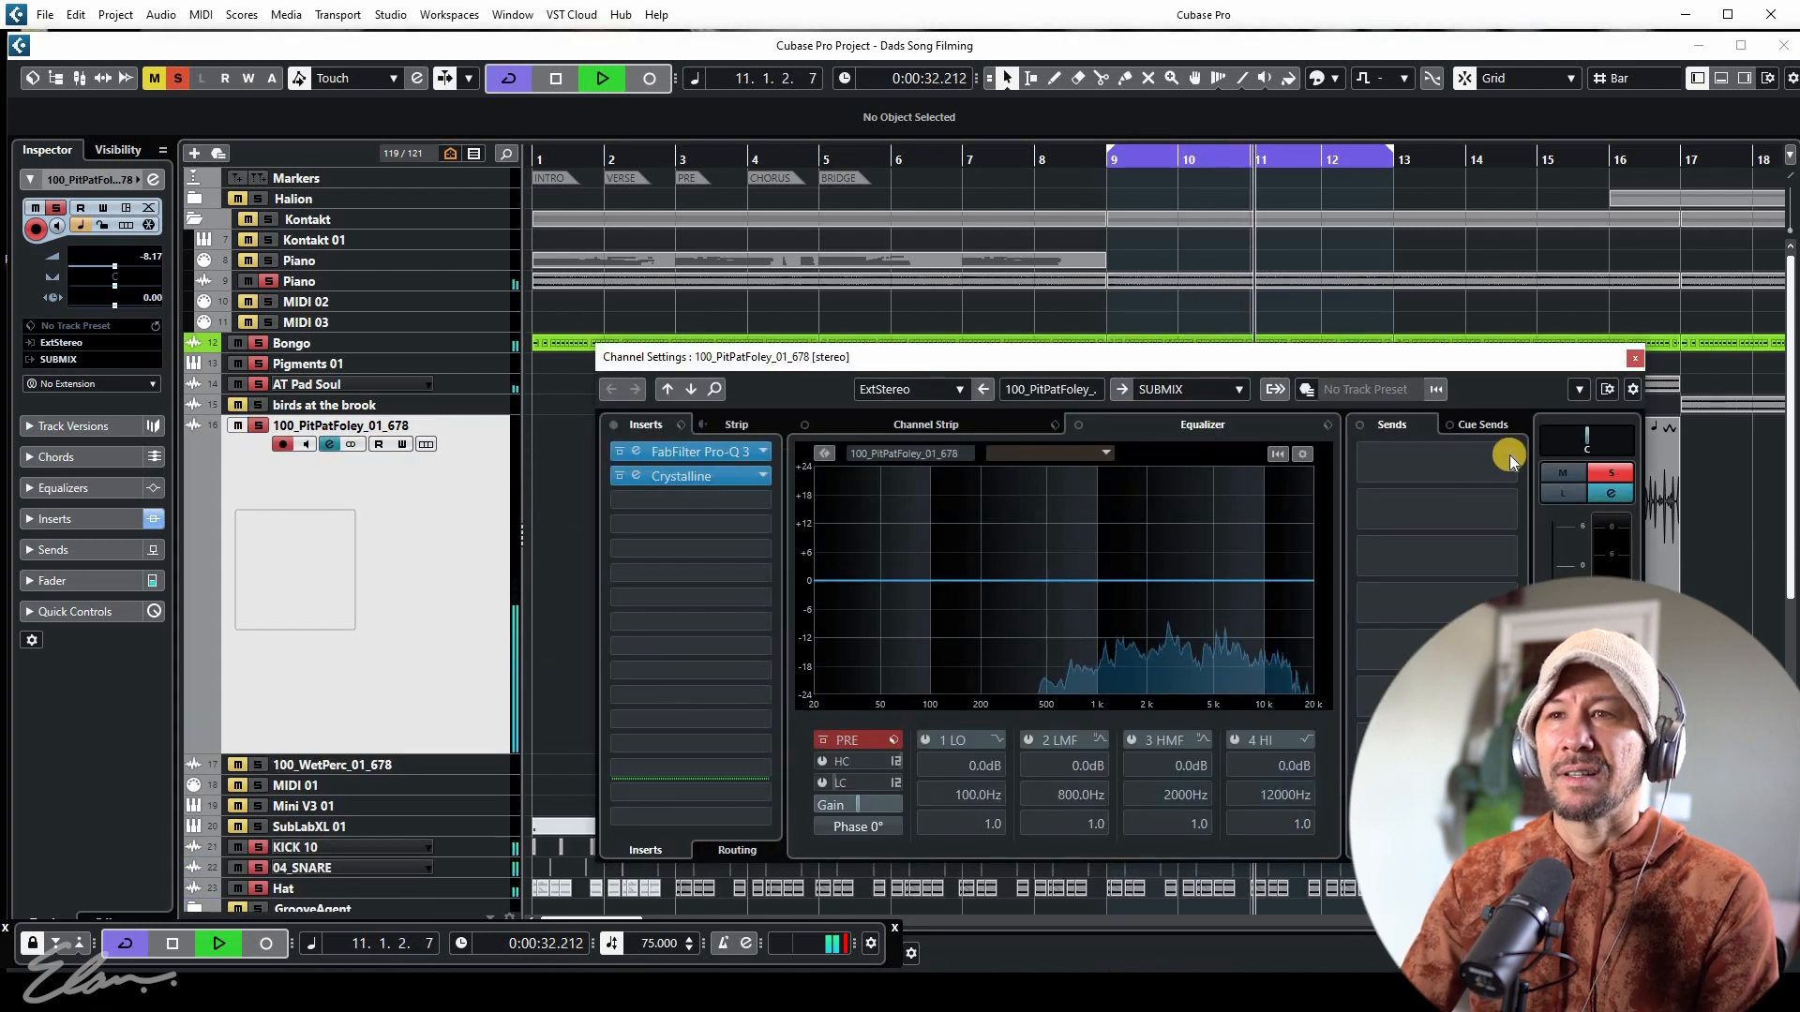
pyautogui.press('space')
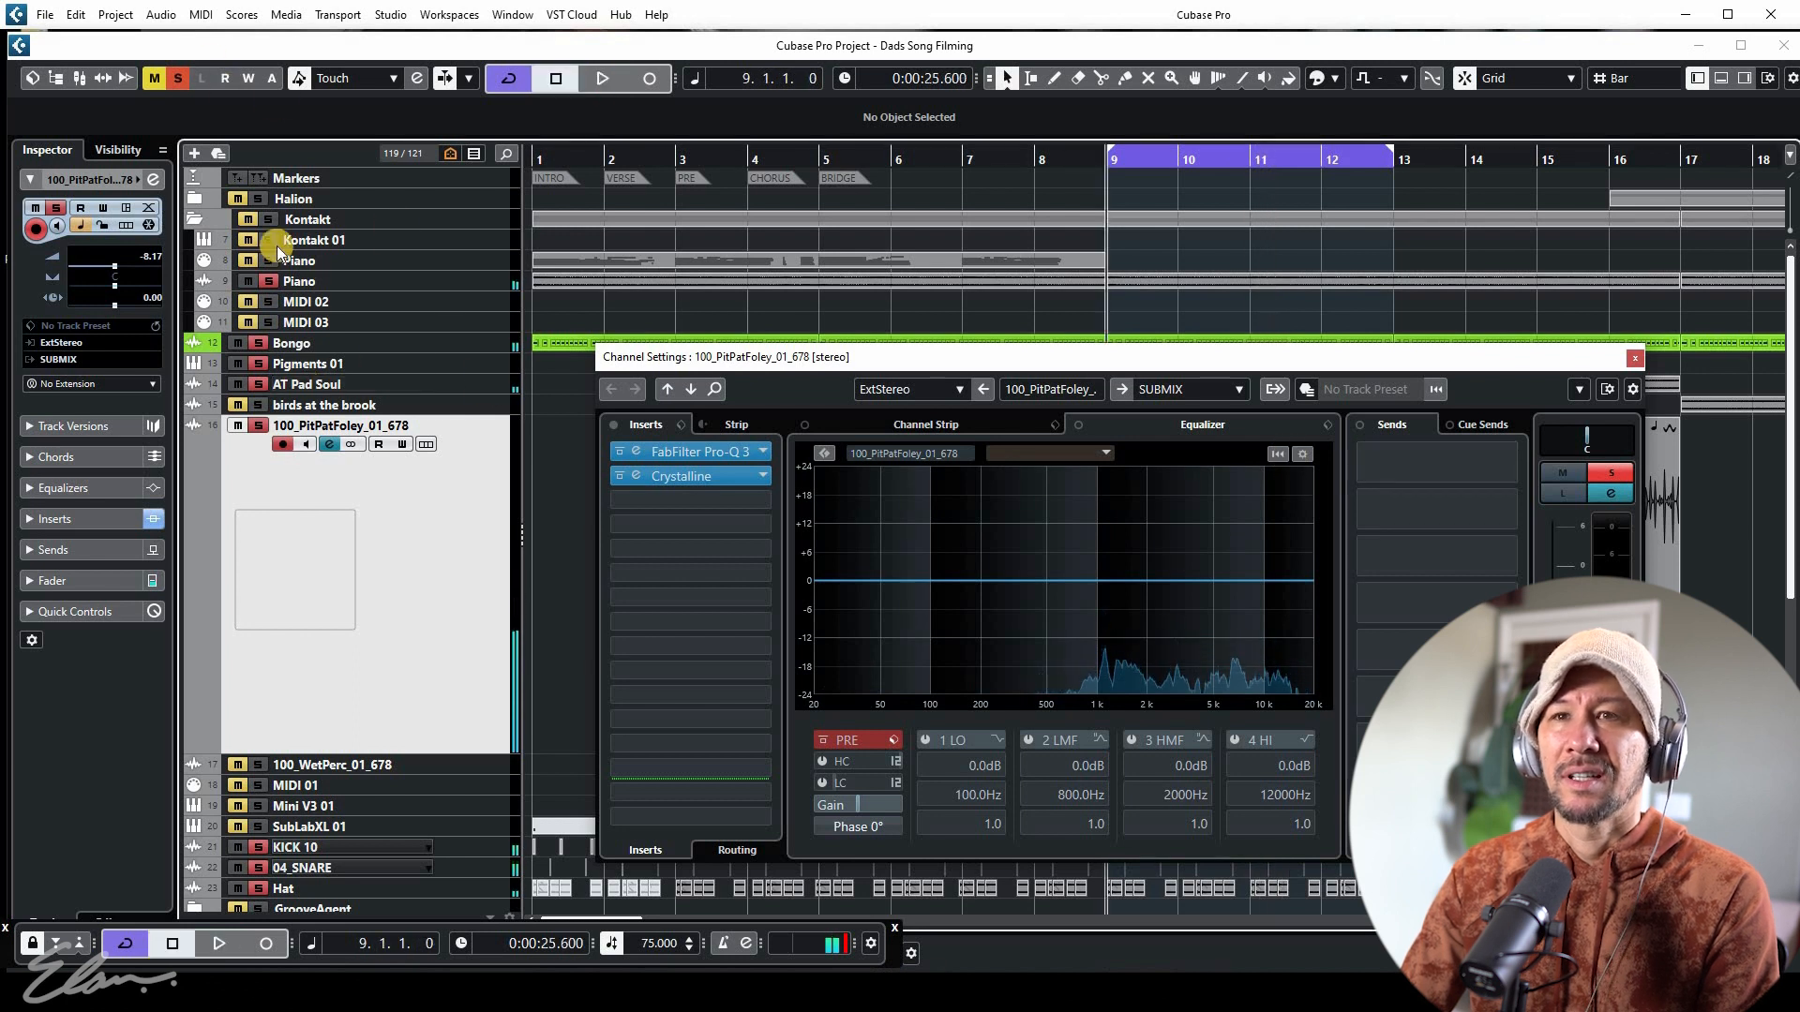
# Clear the existing solos, solo only the 100_PitPatFoley_01_678 track, and audition it with all its inserts bypassed
pyautogui.click(180, 77)
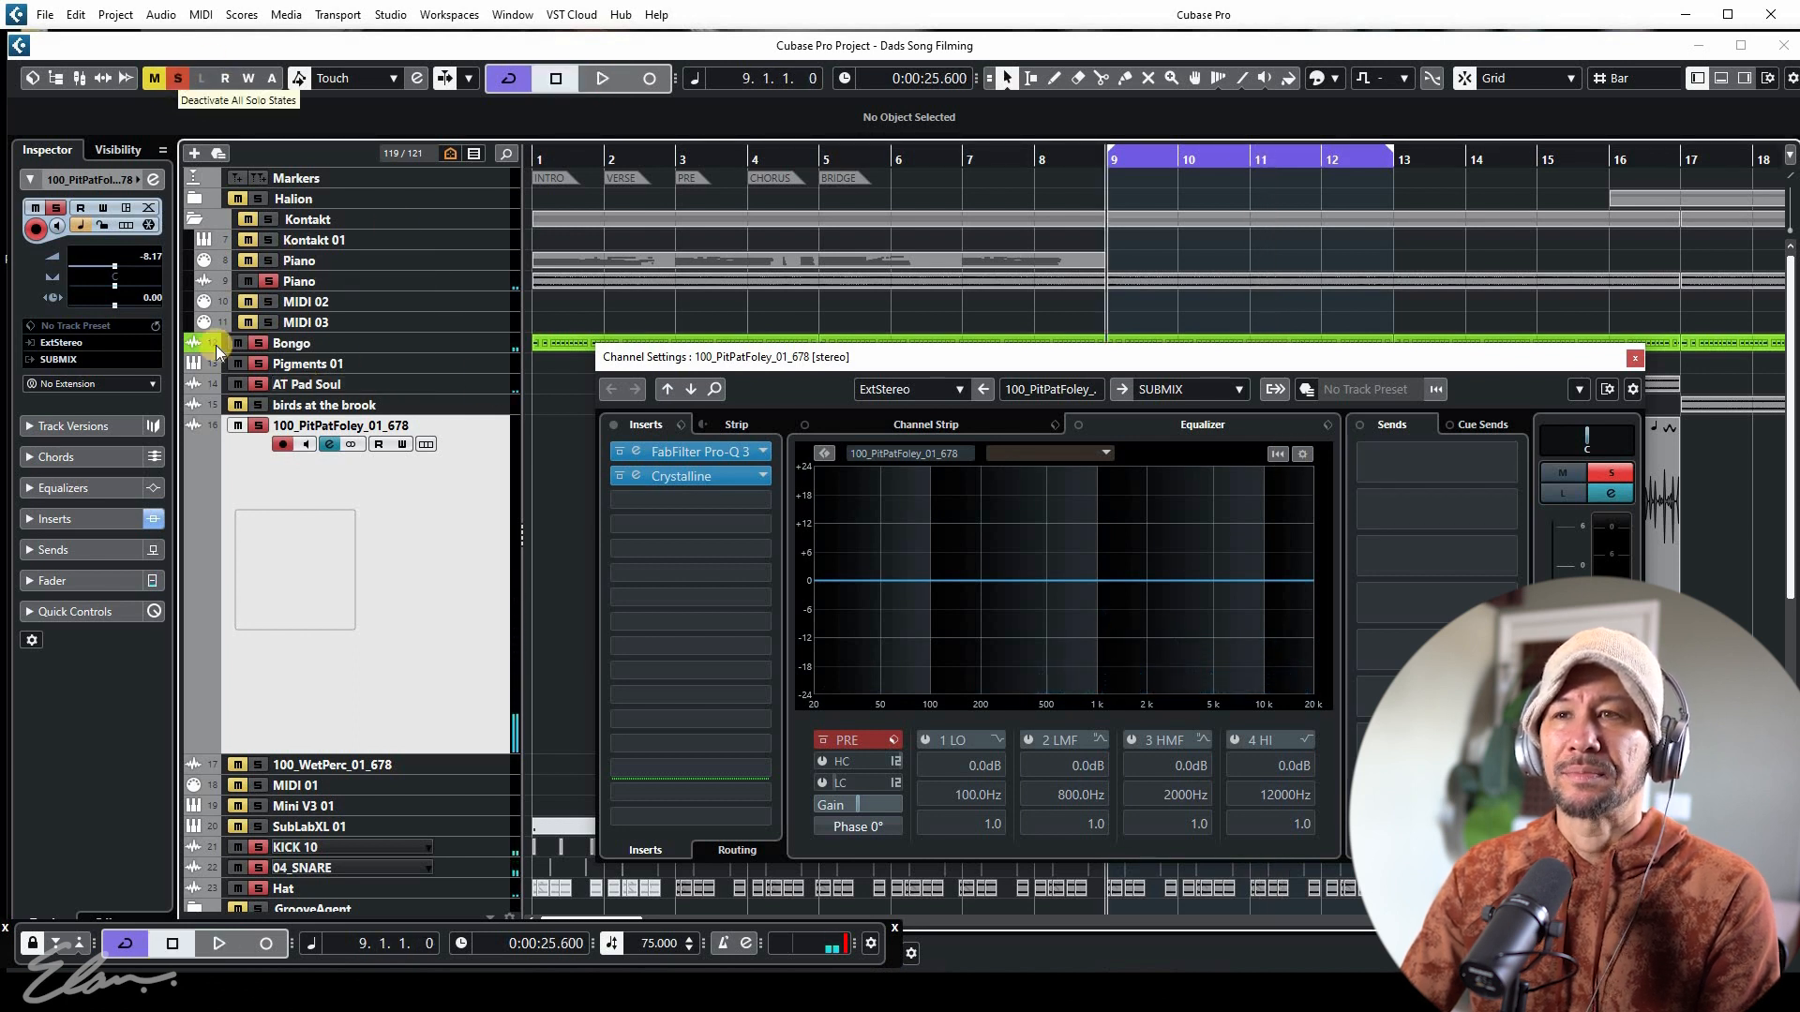
pyautogui.click(258, 426)
pyautogui.press('space')
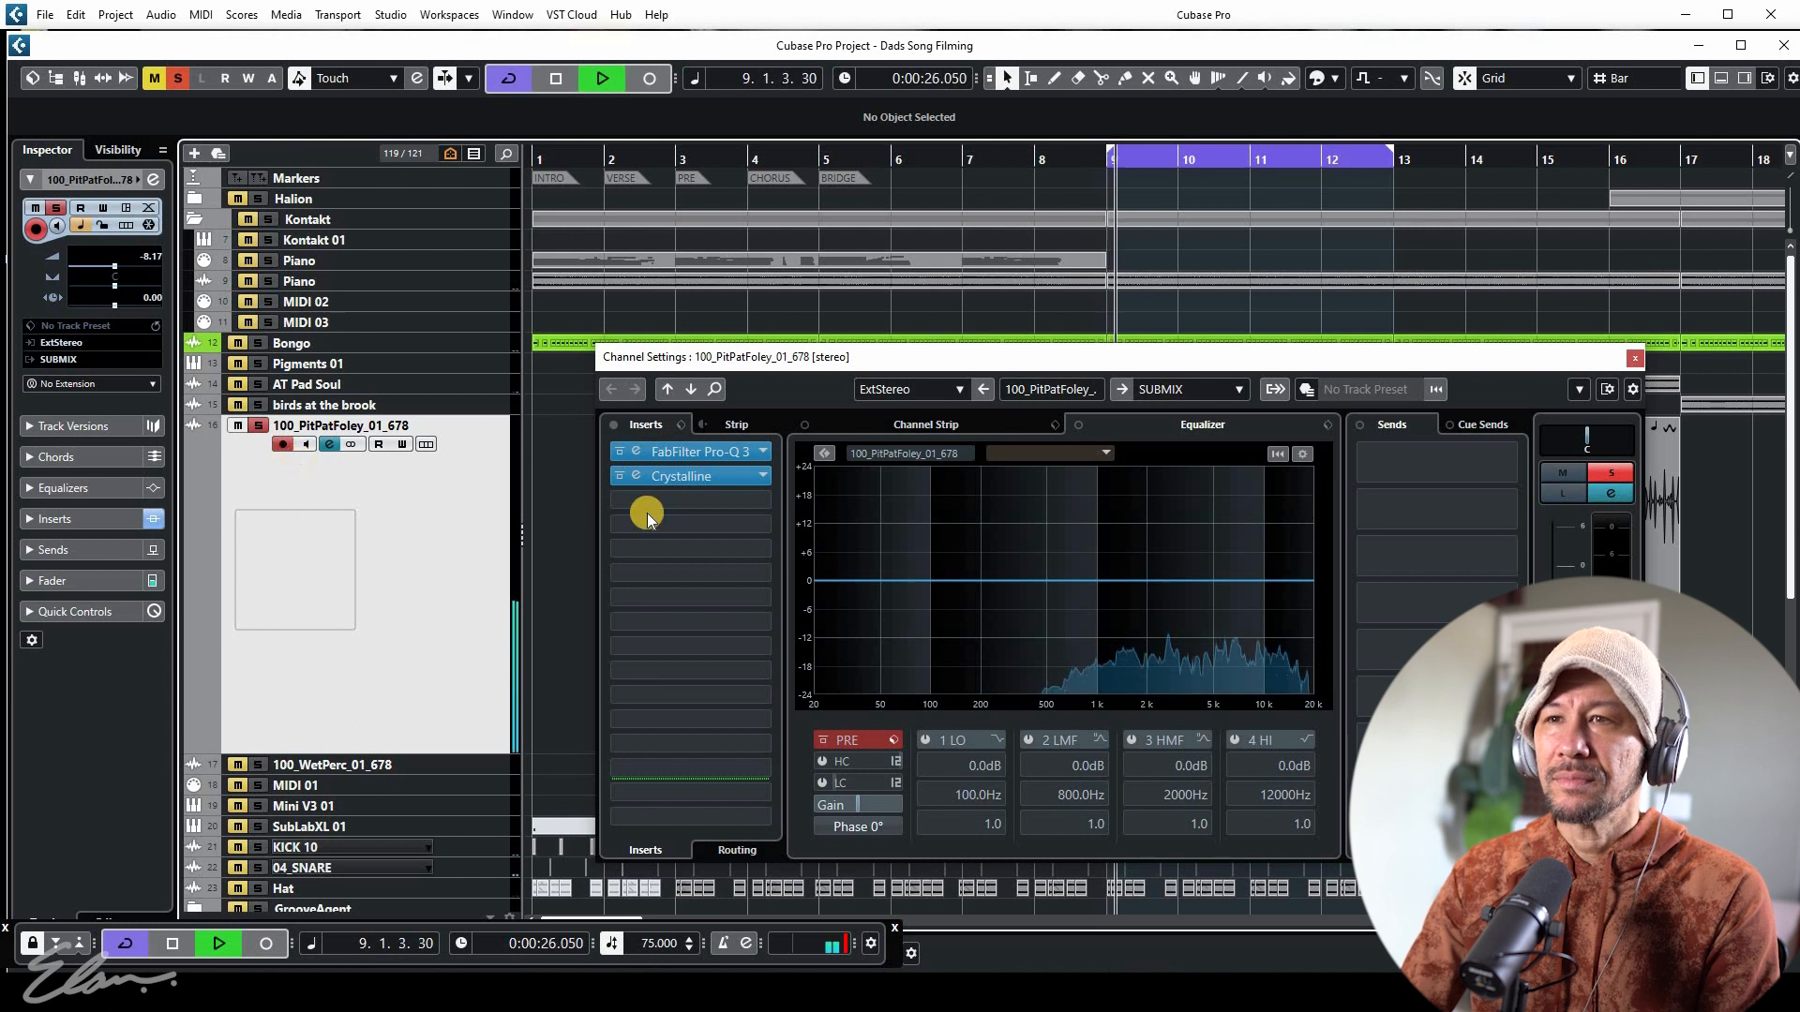
pyautogui.click(615, 426)
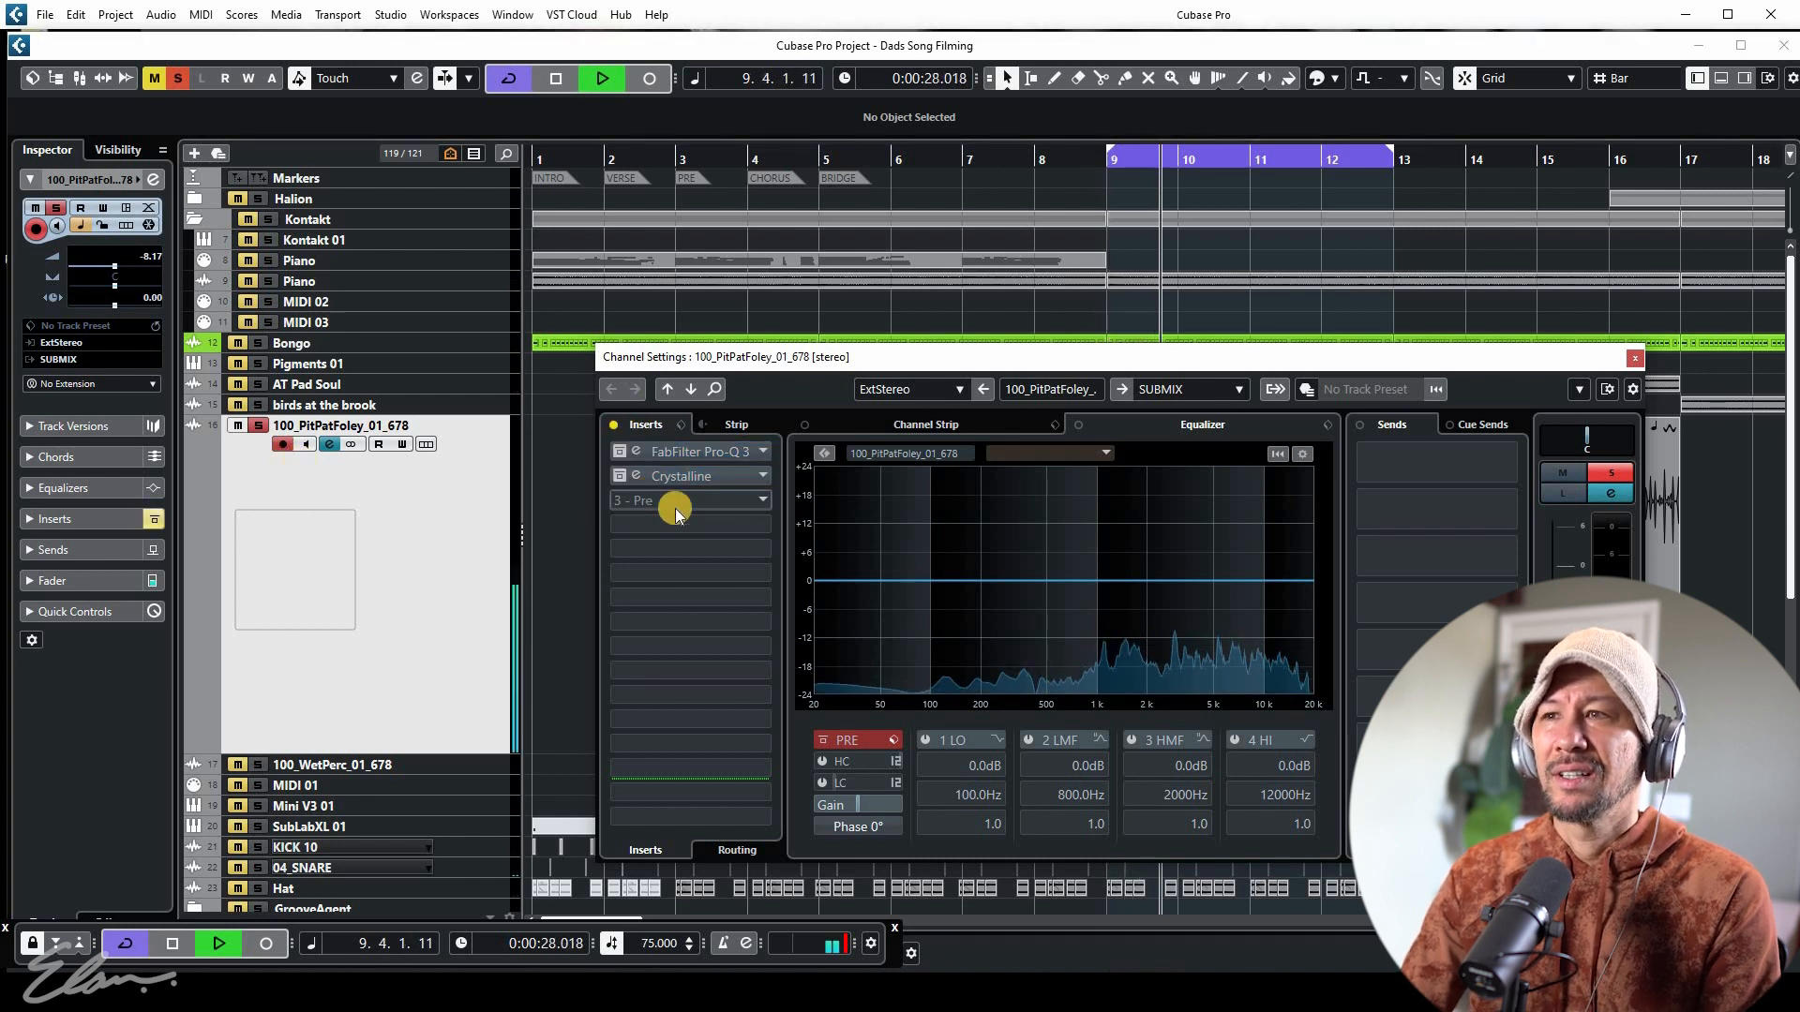
pyautogui.moveTo(854, 366); pyautogui.dragTo(903, 394)
pyautogui.press('space')
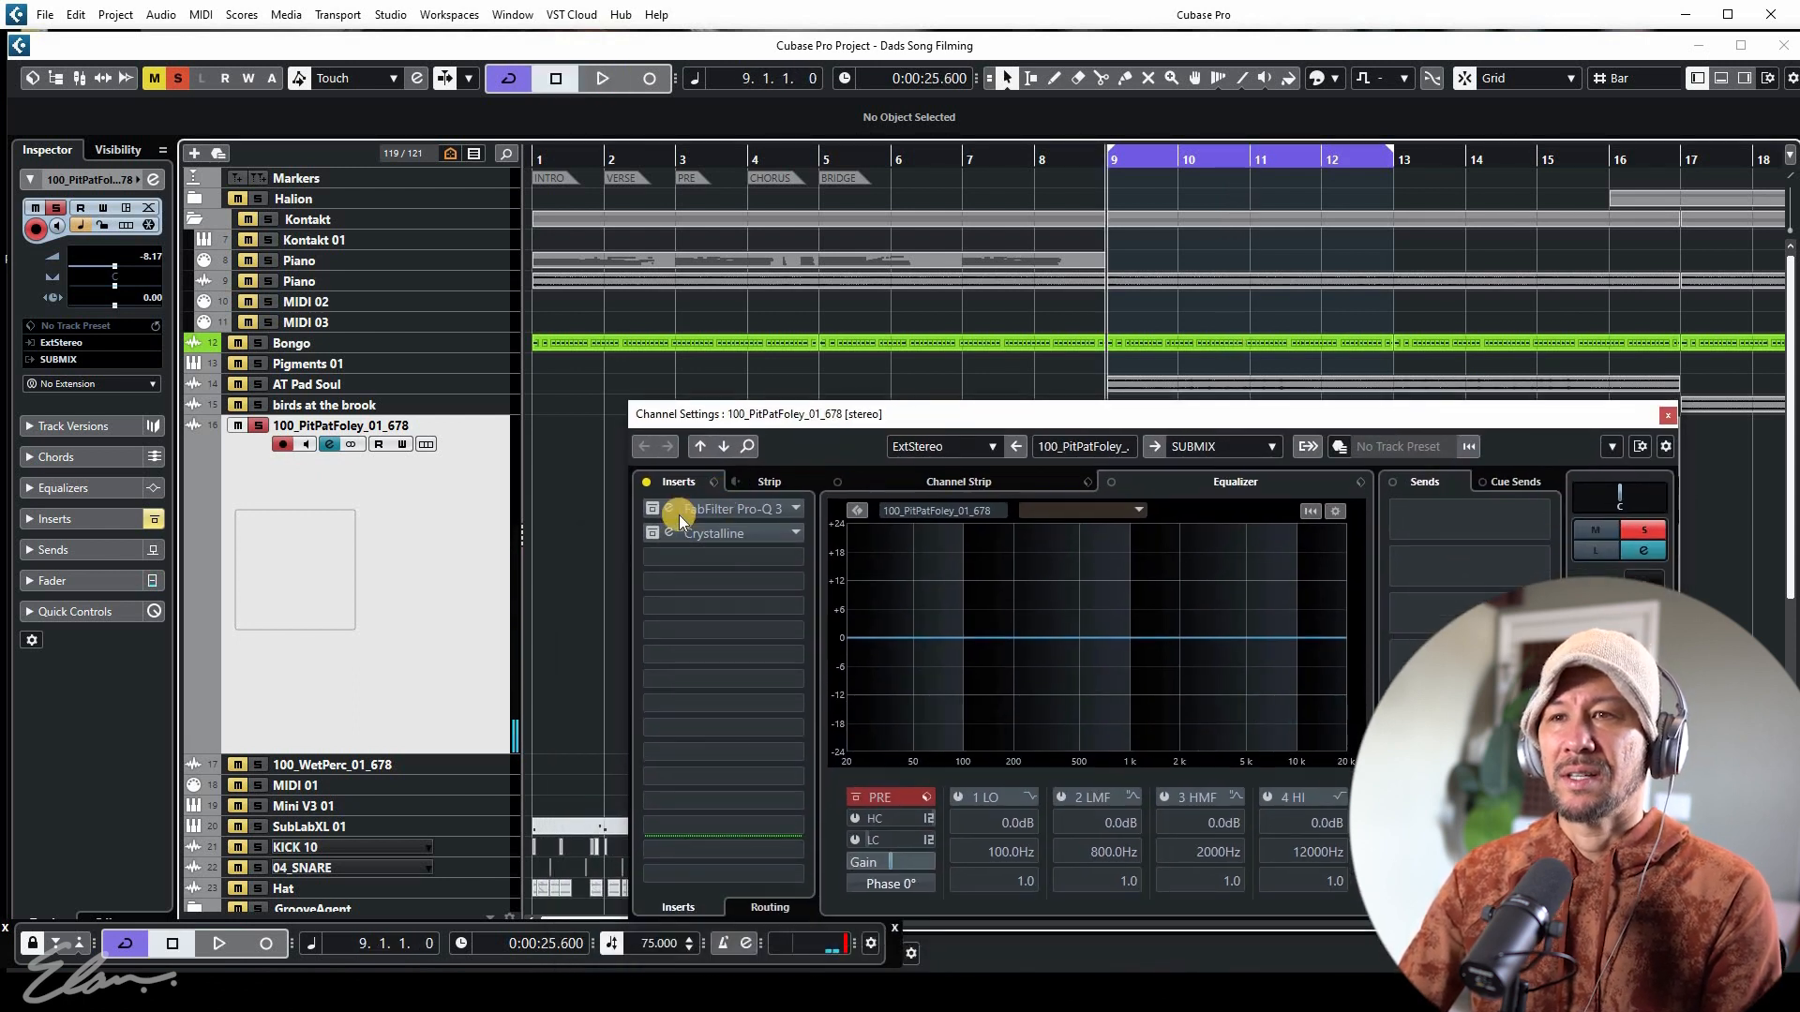
# Reactivate FabFilter Pro-Q 3 on the foley channel and examine its low cut and midrange dip during playback
pyautogui.press('space')
pyautogui.click(655, 510)
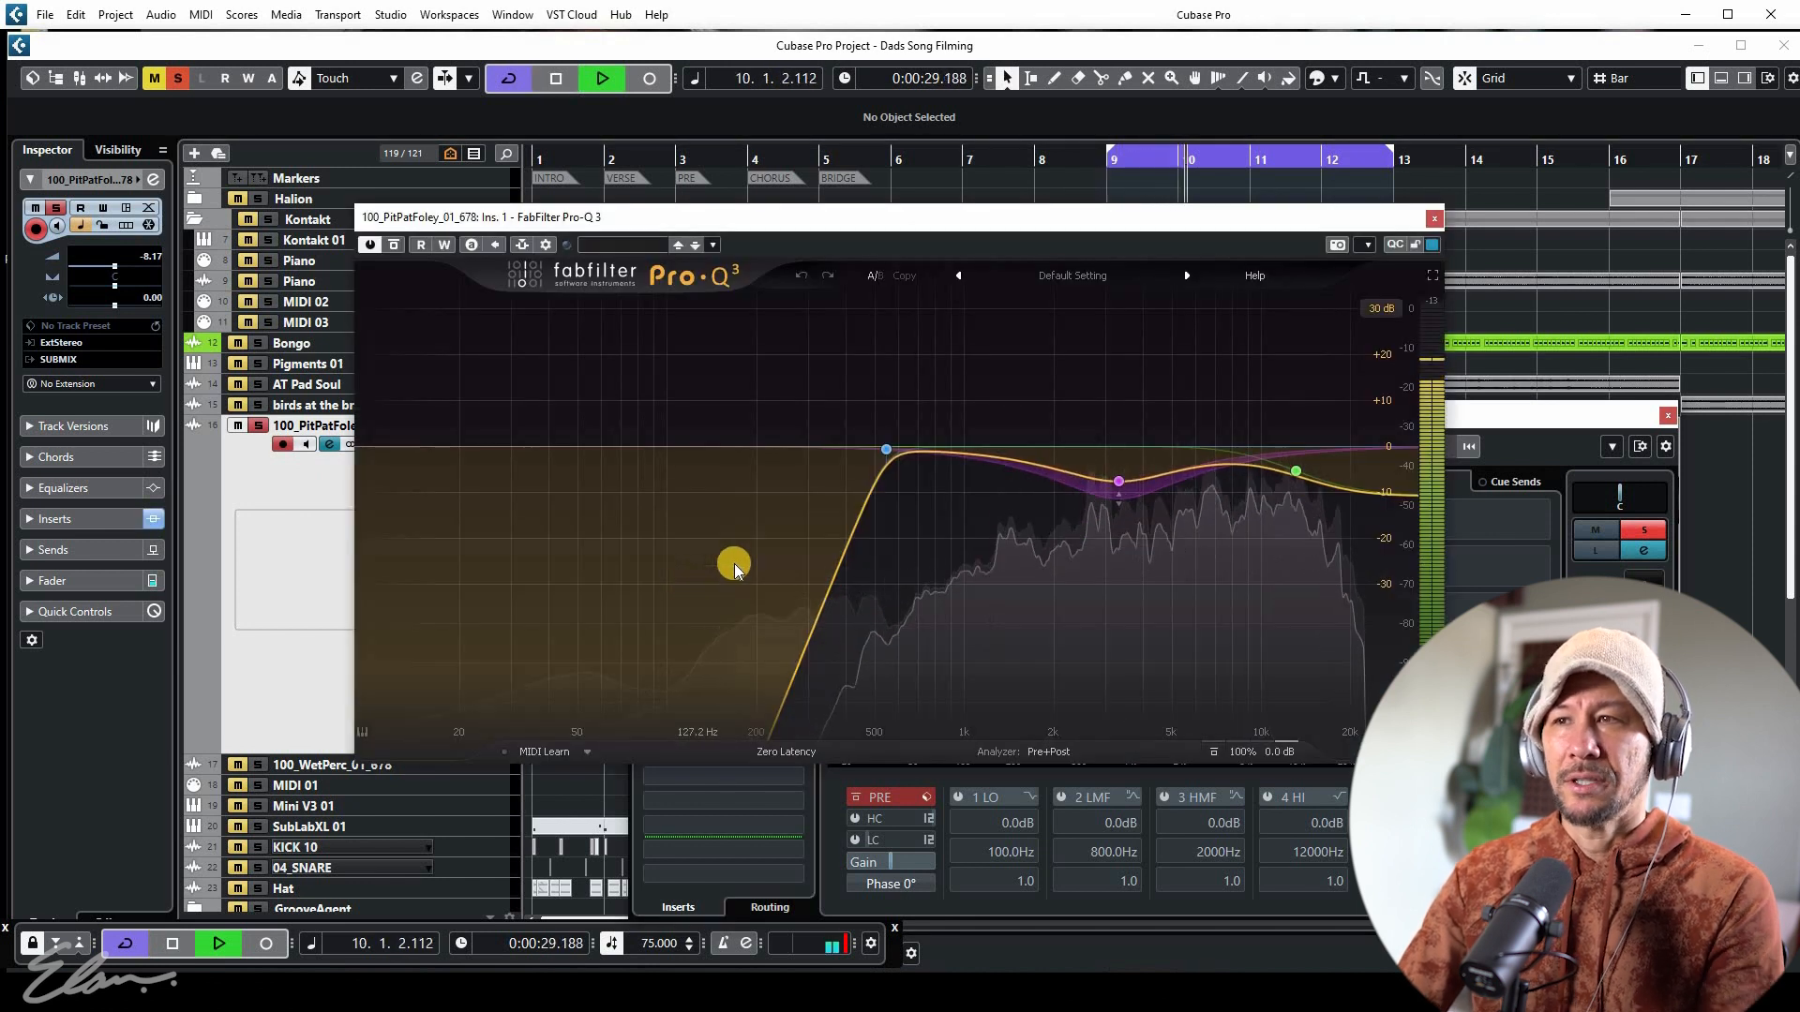
pyautogui.moveTo(1107, 481)
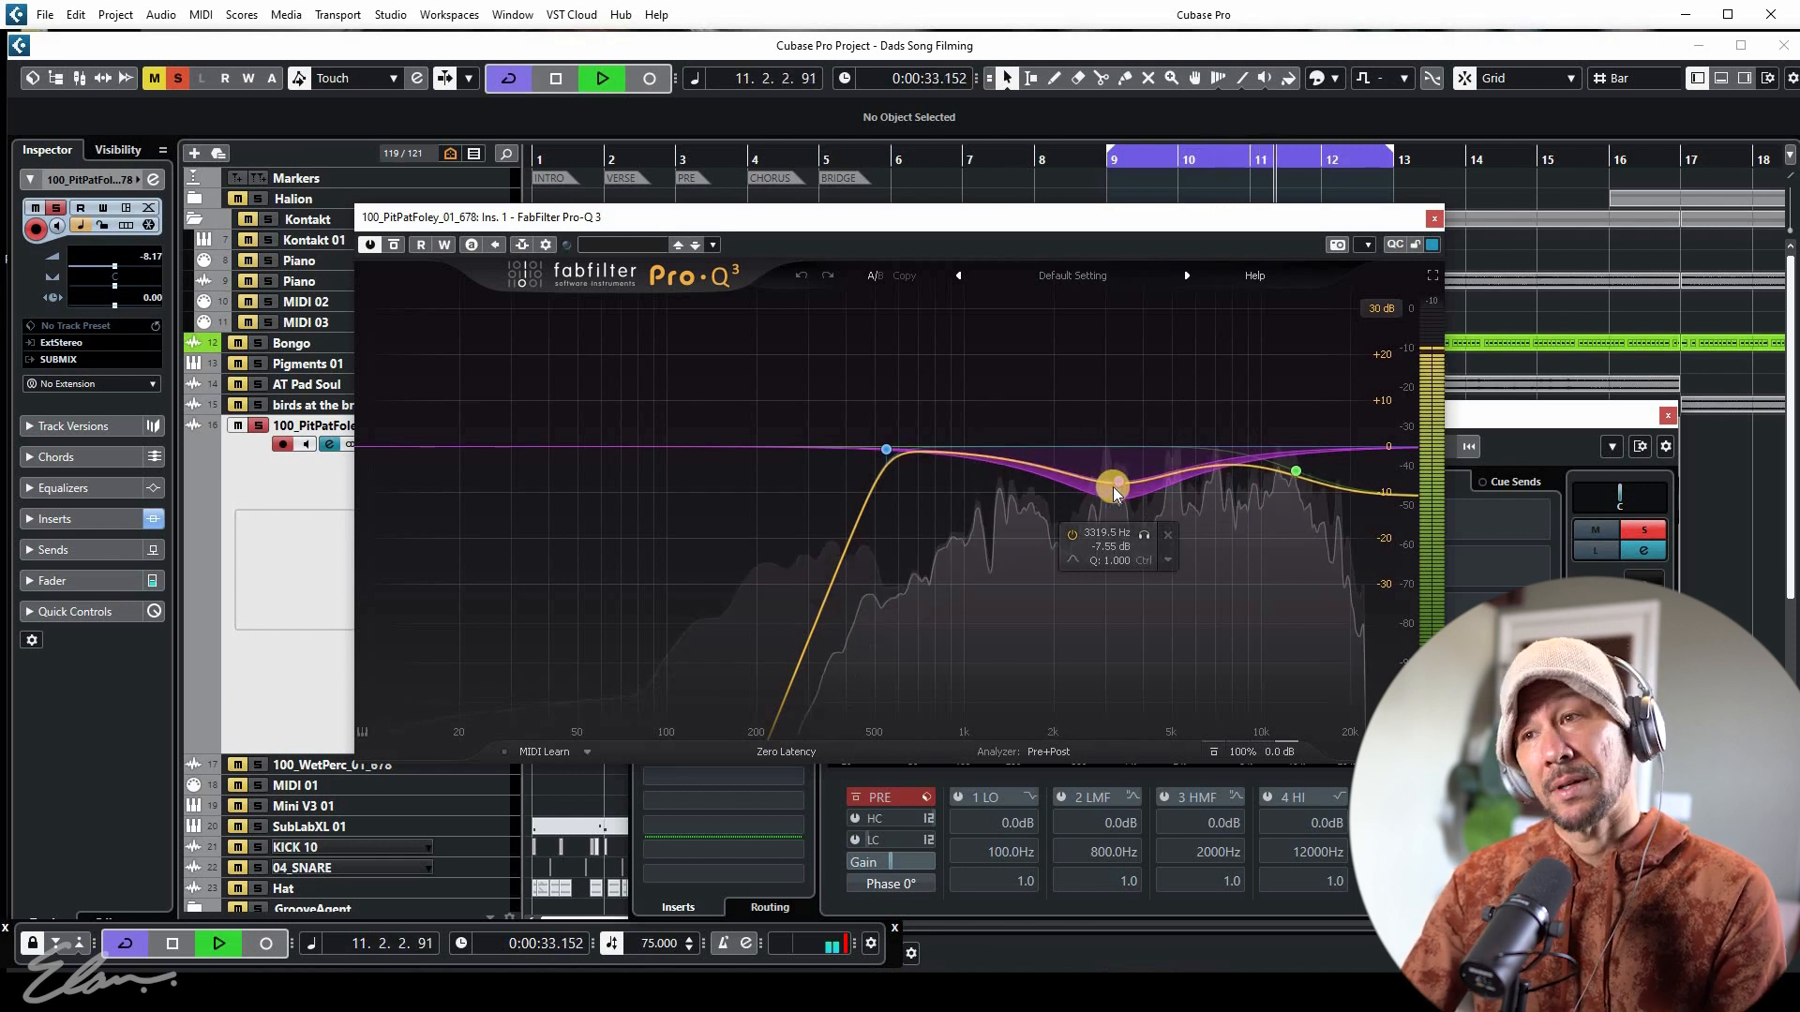
pyautogui.rightClick(1118, 485)
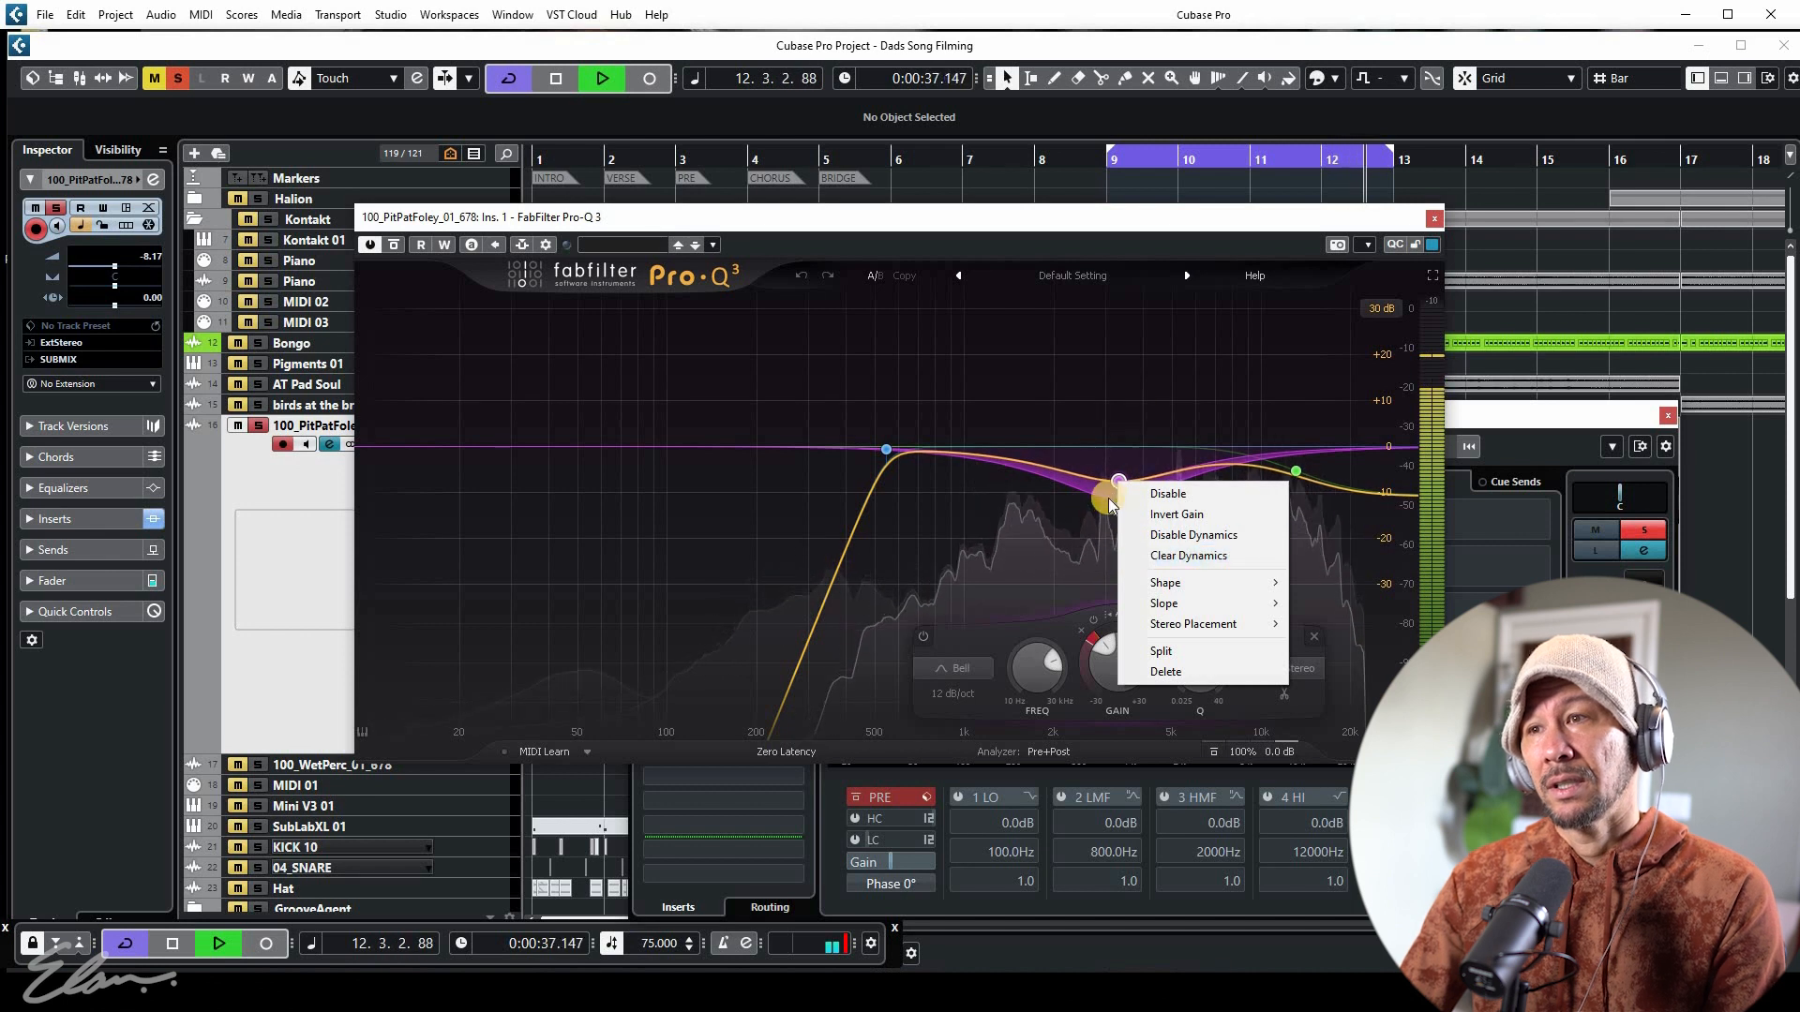
pyautogui.click(1050, 628)
pyautogui.moveTo(1119, 482)
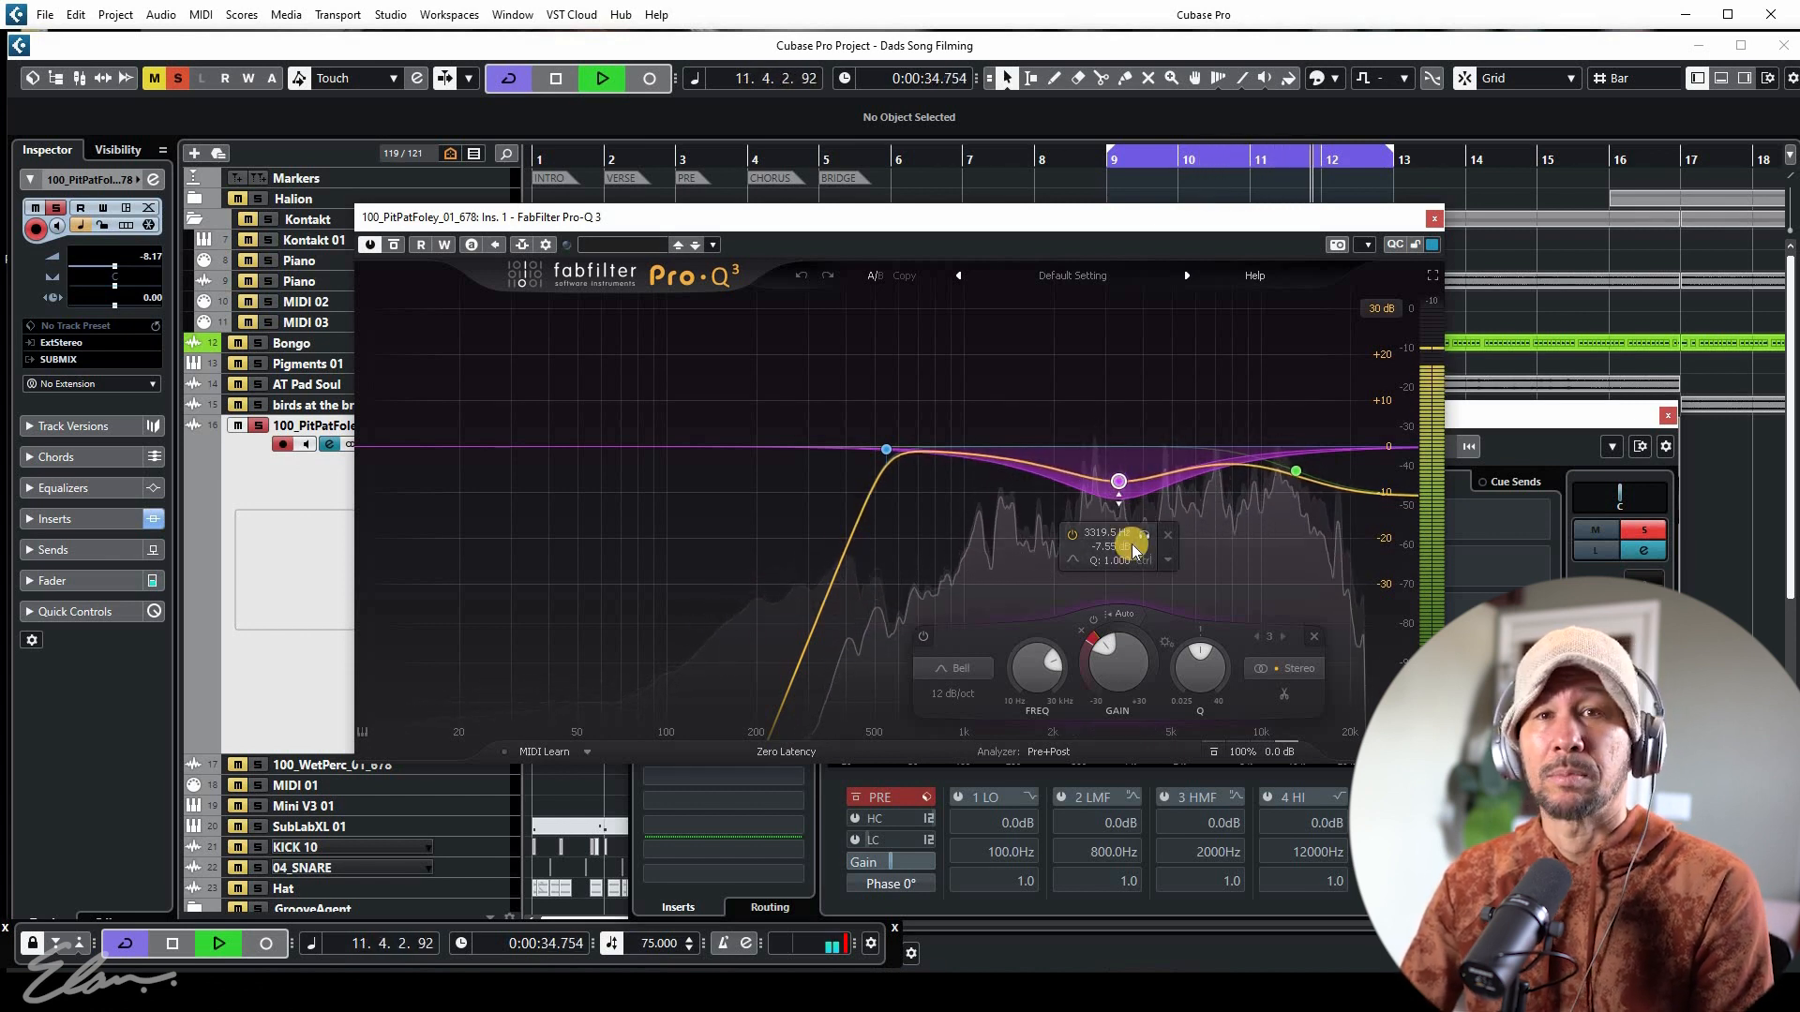
pyautogui.click(1433, 219)
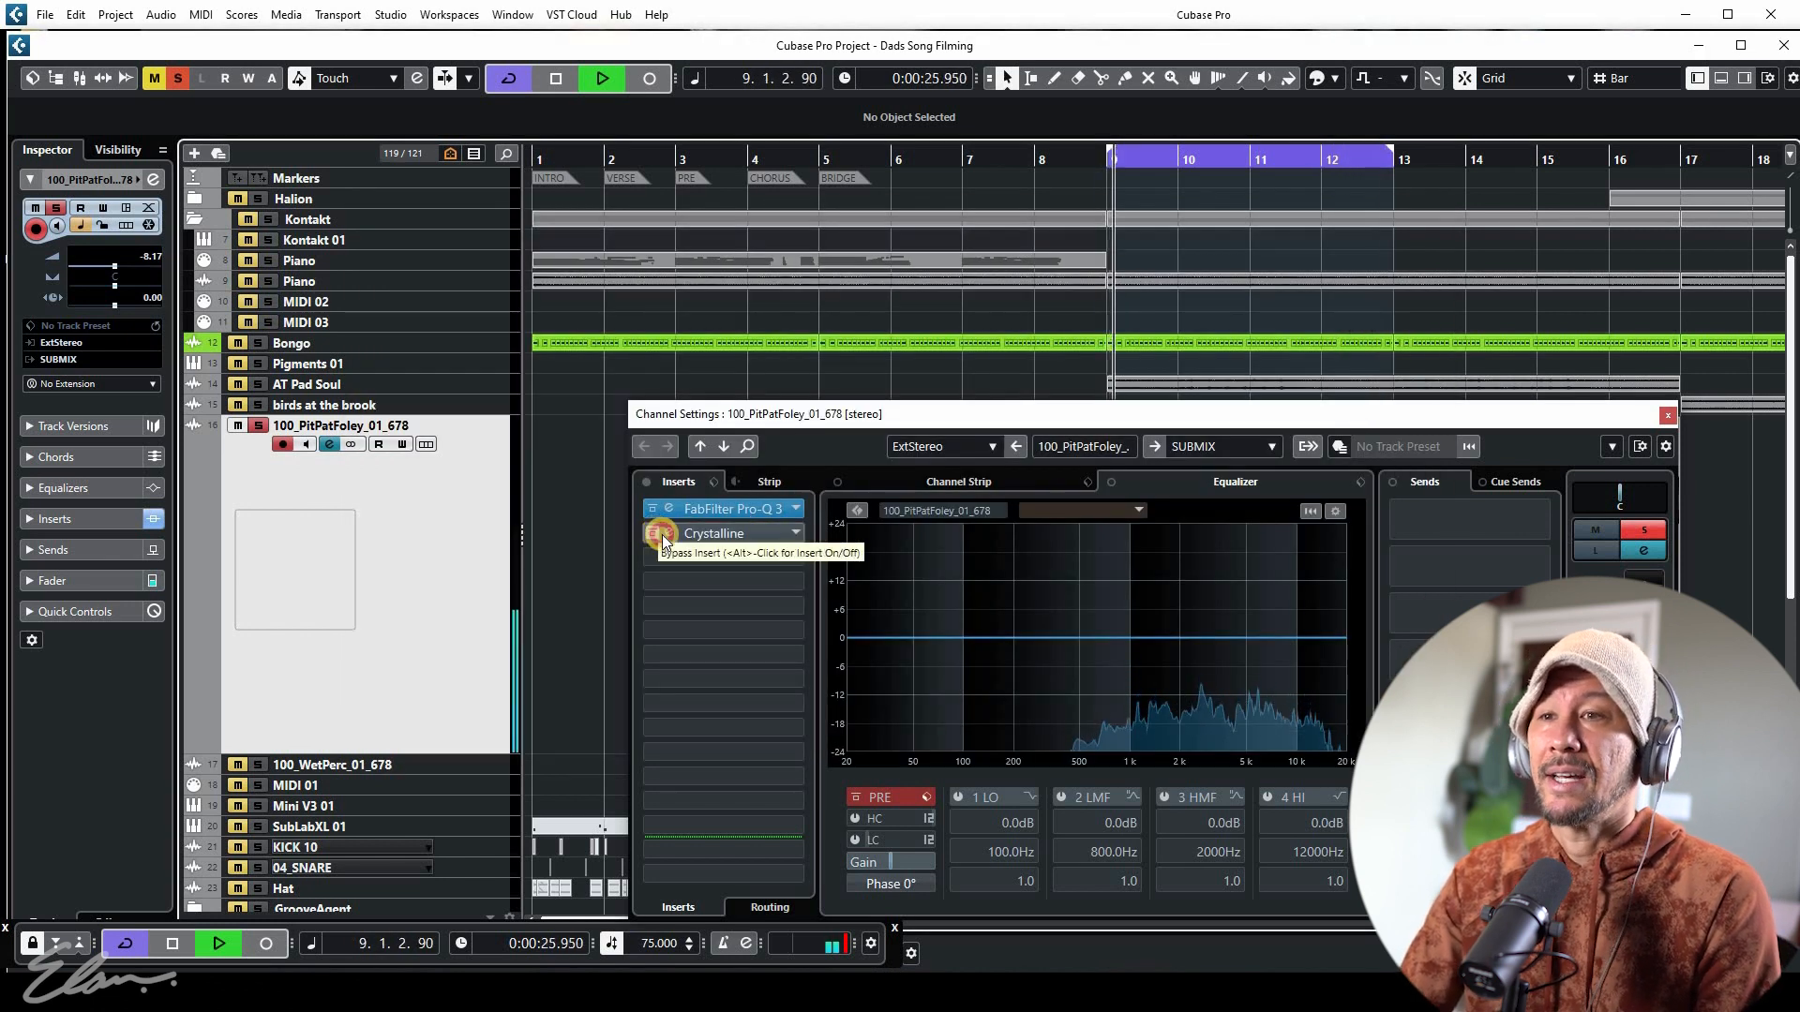
# Reactivate the Crystalline reverb on the foley channel, compare it bypassed and active, and close the plug-in and channel settings
pyautogui.click(666, 532)
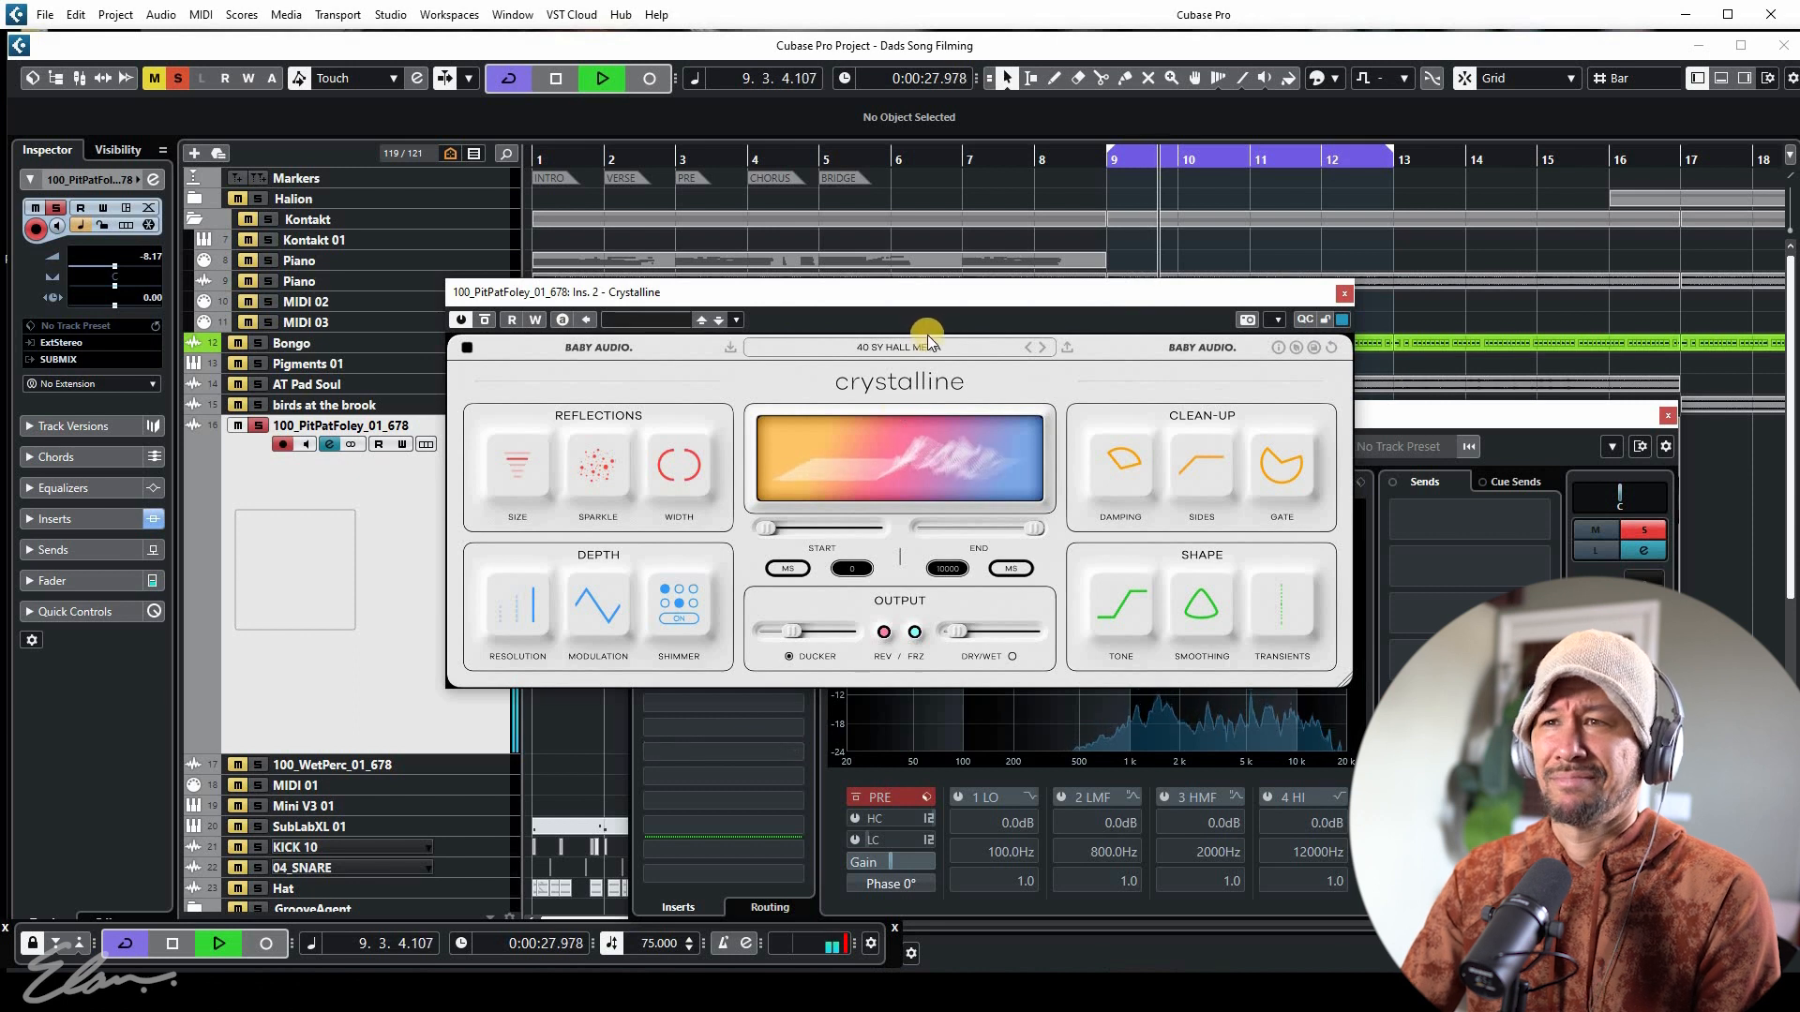
pyautogui.moveTo(926, 297); pyautogui.dragTo(1083, 300)
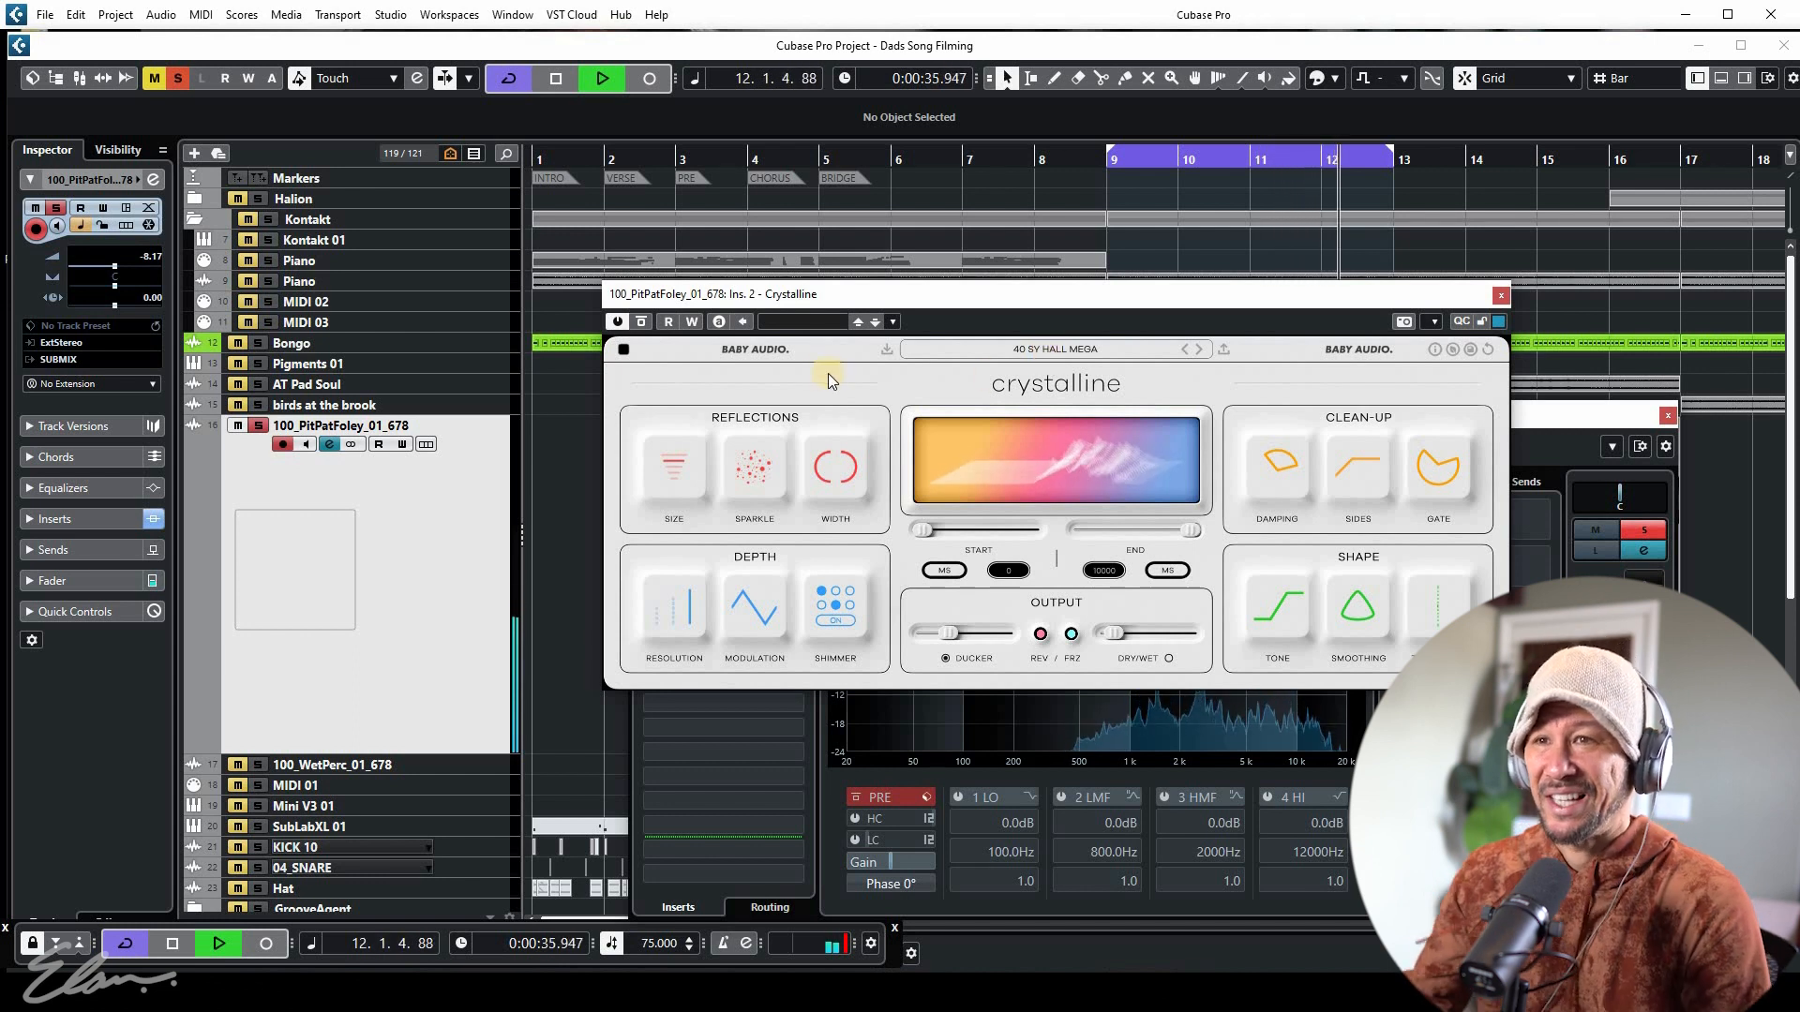
pyautogui.click(642, 322)
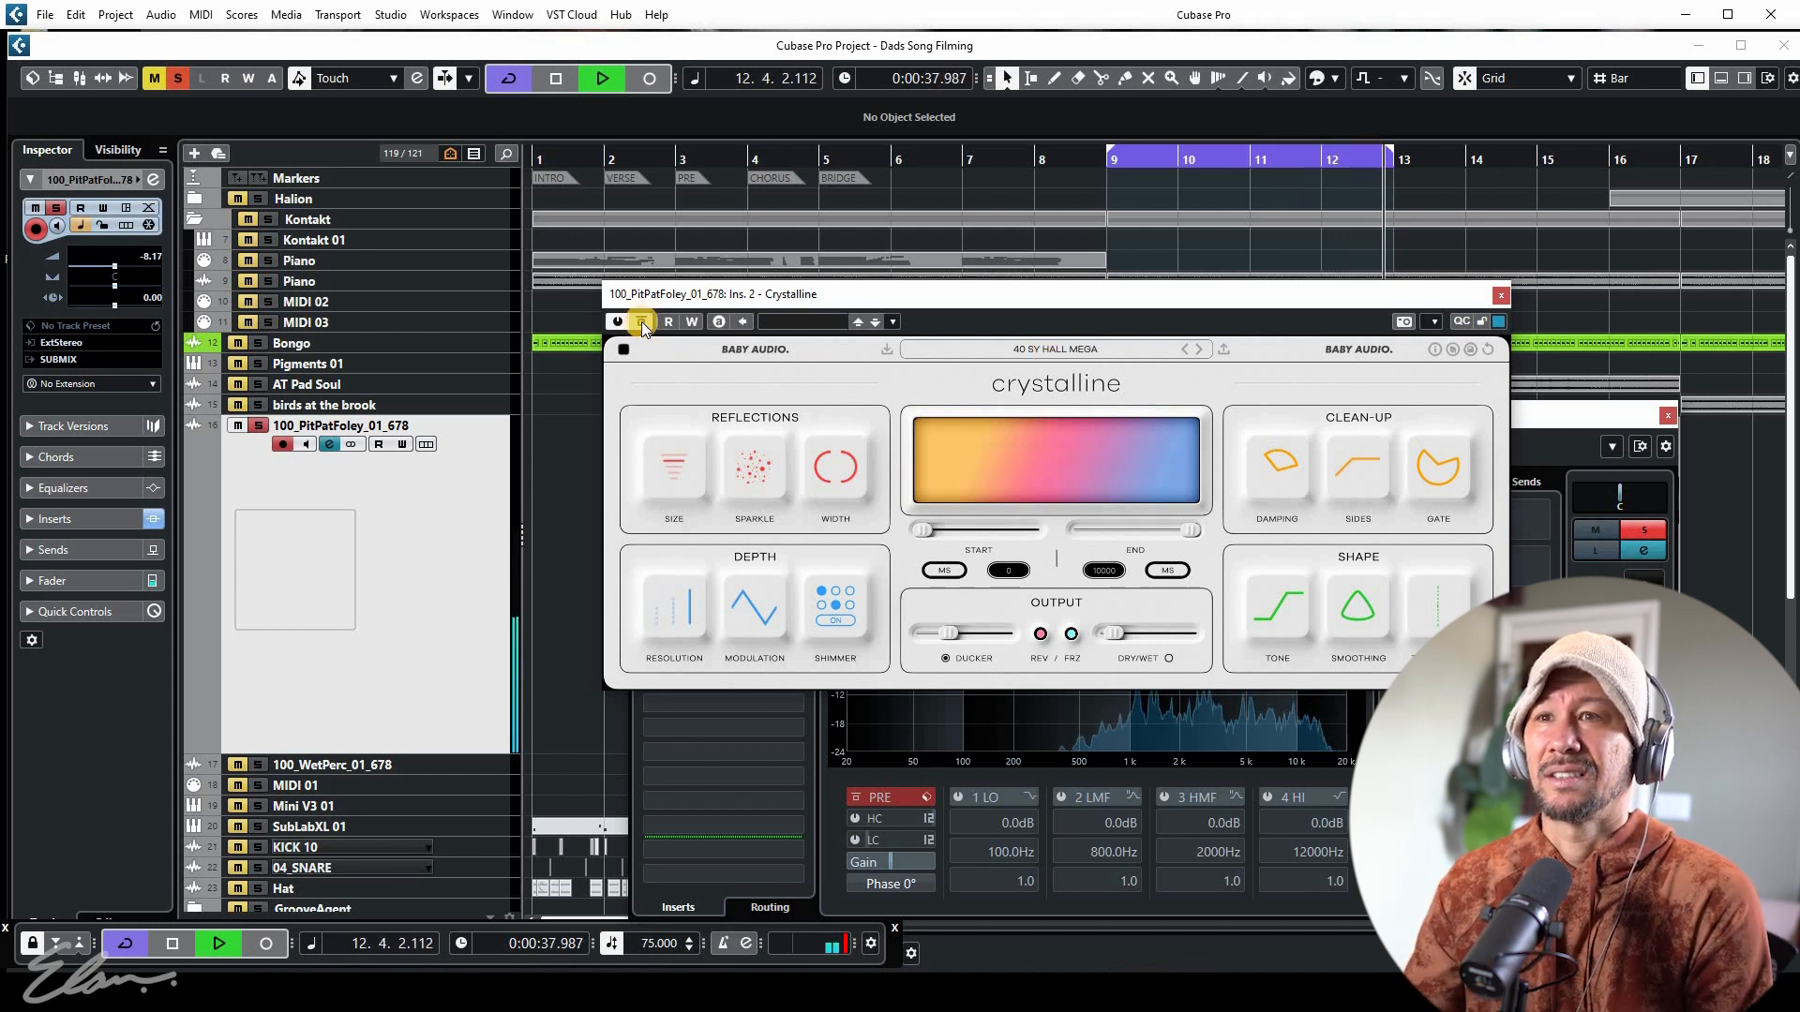
pyautogui.click(642, 322)
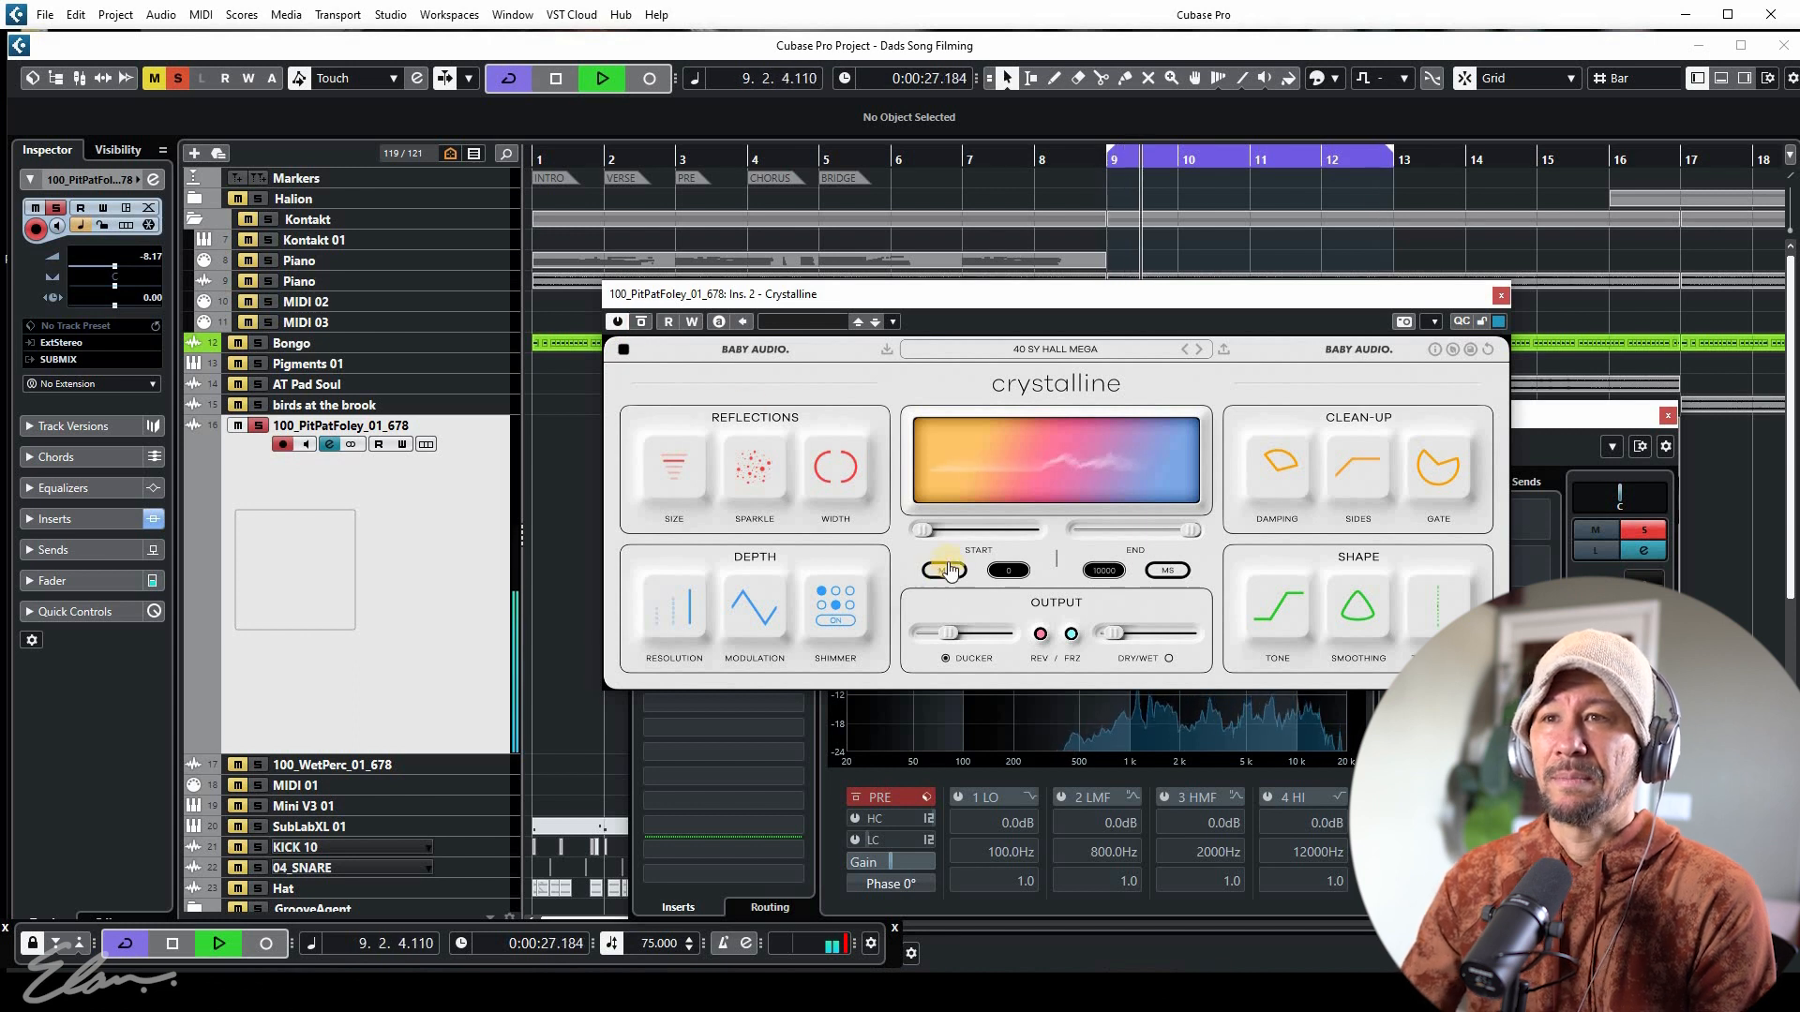
pyautogui.click(1501, 295)
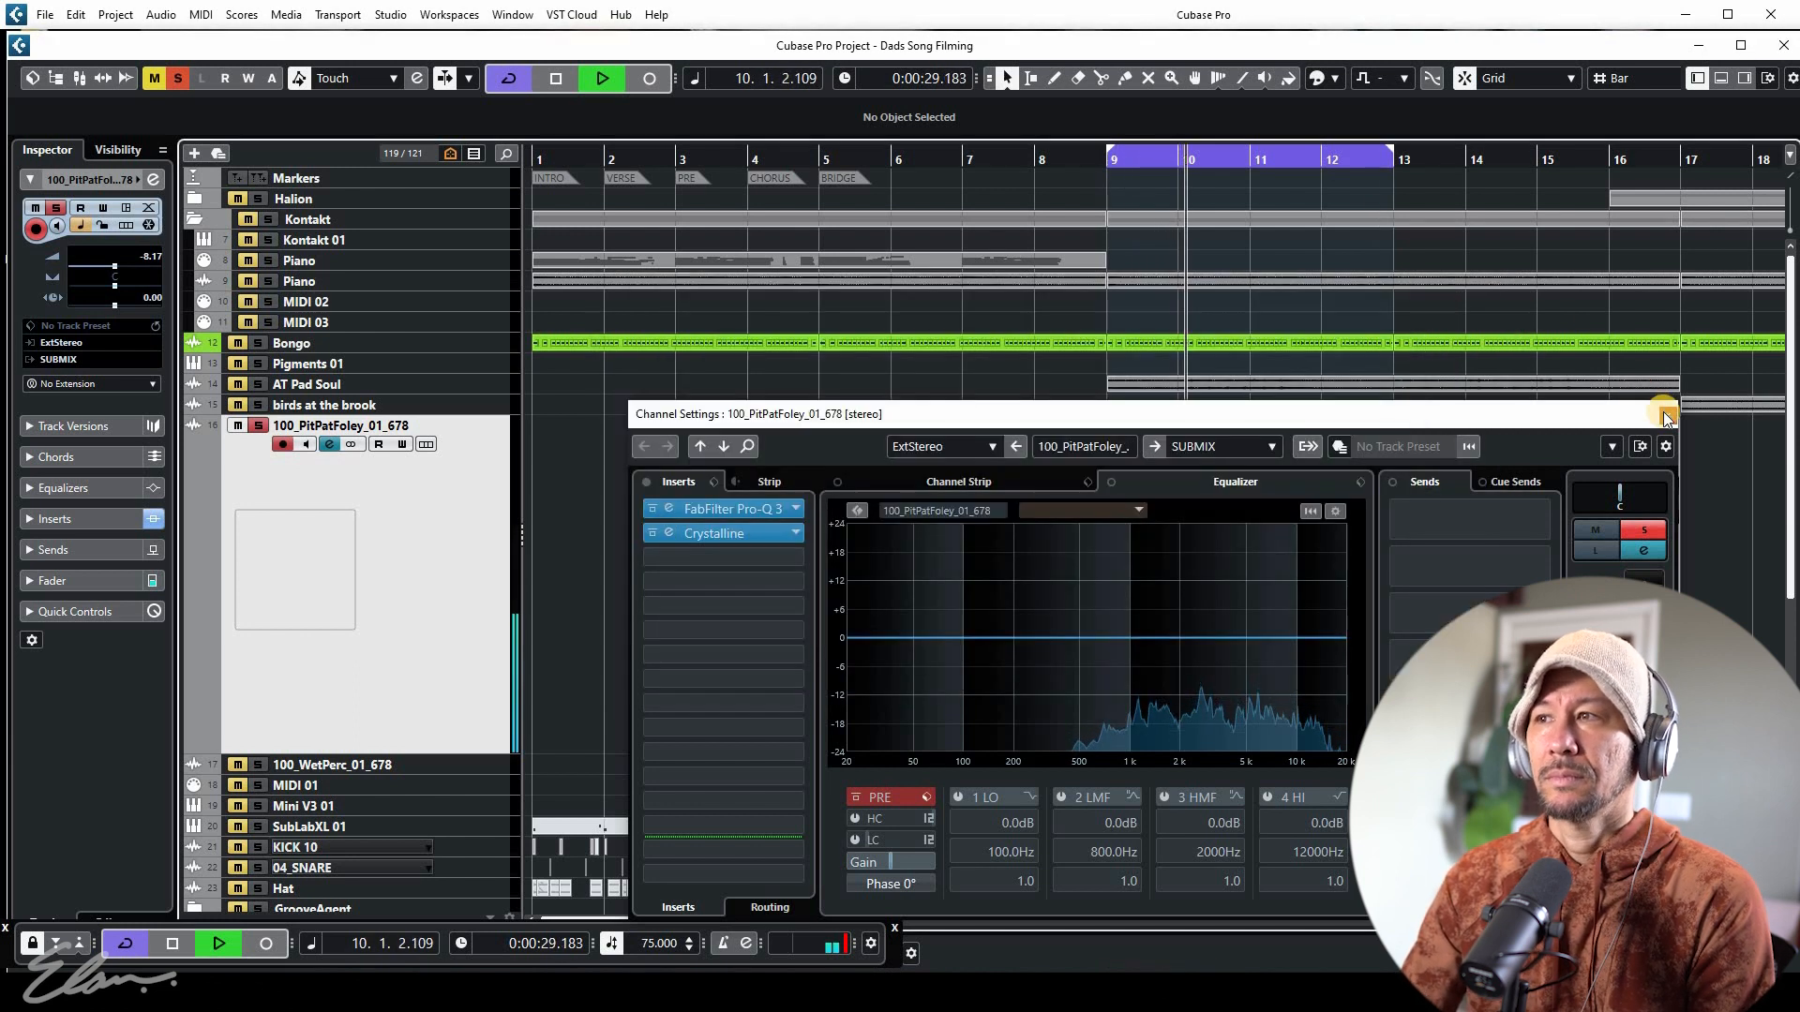
pyautogui.click(1668, 415)
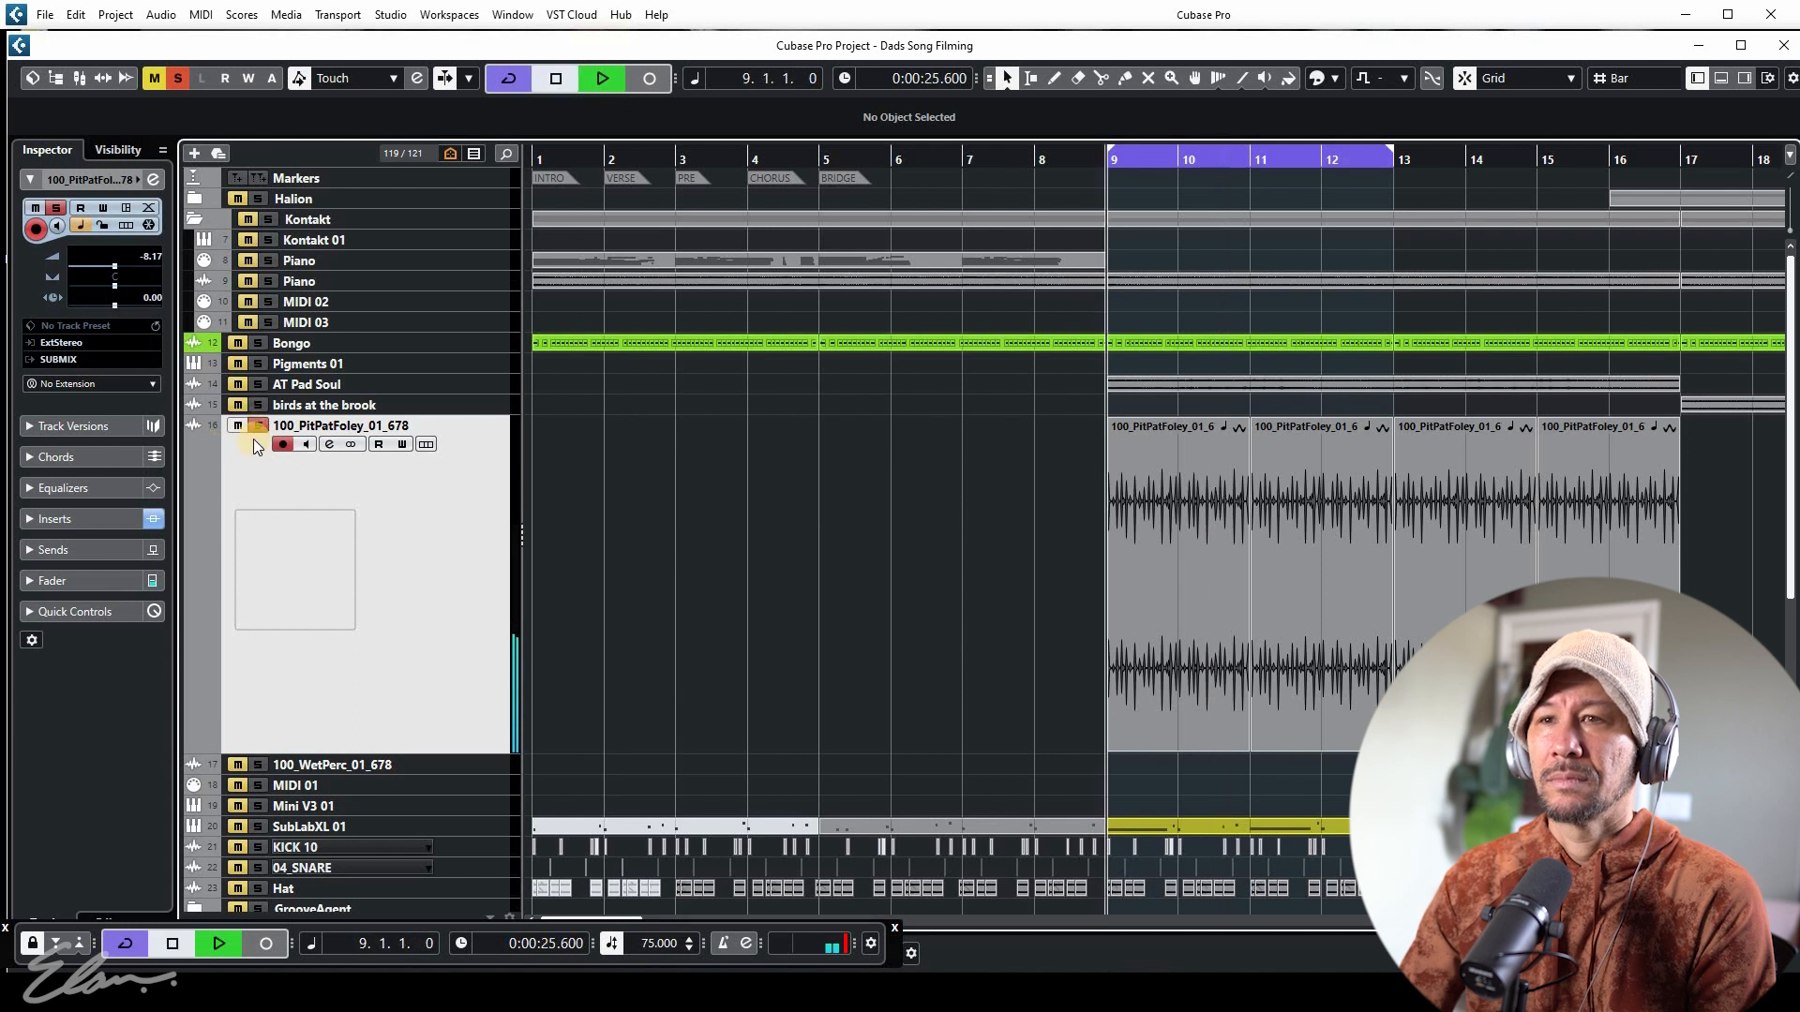
# Stop playback, unsolo the 100_PitPatFoley_01_678 track, and return it to its normal height
pyautogui.press('space')
pyautogui.click(251, 427)
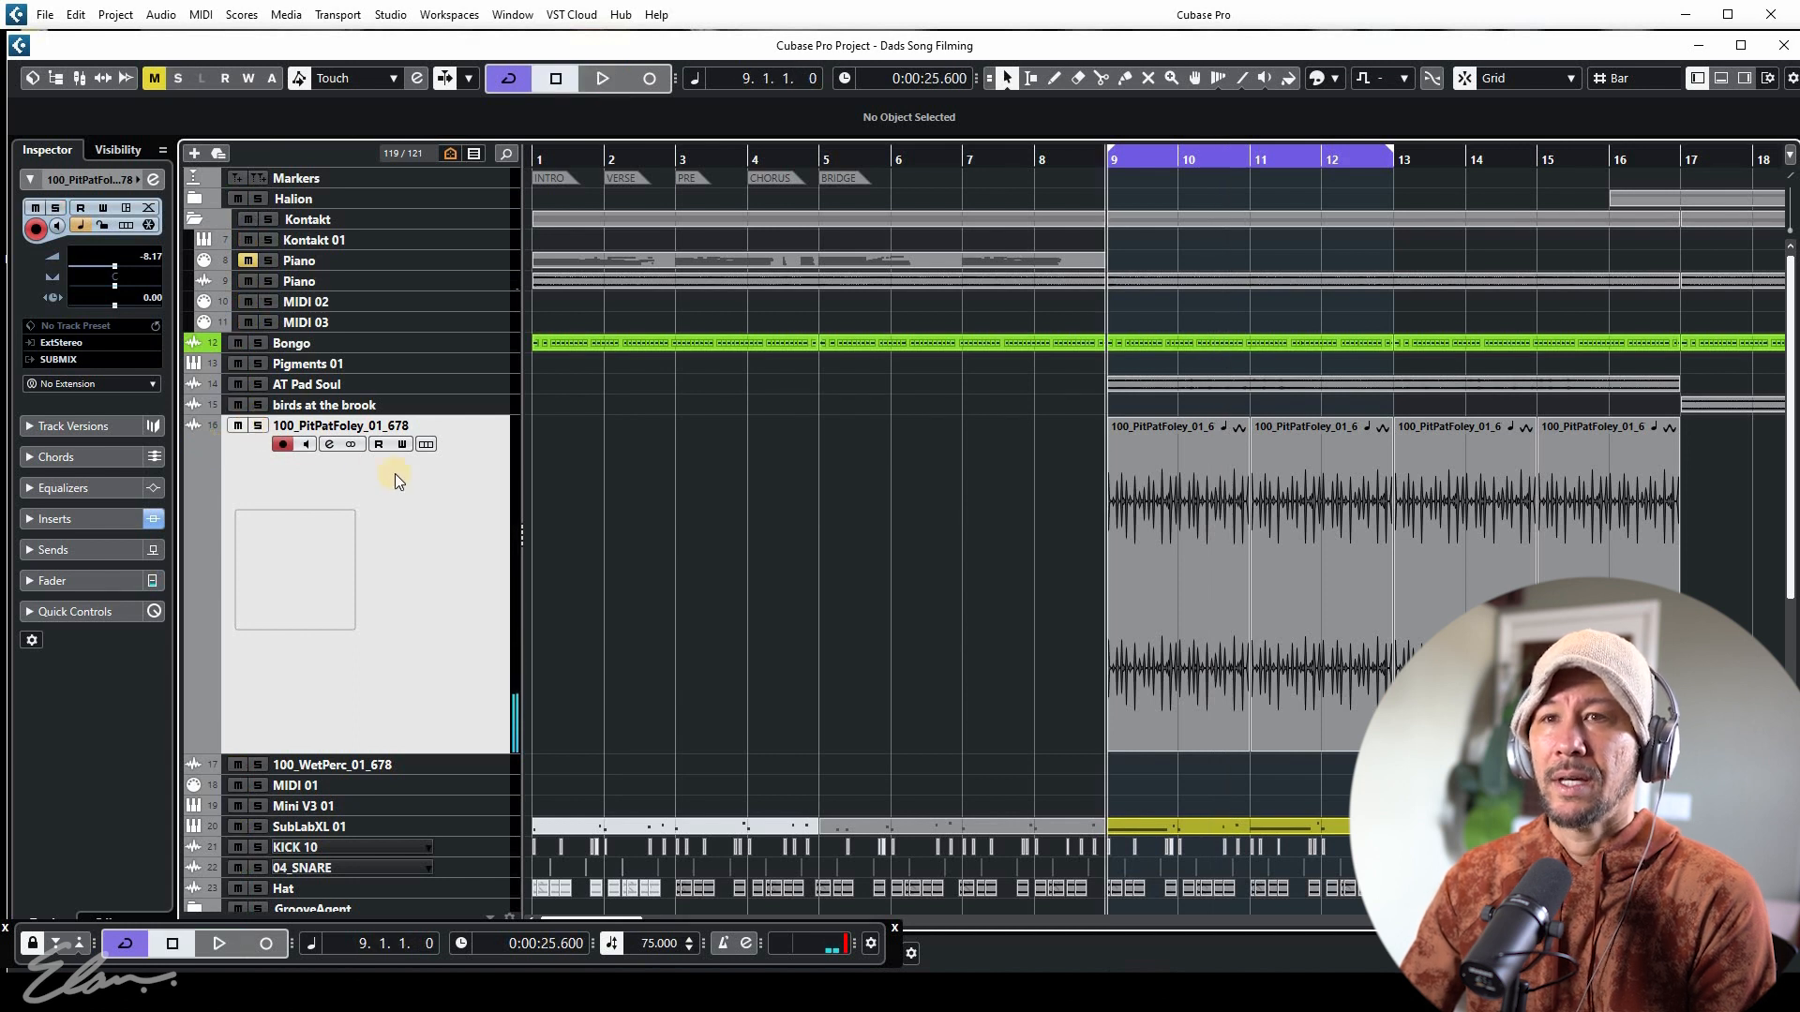
pyautogui.press('z')
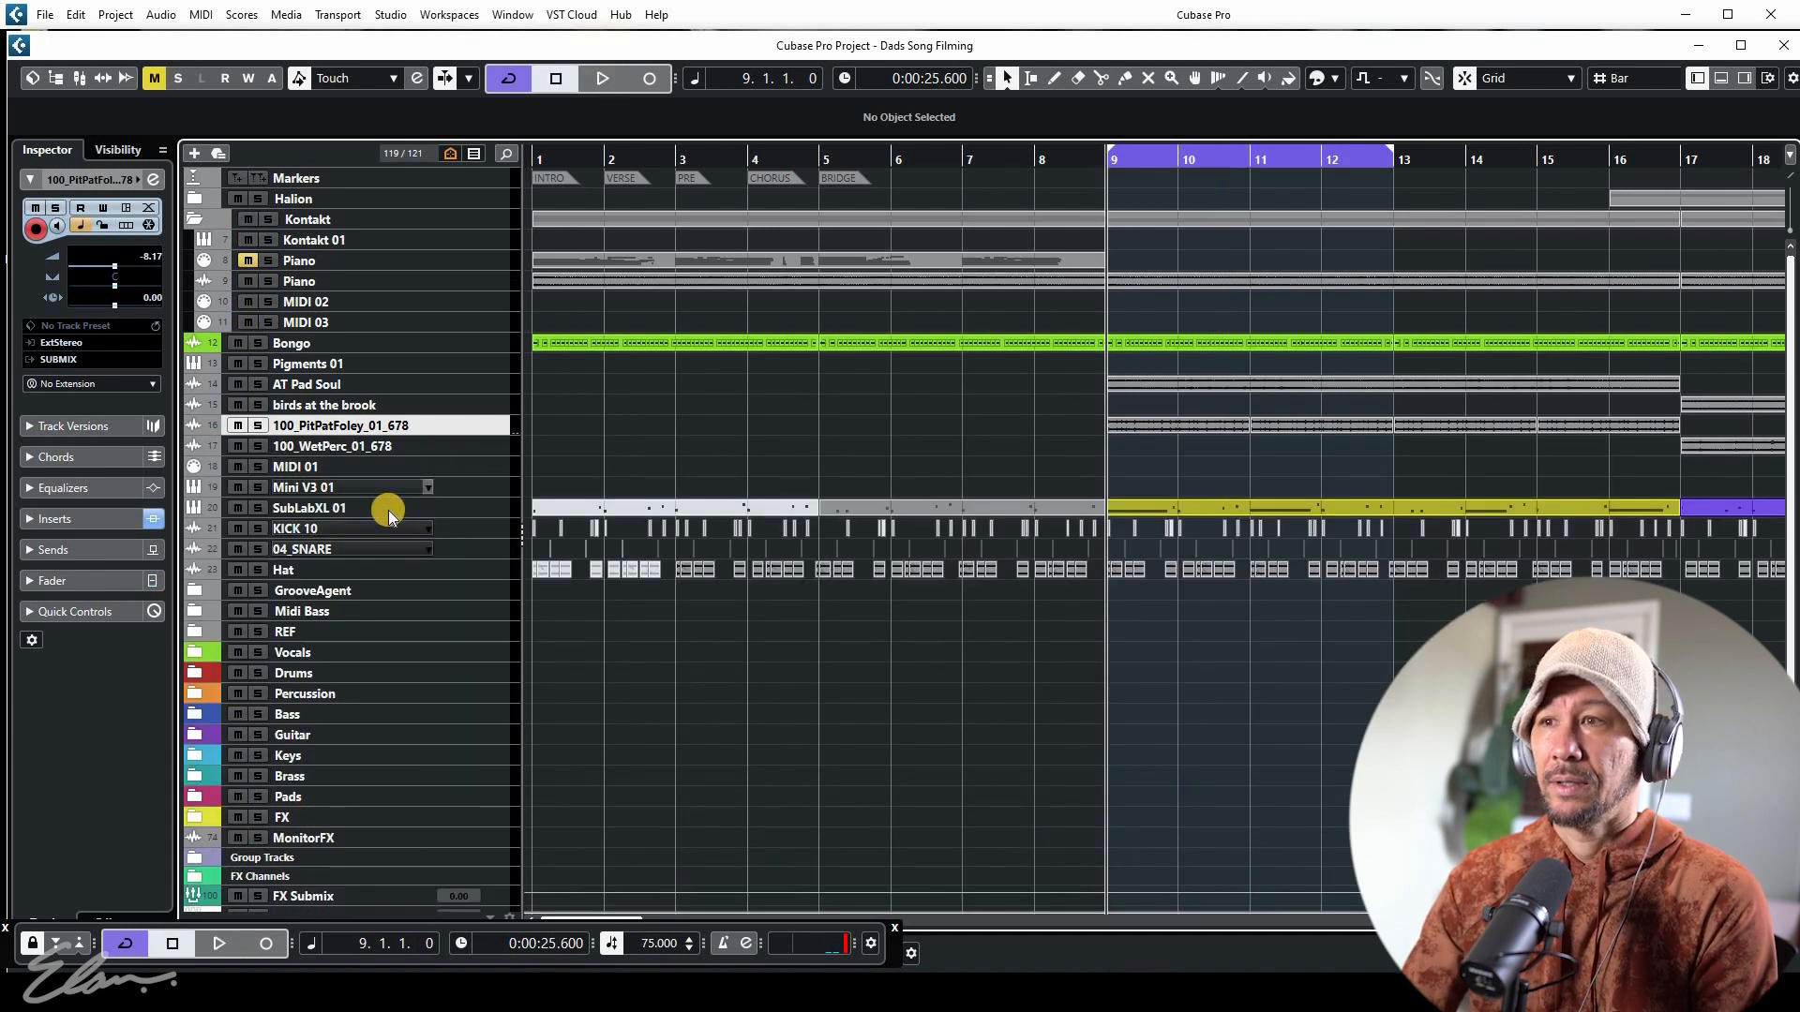
# Solo and enlarge the SubLabXL 01 track, and briefly view its channel settings
pyautogui.click(259, 507)
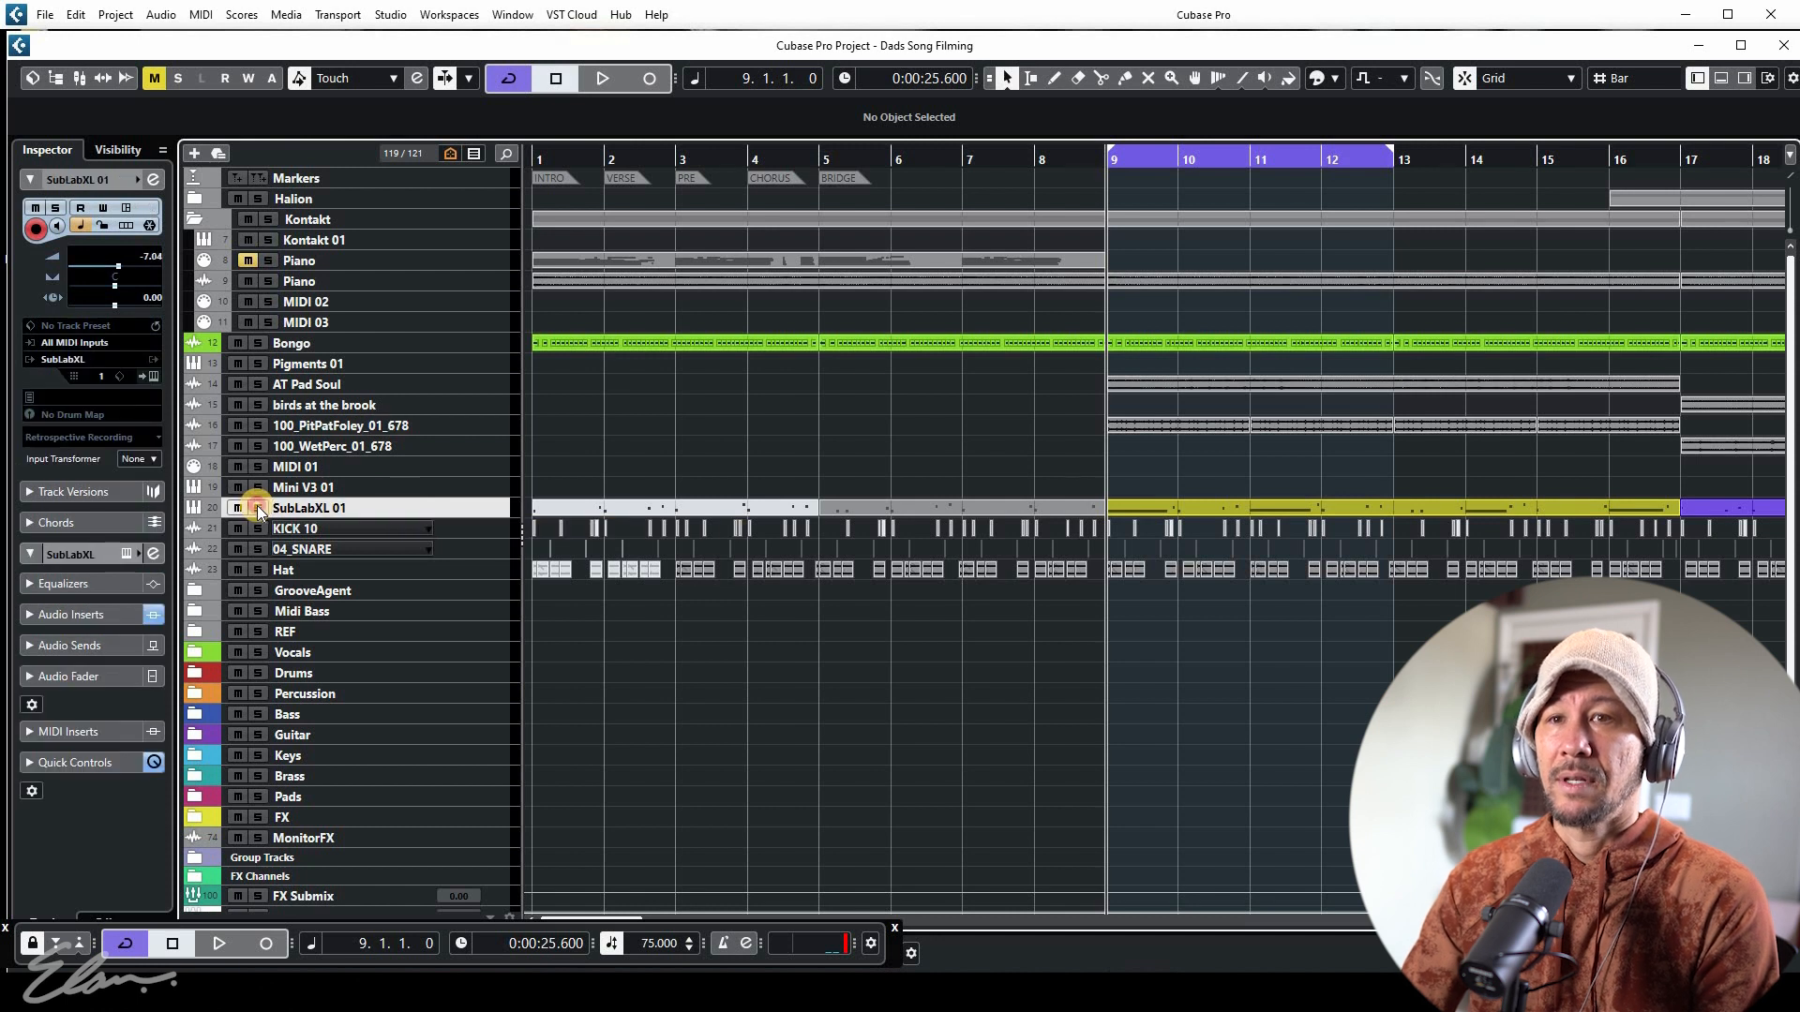
pyautogui.click(257, 507)
pyautogui.press('z')
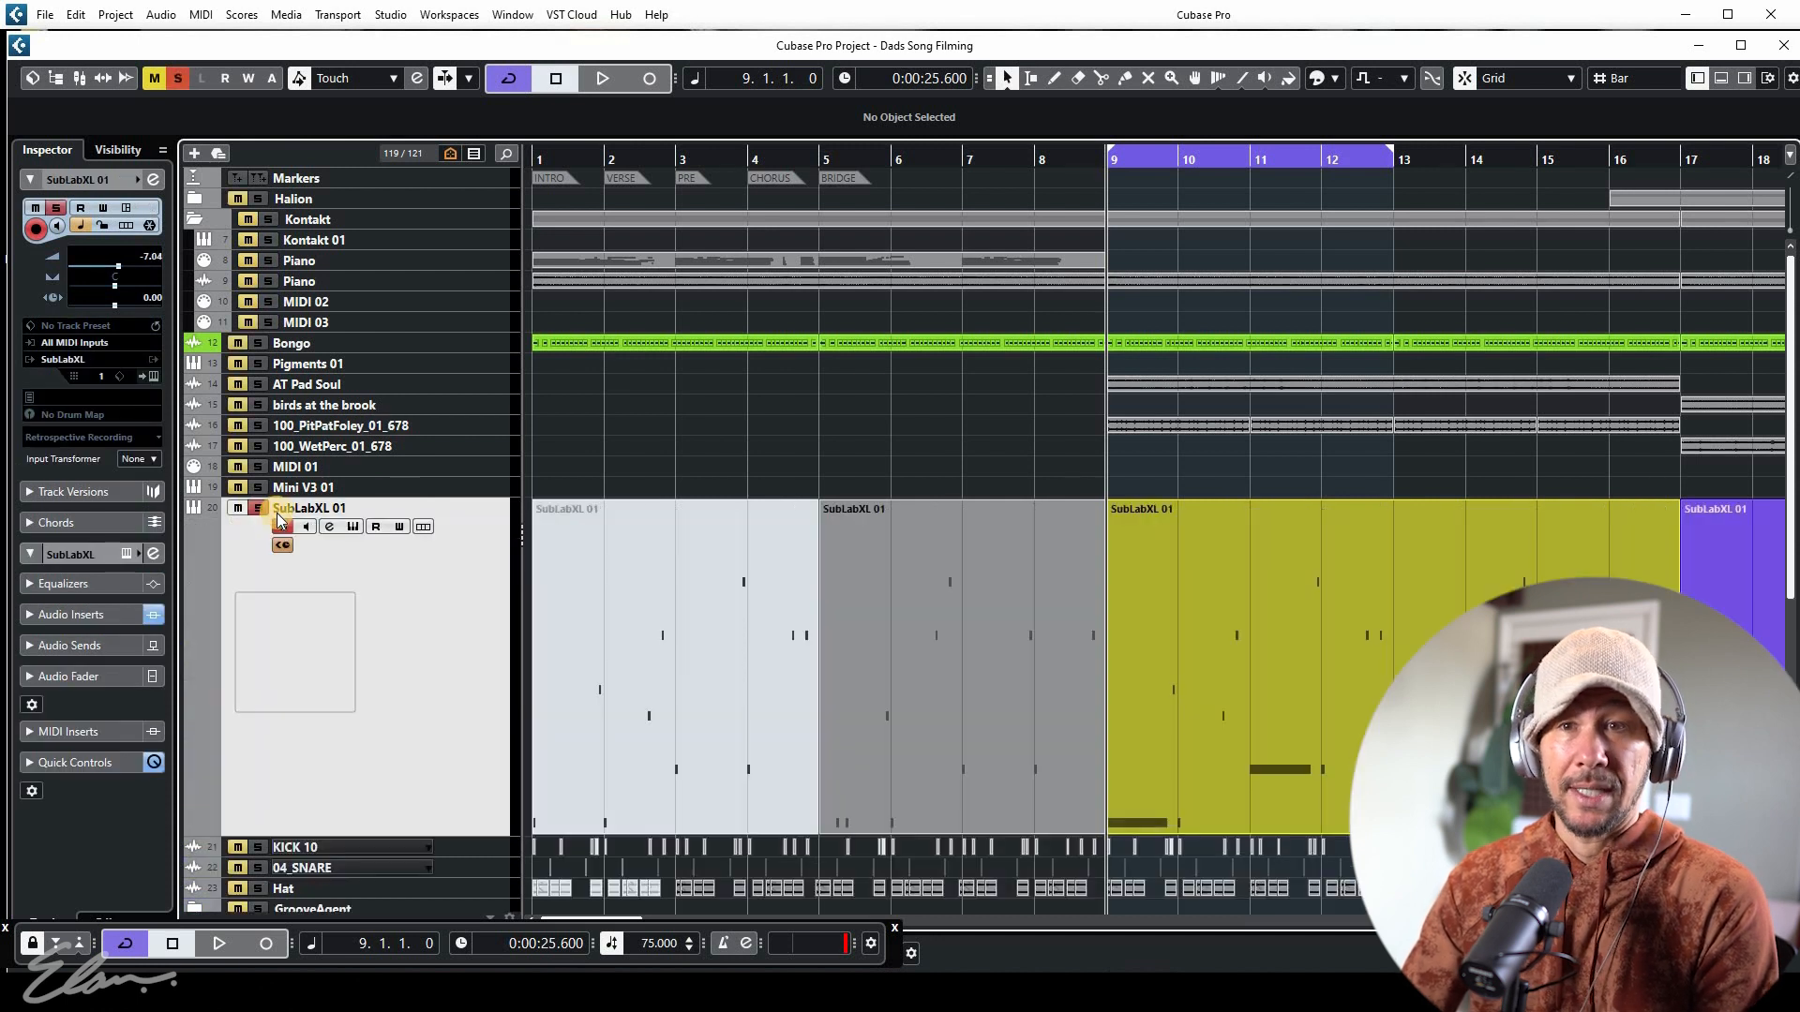
pyautogui.click(329, 527)
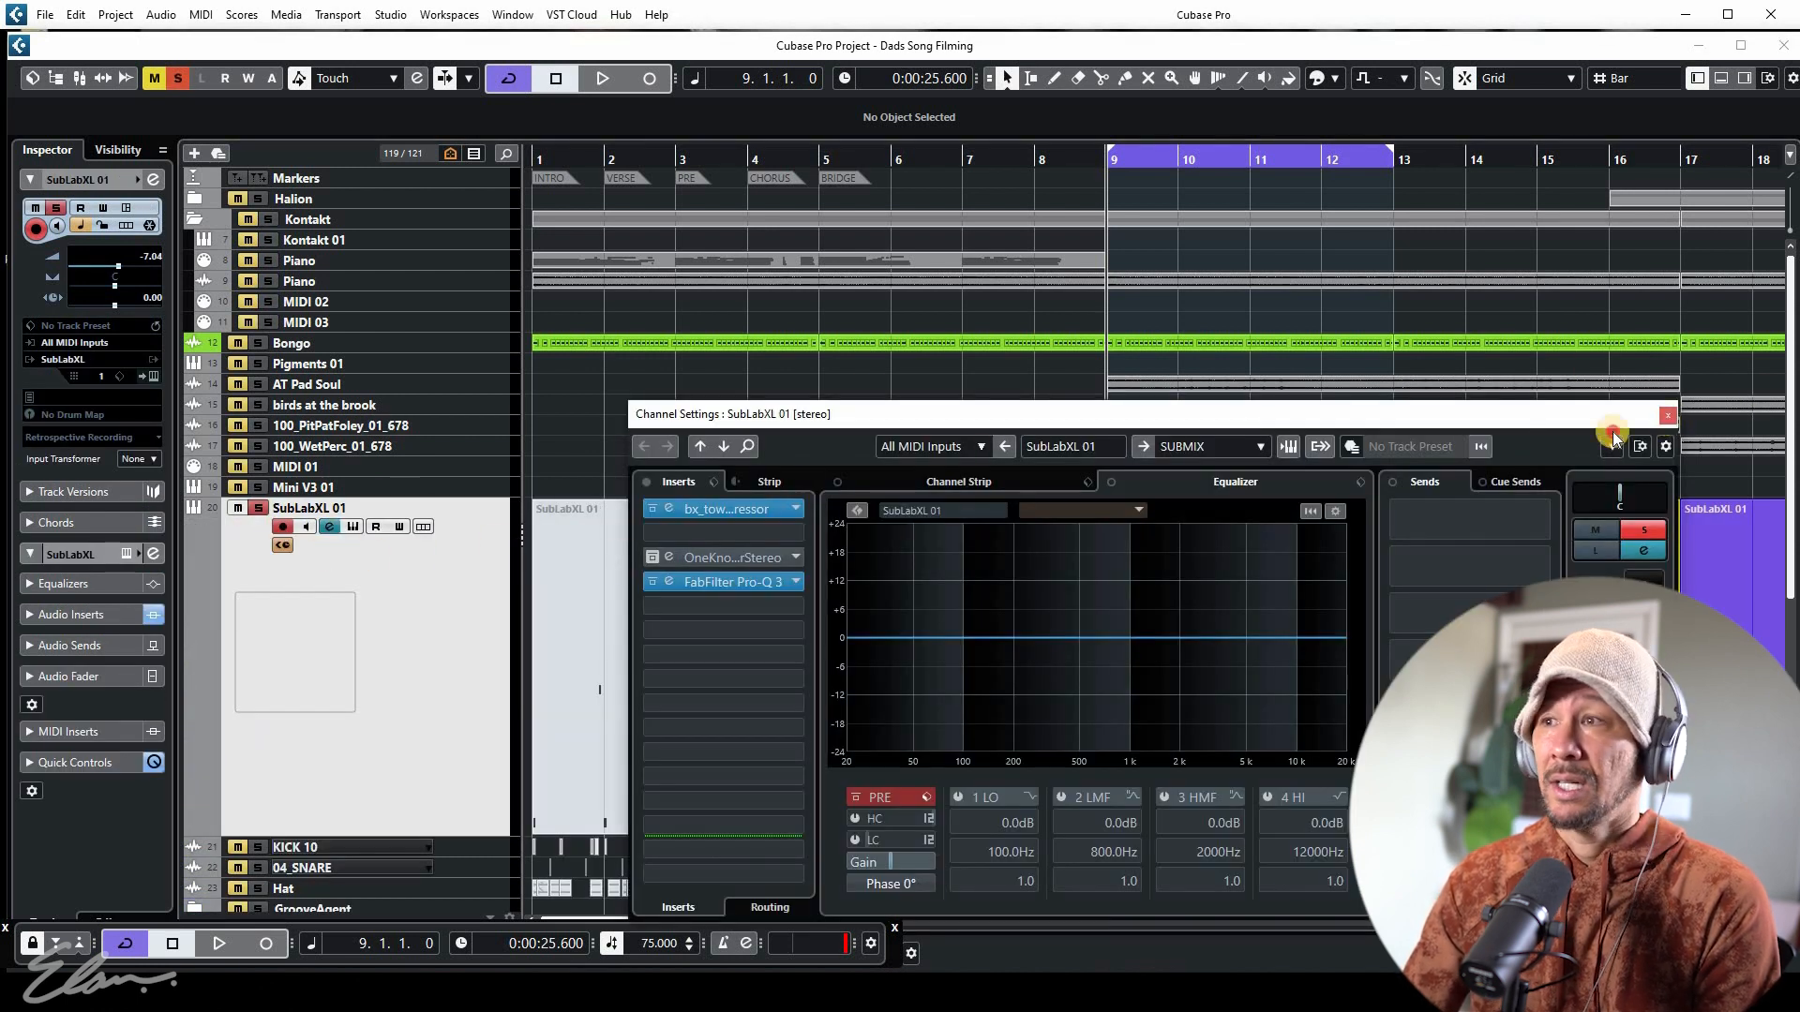
pyautogui.click(1670, 418)
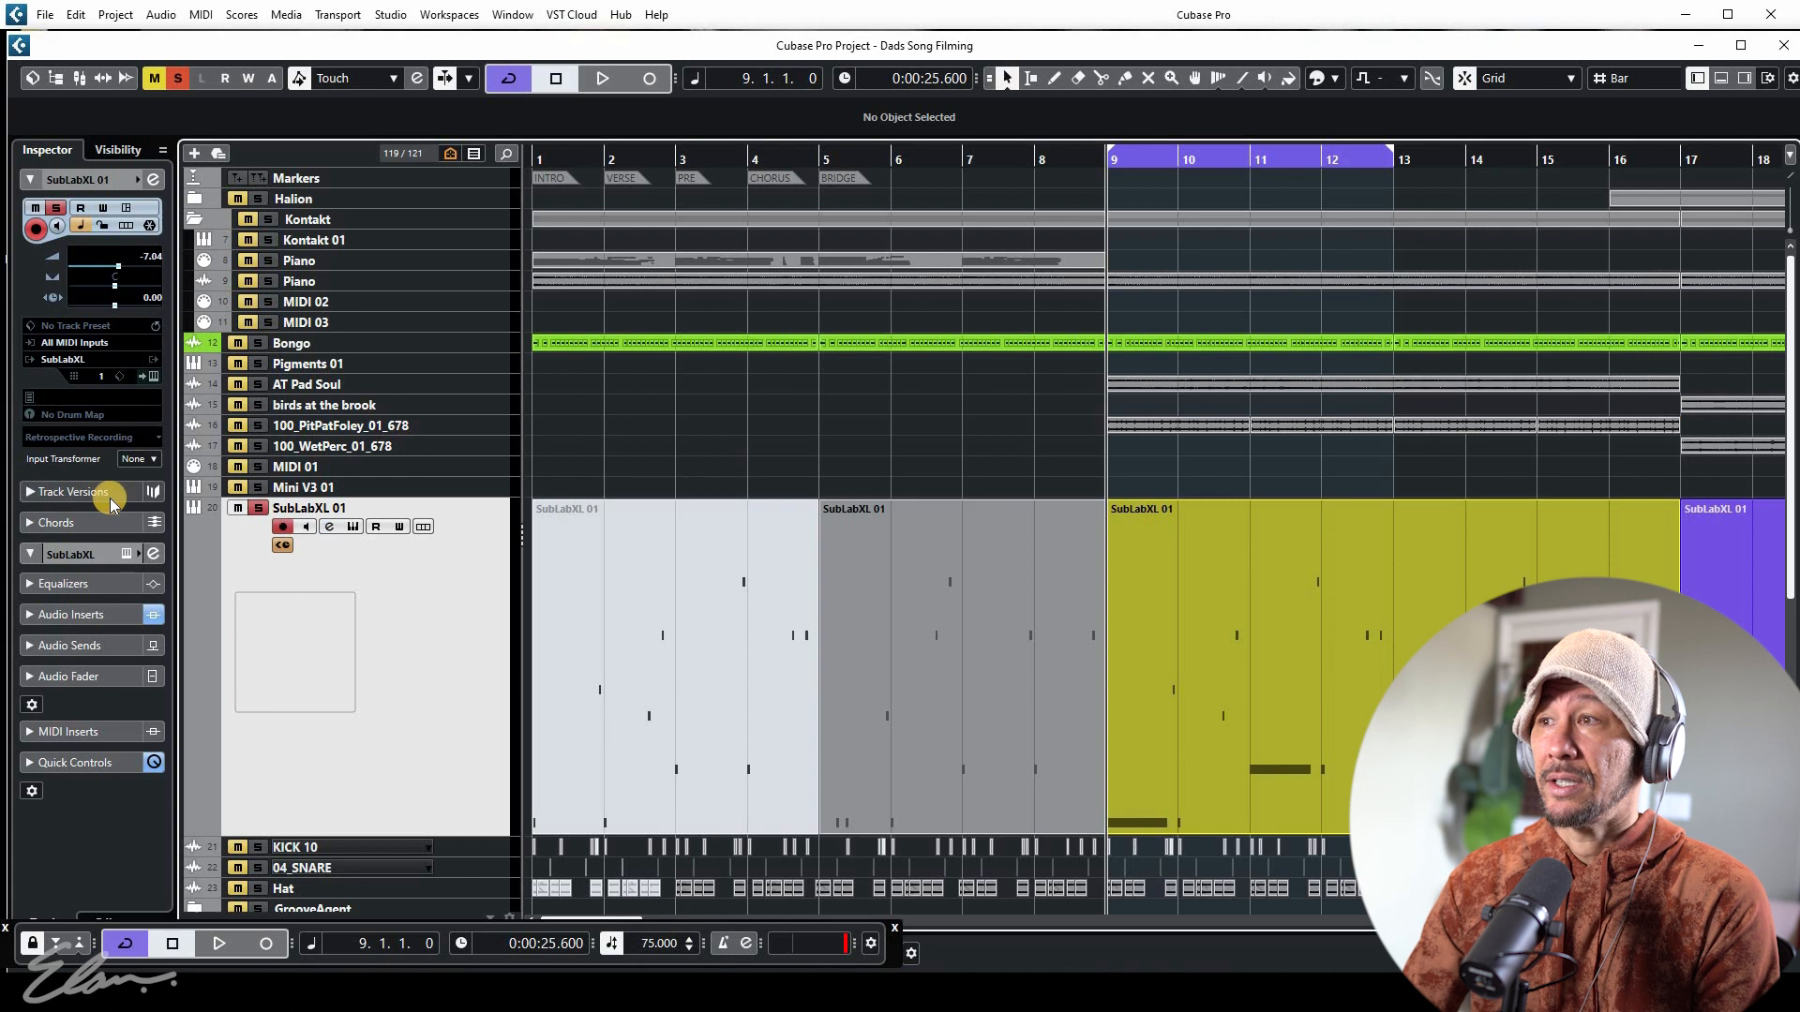
# Examine the SubLabXL instrument with the Noizey preset in an enlarged window while the soloed bass plays
pyautogui.click(153, 376)
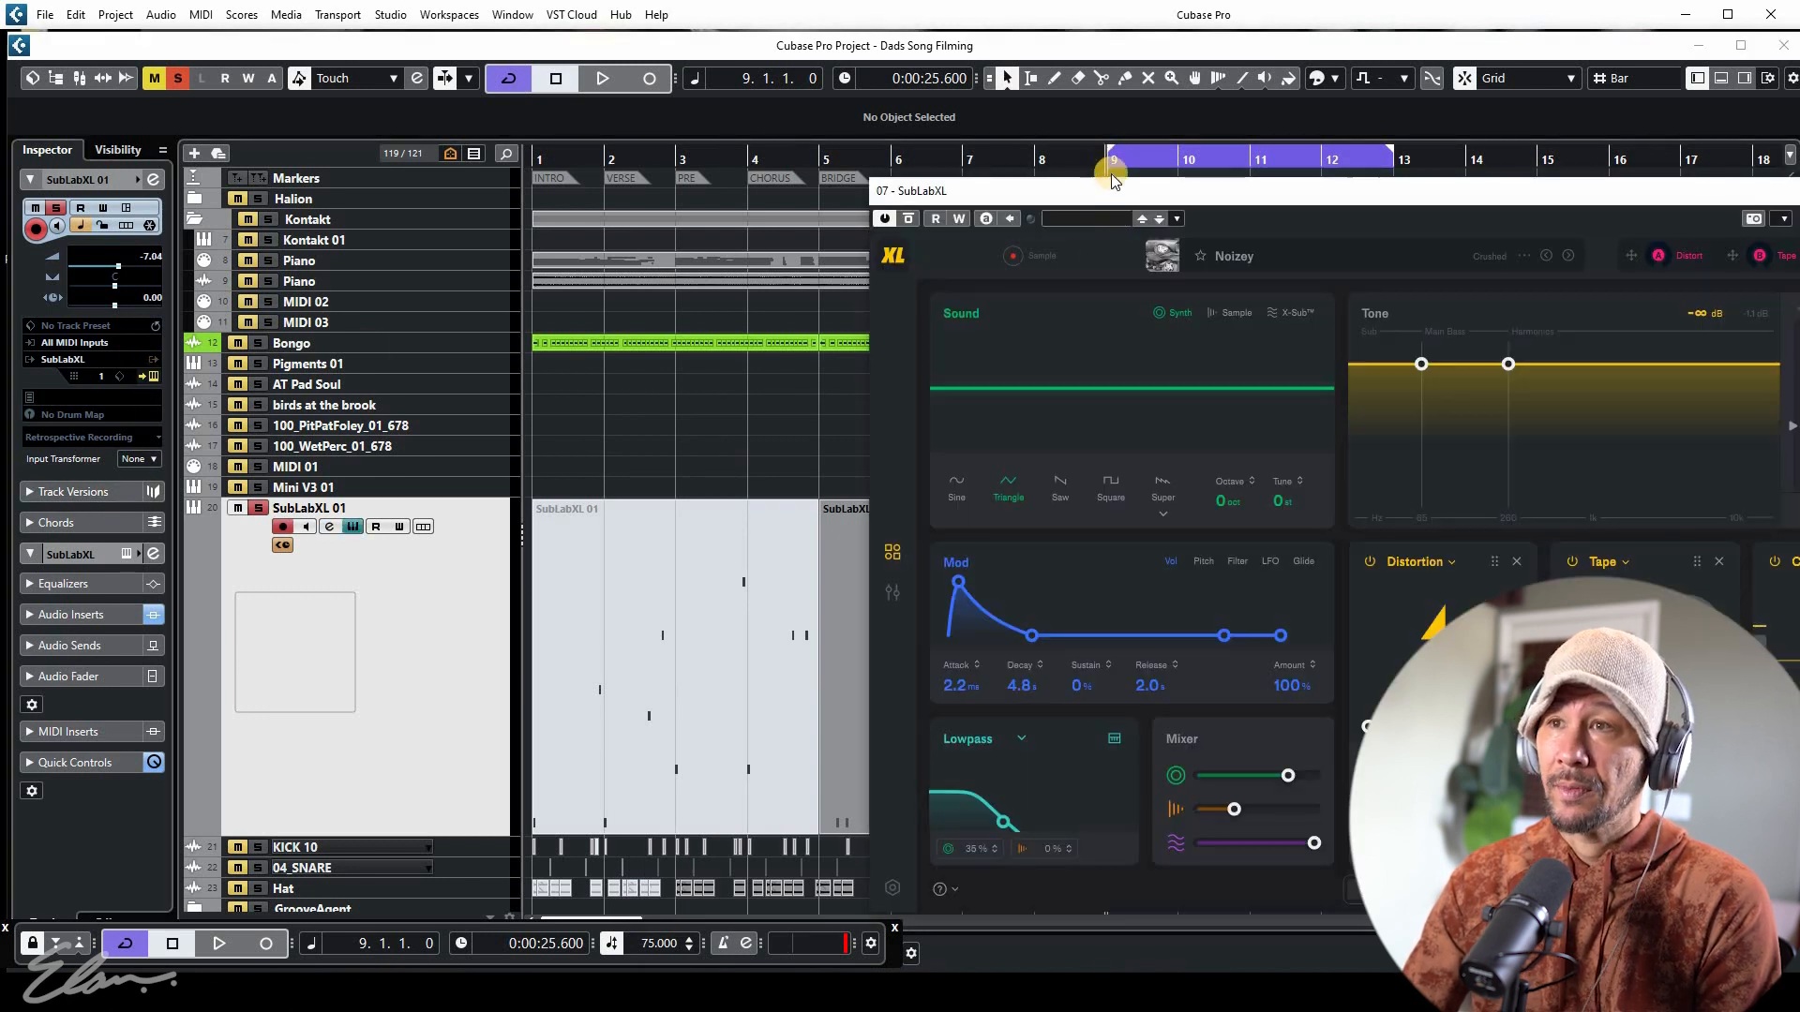
pyautogui.moveTo(1052, 191); pyautogui.dragTo(749, 185)
pyautogui.press('space')
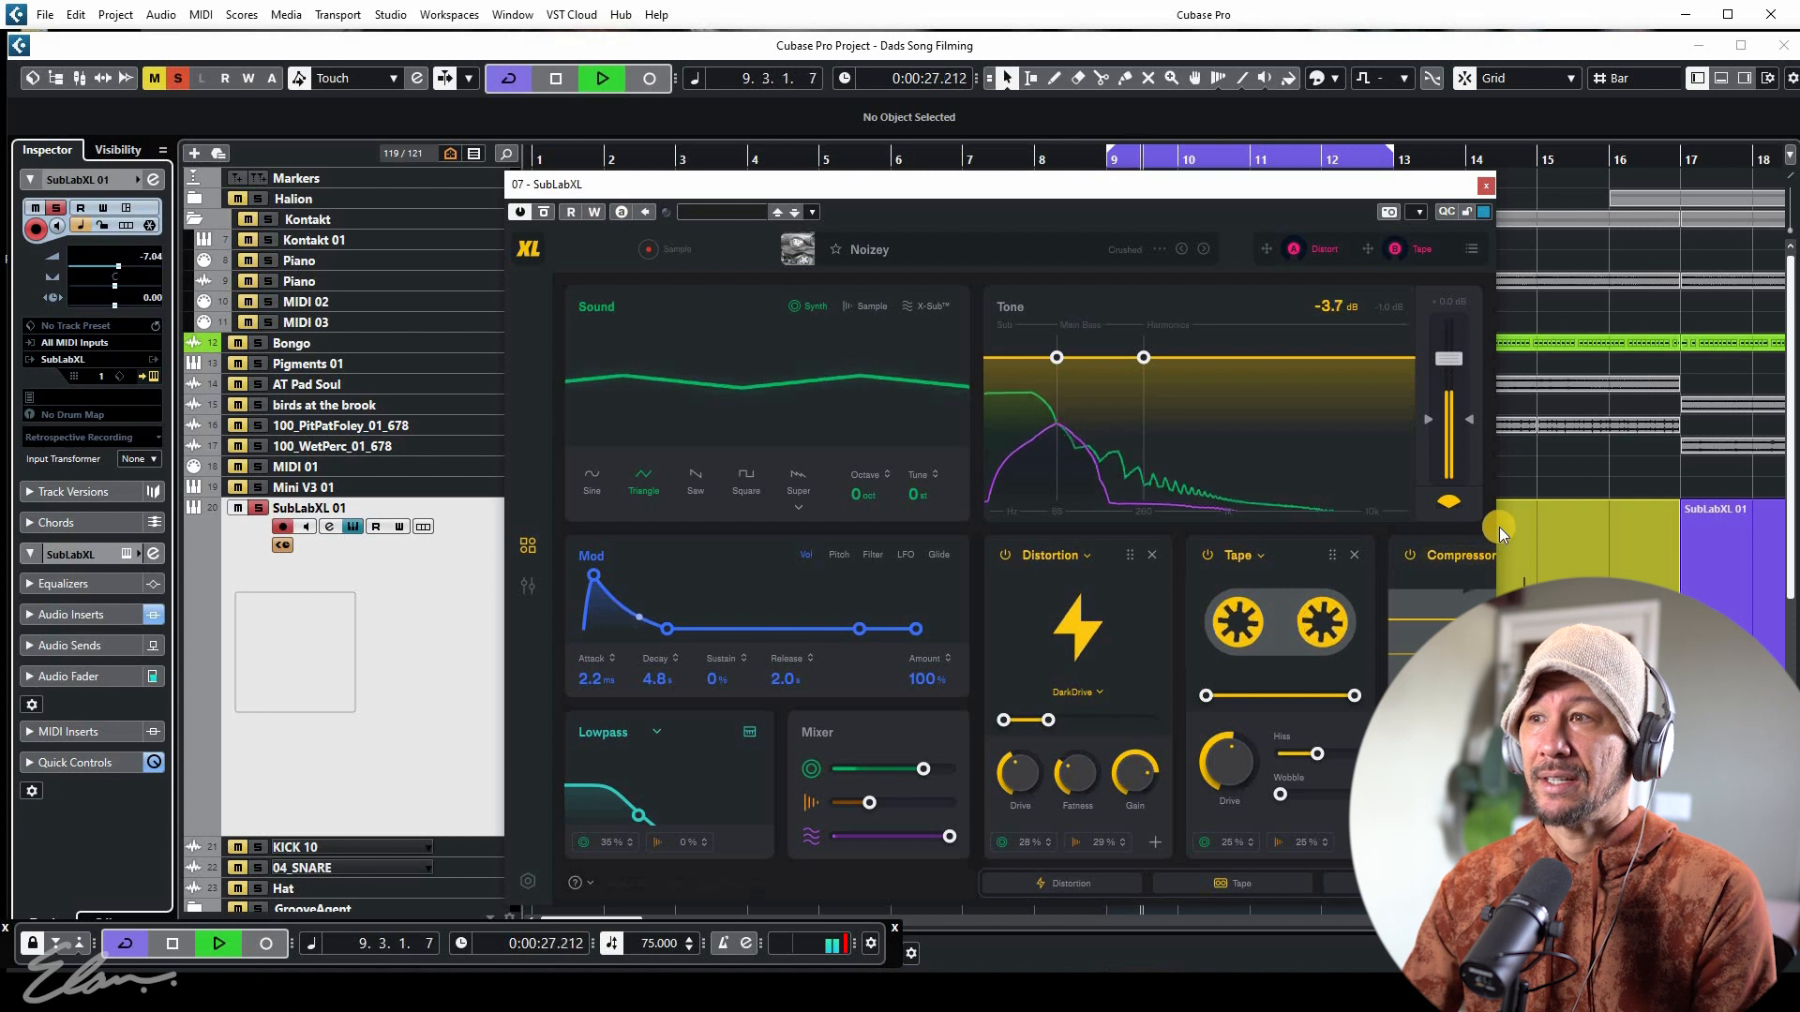
pyautogui.moveTo(1498, 527); pyautogui.dragTo(1614, 527)
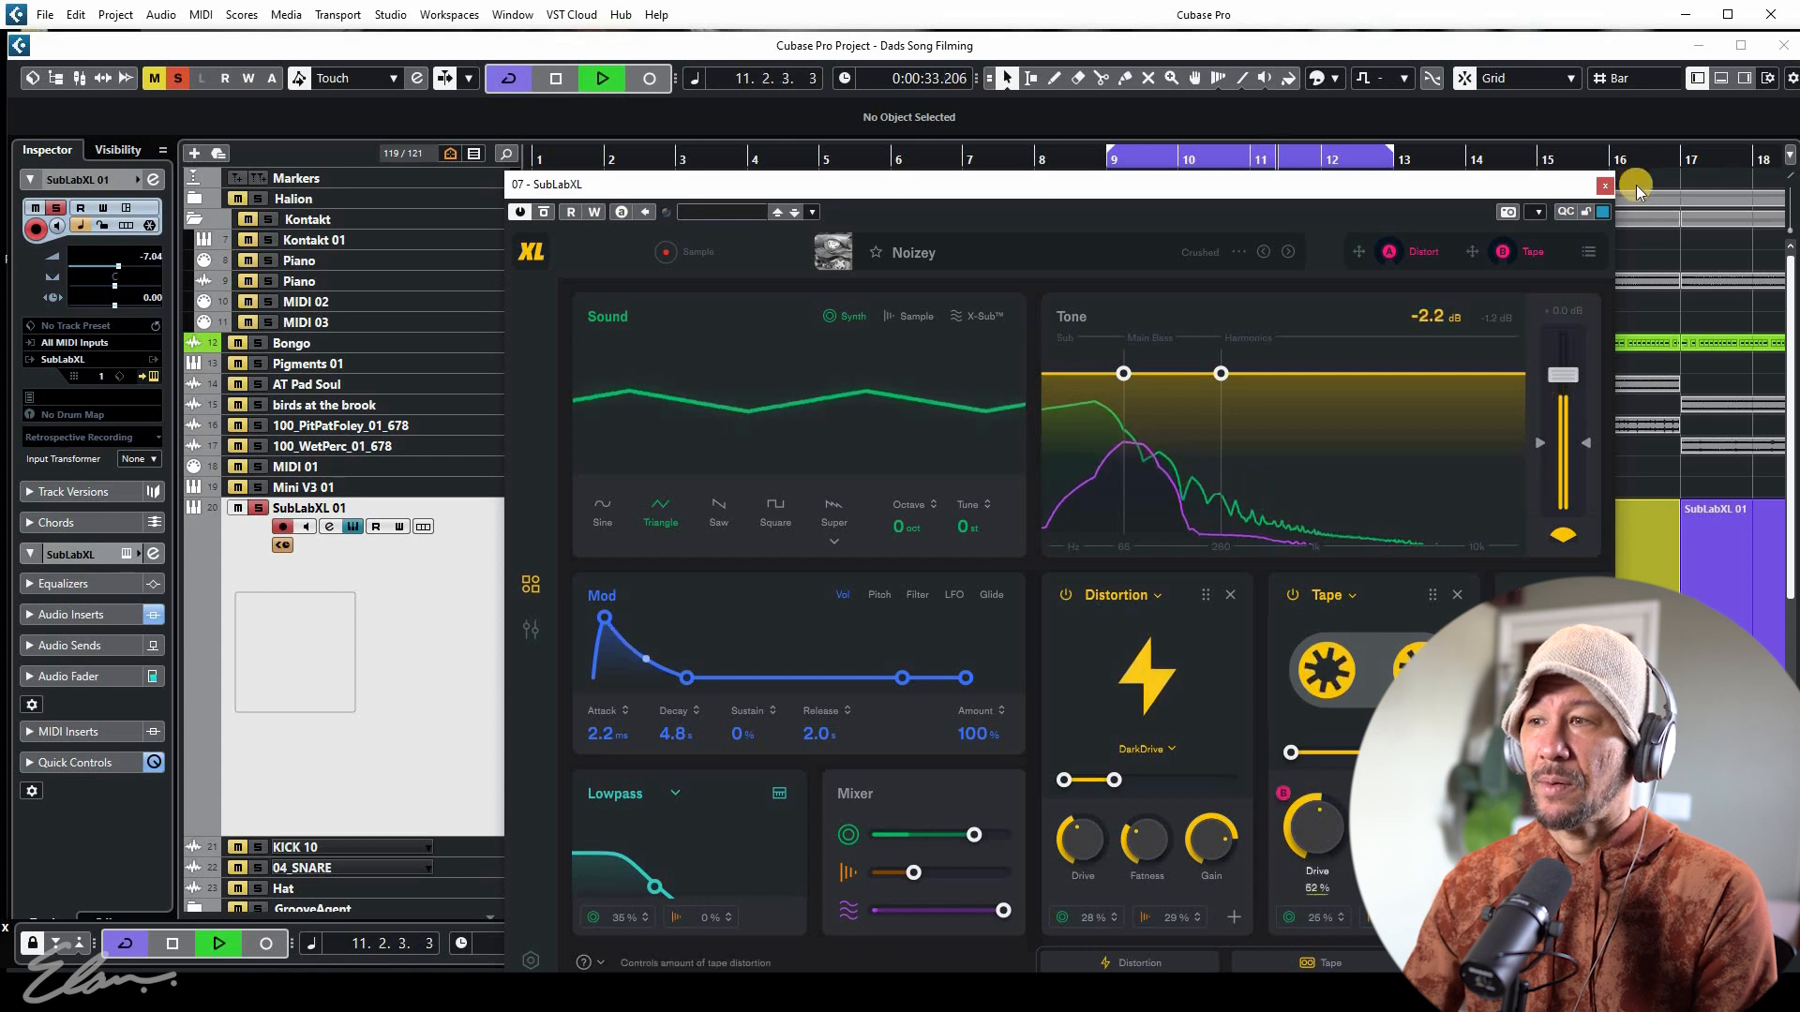
pyautogui.click(1605, 185)
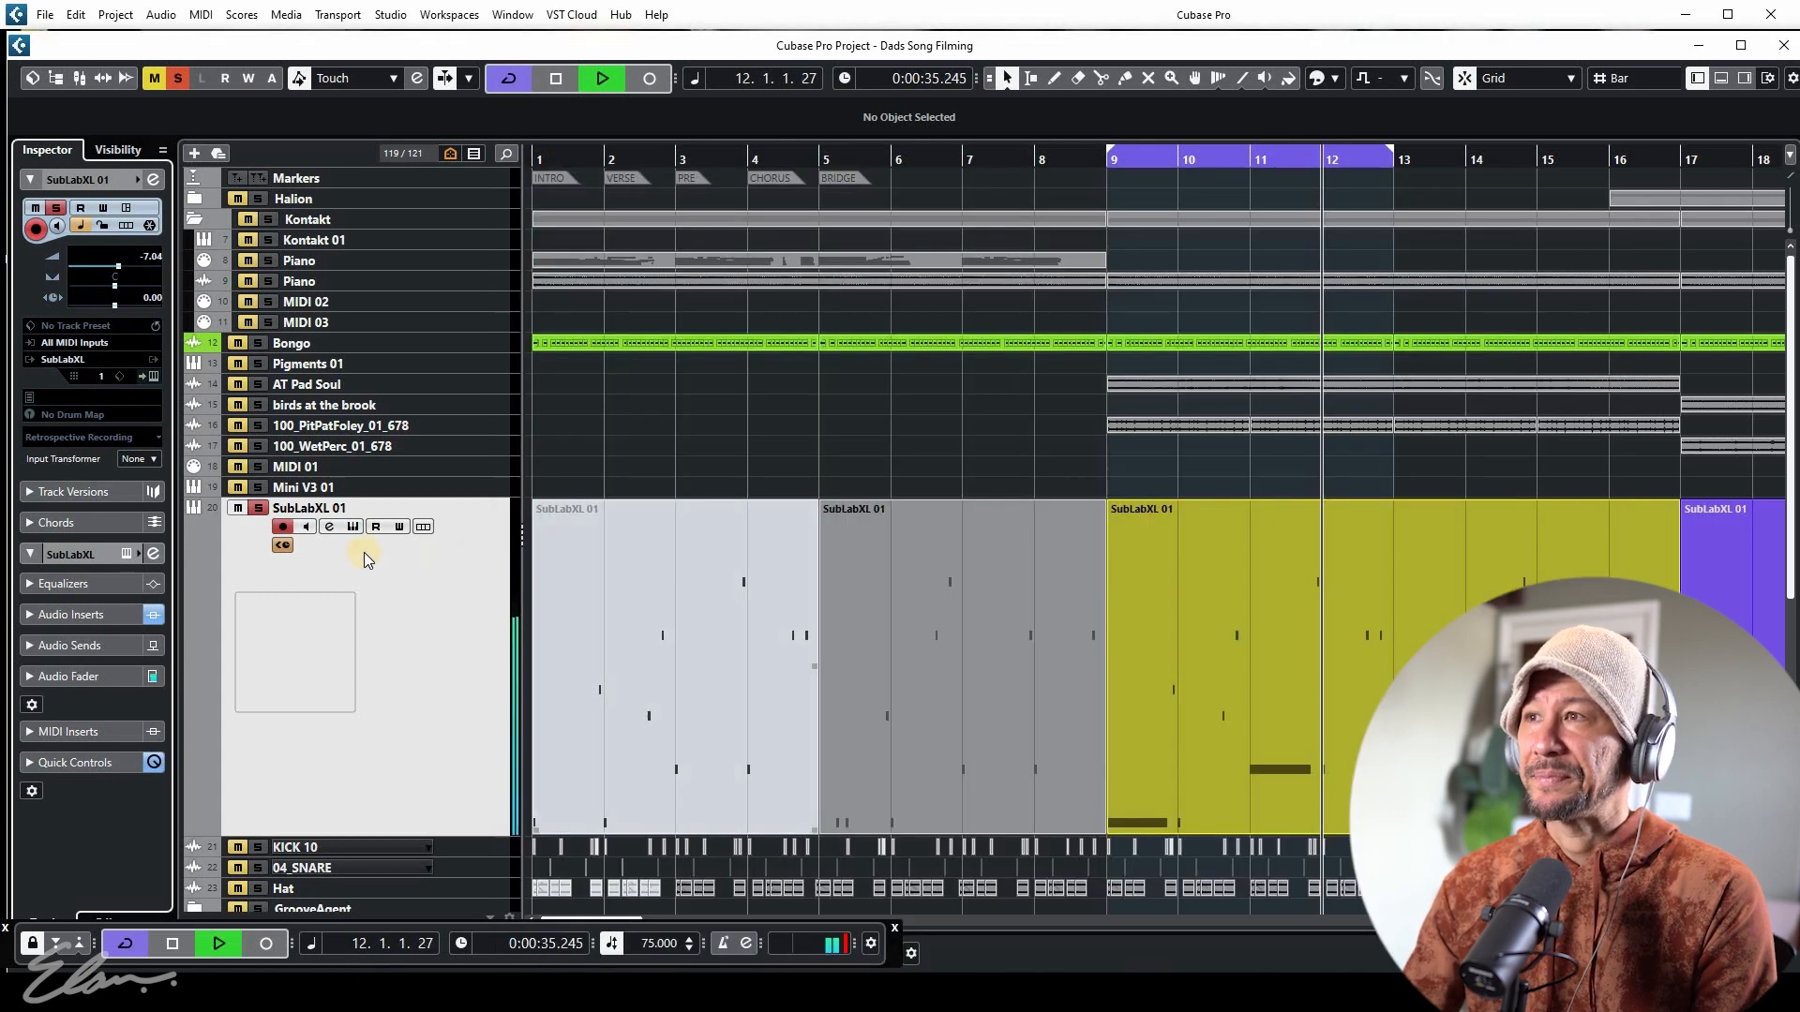
# Examine the bx_townhouse Buss Compressor with the Bass Tamer preset on the SubLabXL 01 channel during soloed playback, and close the plug-in
pyautogui.click(329, 526)
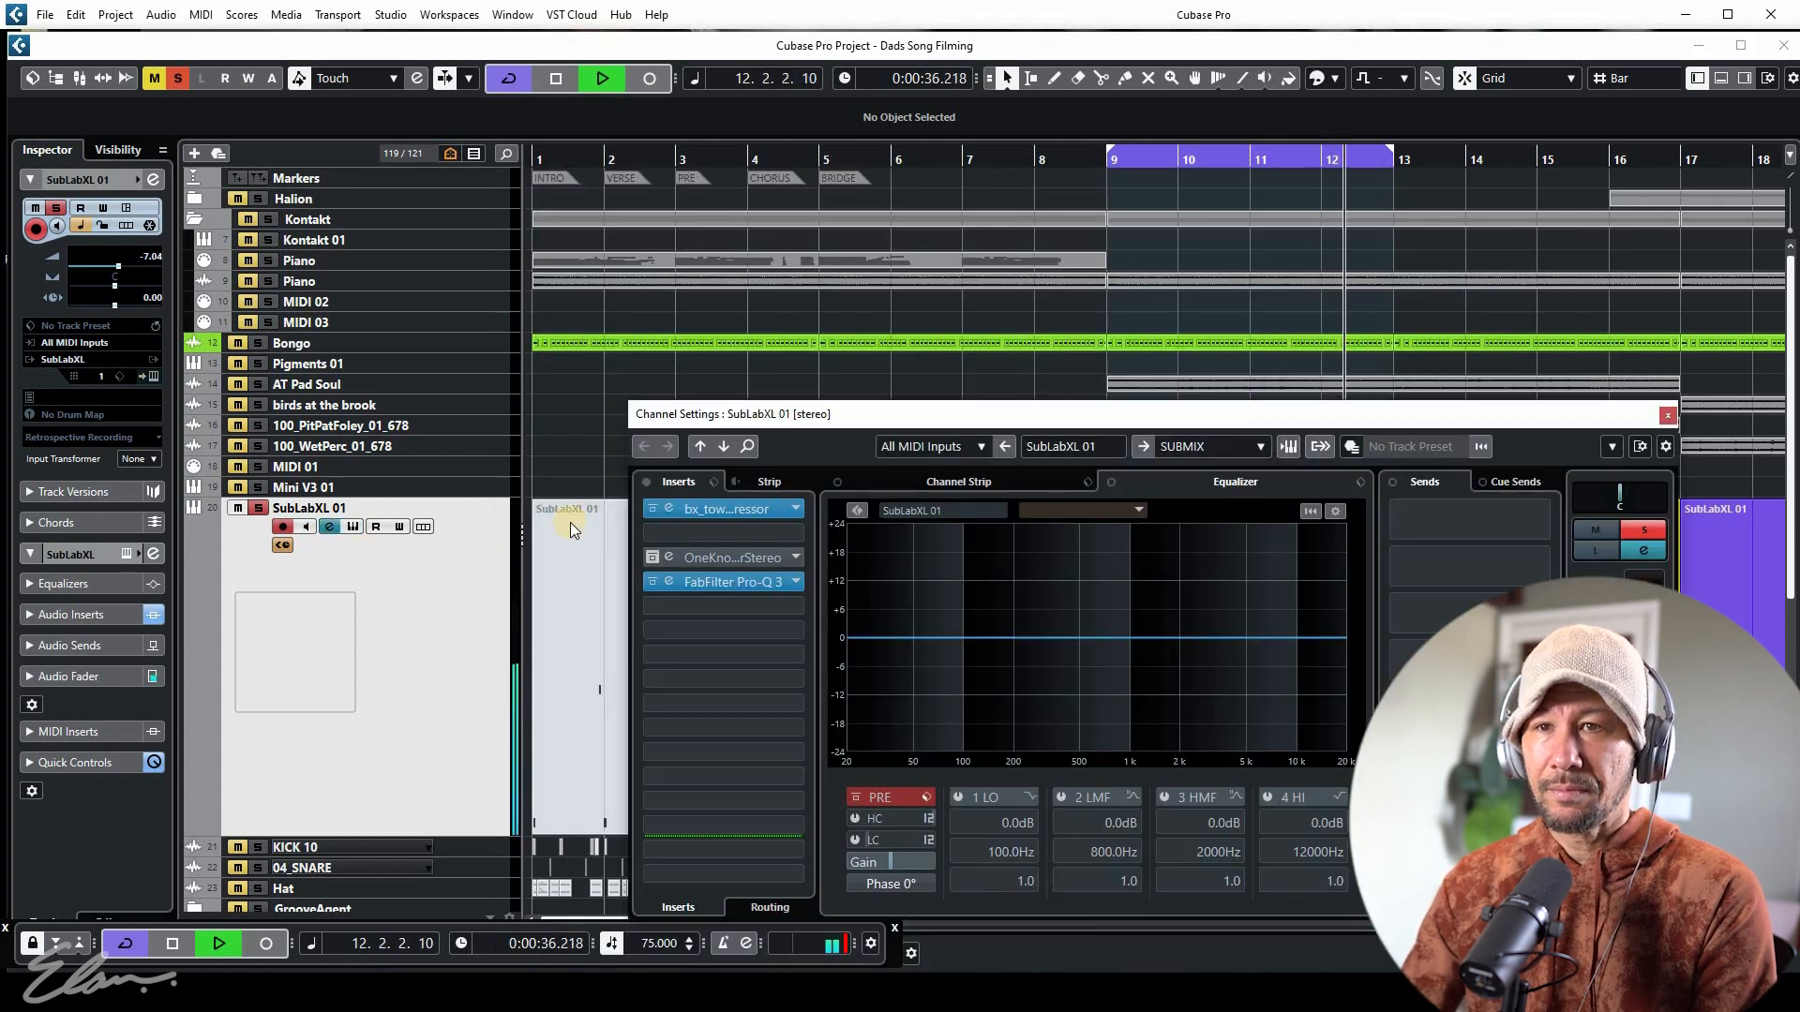
pyautogui.click(664, 509)
pyautogui.moveTo(611, 547); pyautogui.dragTo(690, 207)
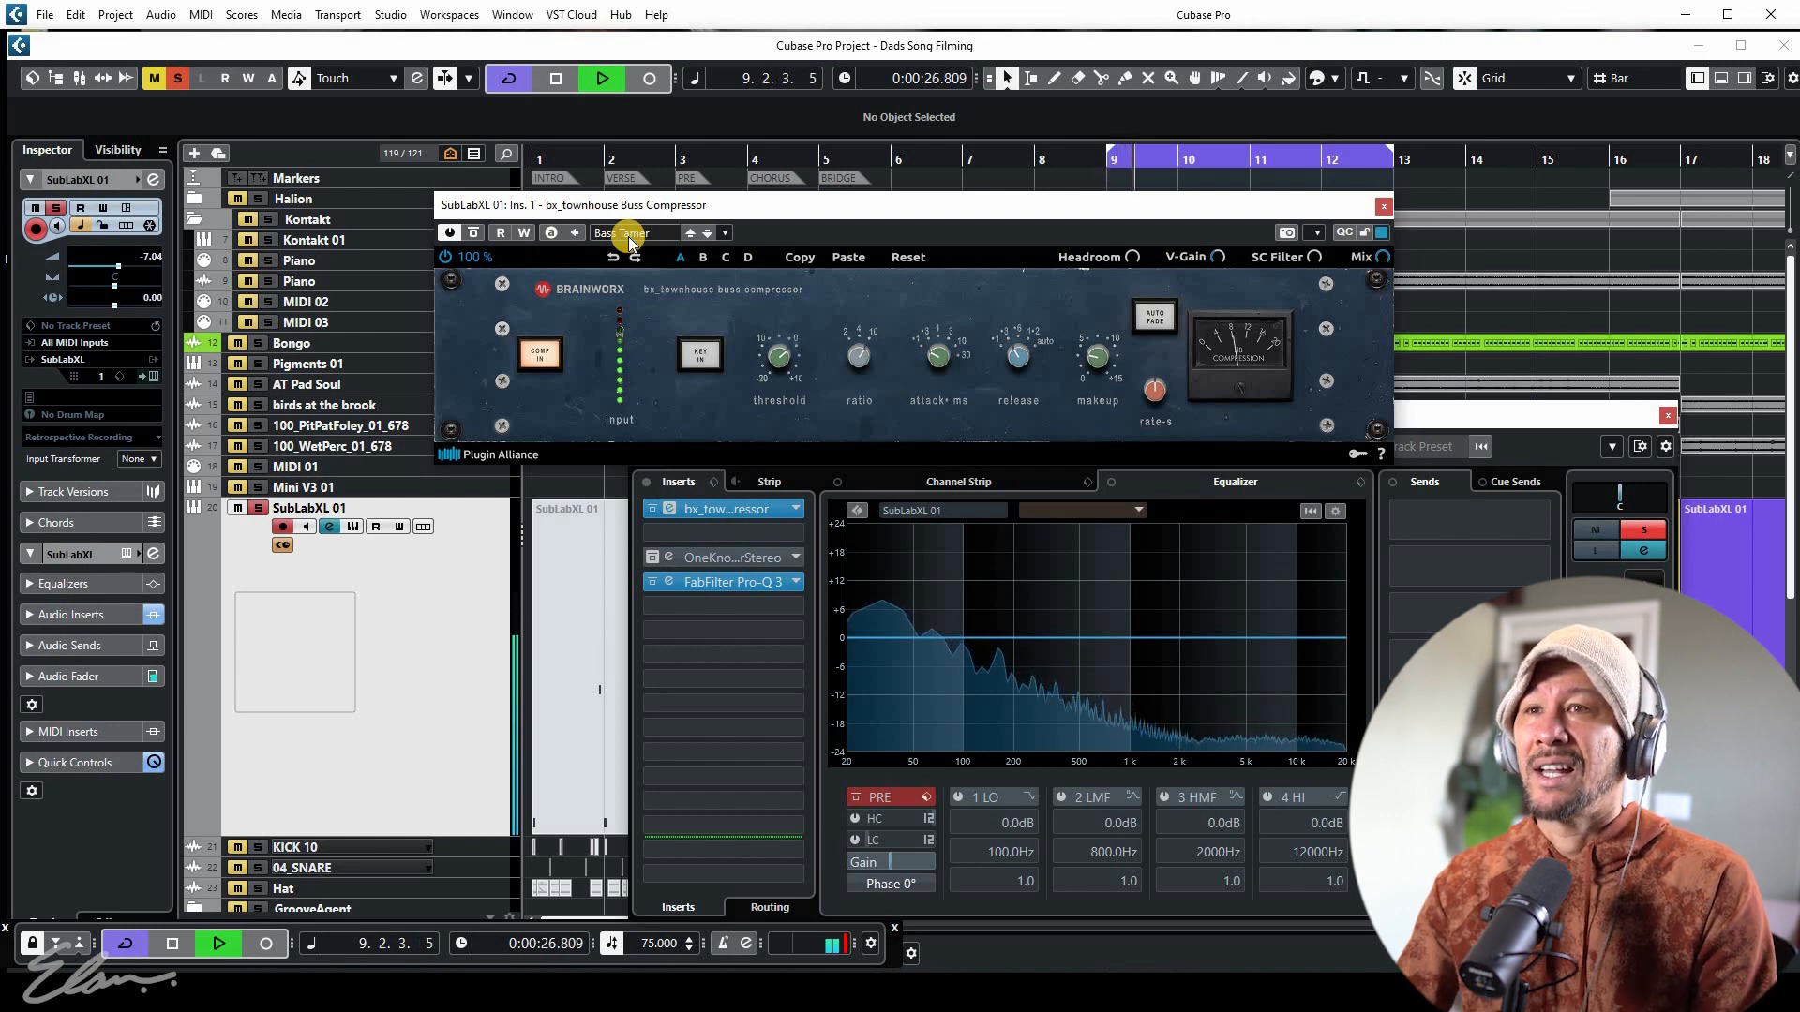
pyautogui.moveTo(665, 217); pyautogui.dragTo(677, 217)
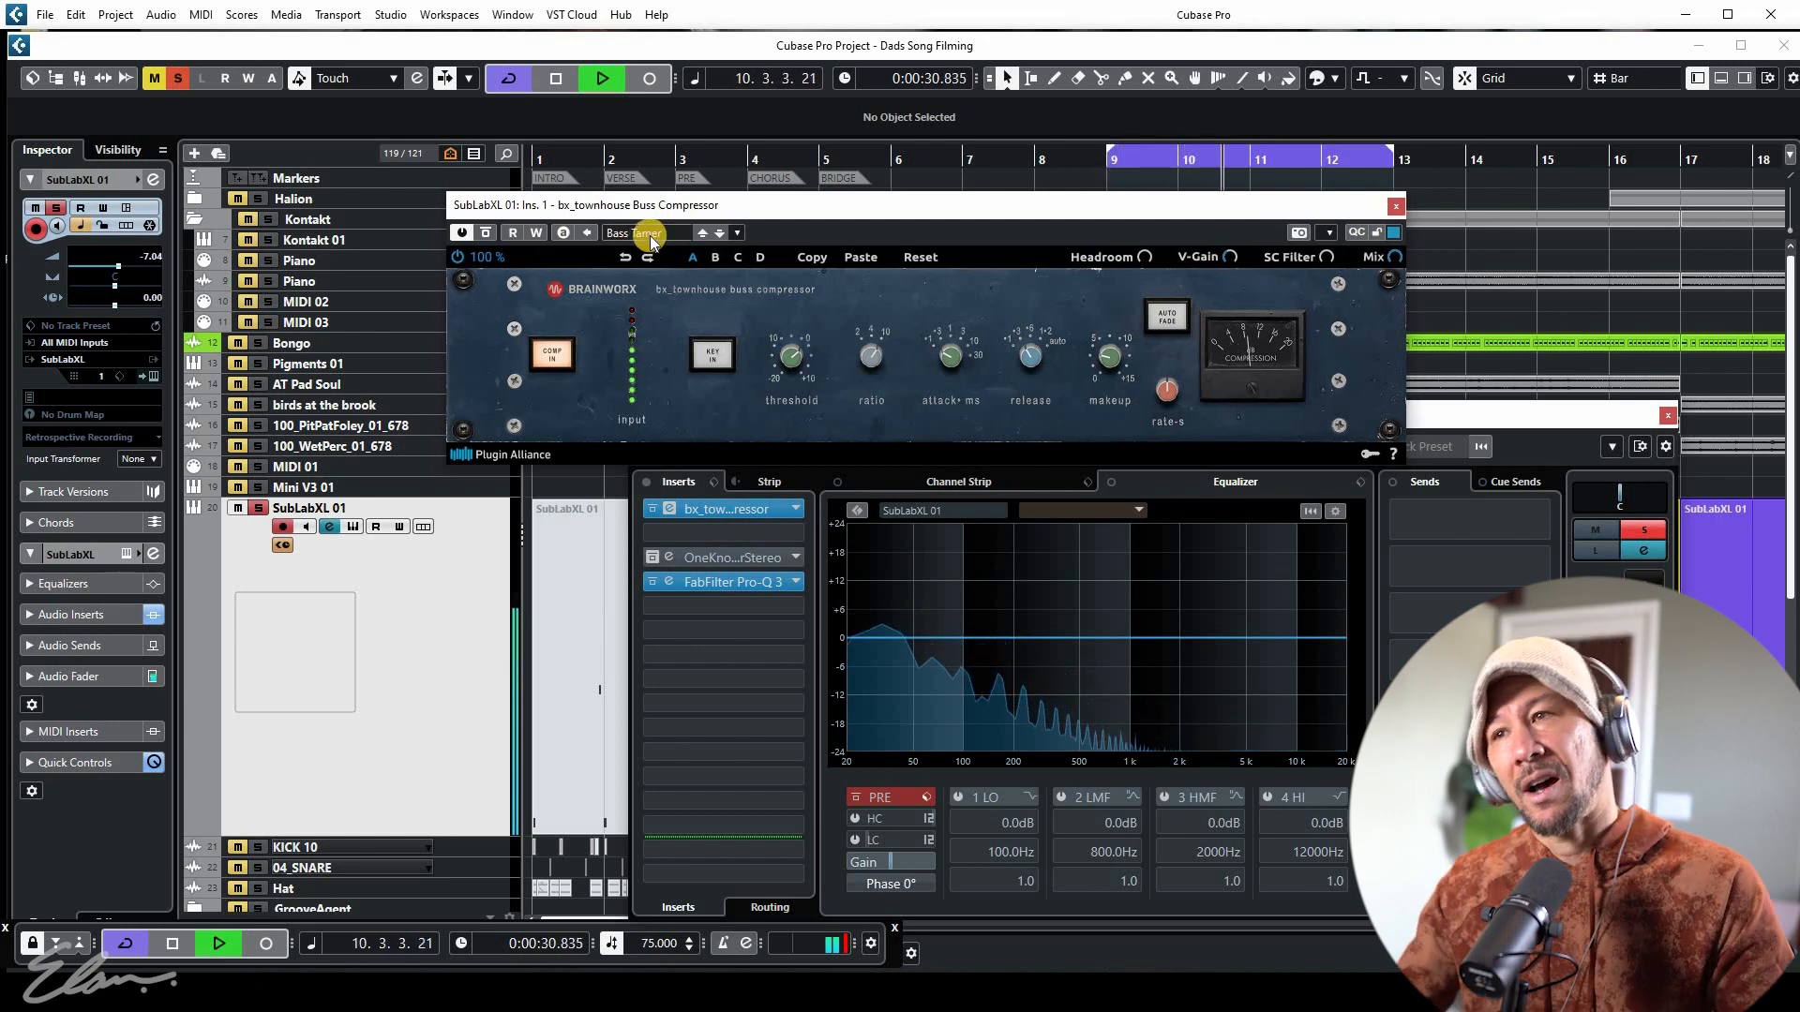
pyautogui.press('space')
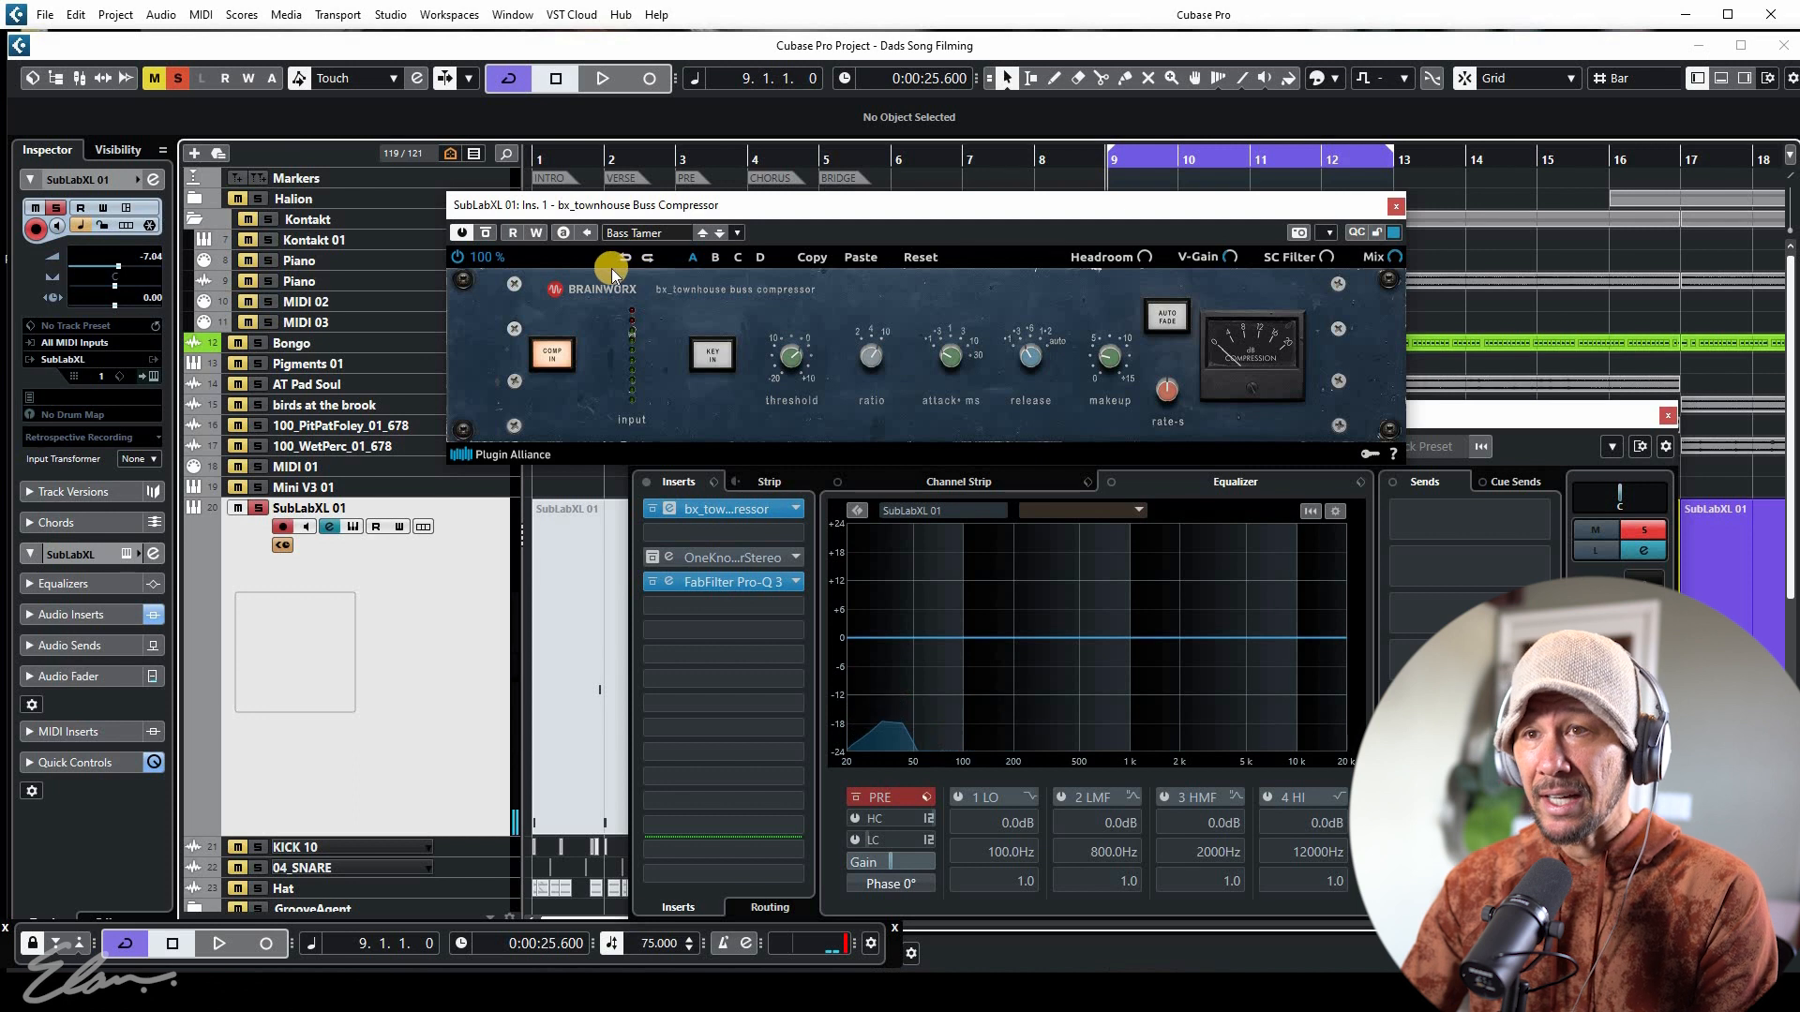
pyautogui.press('space')
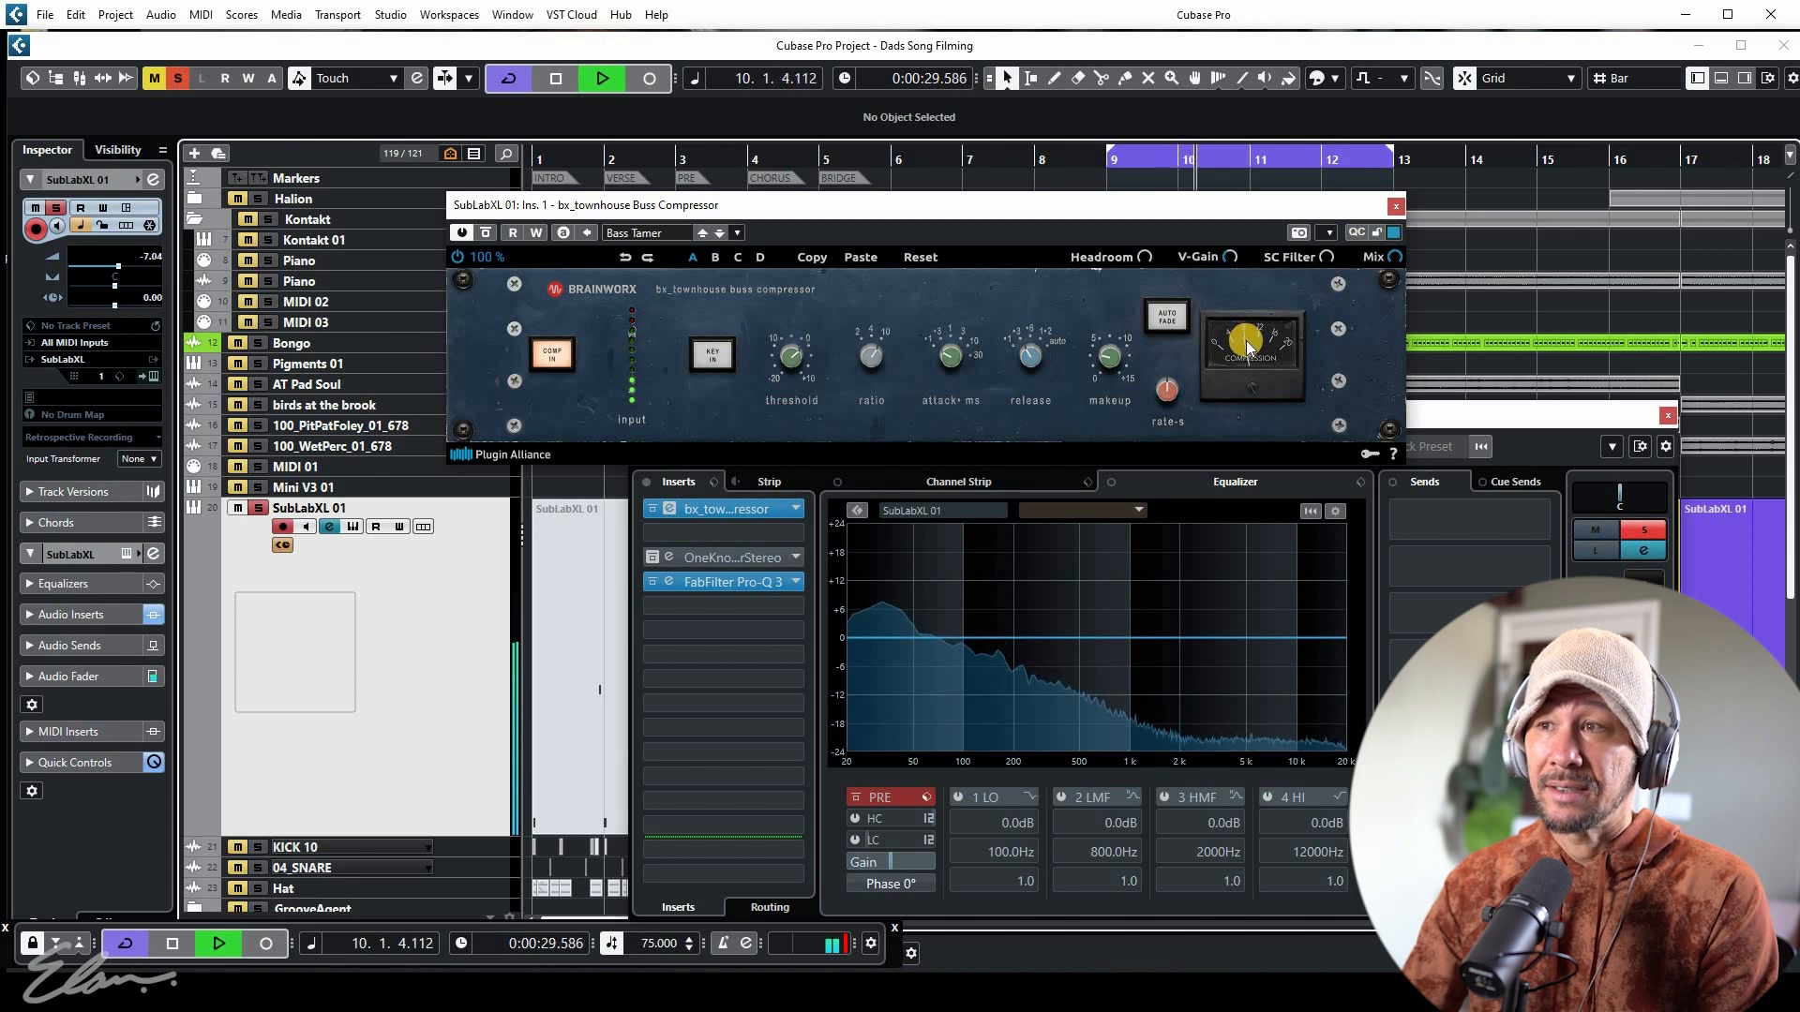
pyautogui.press('space')
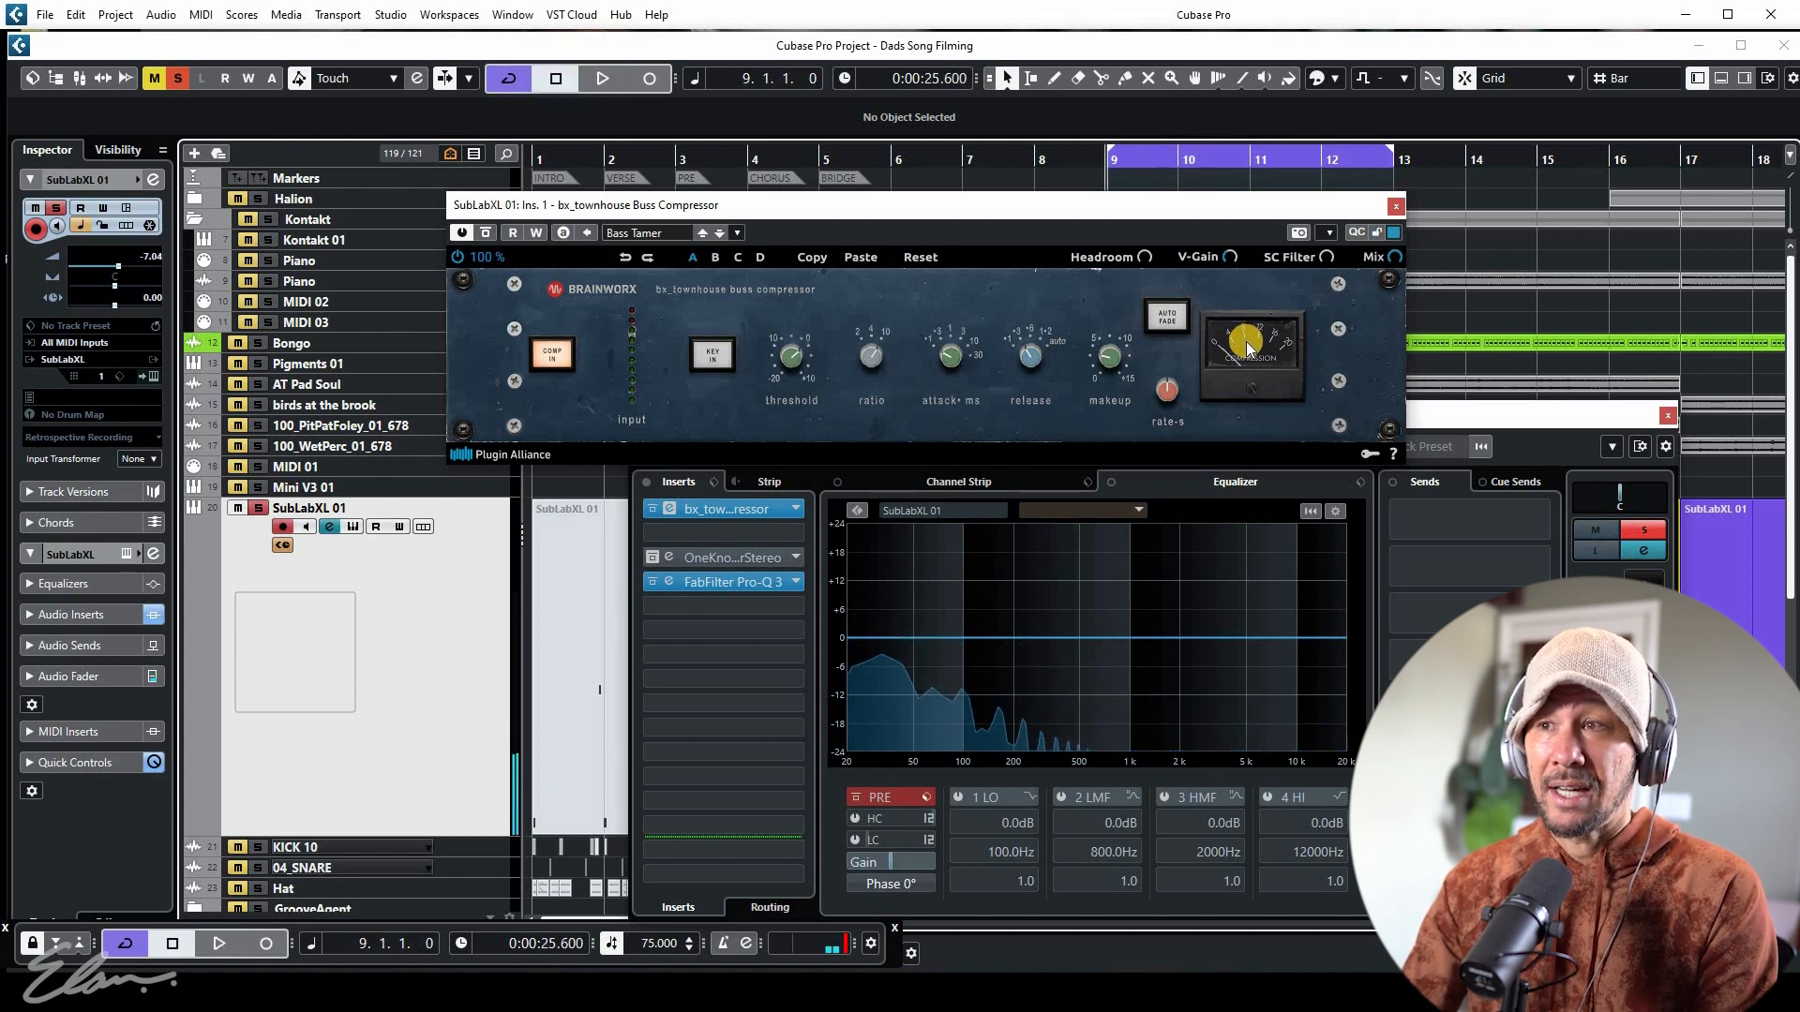
pyautogui.click(1396, 206)
# Play the soloed bass with FabFilter Pro-Q 3 open and compare the equalizer bypassed and active
pyautogui.press('space')
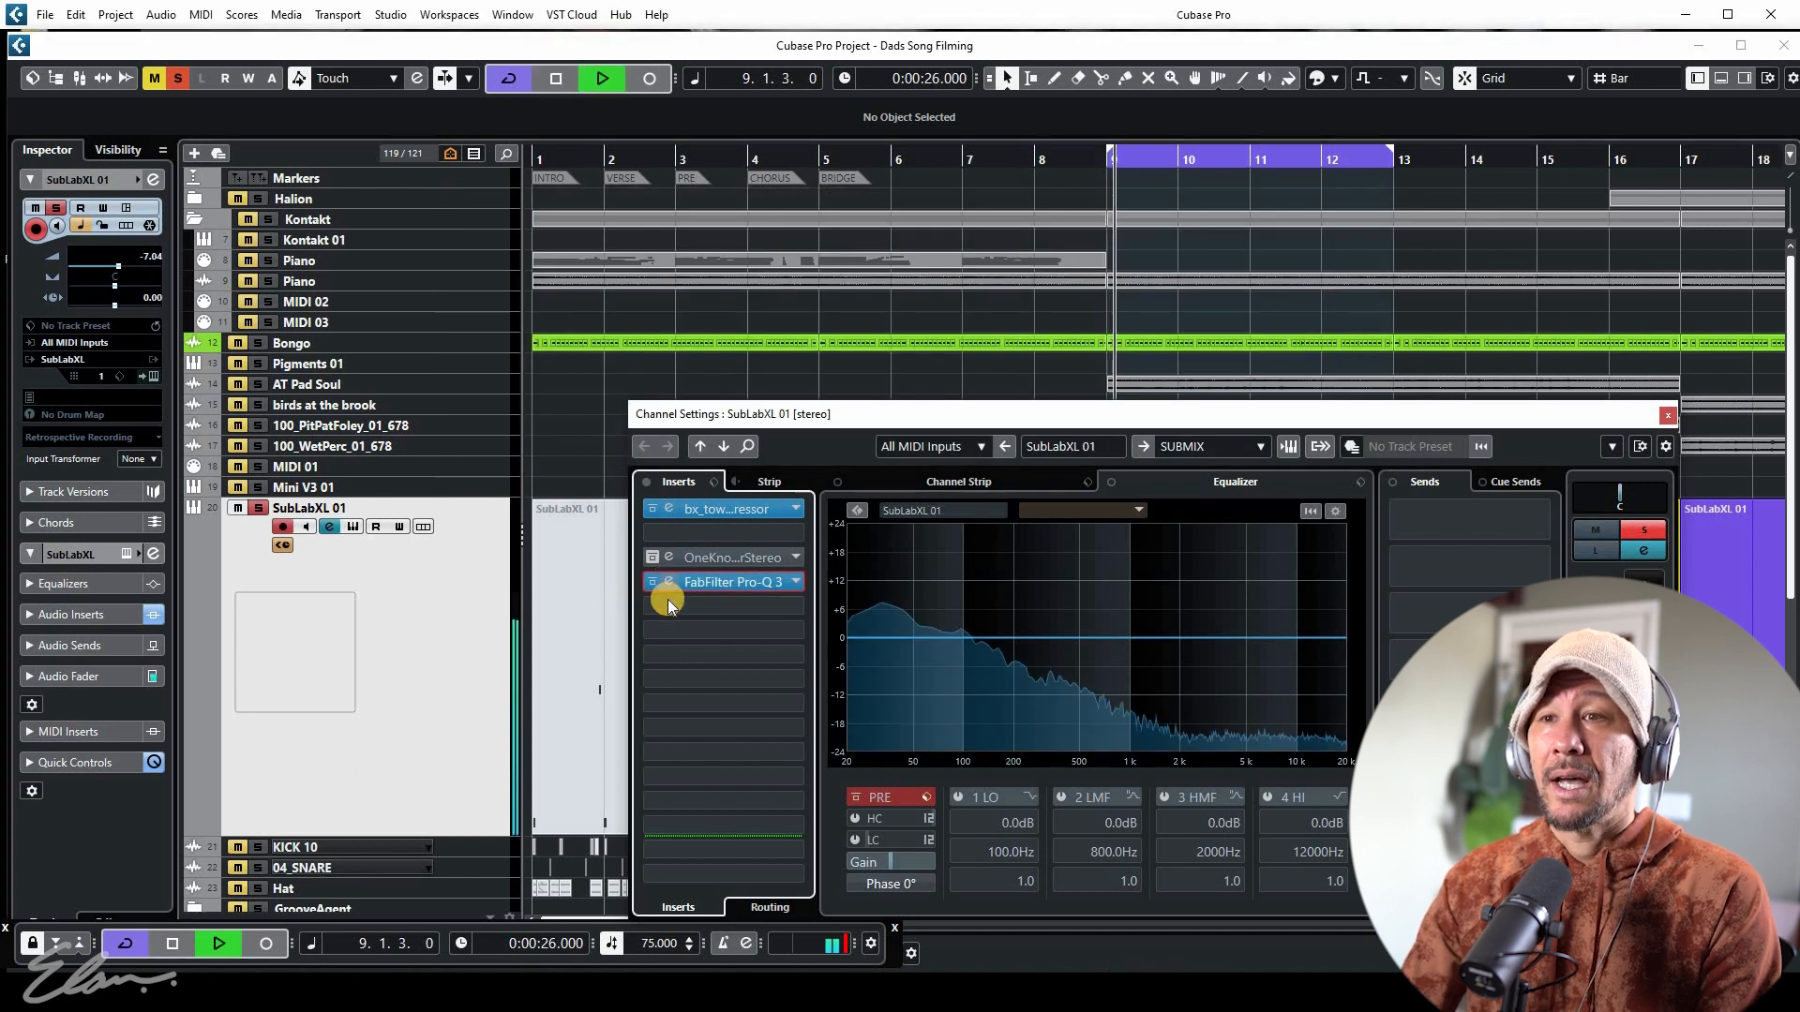
pyautogui.click(669, 582)
pyautogui.moveTo(583, 431)
pyautogui.mouseDown()
pyautogui.moveTo(589, 391)
pyautogui.moveTo(560, 443)
pyautogui.moveTo(583, 443)
pyautogui.mouseUp()
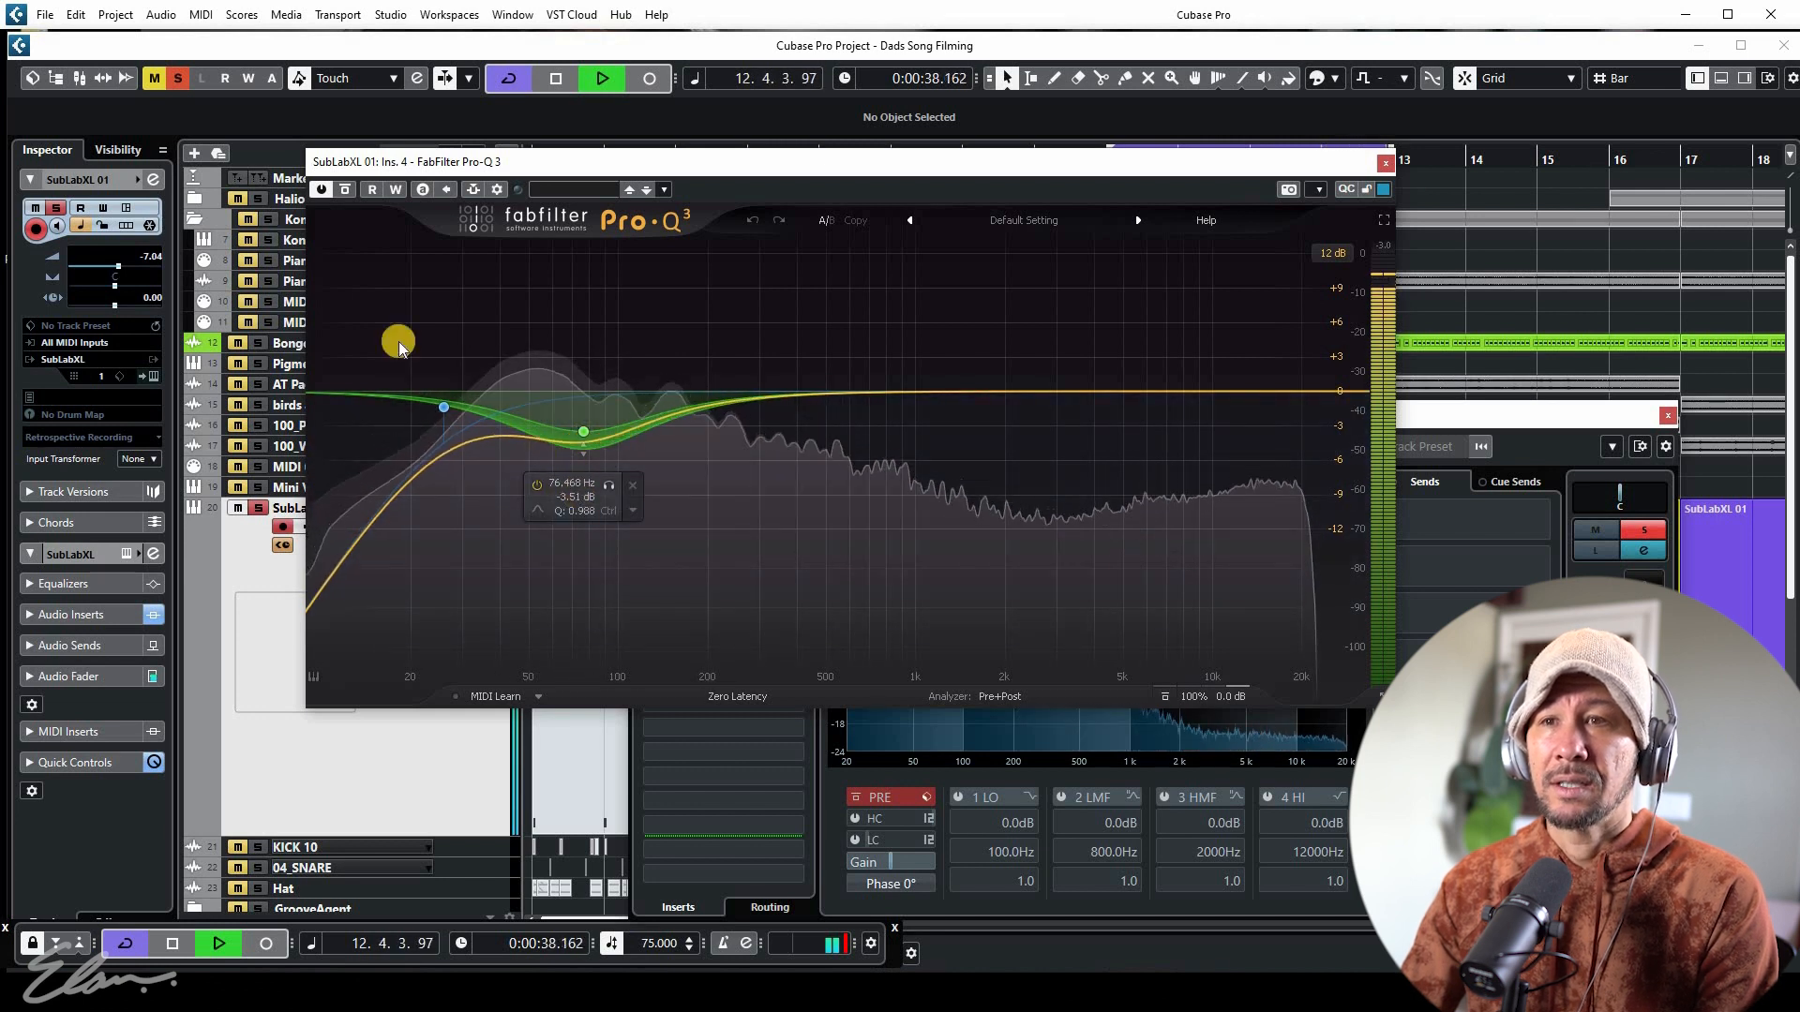
pyautogui.click(345, 190)
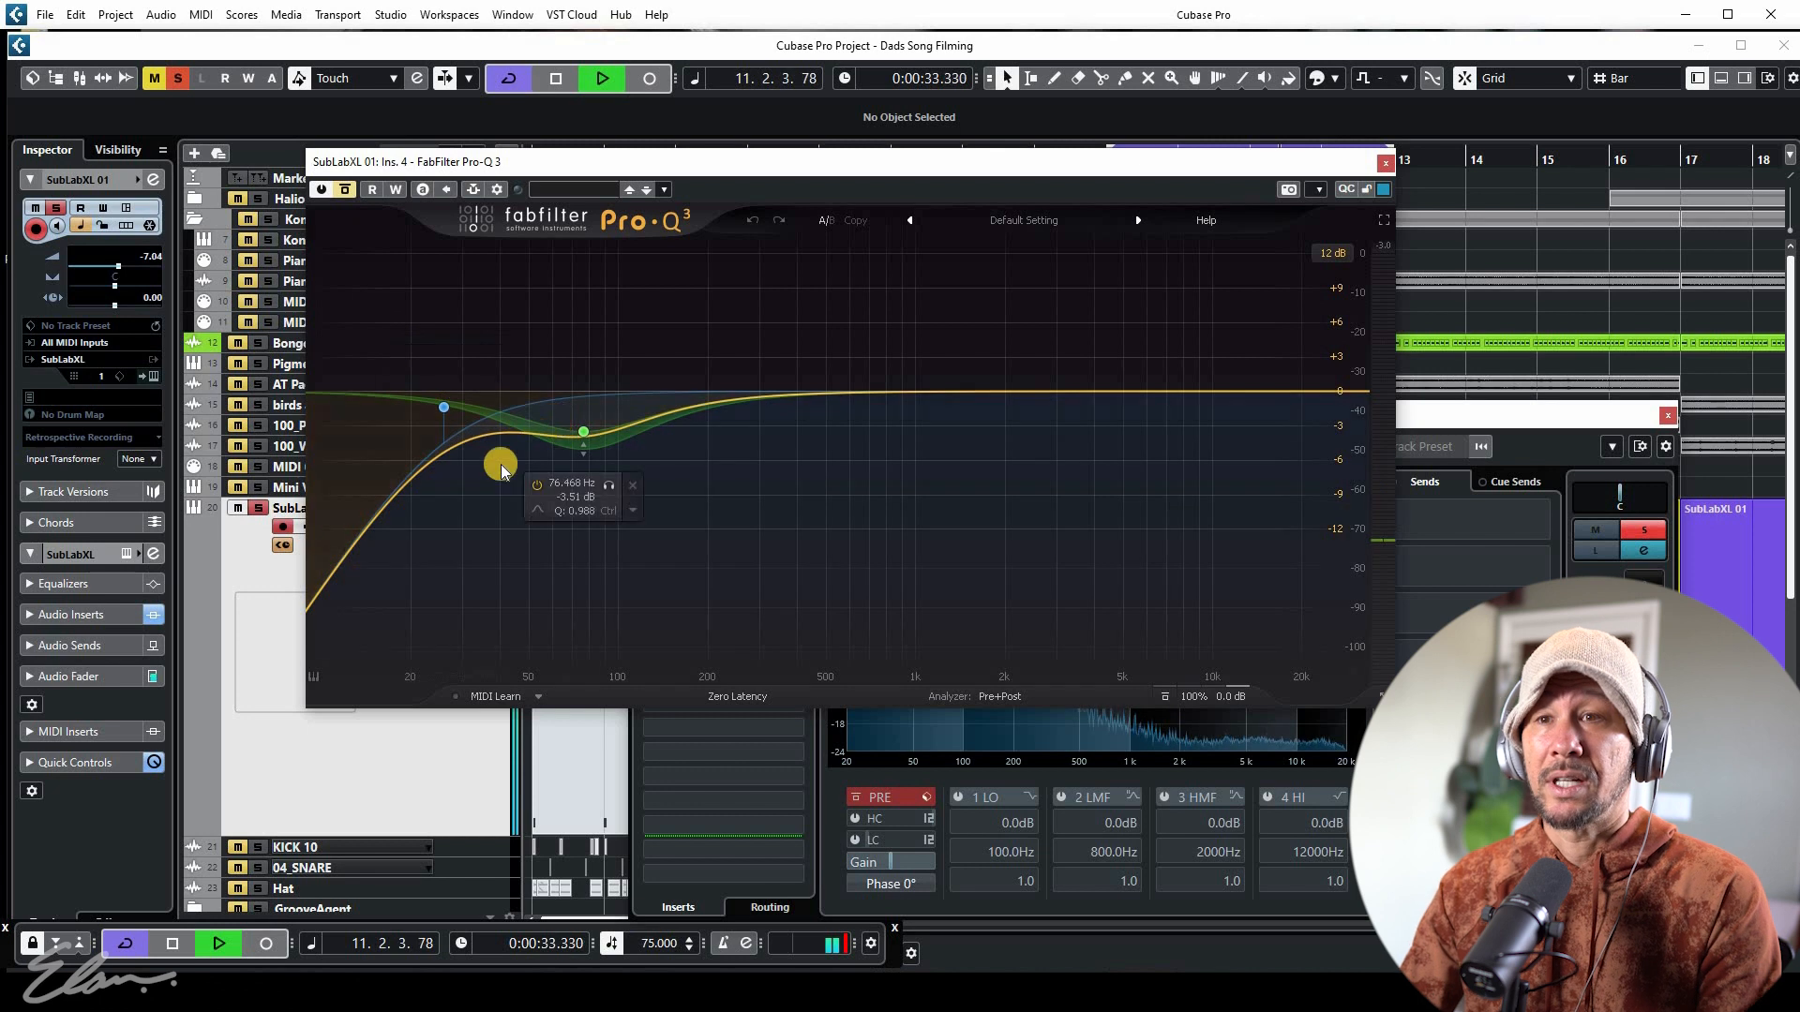
pyautogui.click(348, 192)
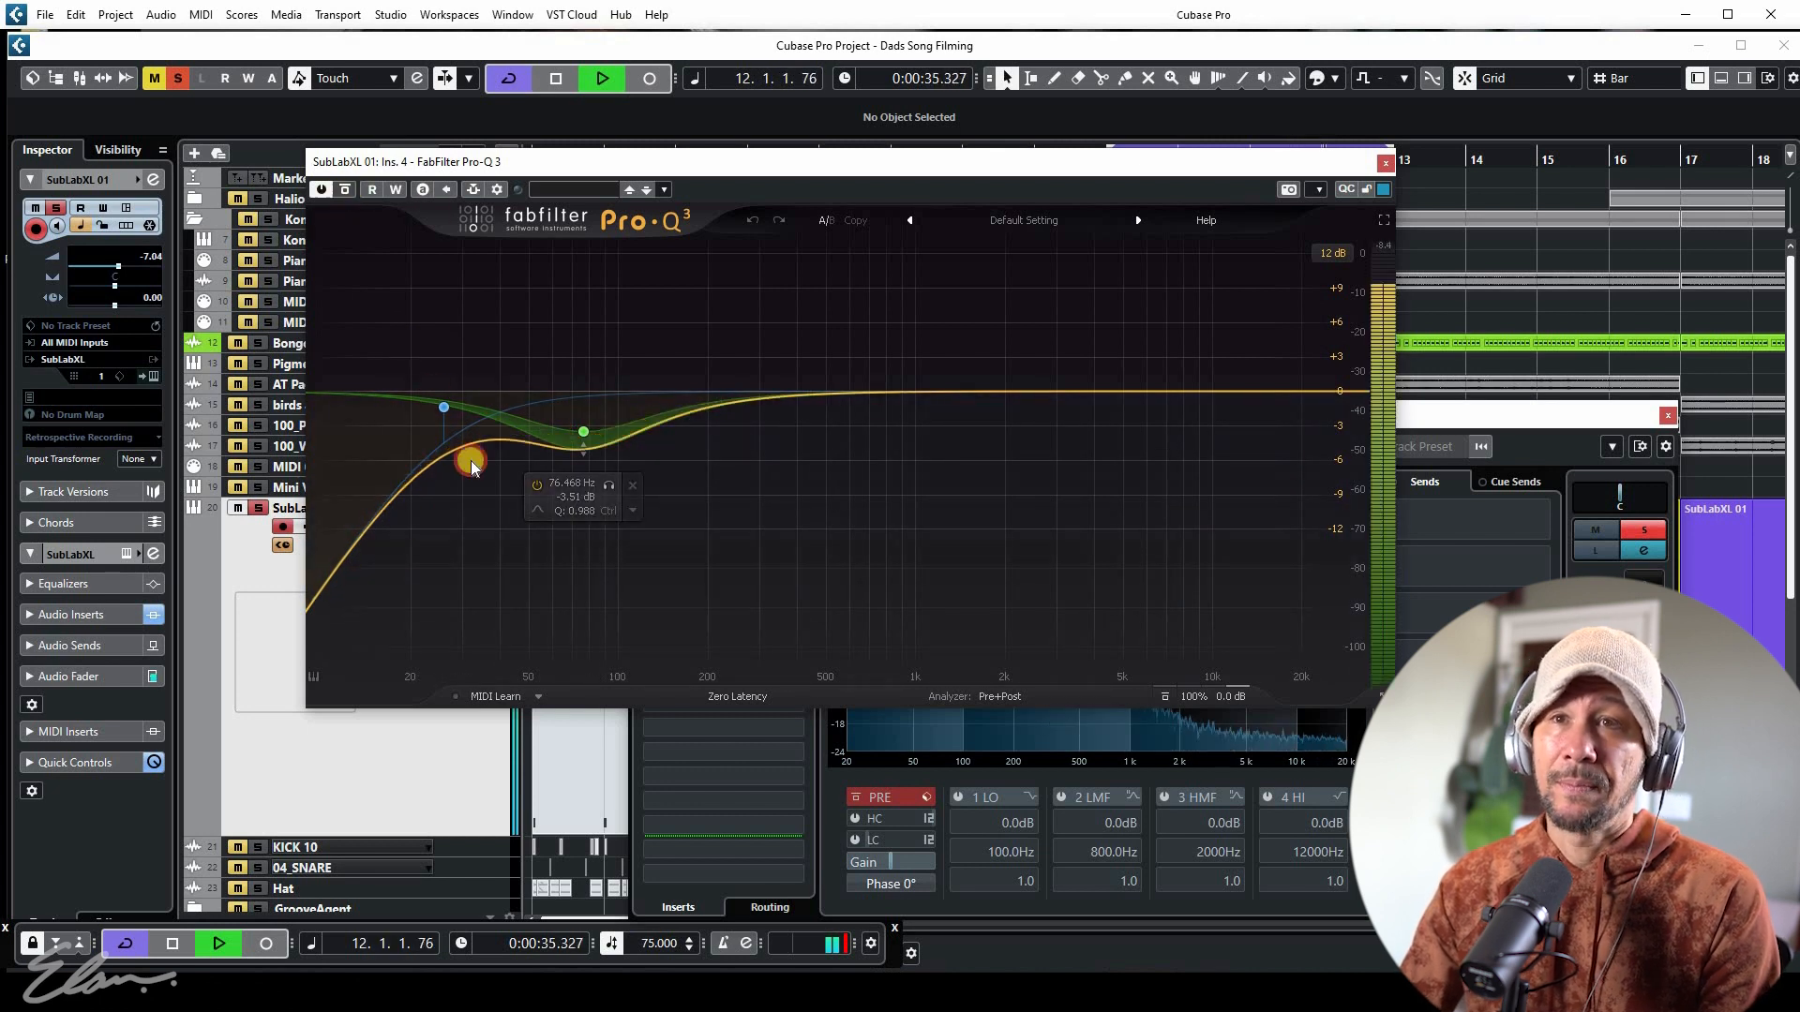
# View the shape options of the low-cut band in Pro-Q 3 without changing them, close the equalizer and stop playback
pyautogui.rightClick(444, 407)
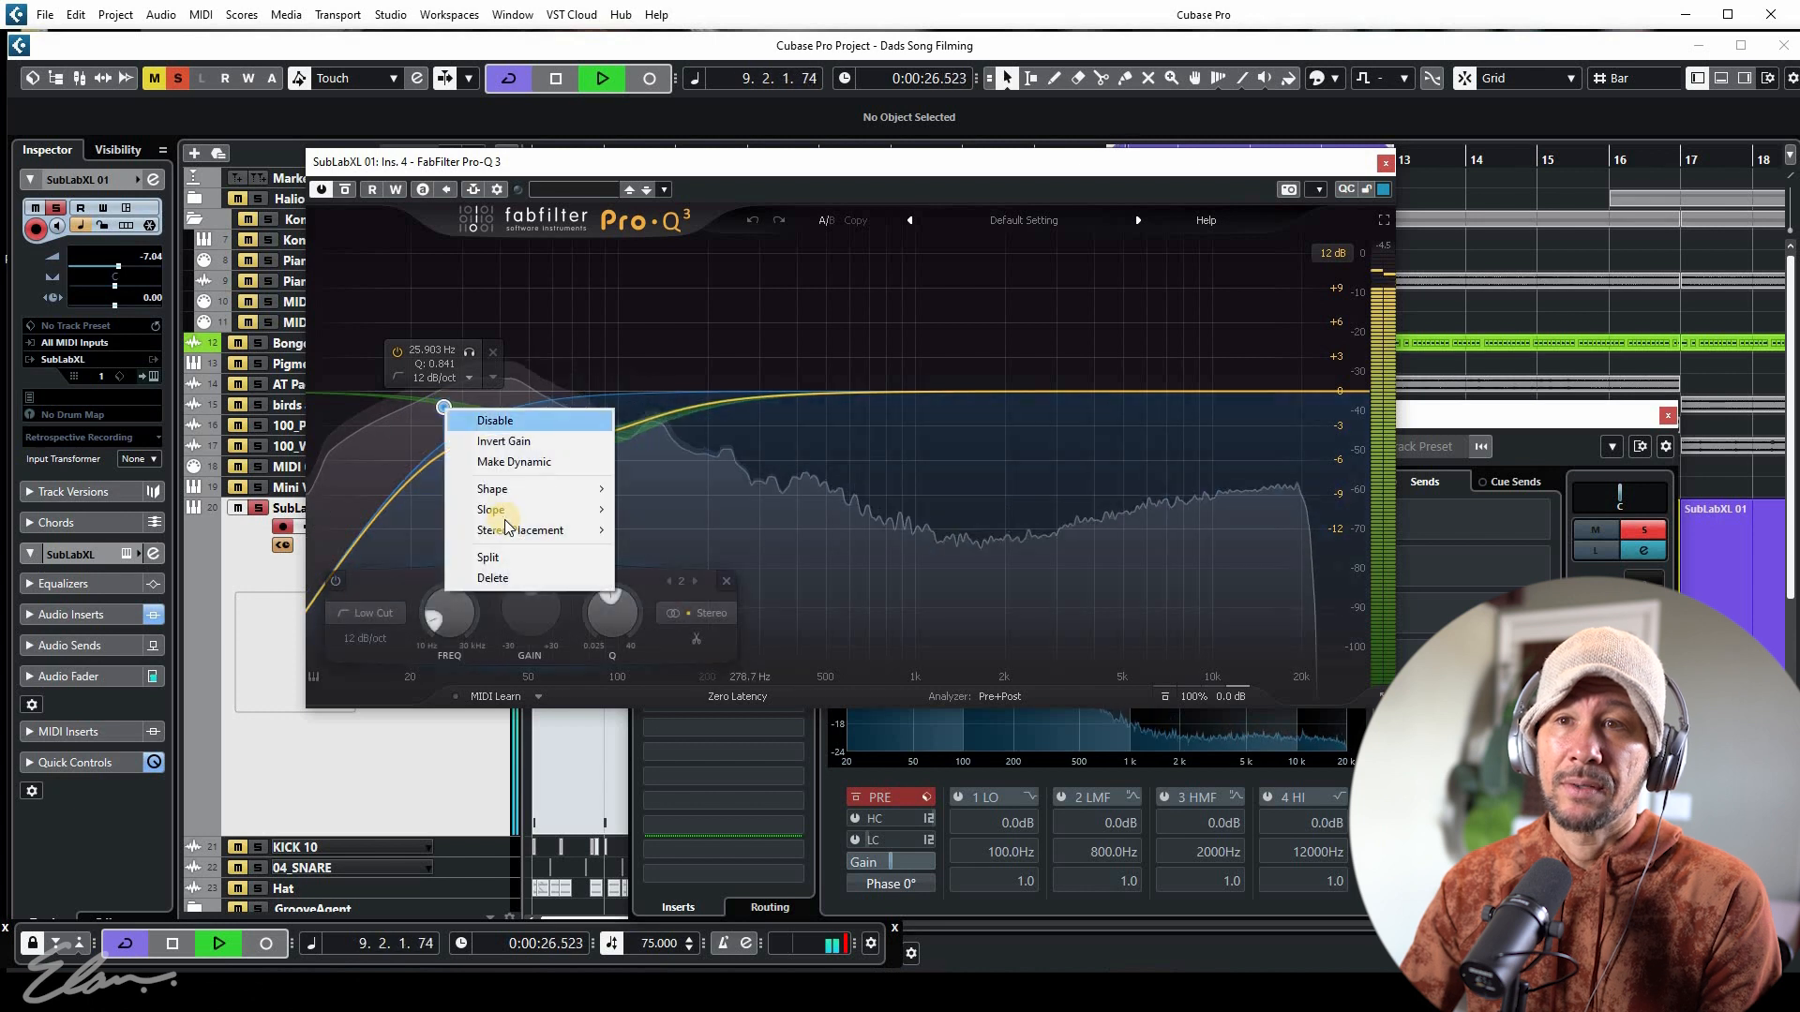
pyautogui.moveTo(510, 487)
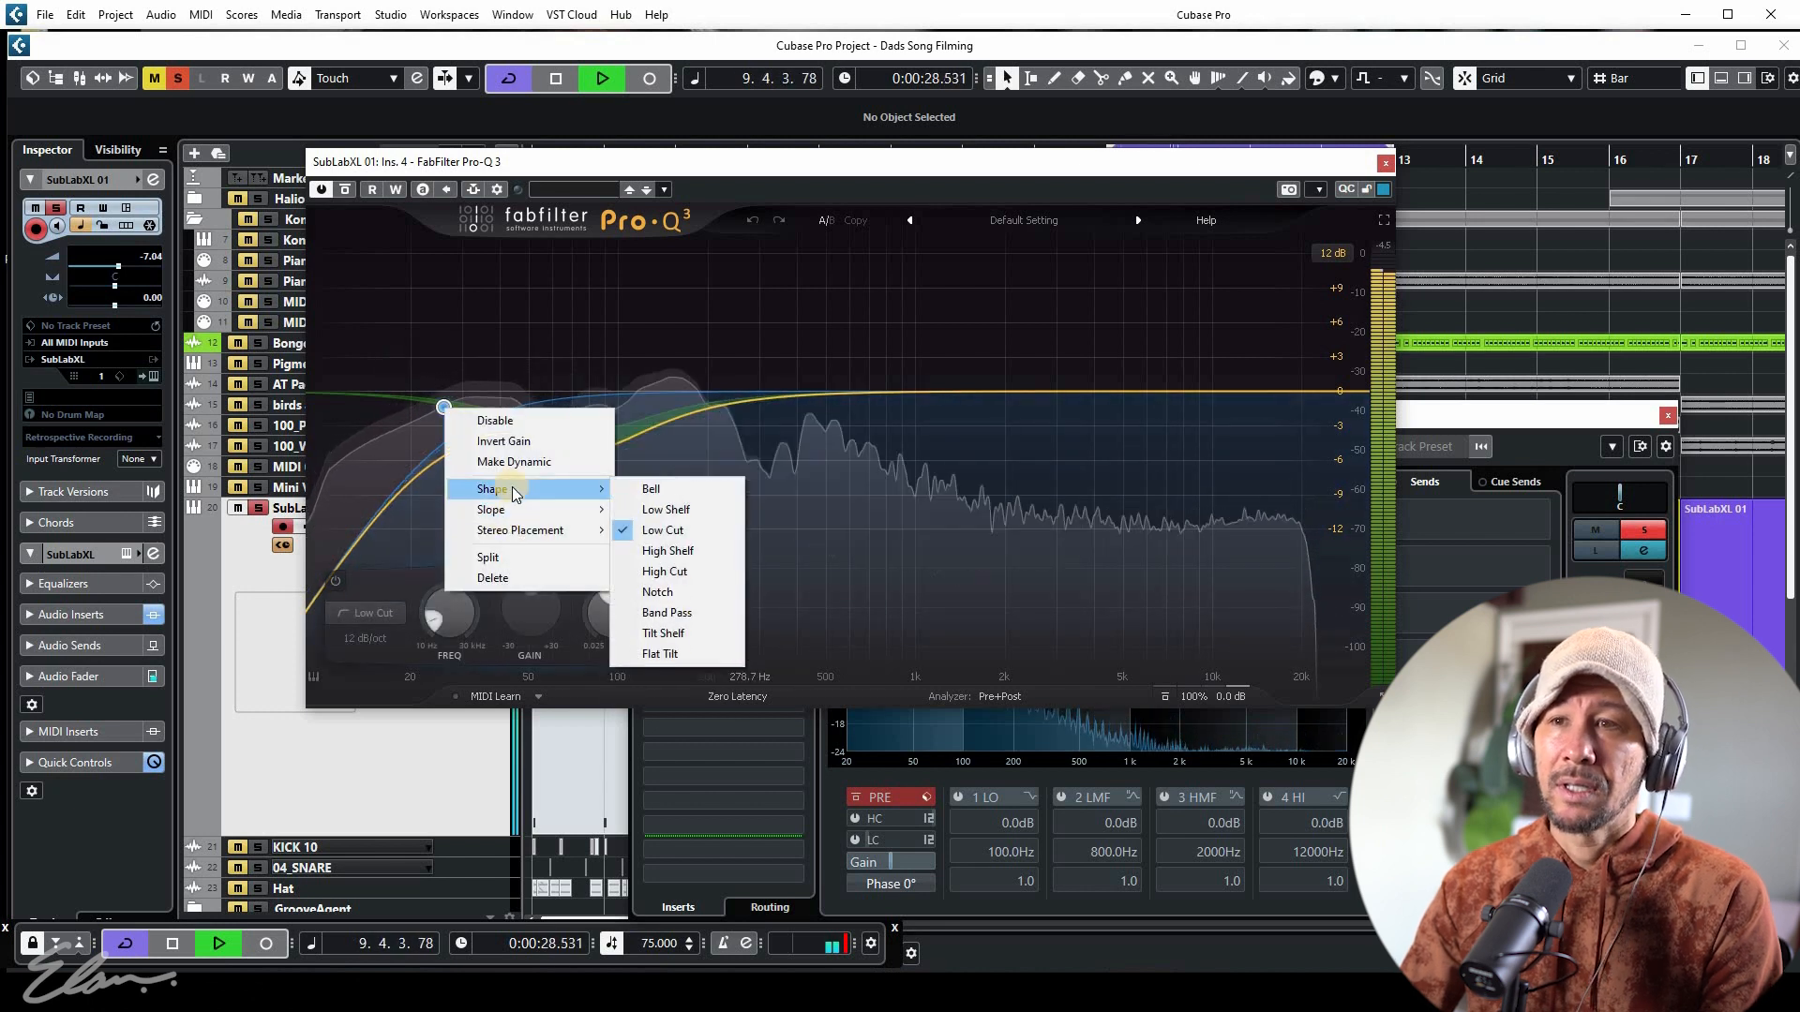
pyautogui.click(523, 359)
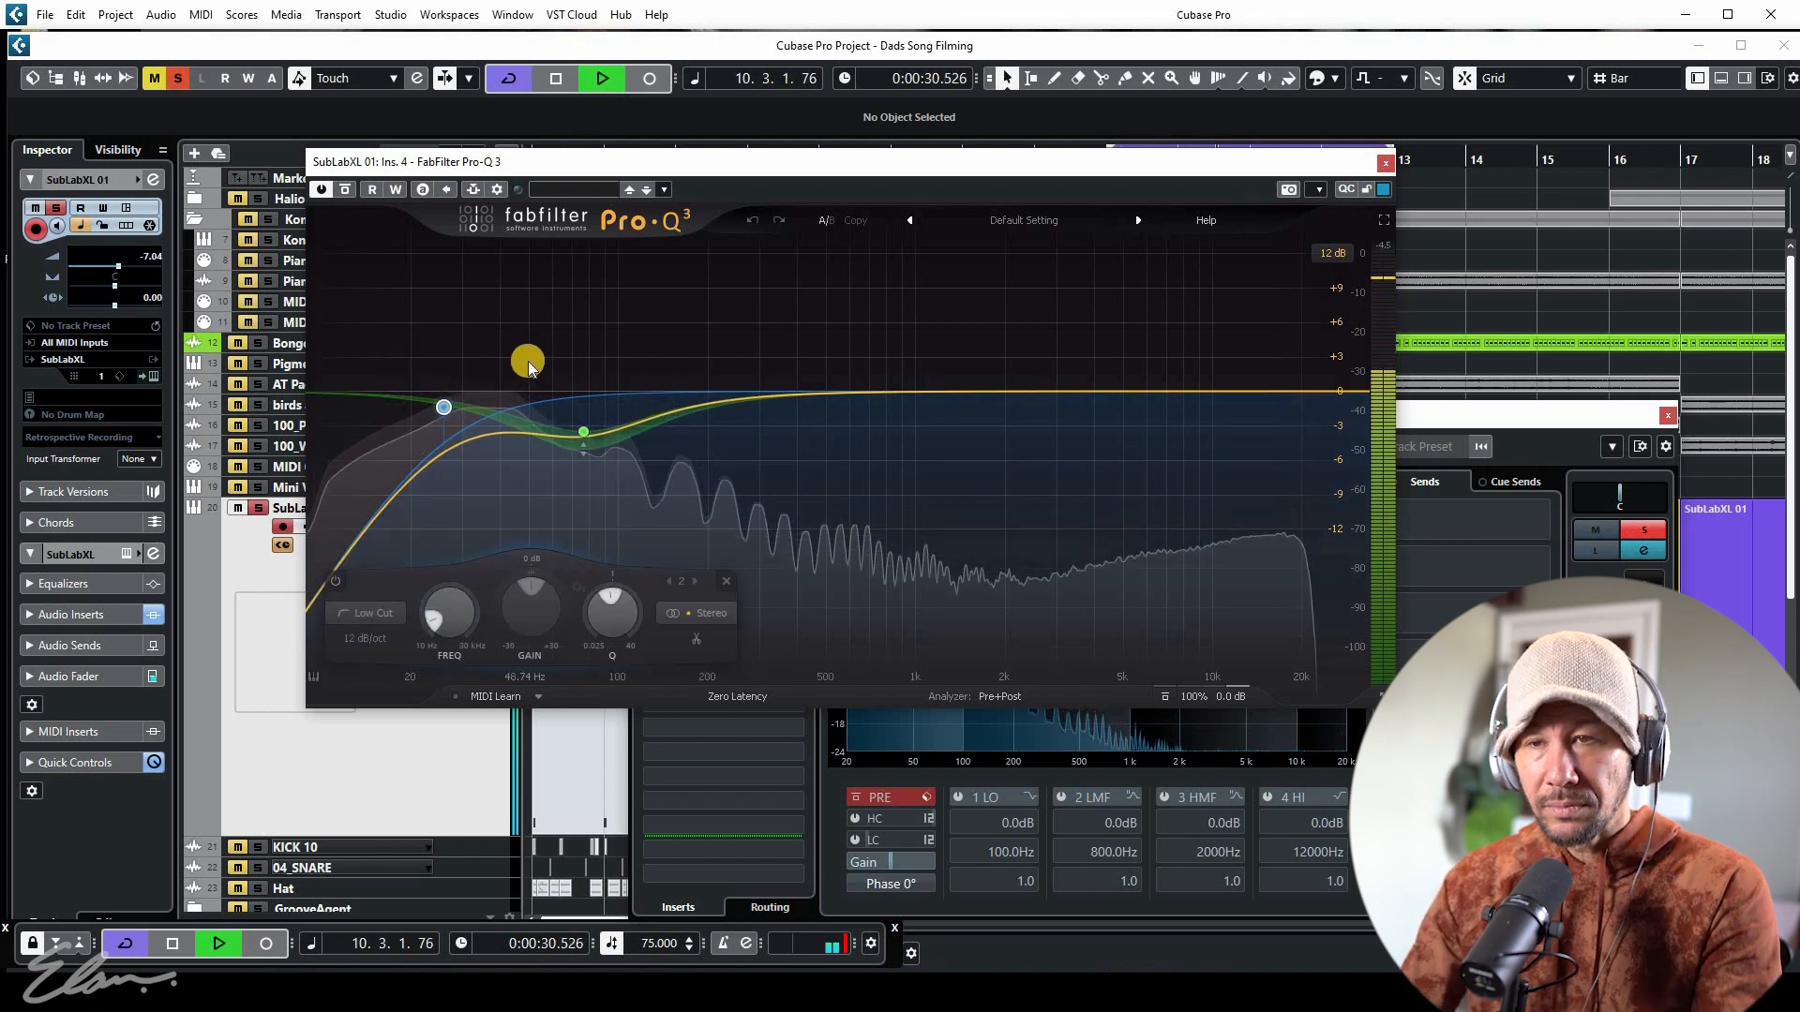
pyautogui.moveTo(439, 400)
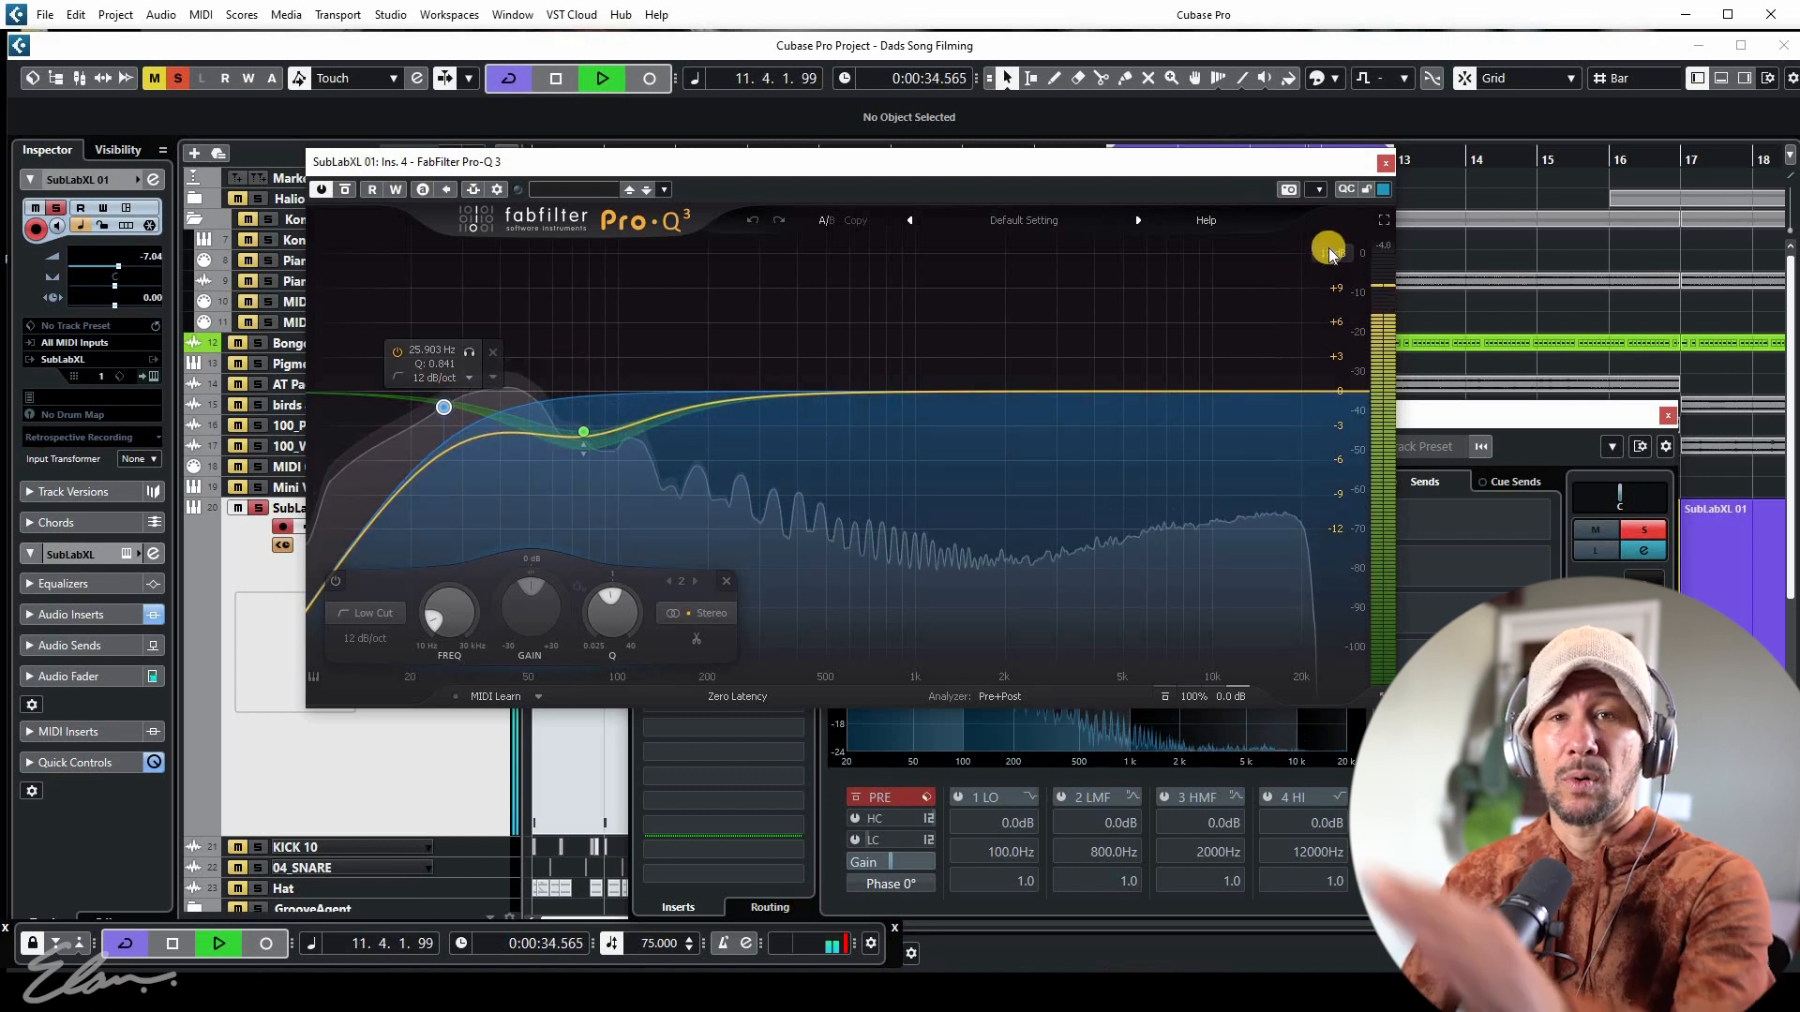
pyautogui.click(1386, 163)
pyautogui.press('space')
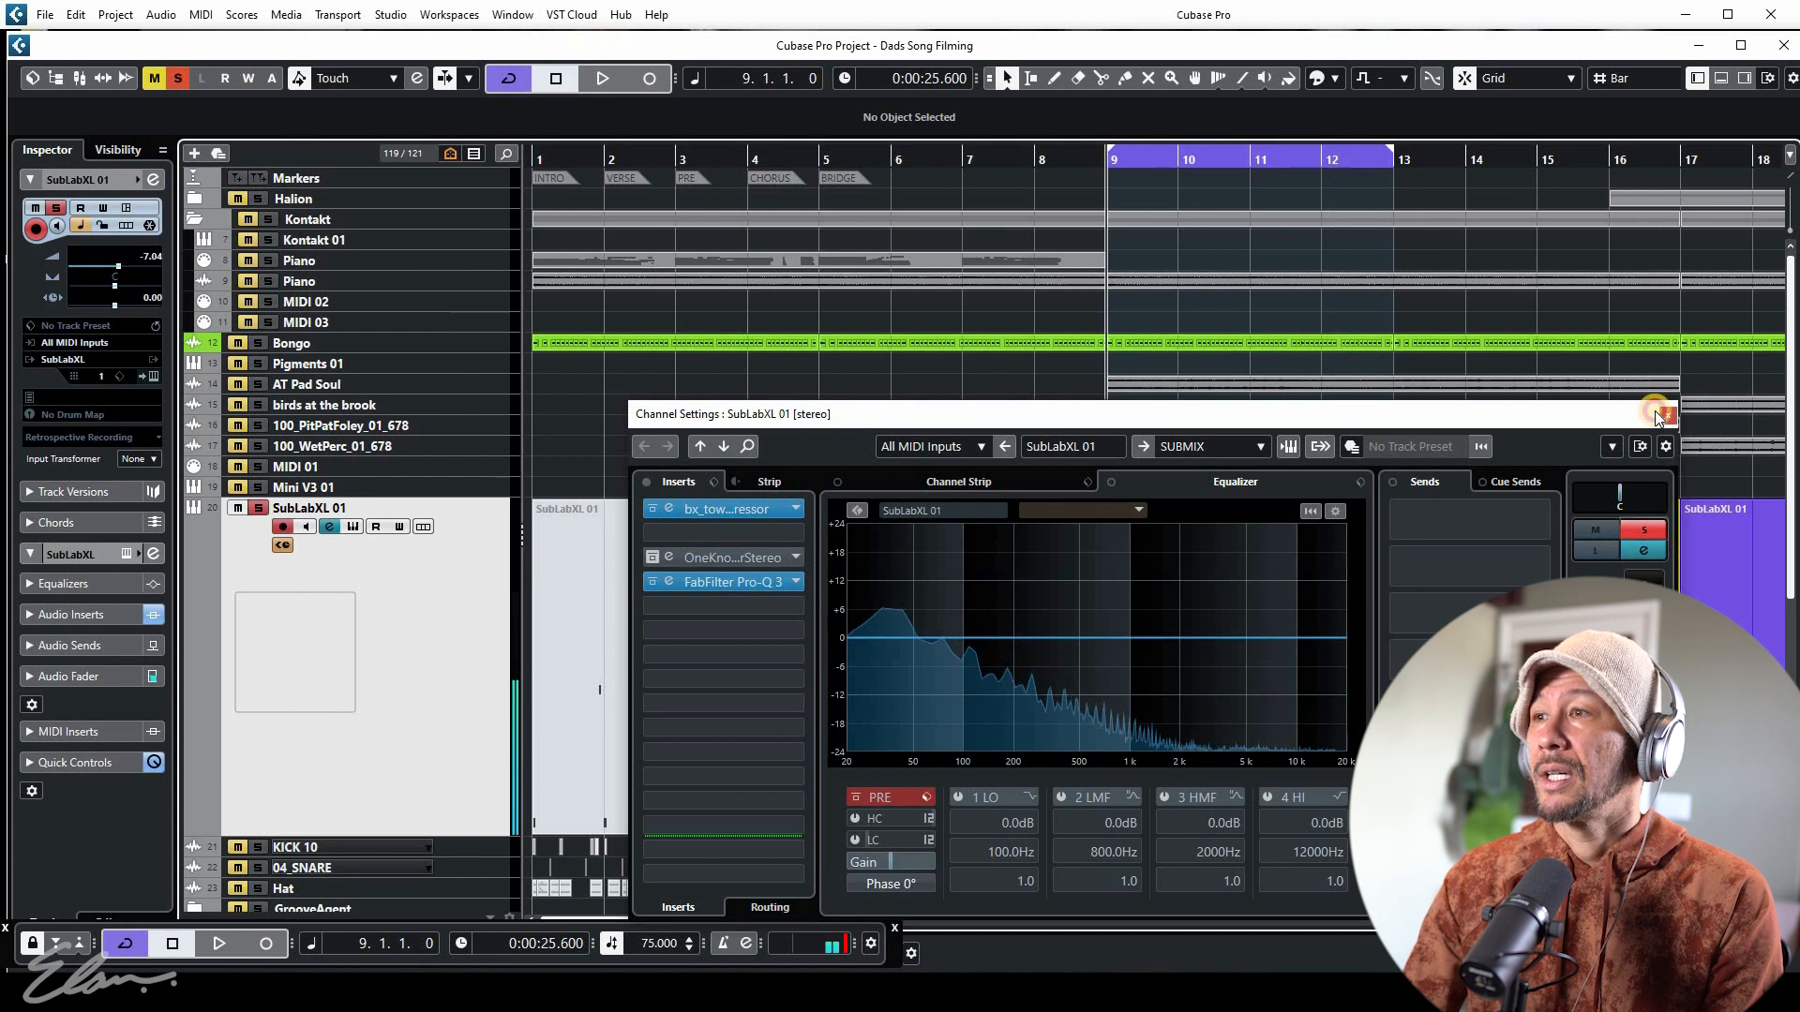
# Unsolo the SubLabXL 01 track, close its channel settings, and play the full mix with the track back at normal height
pyautogui.click(1644, 530)
pyautogui.click(1668, 415)
pyautogui.press('space')
pyautogui.press('z')
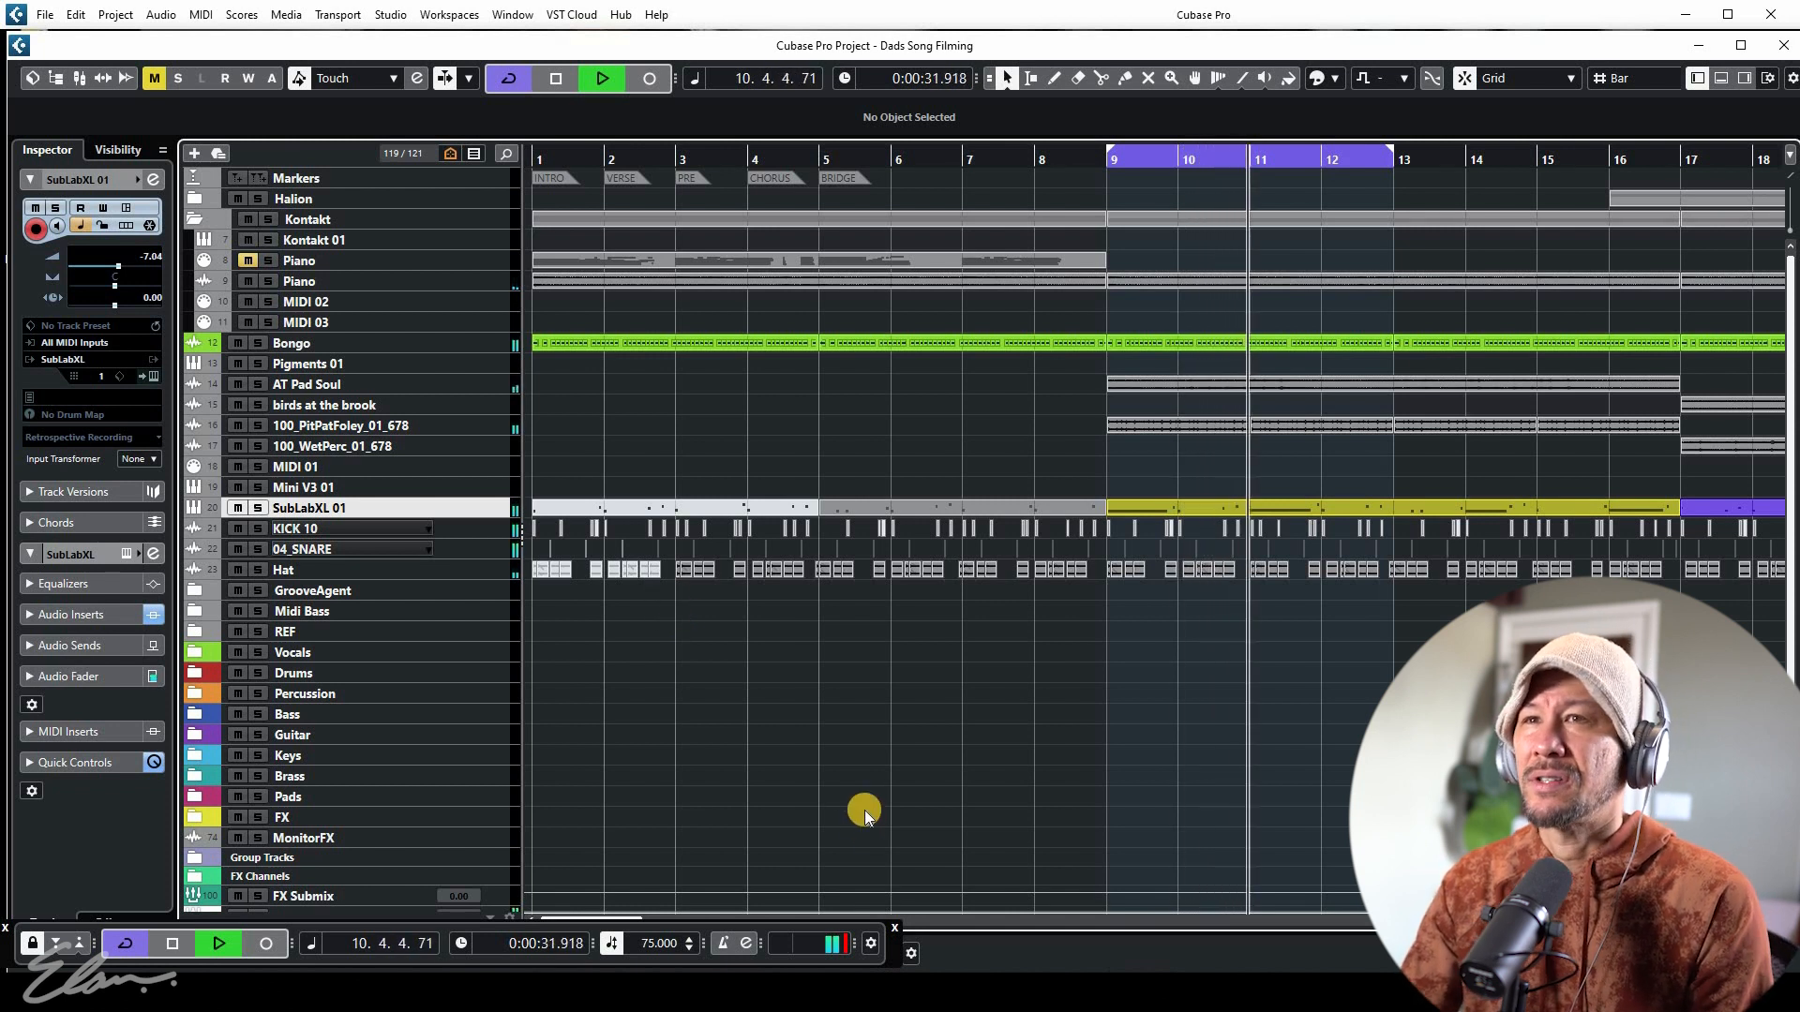
pyautogui.press('g')
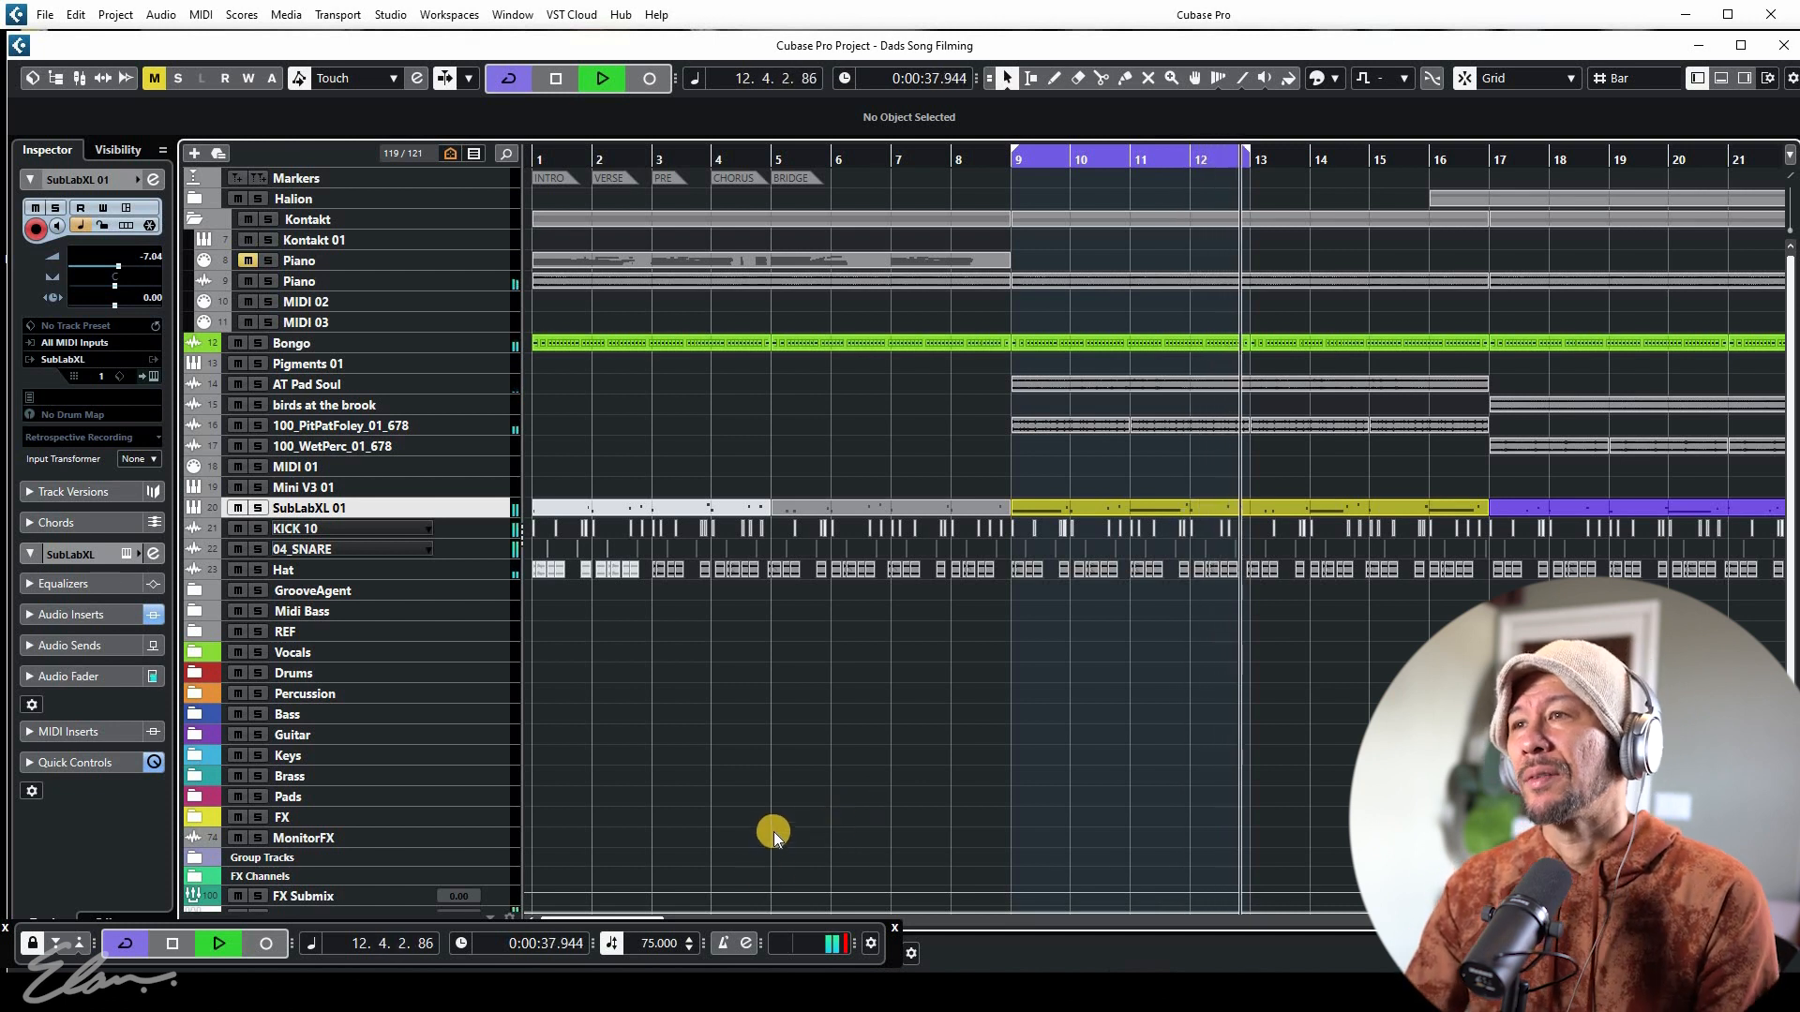
pyautogui.press('space')
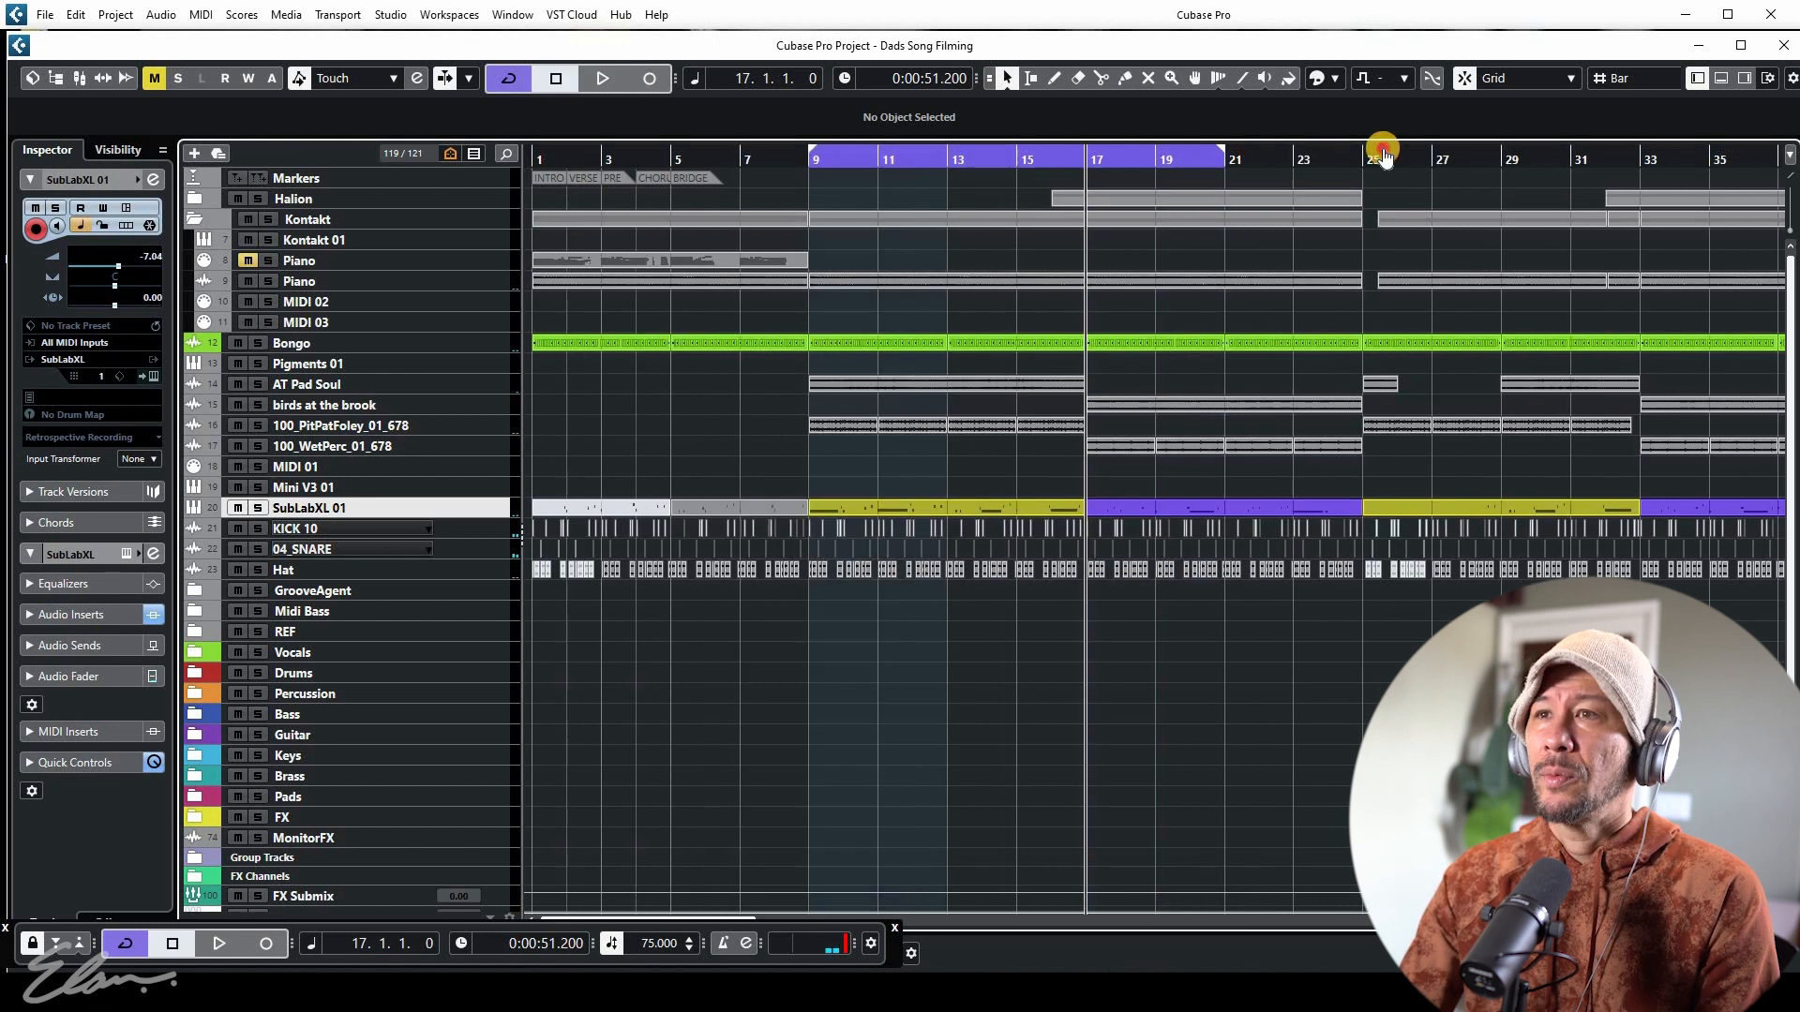
# Set the cycle range to run from bar 17 to bar 25
pyautogui.moveTo(1382, 150); pyautogui.dragTo(1373, 152)
pyautogui.moveTo(821, 156); pyautogui.dragTo(1165, 153)
pyautogui.moveTo(1623, 158); pyautogui.dragTo(1369, 171)
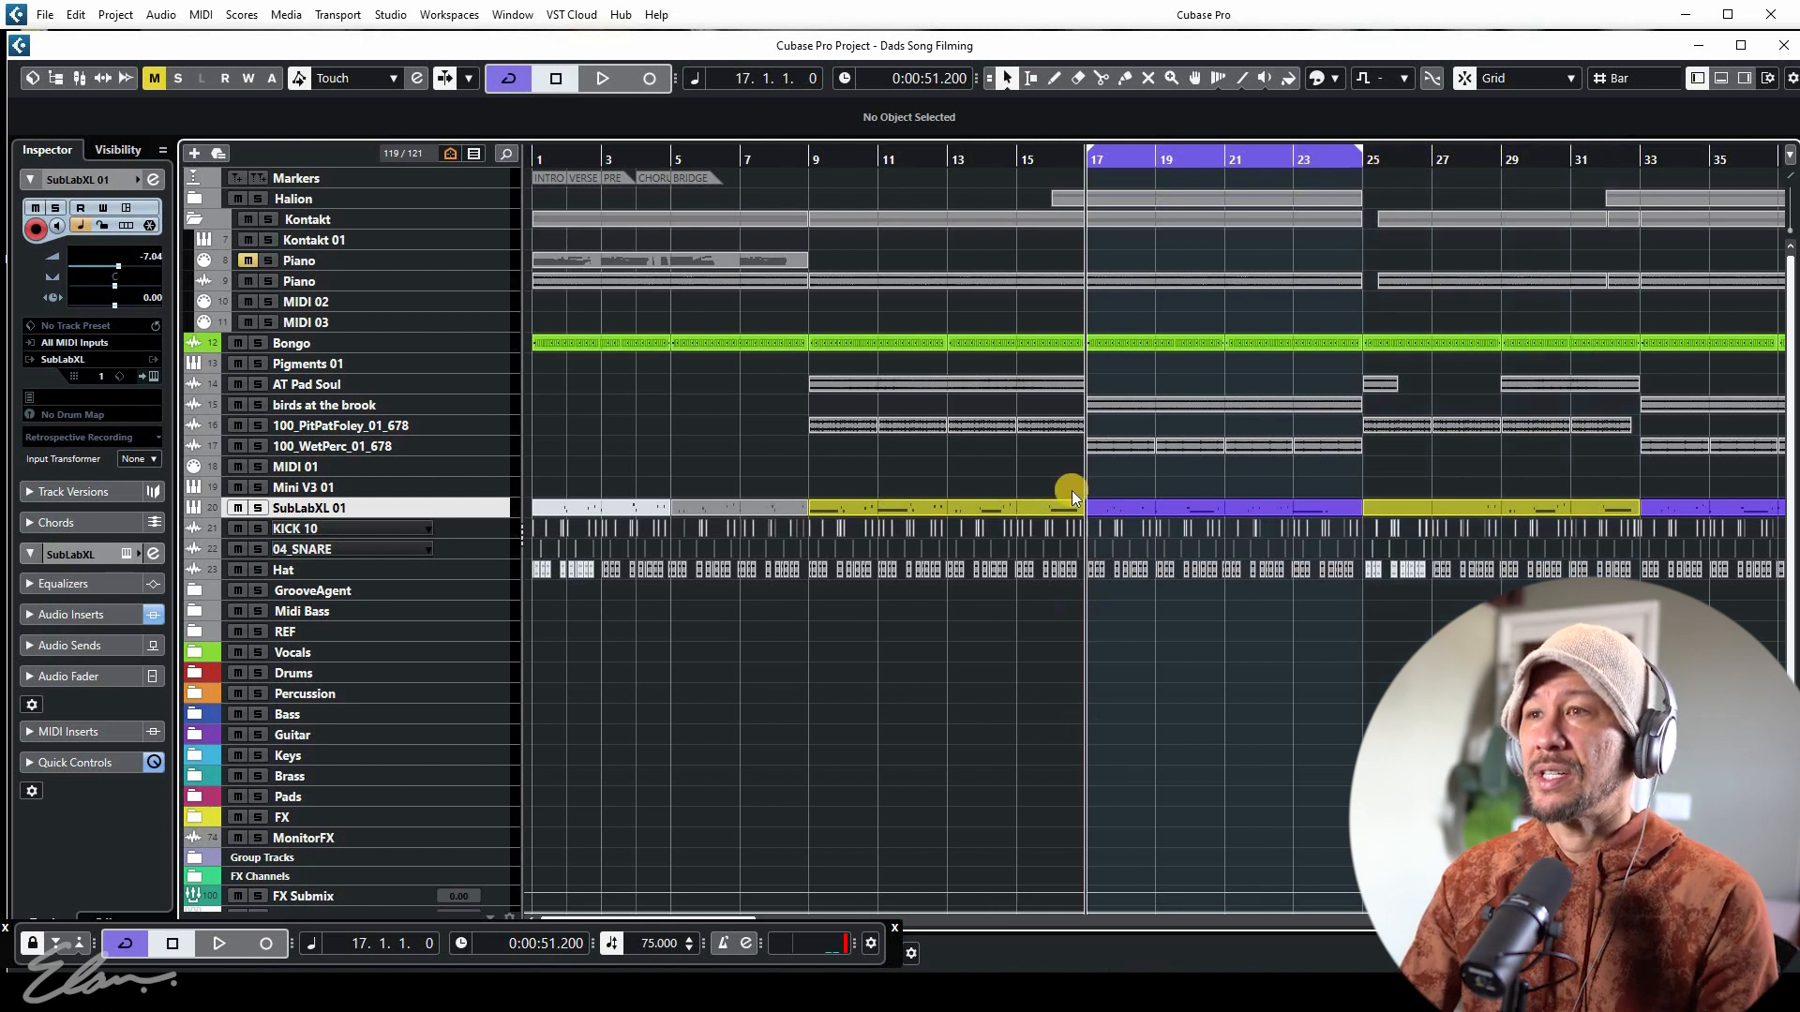
# Solo and enlarge the birds at the brook track, and compare its channel inserts bypassed and active during playback
pyautogui.click(259, 403)
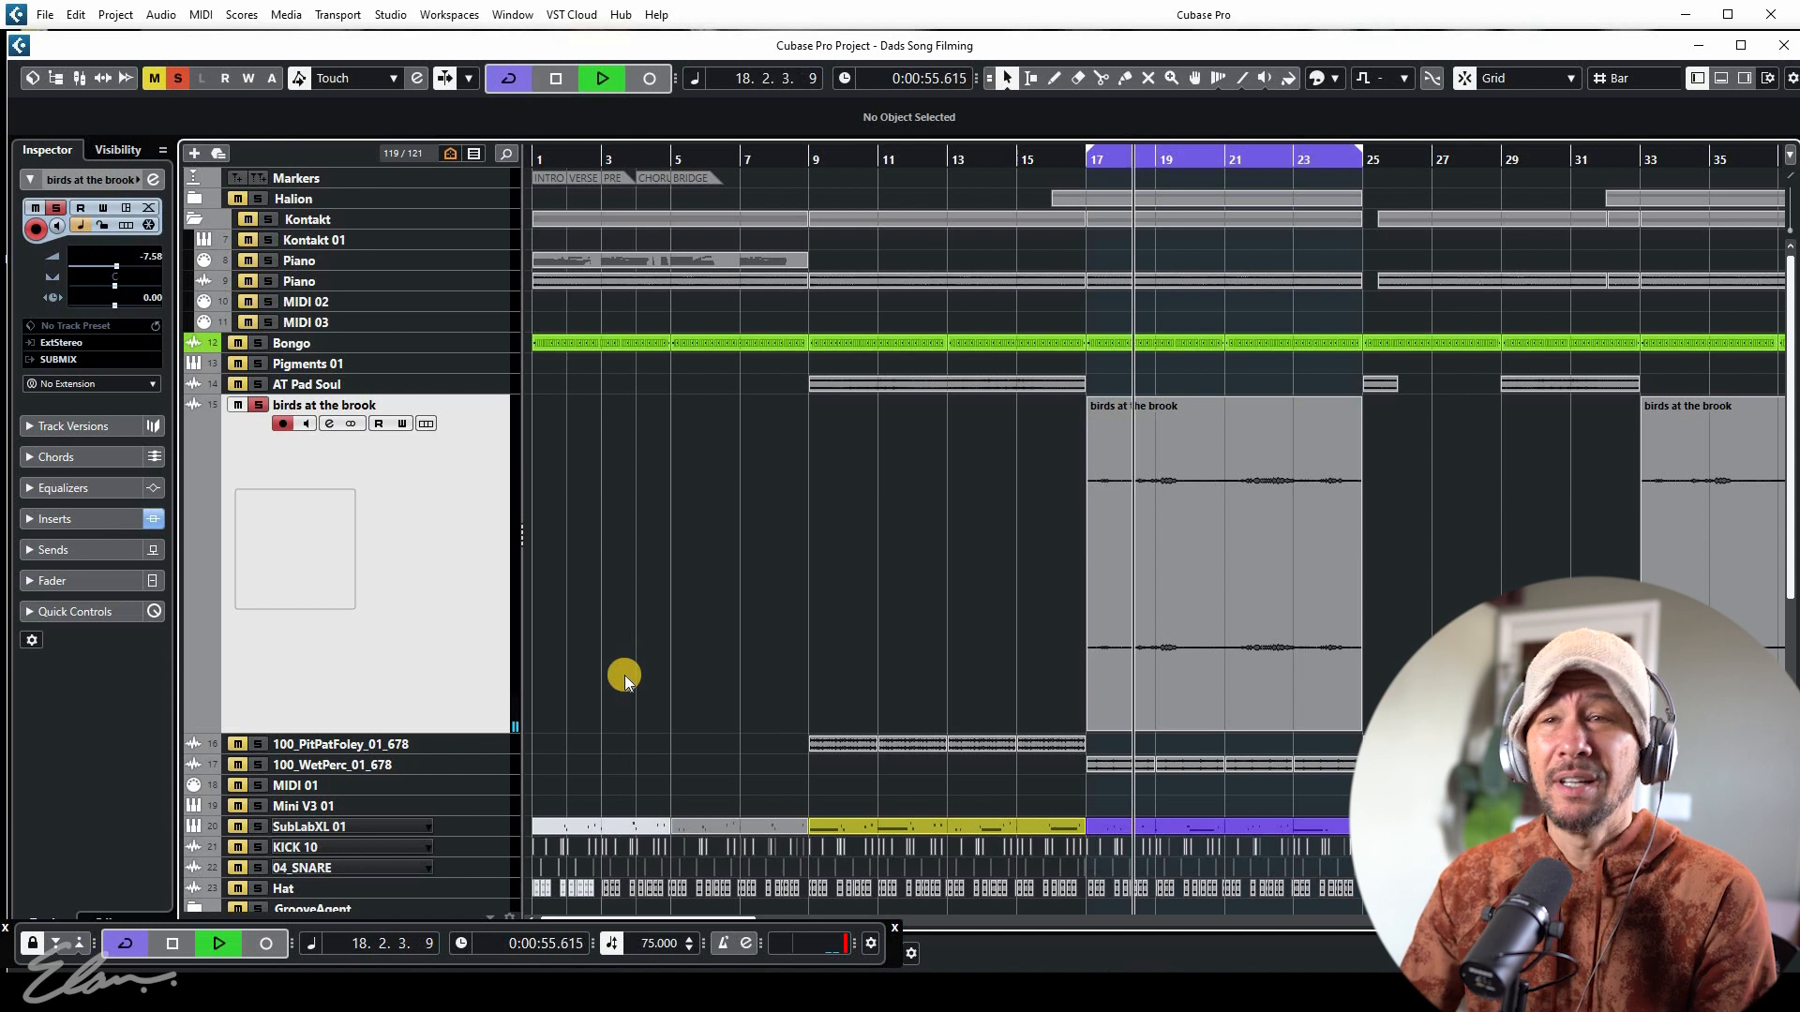
pyautogui.click(325, 427)
pyautogui.moveTo(820, 413); pyautogui.dragTo(814, 348)
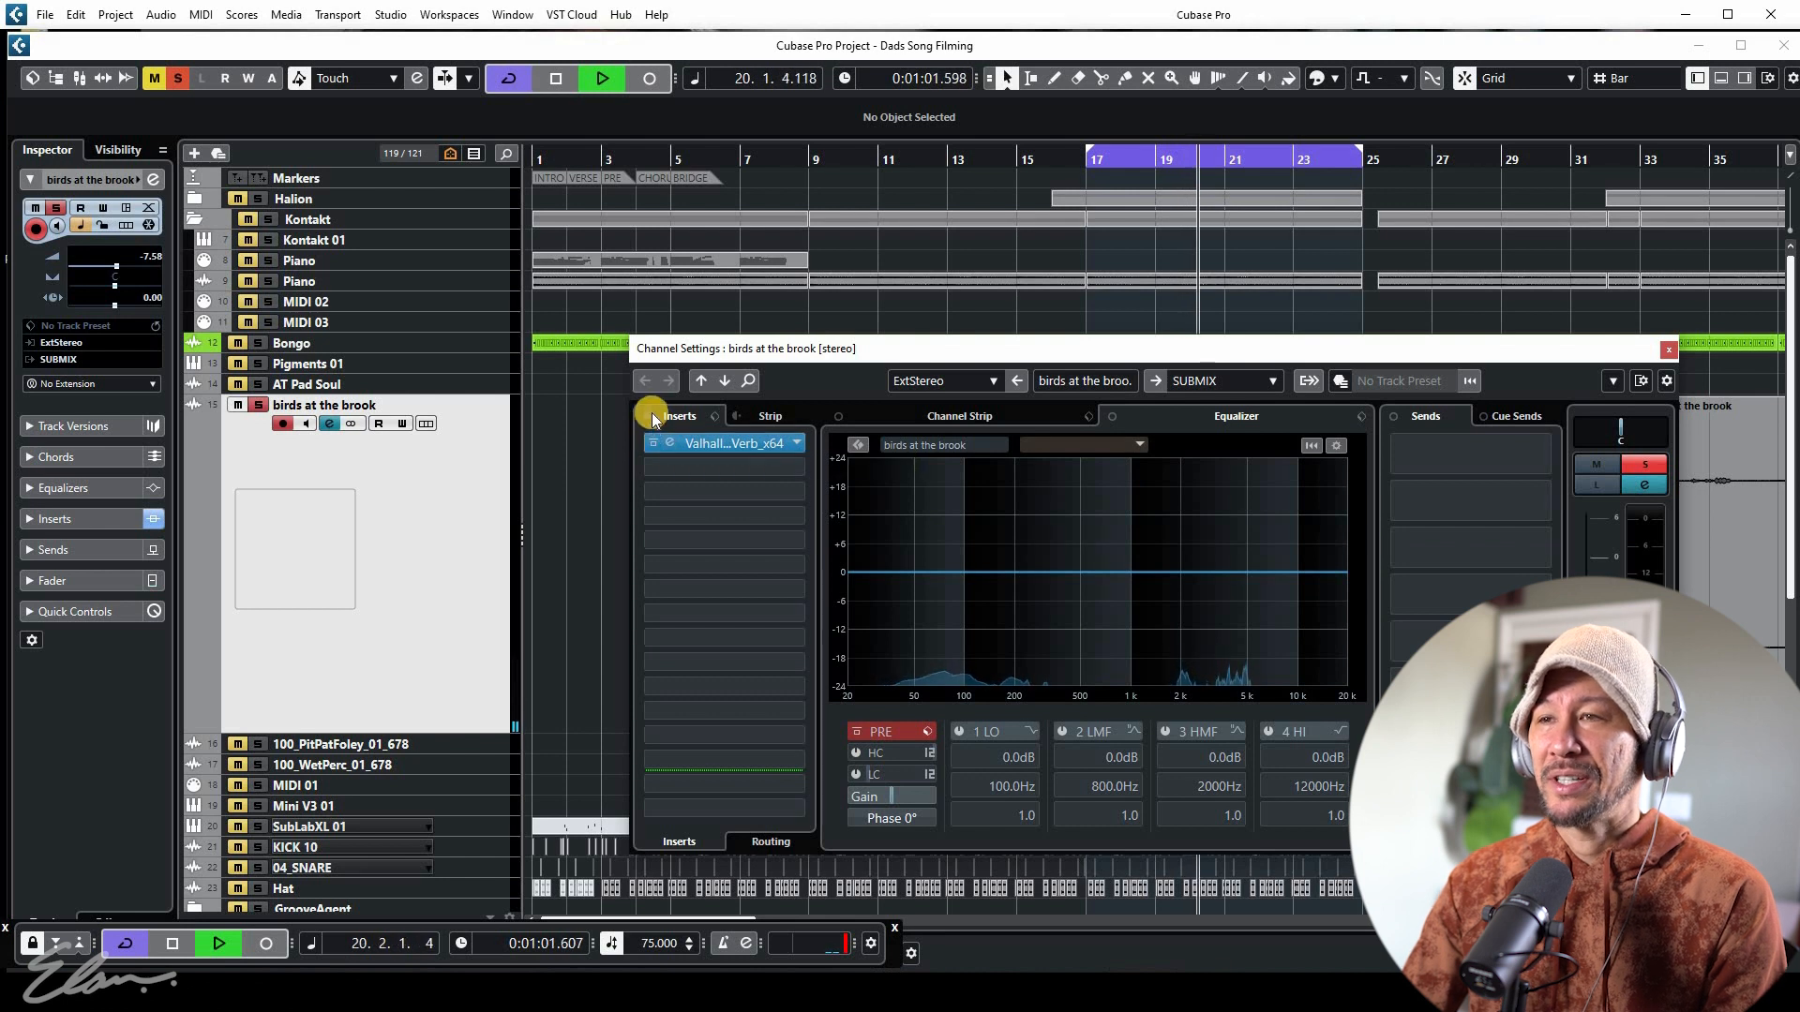
pyautogui.click(650, 415)
pyautogui.click(653, 425)
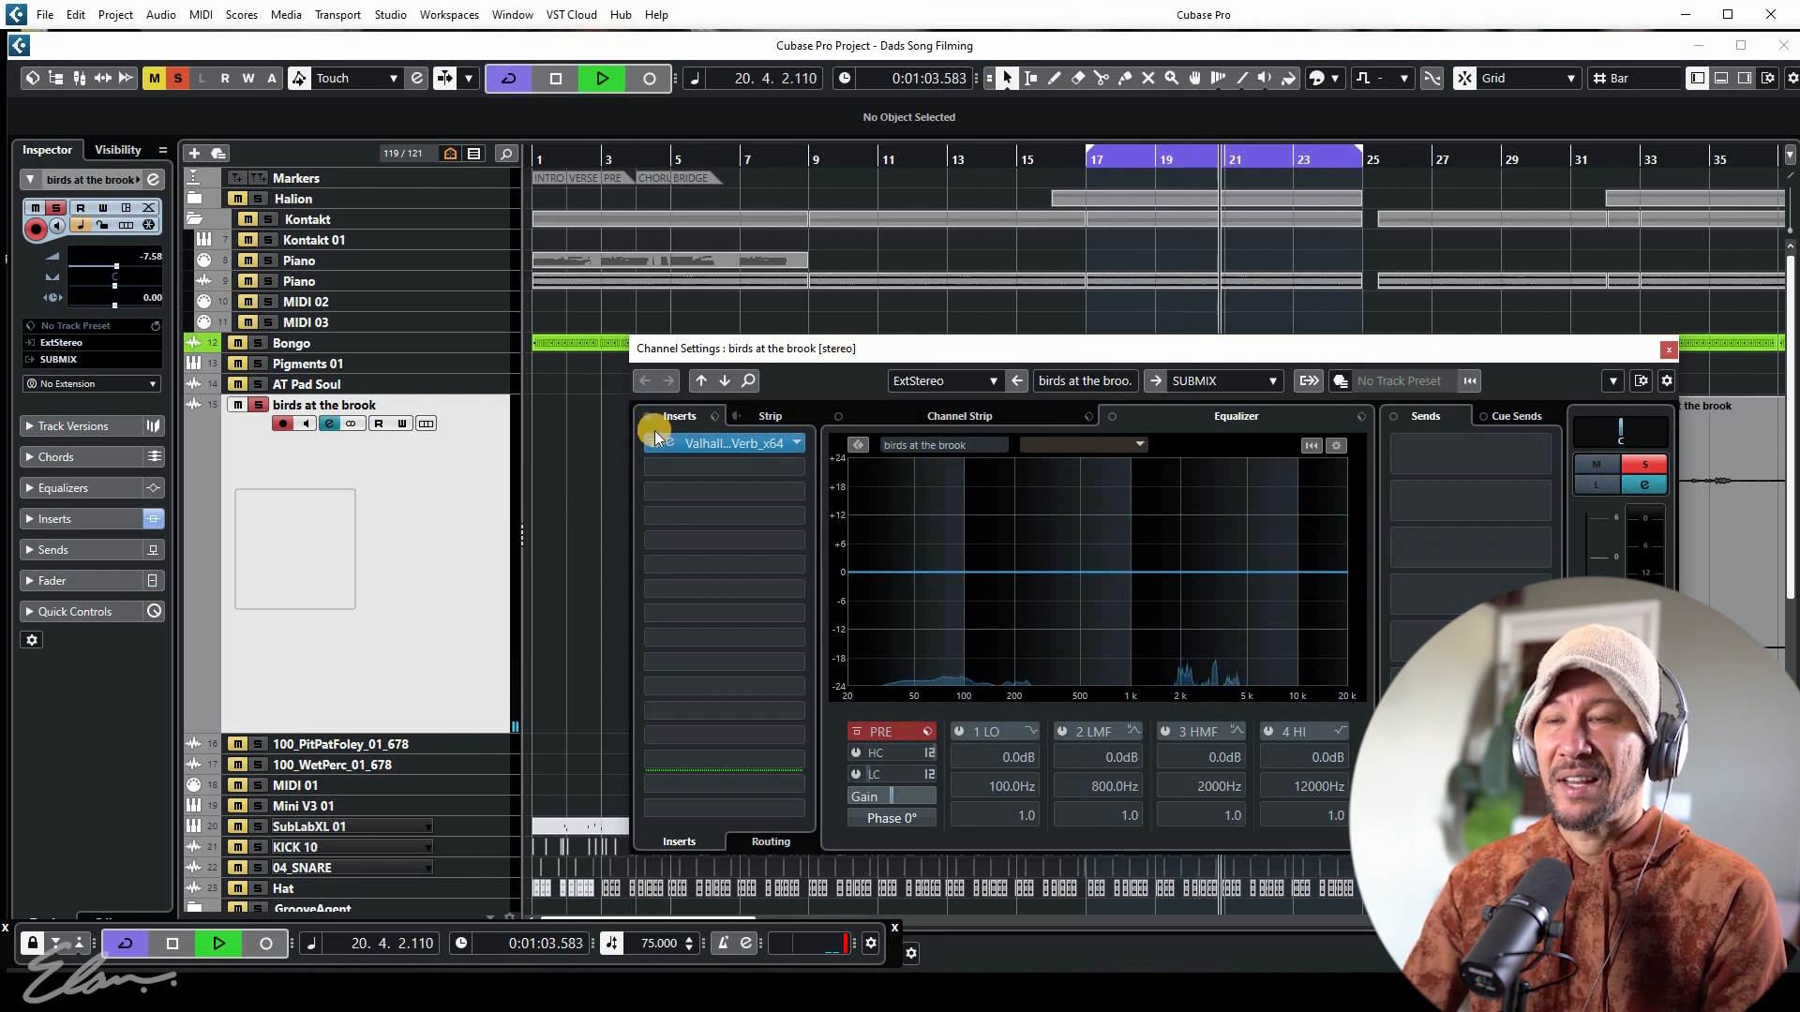
# Examine the ValhallaVintageVerb reverb on the birds at the brook channel with a bypass comparison, and close the plug-in and channel settings
pyautogui.click(668, 443)
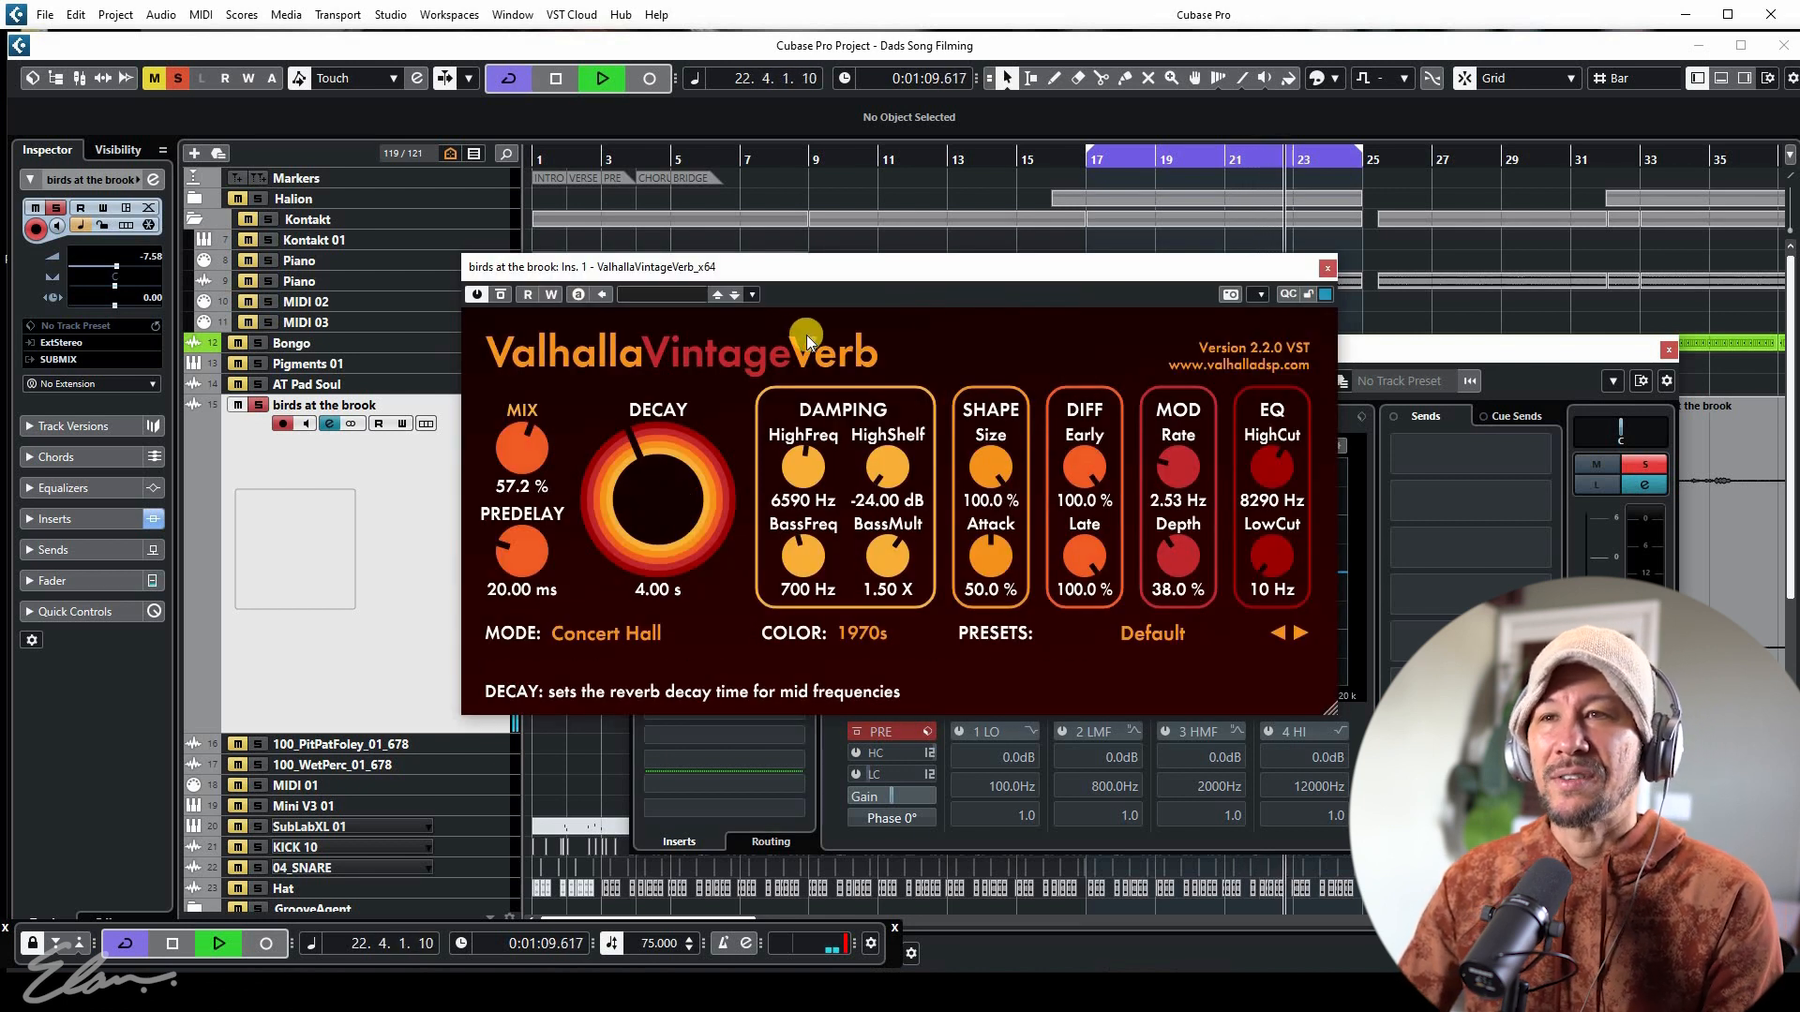
pyautogui.moveTo(809, 286); pyautogui.dragTo(1020, 343)
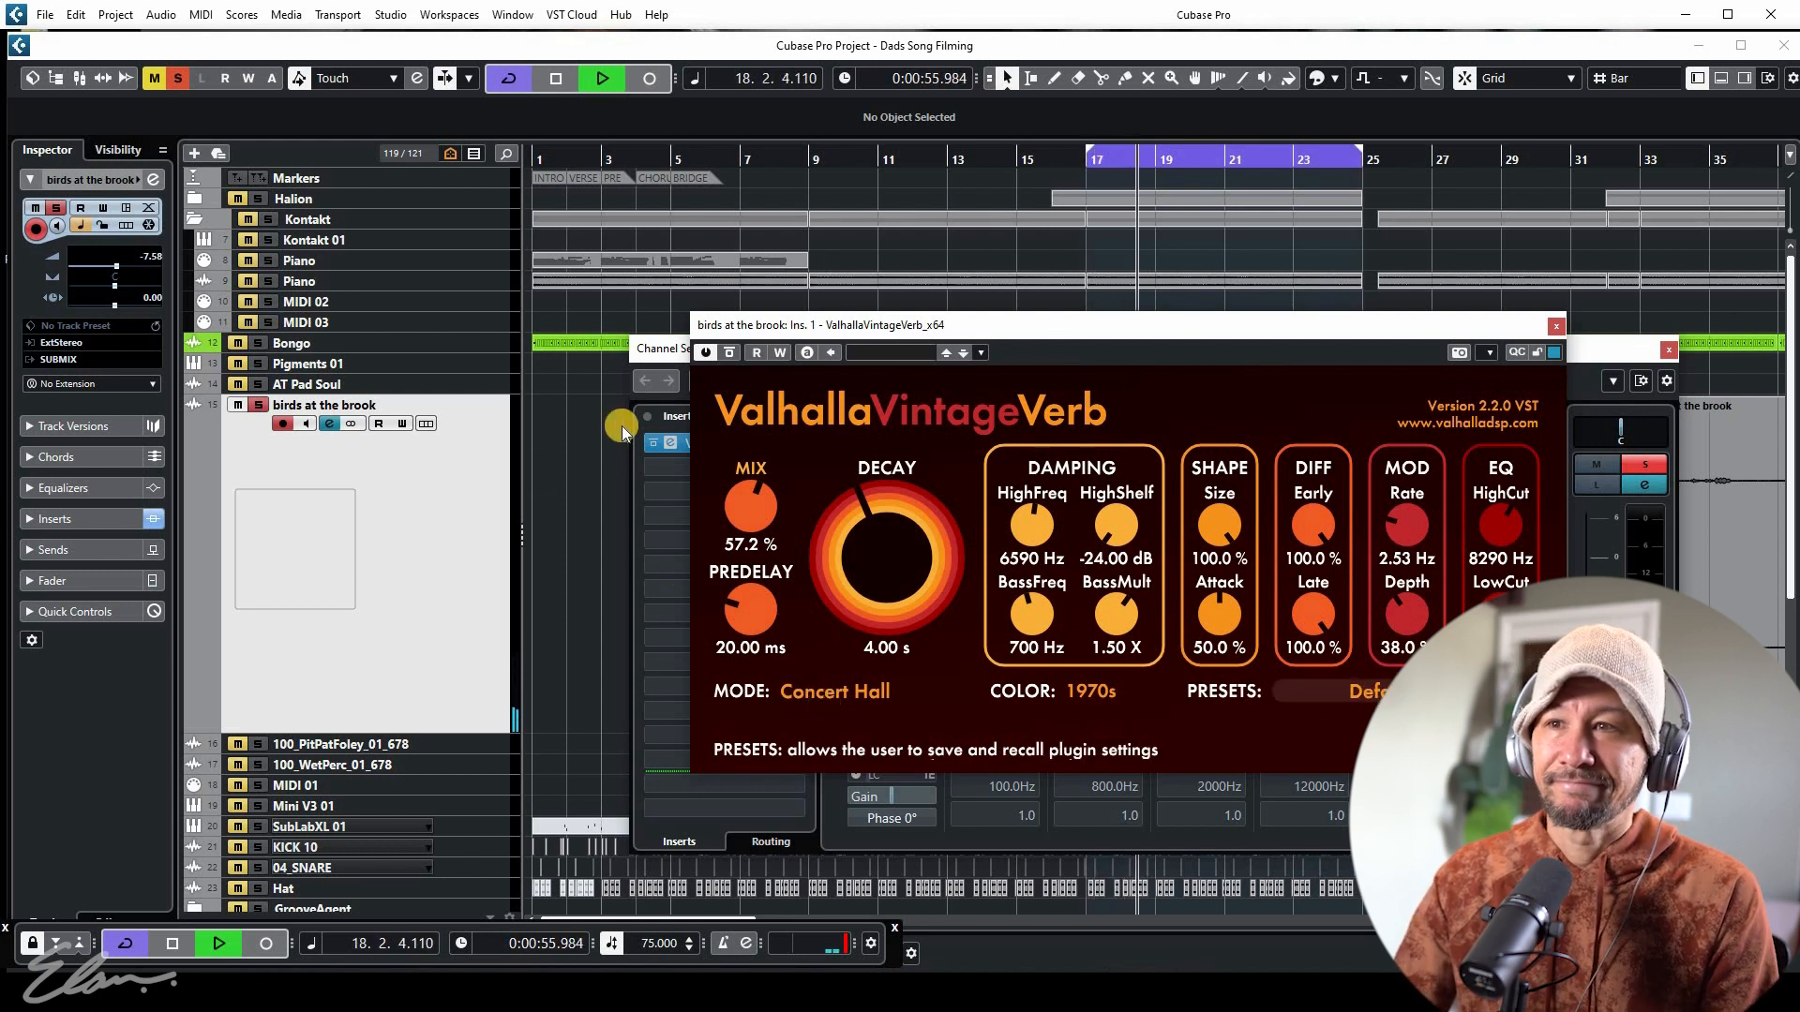
pyautogui.click(730, 356)
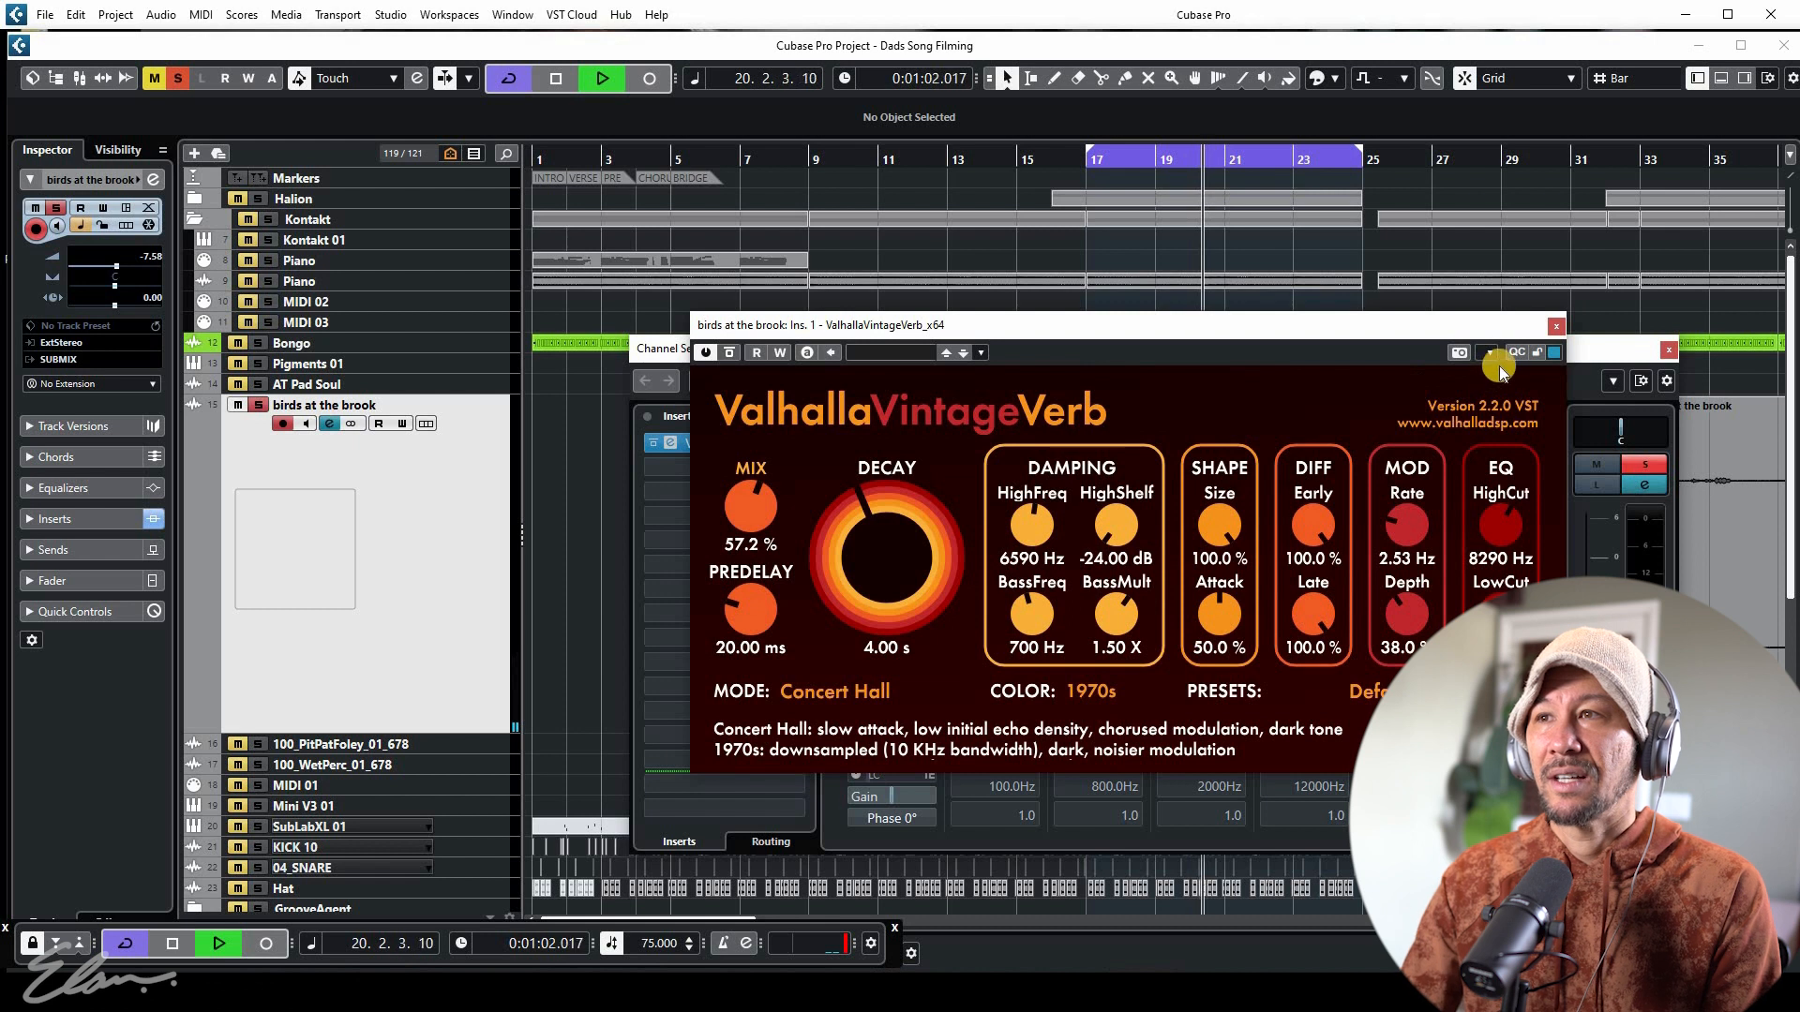
pyautogui.click(1556, 325)
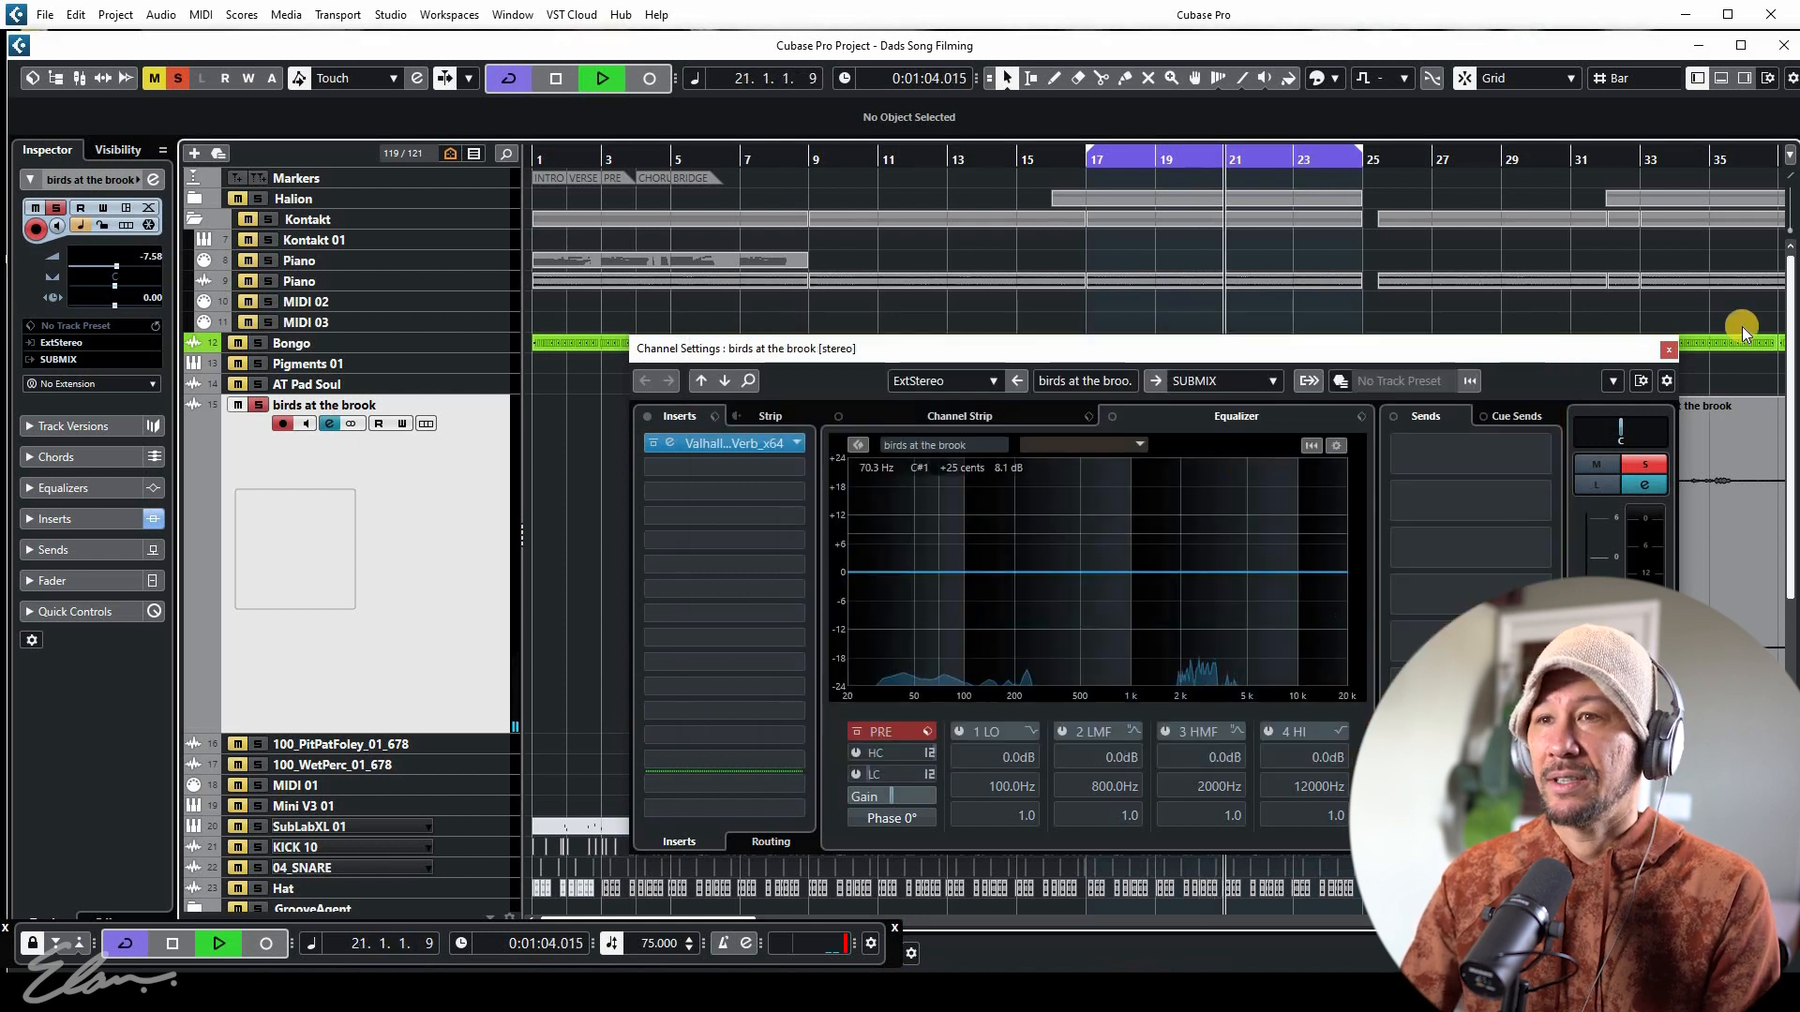
pyautogui.click(1669, 349)
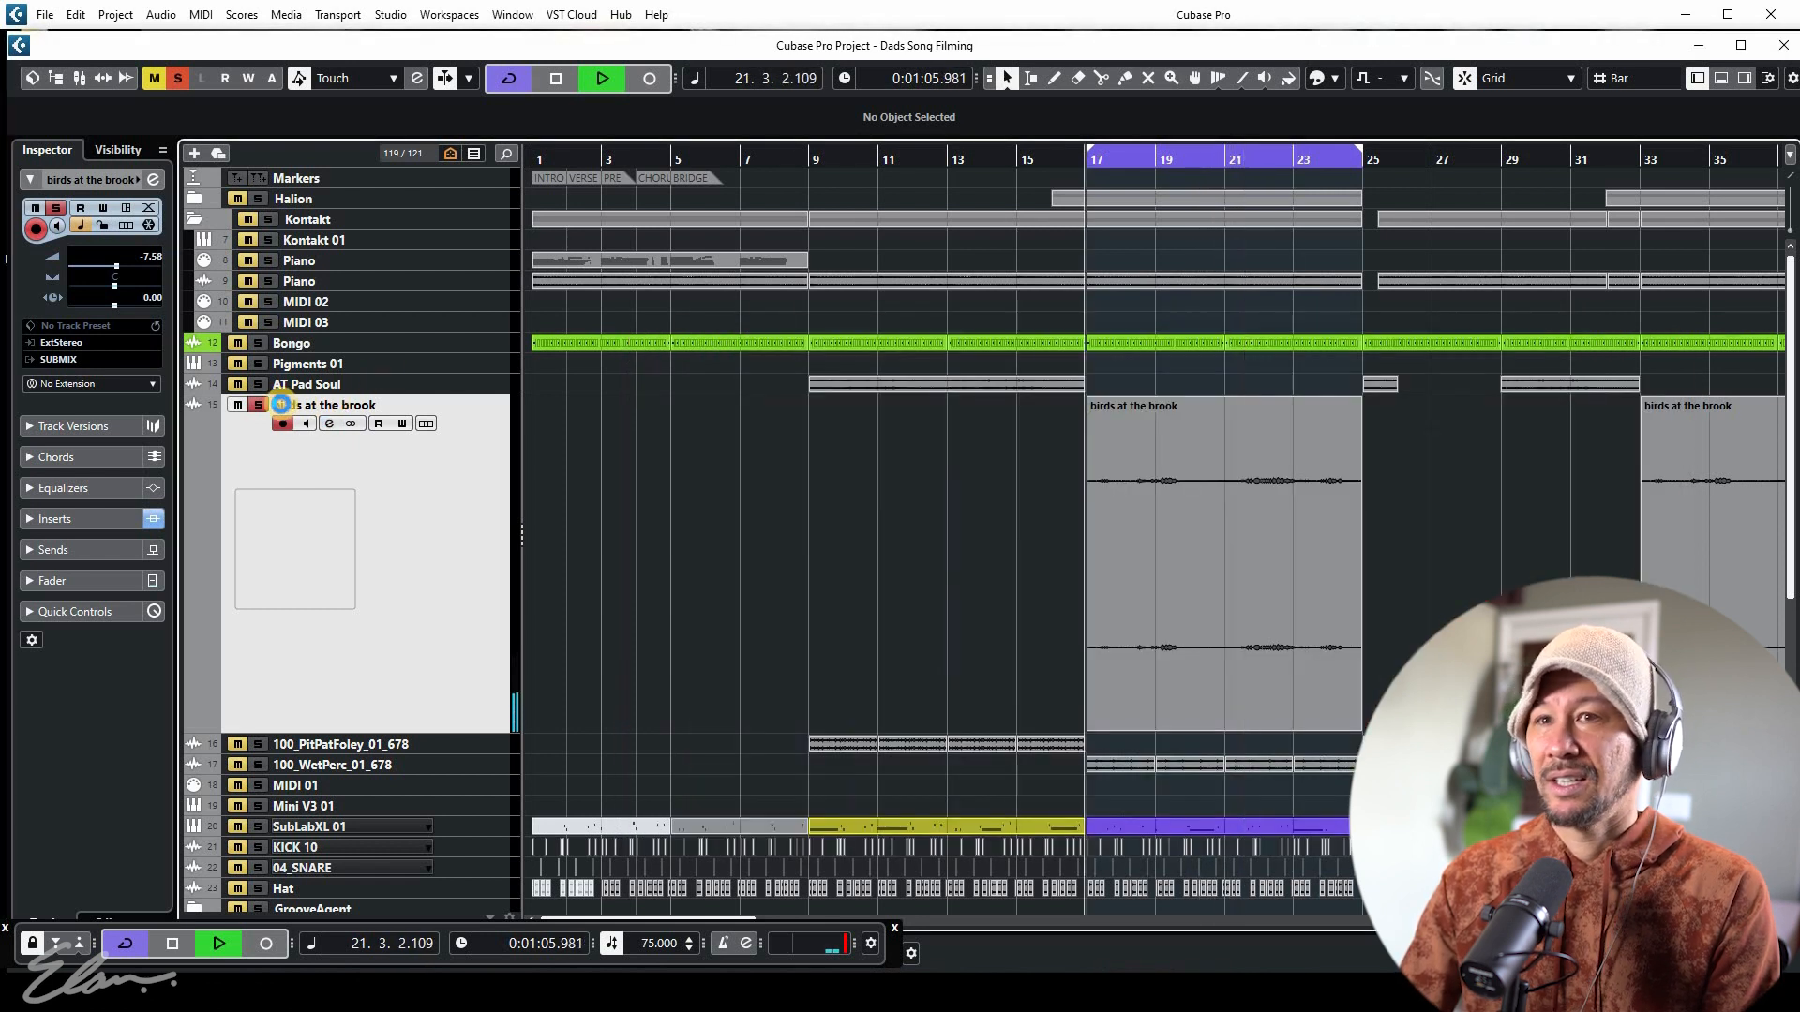
# Stop playback, unsolo the birds at the brook track, and return it to its normal height
pyautogui.press('space')
pyautogui.click(258, 405)
pyautogui.press('z')
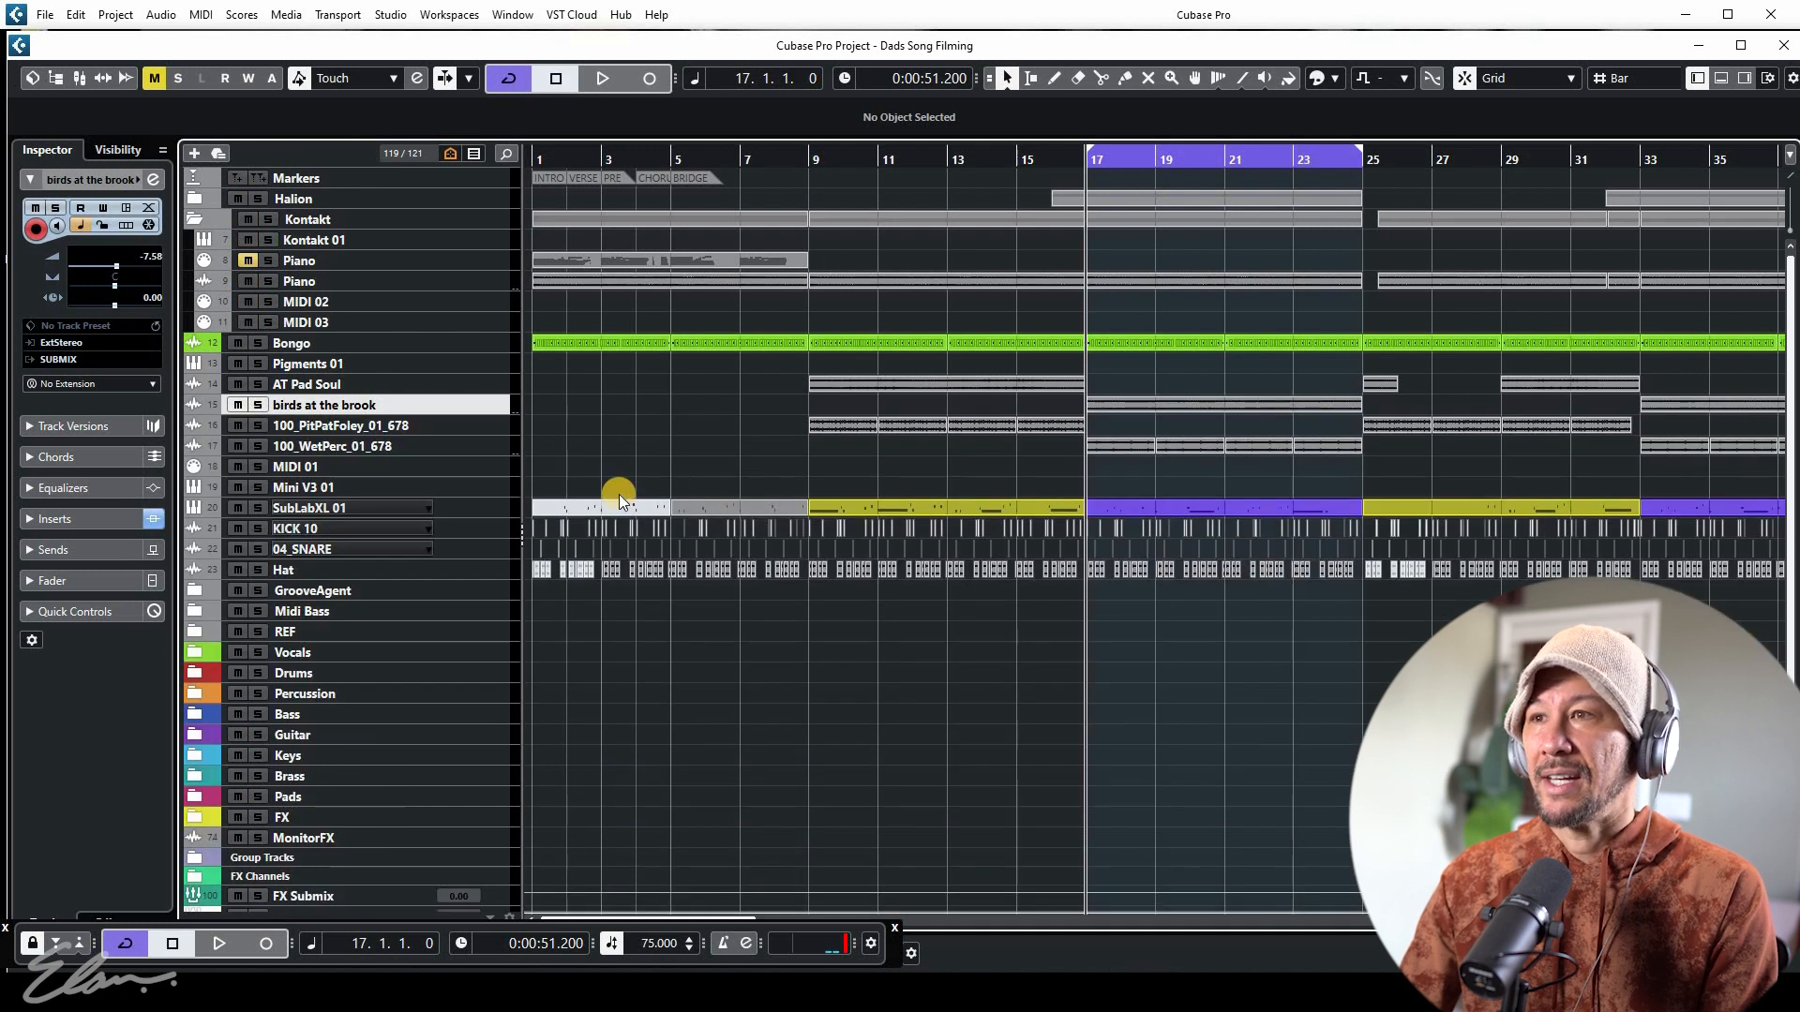
# Enlarge the 100_WetPerc_01_678 track and briefly view its channel settings
pyautogui.click(272, 446)
pyautogui.press('z')
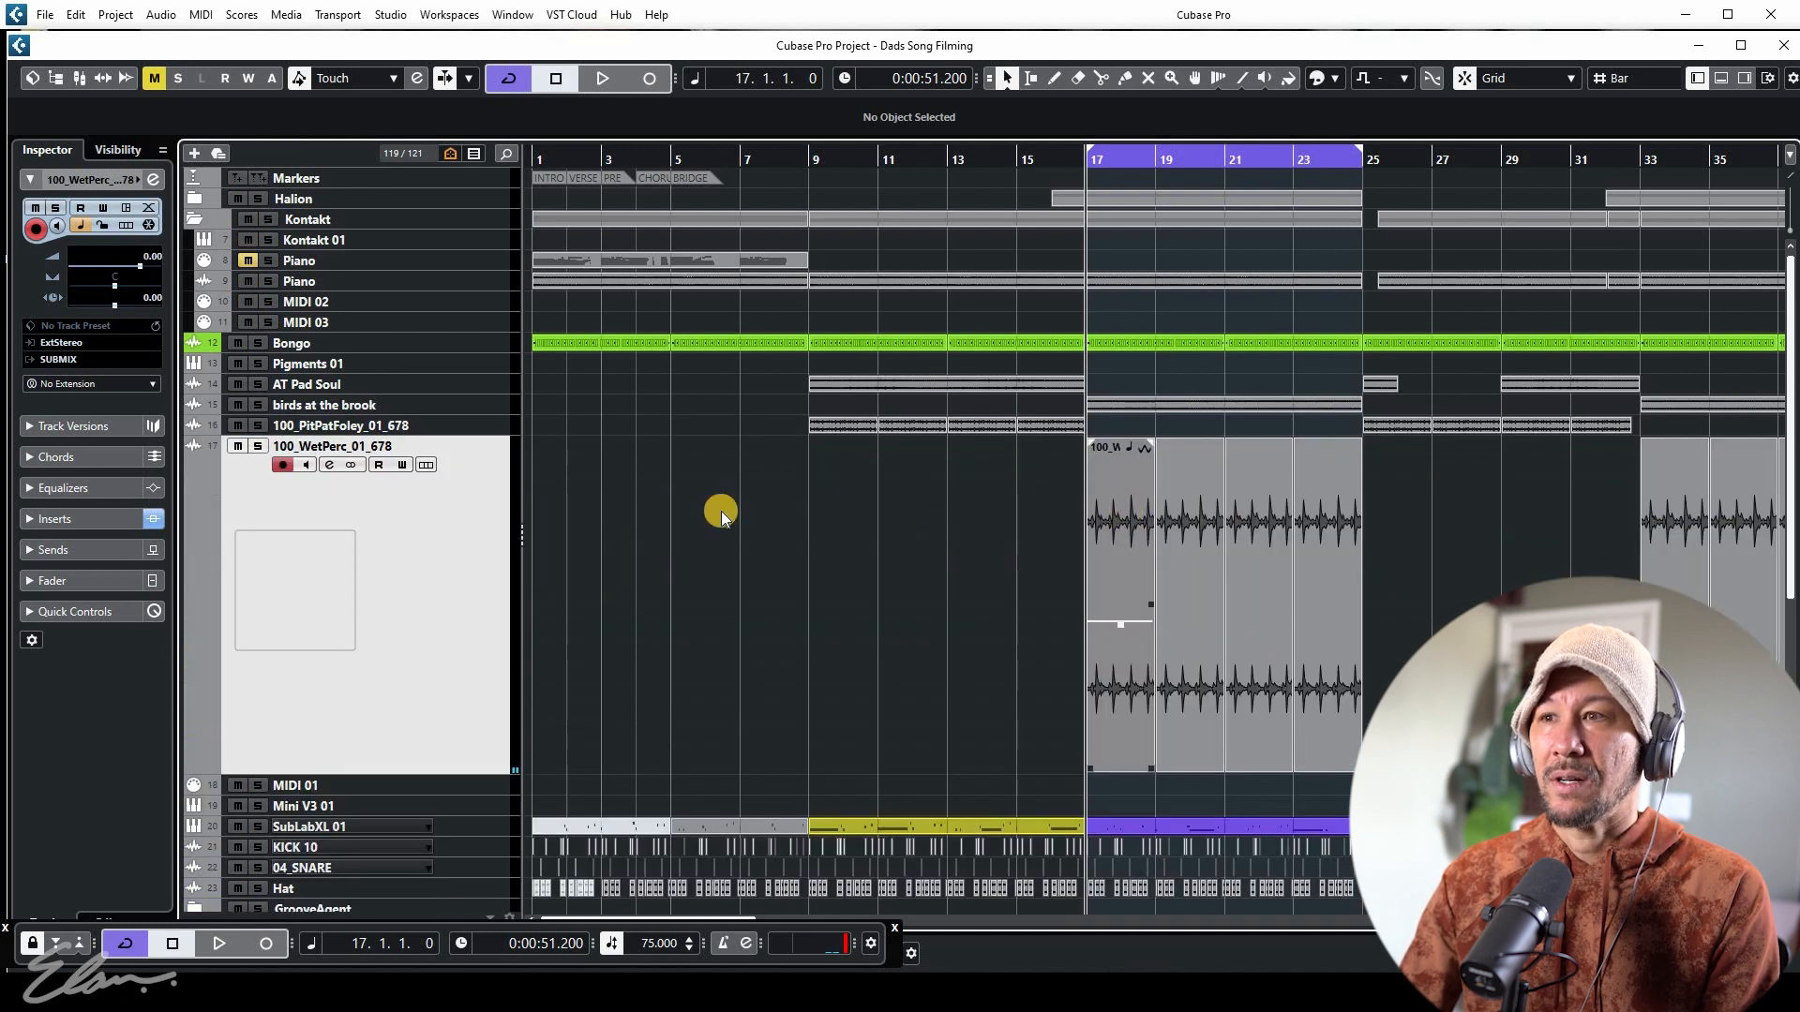
pyautogui.click(328, 466)
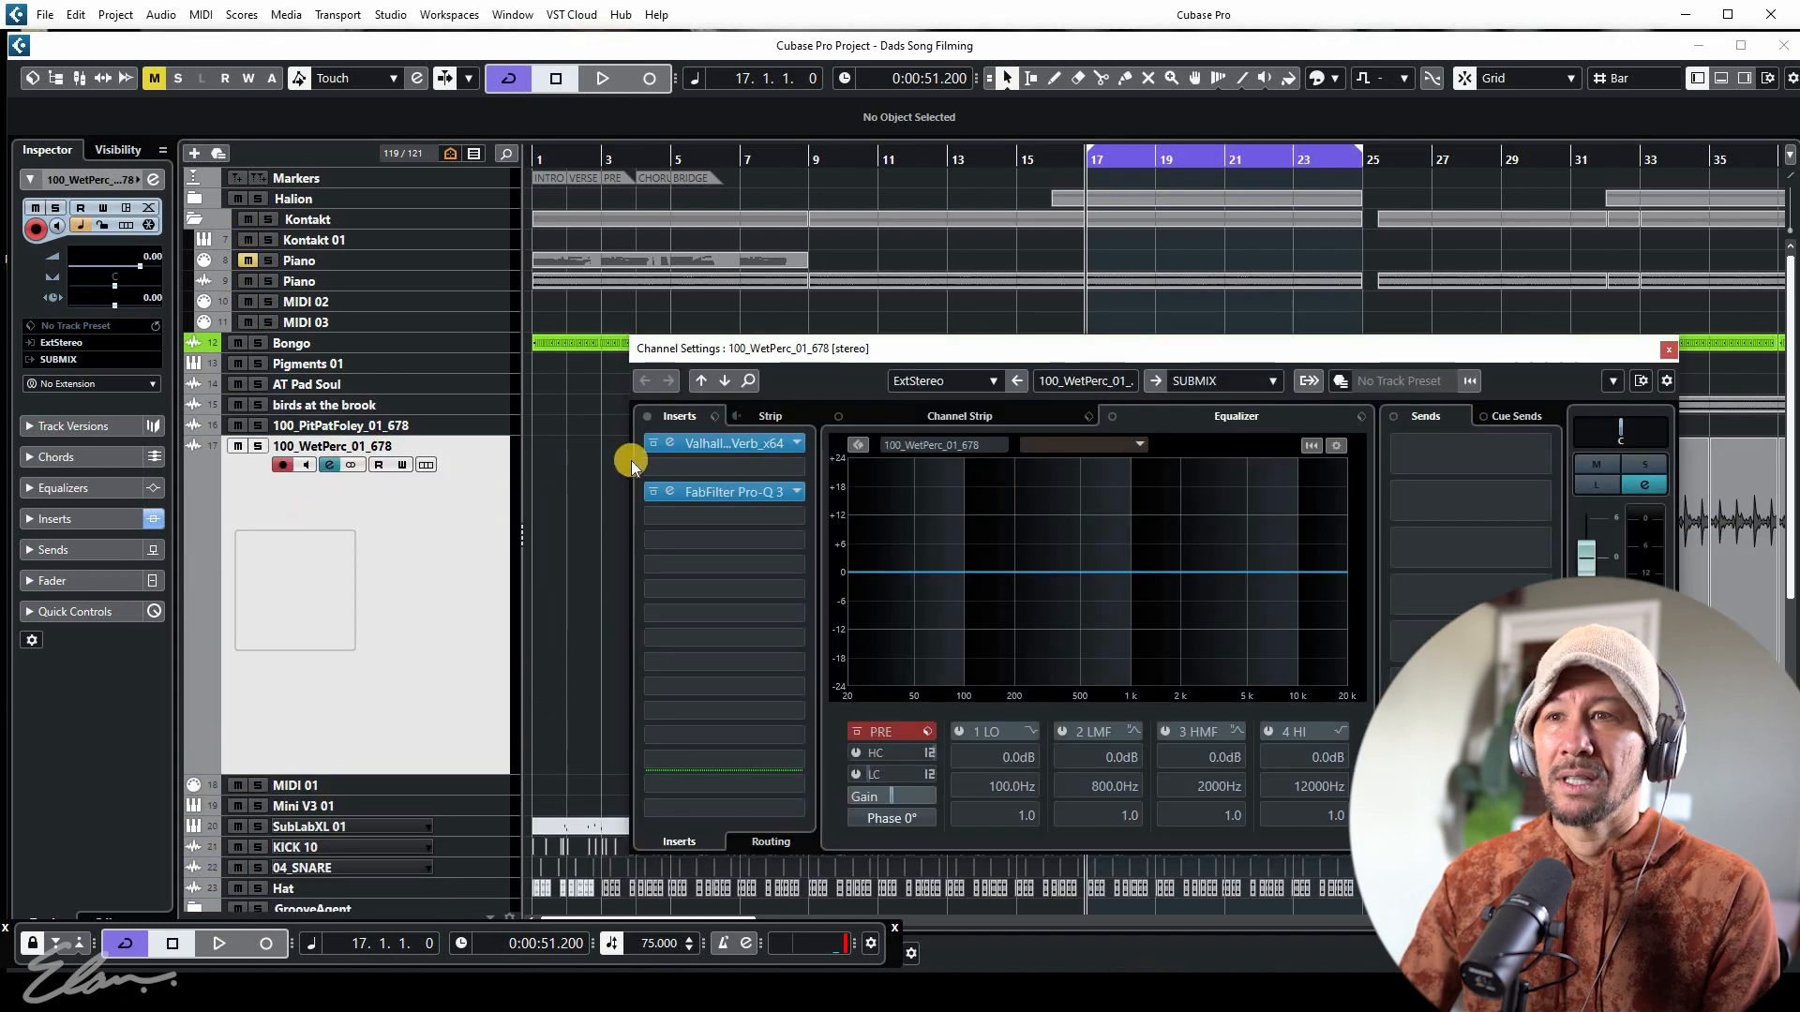
pyautogui.press('Escape')
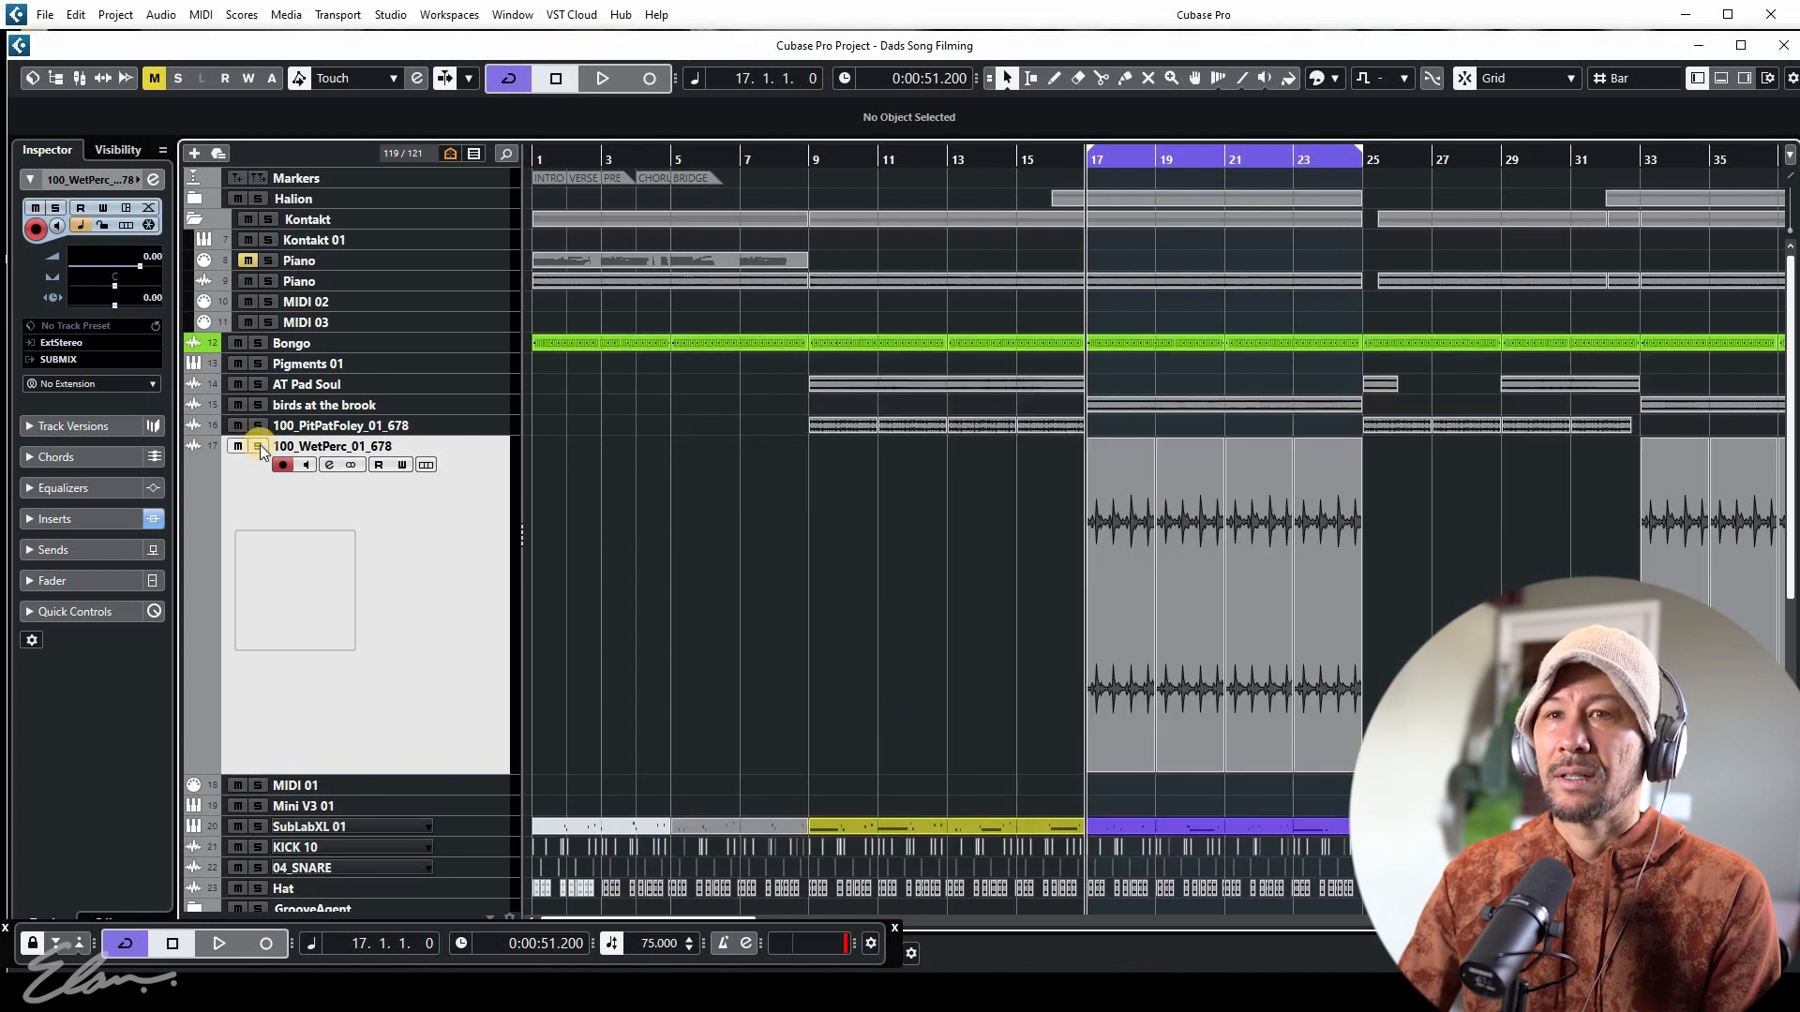
# Solo the 100_WetPerc_01_678 track and audition it with the ValhallaVintageVerb and FabFilter Pro-Q 3 inserts bypassed
pyautogui.click(258, 447)
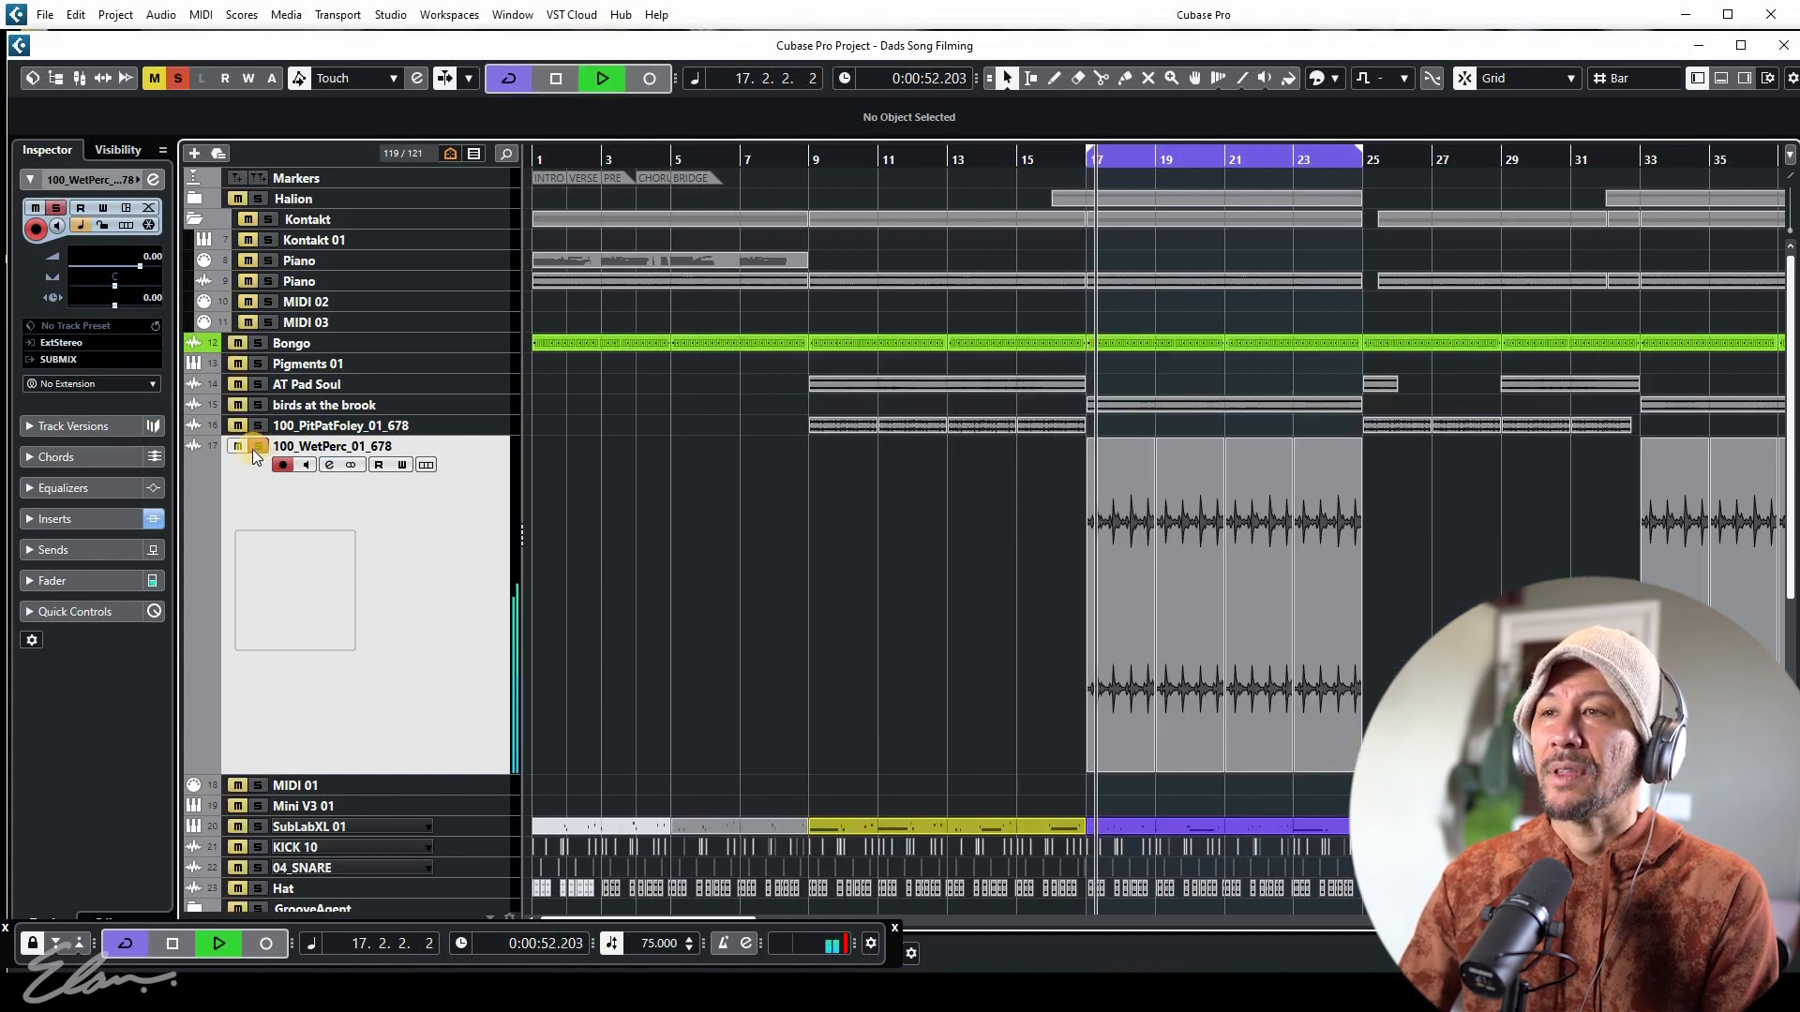
pyautogui.click(328, 466)
pyautogui.click(661, 453)
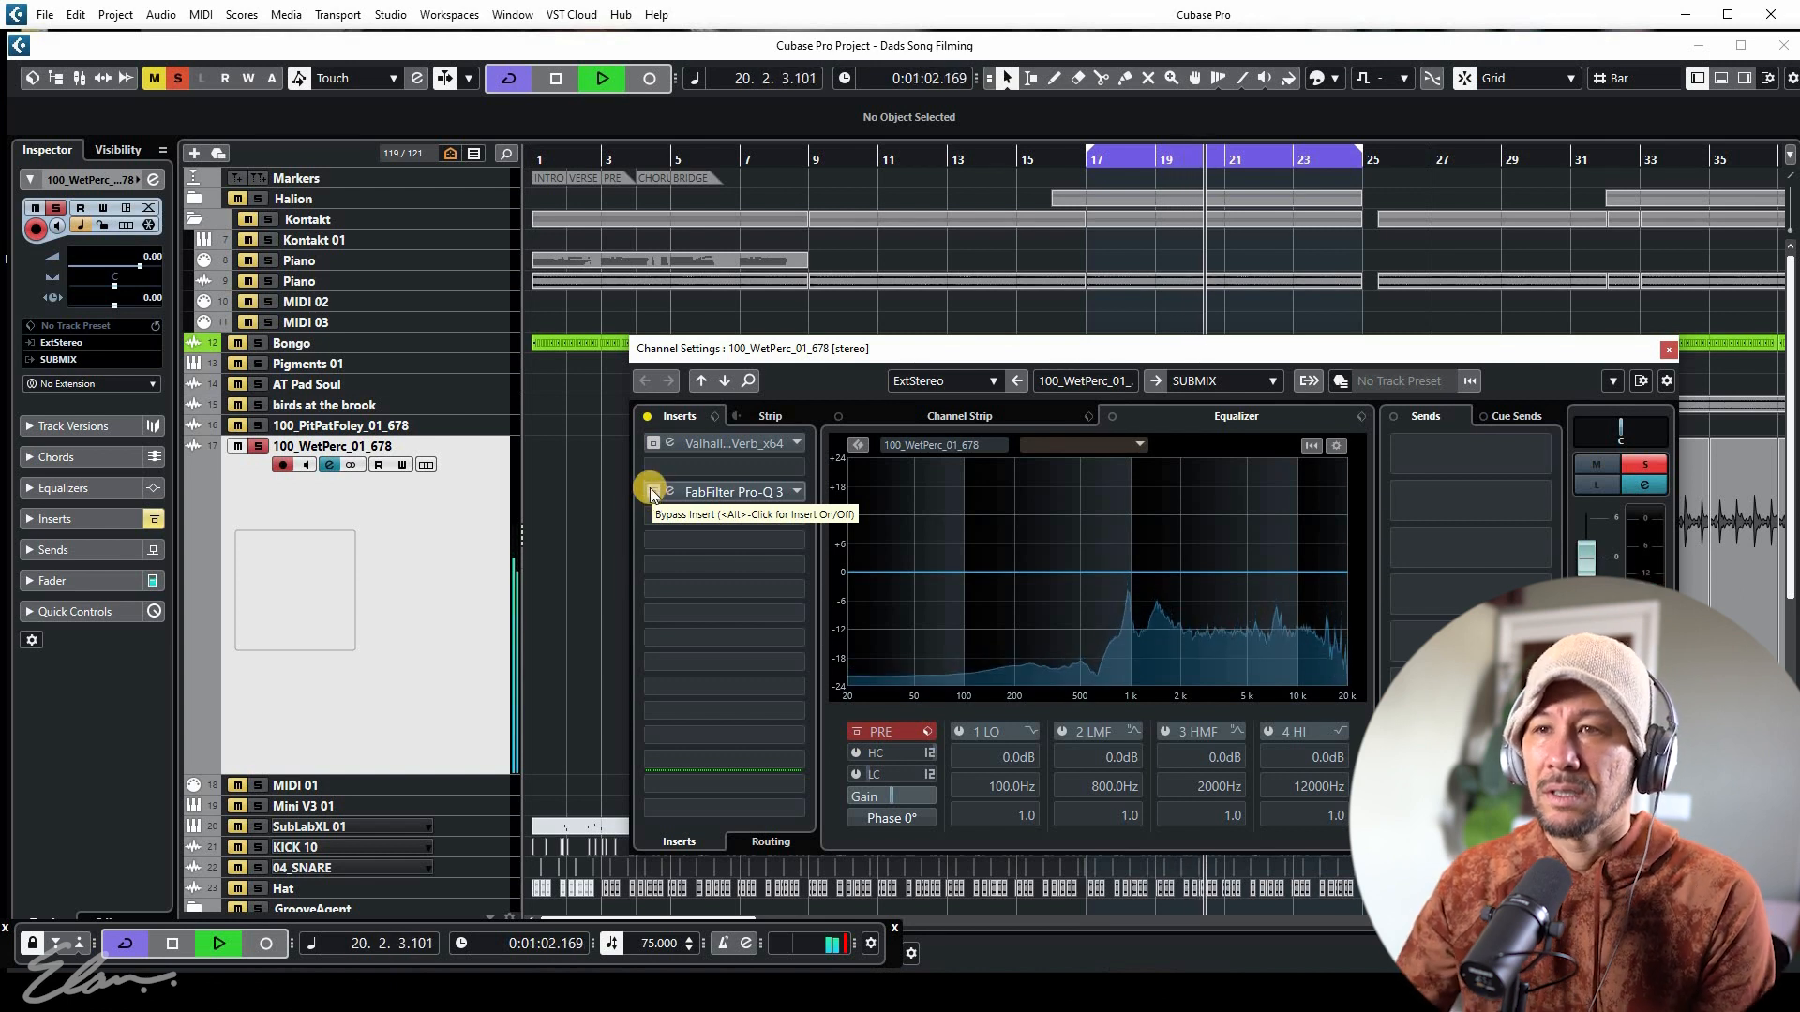
pyautogui.press('space')
# Reactivate the ValhallaVintageVerb insert on 100_WetPerc_01_678, view its settings, and audition the track with the reverb
pyautogui.click(653, 444)
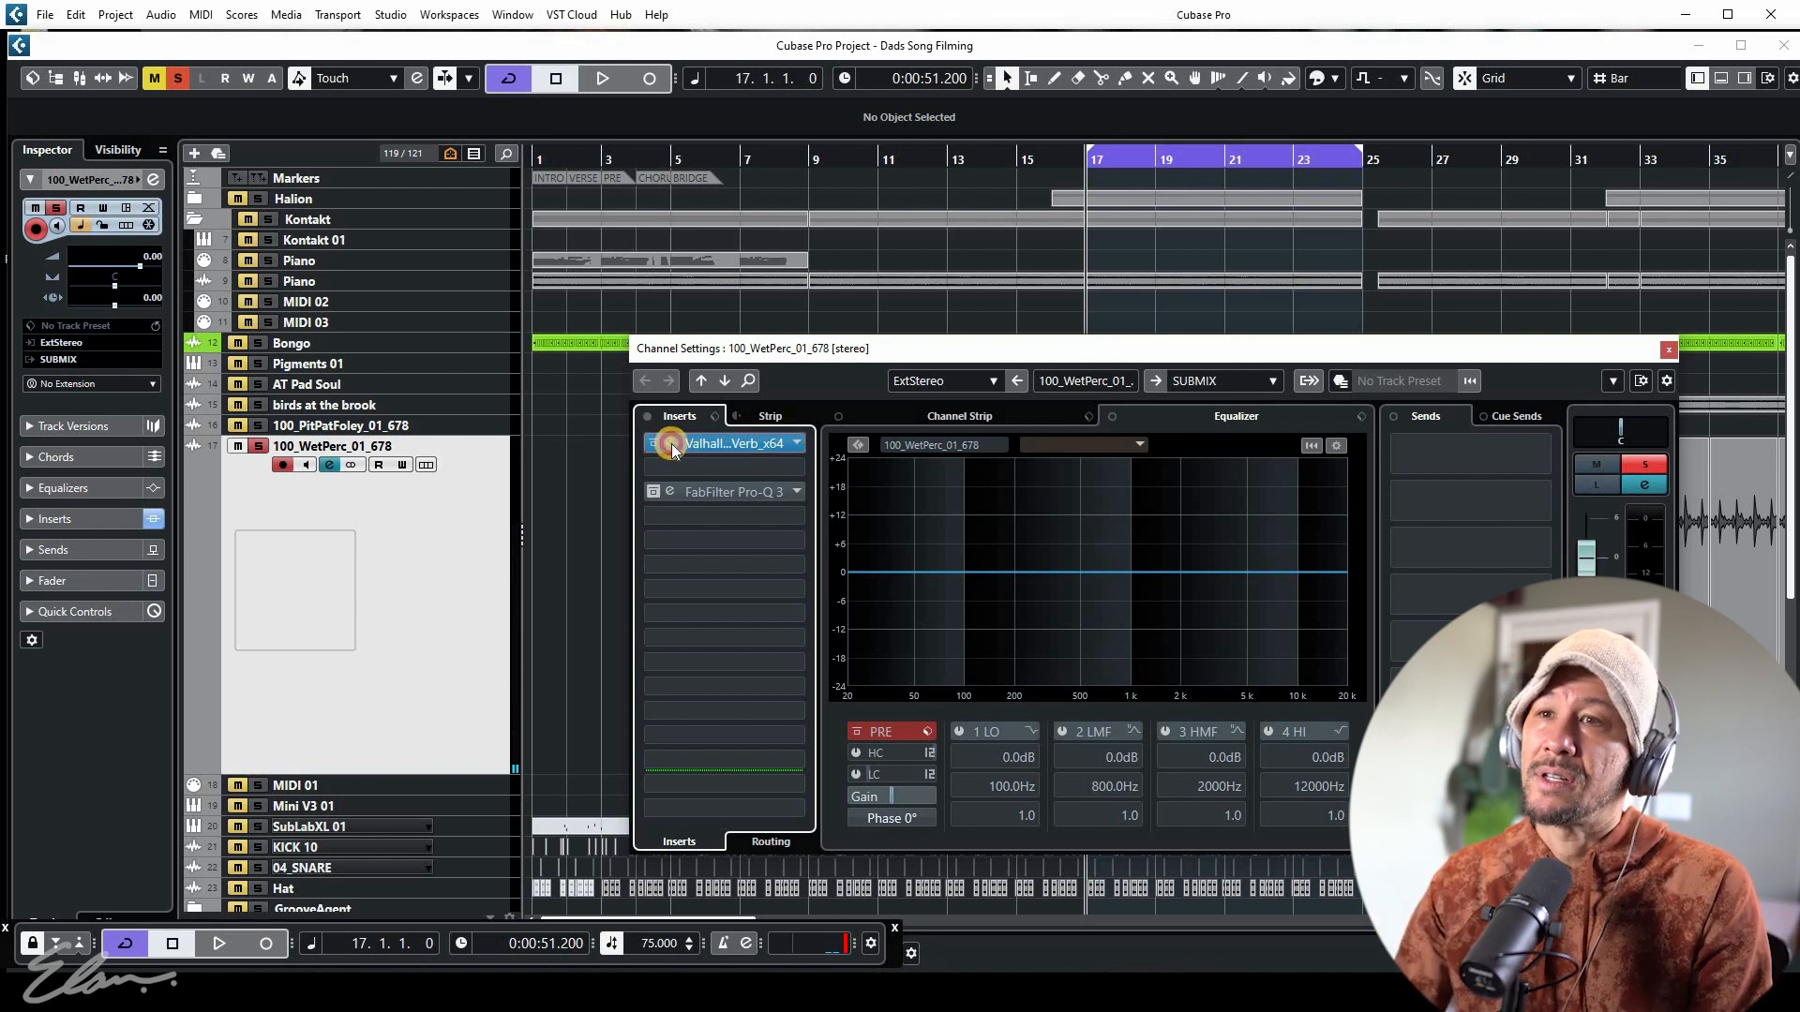
pyautogui.click(671, 442)
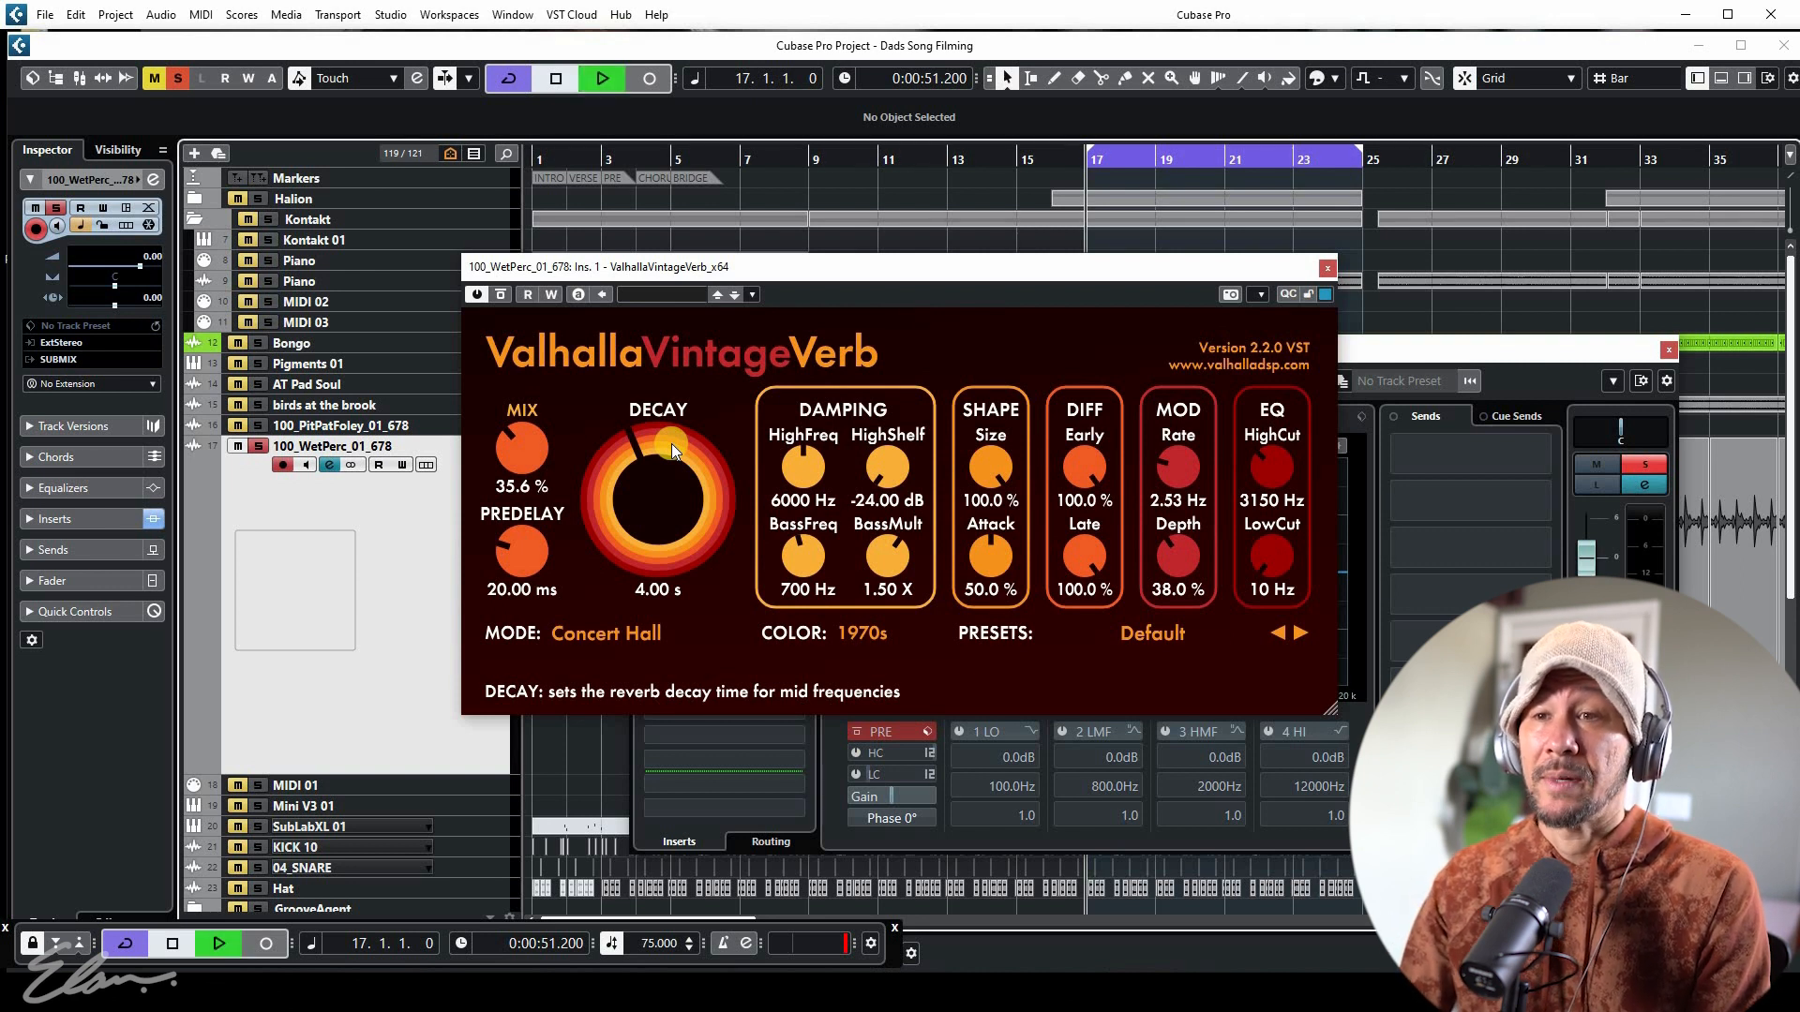
pyautogui.press('space')
pyautogui.click(1326, 269)
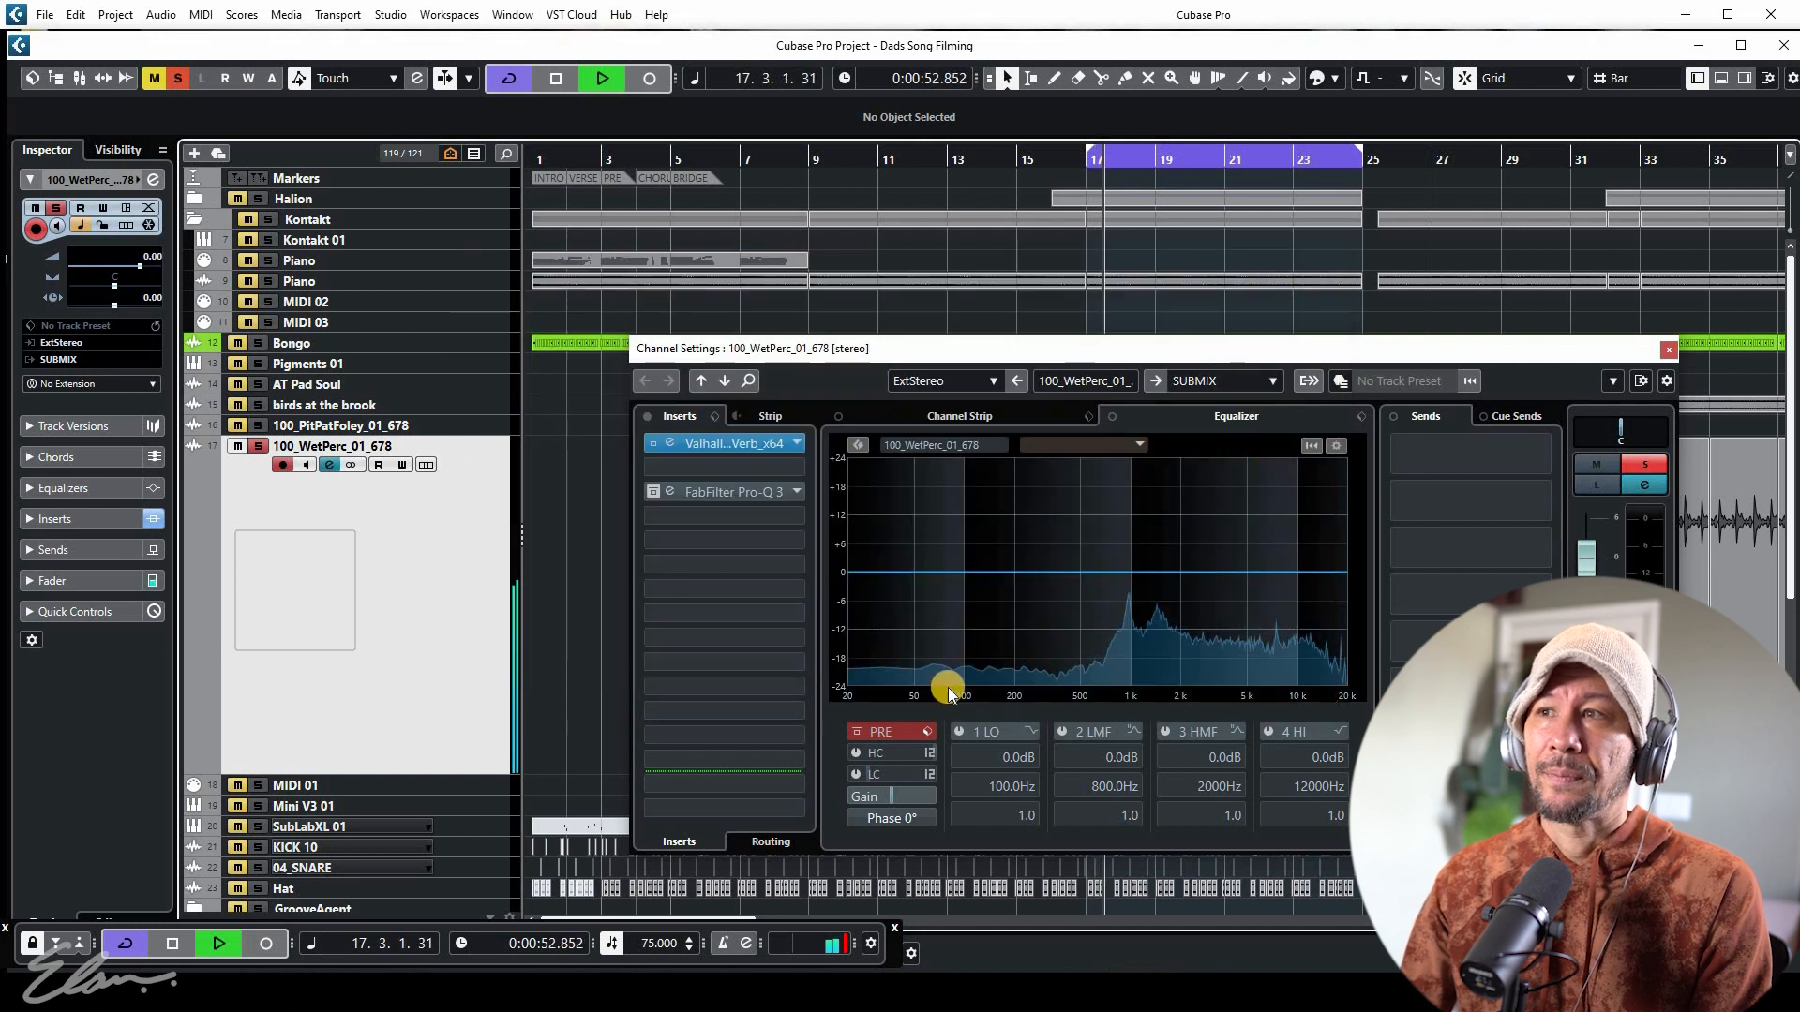
pyautogui.press('space')
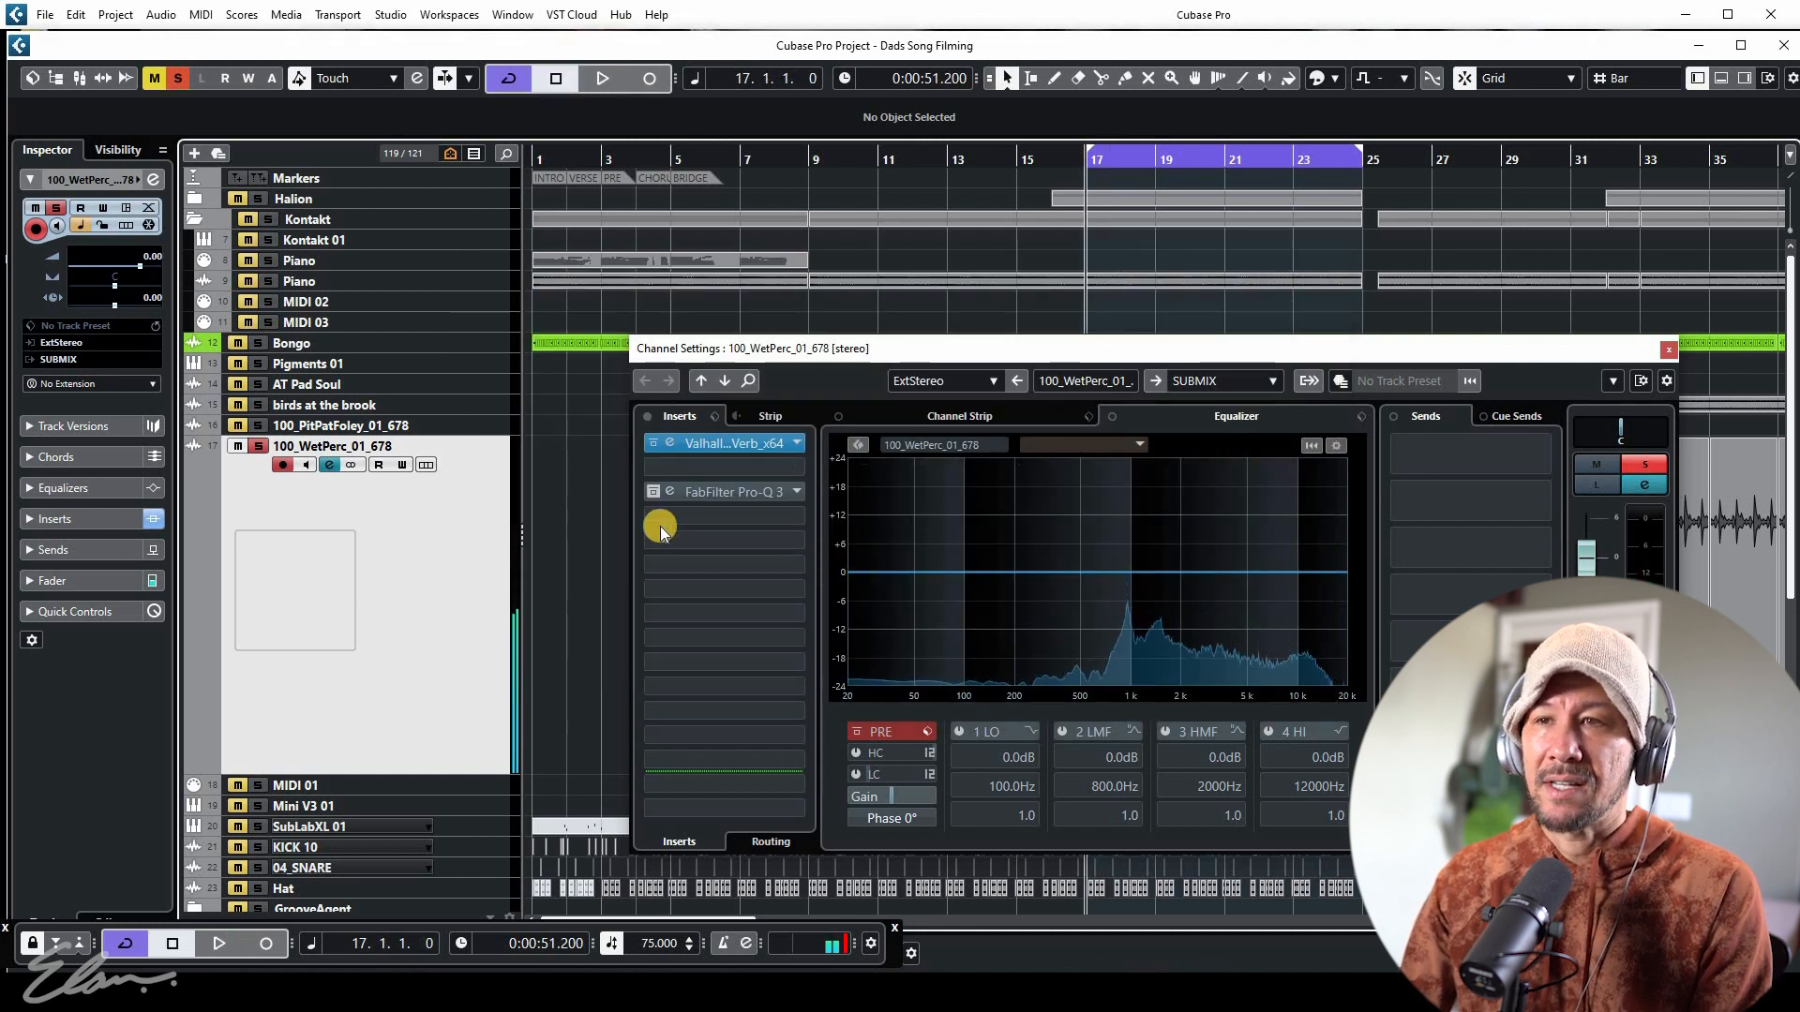
# Reactivate the FabFilter Pro-Q 3 insert, audition its EQ curve with a bypass comparison, and close the plug-in
pyautogui.click(656, 492)
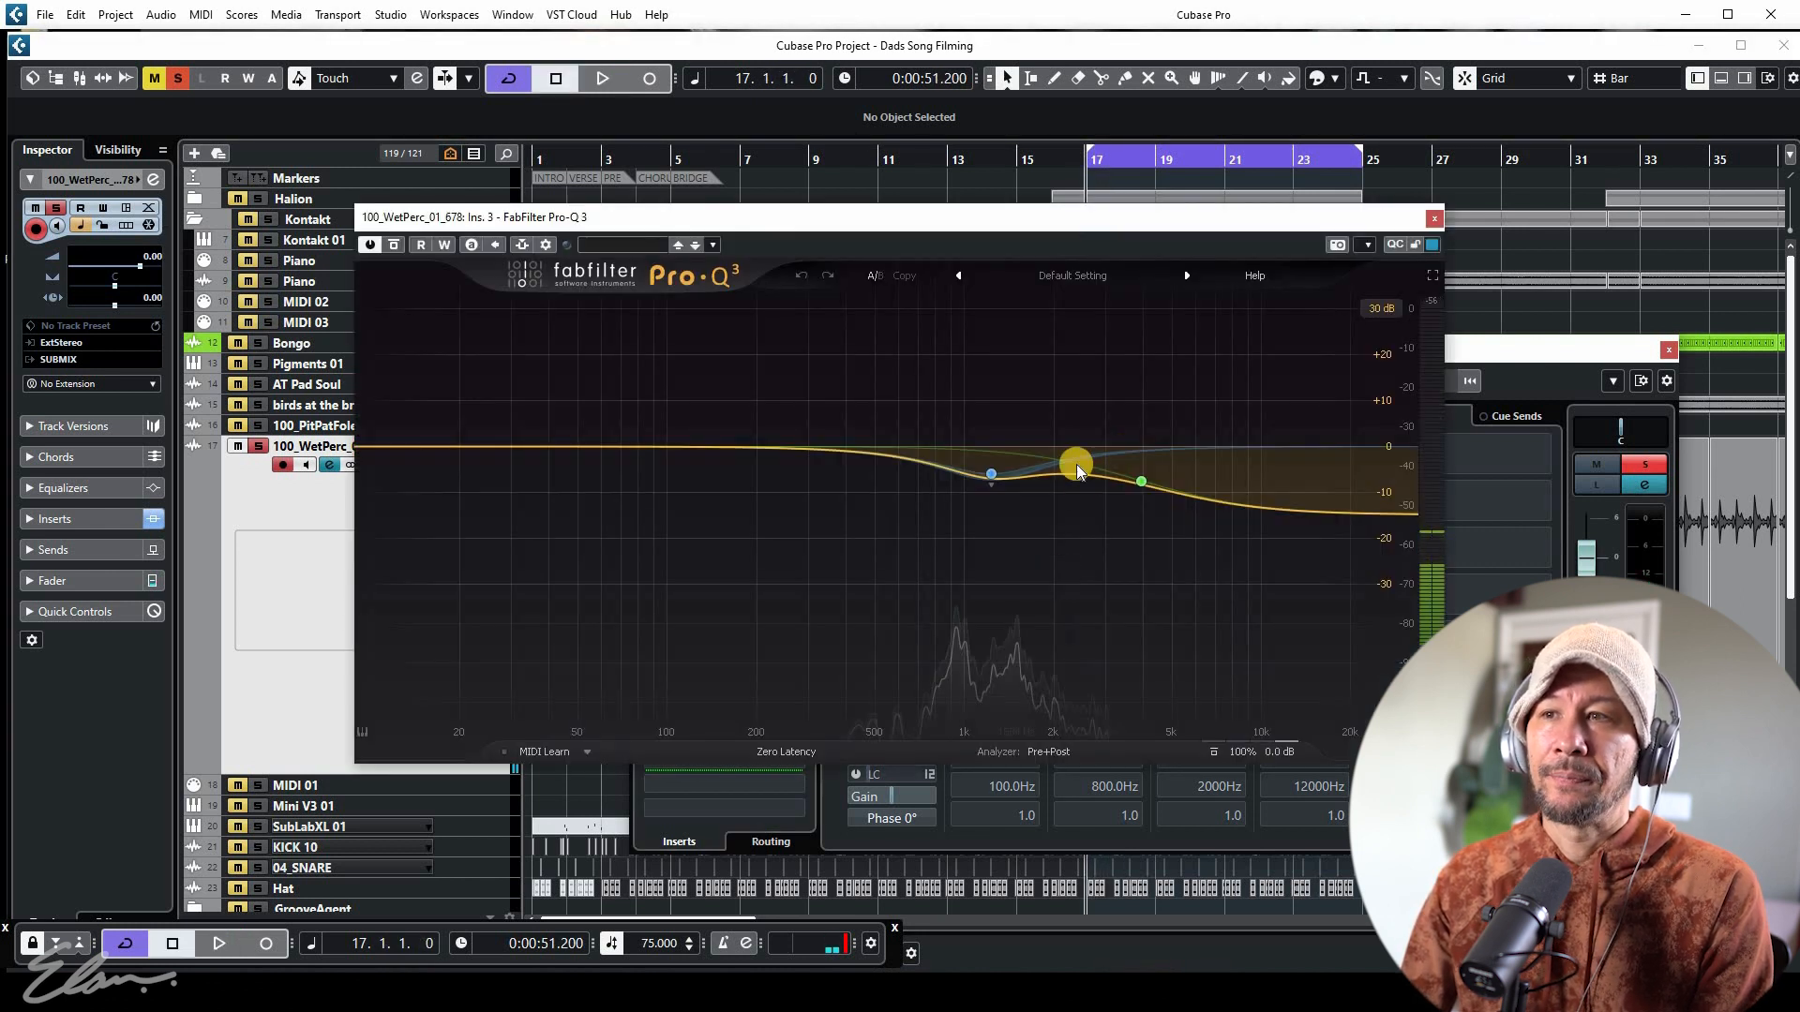
pyautogui.press('space')
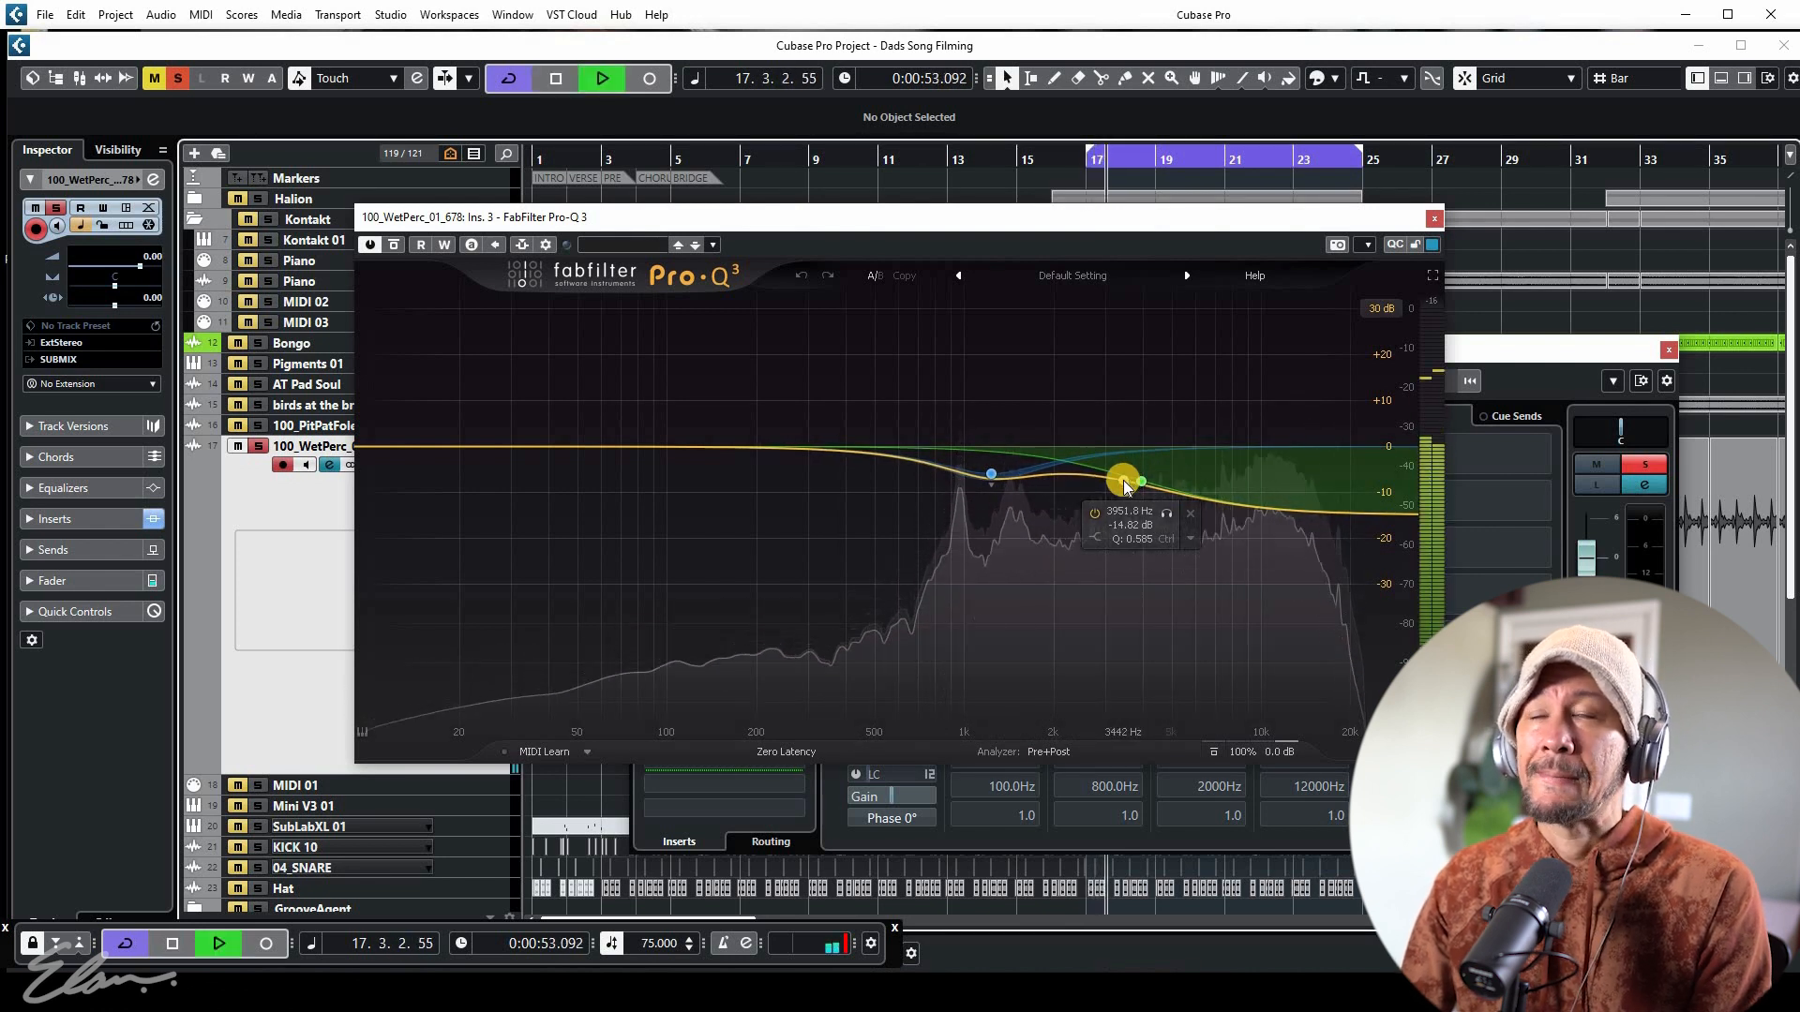
pyautogui.click(399, 246)
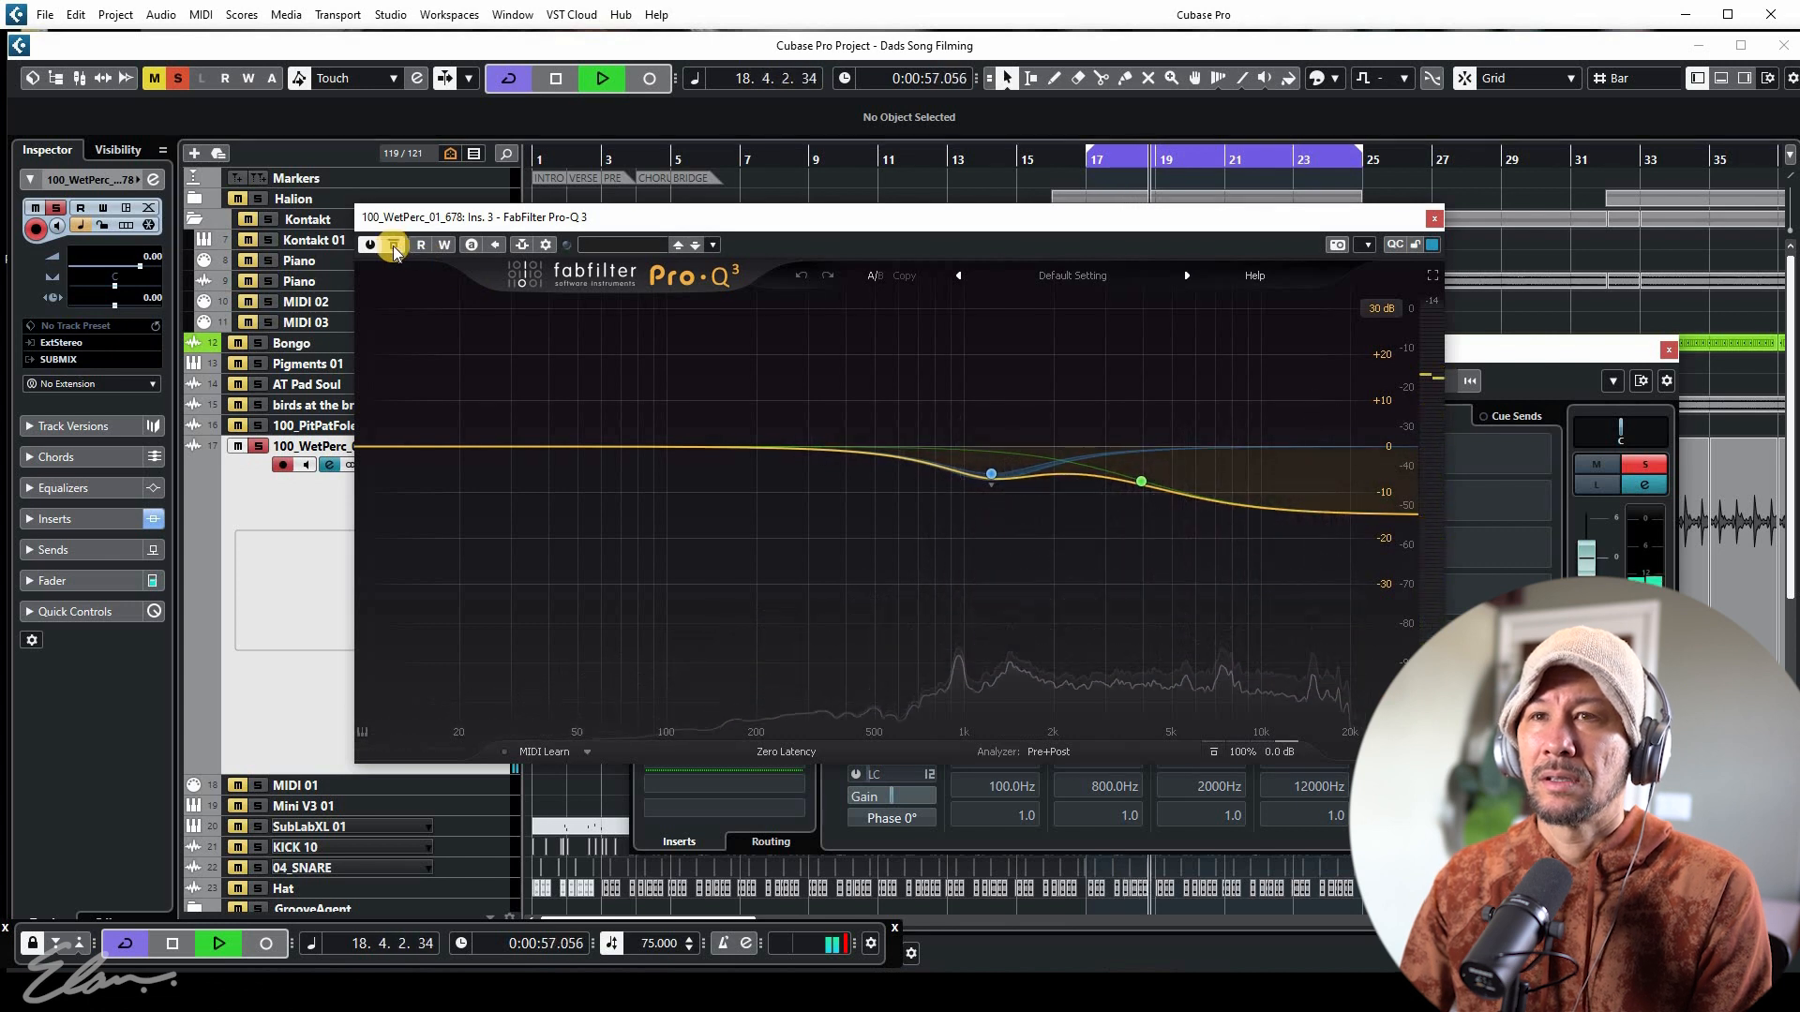
pyautogui.click(385, 245)
pyautogui.click(1434, 219)
# Stop playback, close the channel settings, and unsolo the 100_WetPerc_01_678 track
pyautogui.press('space')
pyautogui.click(1669, 349)
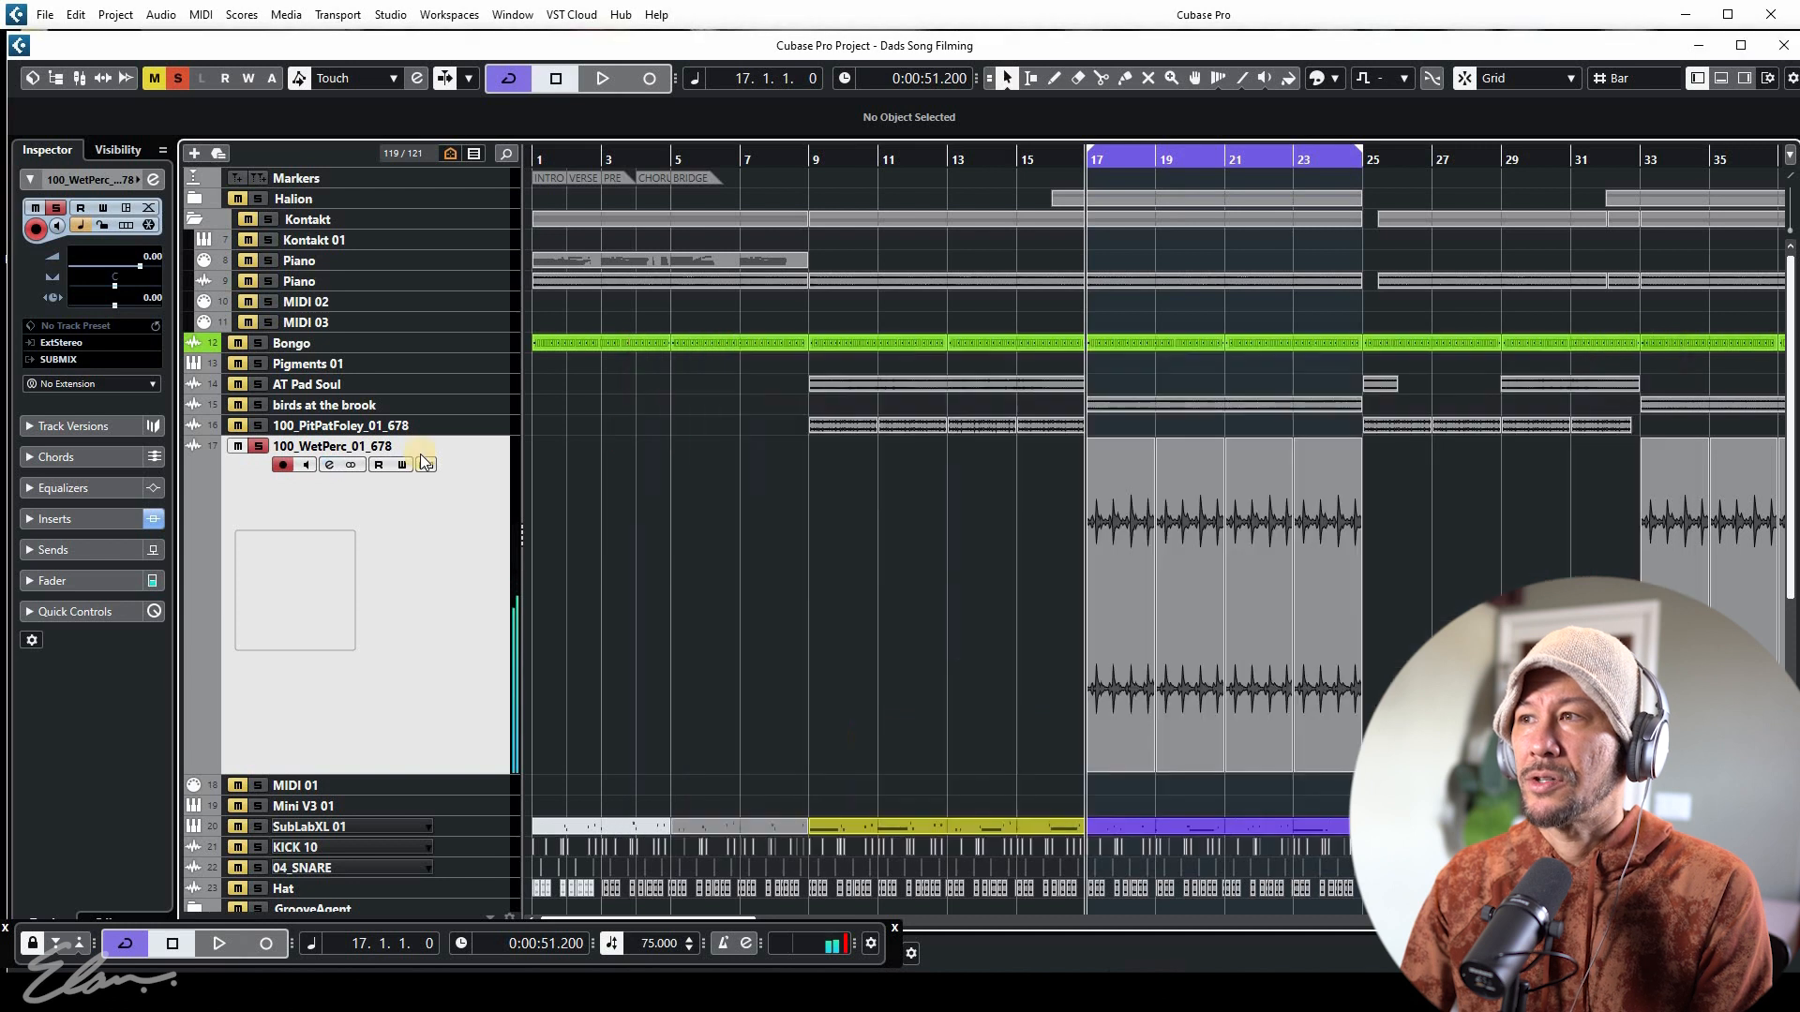
pyautogui.click(251, 447)
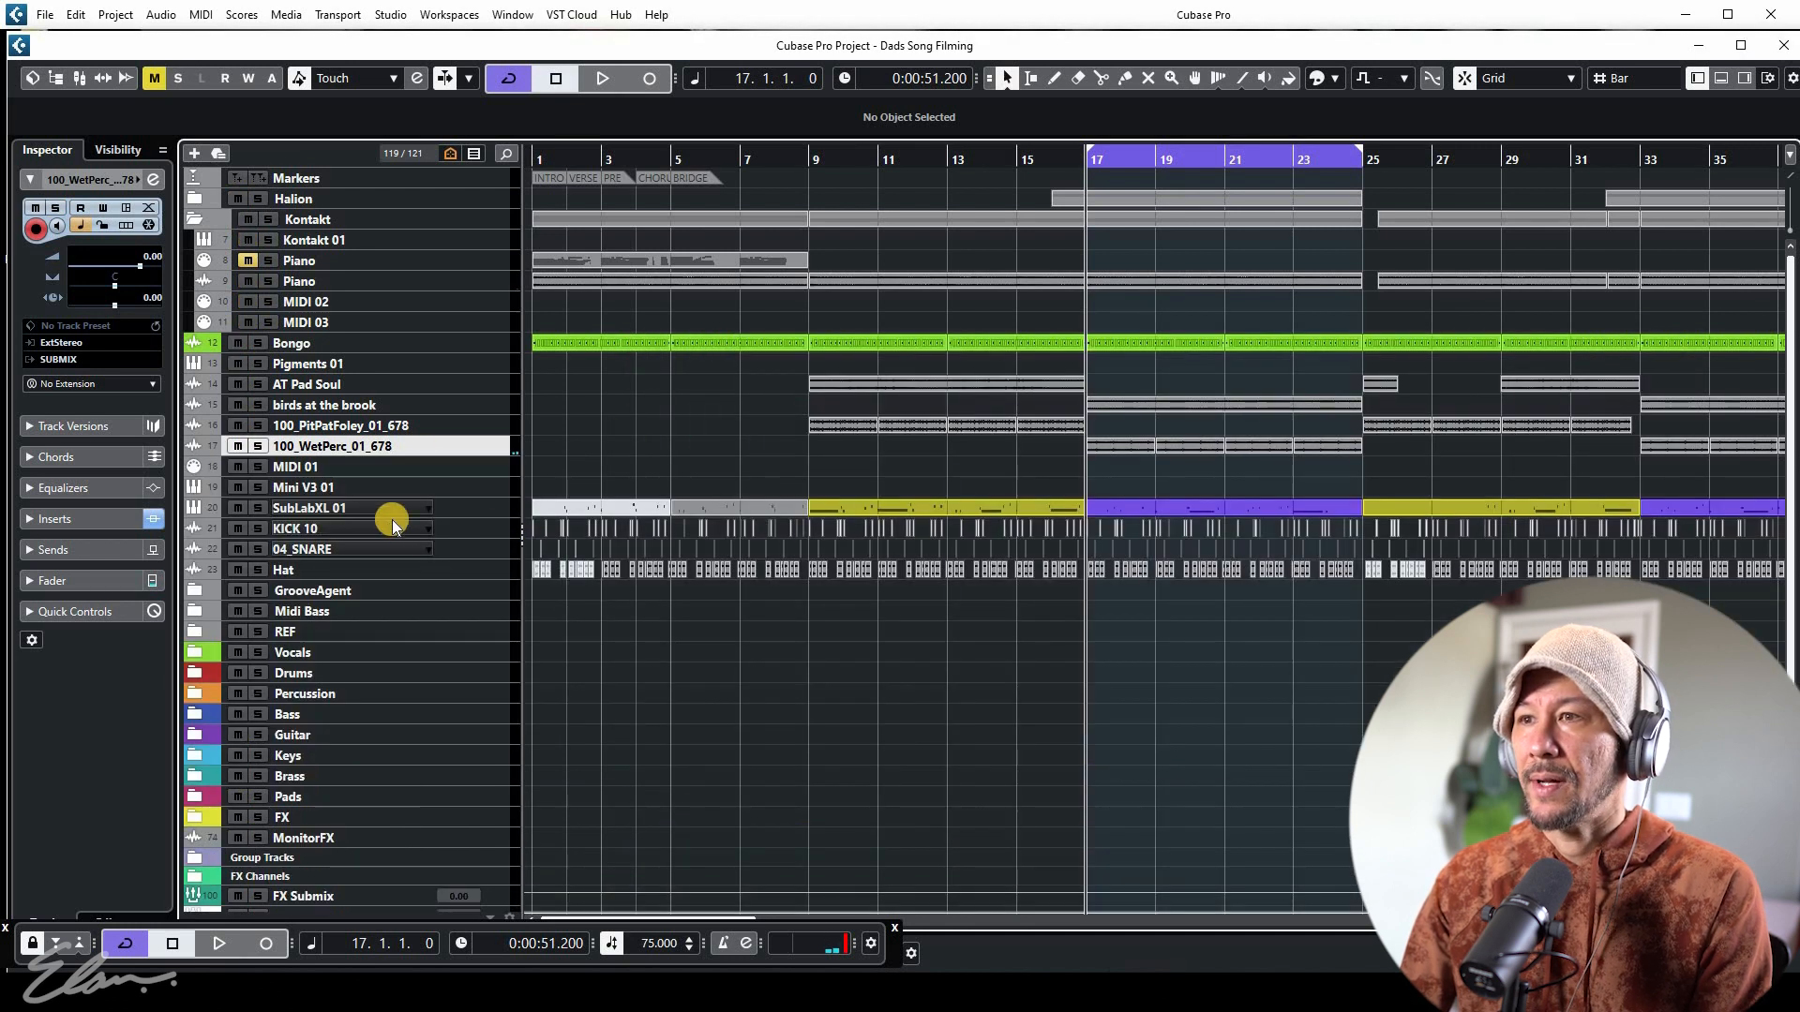
# Audition the SubLabXL 01 track in solo, view its channel settings during playback, and unsolo it
pyautogui.rightClick(407, 506)
pyautogui.click(258, 507)
pyautogui.click(259, 506)
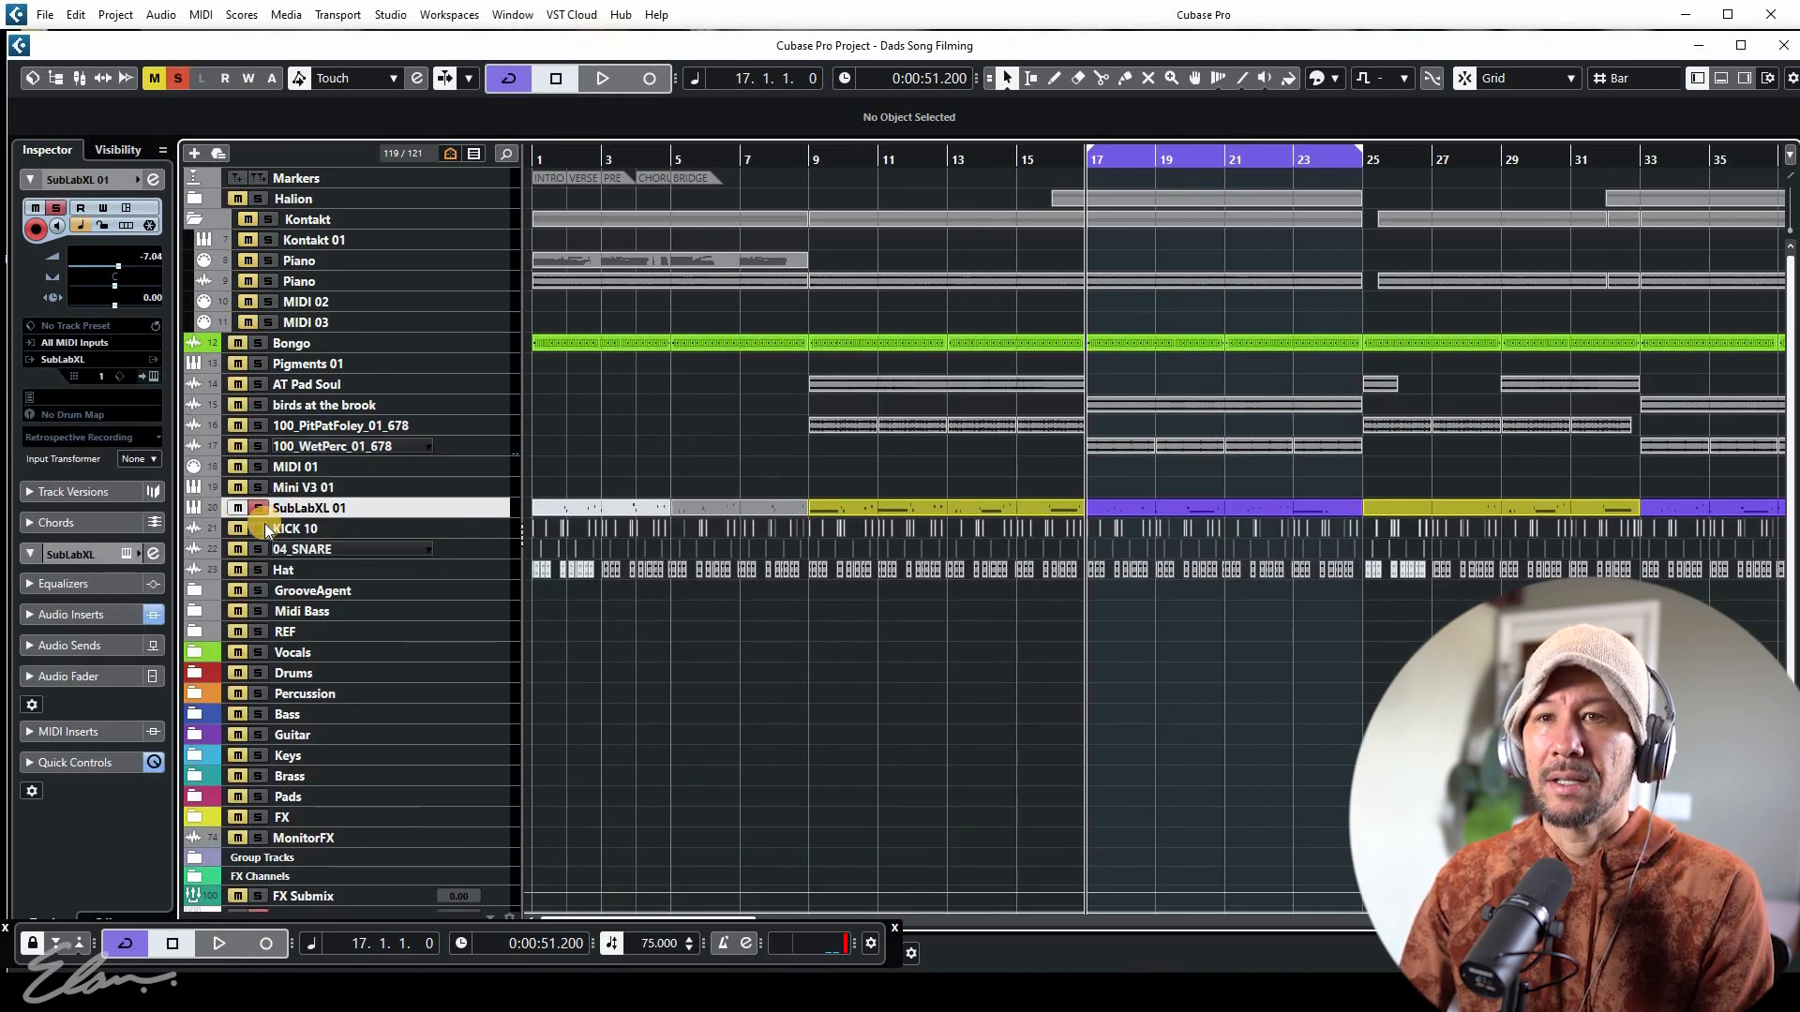
pyautogui.press('space')
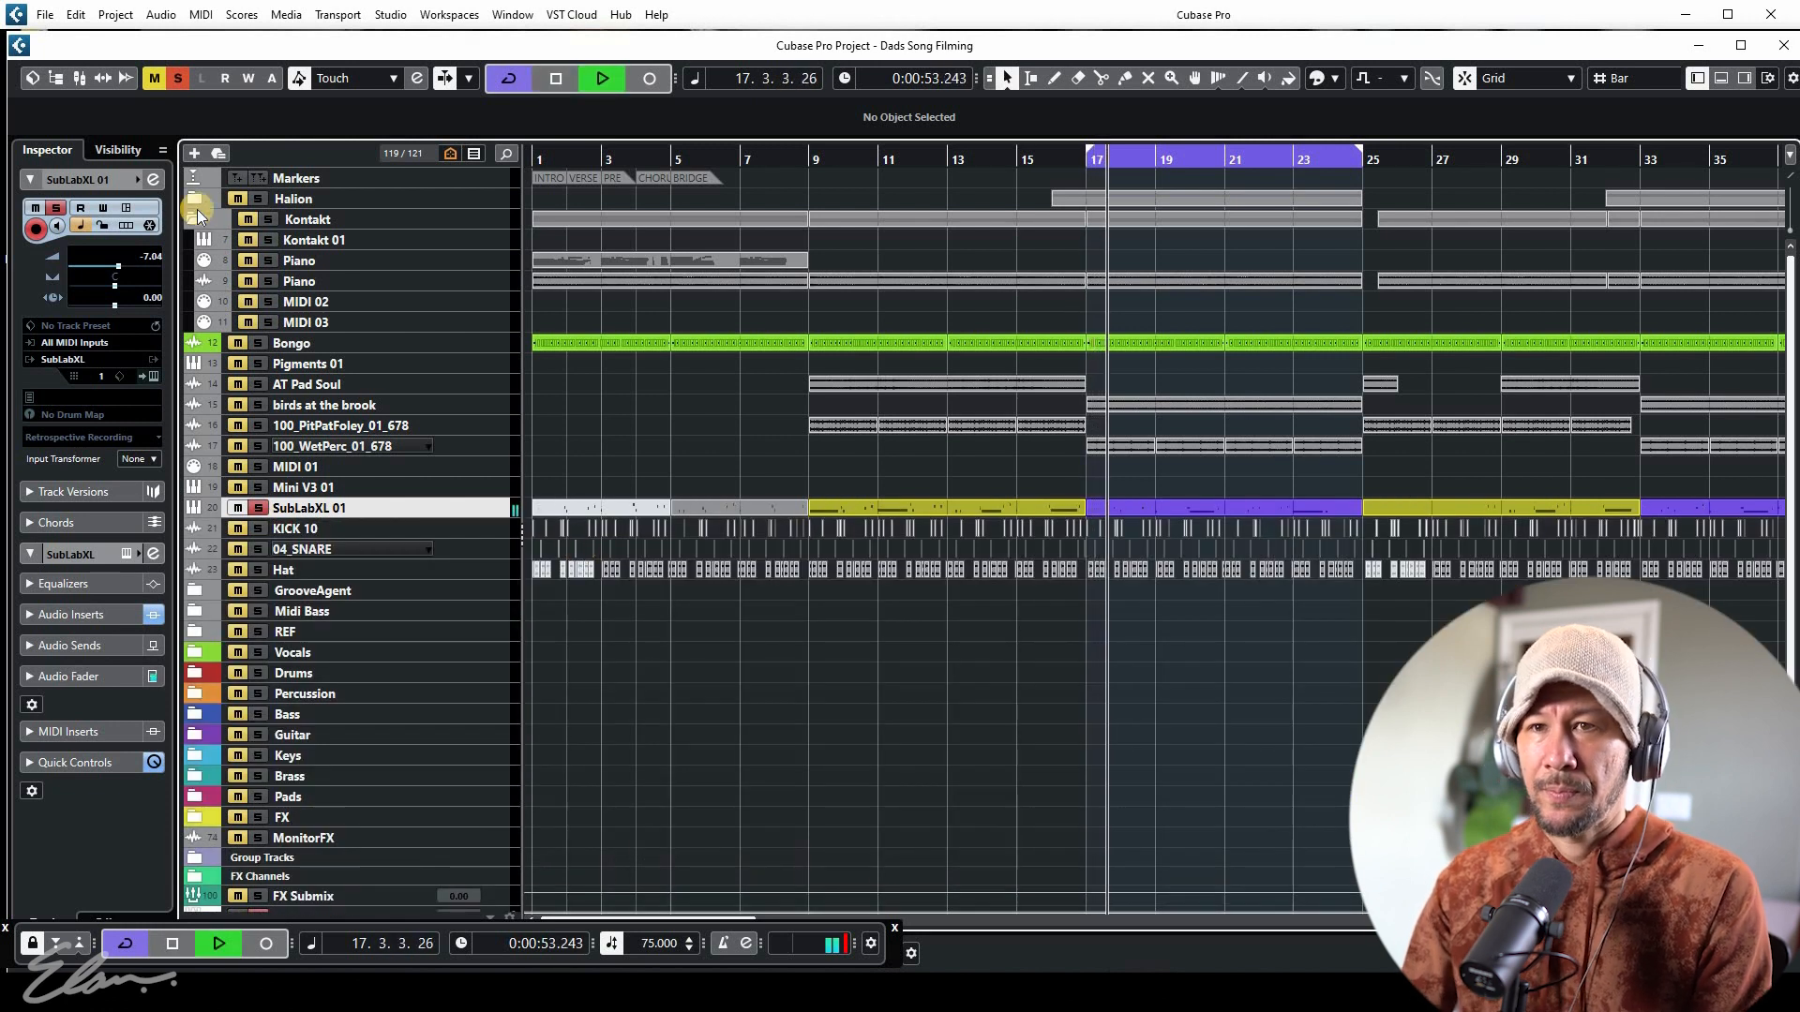
pyautogui.click(160, 177)
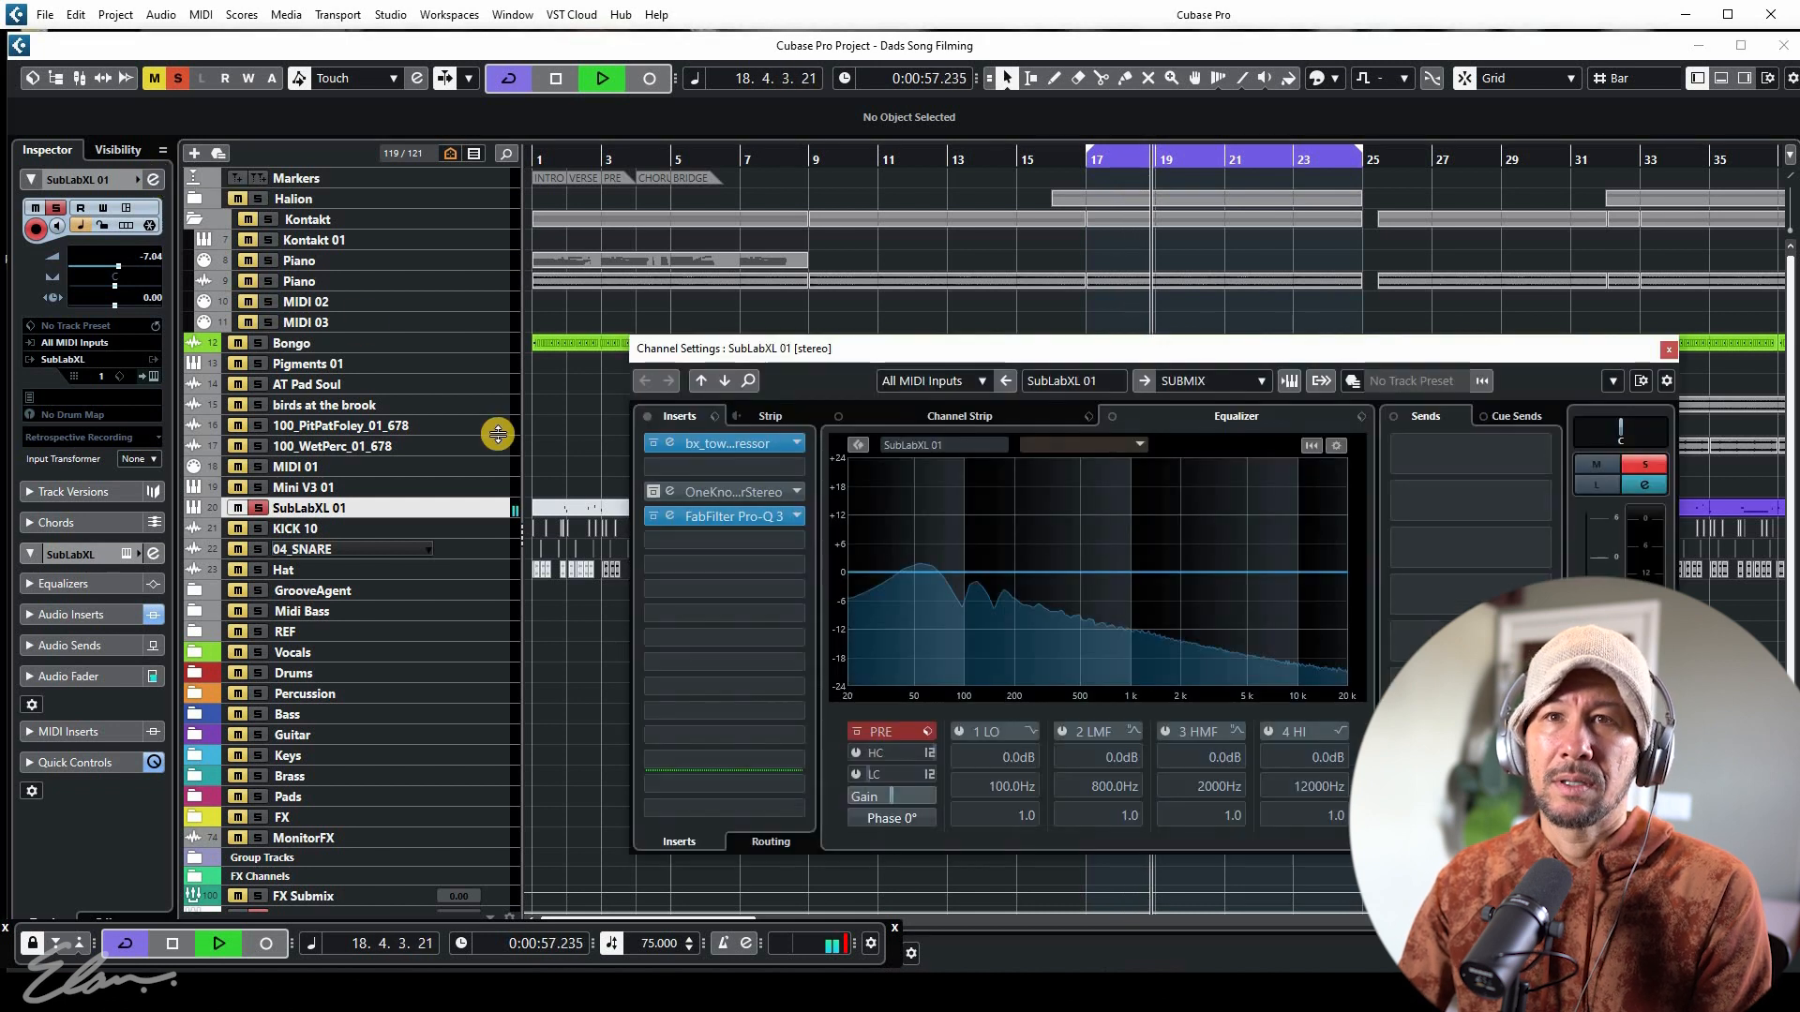
pyautogui.click(1667, 351)
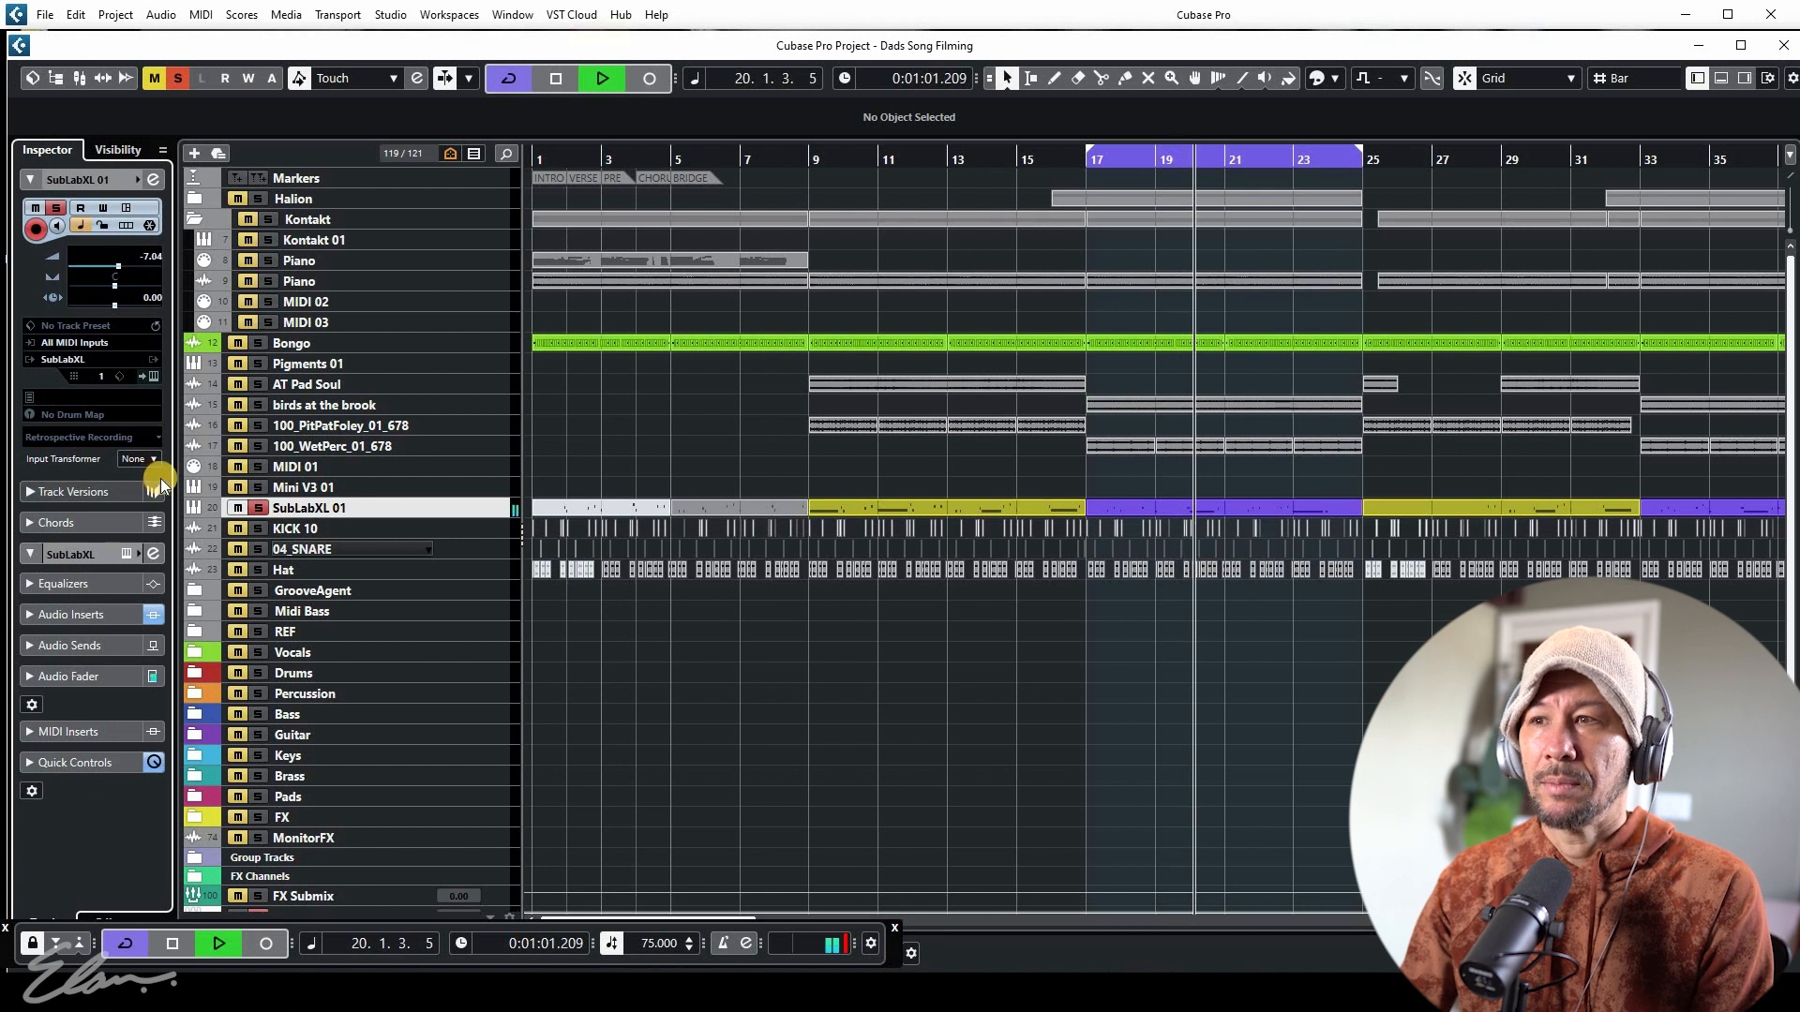
pyautogui.press('space')
pyautogui.click(256, 507)
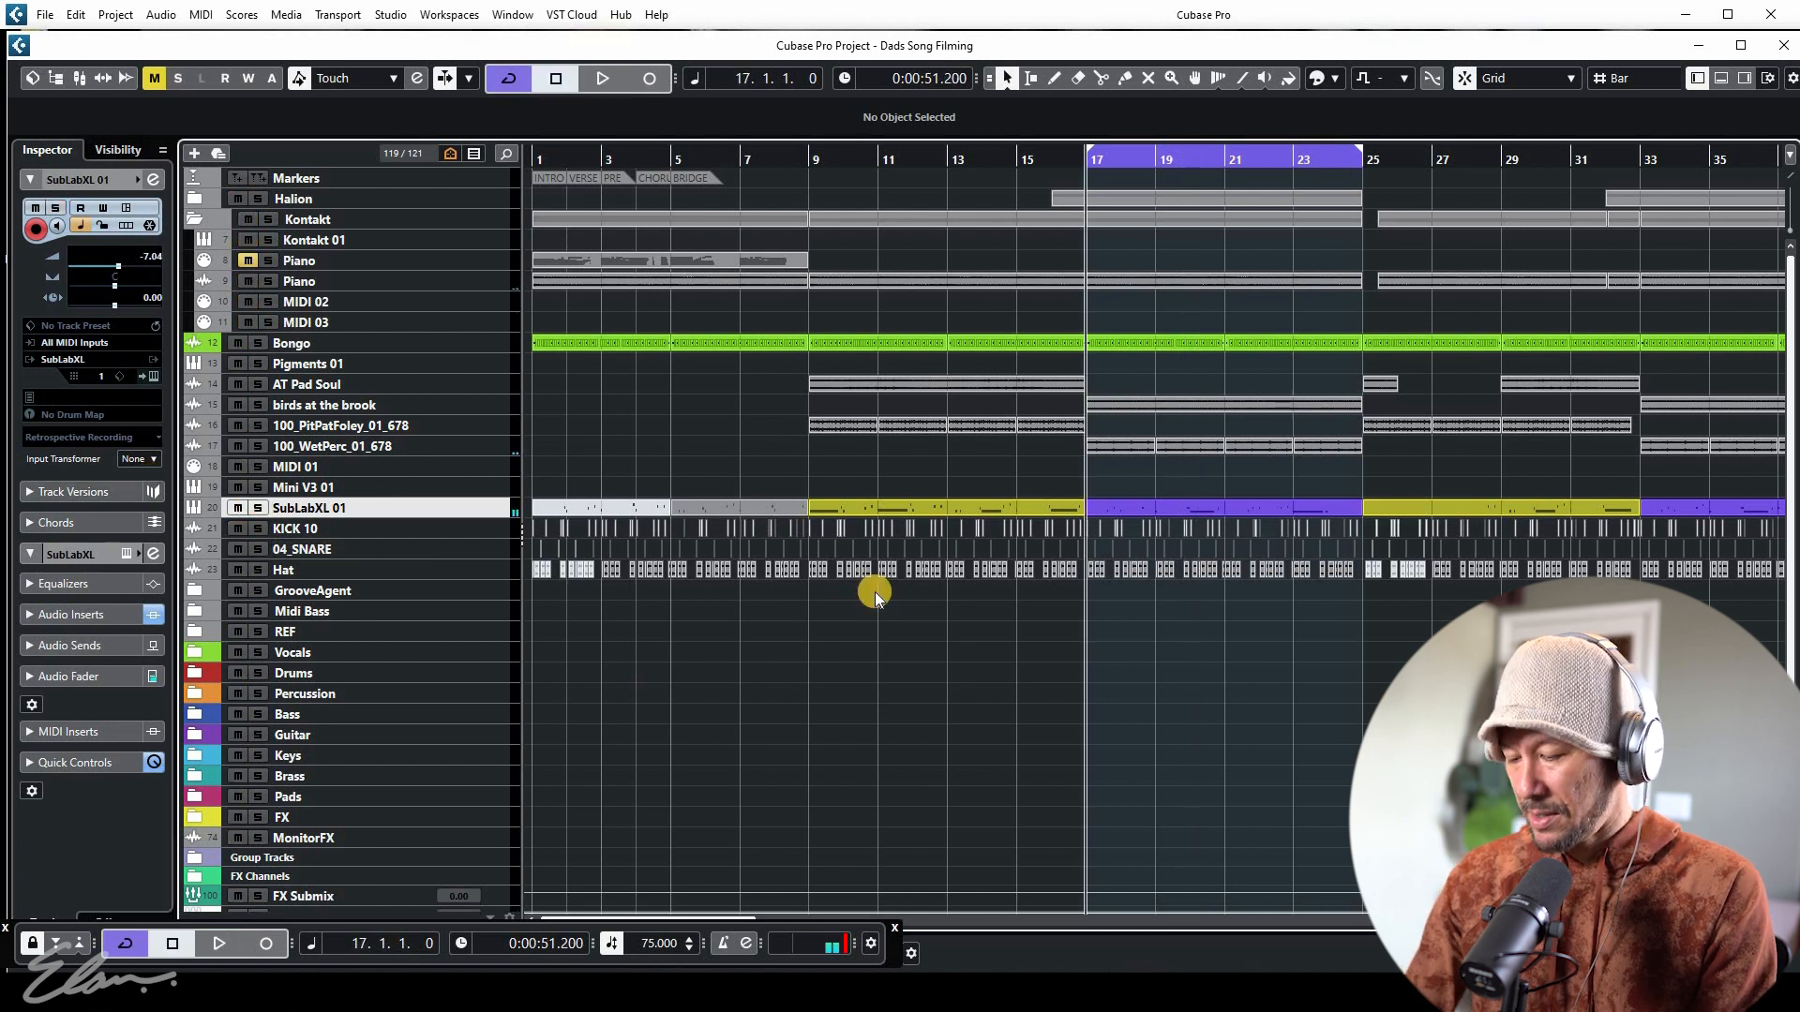
# Play all tracks together from bar 17, turn off the cycle to continue into the following section, and stop
pyautogui.press('space')
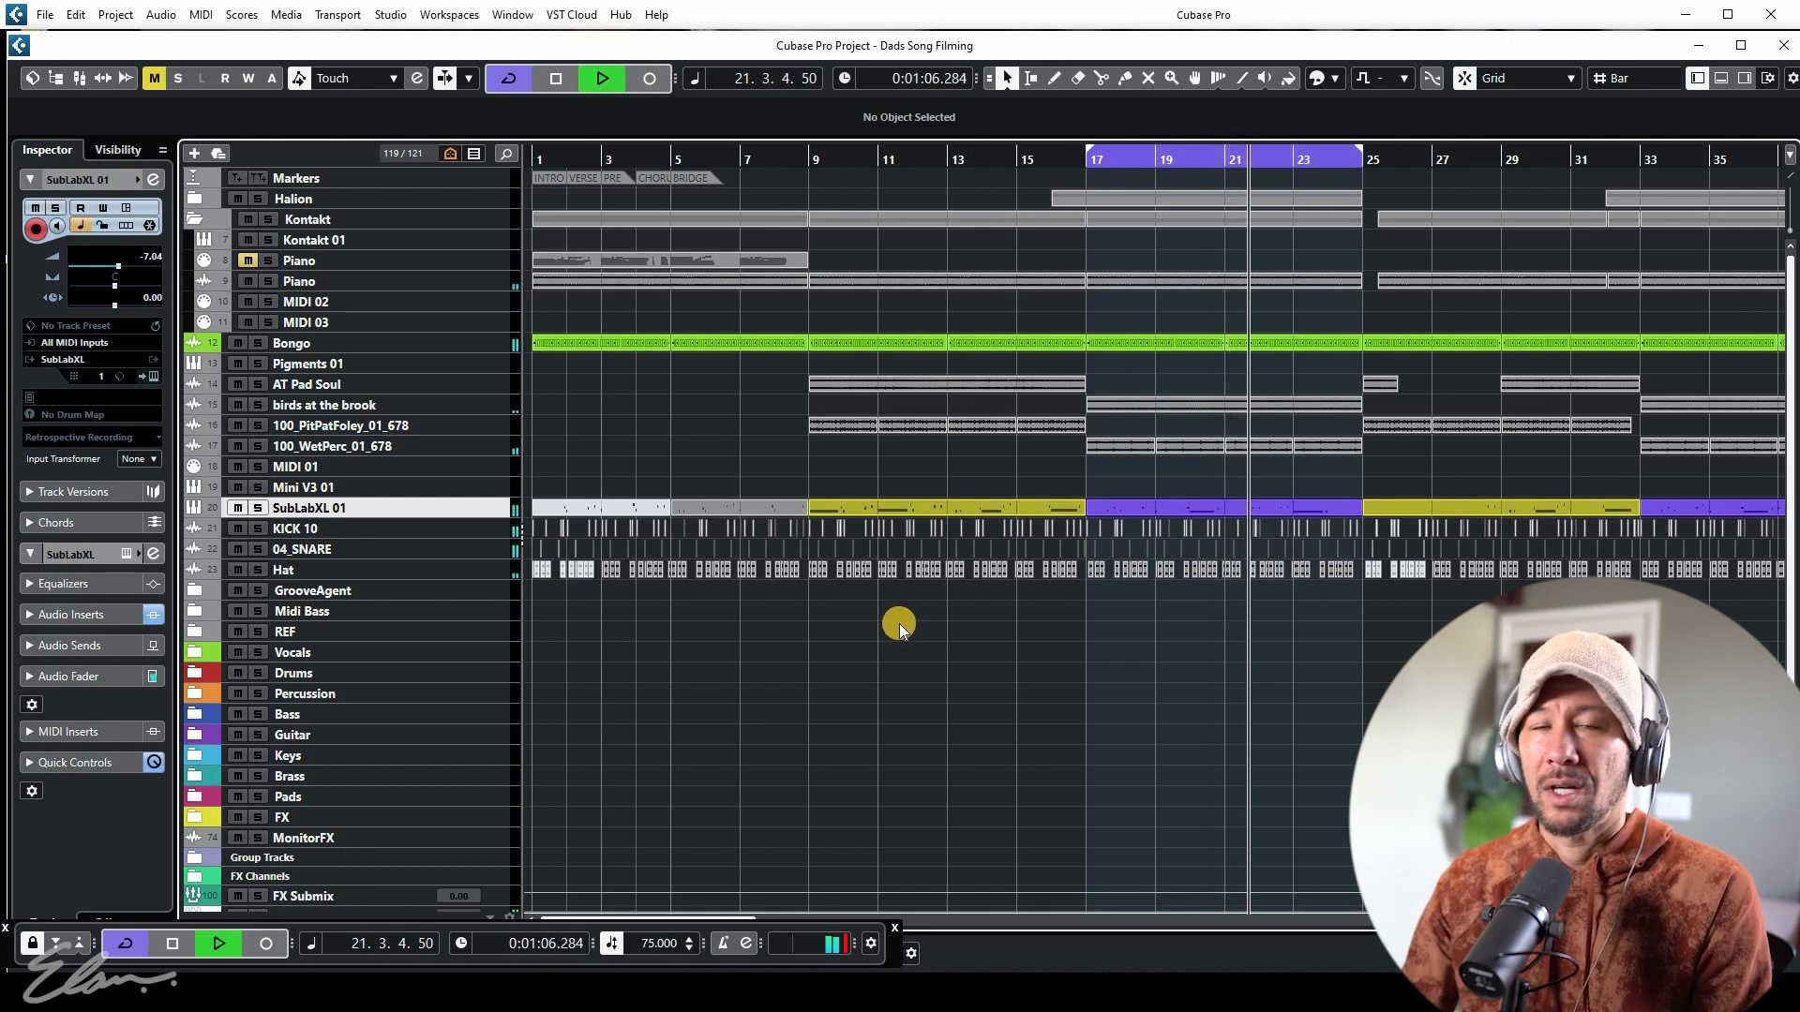
pyautogui.press('g')
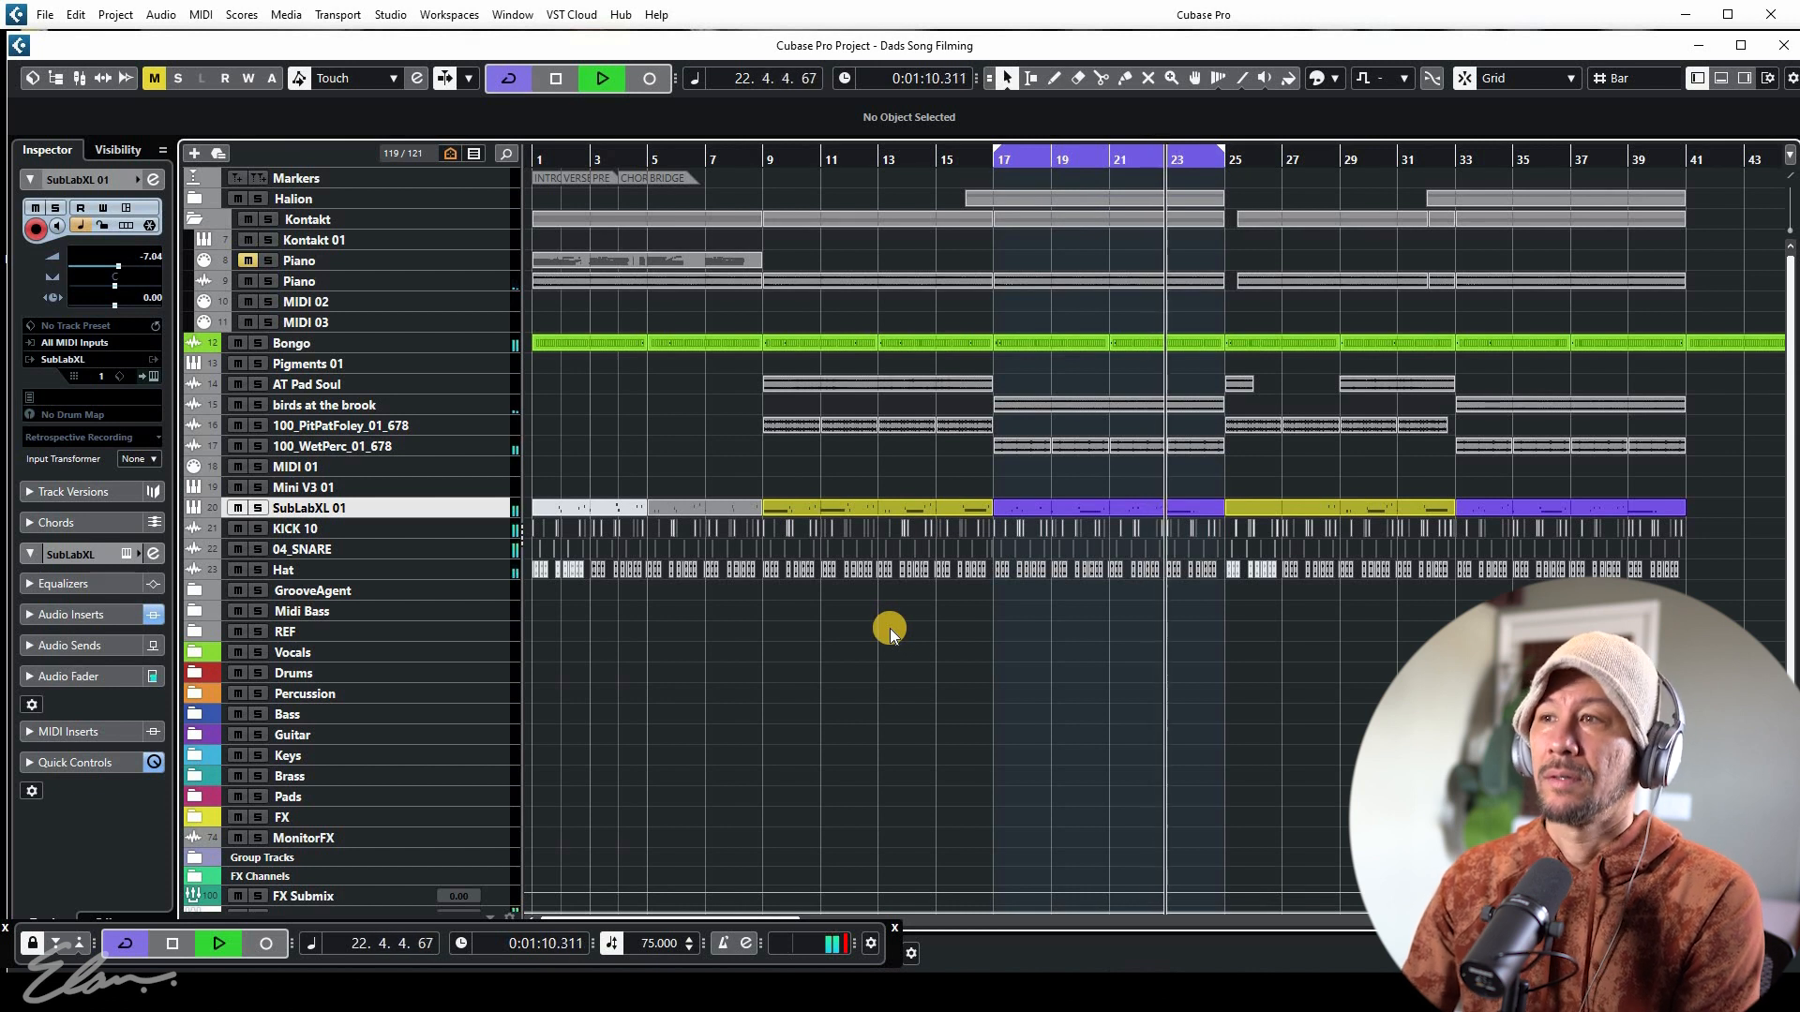
pyautogui.click(509, 78)
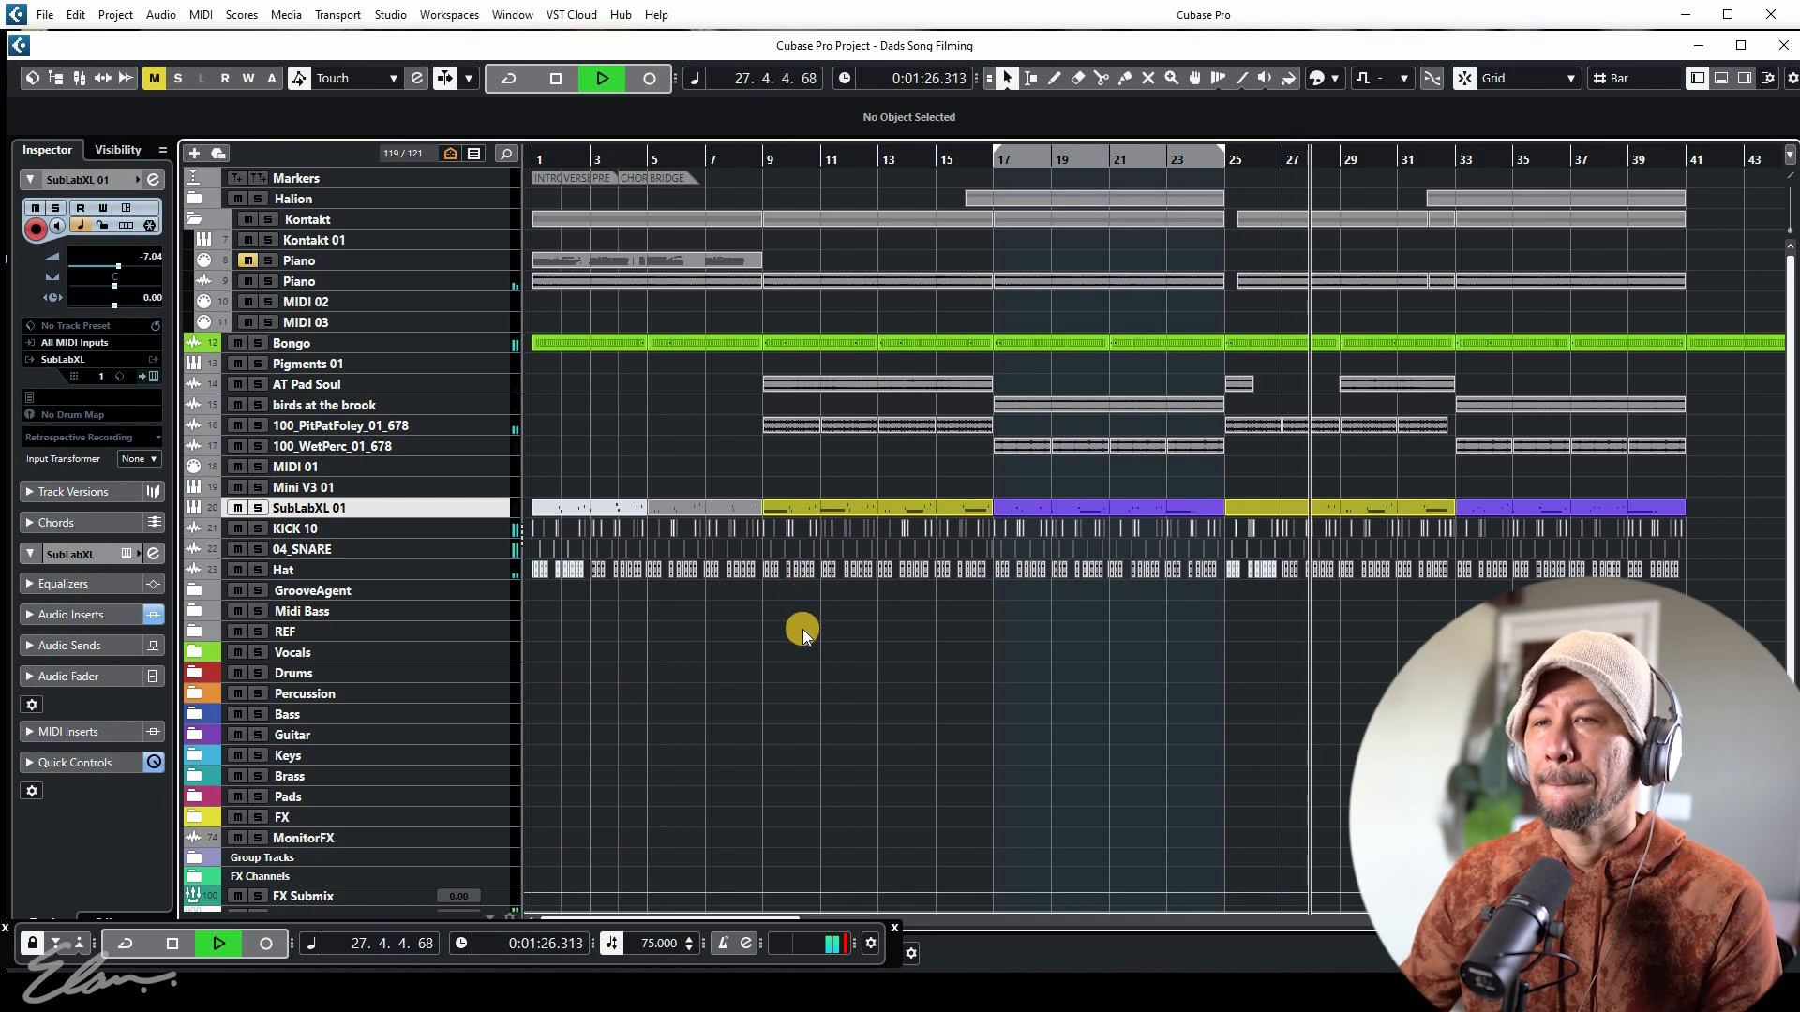
pyautogui.click(803, 629)
pyautogui.press('space')
pyautogui.press('g')
pyautogui.press('g')
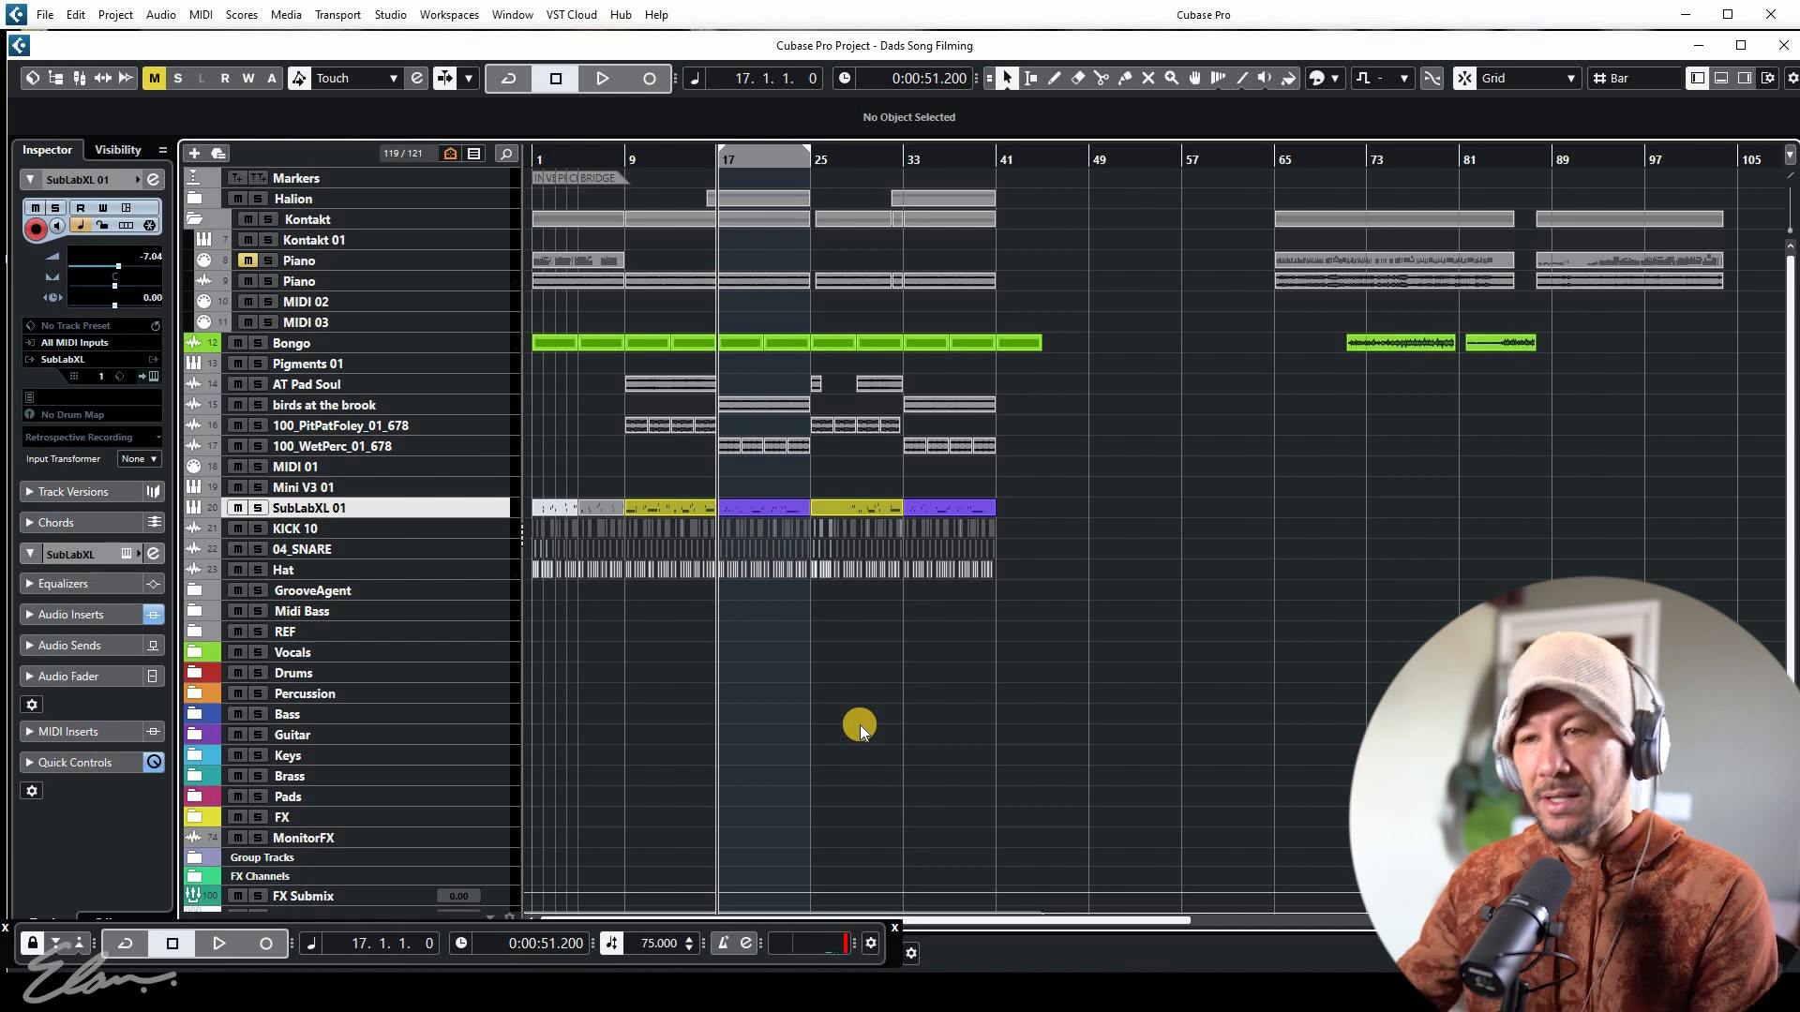
# Examine the MixConsole channels across to the SUBMIX and its insert chain, and return to the project window
pyautogui.press('F3')
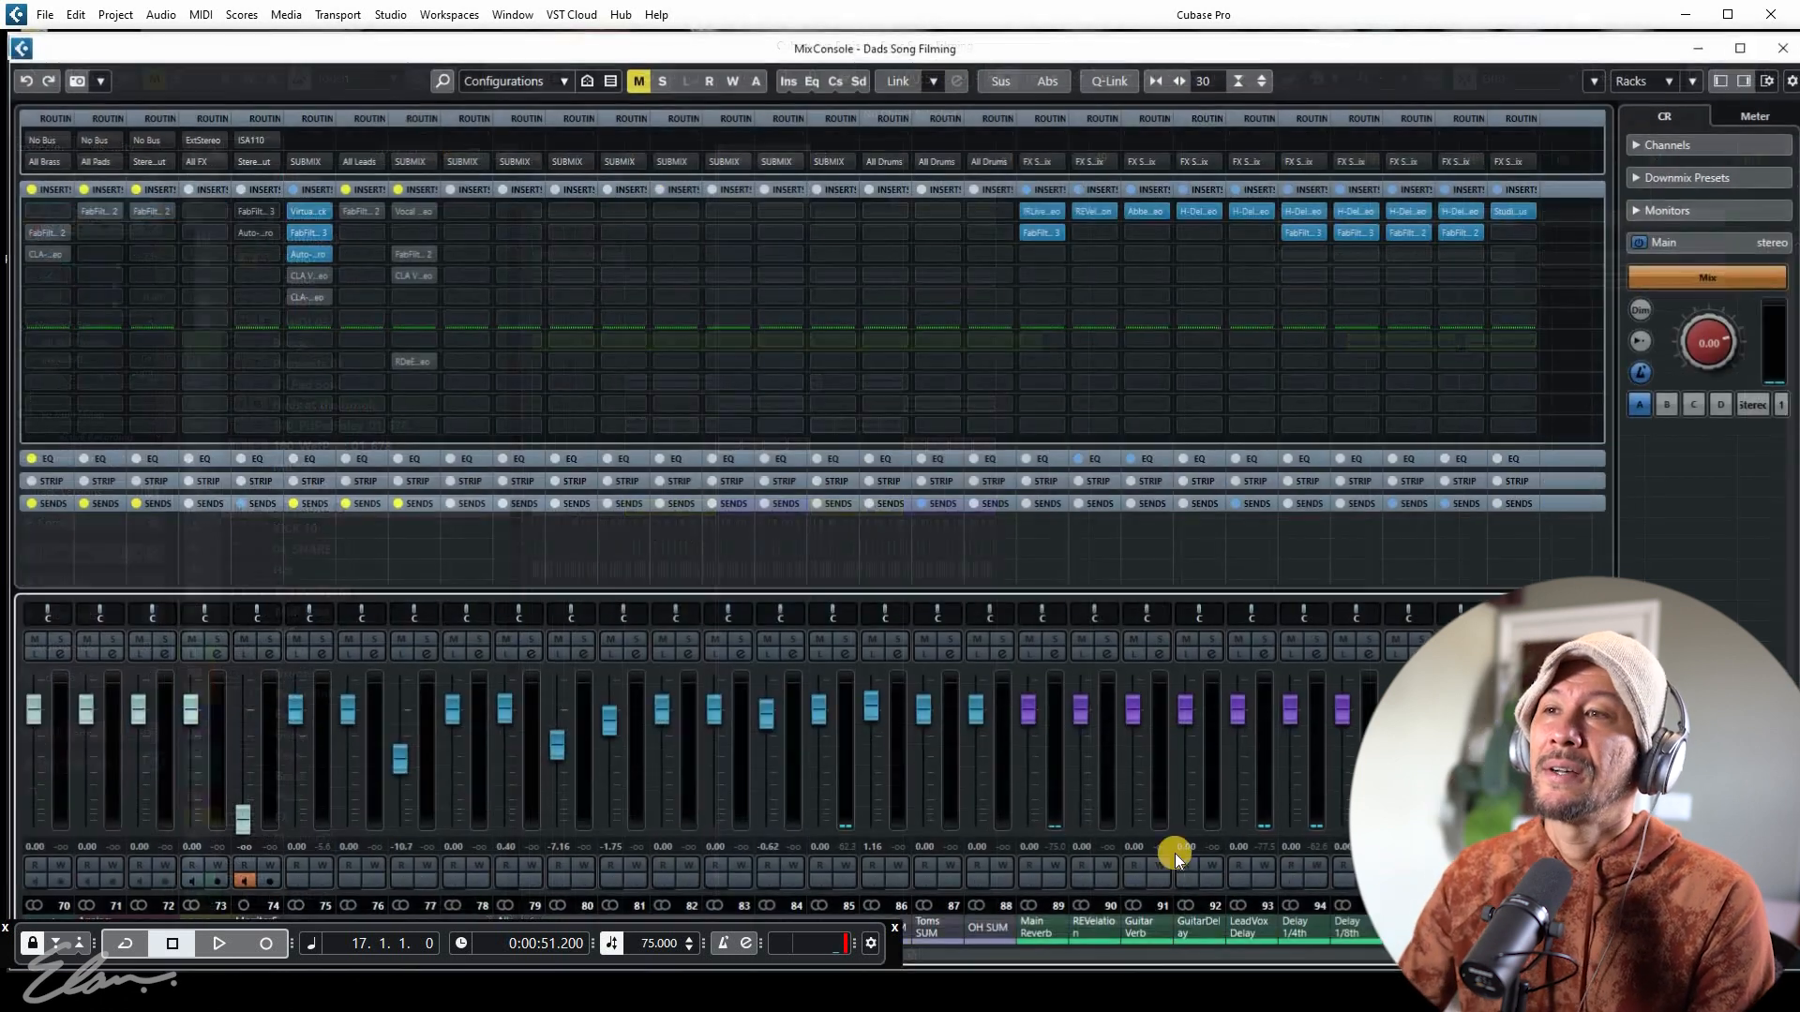
pyautogui.moveTo(1521, 41); pyautogui.dragTo(1519, 37)
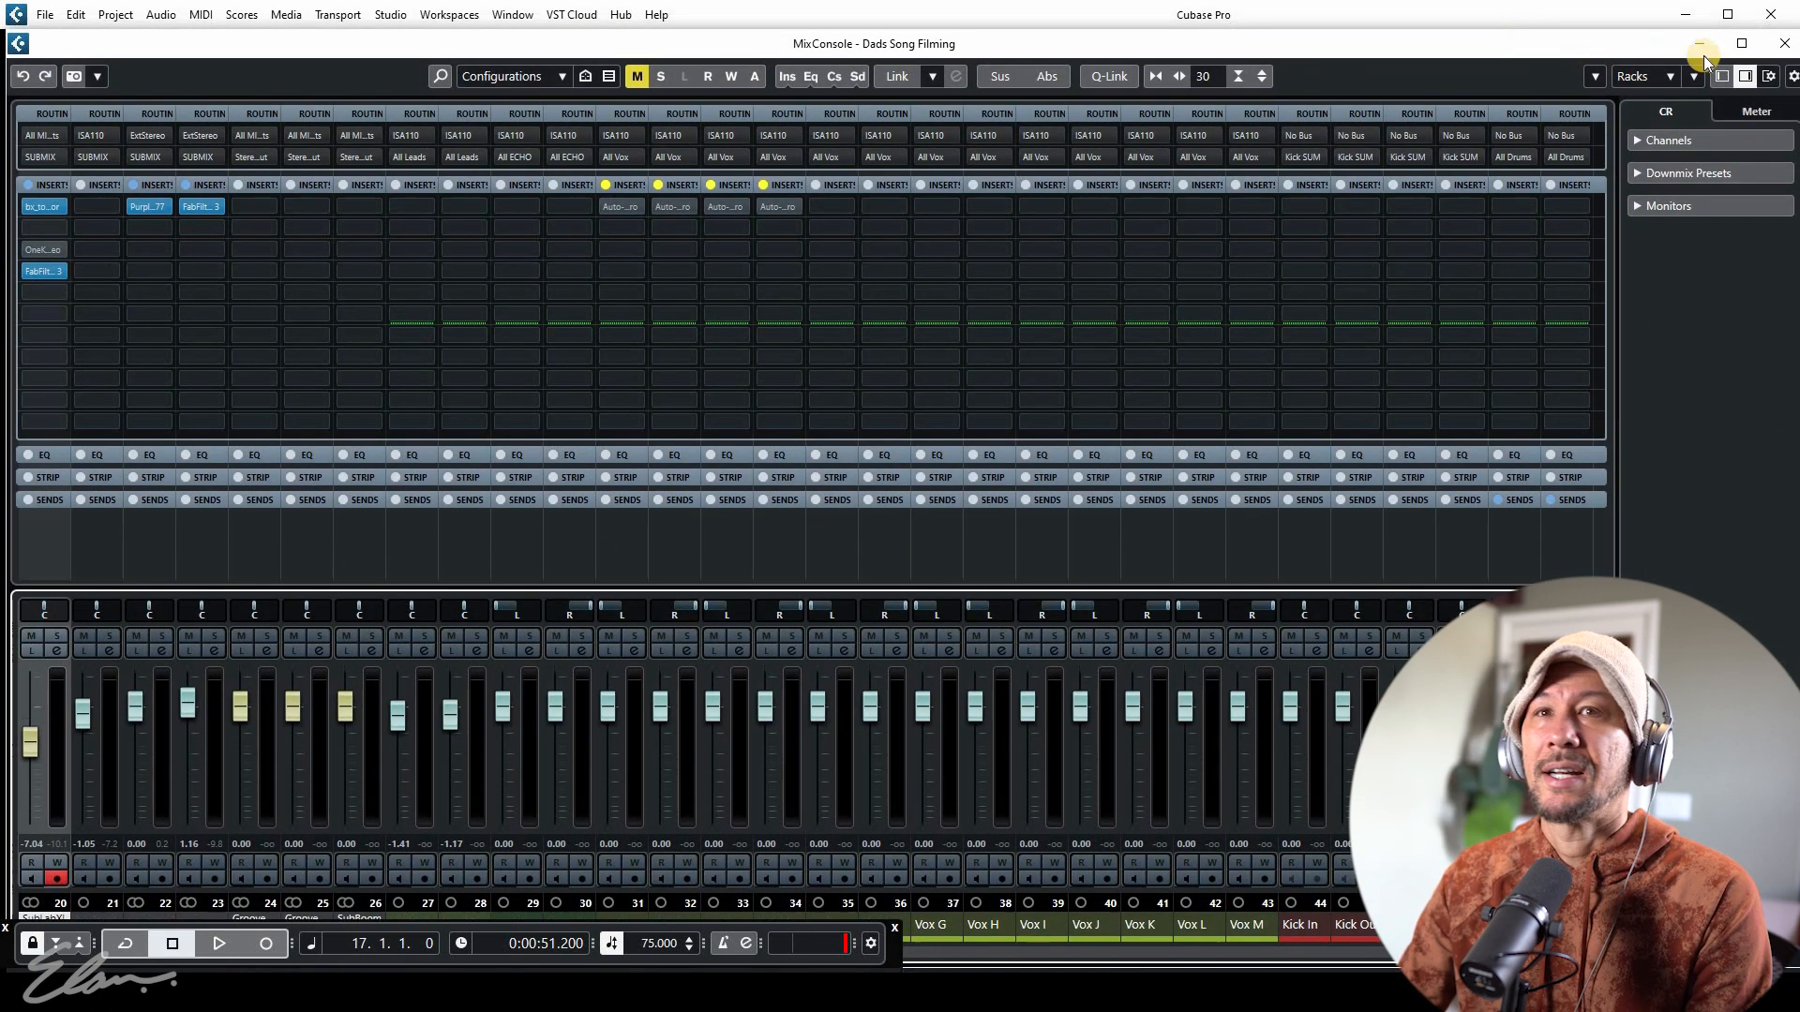
pyautogui.click(1741, 49)
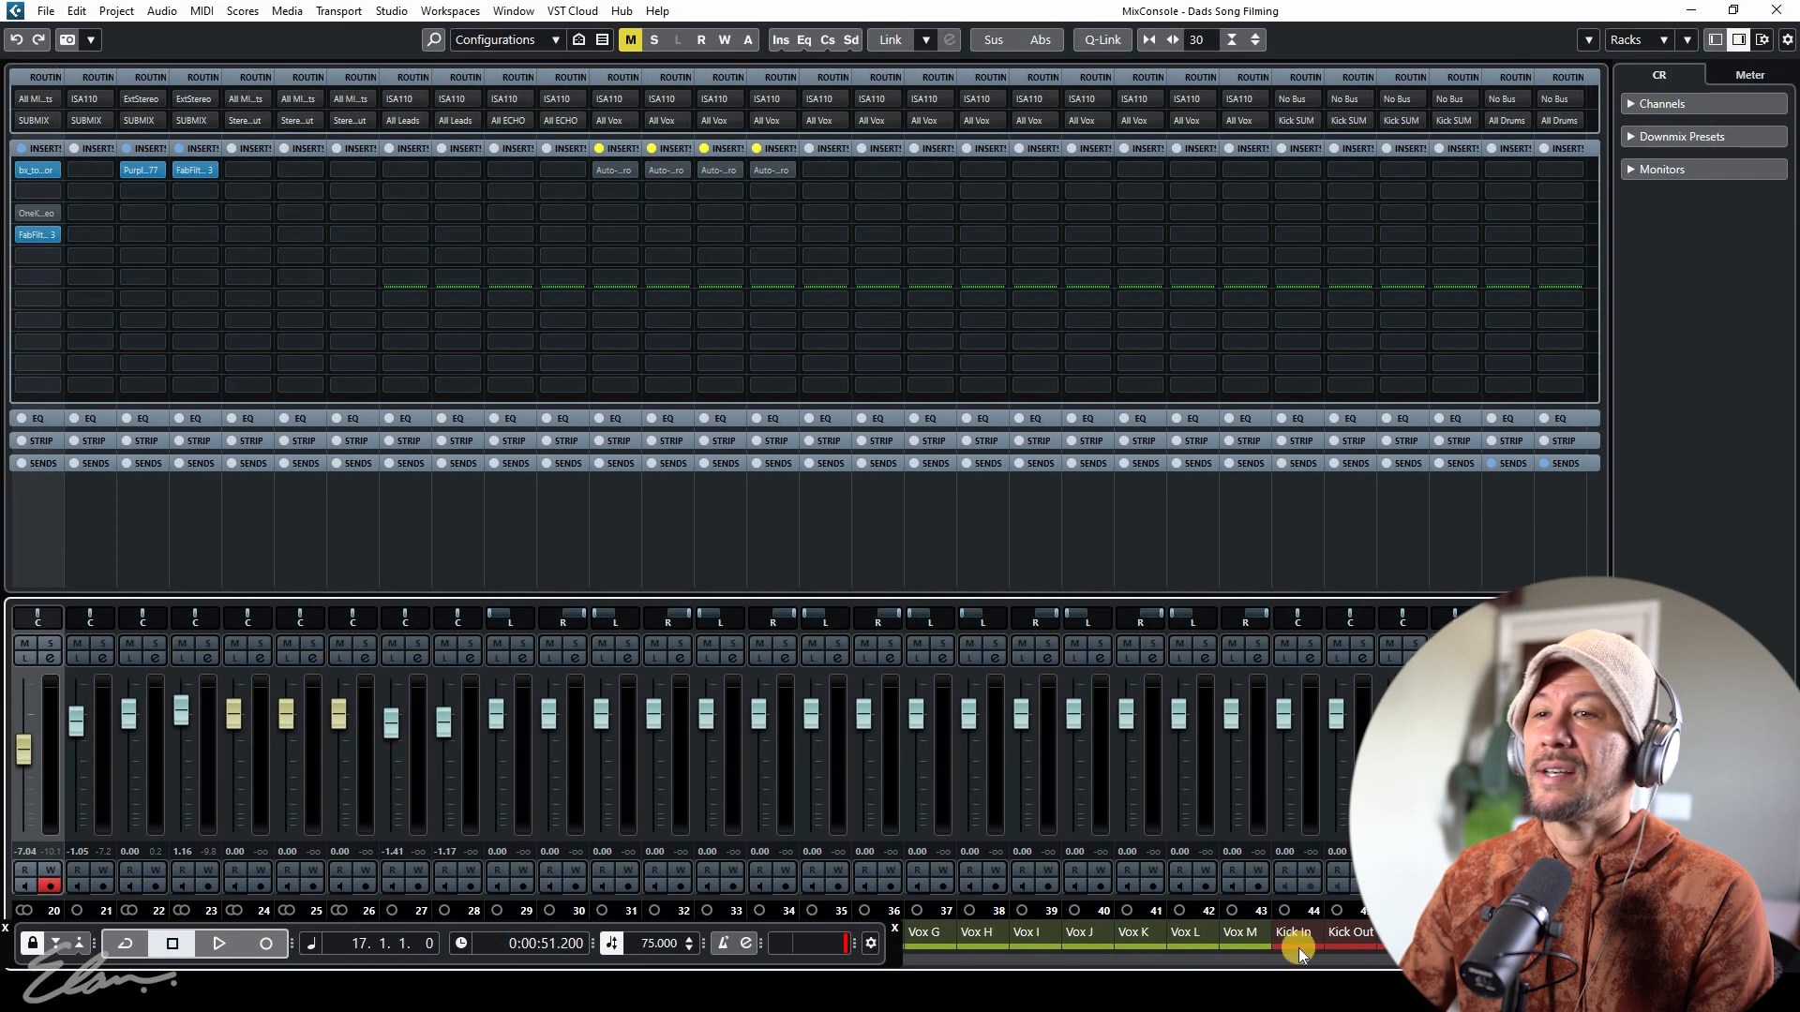
pyautogui.hscroll(10, 806, 750)
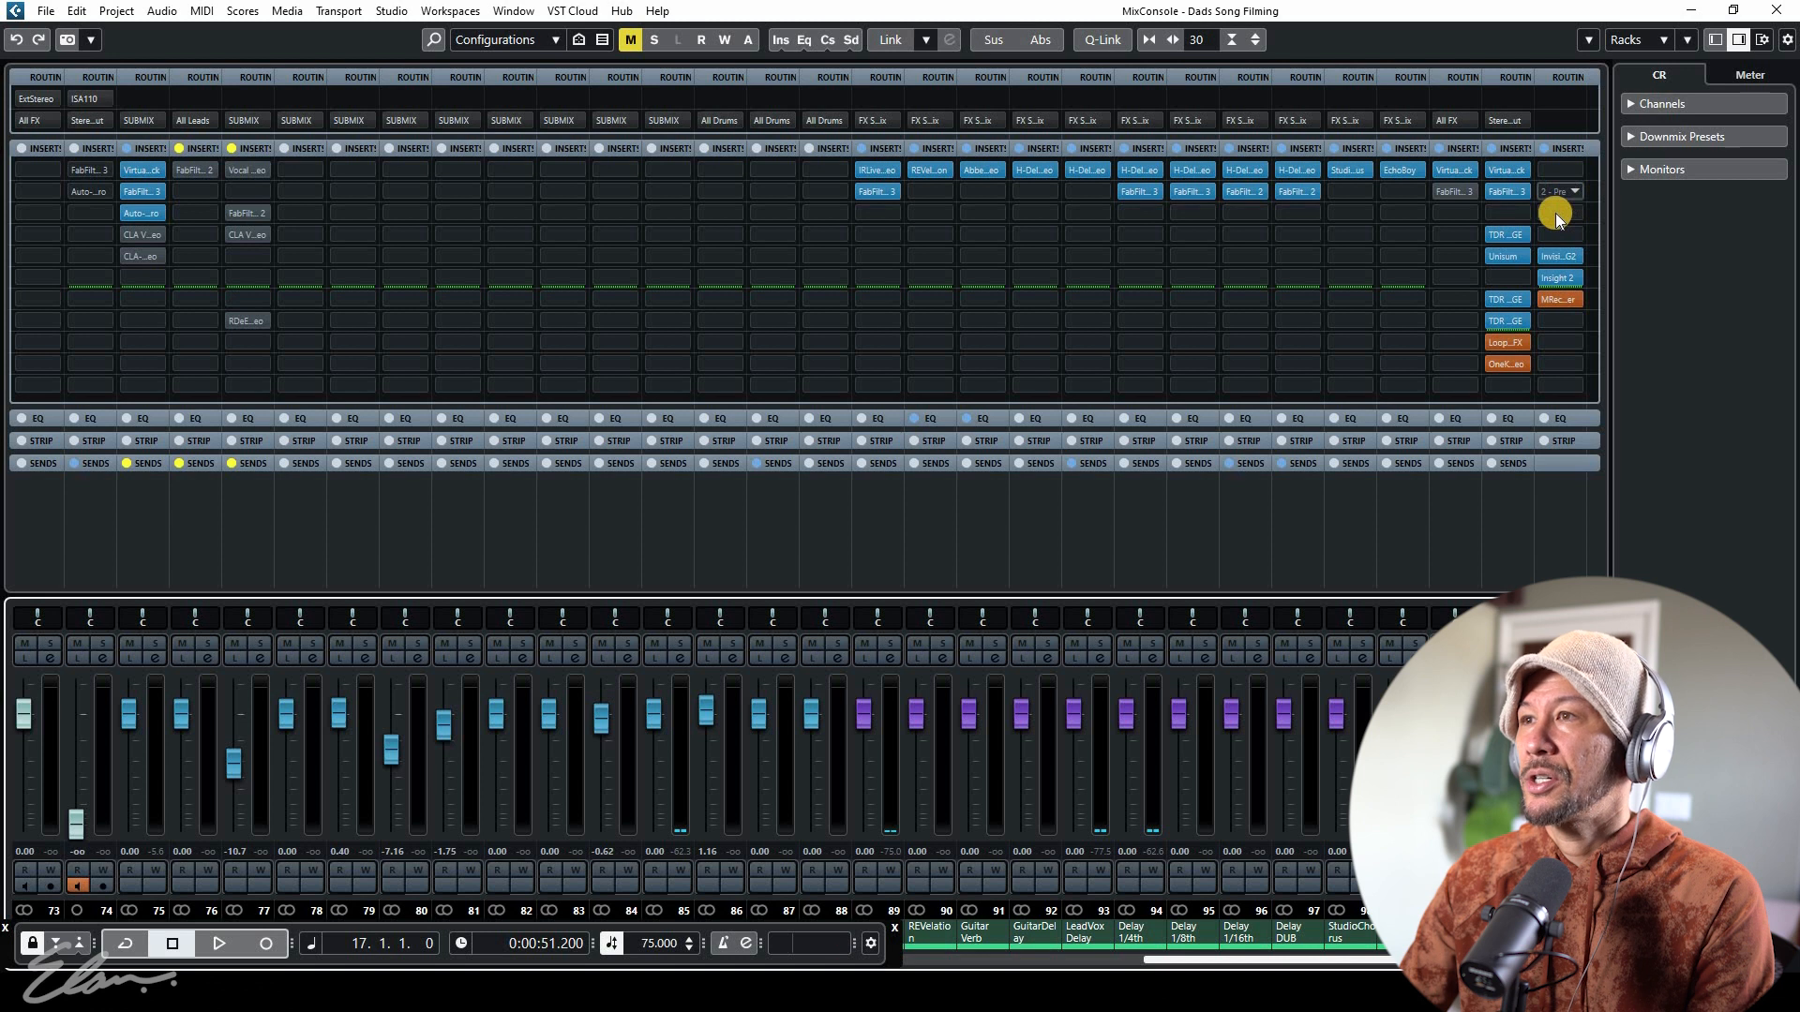
pyautogui.click(1730, 11)
pyautogui.click(1700, 44)
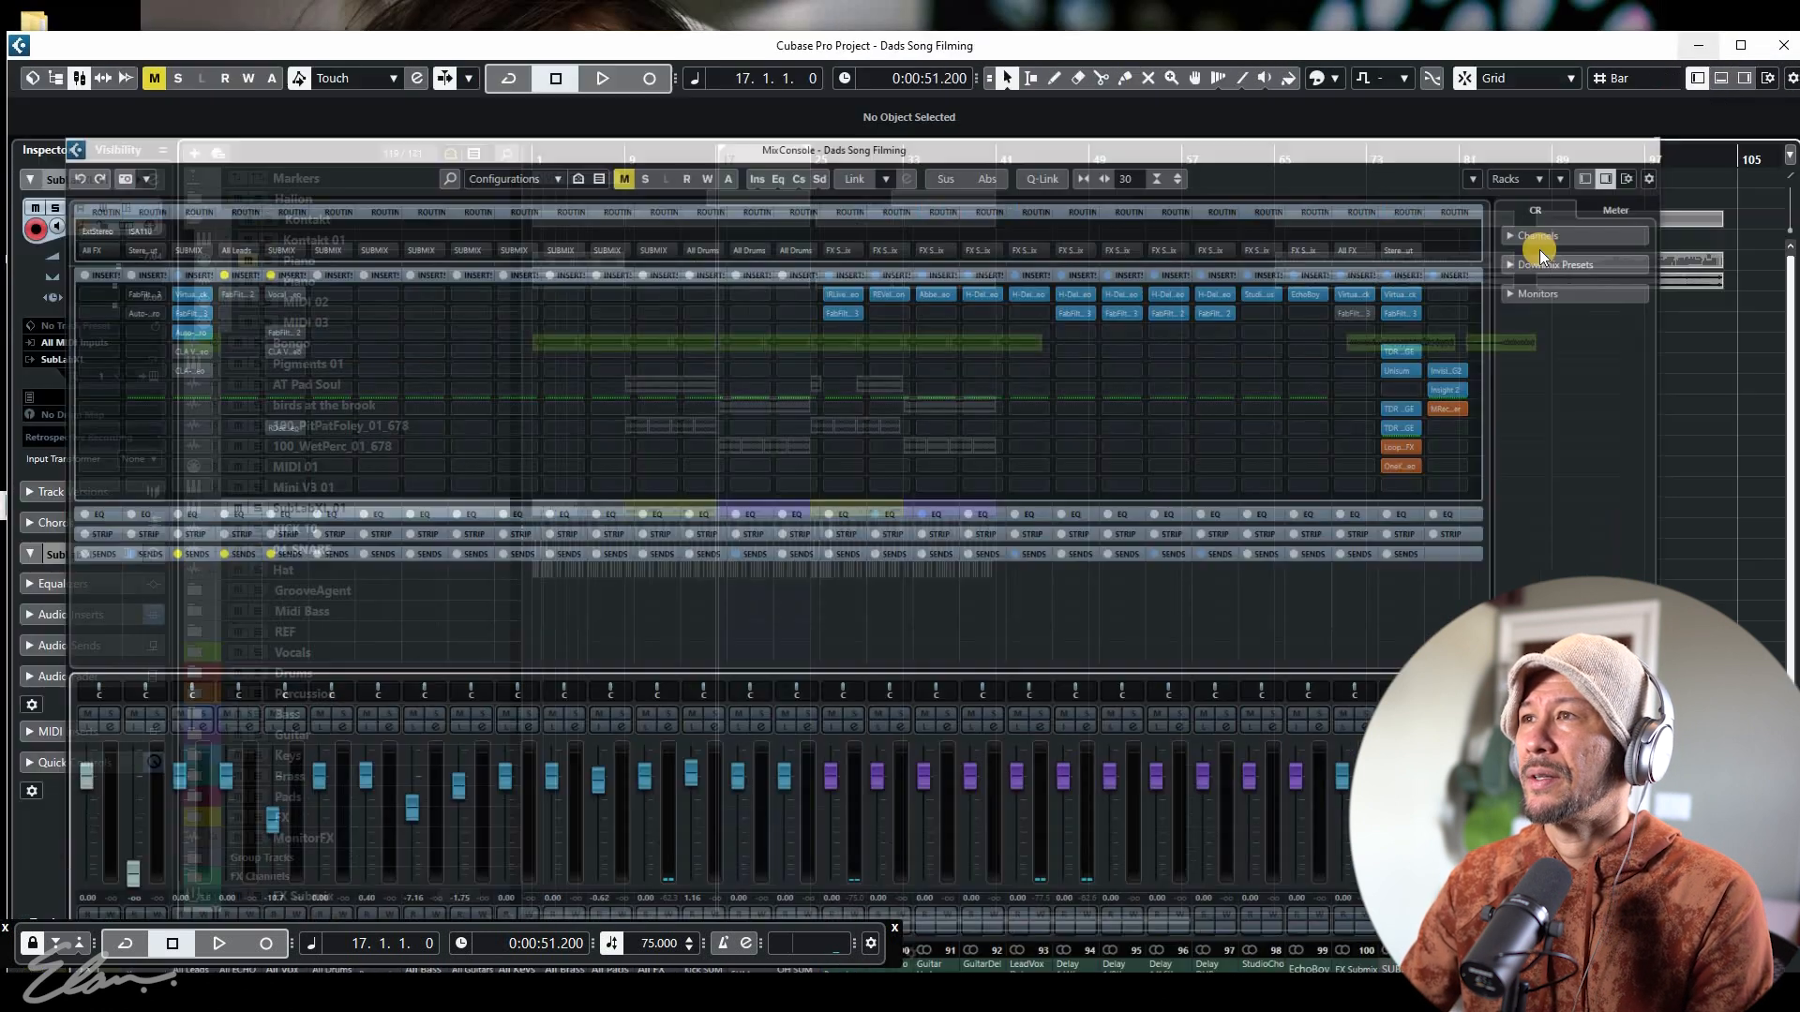
pyautogui.click(1292, 506)
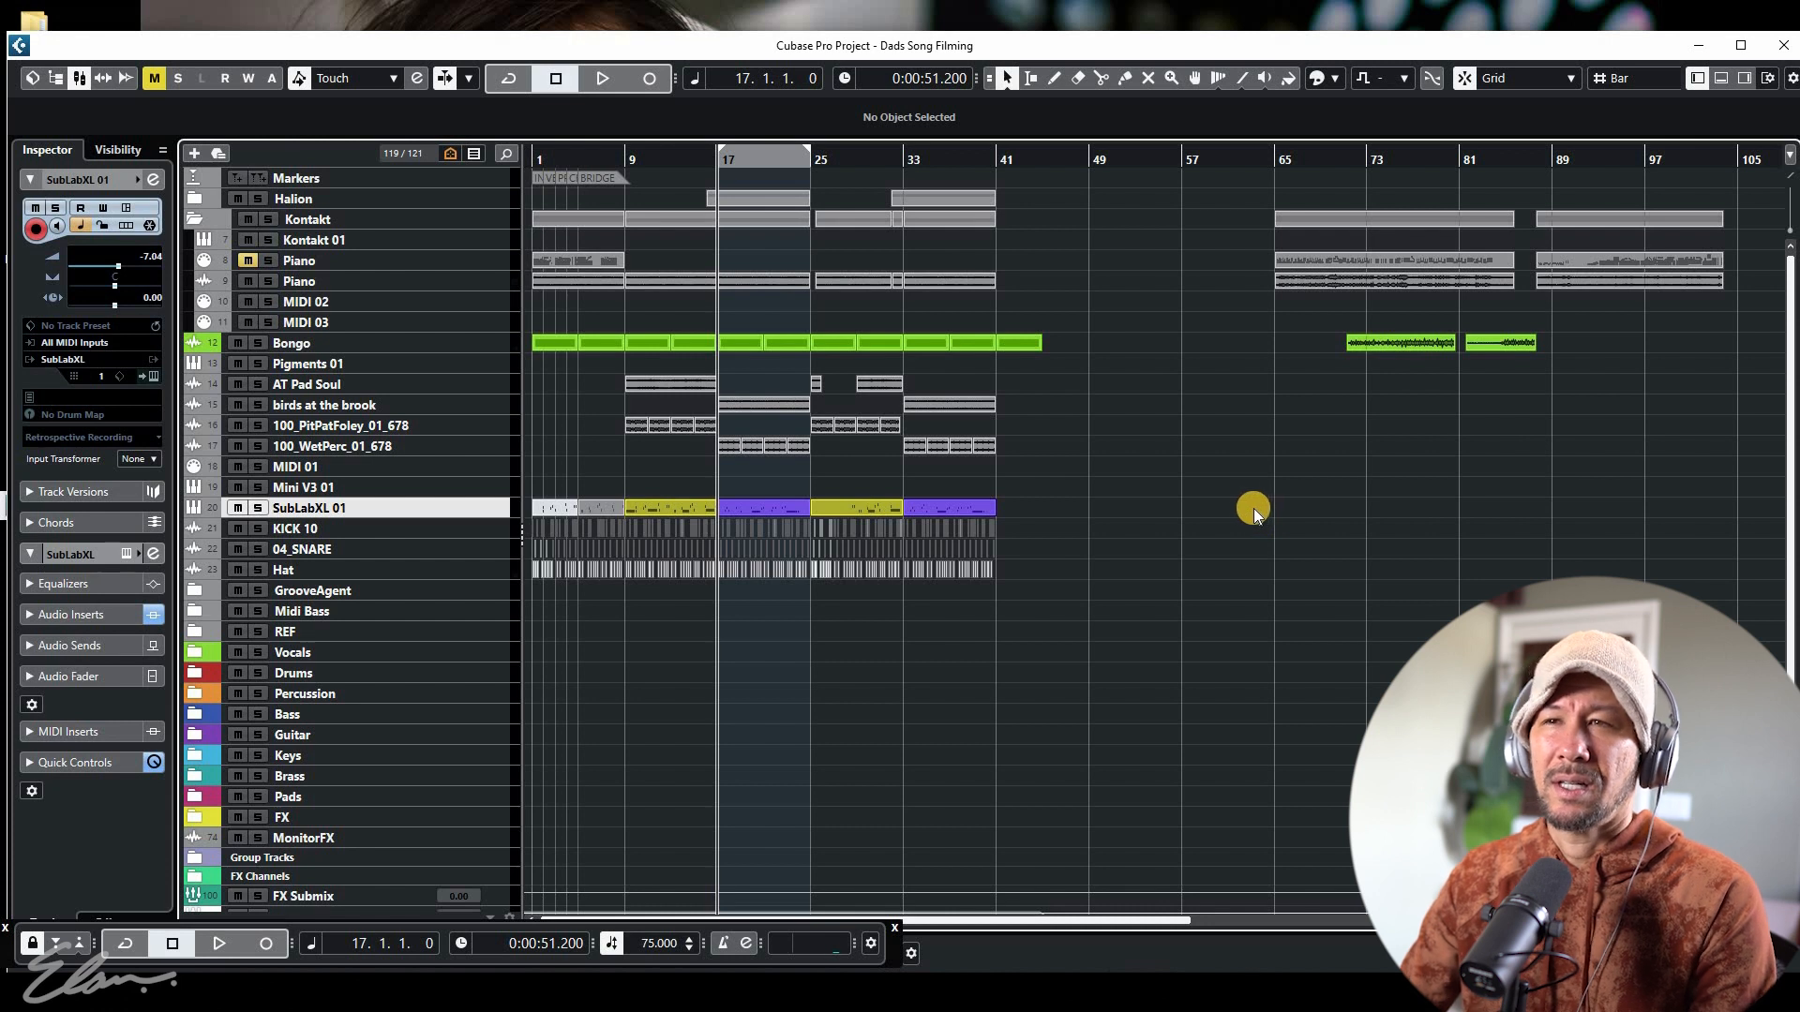
# Locate the SUBMIX track, open its Virtual Mix Rack insert from the MixConsole, and briefly check the Trimmer's VU meter during playback
pyautogui.scroll(-3, 780, 602)
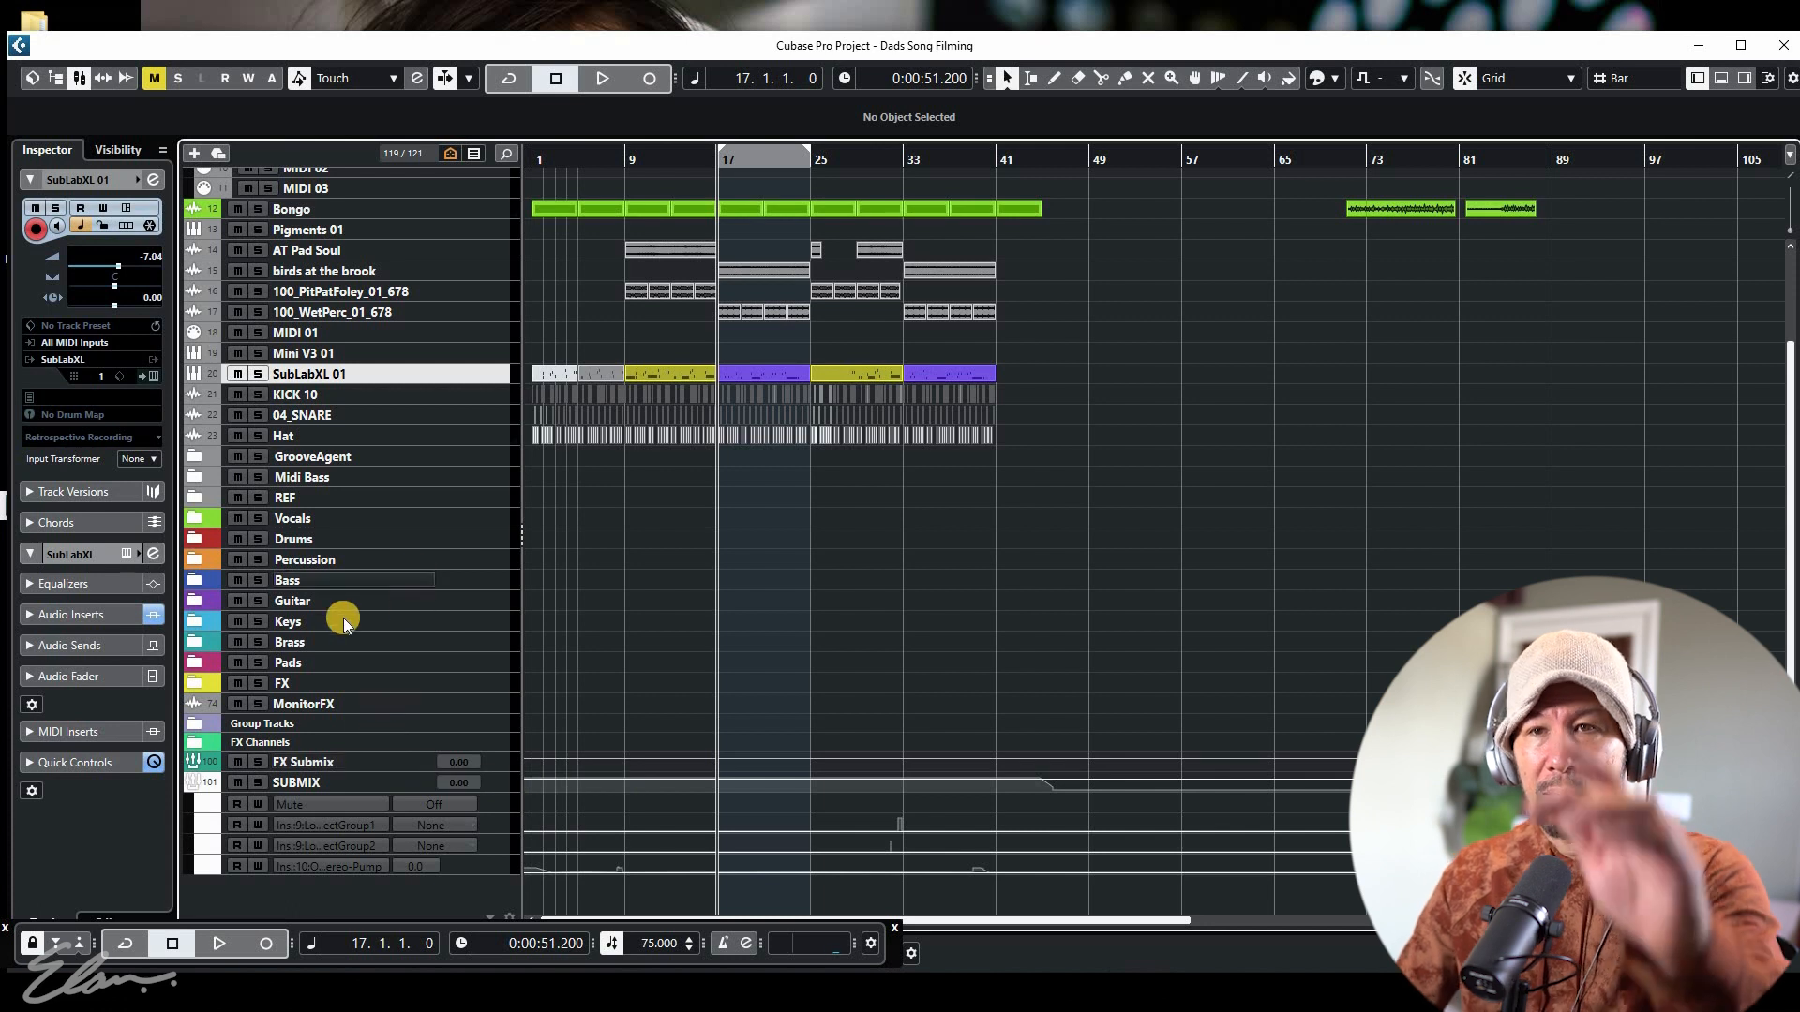
pyautogui.press('F3')
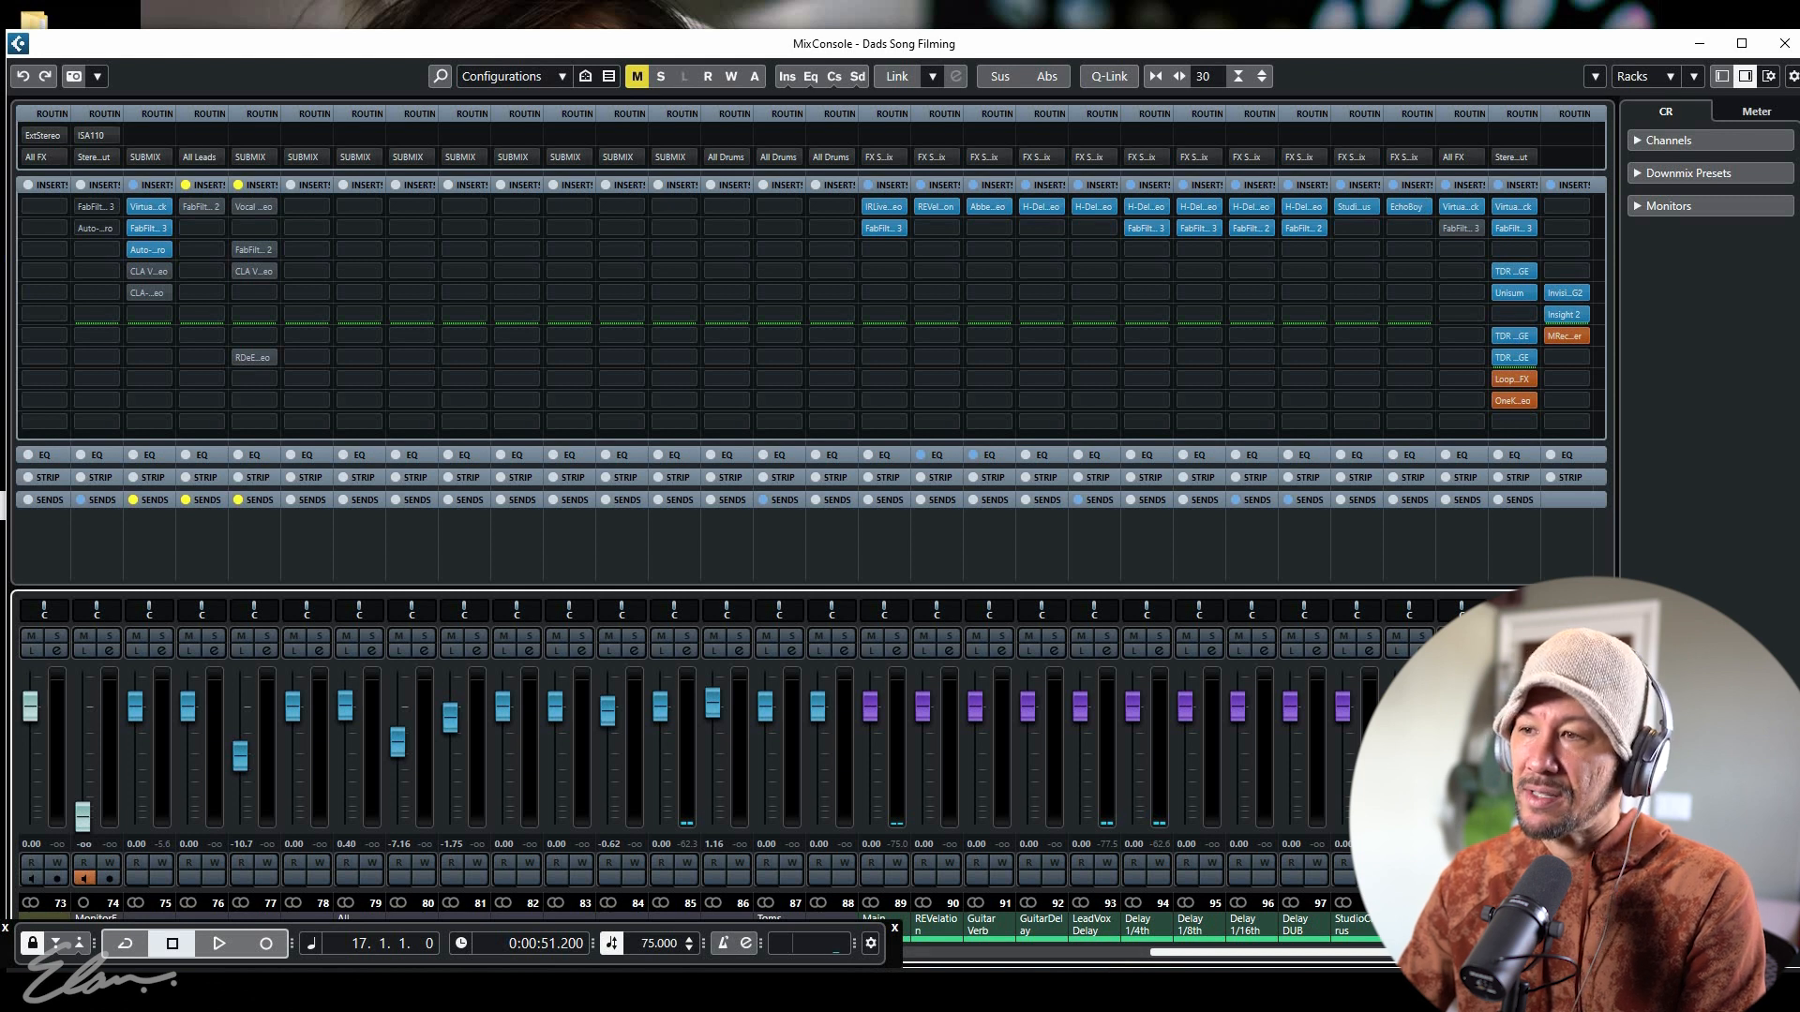
pyautogui.click(1517, 208)
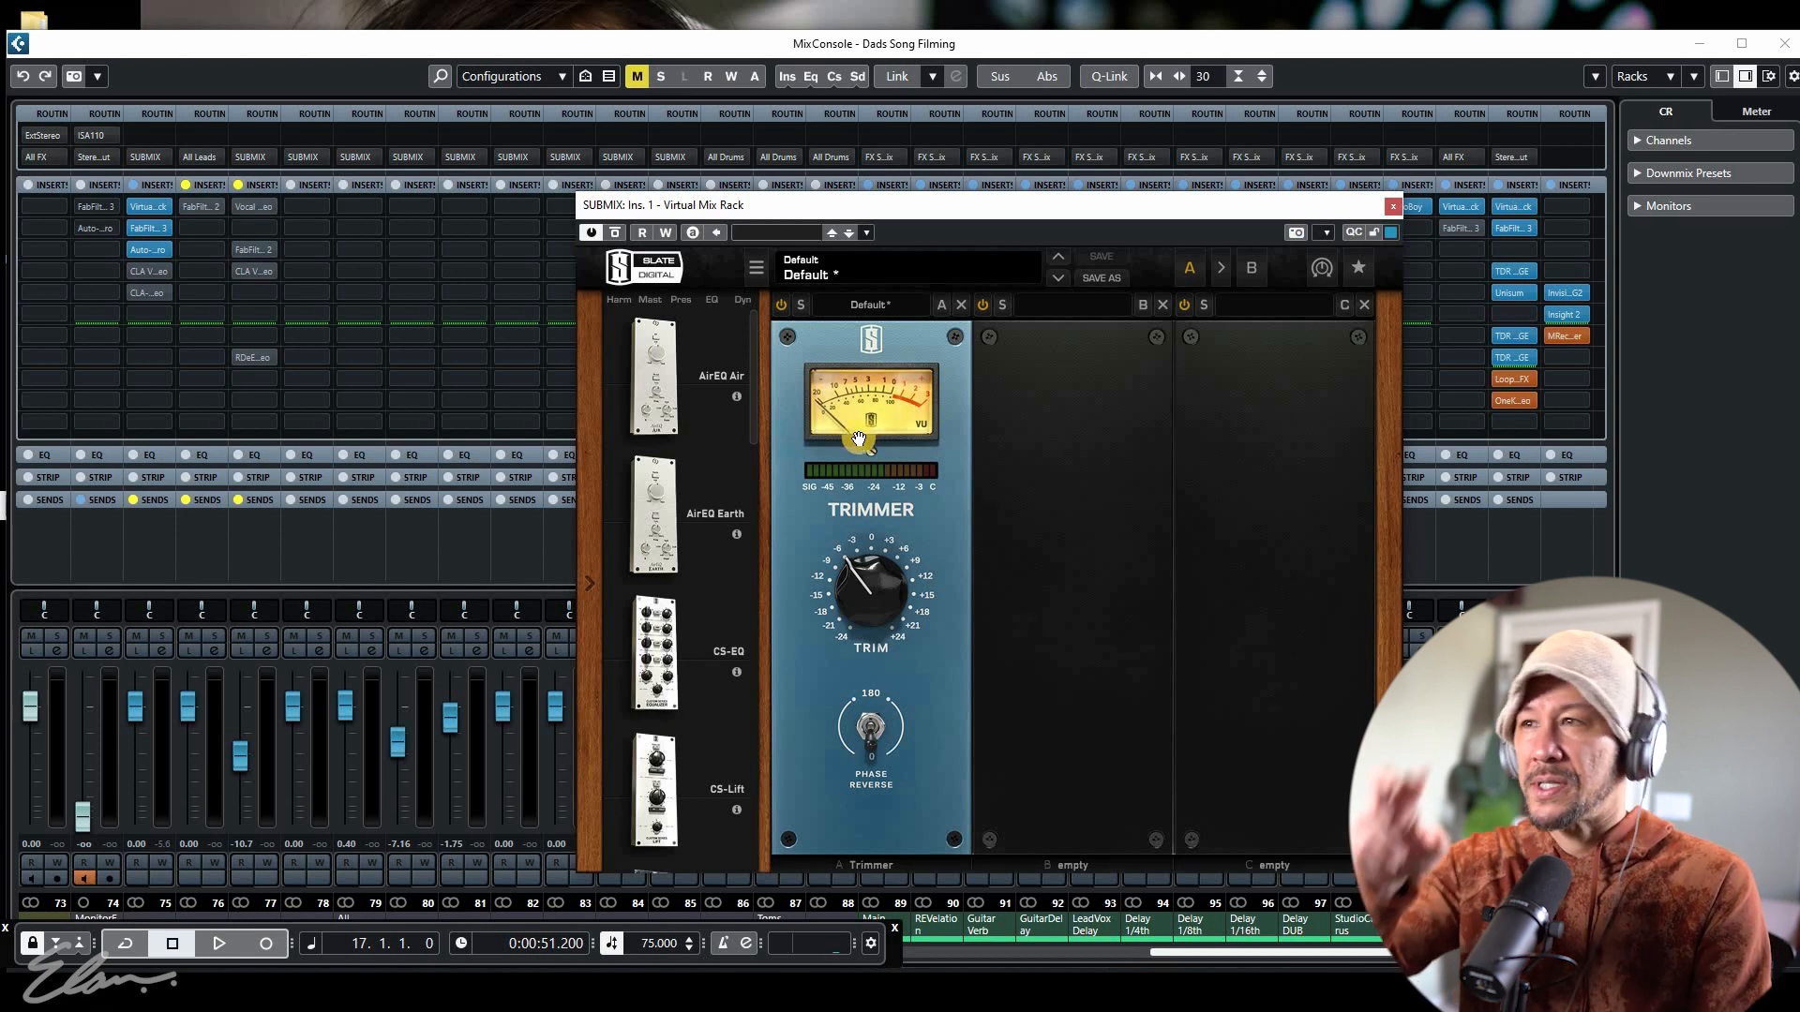
pyautogui.press('space')
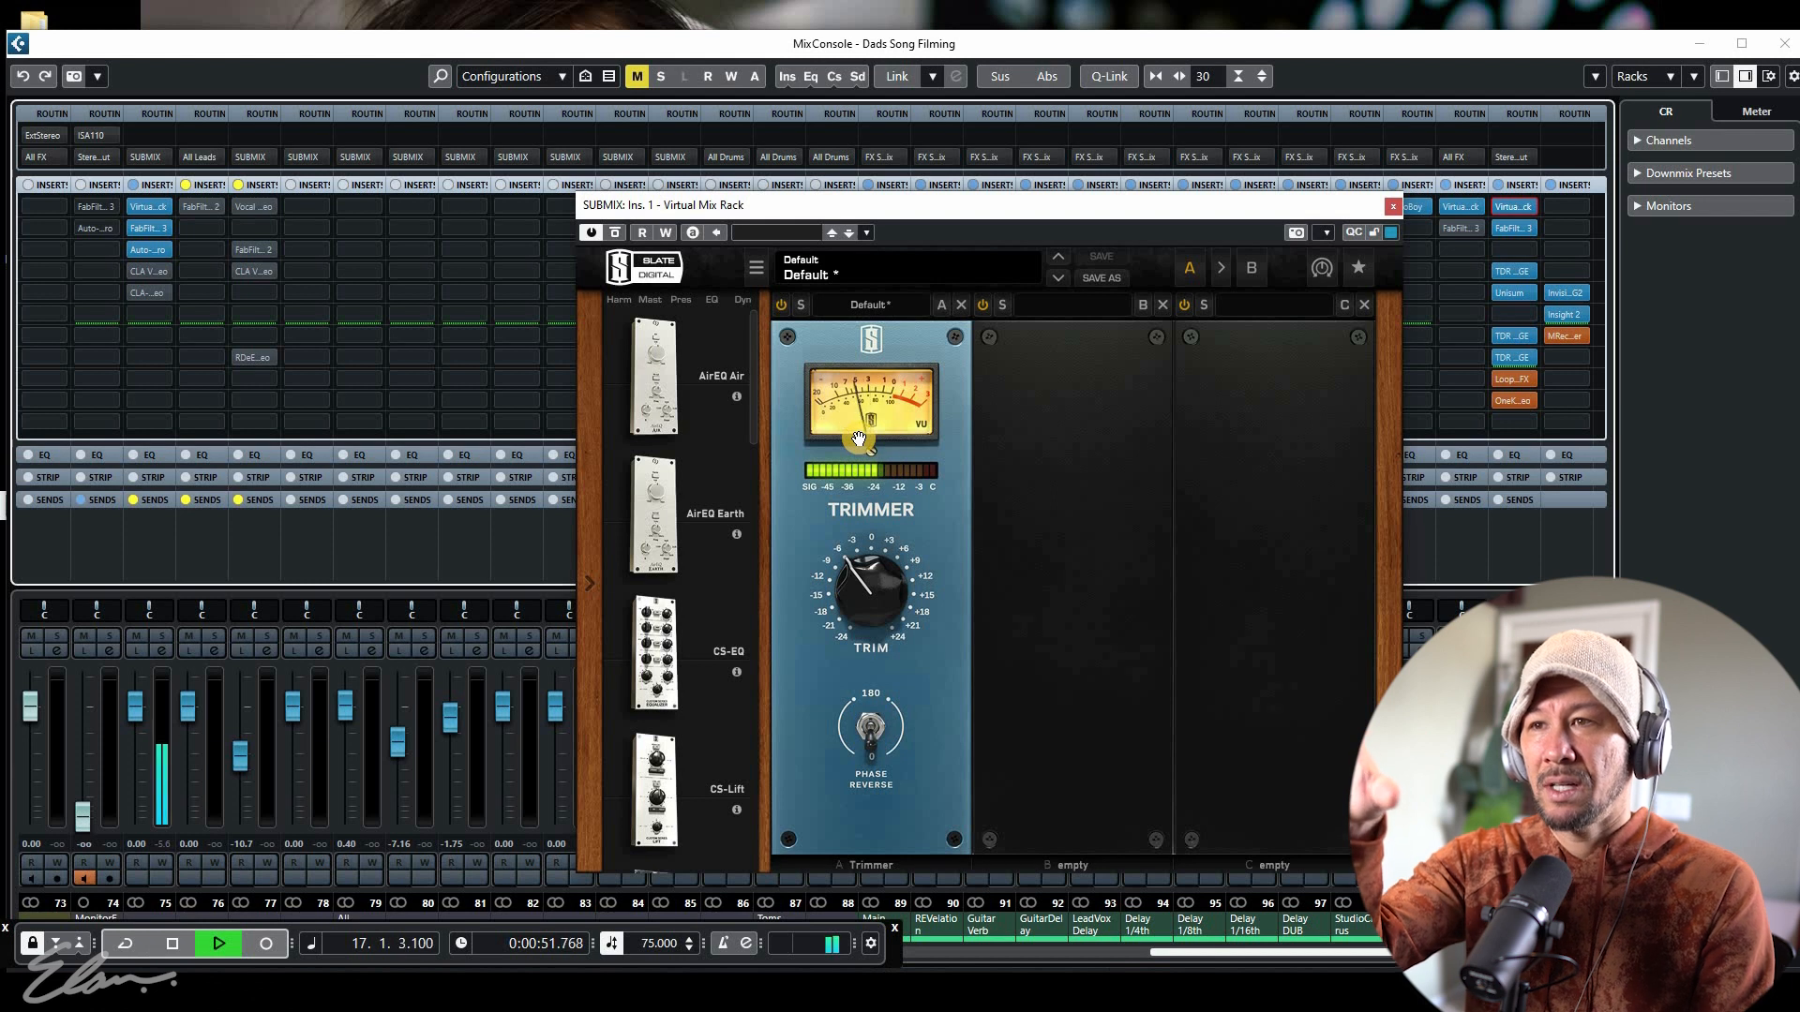
pyautogui.press('space')
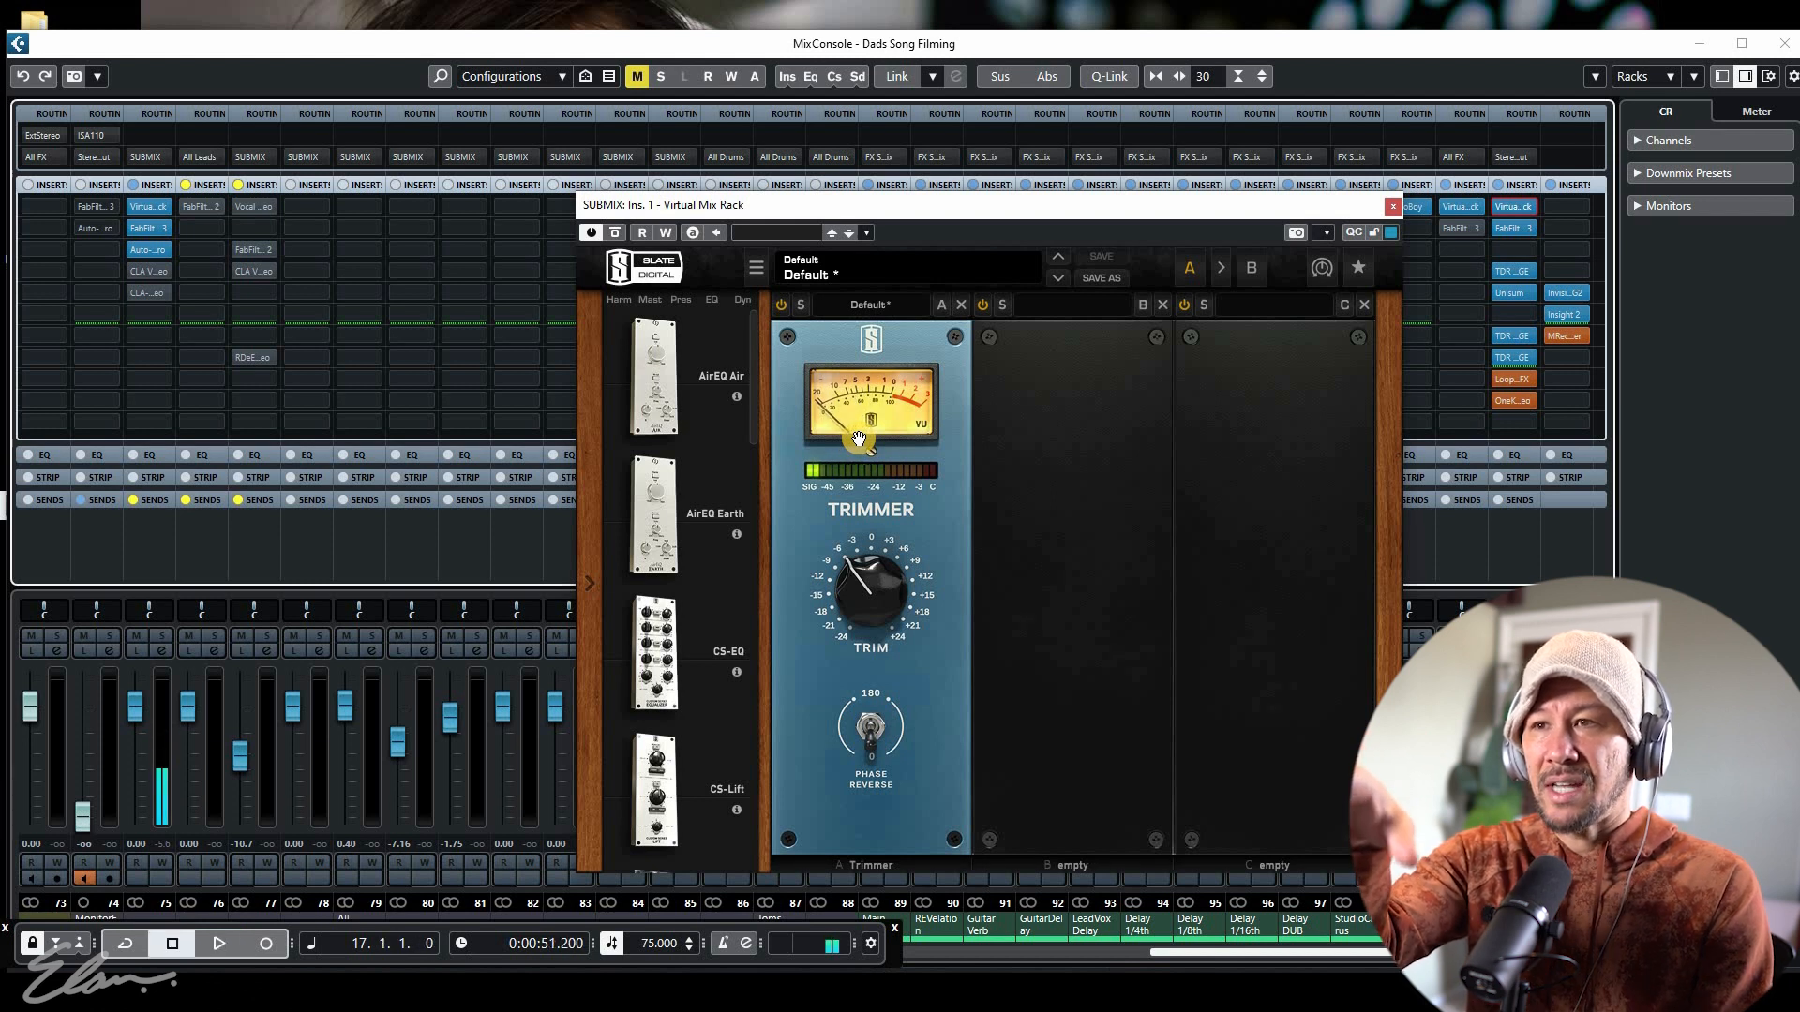
# Adjust the Trimmer's trim on the SUBMIX while checking the VU meter, trying -3.57 dB before lowering it further
pyautogui.moveTo(884, 588)
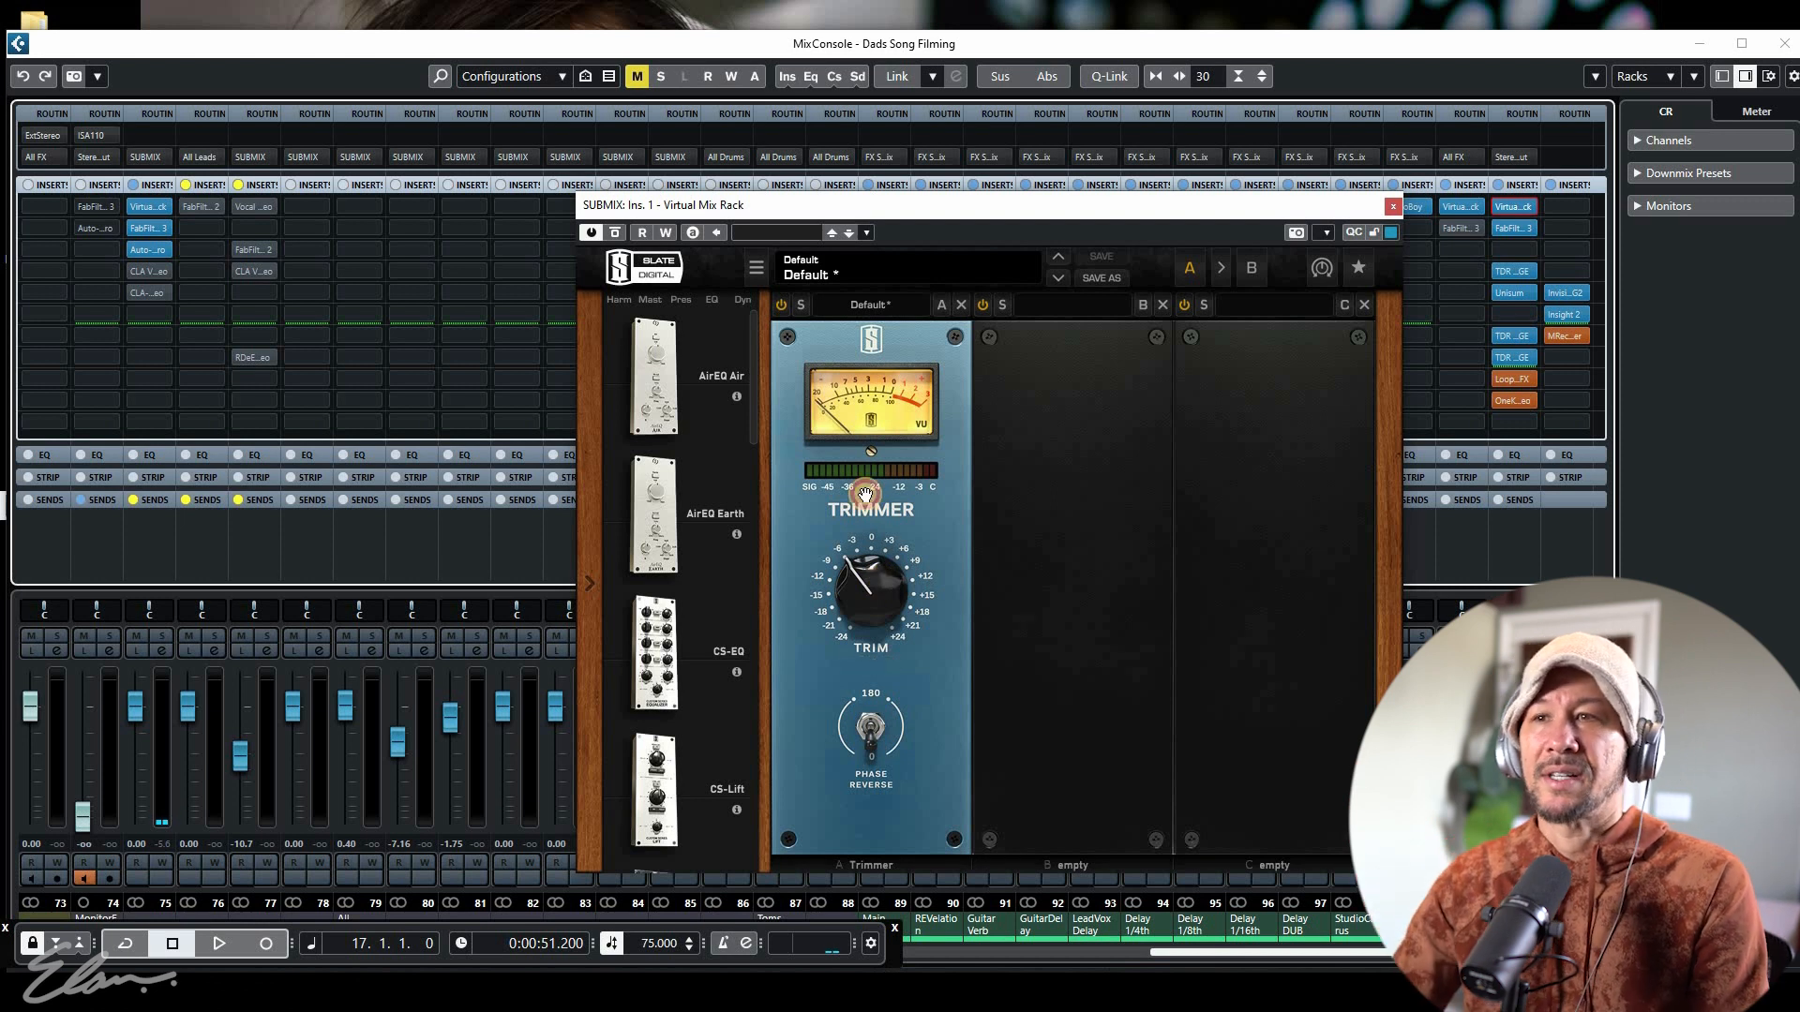
pyautogui.press('space')
pyautogui.moveTo(872, 558); pyautogui.dragTo(867, 621)
pyautogui.press('space')
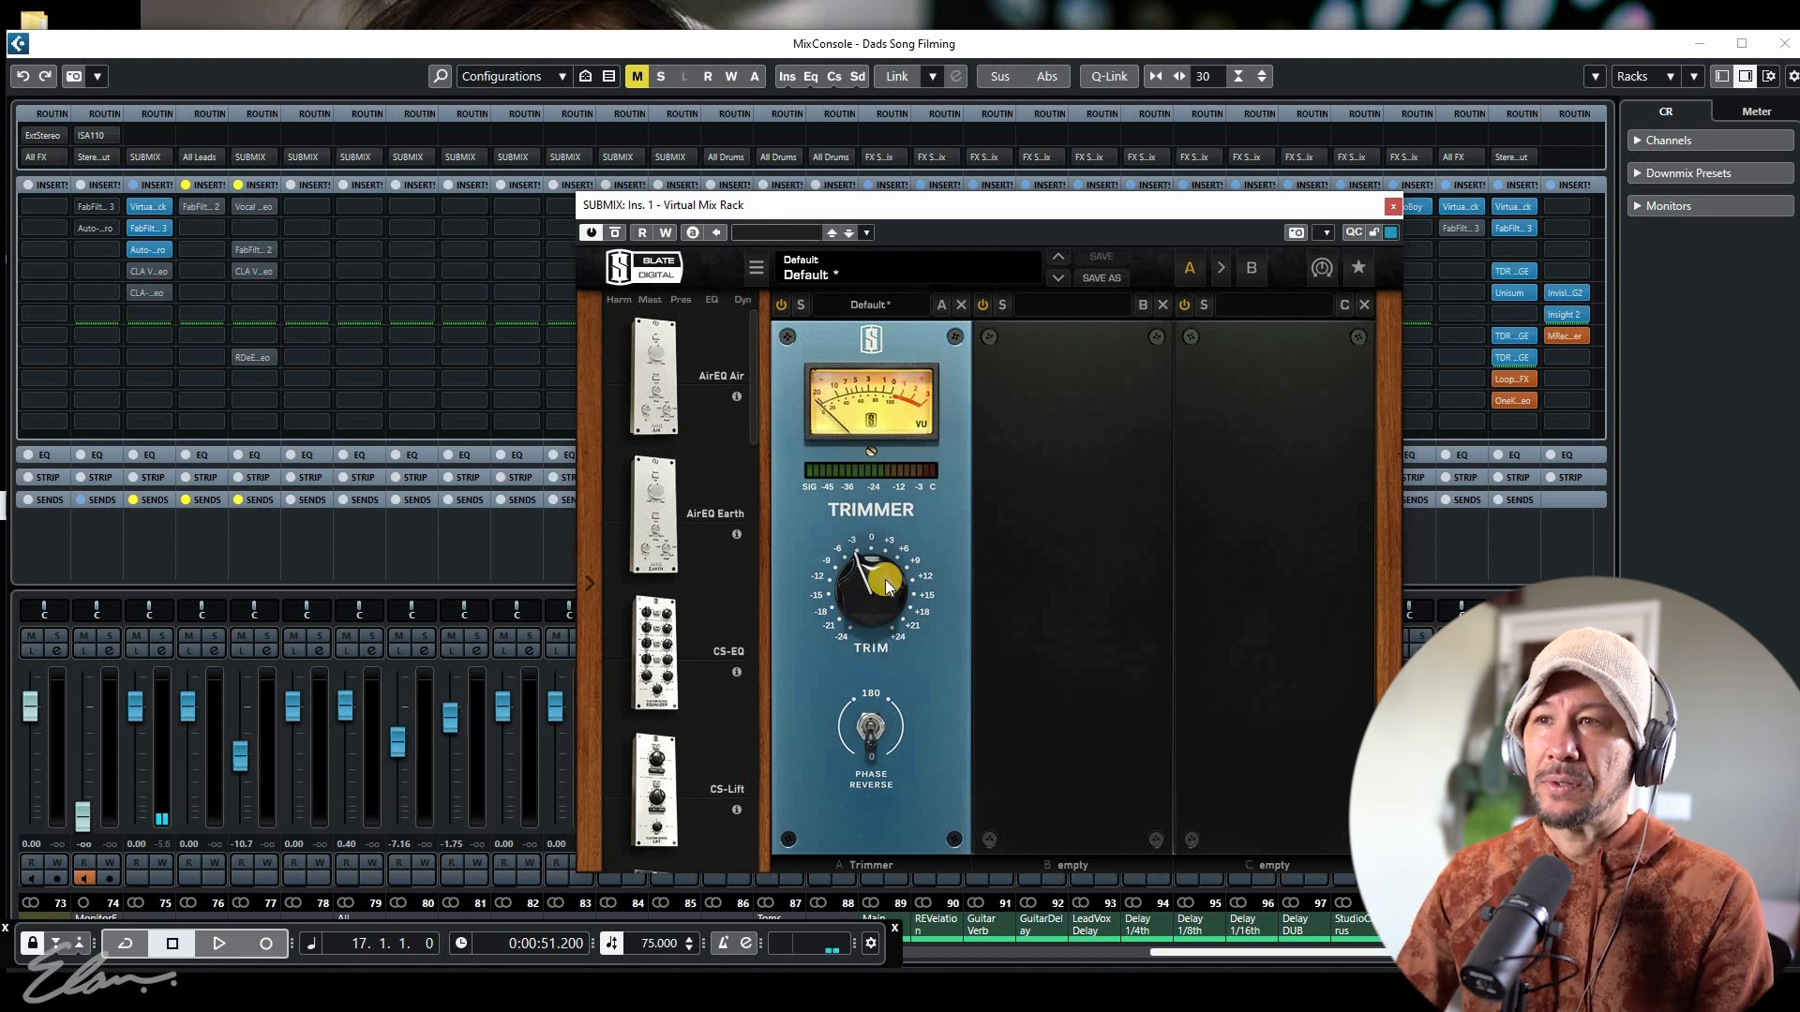
pyautogui.moveTo(869, 568); pyautogui.dragTo(865, 572)
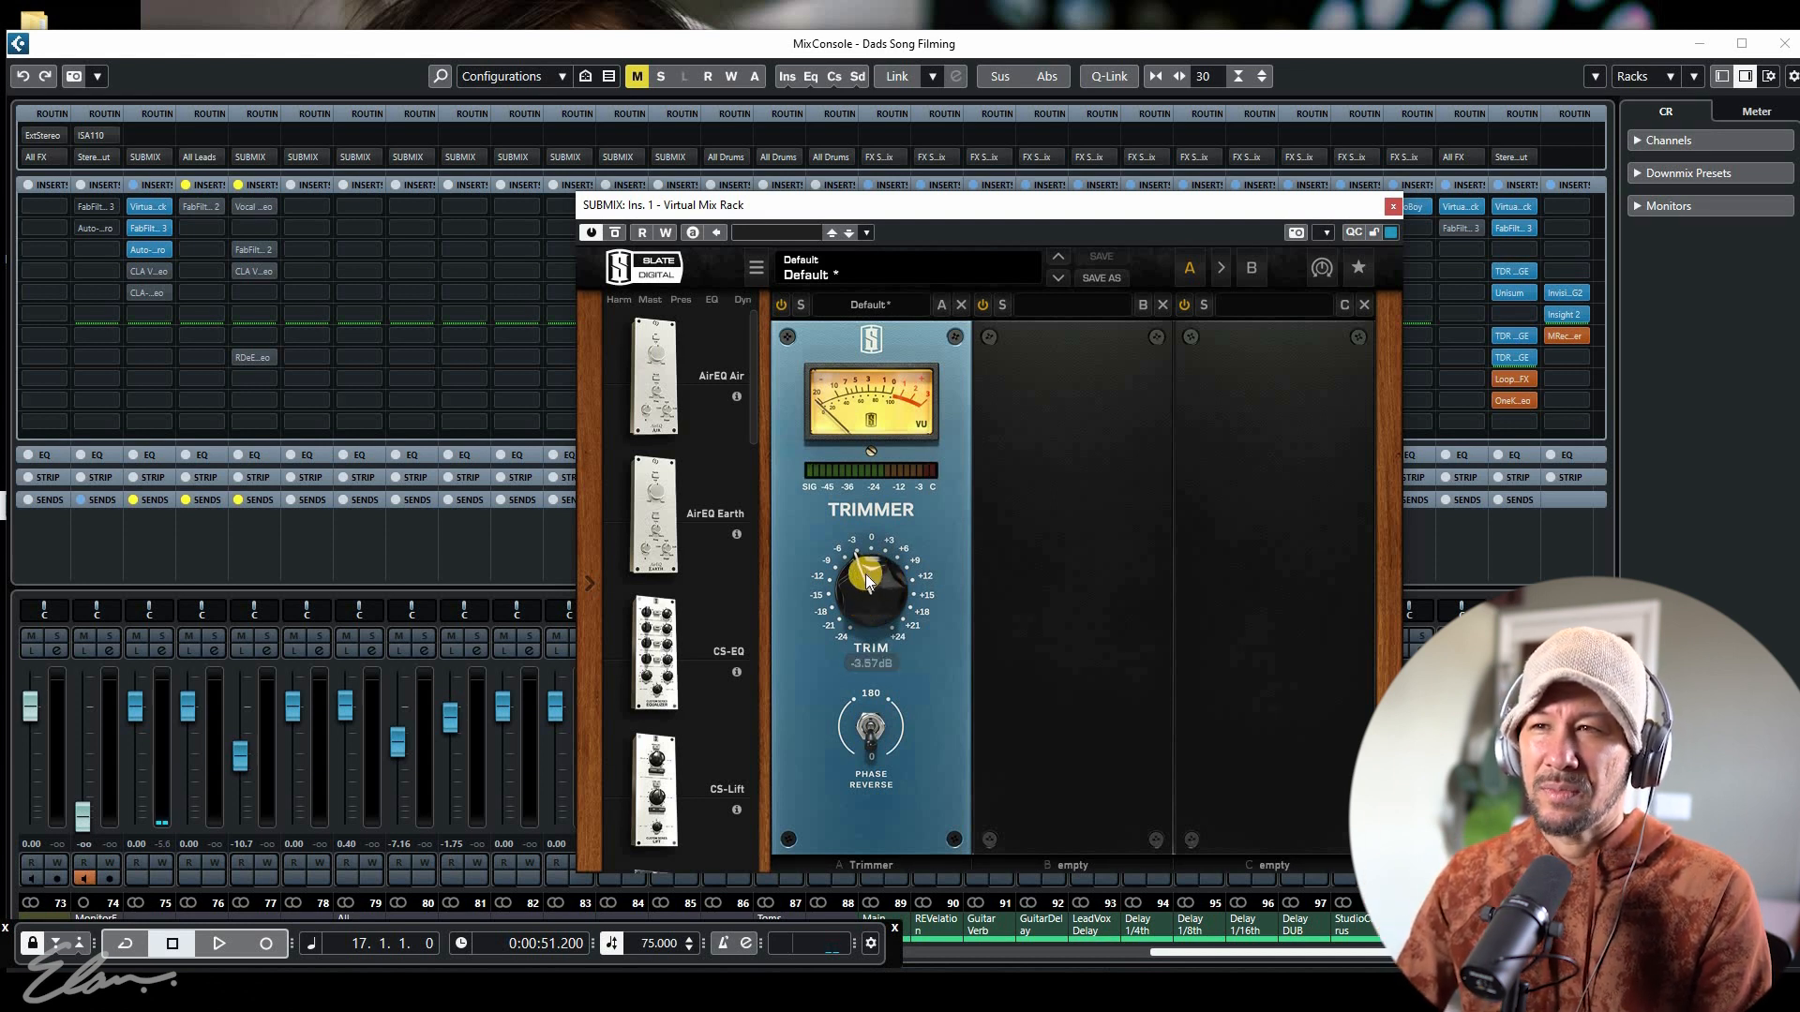
pyautogui.press('space')
pyautogui.moveTo(864, 584); pyautogui.dragTo(866, 607)
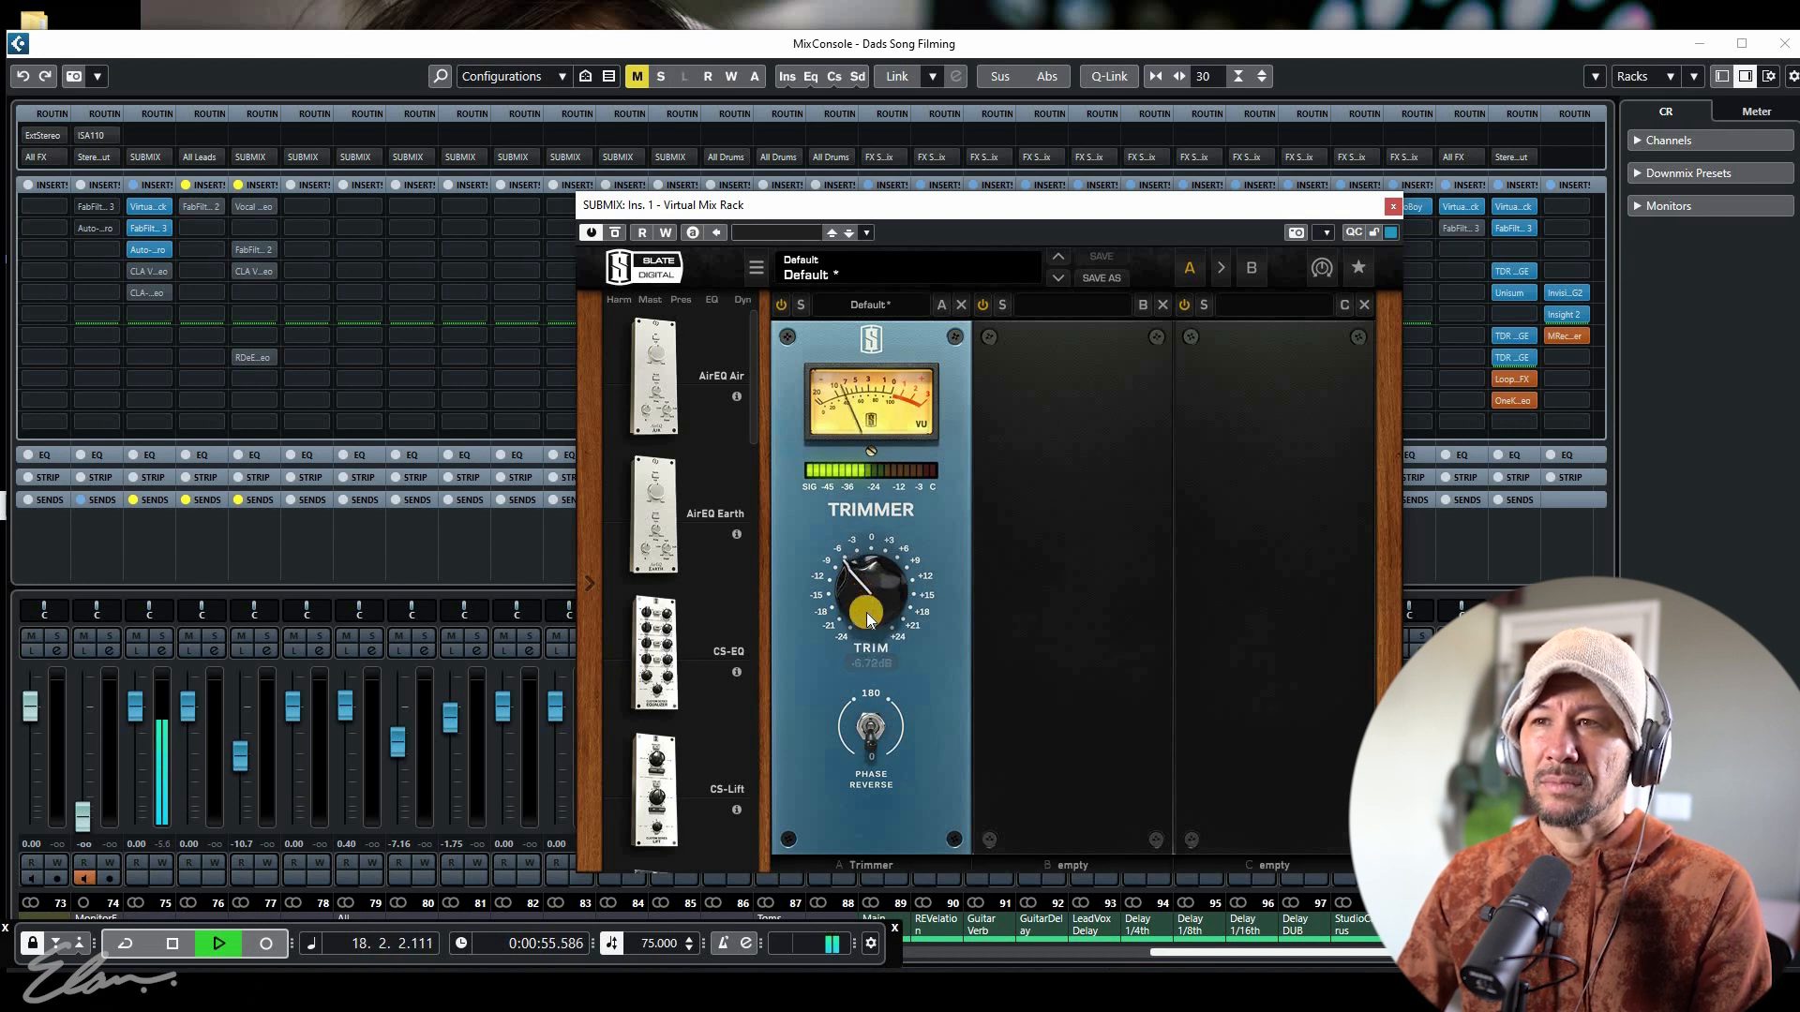
pyautogui.press('space')
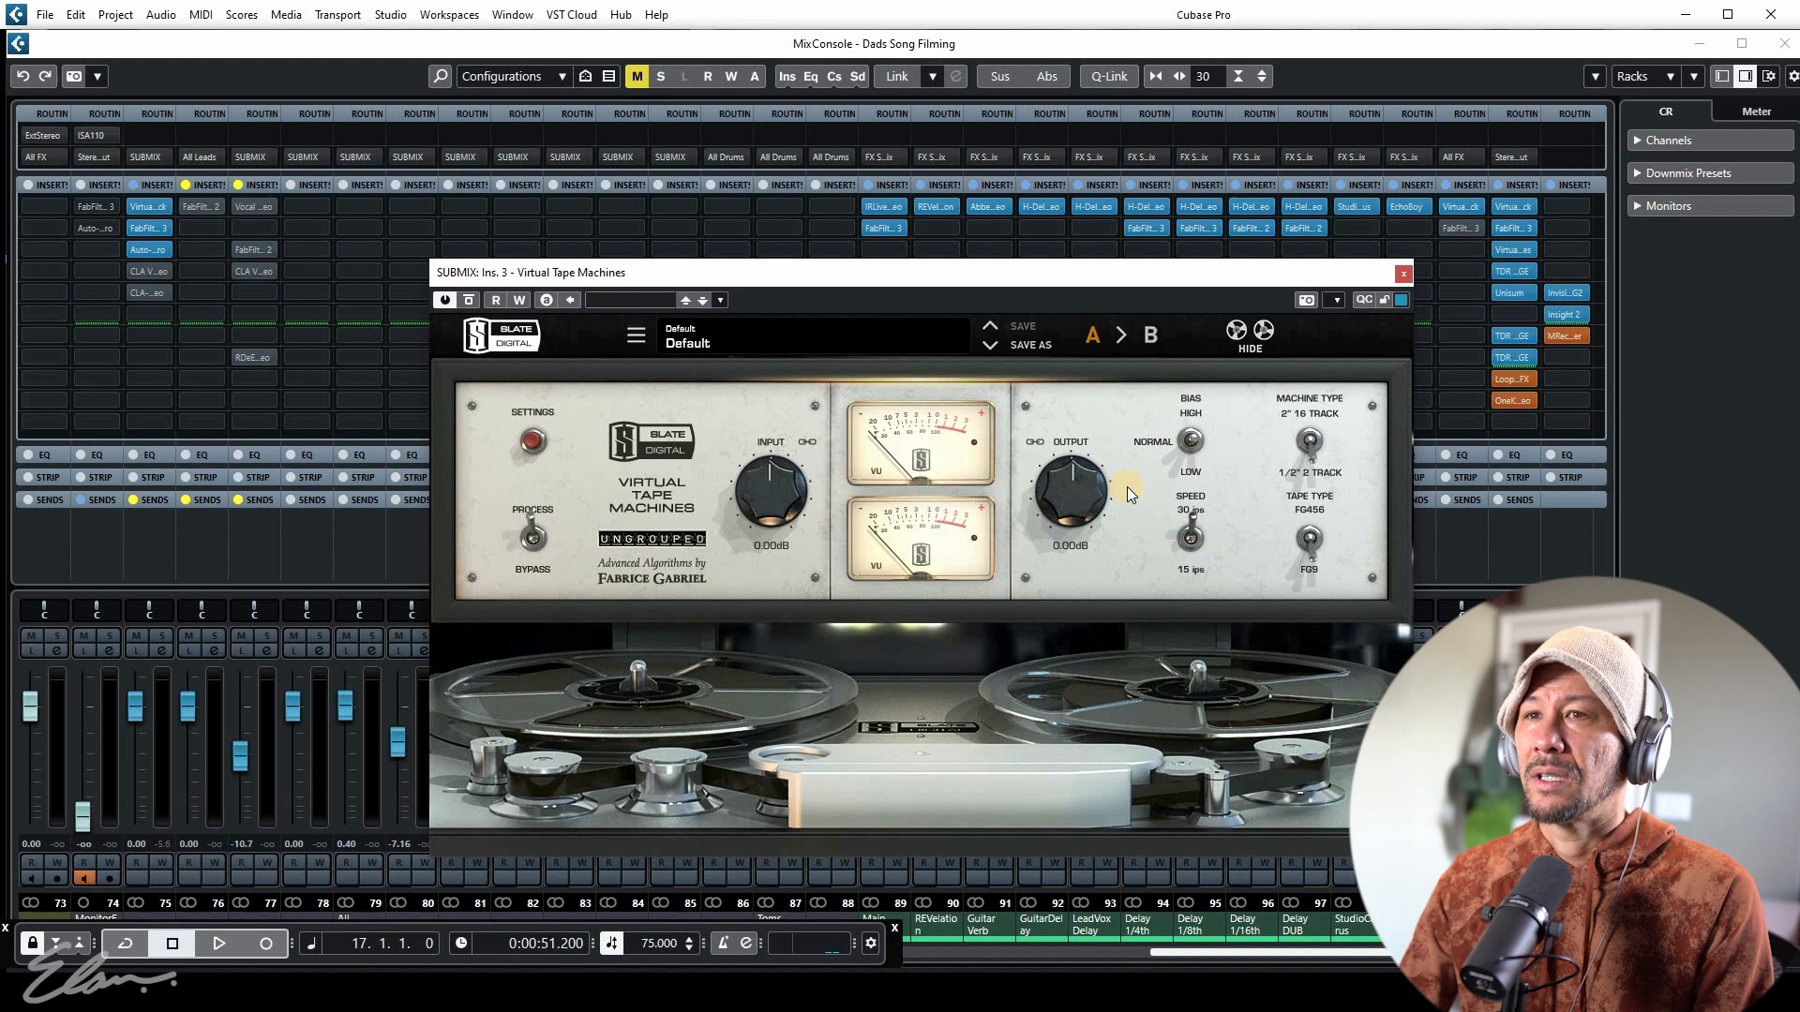
# Play the SUBMIX through Virtual Tape Machines from bar 17, and briefly try the high bias before returning it to normal
pyautogui.press('space')
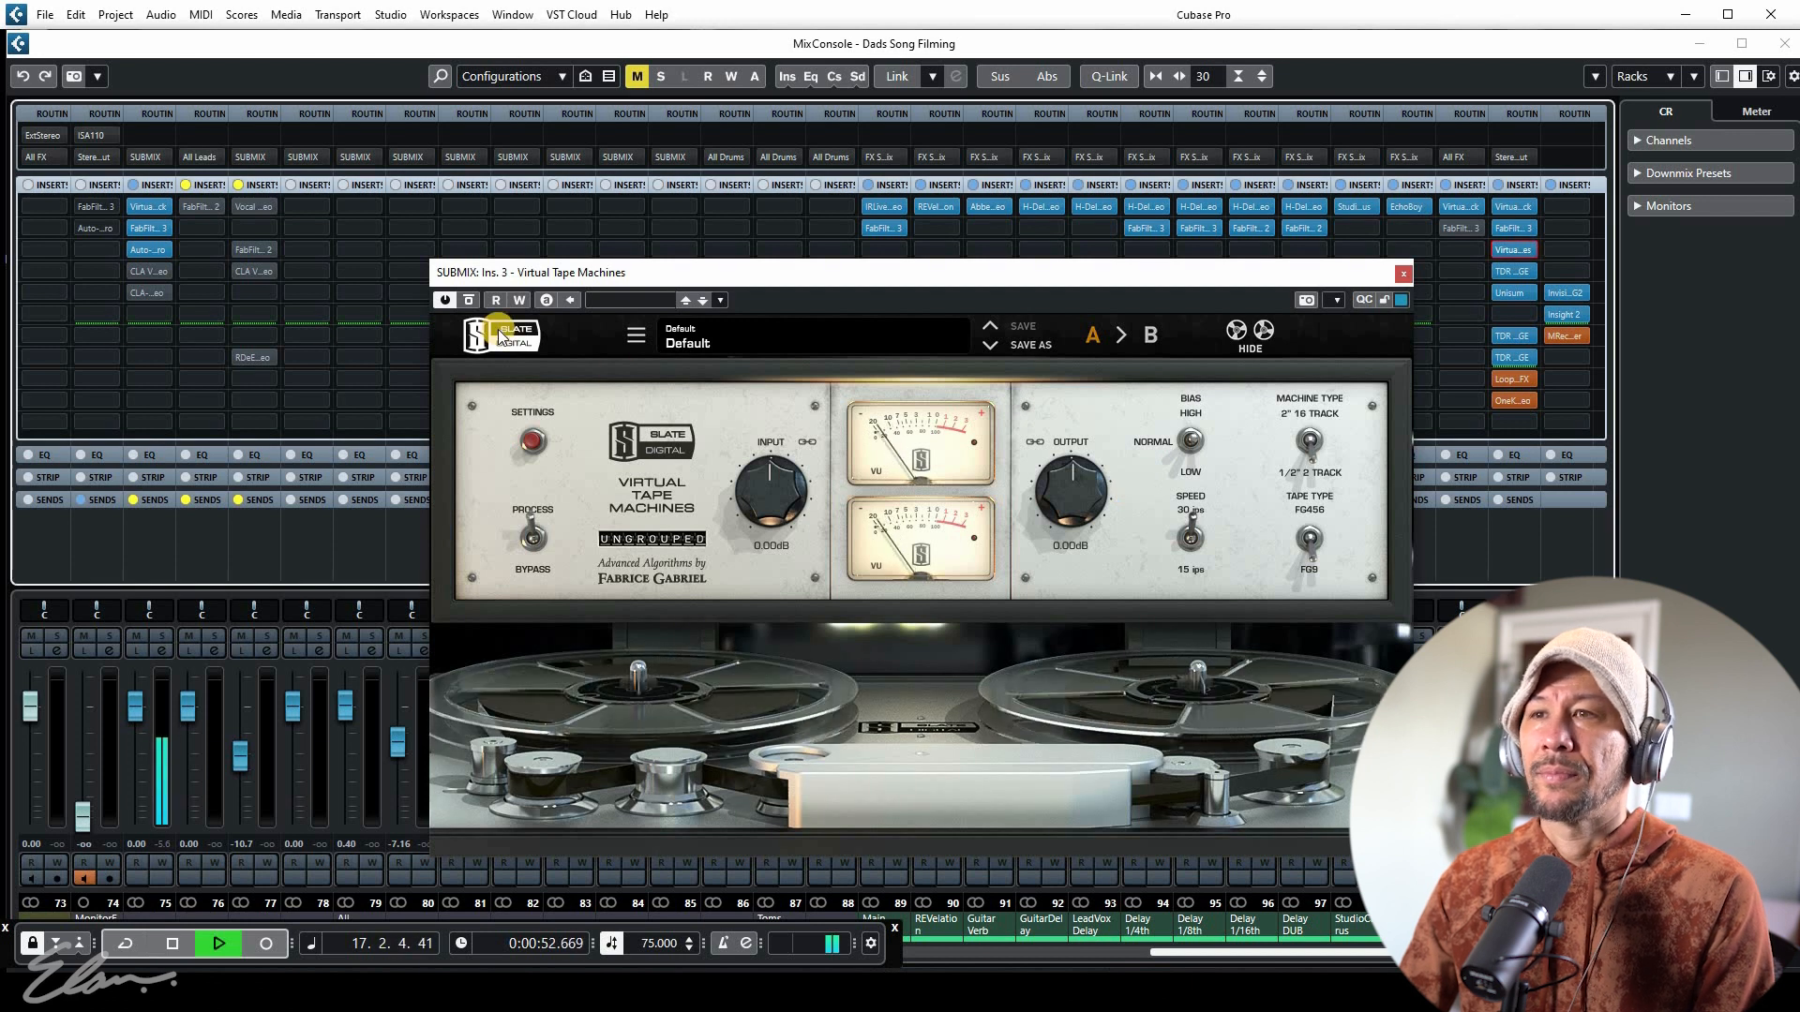
pyautogui.press('space')
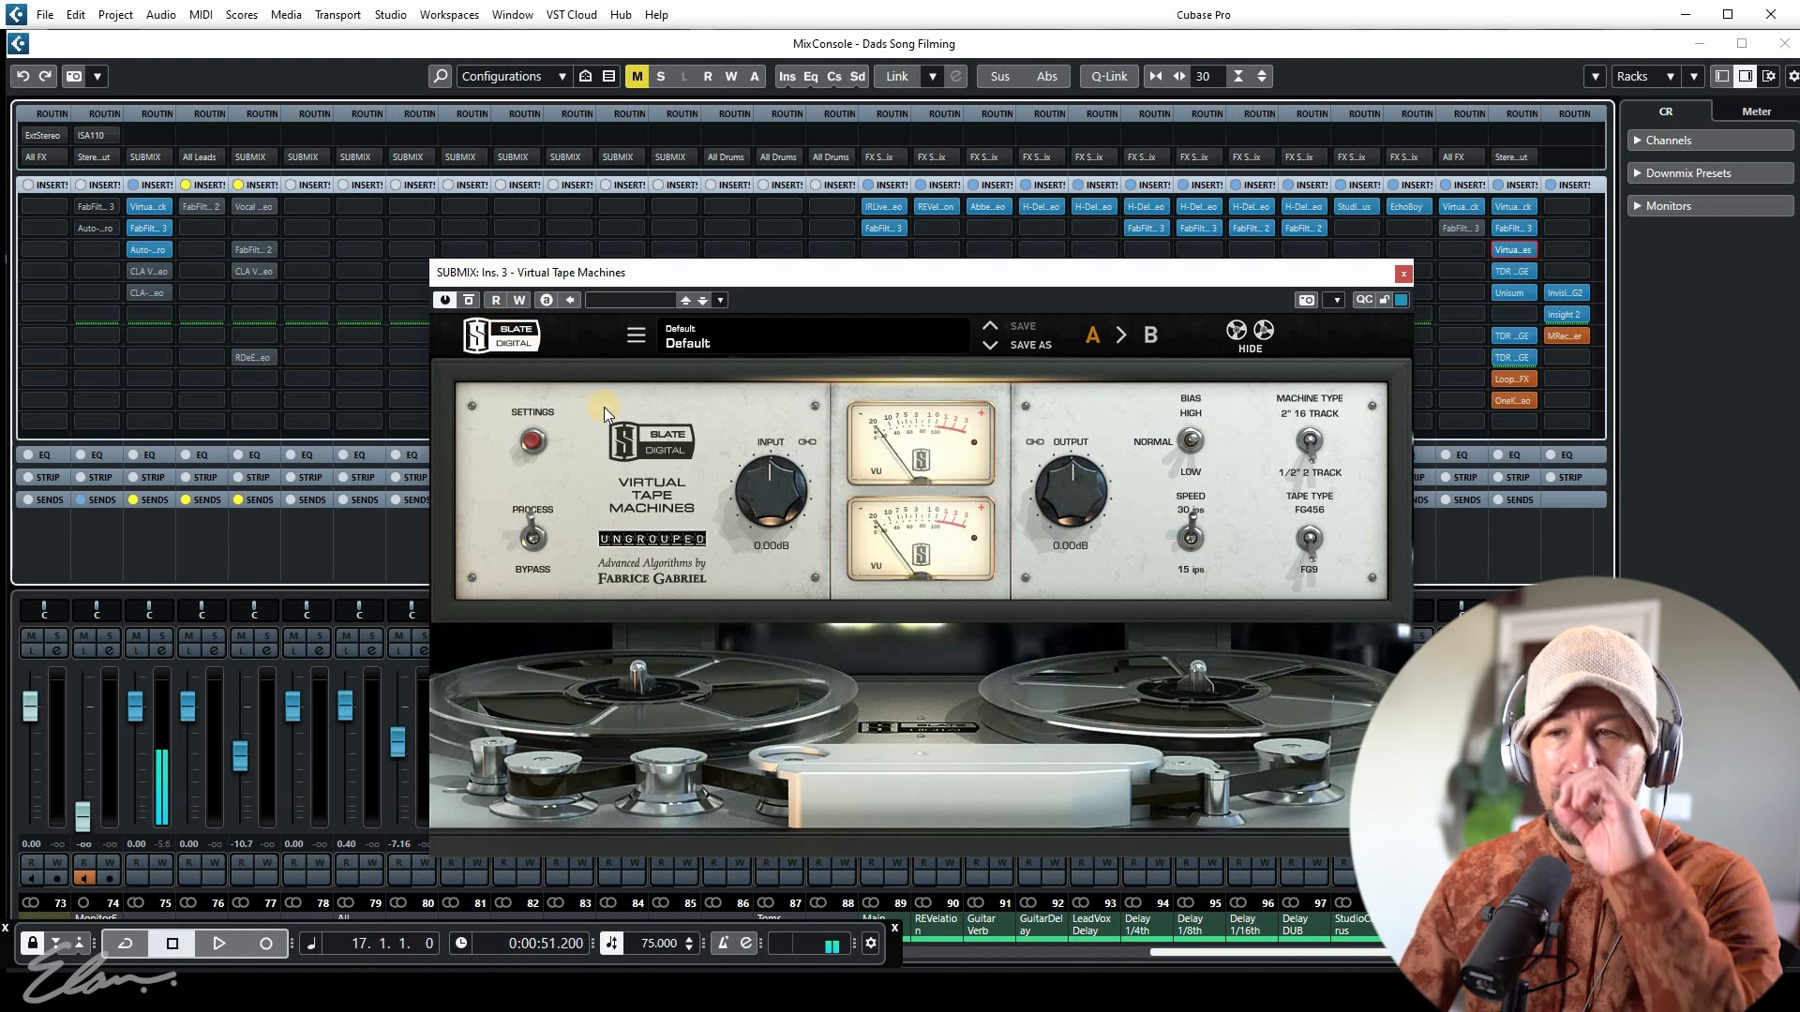
pyautogui.click(1191, 442)
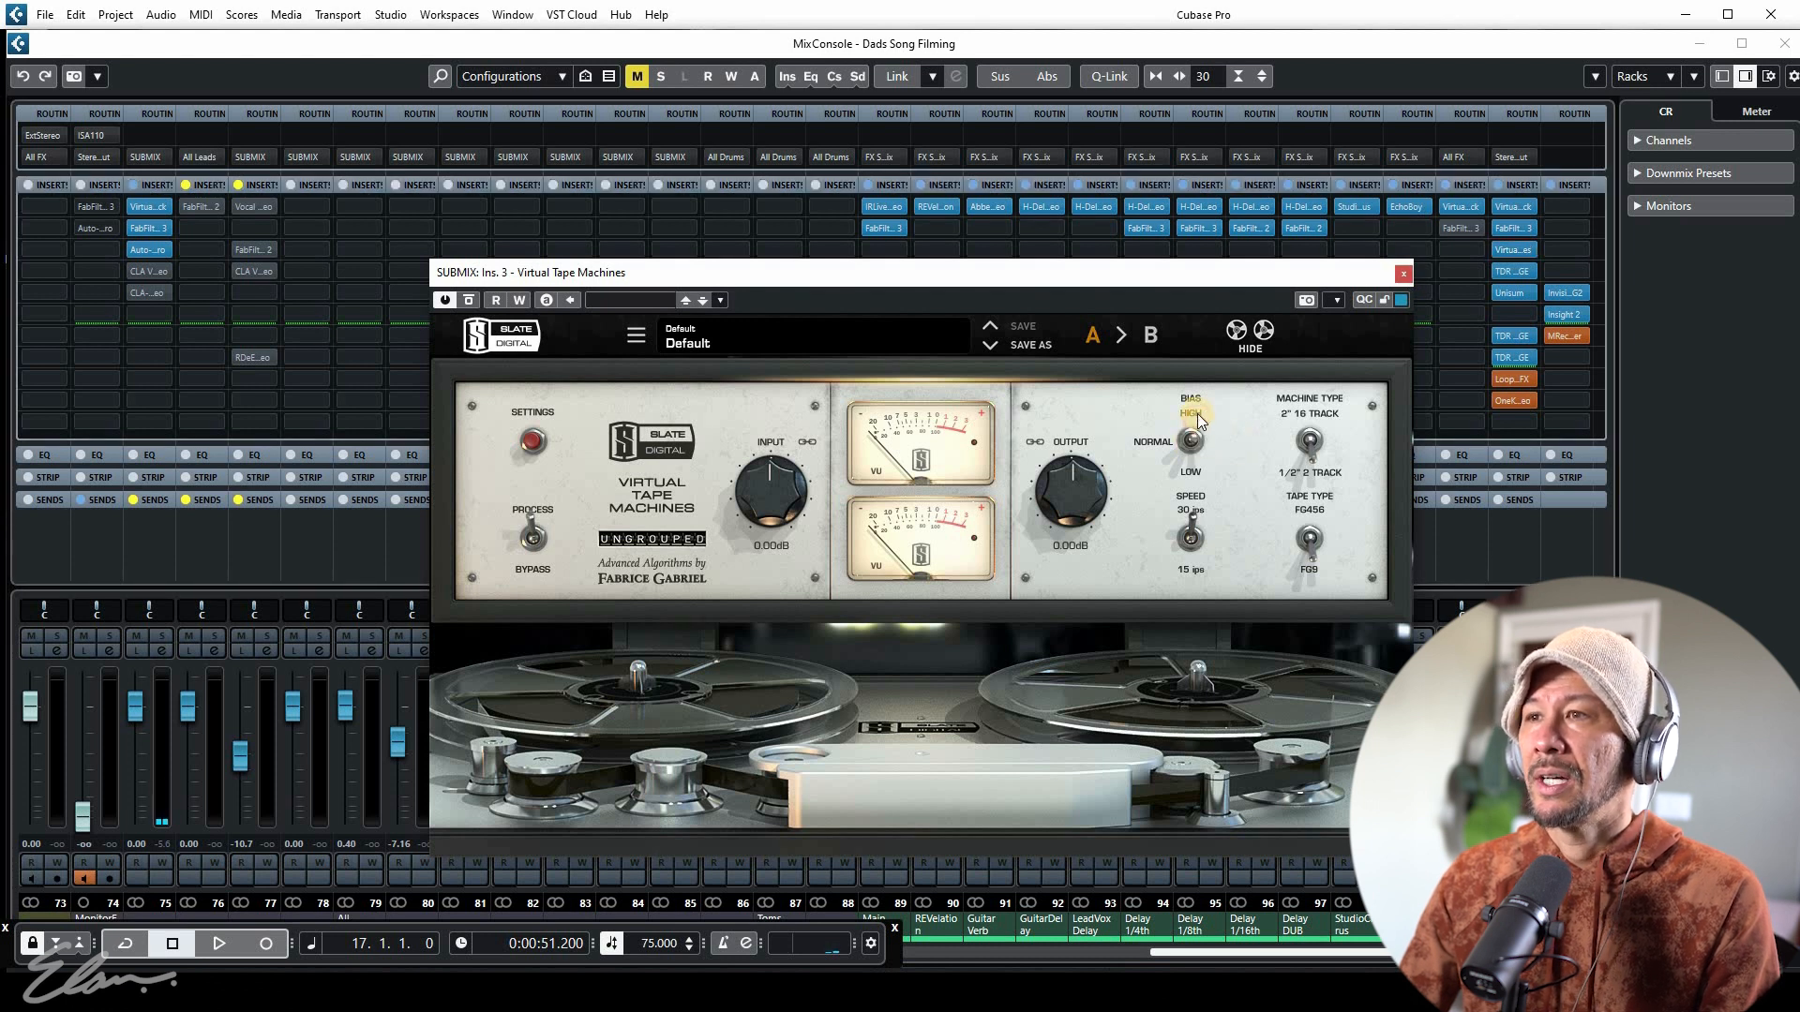
pyautogui.click(1198, 452)
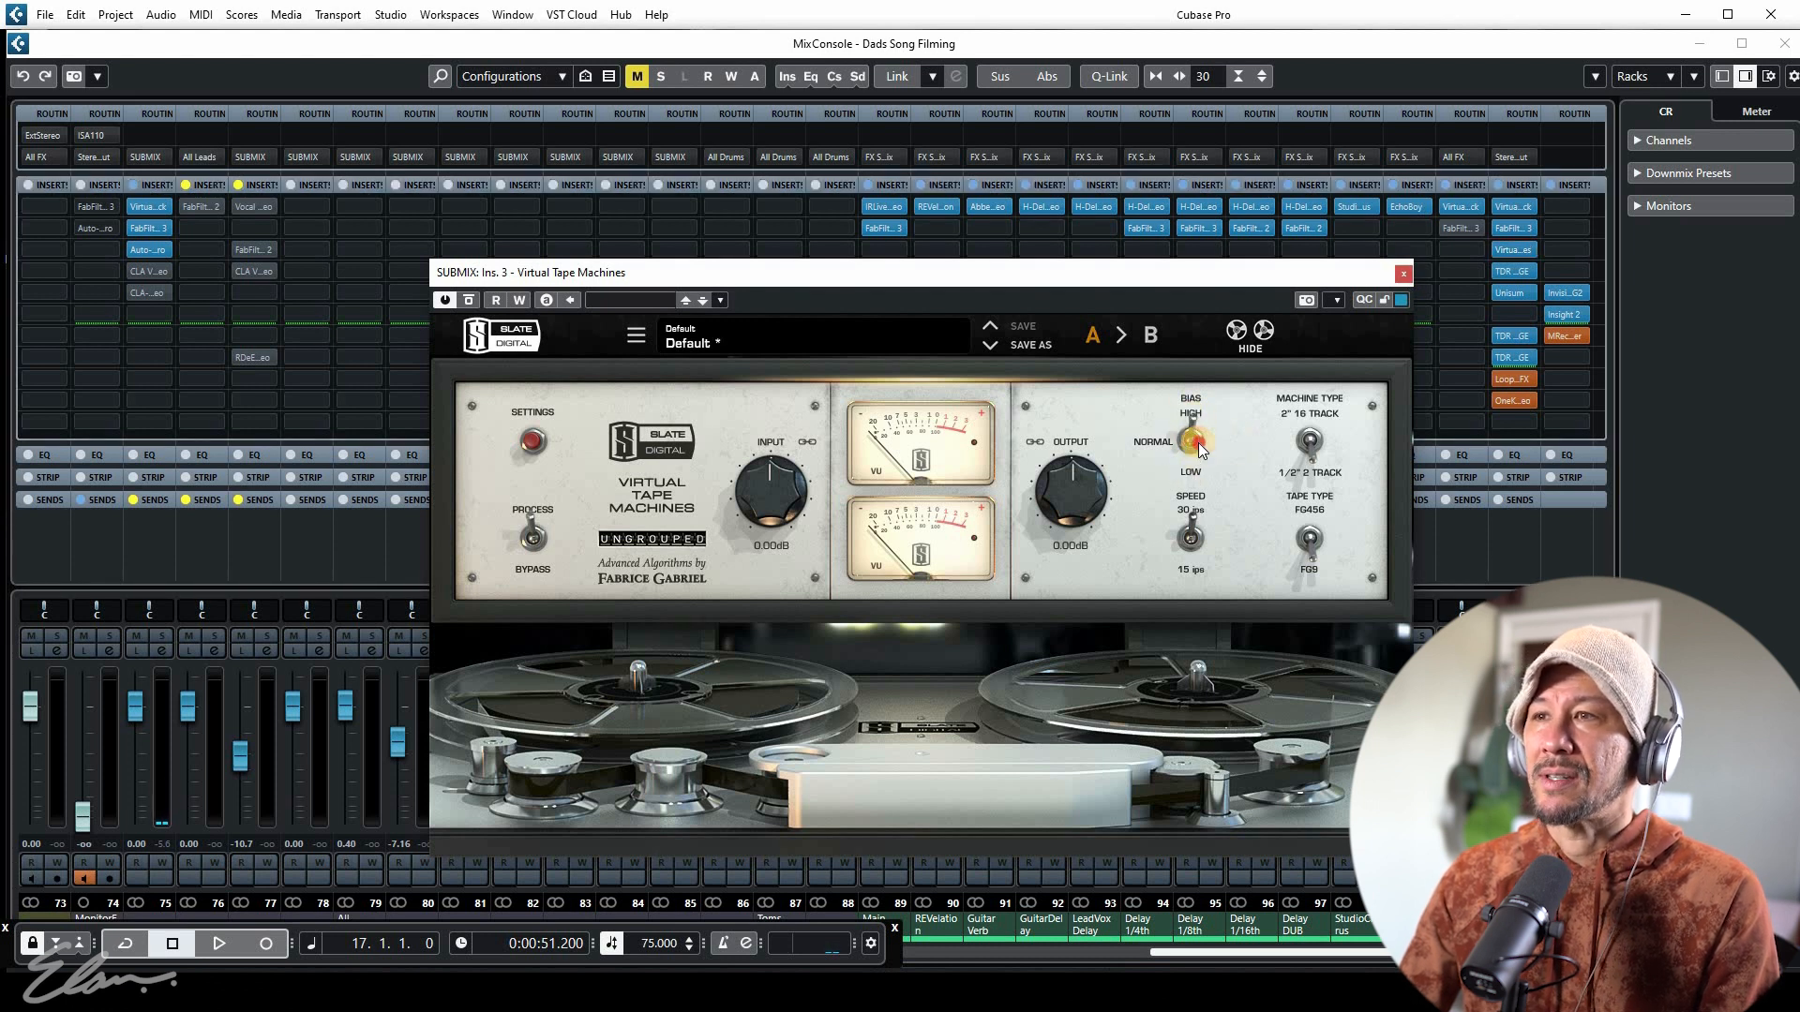
pyautogui.press('space')
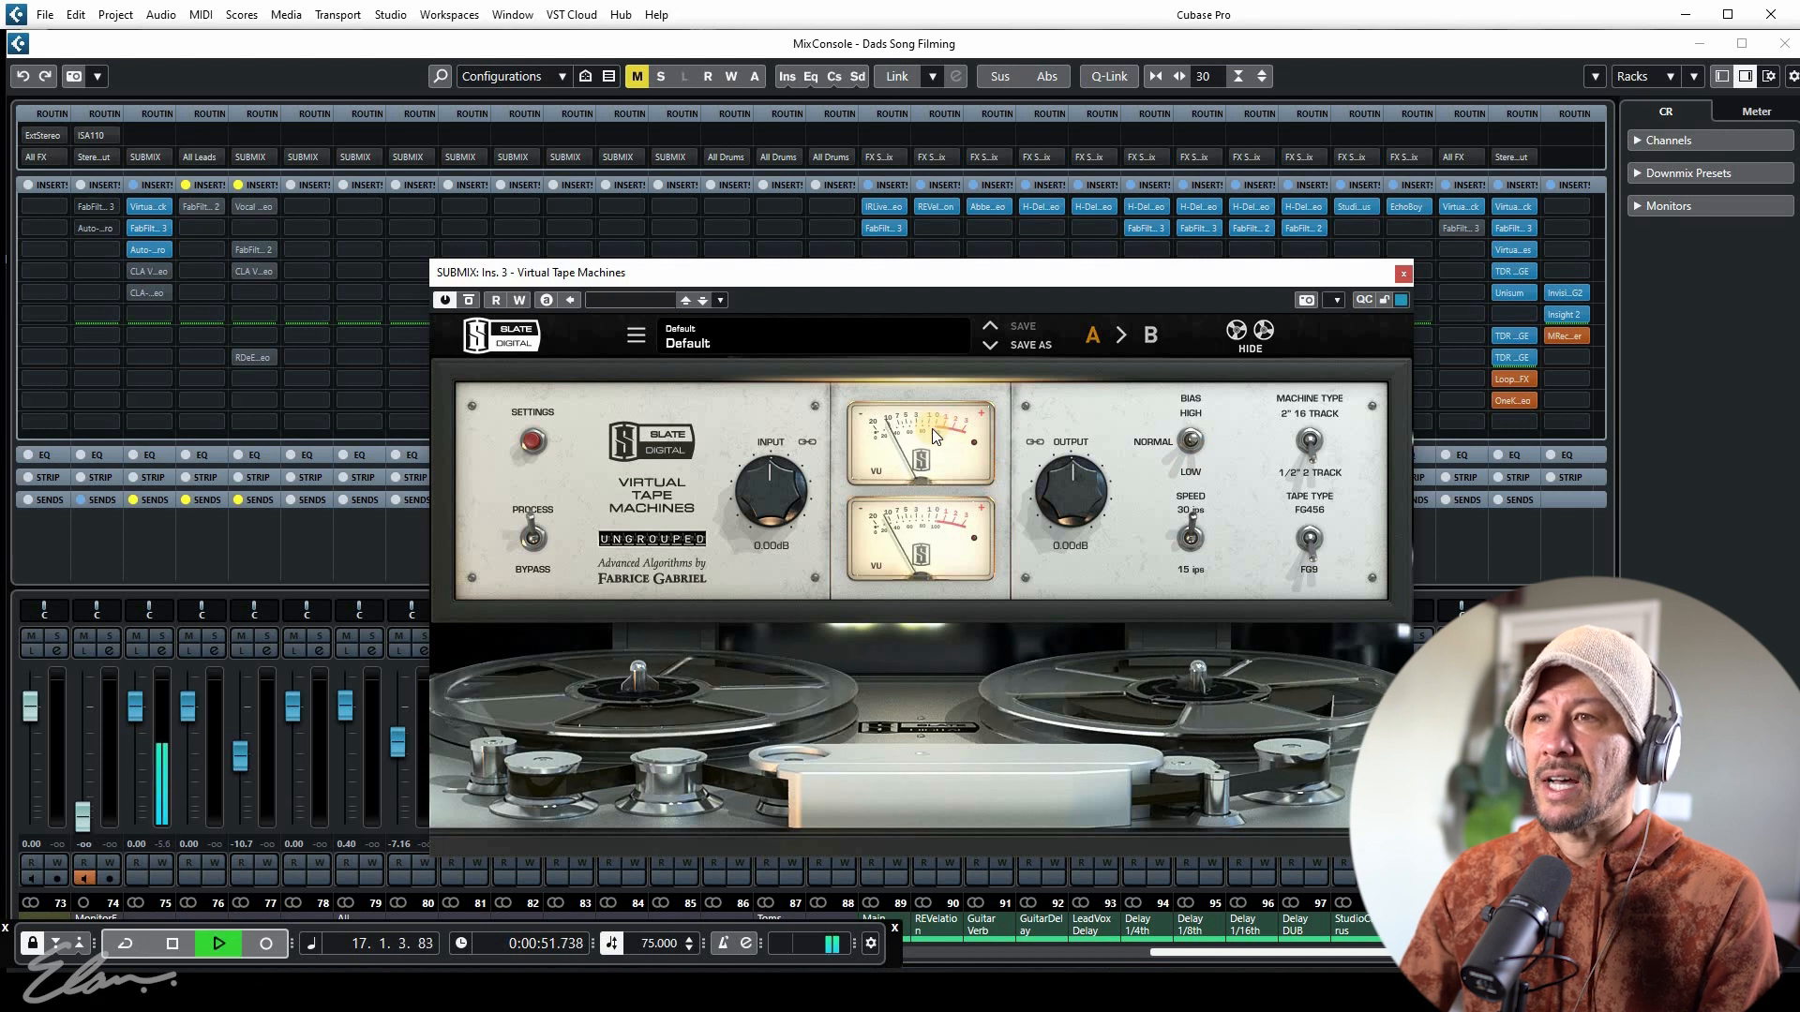
pyautogui.press('space')
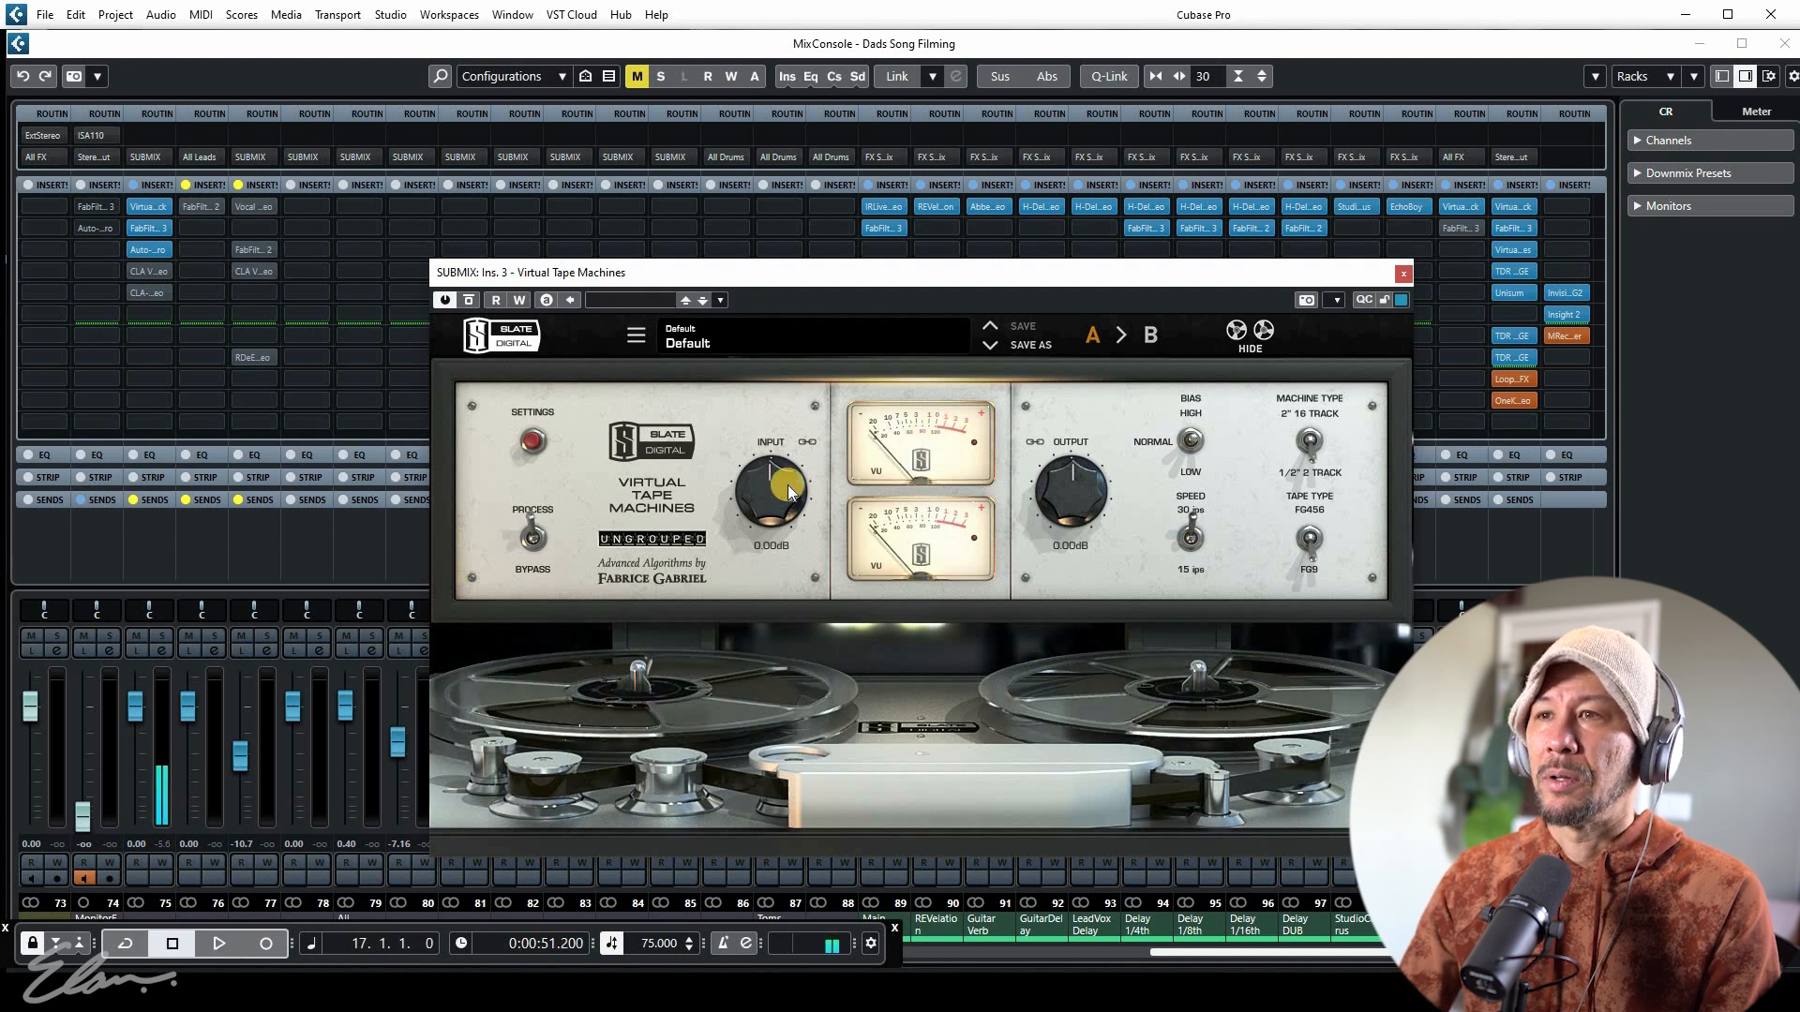
# Raise the Virtual Tape Machines input to +4.59 dB with the output compensating at -4.59 dB, audition it, and close the plug-in
pyautogui.moveTo(765, 490); pyautogui.dragTo(762, 472)
pyautogui.press('space')
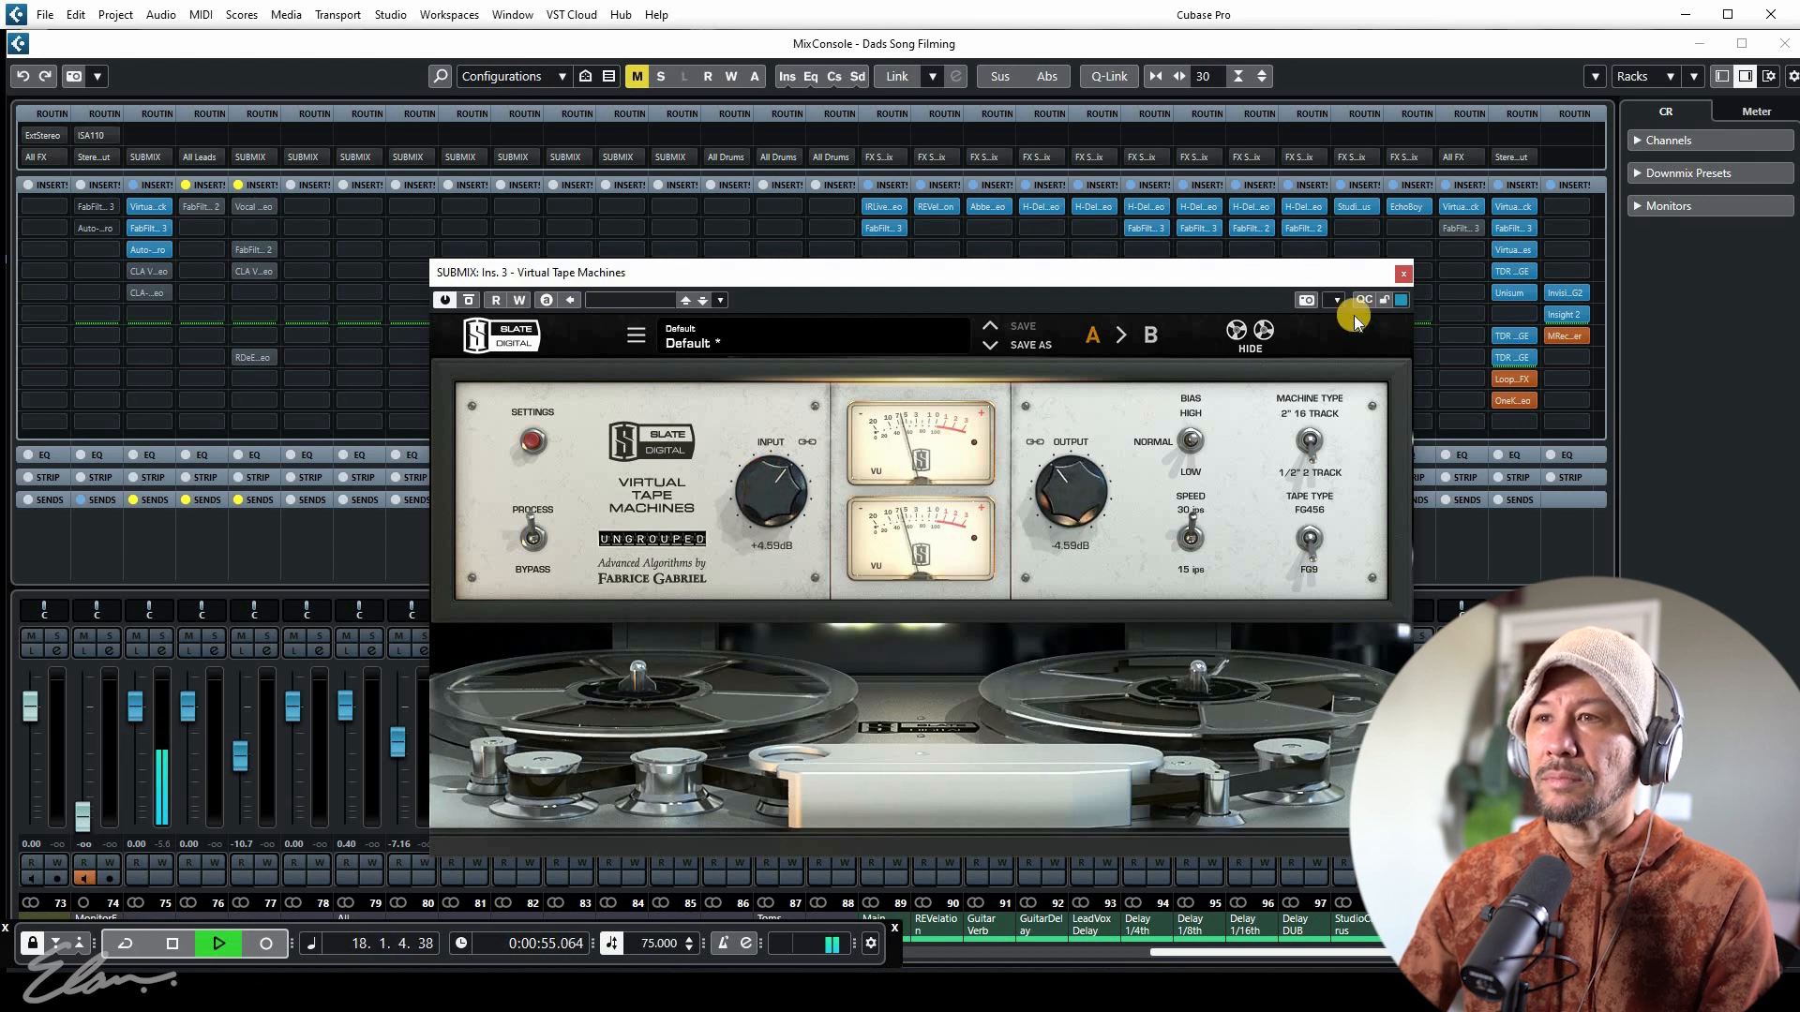
pyautogui.click(1404, 273)
pyautogui.press('space')
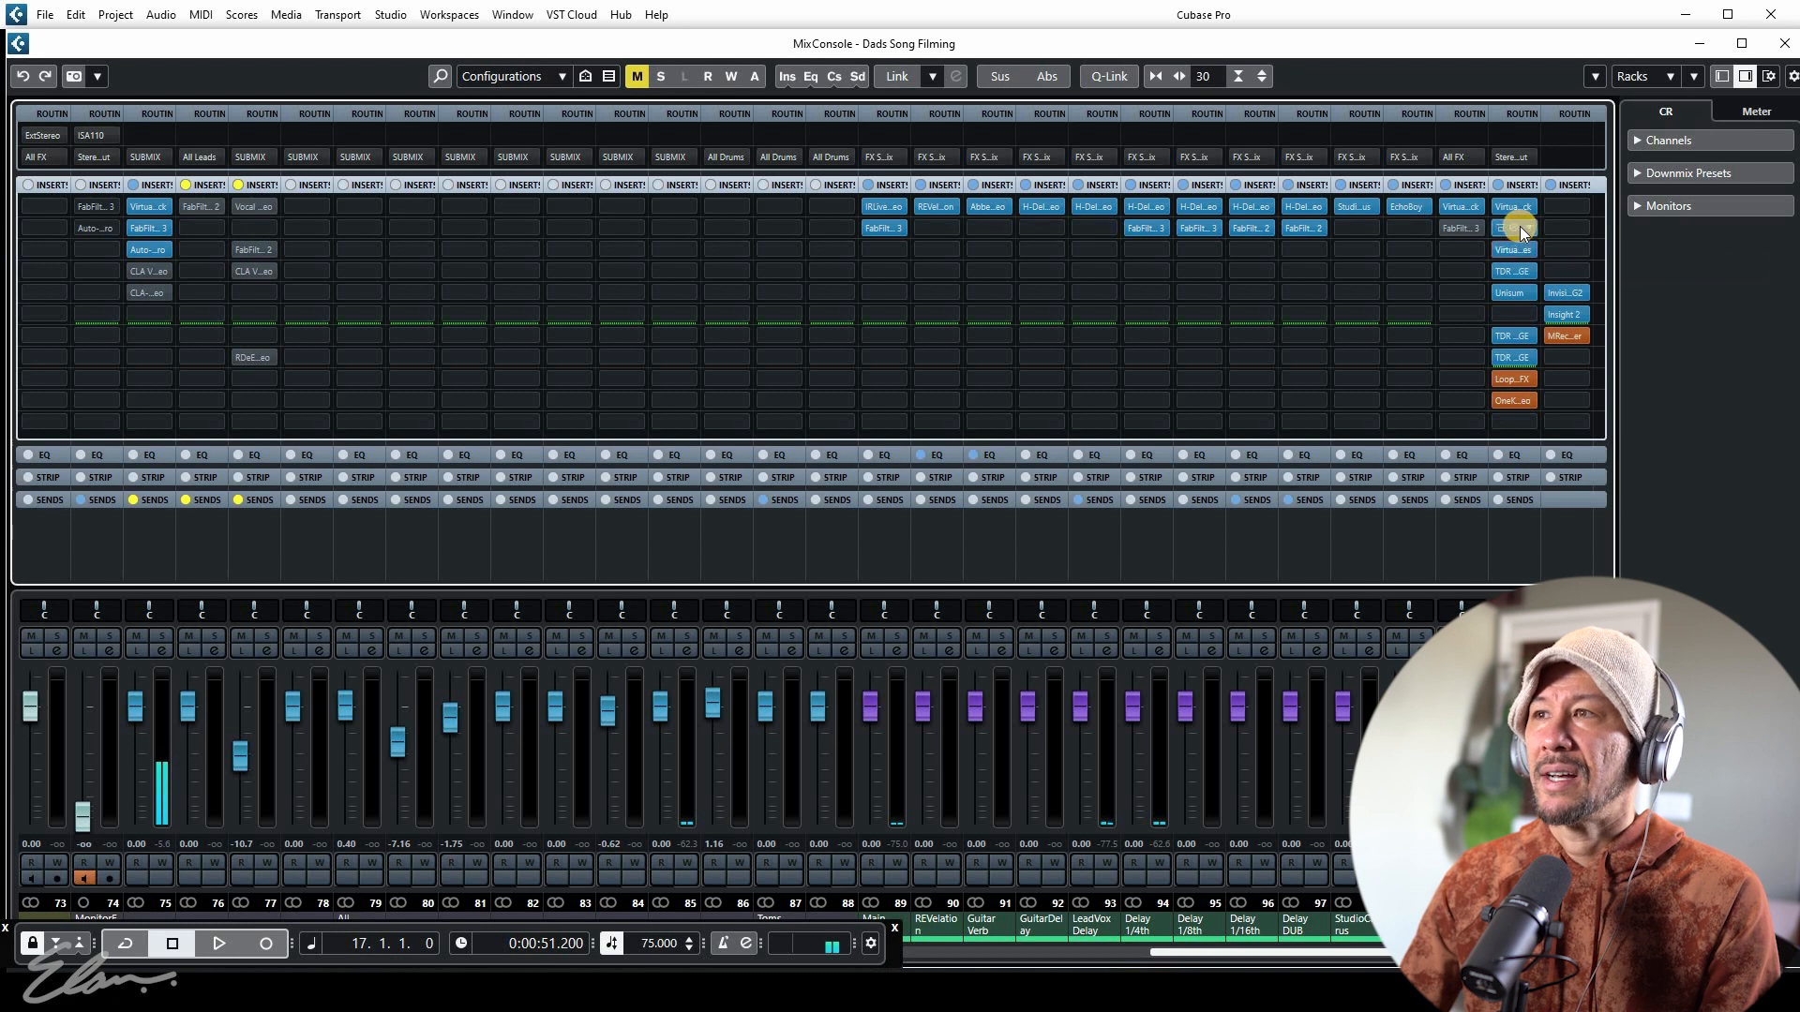
# Open the SUBMIX's FabFilter Pro-Q 3 insert and examine its dynamic low-frequency band during a short playback
pyautogui.click(1516, 228)
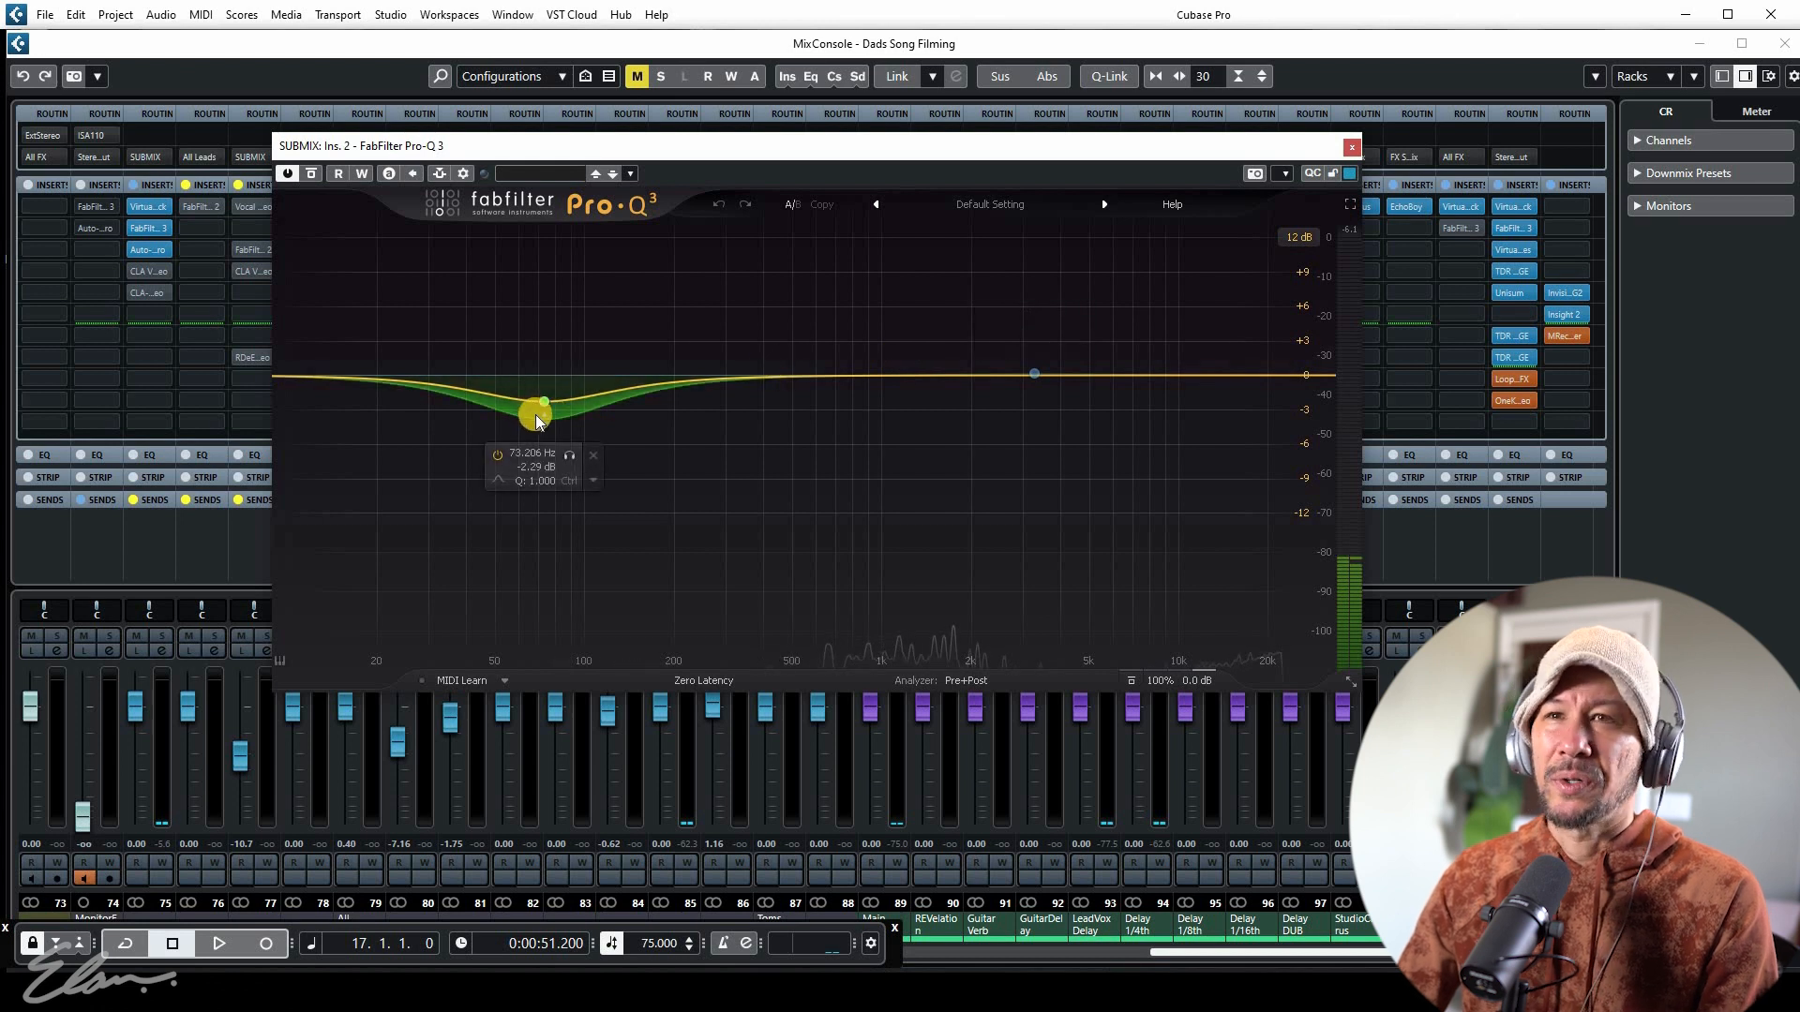
pyautogui.press('space')
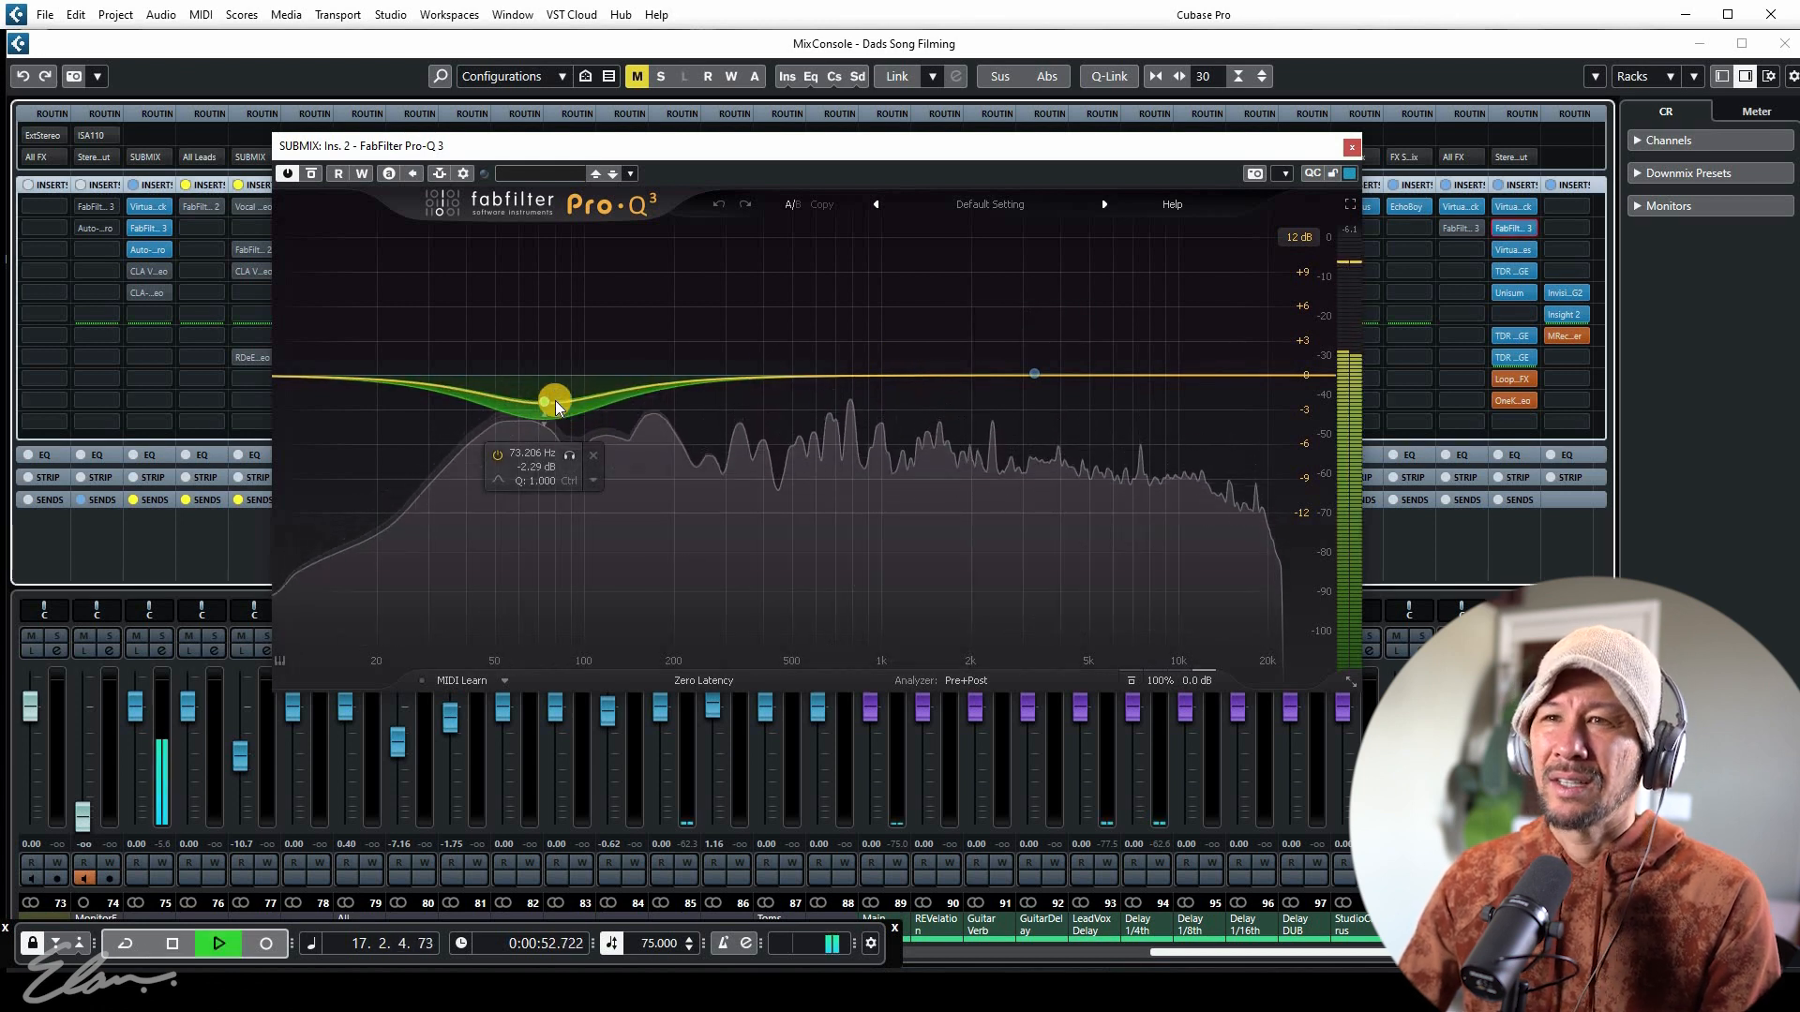
pyautogui.press('space')
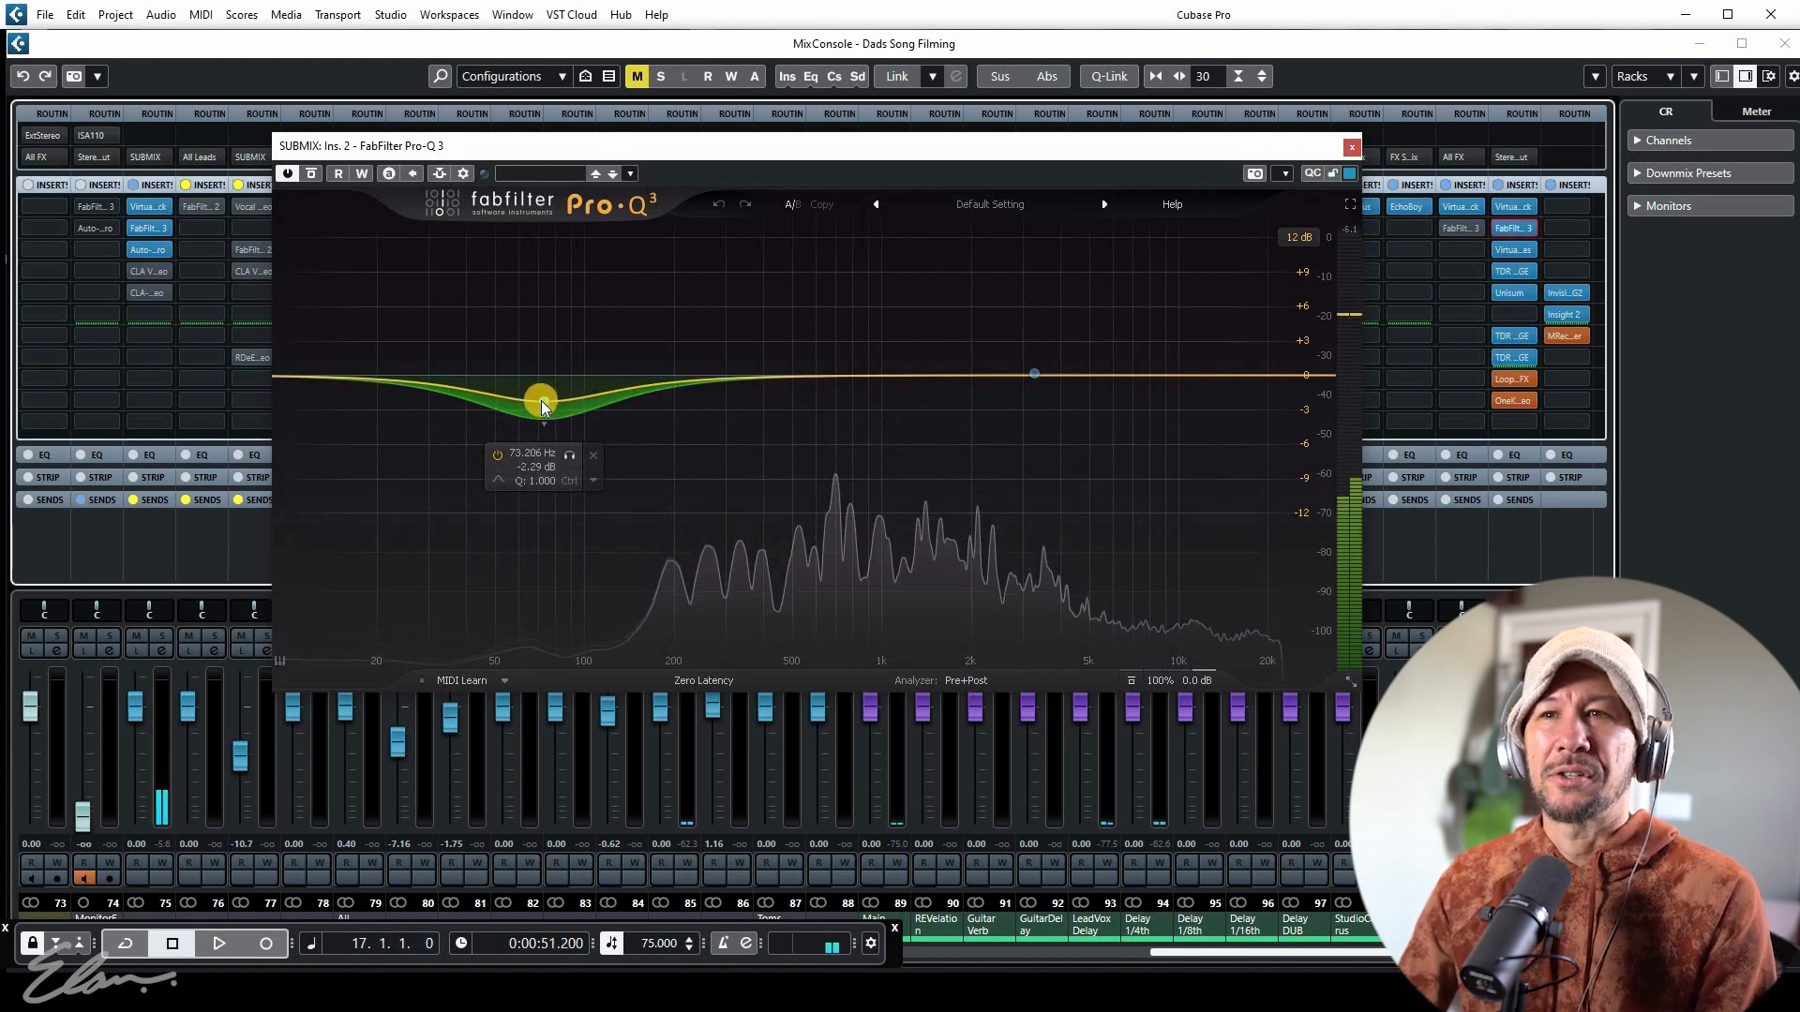
pyautogui.click(1351, 146)
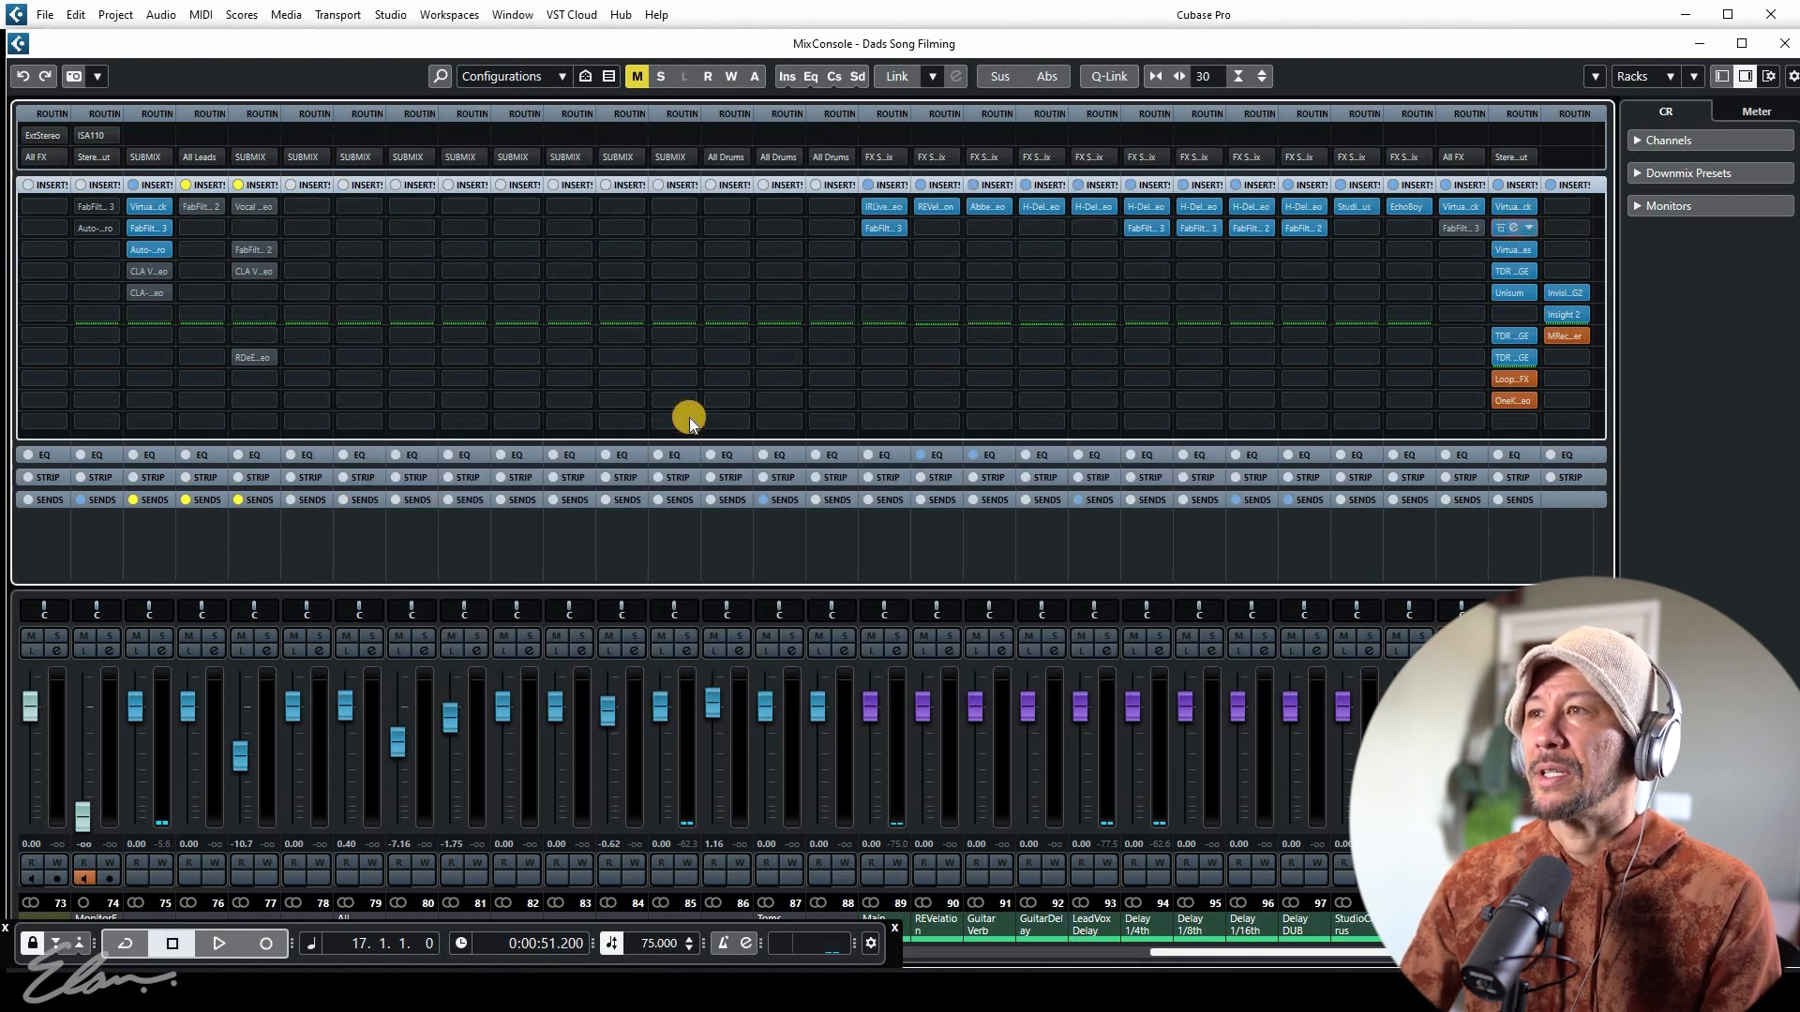
# Compare the SUBMIX playback with Pro-Q 3 bypassed and active, inspect the low-frequency band's settings, and close the plug-in
pyautogui.press('space')
pyautogui.click(315, 172)
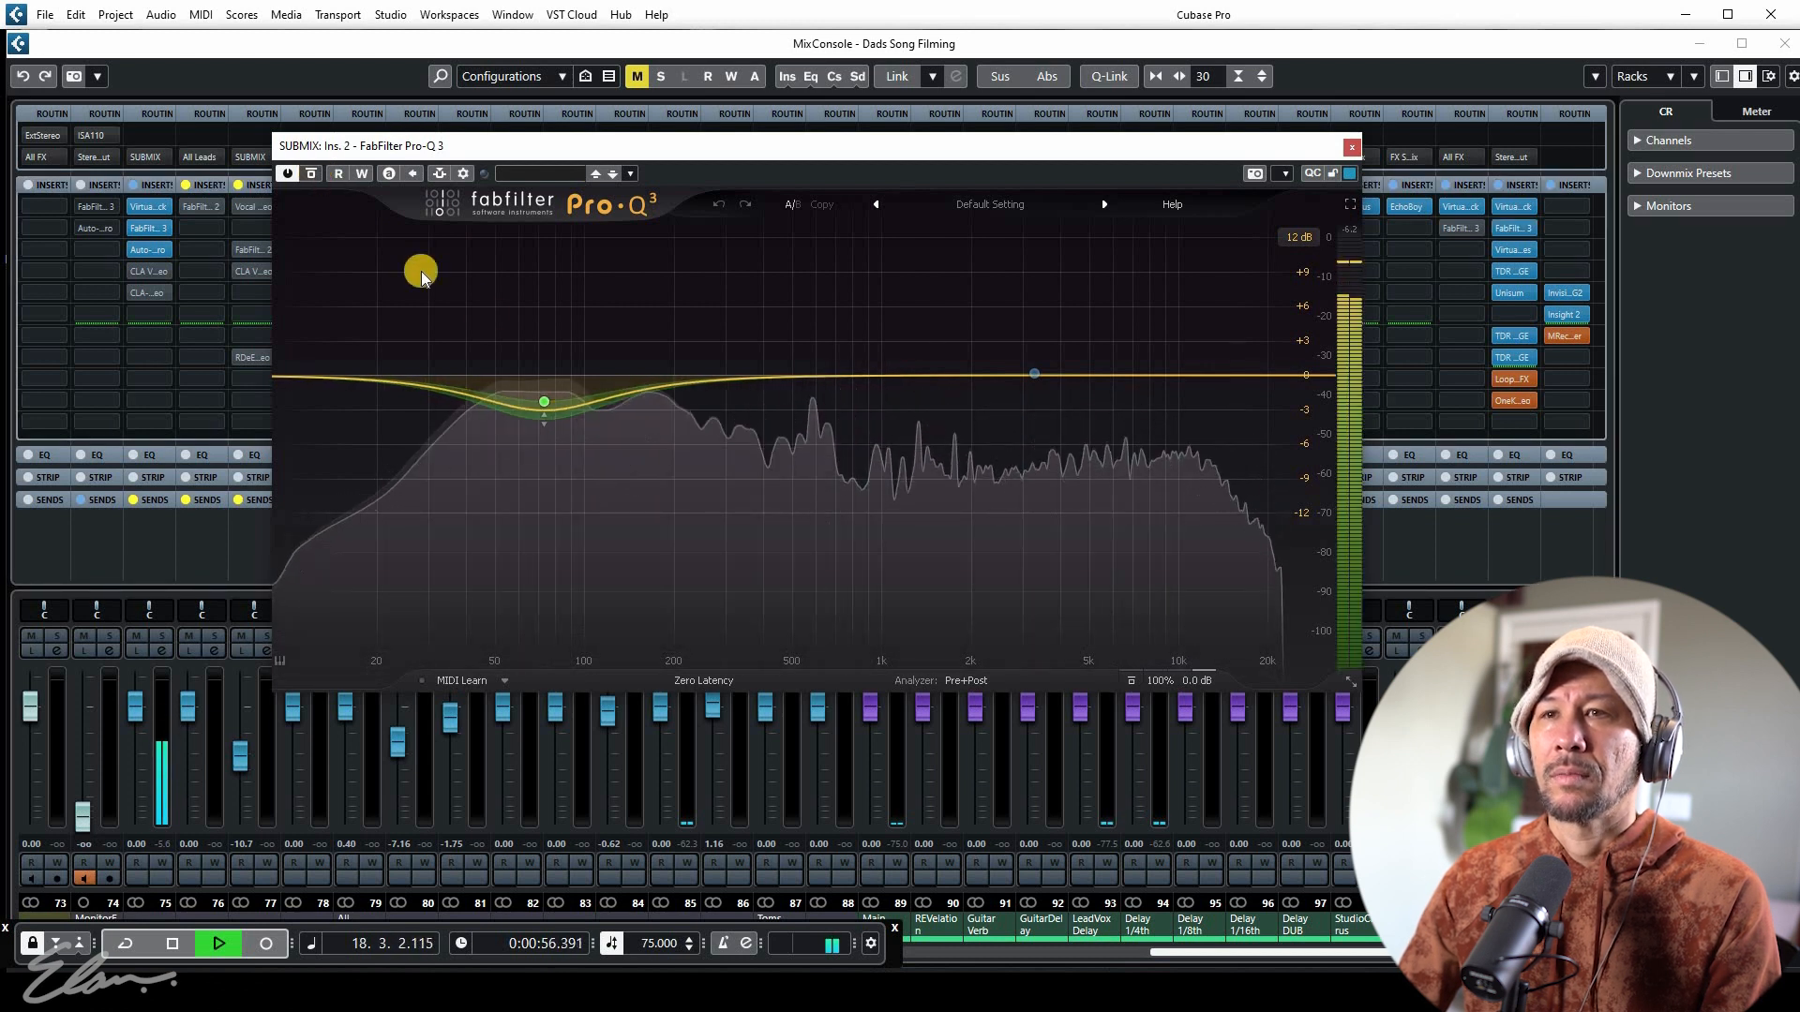
pyautogui.press('space')
pyautogui.click(537, 401)
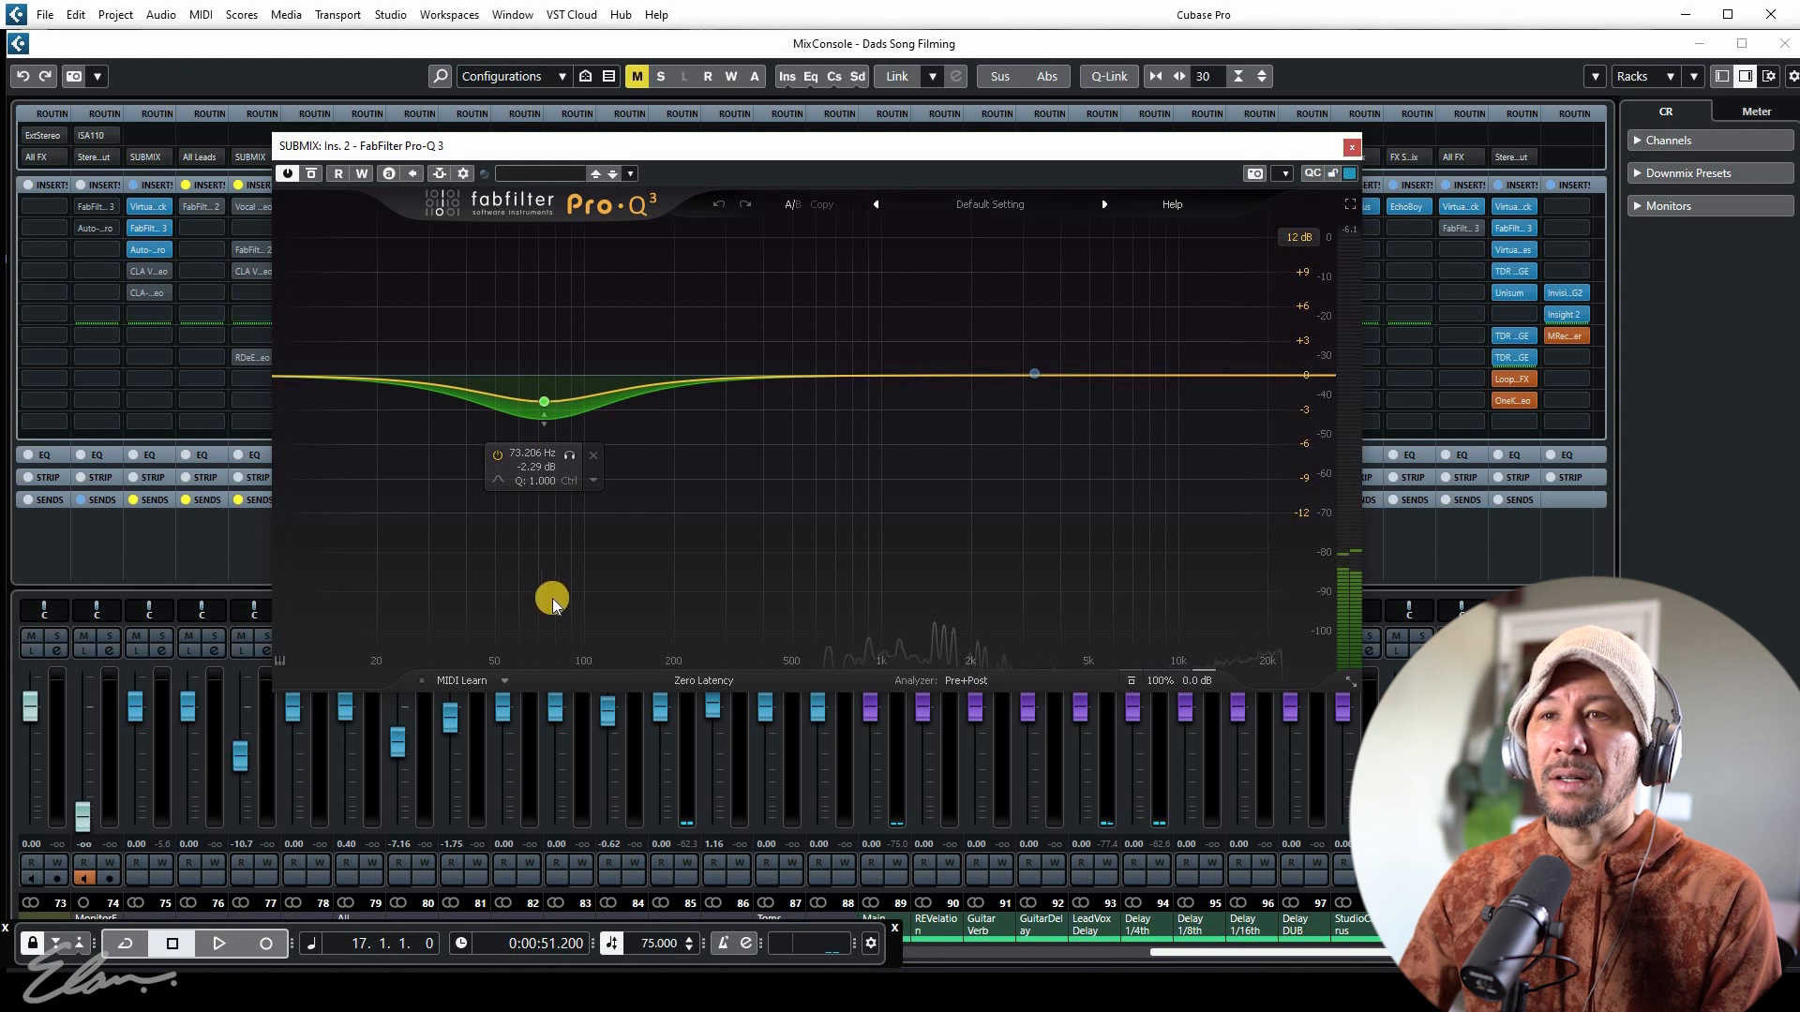
pyautogui.click(1351, 149)
# Open the SUBMIX's TDR Nova GE insert and watch its dynamic EQ bands react during playback
pyautogui.click(1514, 271)
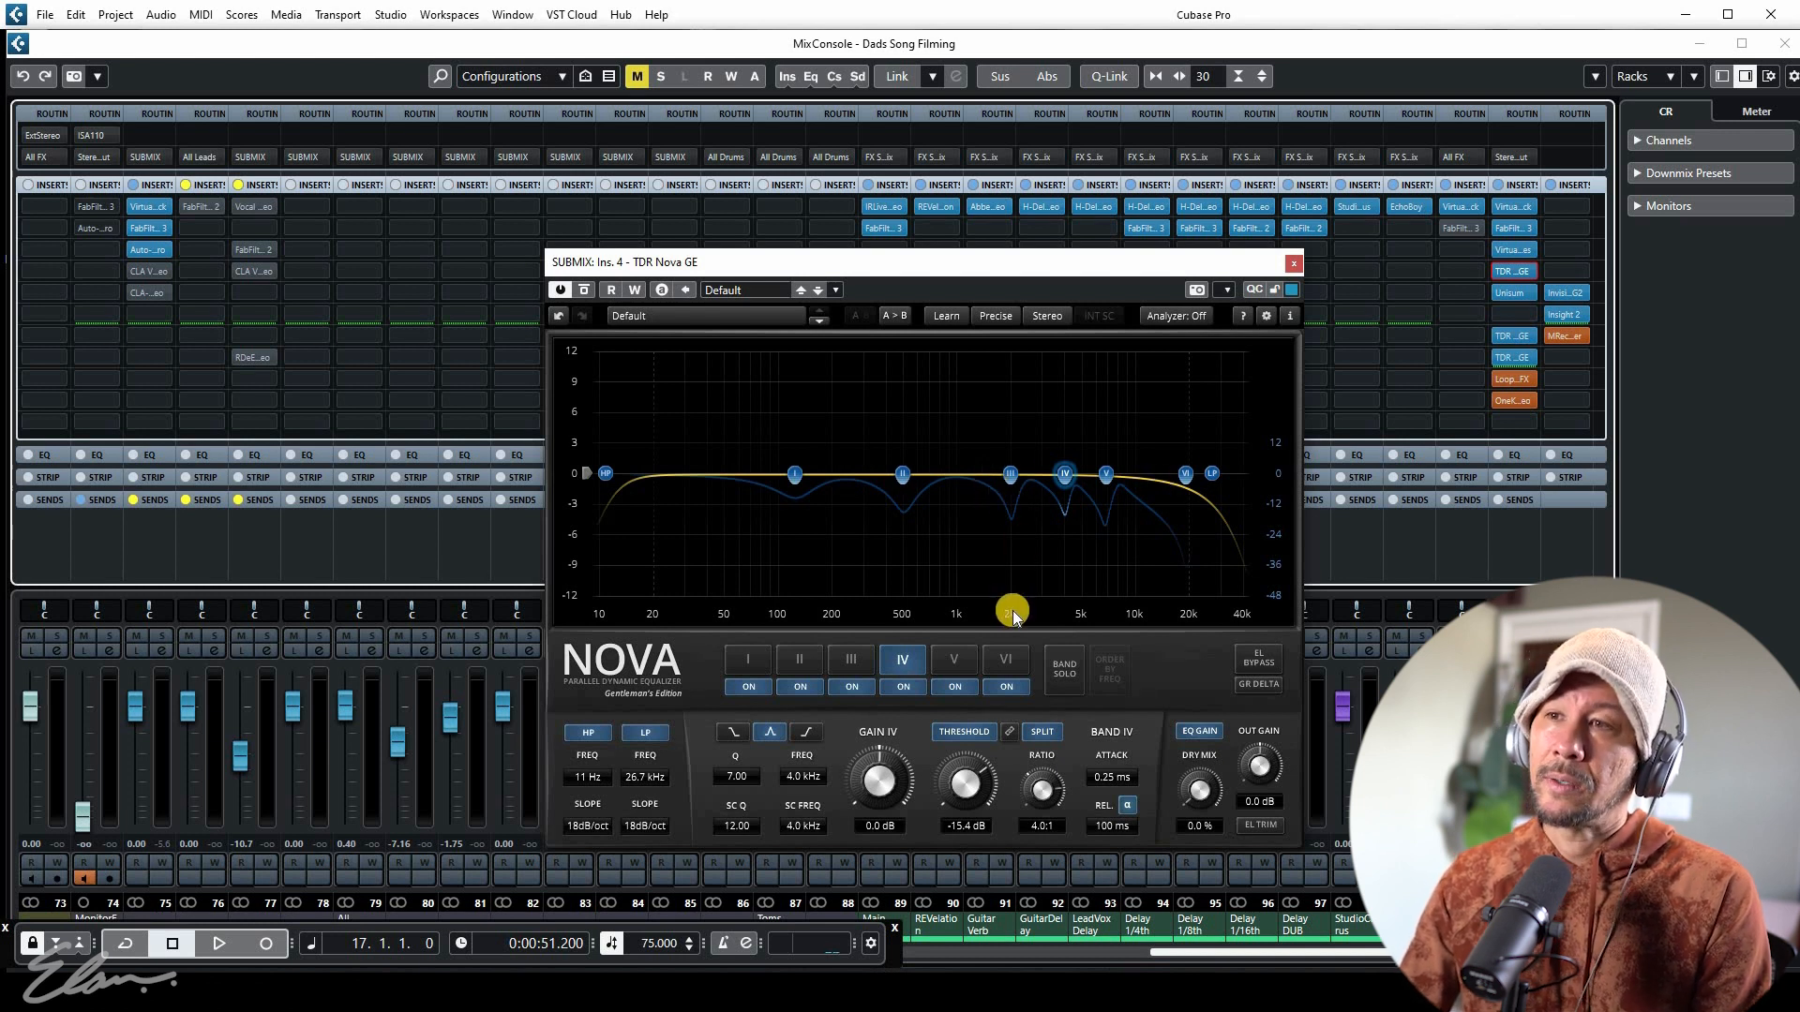
pyautogui.press('space')
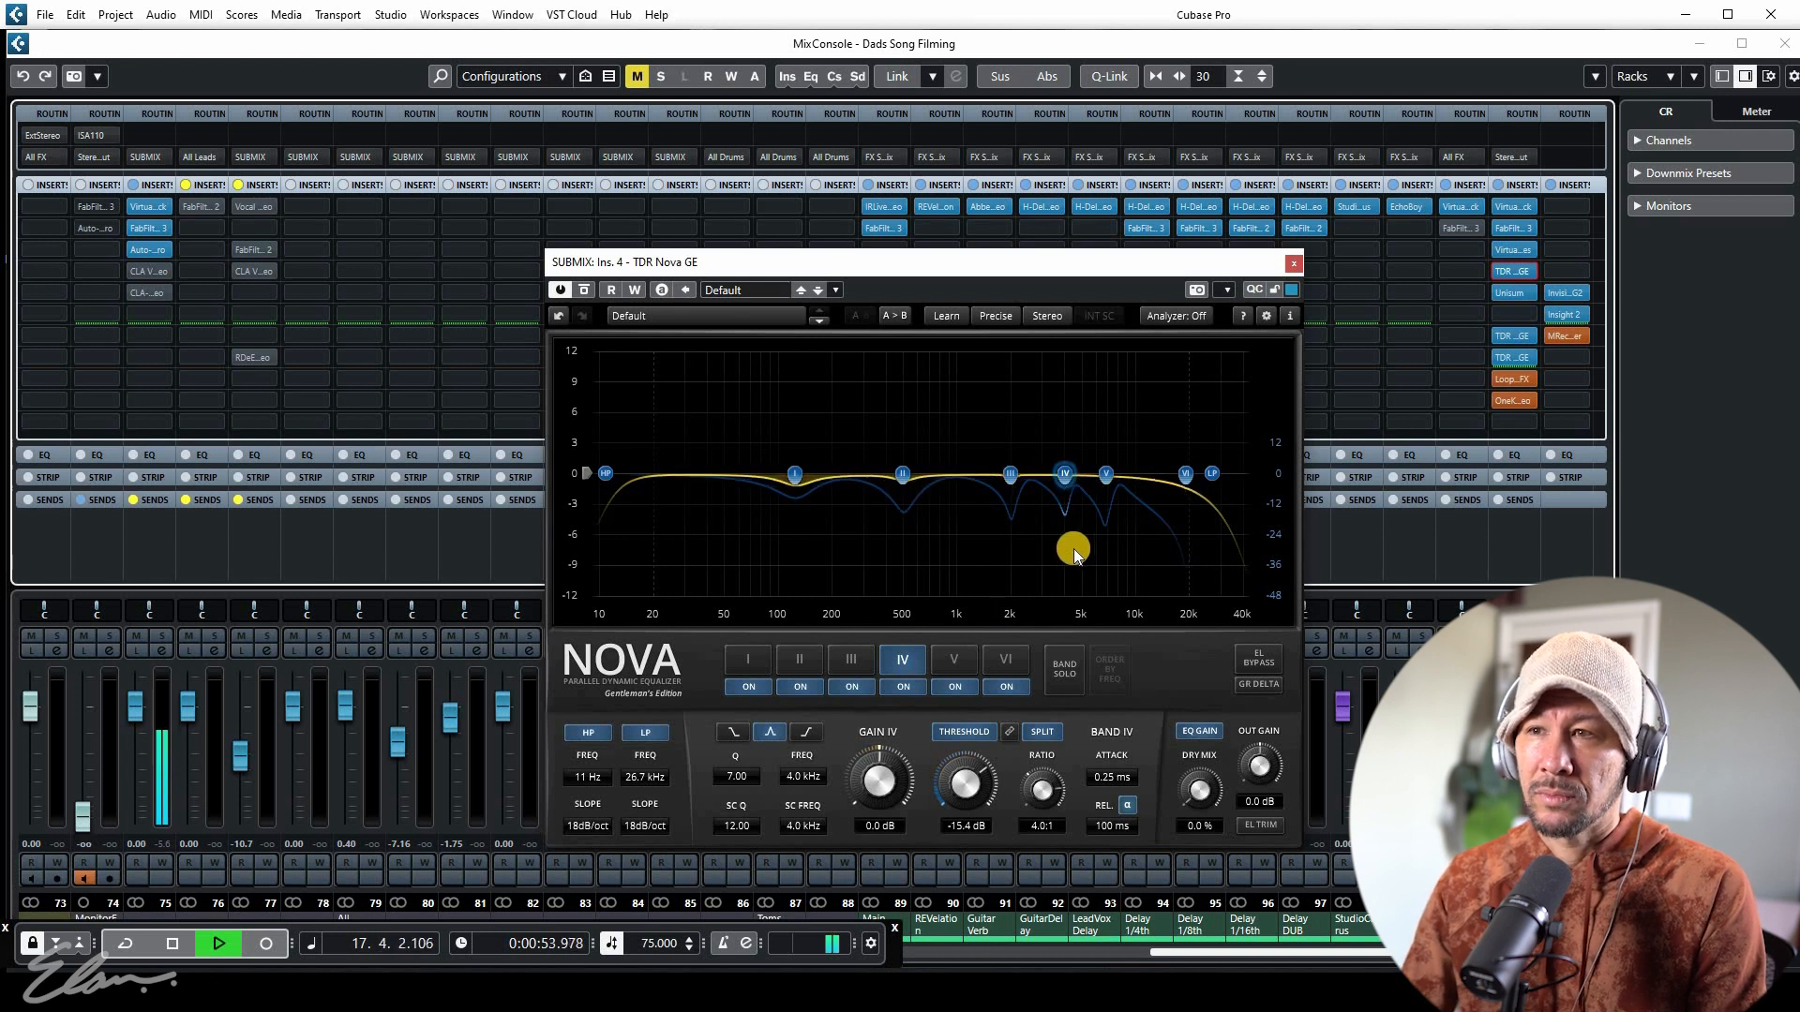
pyautogui.press('space')
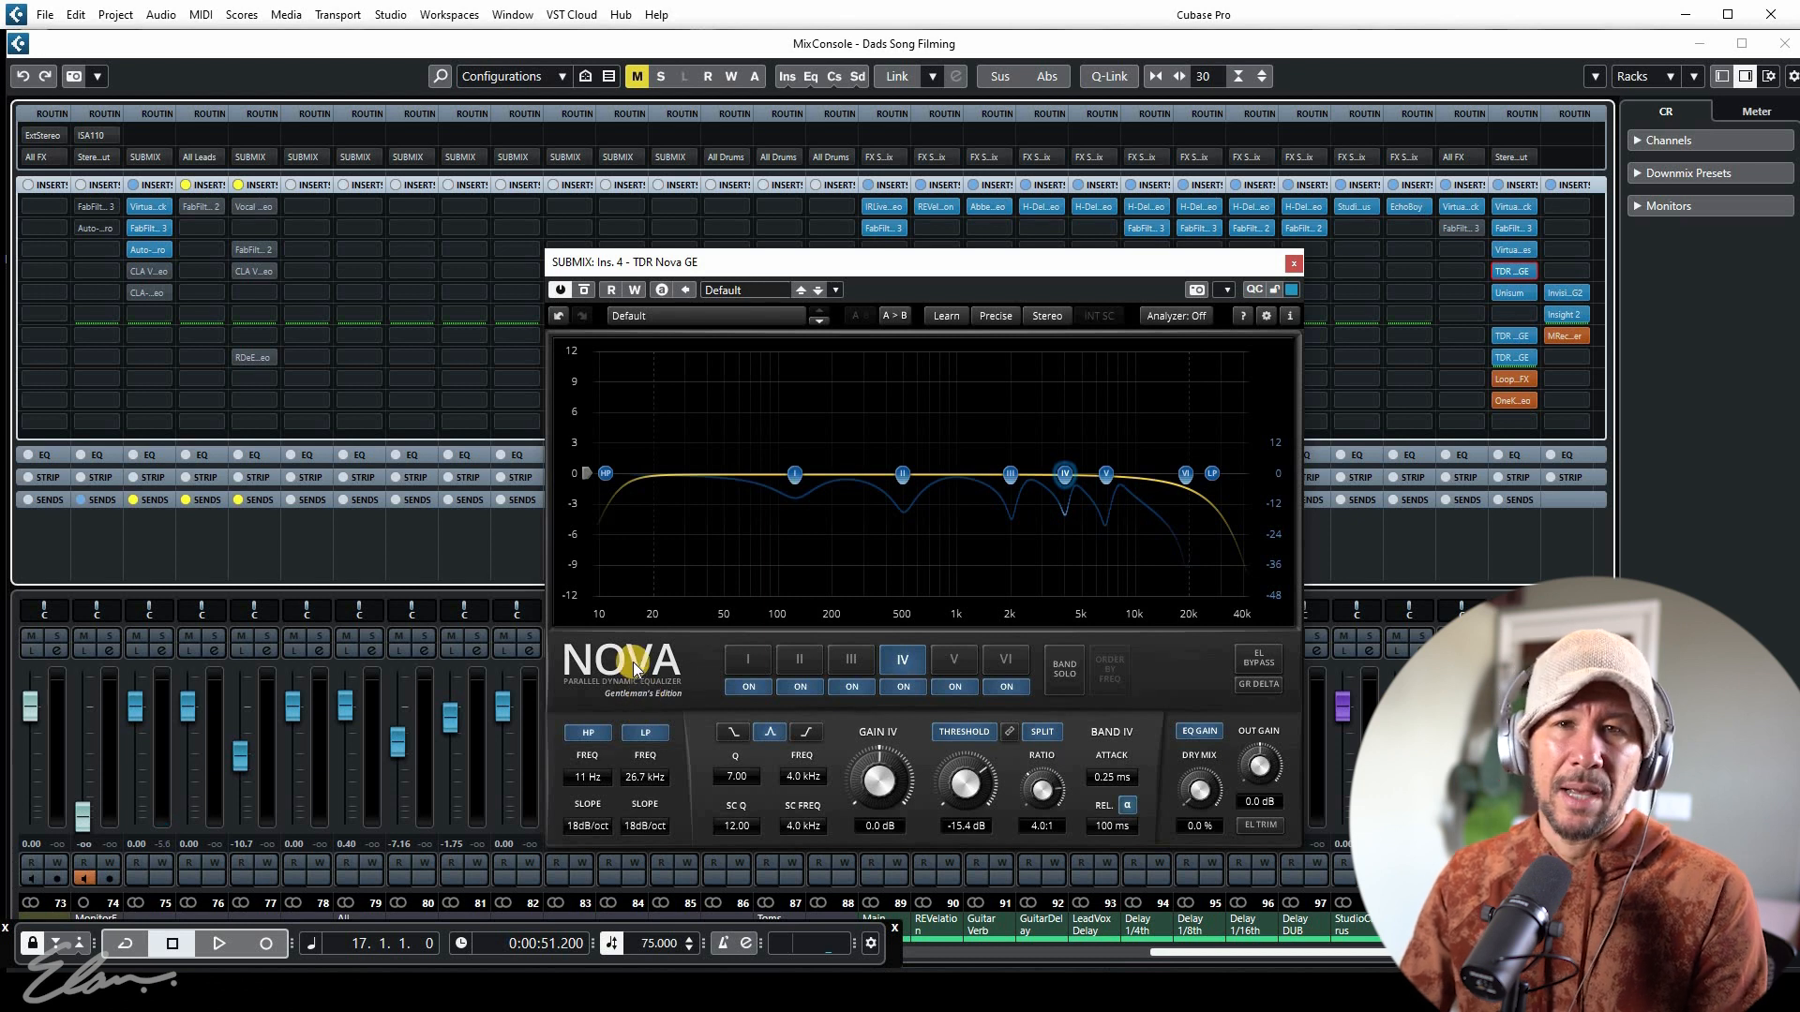
# Compare the SUBMIX playback with TDR Nova GE bypassed and active, and close the plug-in
pyautogui.press('space')
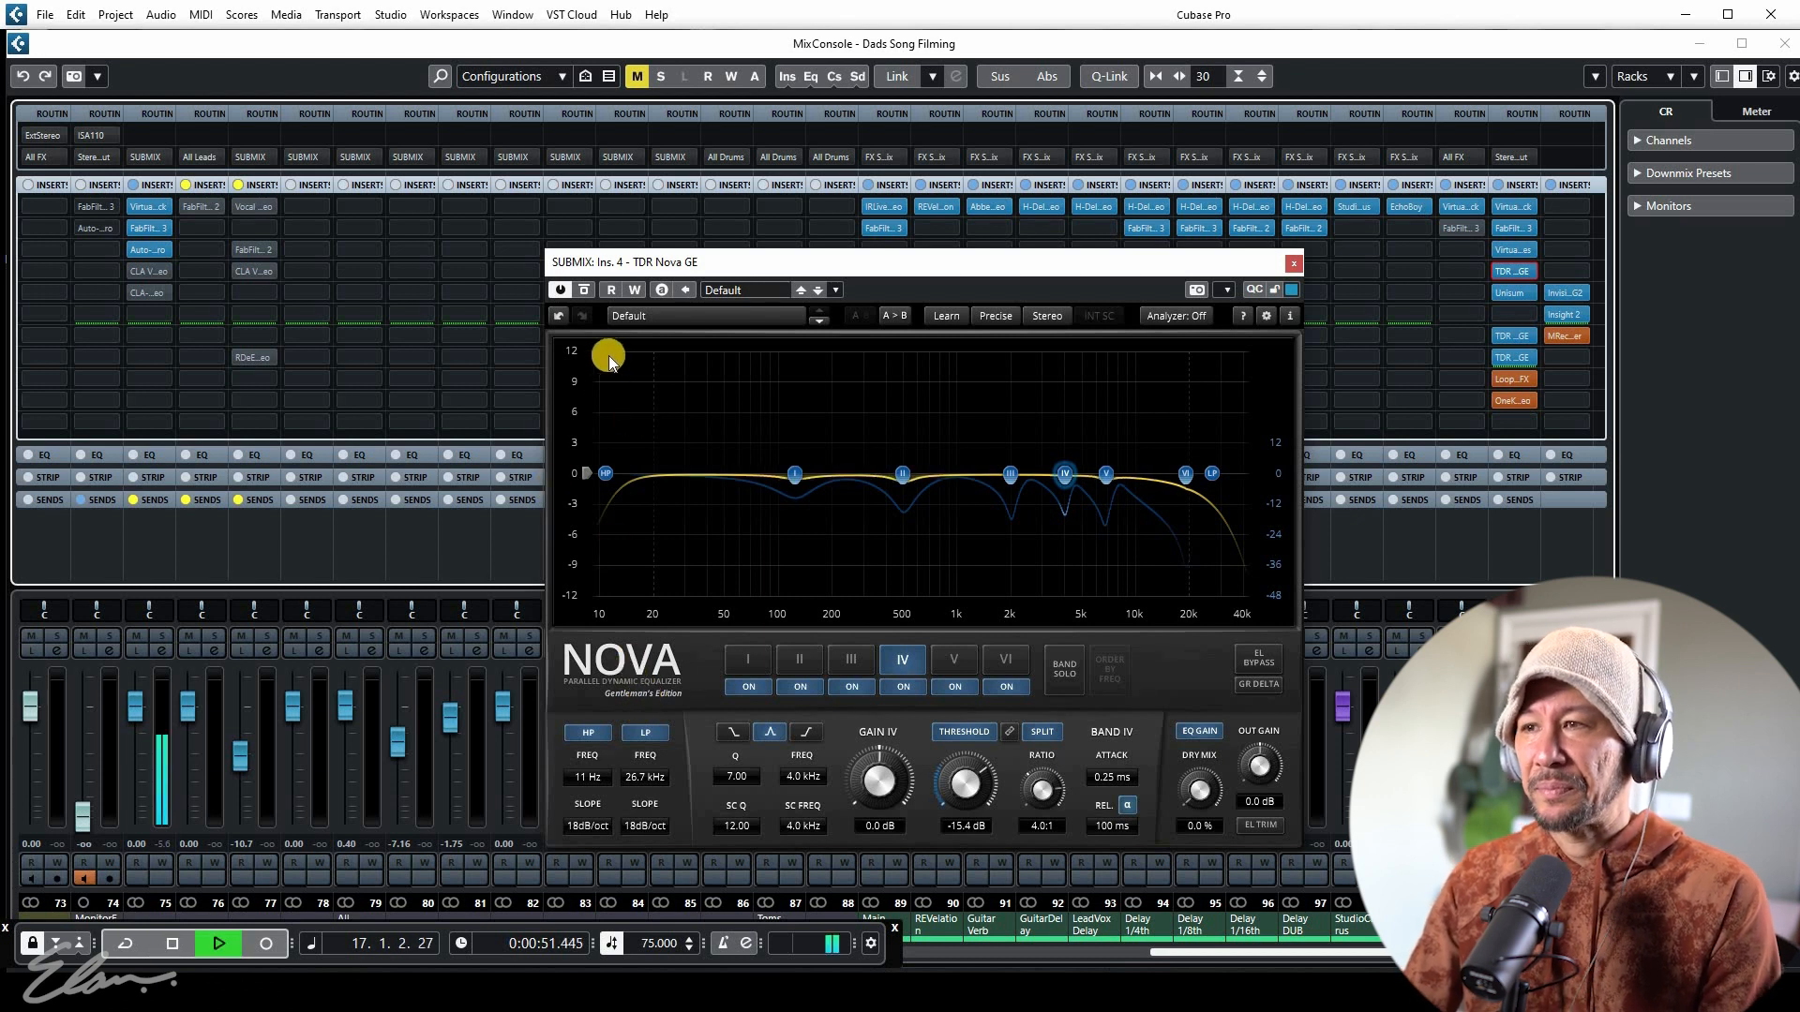
pyautogui.click(585, 291)
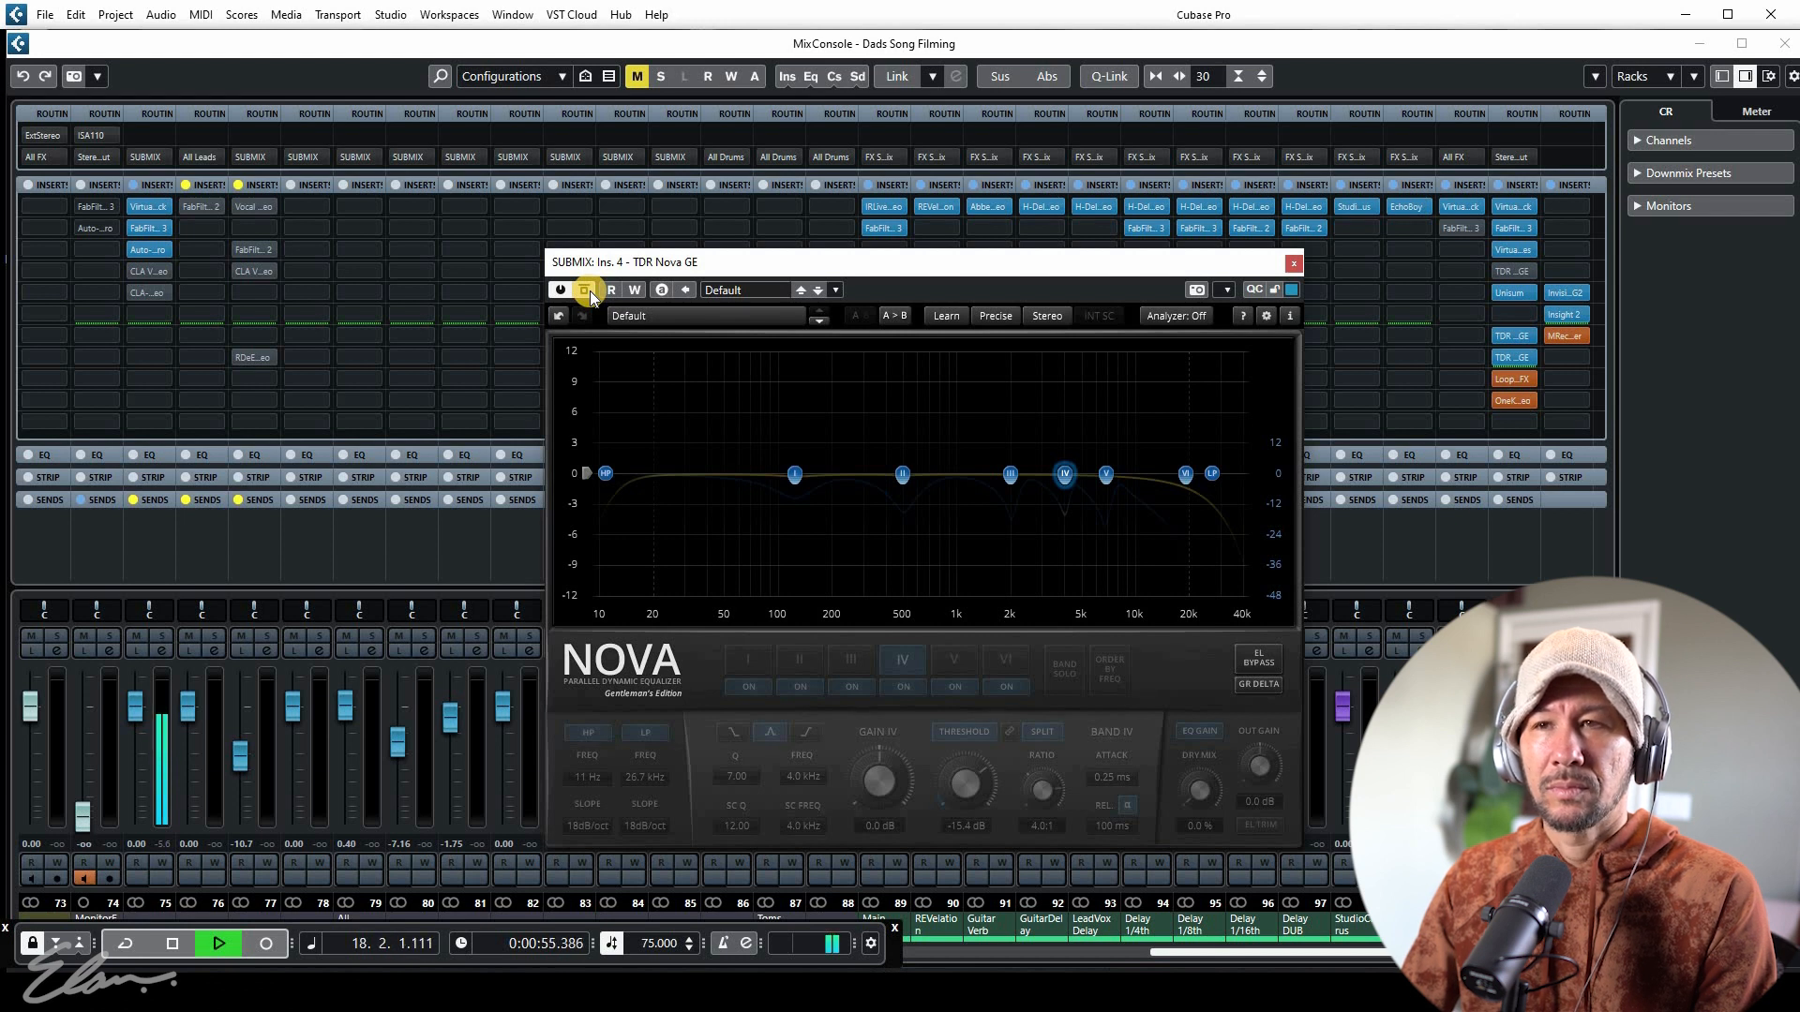
pyautogui.click(585, 290)
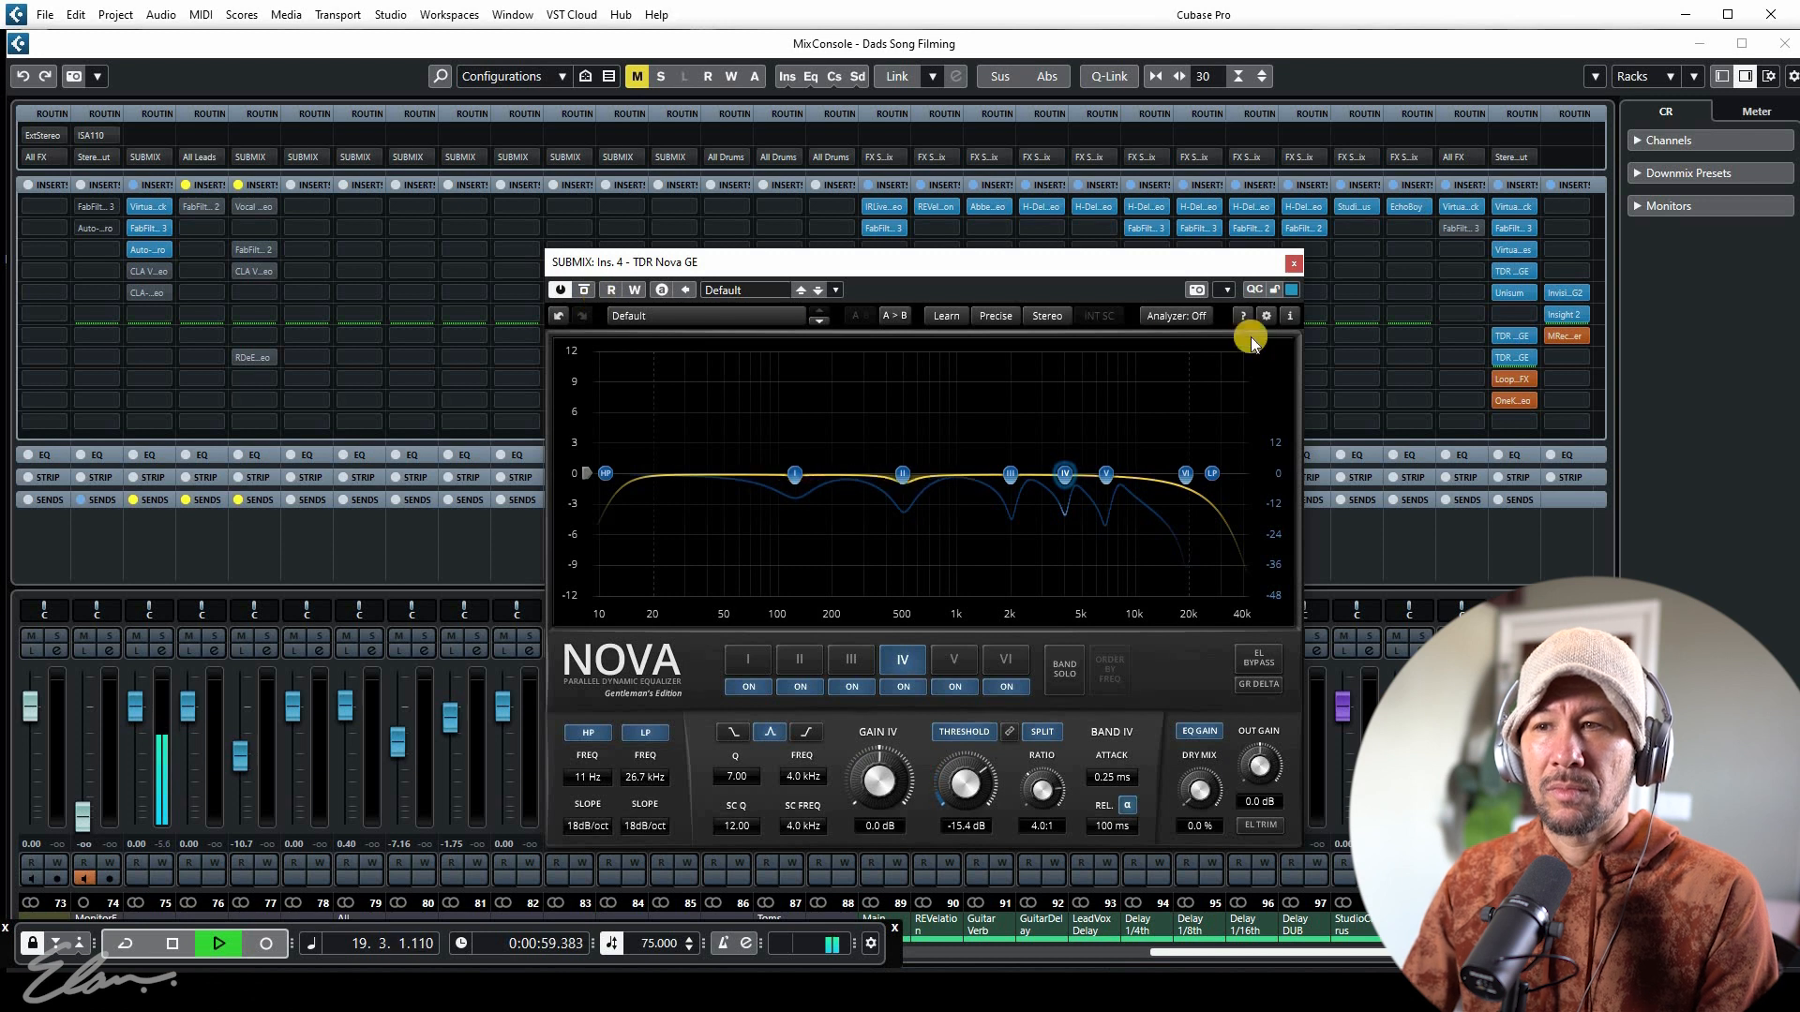
pyautogui.click(1291, 267)
pyautogui.press('space')
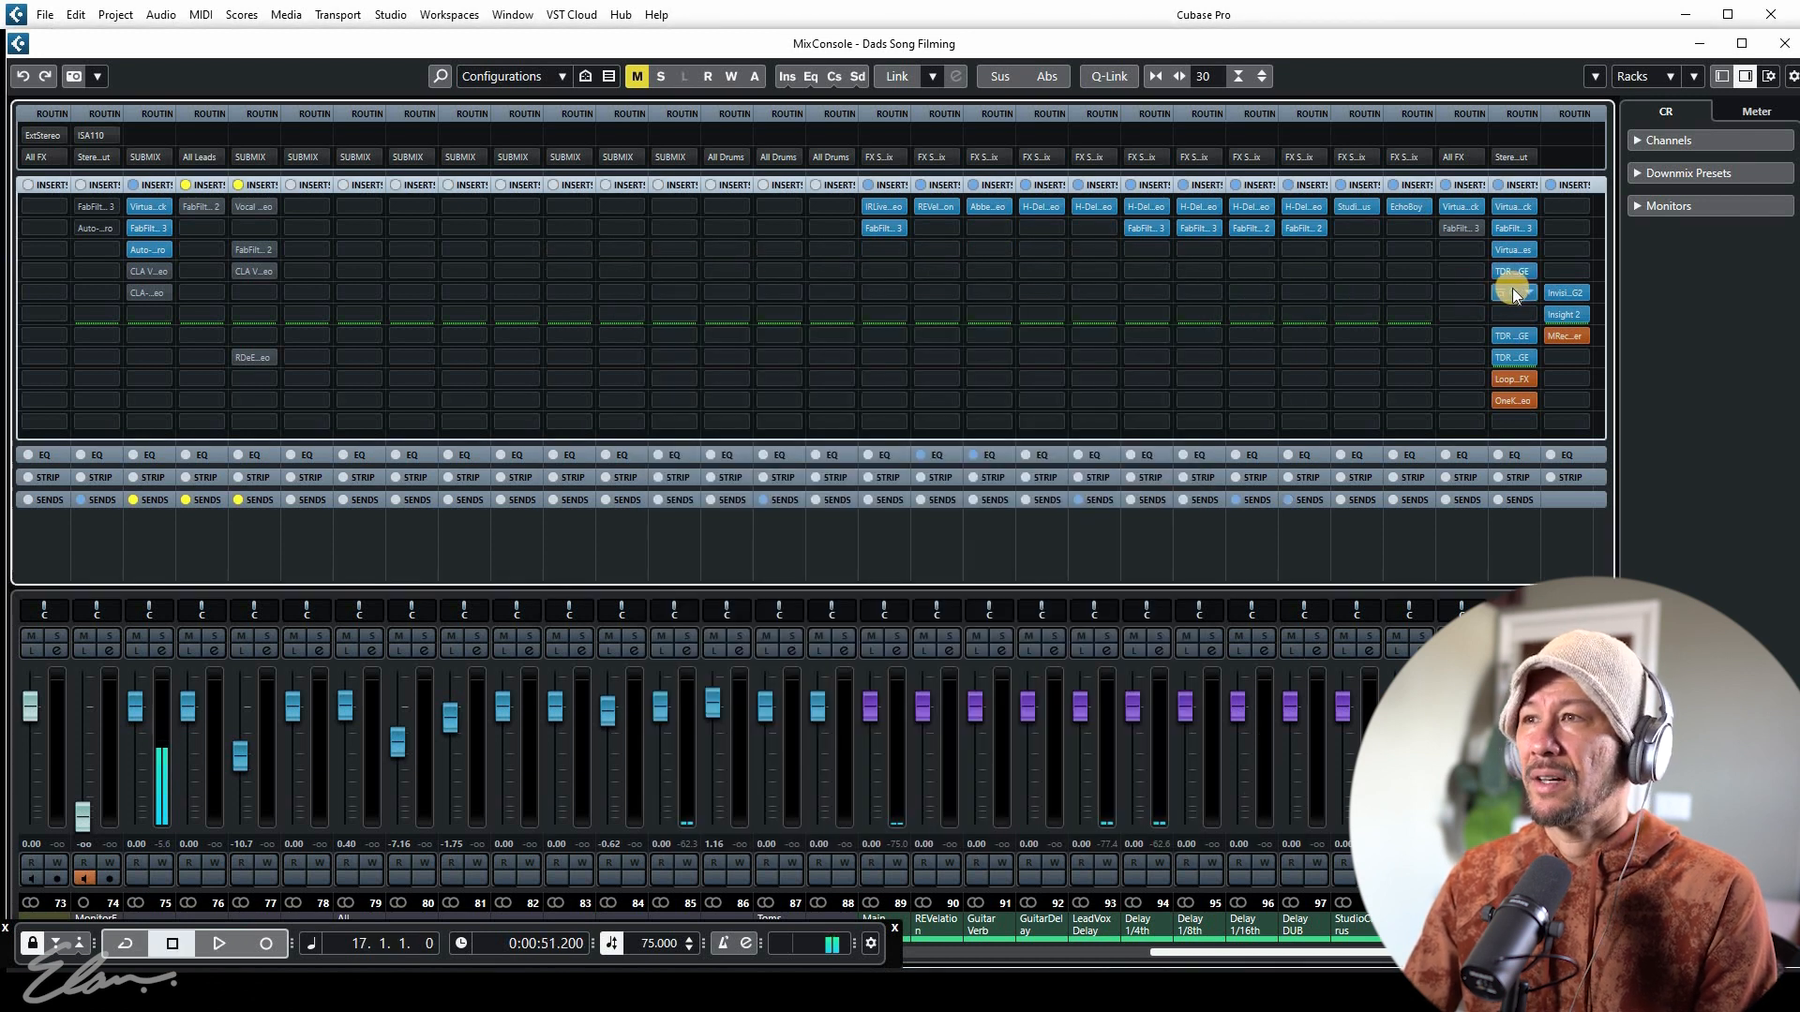
# Open the SUBMIX's Unisum compressor, compare the playback with it active and bypassed, leave it active, and close it
pyautogui.click(1515, 292)
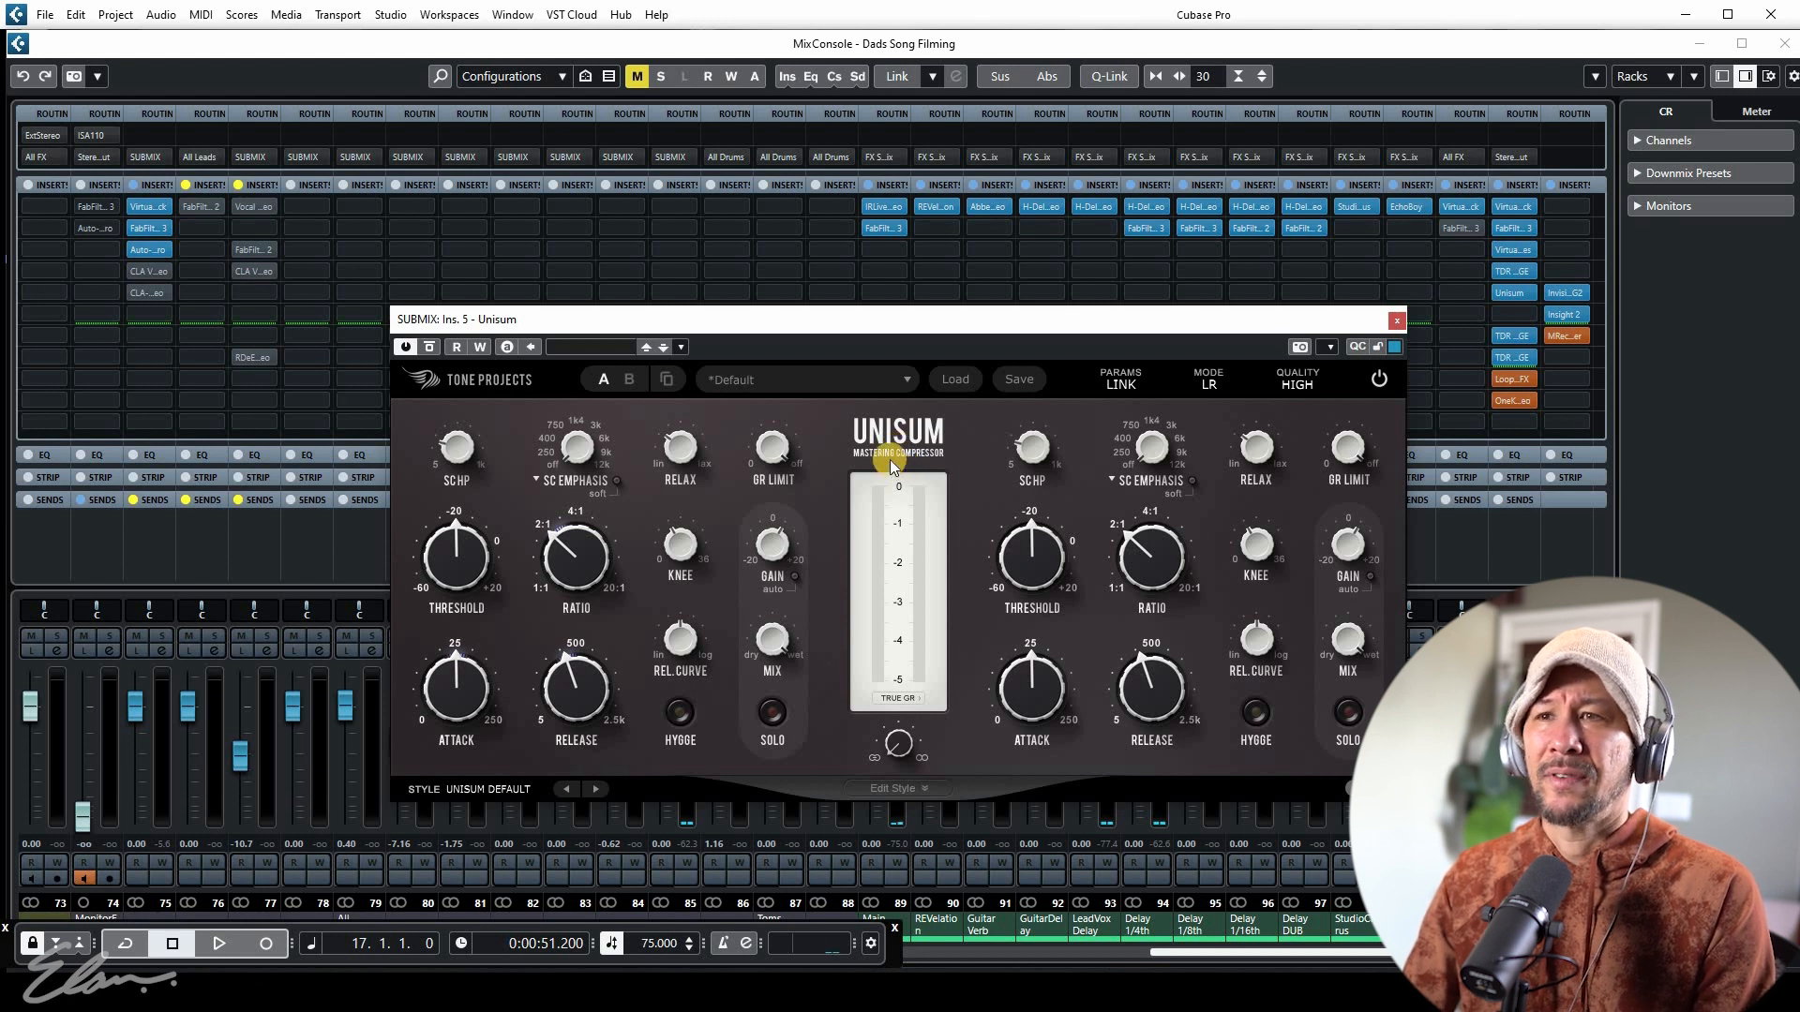
pyautogui.press('space')
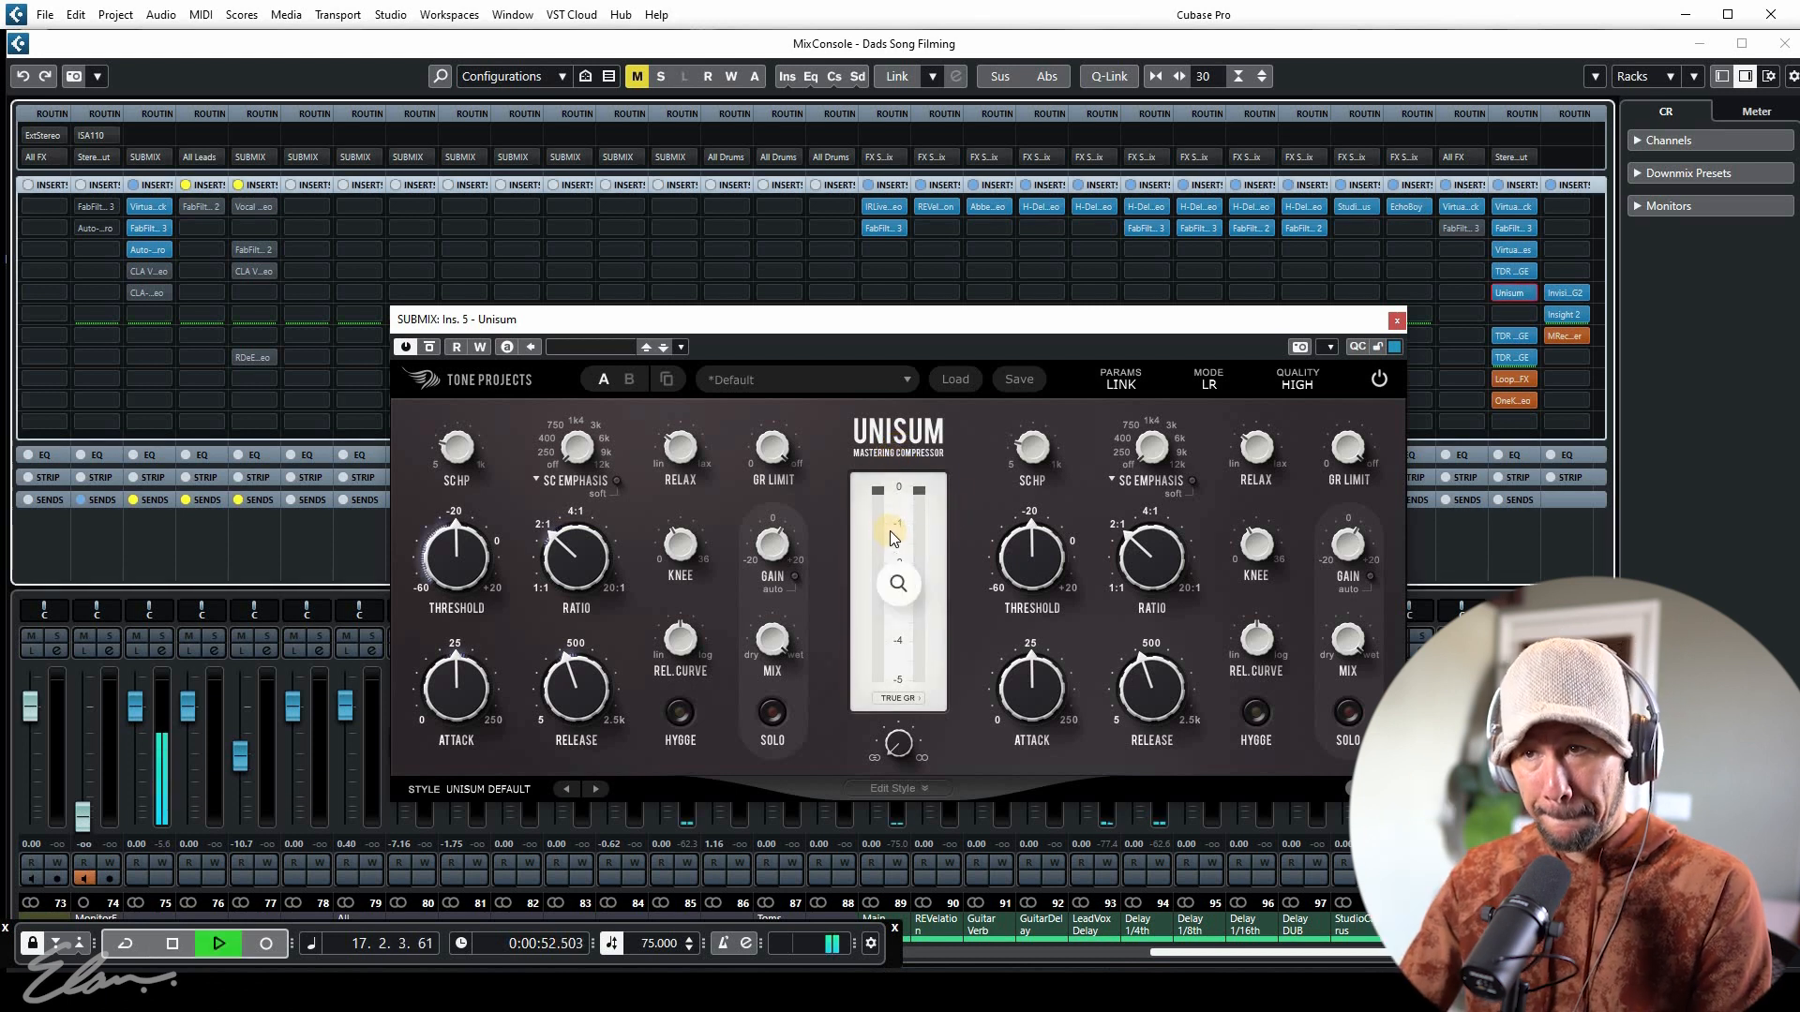
pyautogui.click(430, 348)
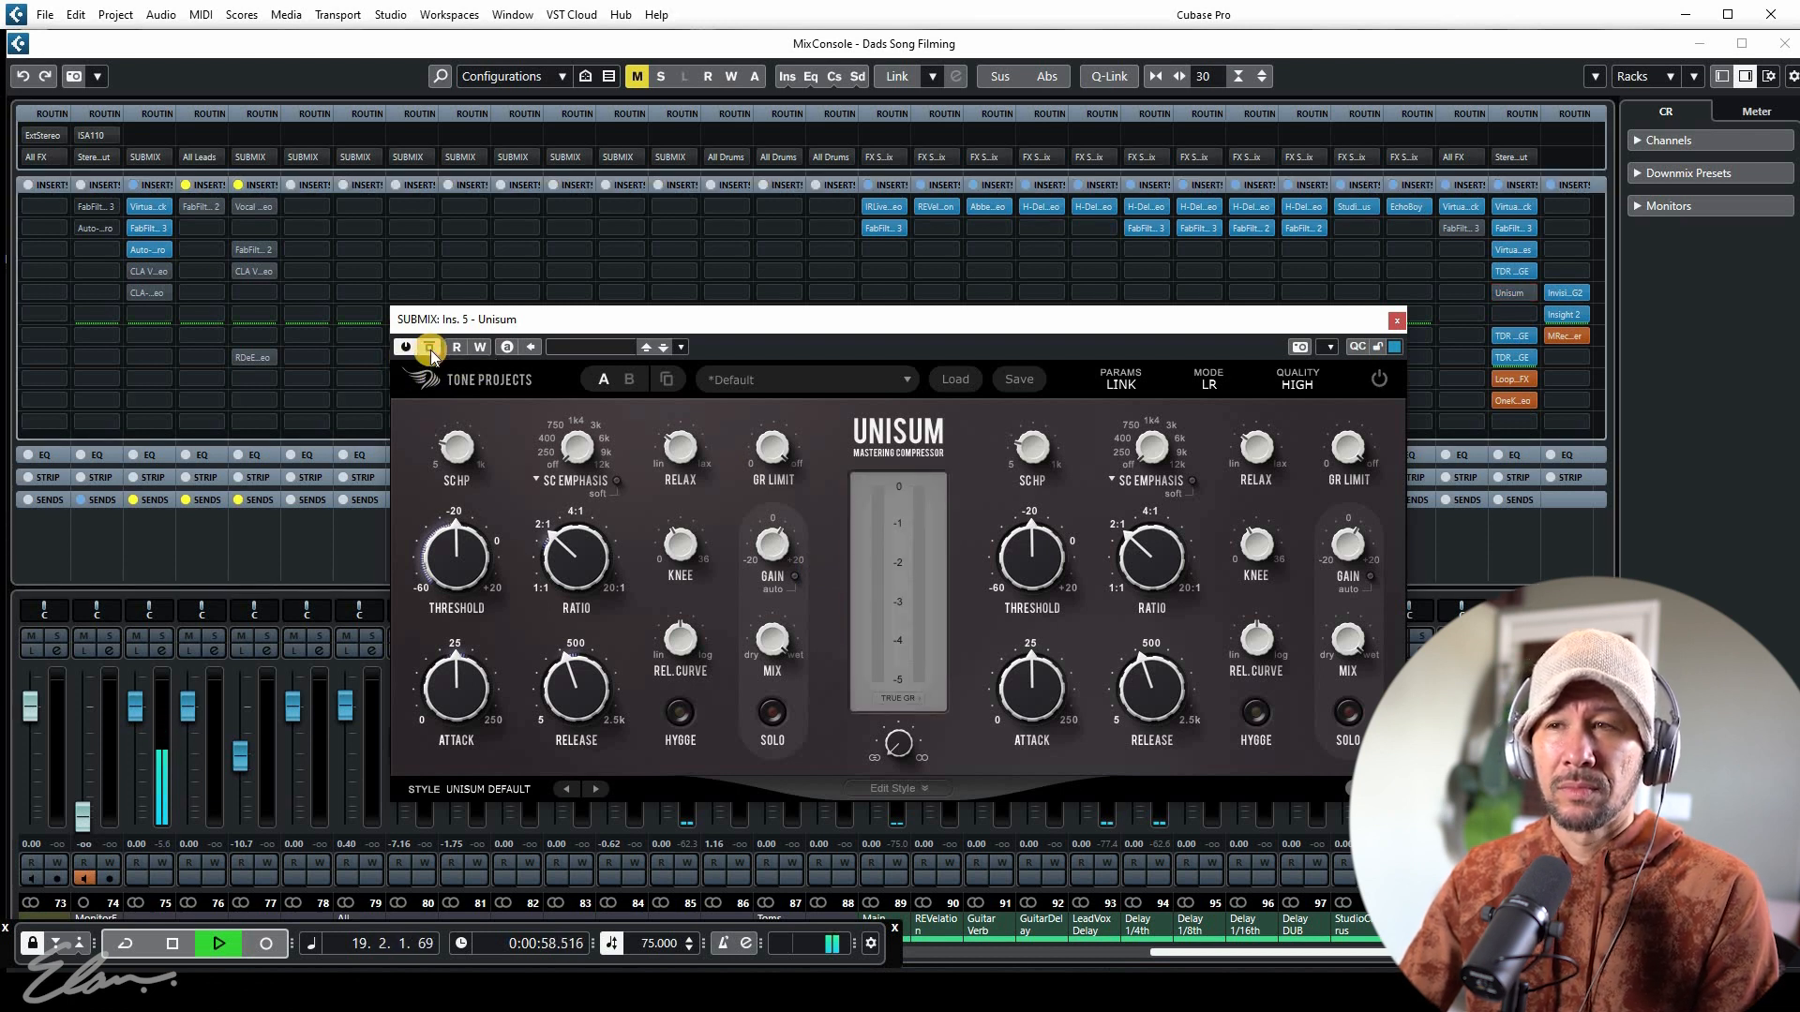
pyautogui.click(431, 353)
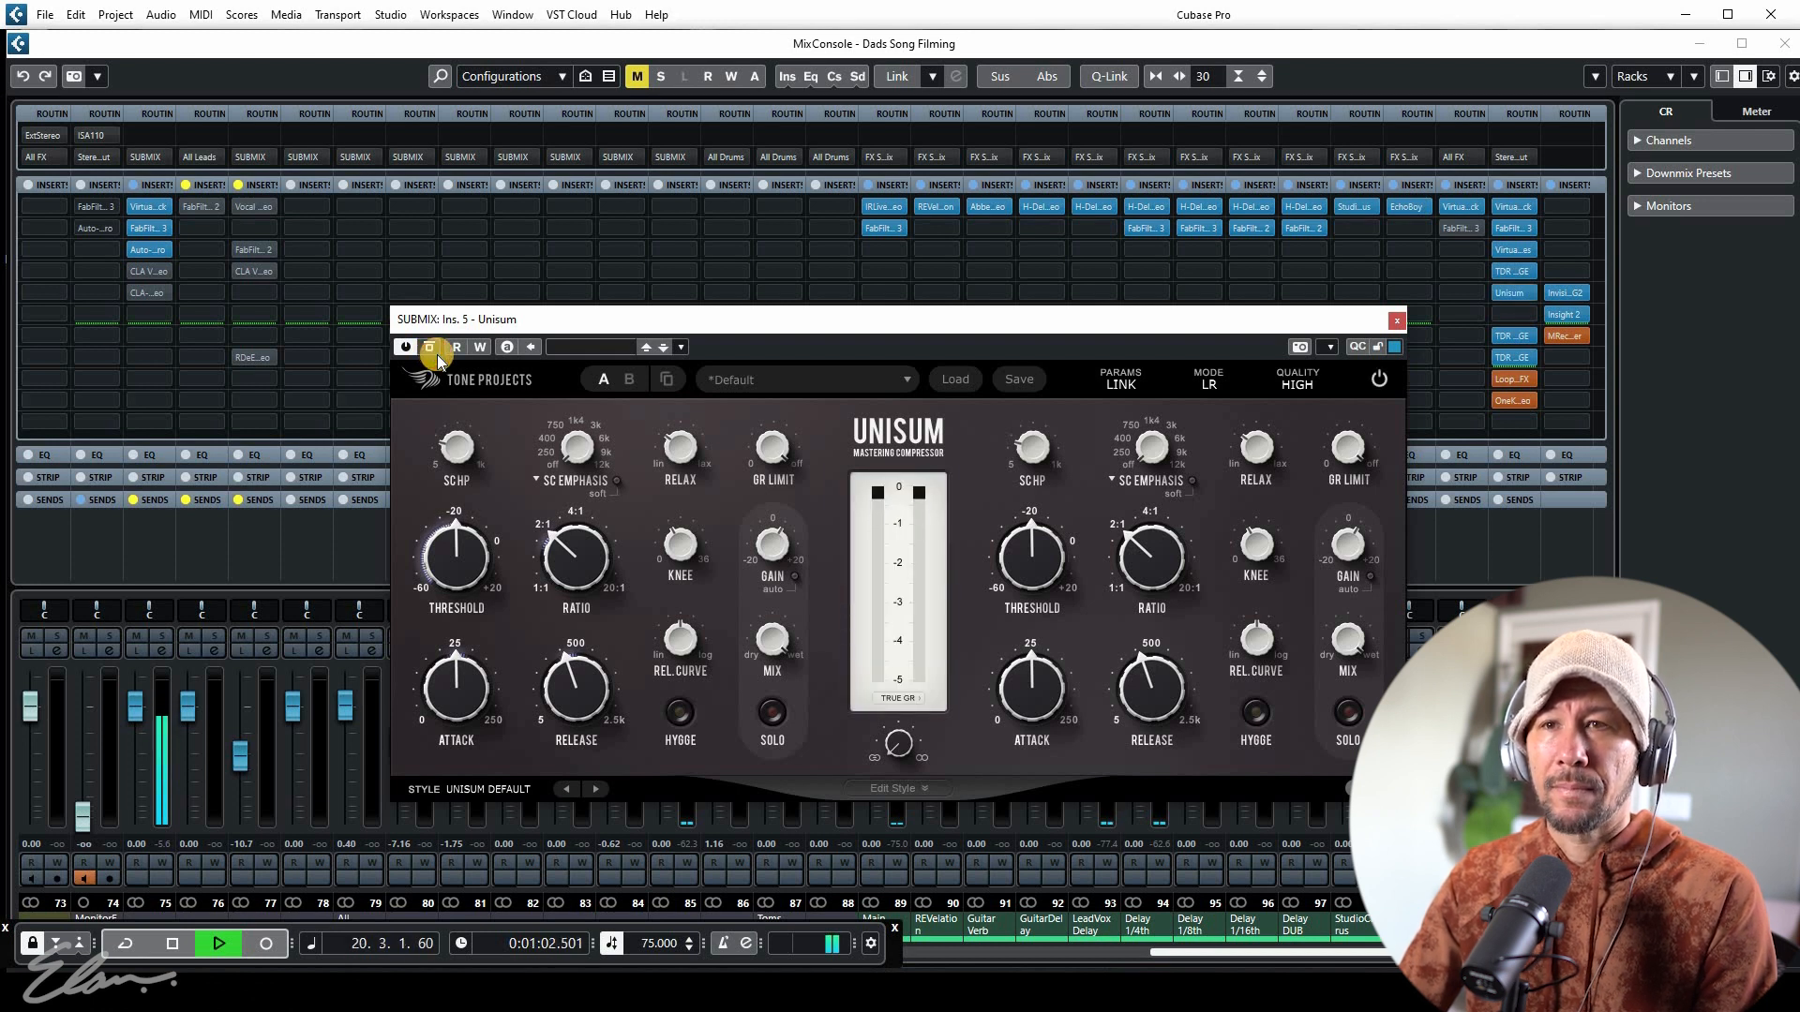
pyautogui.press('space')
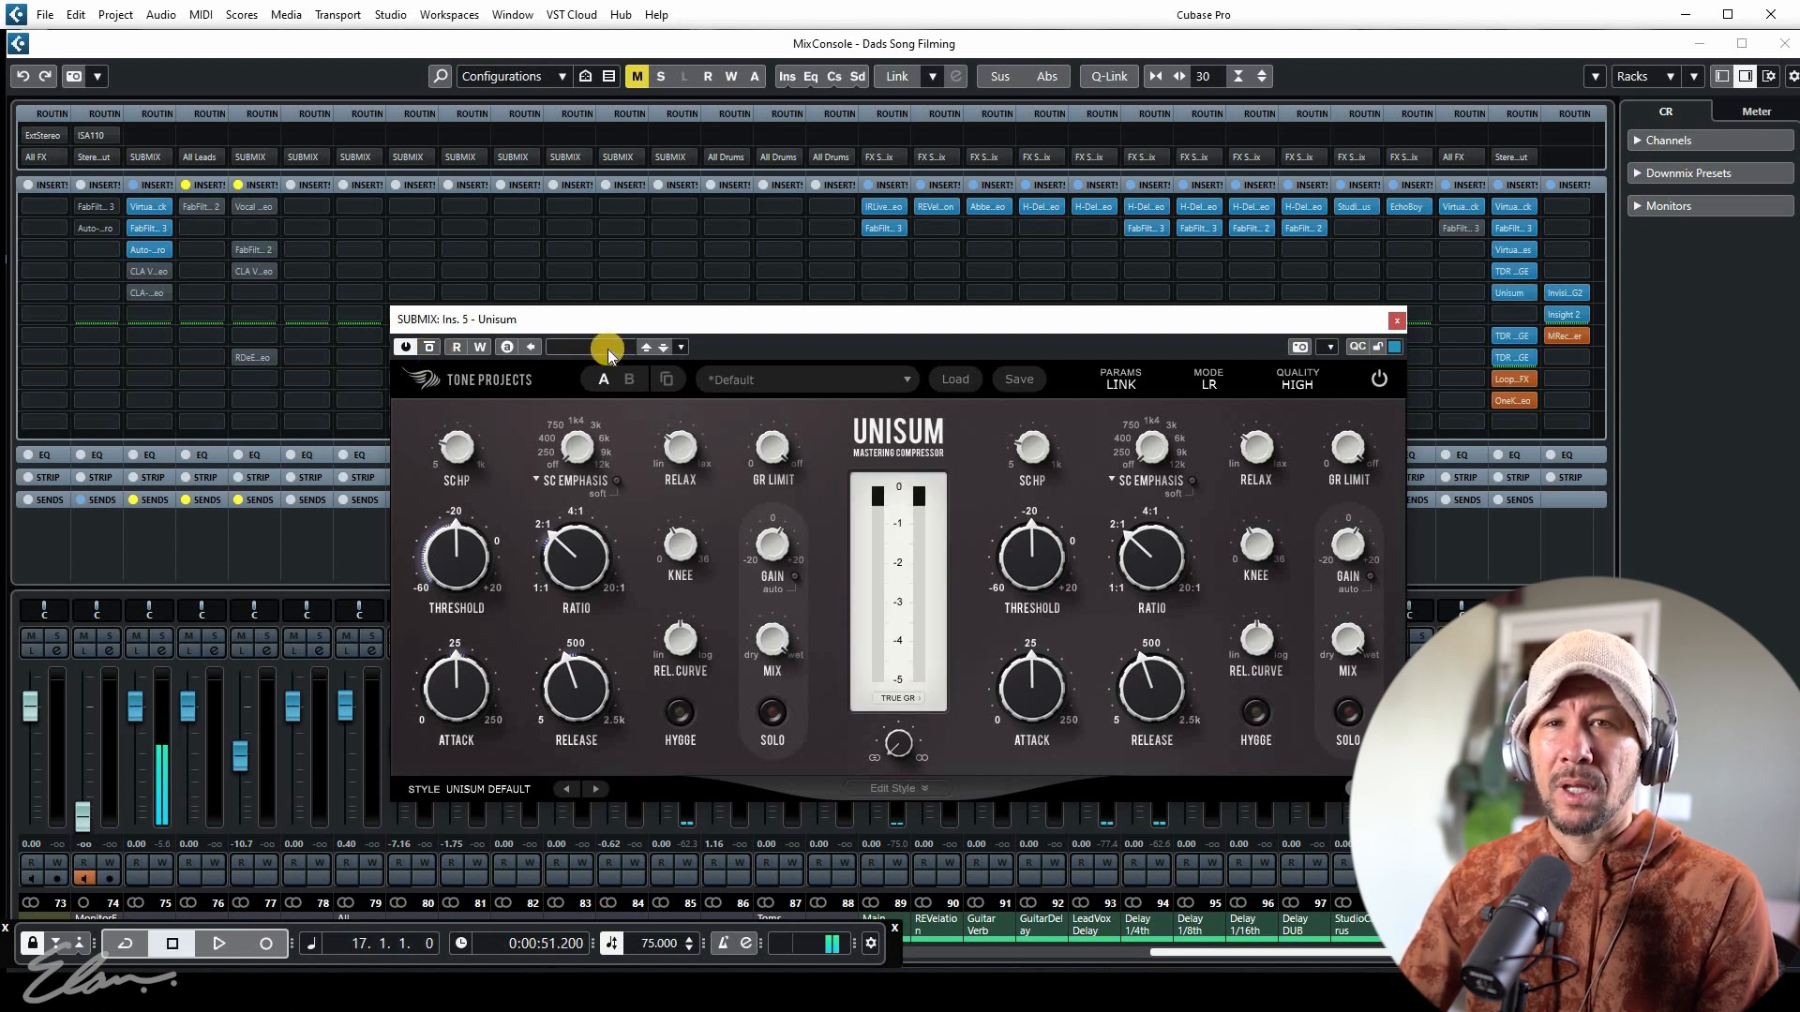
pyautogui.click(1398, 323)
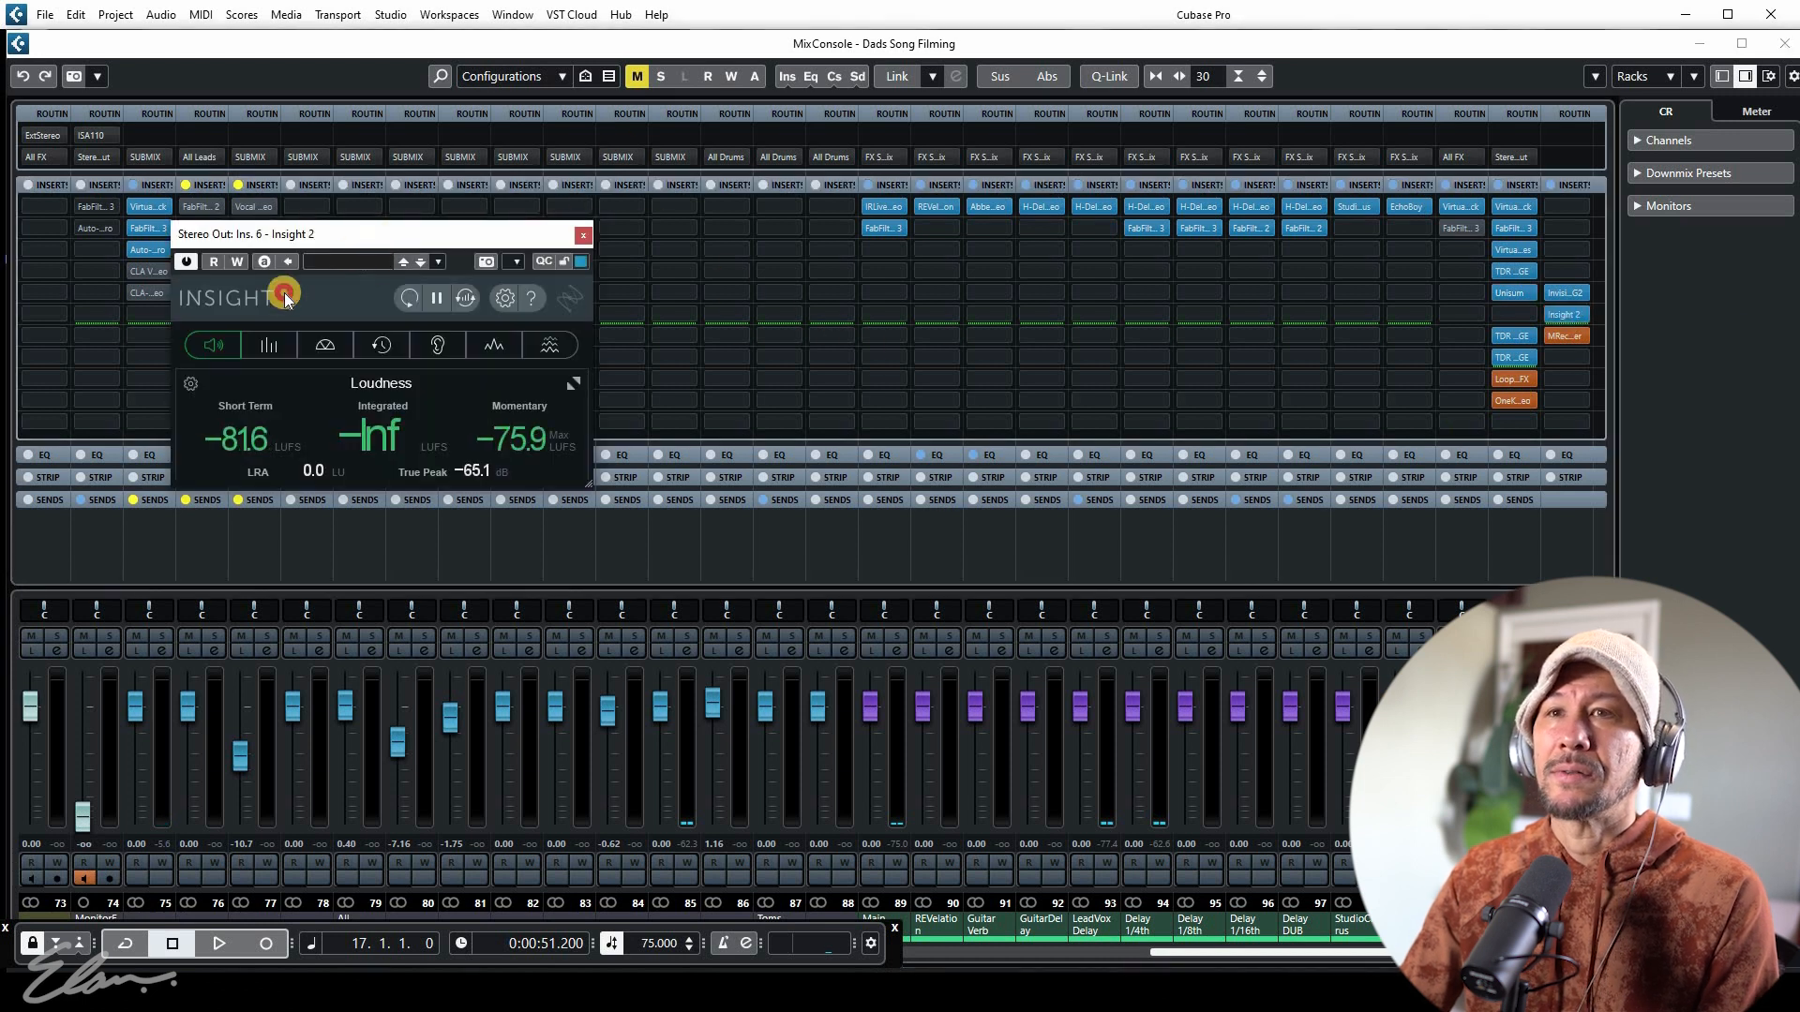
# Open the SUBMIX's TDR Kotelnikov GE and compare it bypassed and active during playback against the Stereo Out's Insight 2 loudness meter
pyautogui.click(1509, 335)
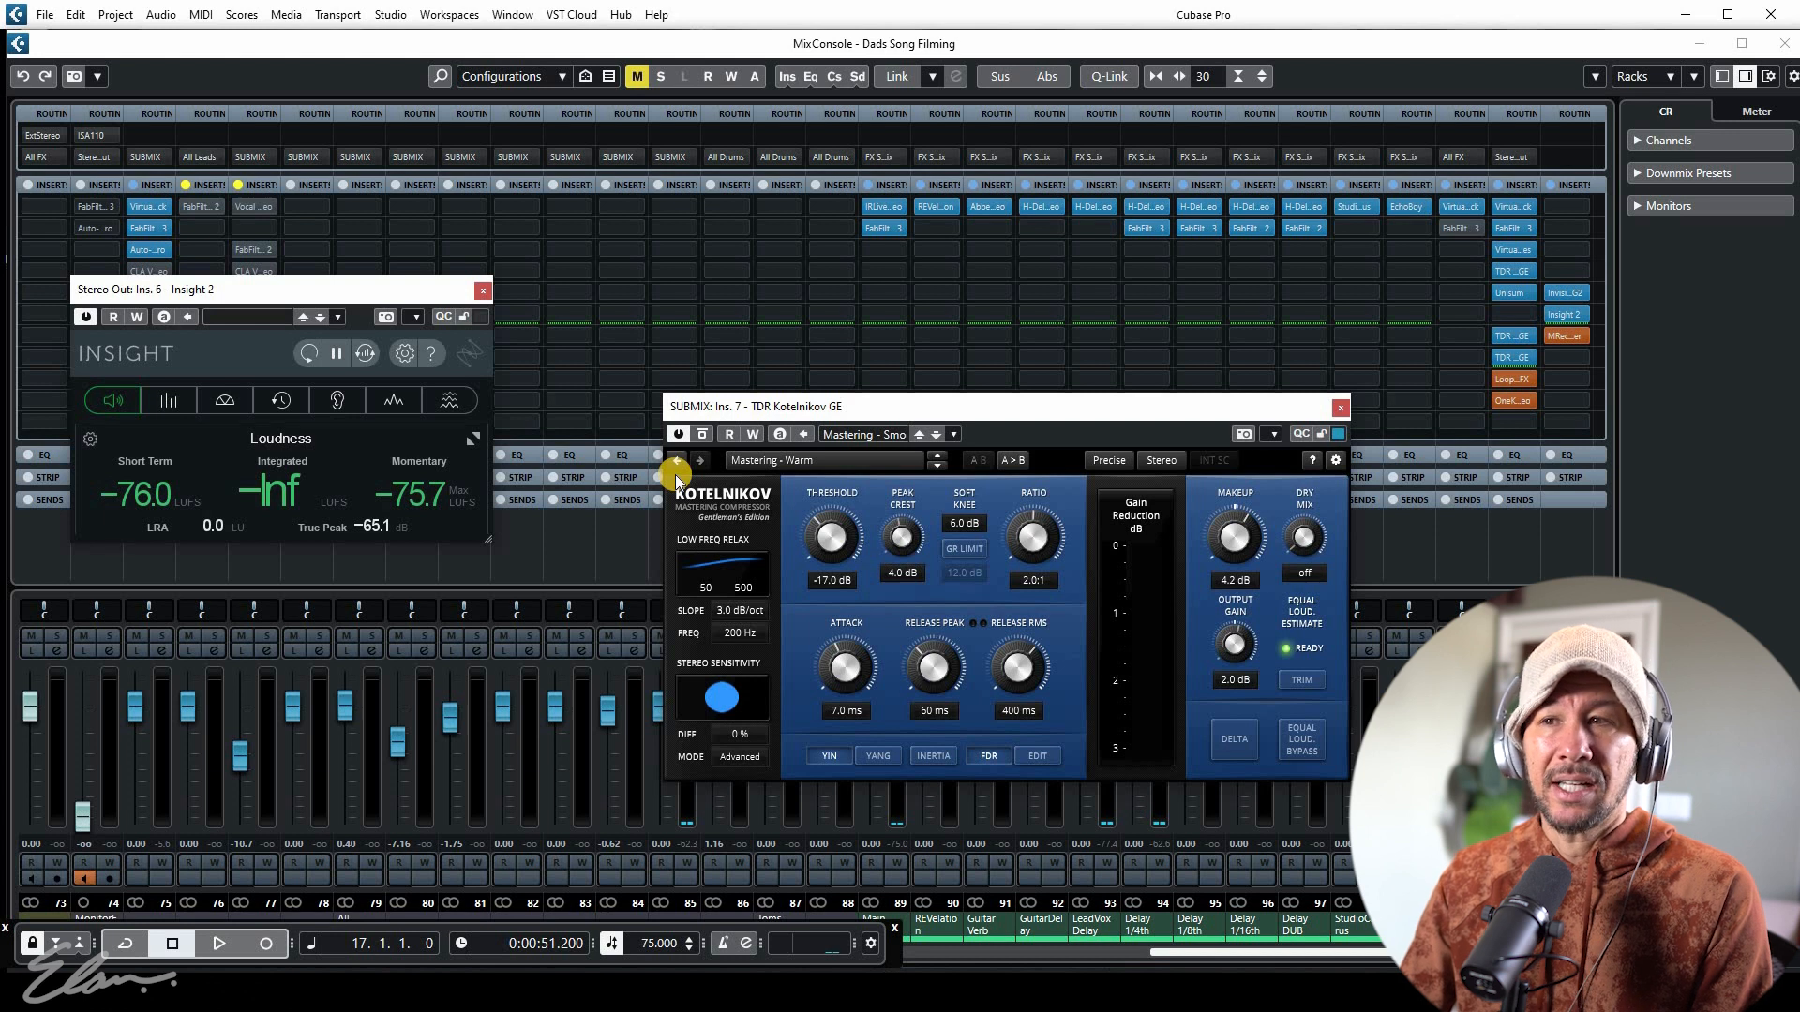
pyautogui.press('space')
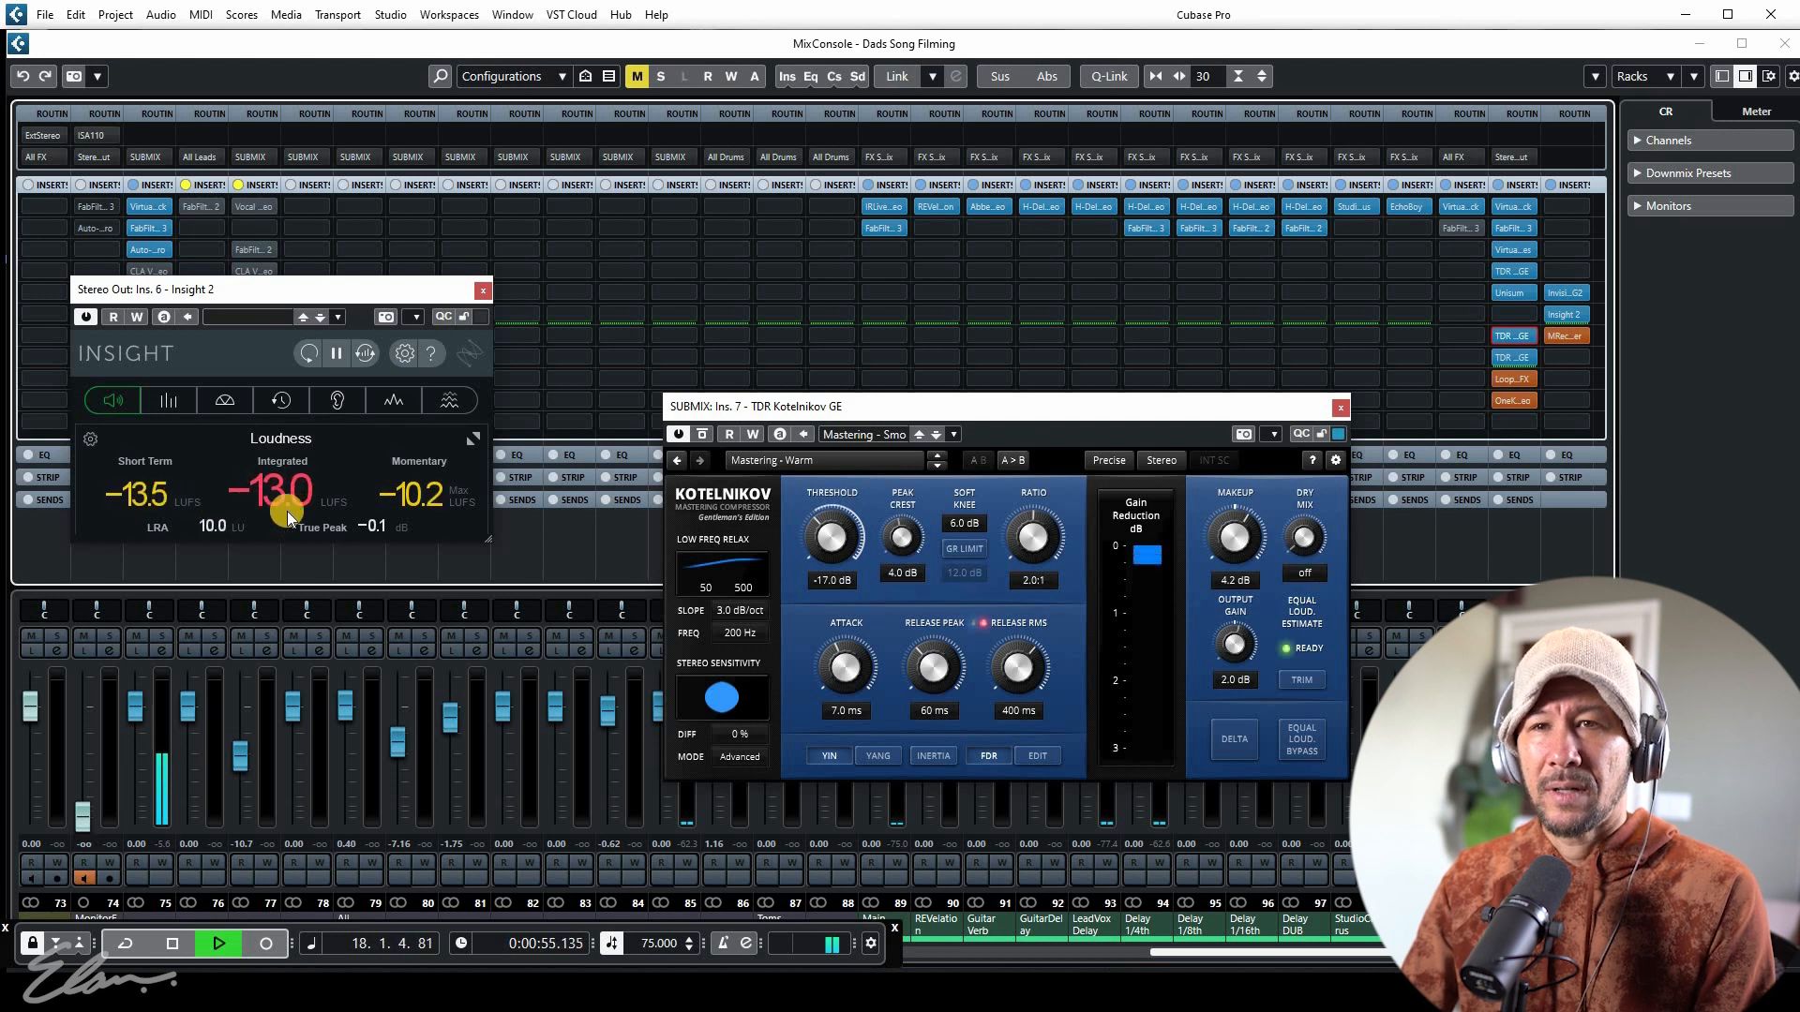
pyautogui.click(703, 436)
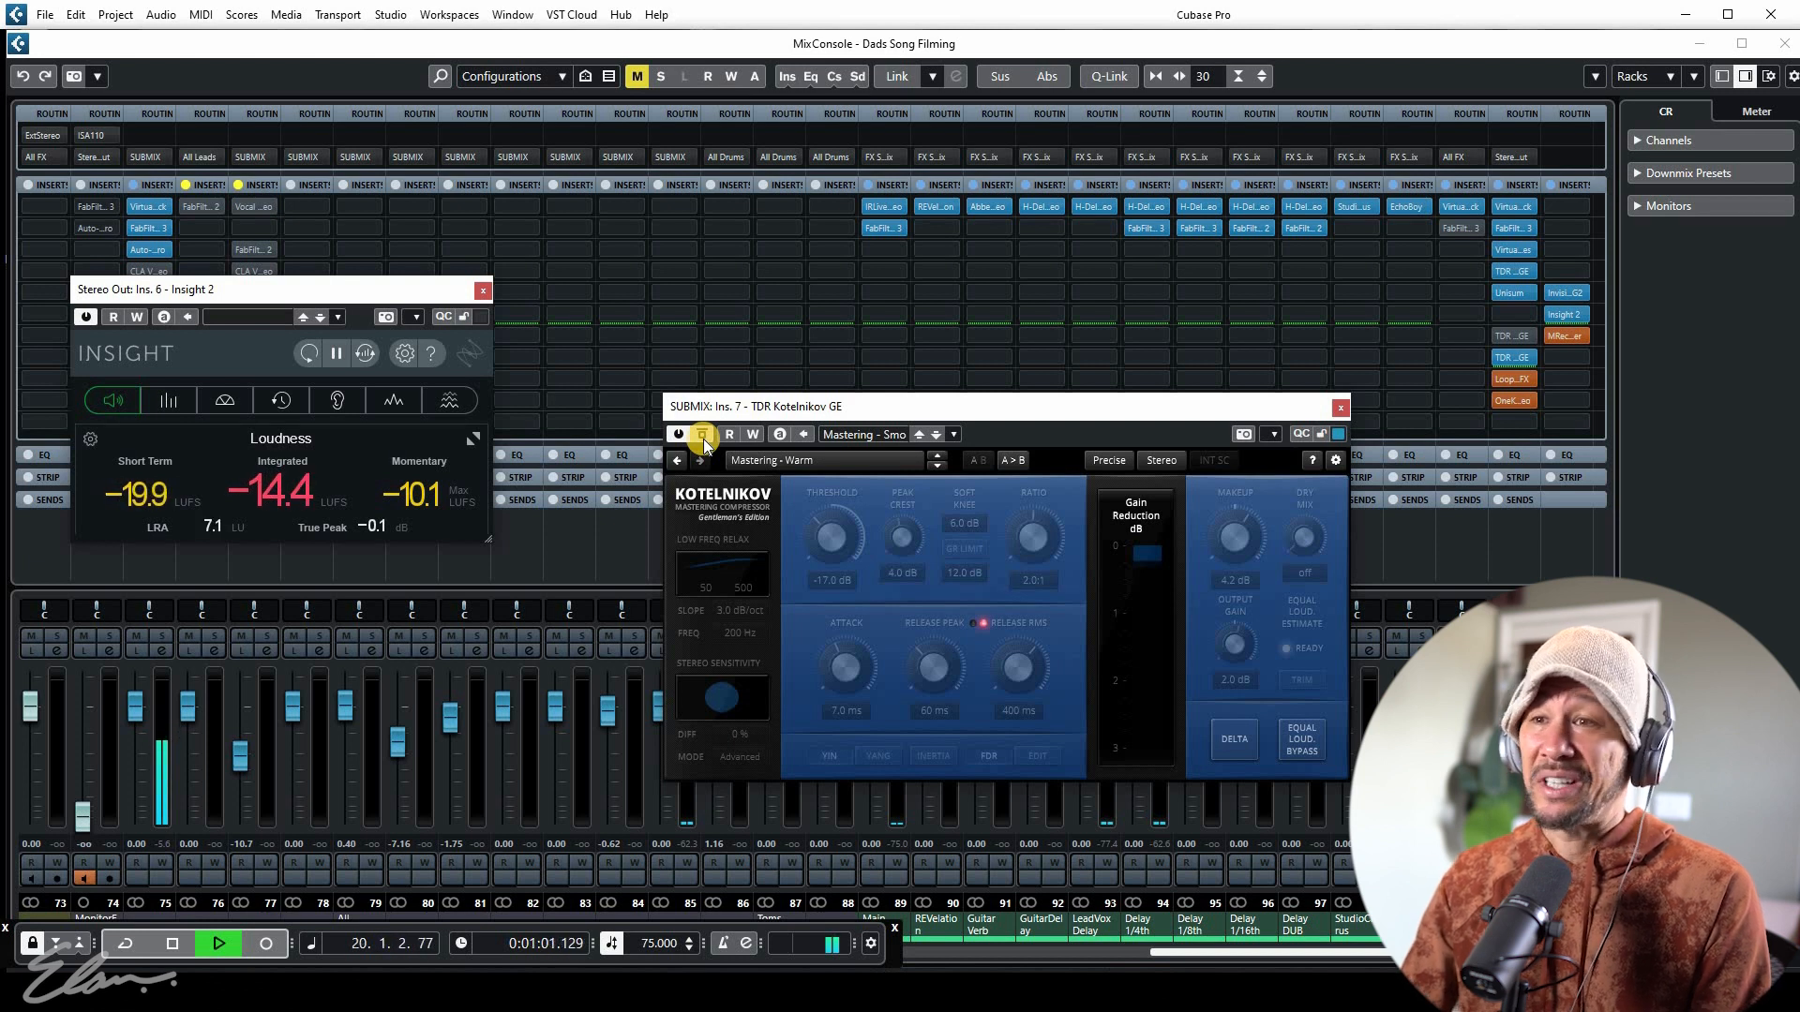
pyautogui.click(703, 436)
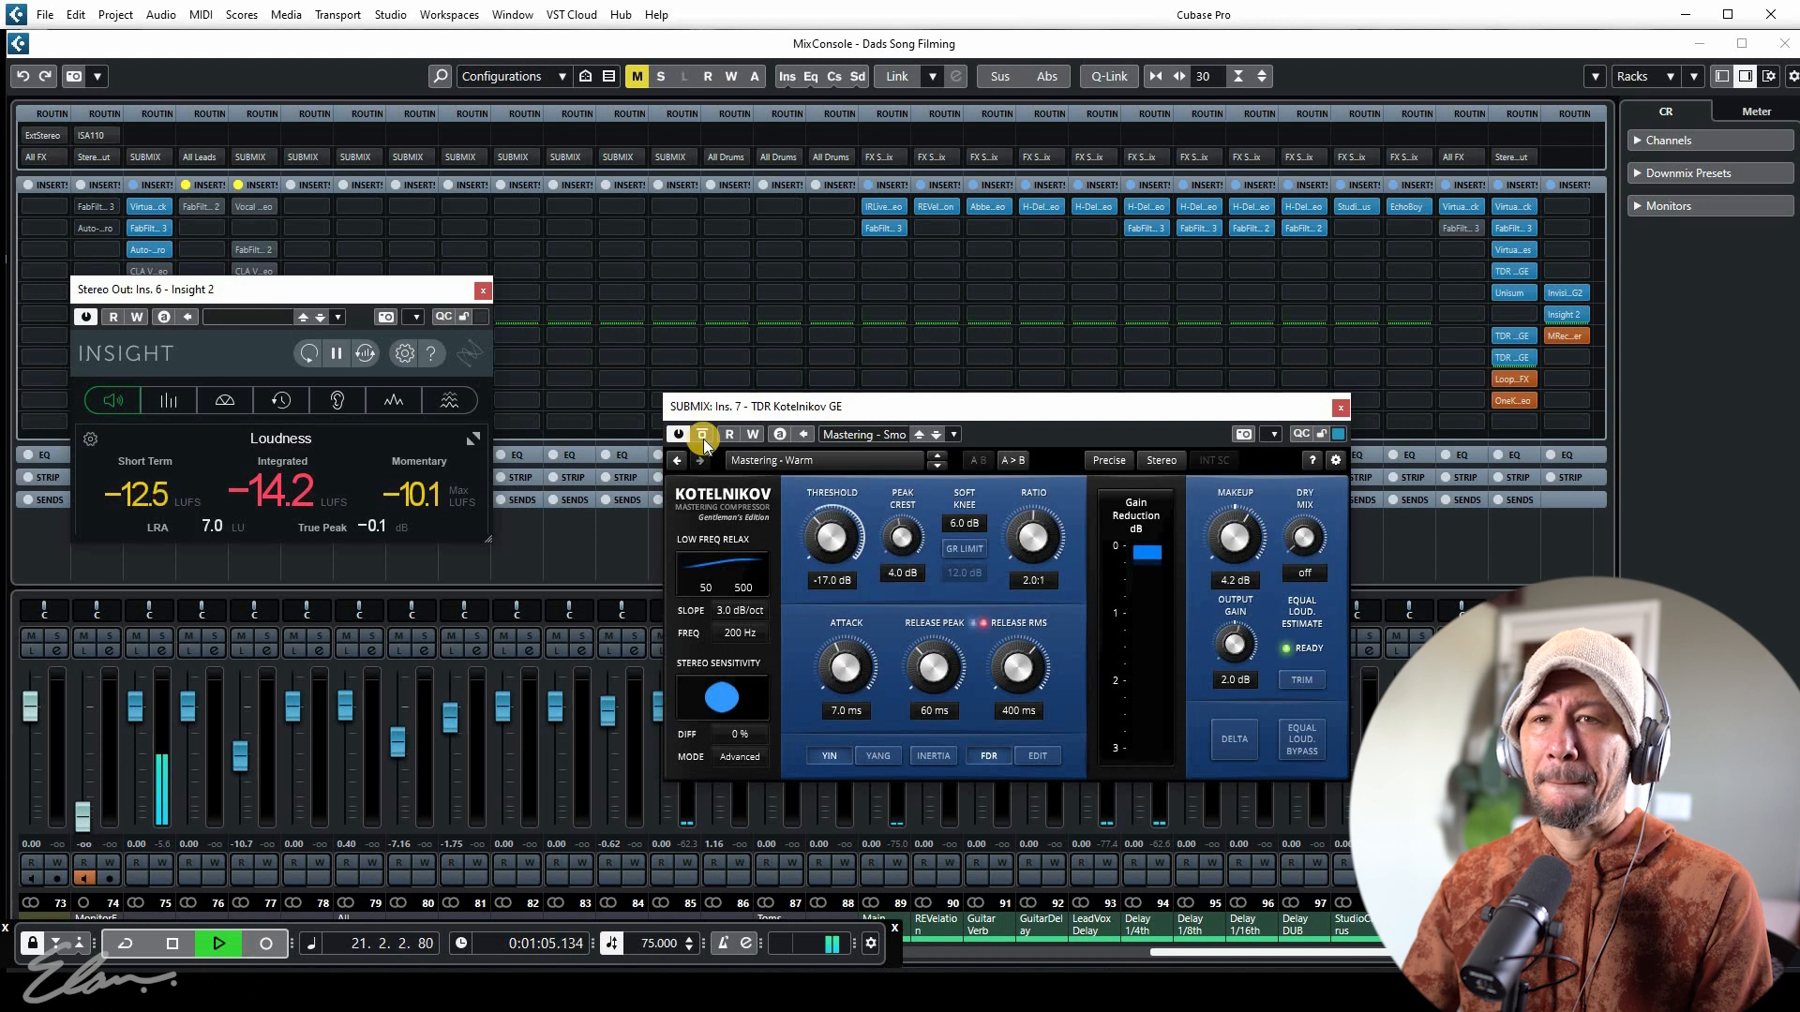
pyautogui.click(702, 436)
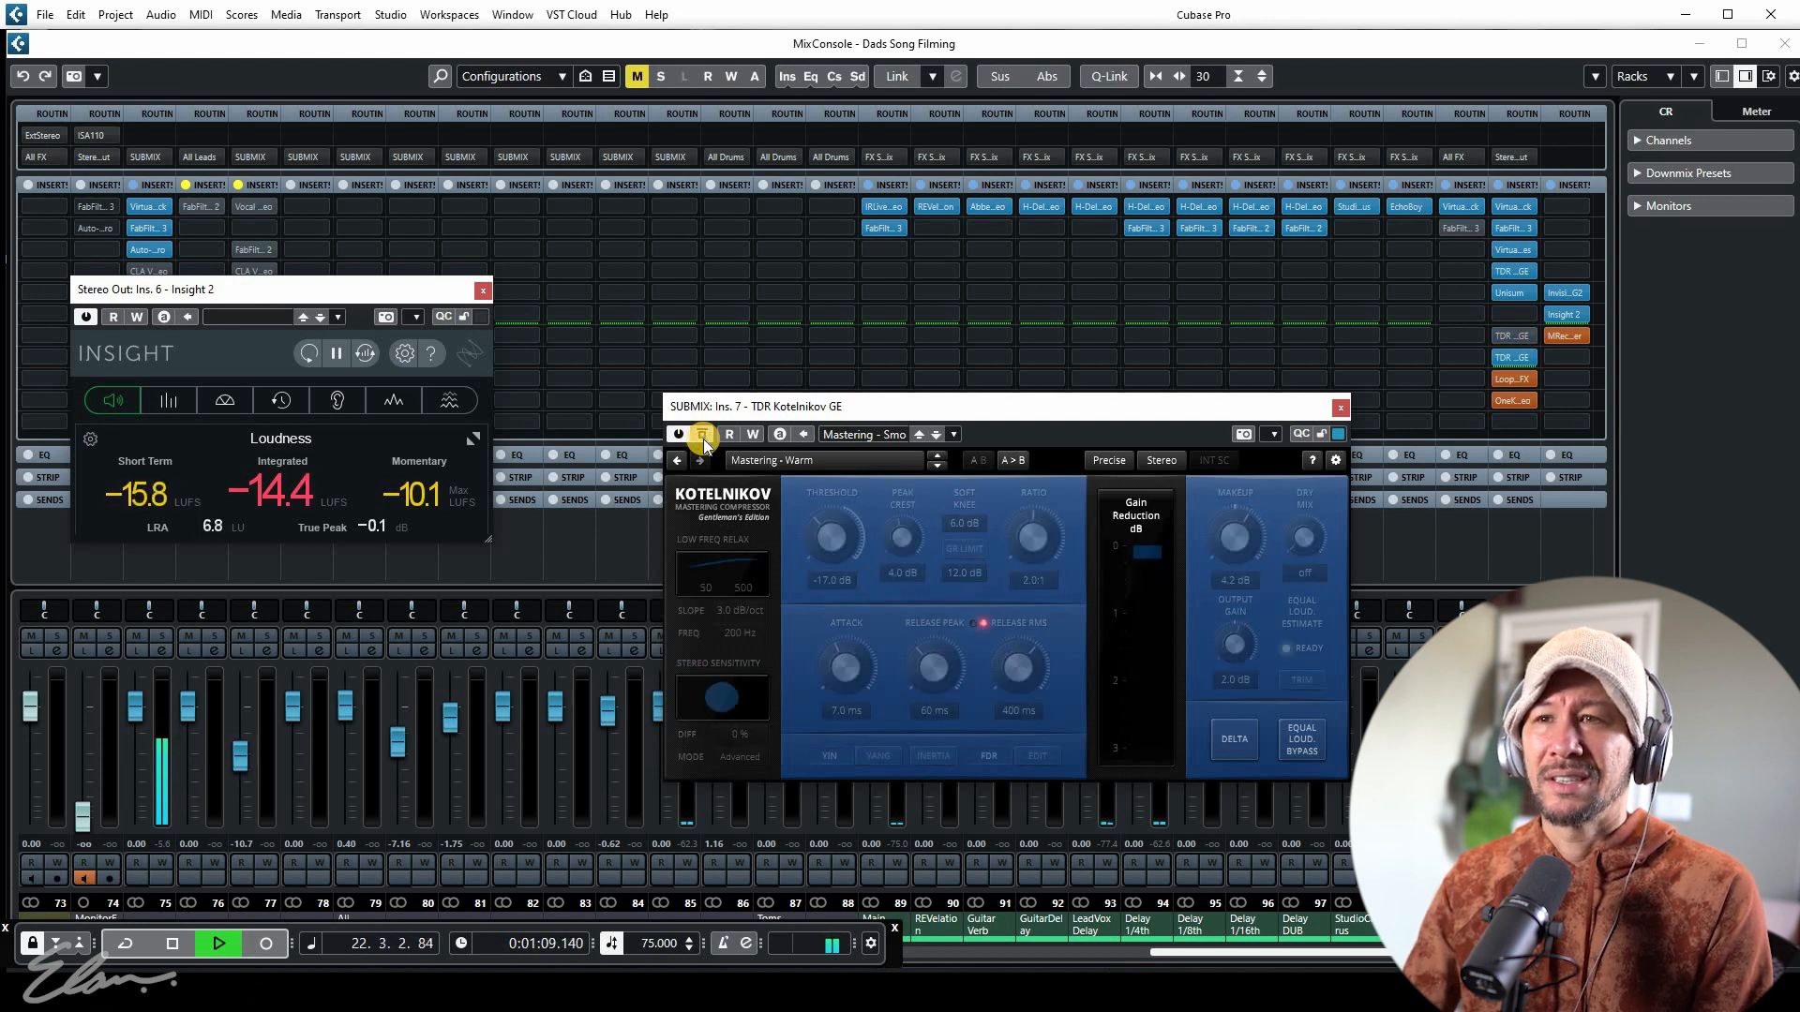
pyautogui.click(702, 436)
pyautogui.press('space')
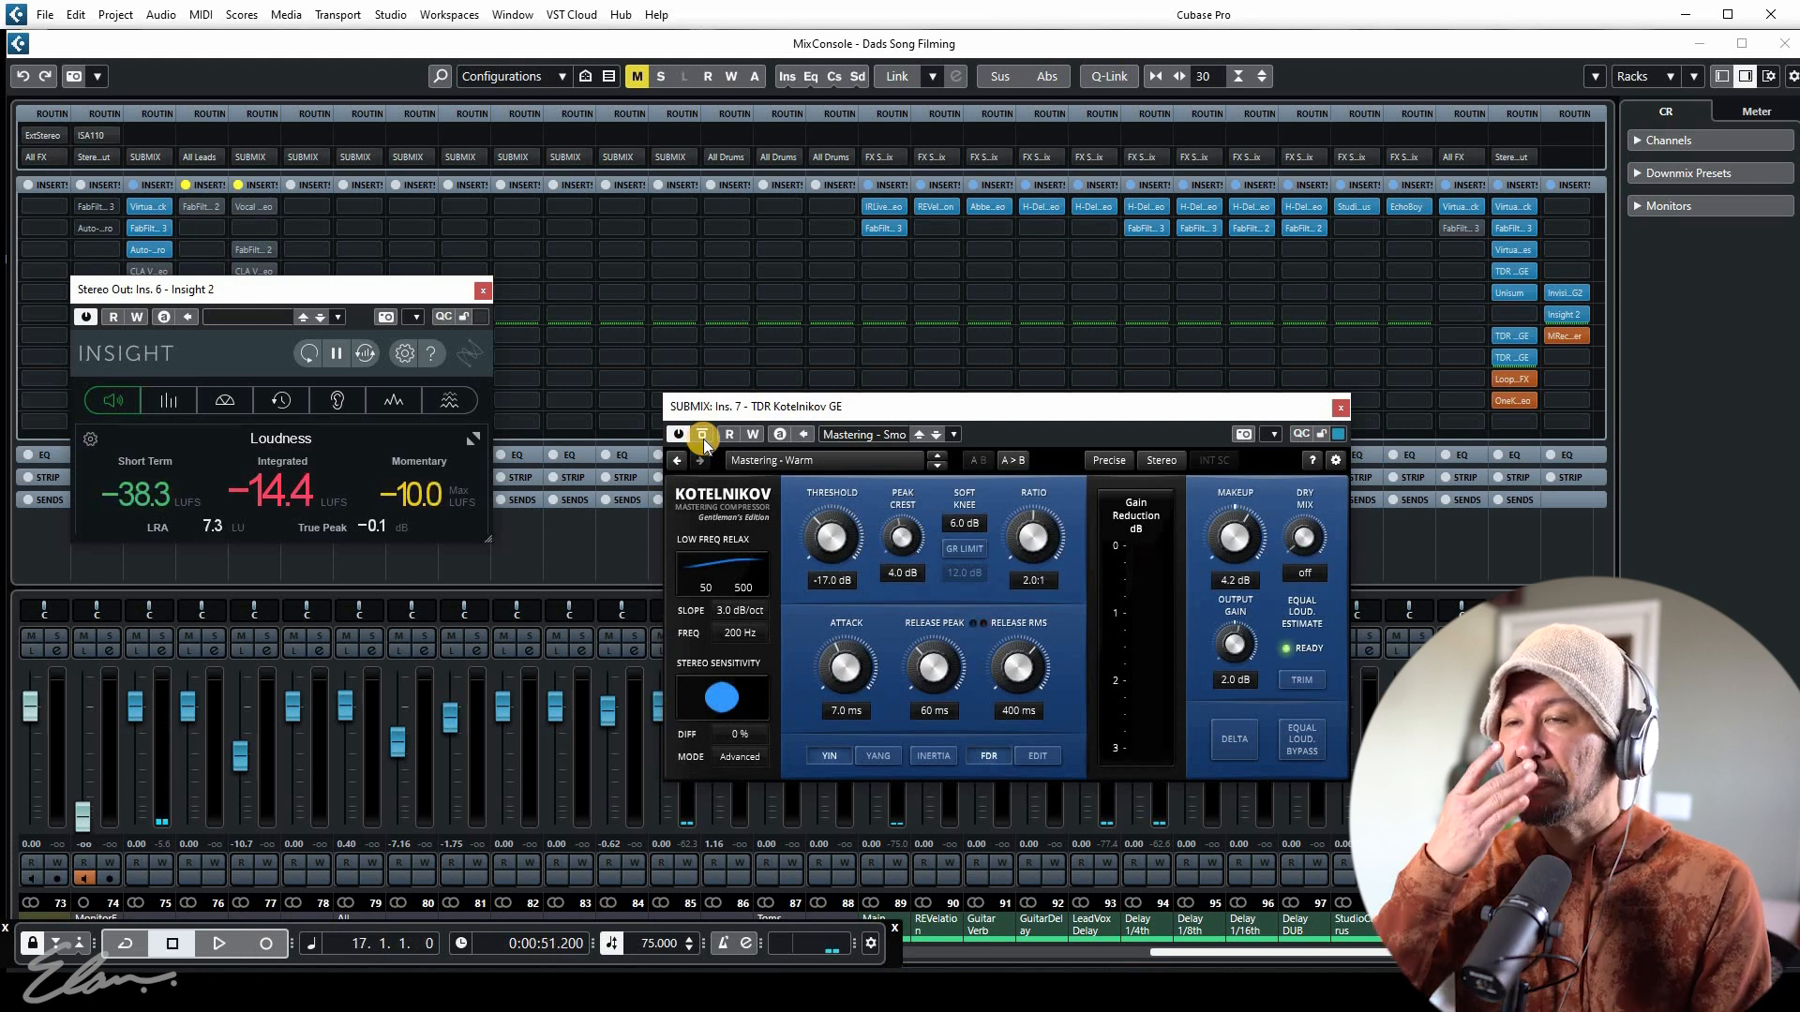
# Reposition the TDR Kotelnikov GE window and replay from bar 17 to check its gain reduction meter
pyautogui.moveTo(765, 414); pyautogui.dragTo(853, 357)
pyautogui.press('space')
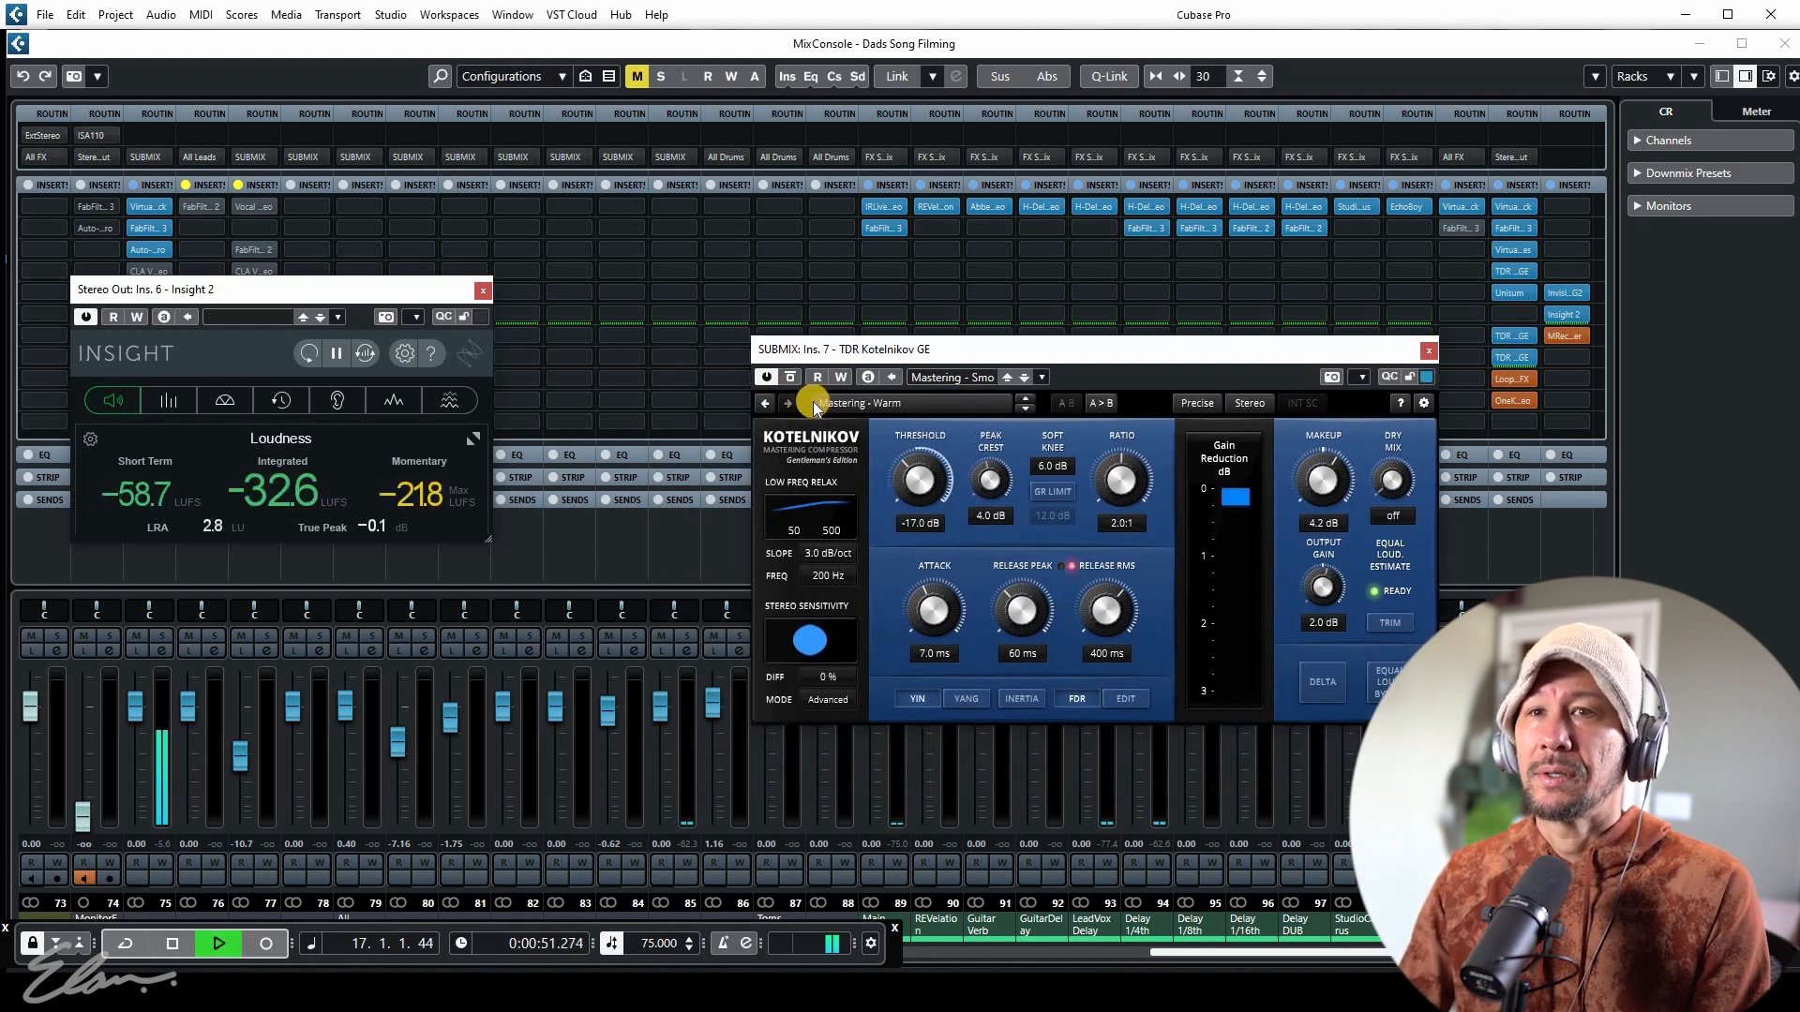
pyautogui.press('space')
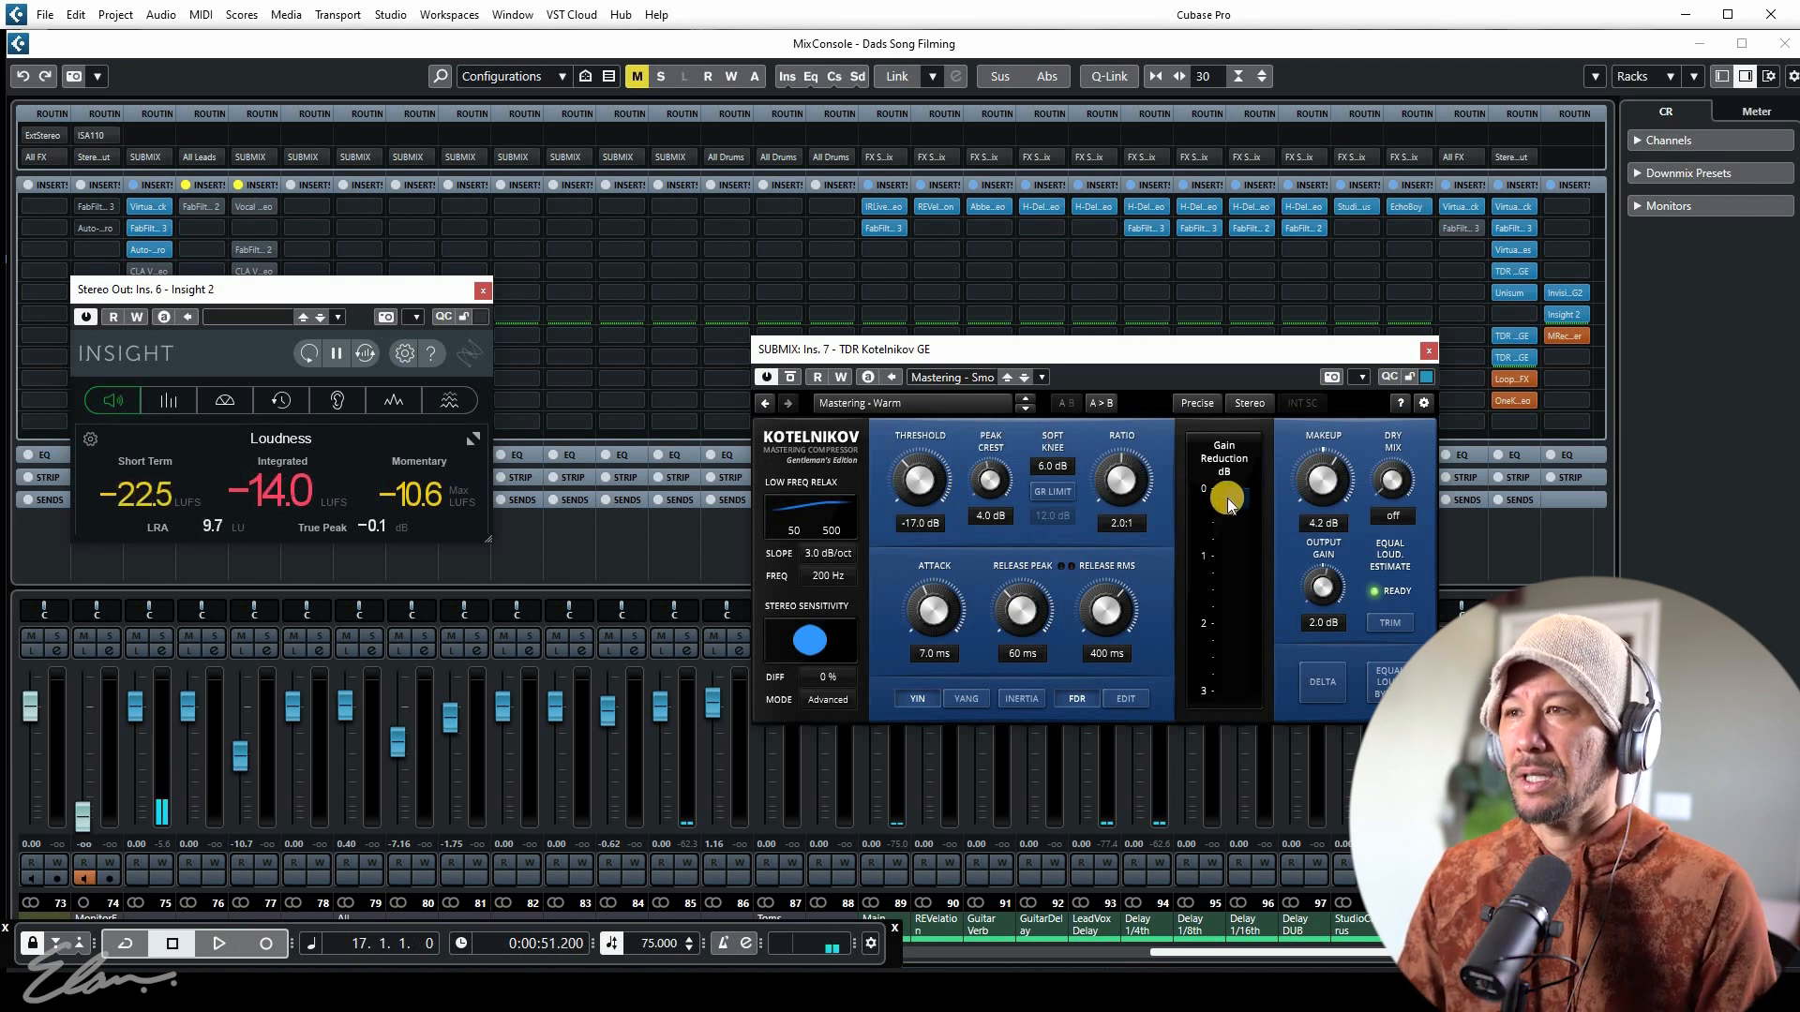
# Close the first TDR Kotelnikov GE, then open the SUBMIX's second one in insert 8 to view its Mastering - Smooth settings, and close it
pyautogui.click(1427, 352)
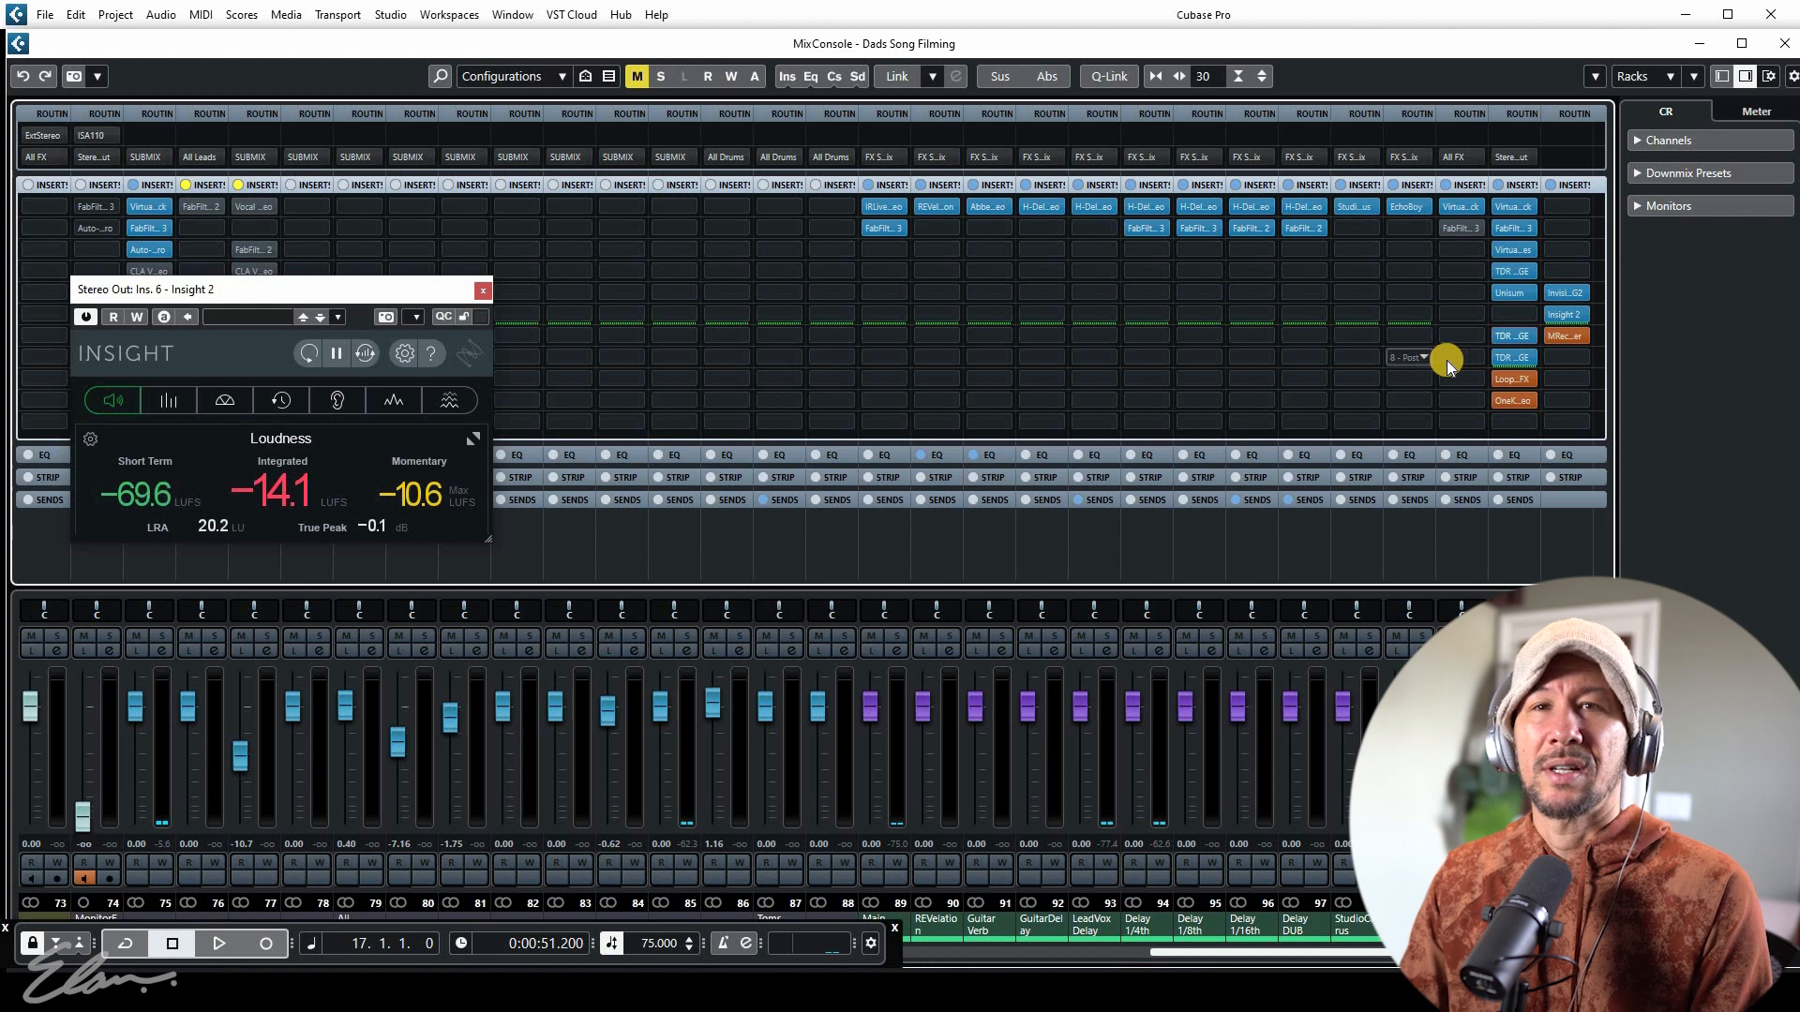
pyautogui.click(1511, 357)
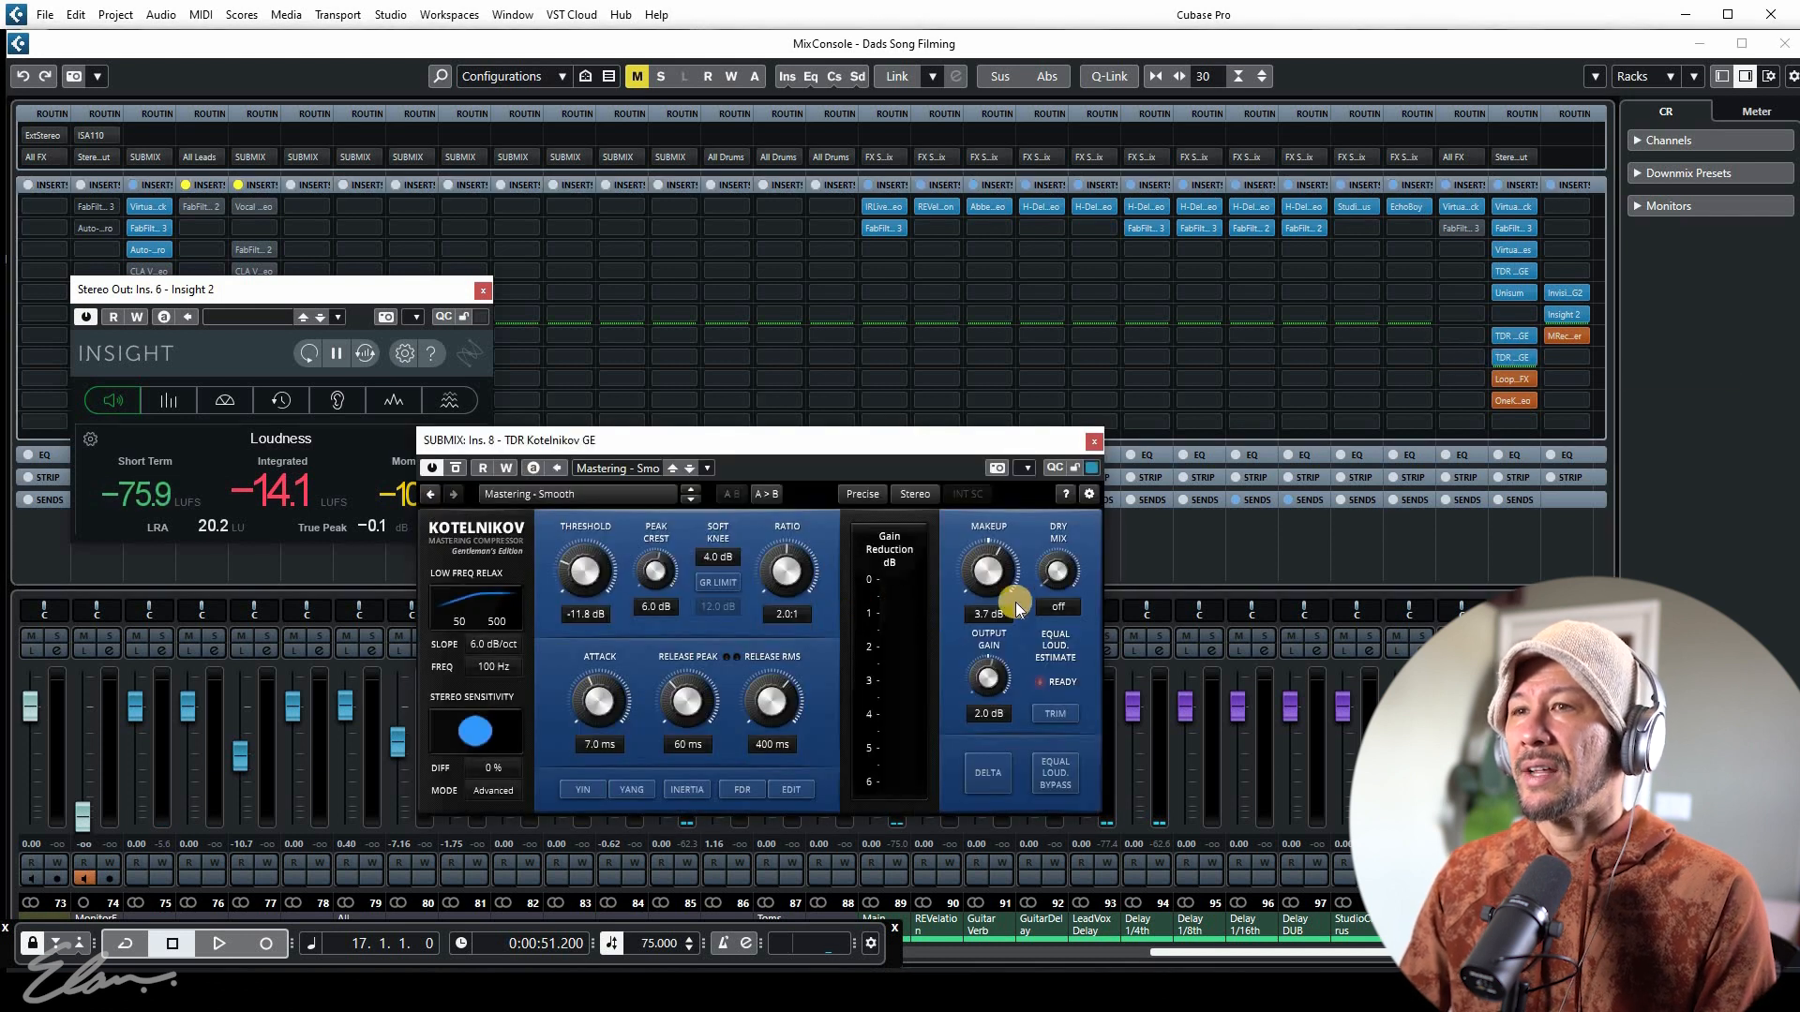
pyautogui.click(1094, 442)
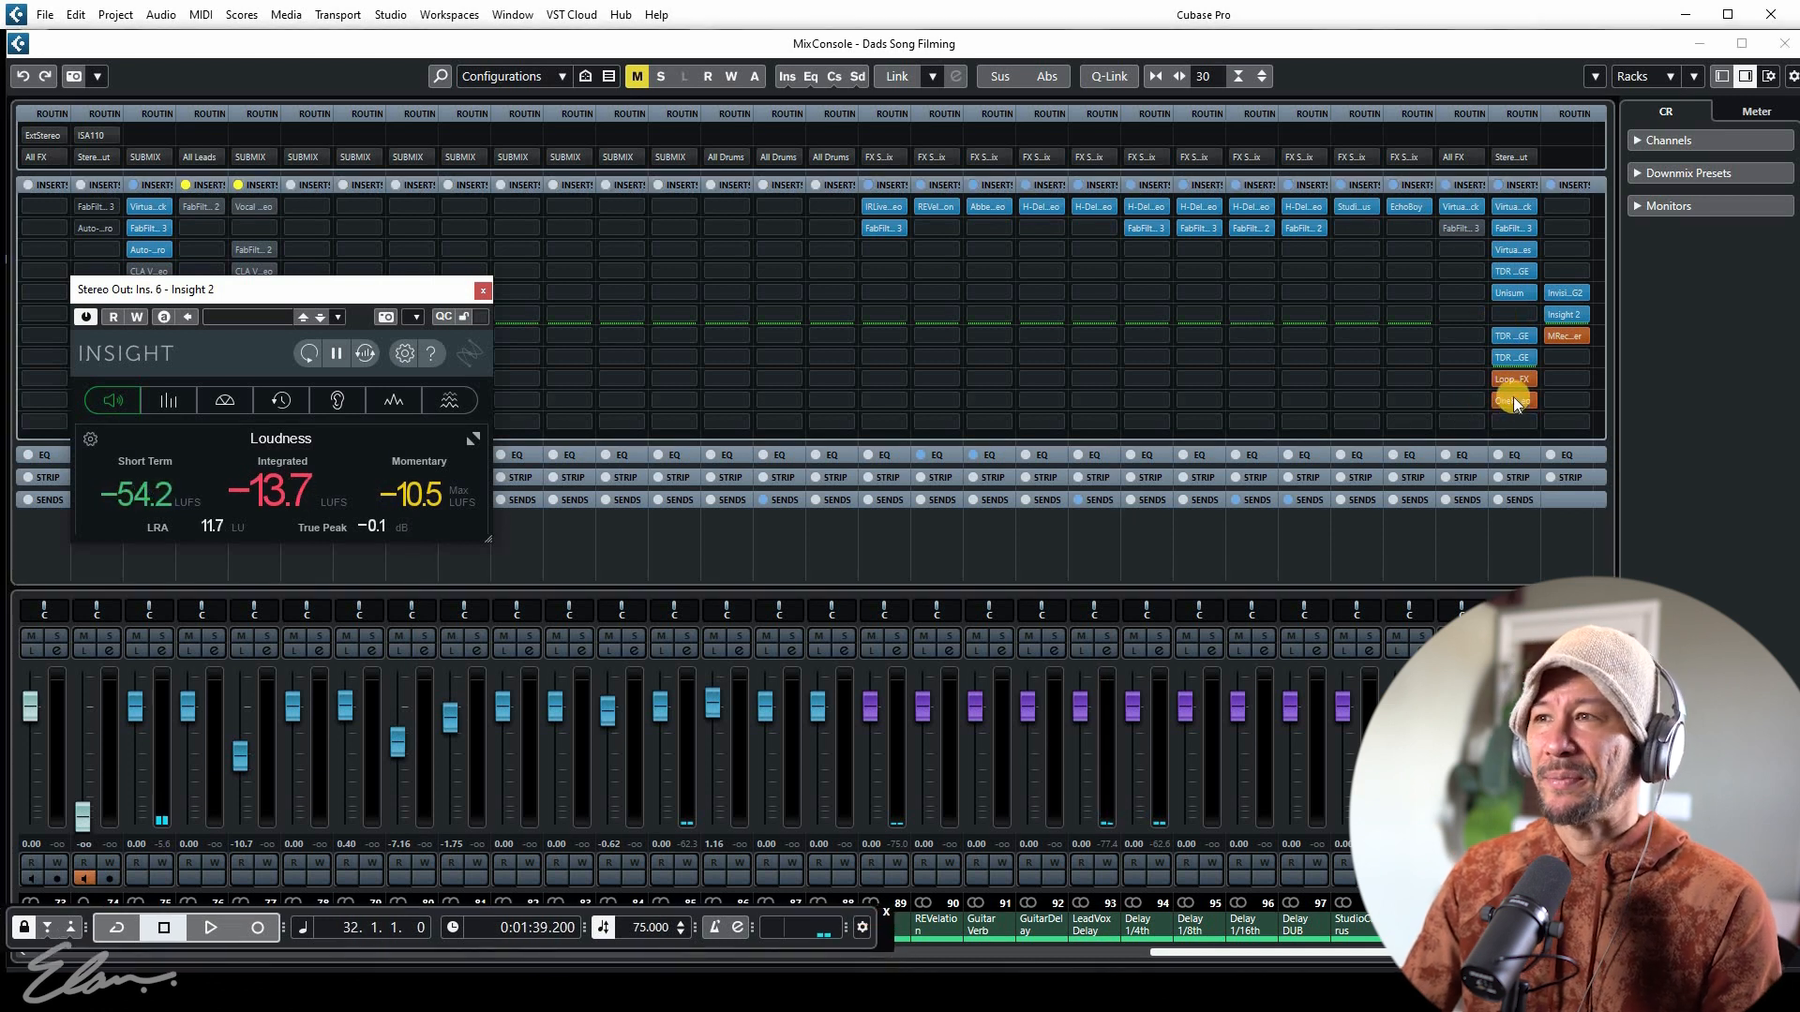
# Open the SUBMIX's OneKnob Pumper, reposition its window, and view the available Rate options without changing the rate
pyautogui.click(1513, 401)
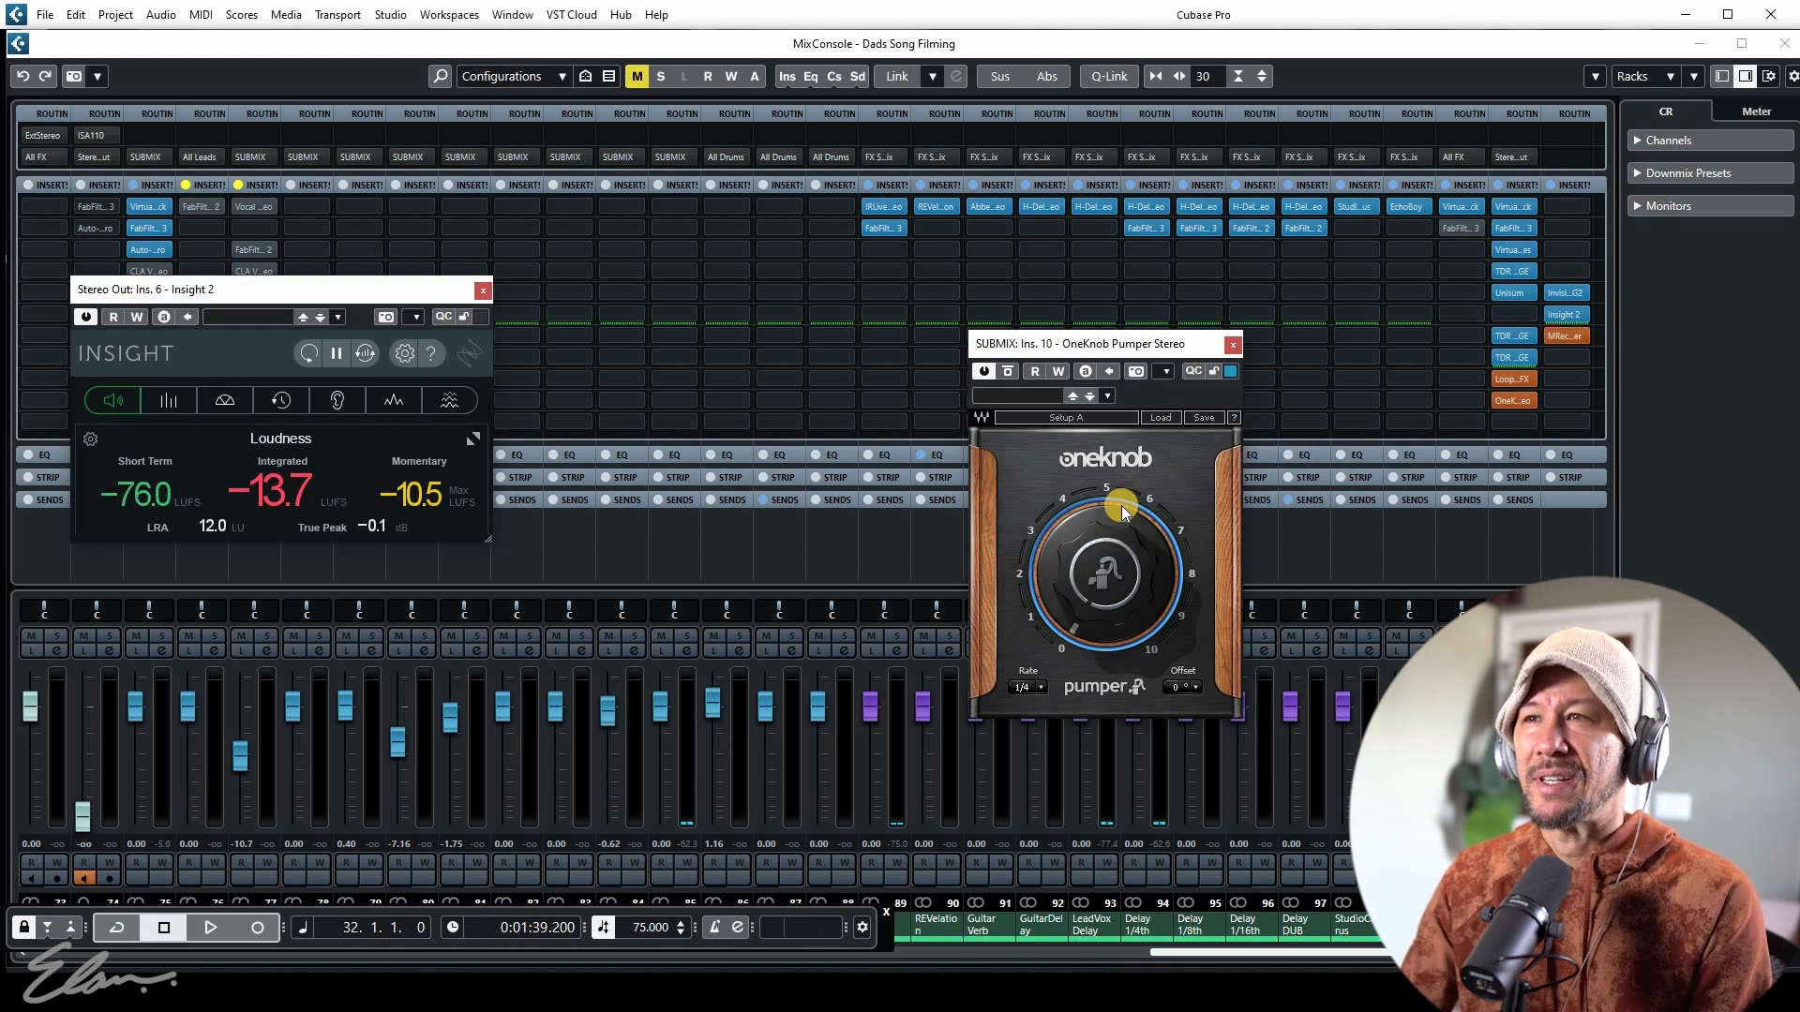
pyautogui.click(1138, 344)
pyautogui.moveTo(1140, 346); pyautogui.dragTo(1169, 337)
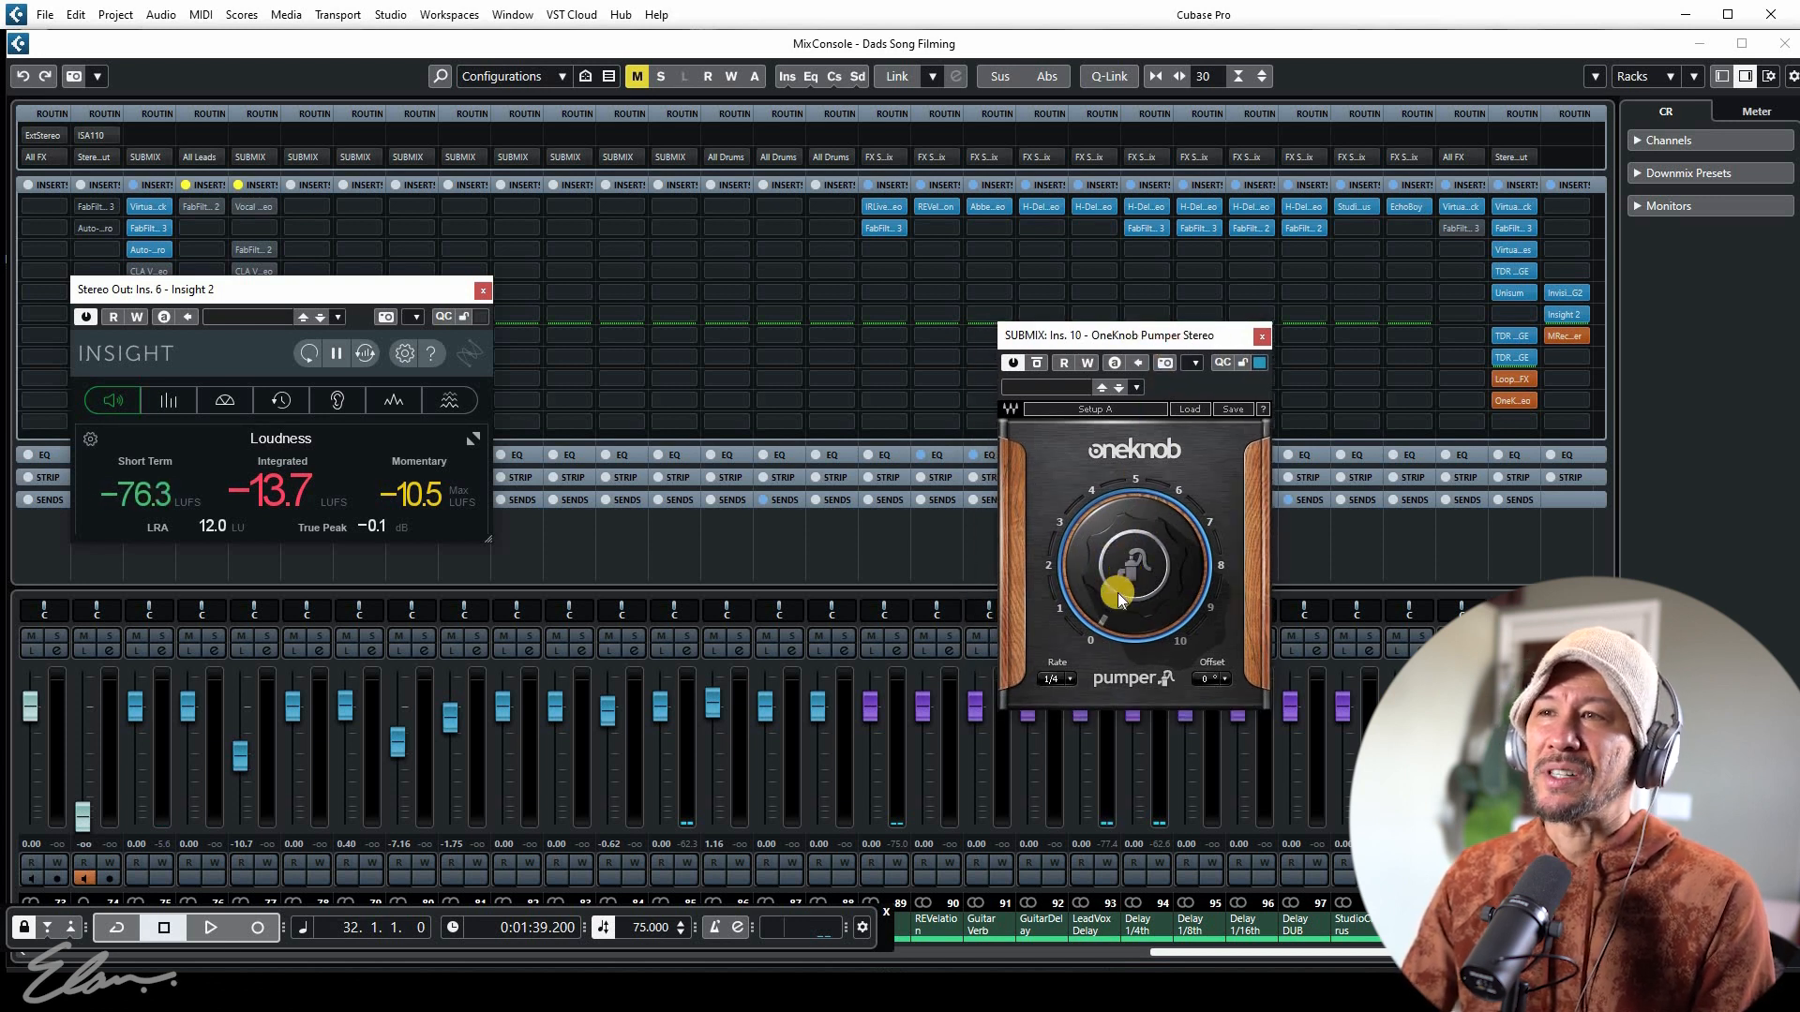
pyautogui.moveTo(1116, 611)
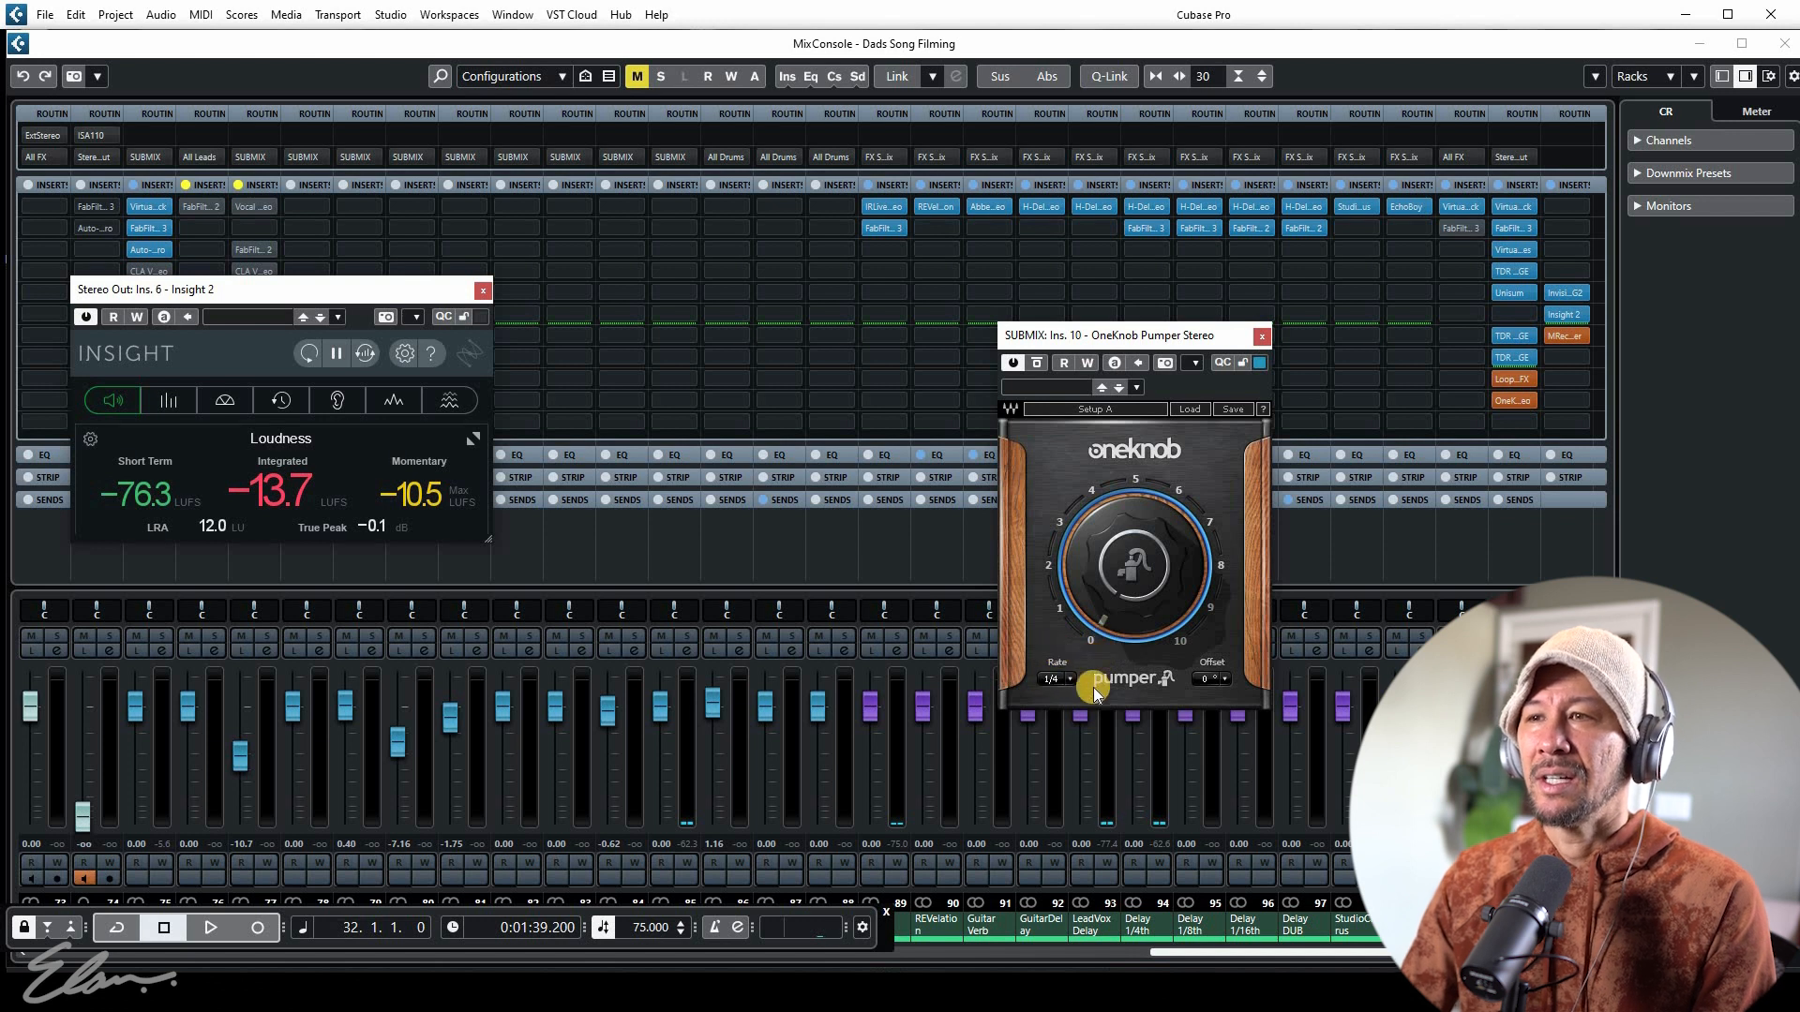
pyautogui.click(1068, 678)
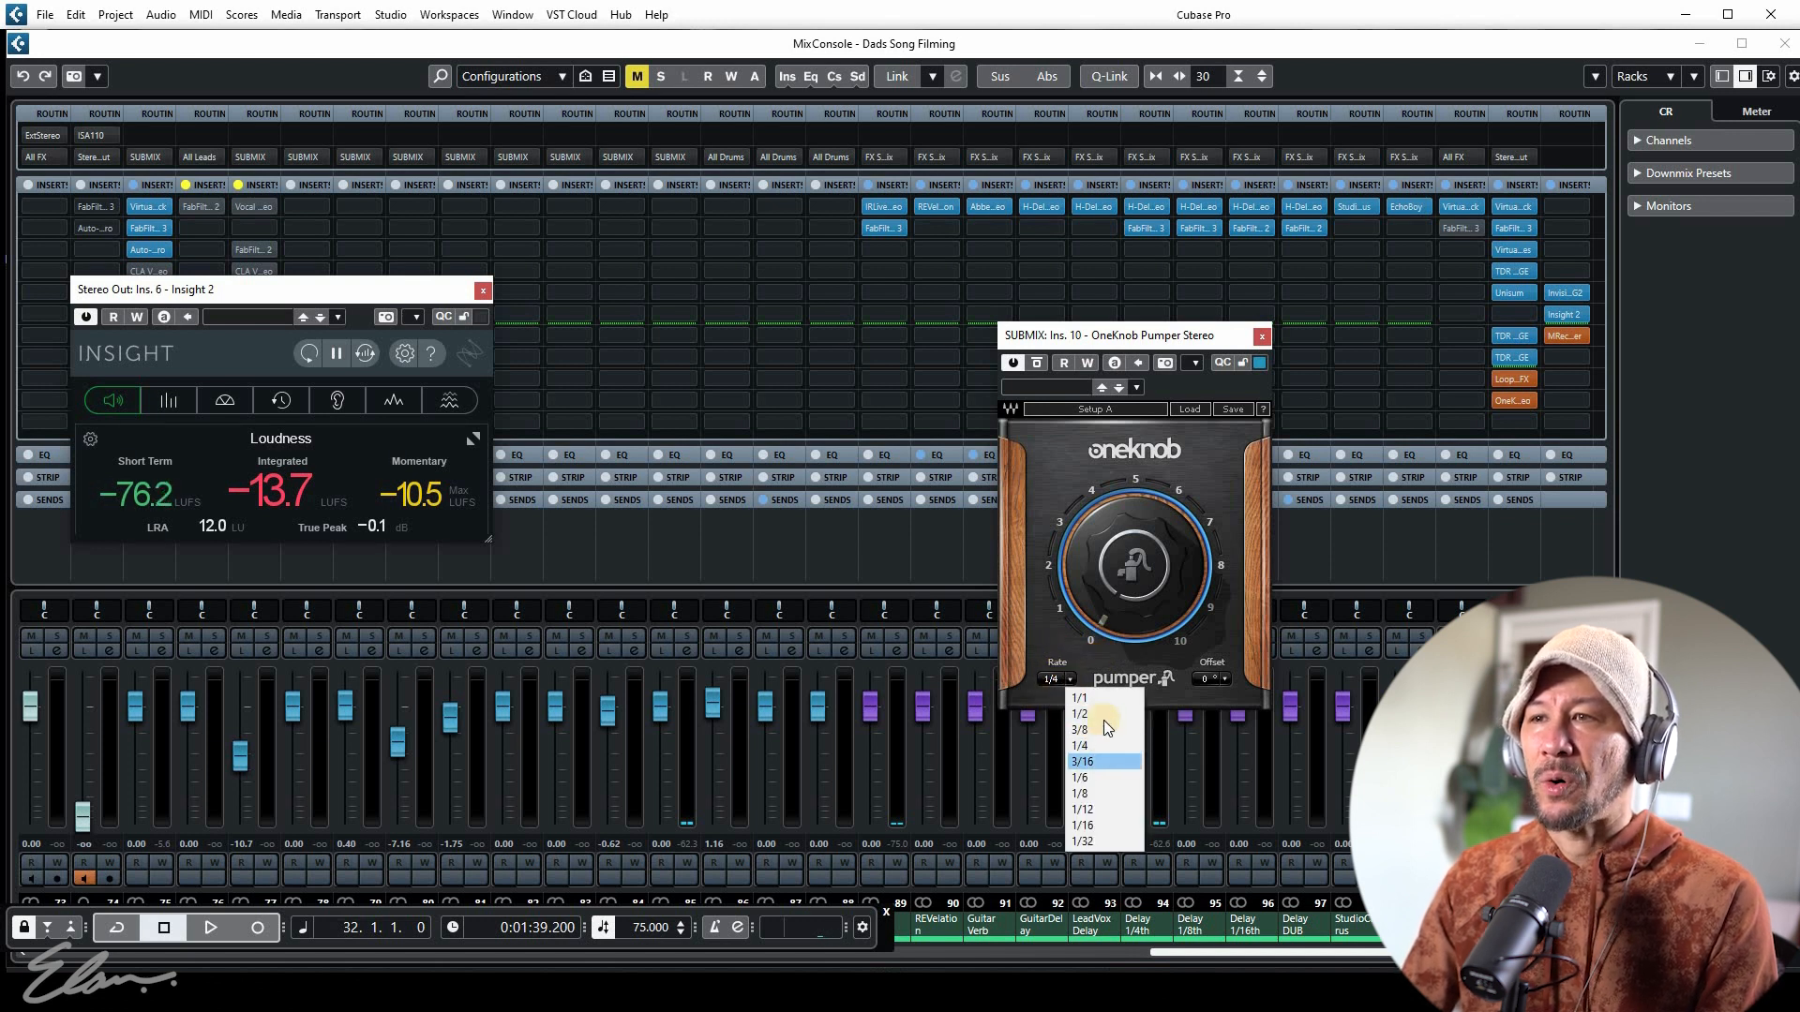
pyautogui.click(1108, 613)
# Audition the OneKnob Pumper at 4.5 during playback from bar 32, return its knob to 0.0, and close the plug-in
pyautogui.press('space')
pyautogui.moveTo(1108, 613); pyautogui.dragTo(1097, 457)
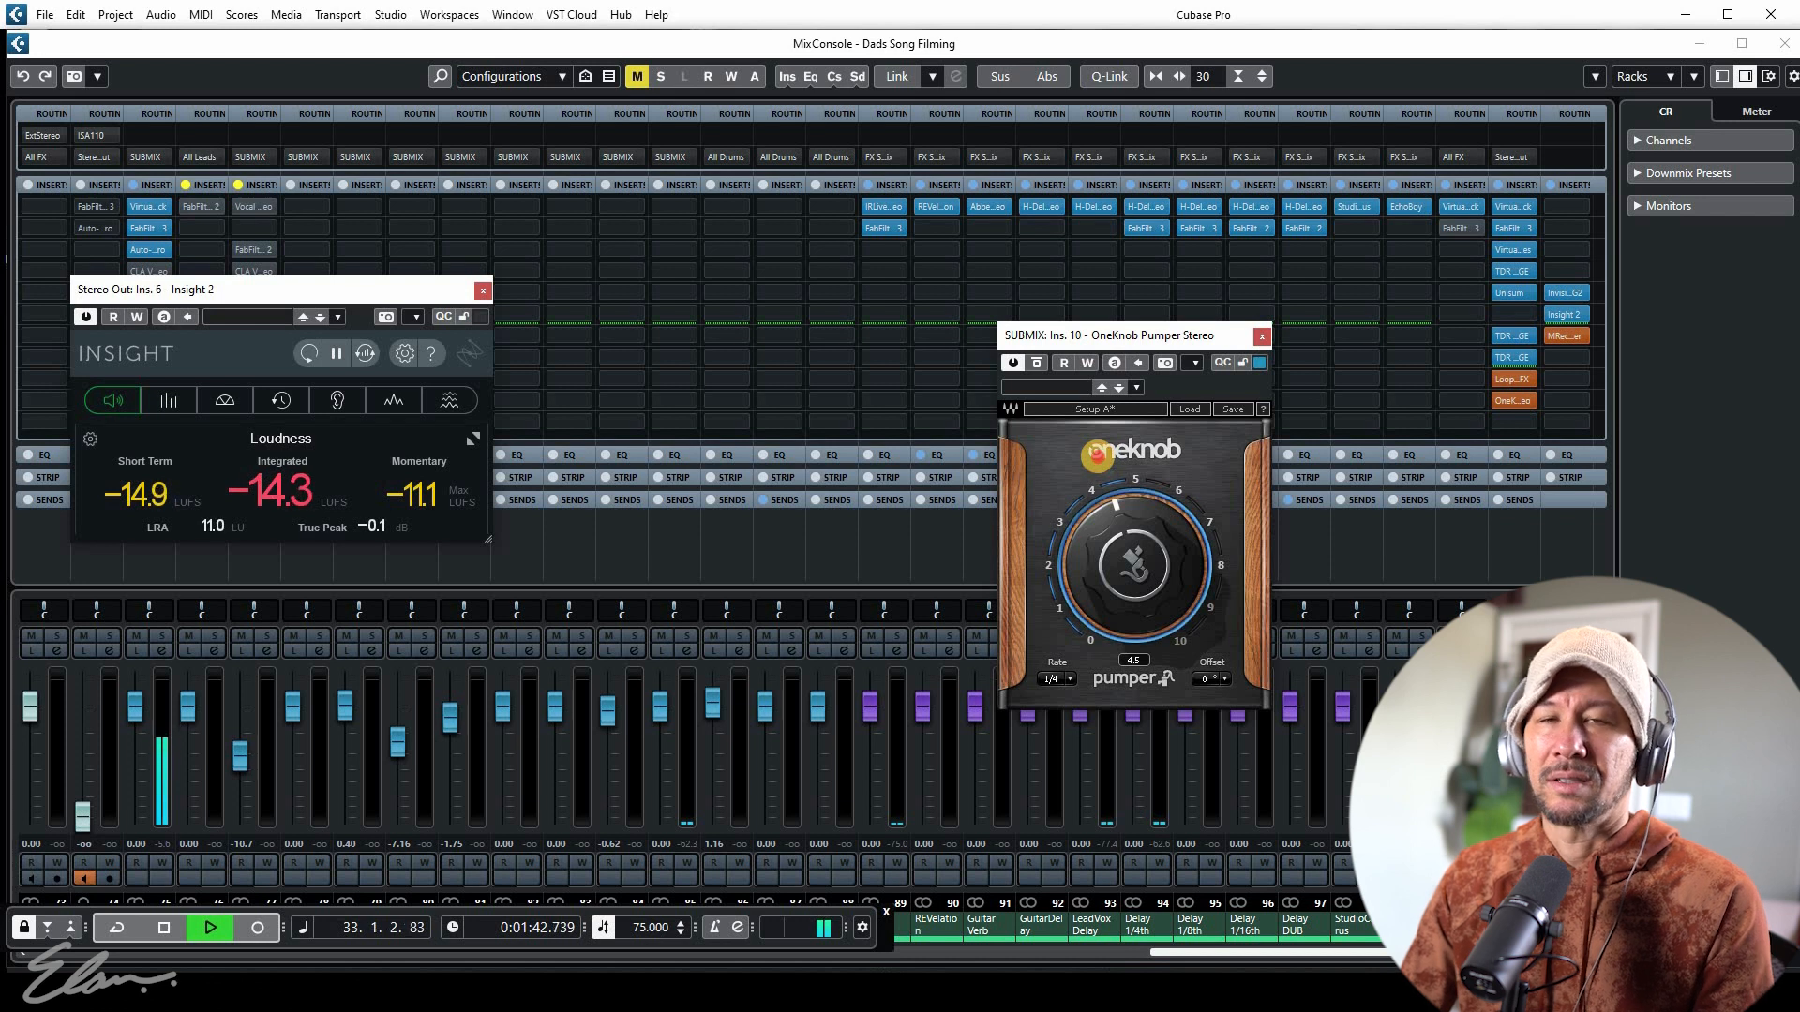
pyautogui.press('space')
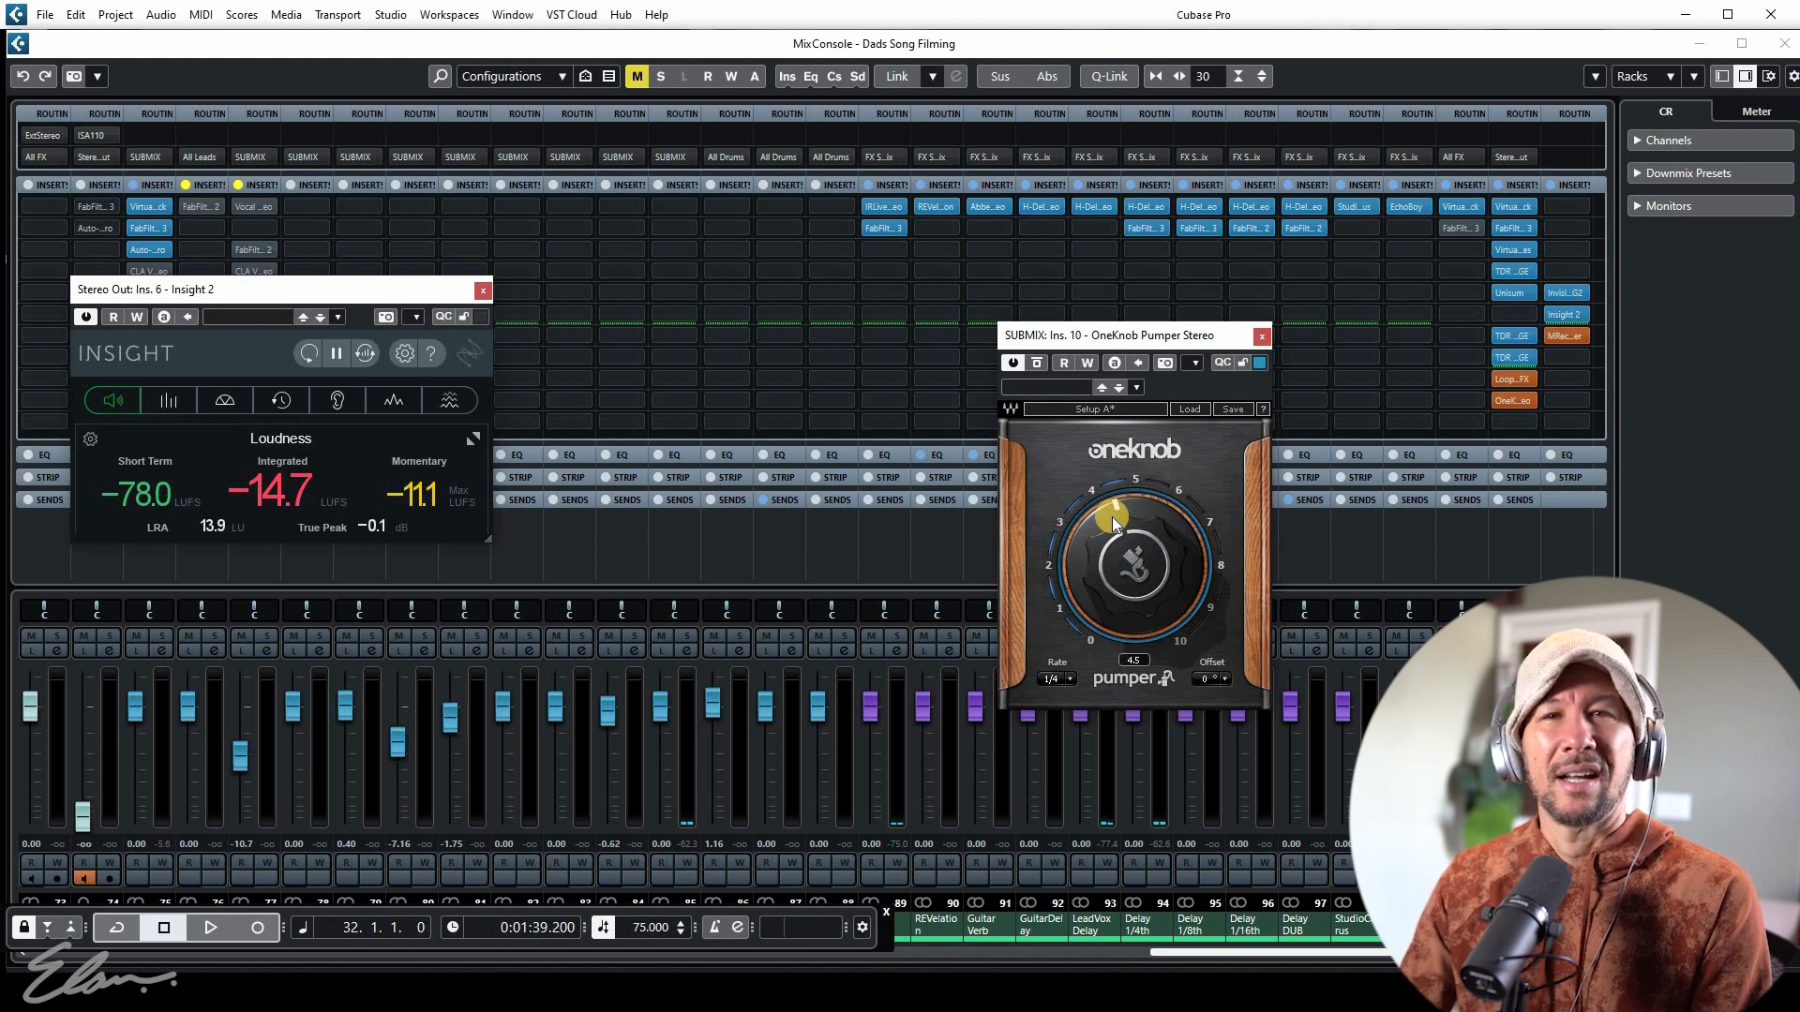
pyautogui.moveTo(1117, 508); pyautogui.dragTo(1086, 647)
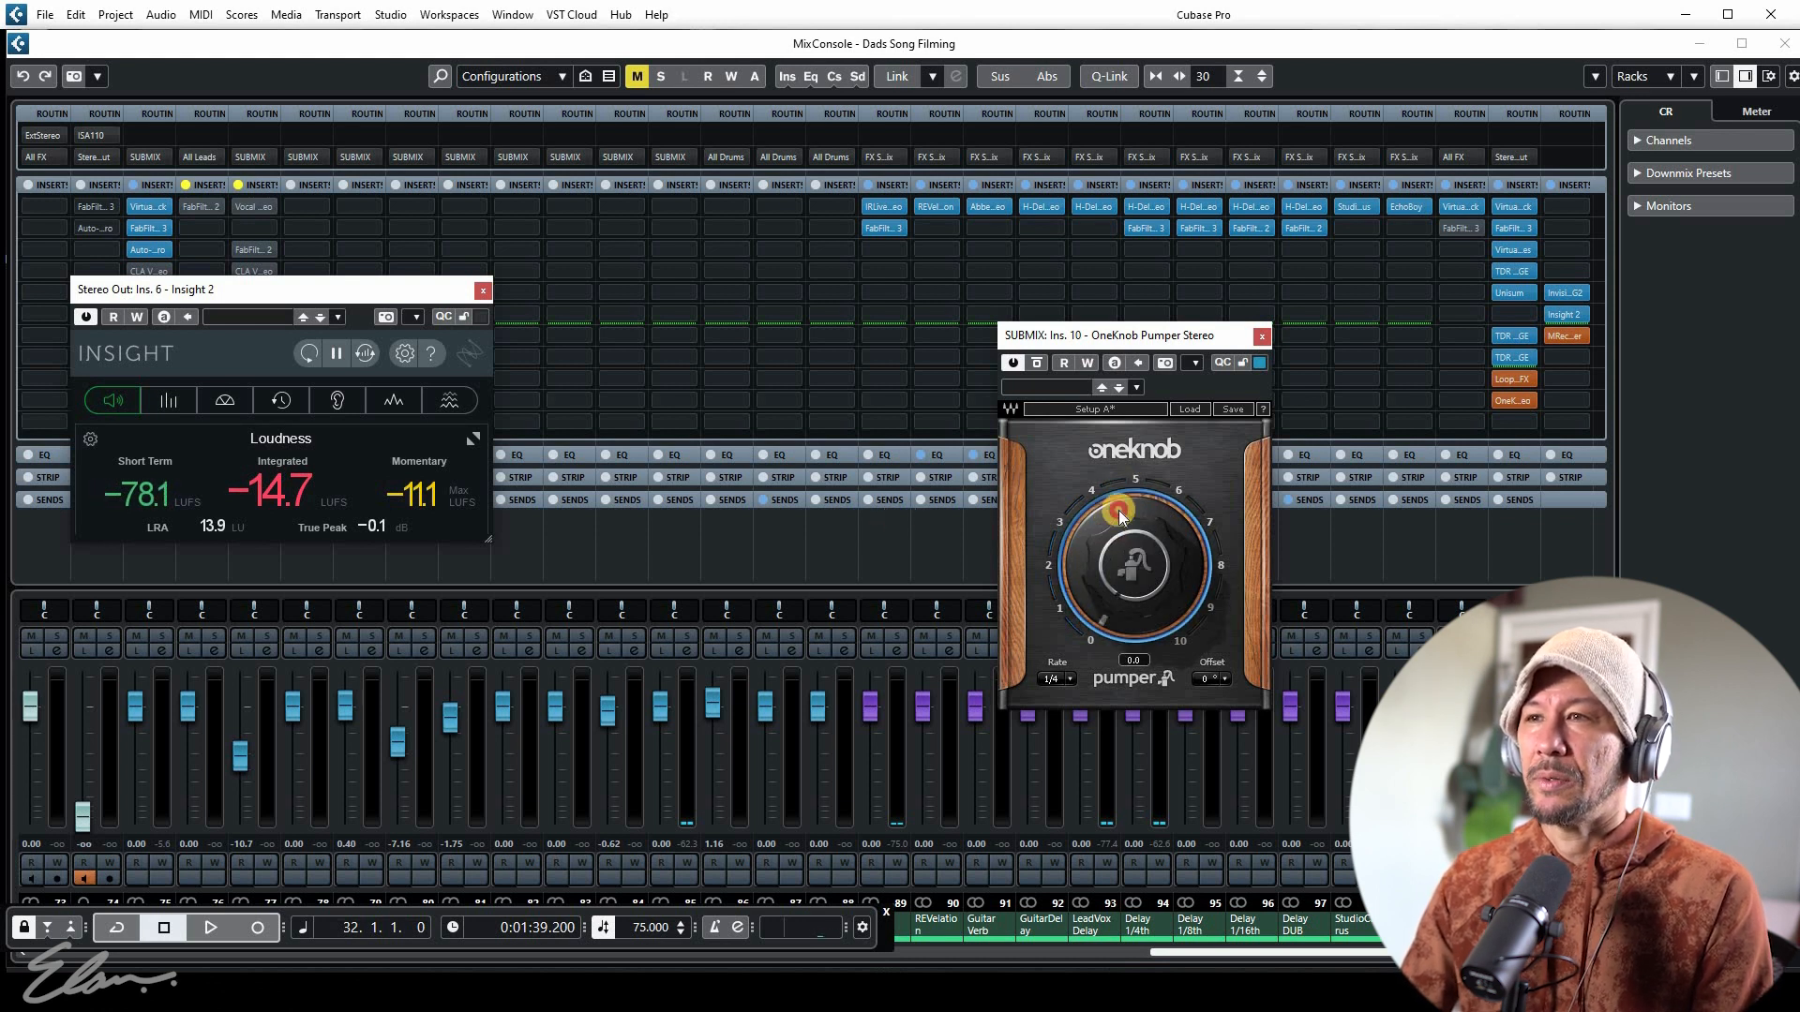
pyautogui.click(1262, 336)
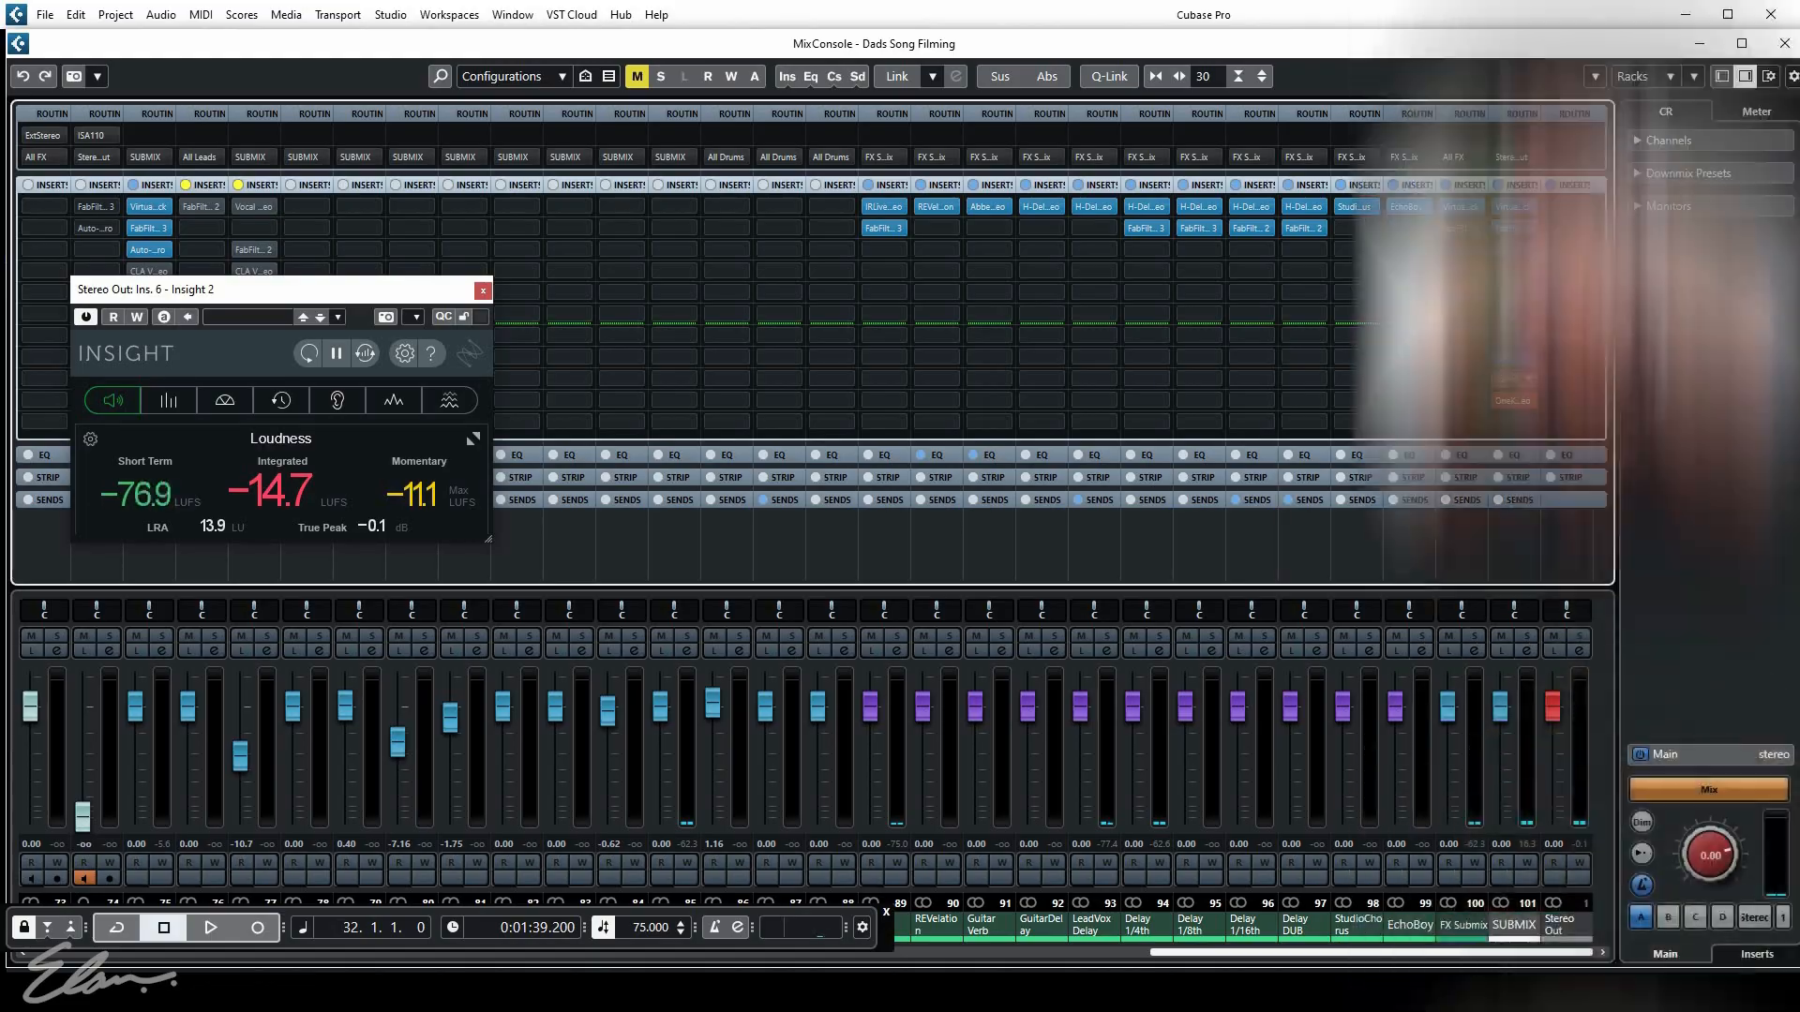